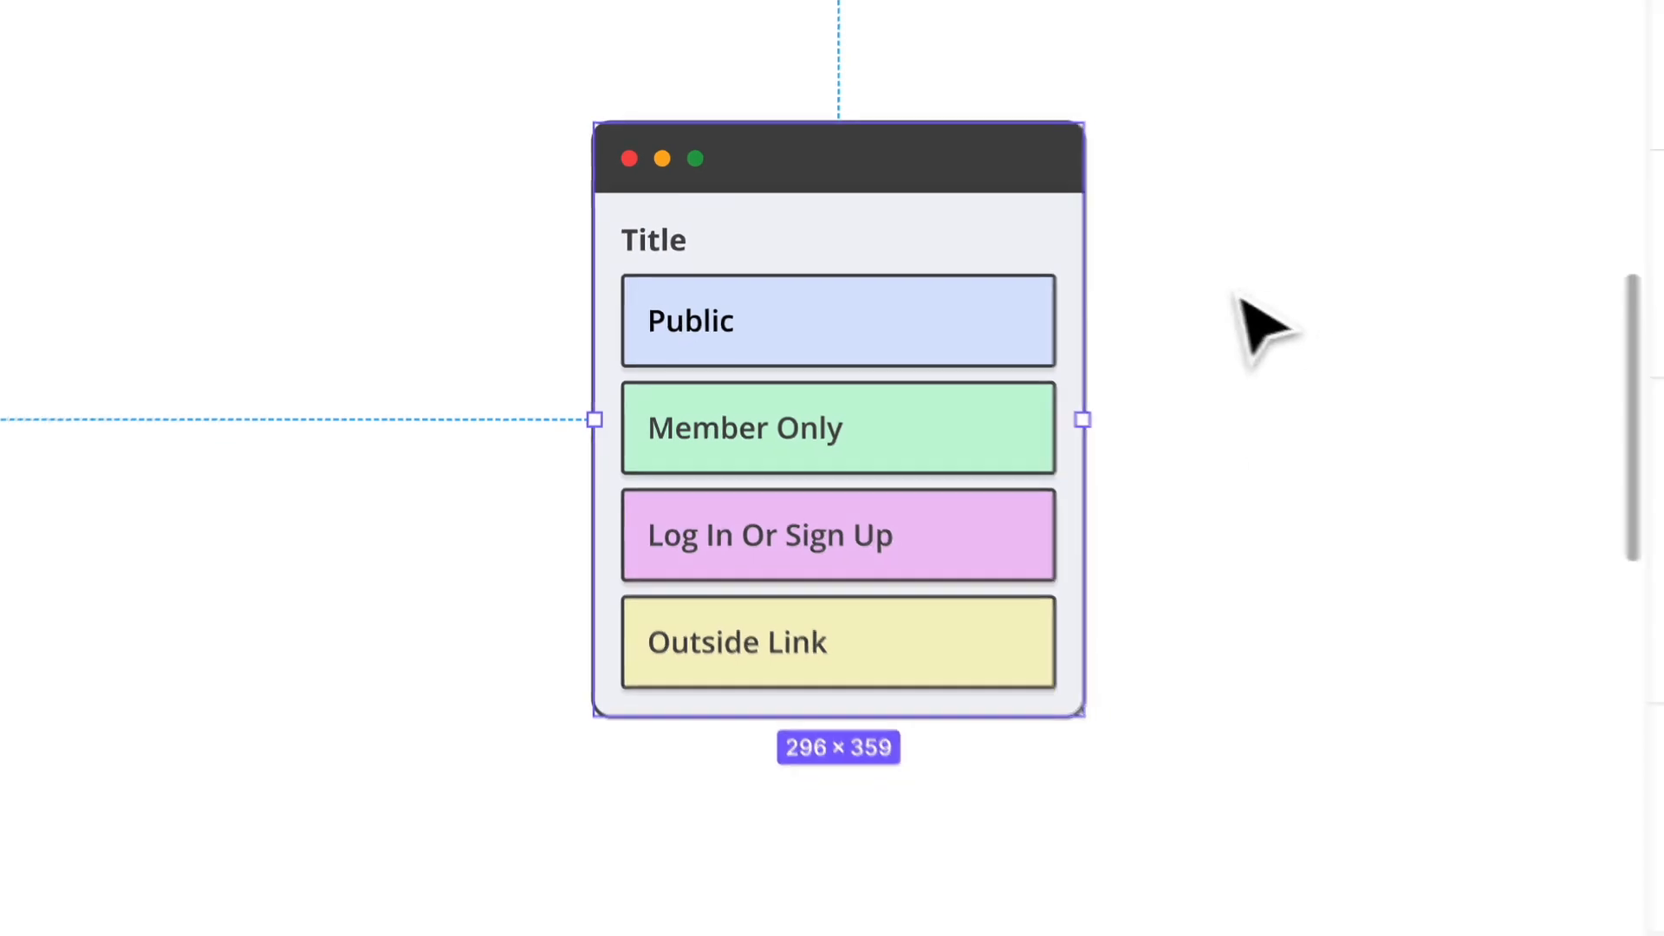
Step: Examine the auto layout padding and spacing of the Member Only link and the page container's Content frame
scroll(1282, 234, "right", 2)
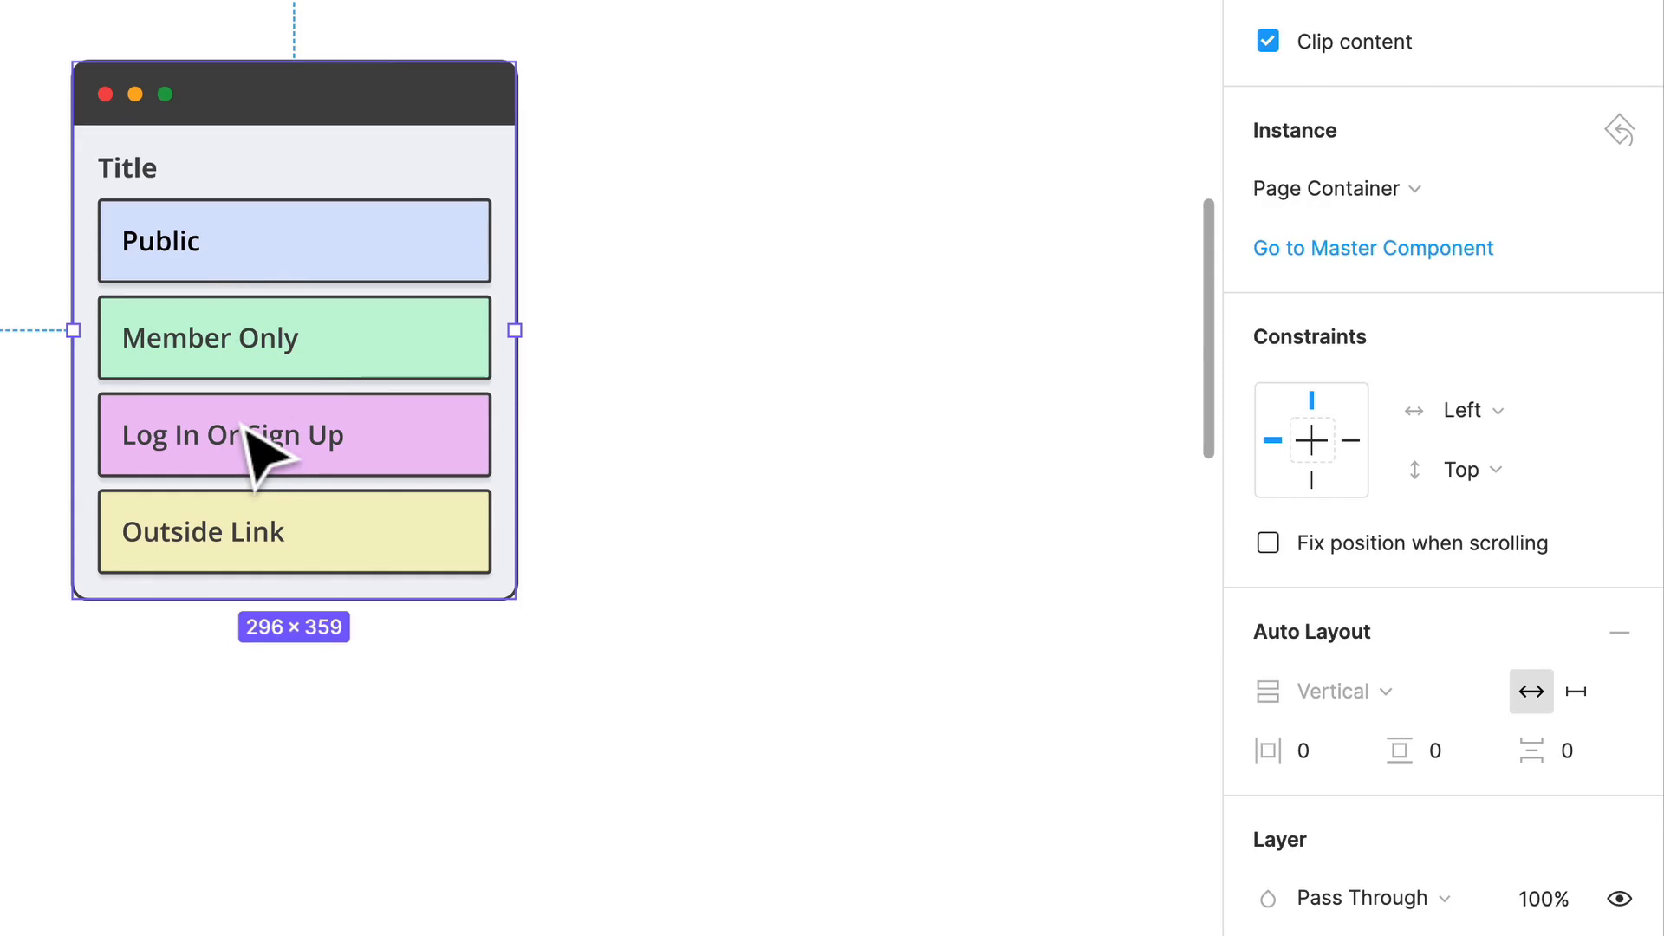
double_click(322, 374)
double_click(322, 375)
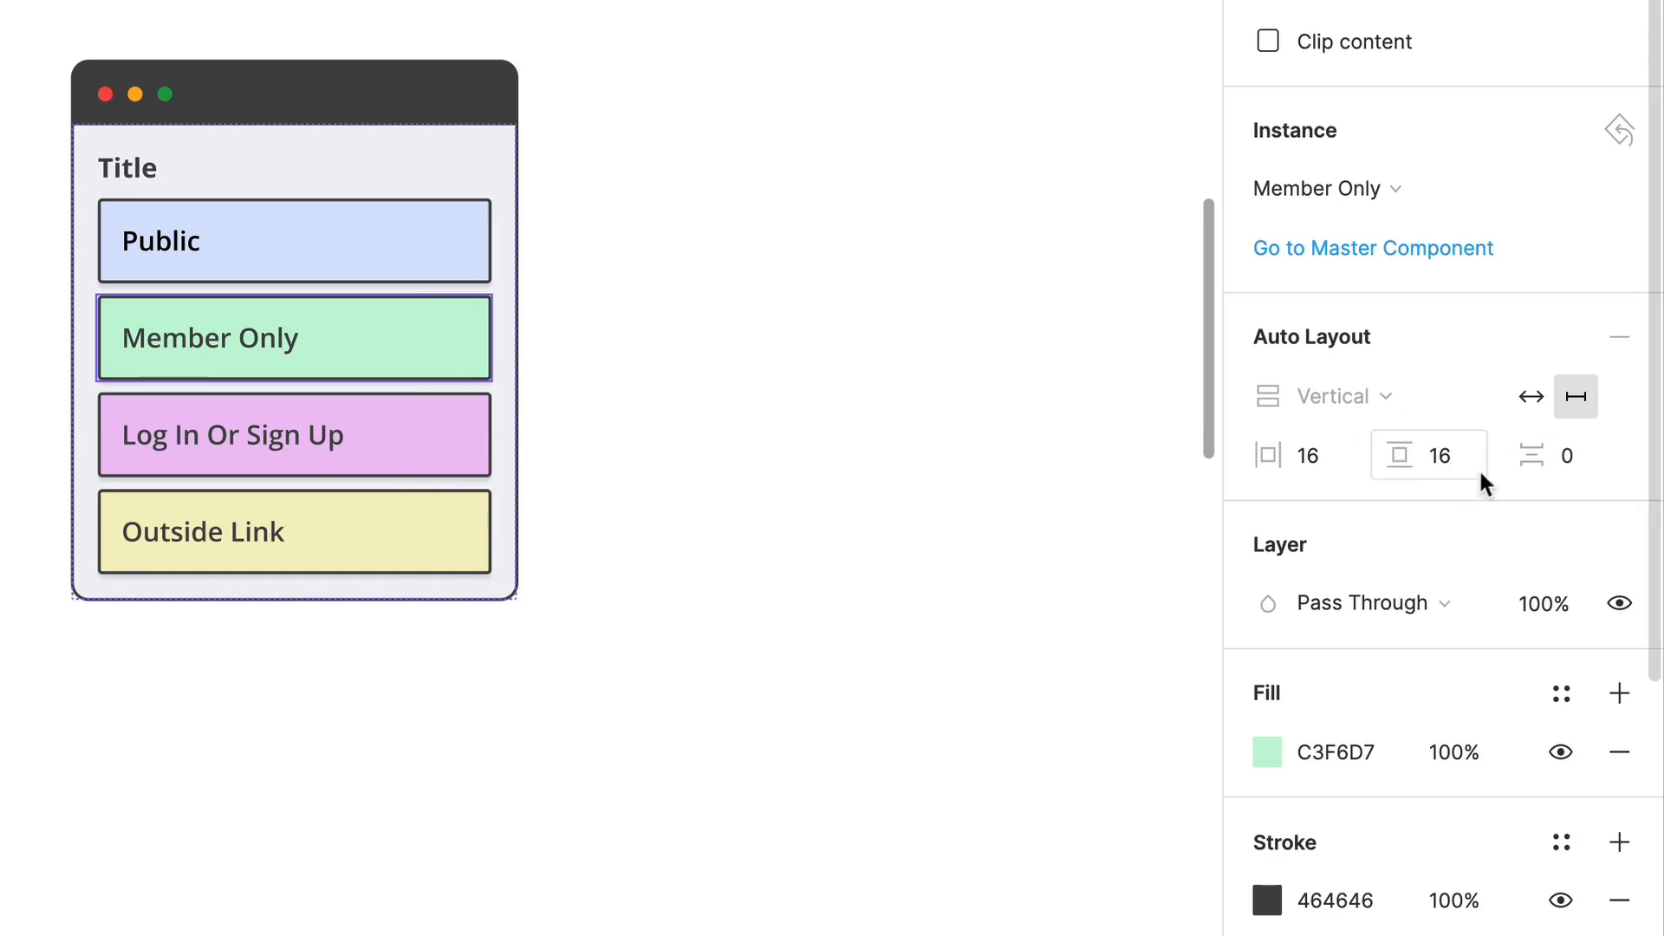
mouse_move(1402, 462)
left_mouse_down()
mouse_move(1598, 469)
mouse_move(1383, 455)
left_mouse_up()
left_click(416, 152)
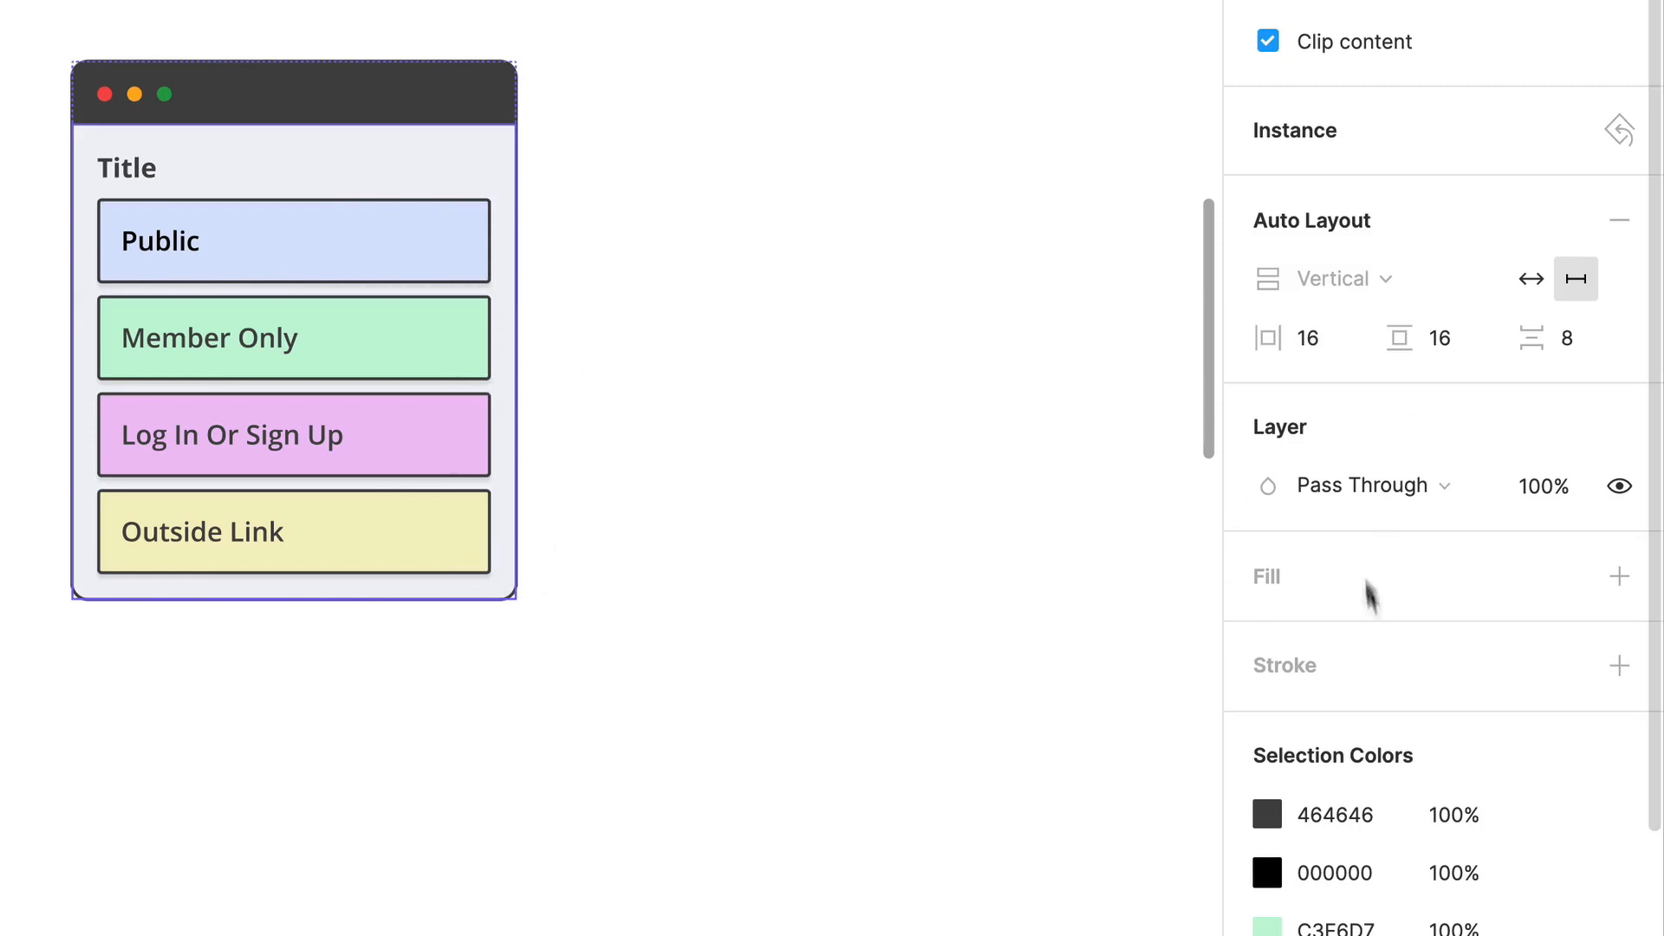
Step: Try a vertical padding of 32 and other spacing on the Content frame's auto layout, and undo these changes
left_click_drag(1382, 335, 1453, 361)
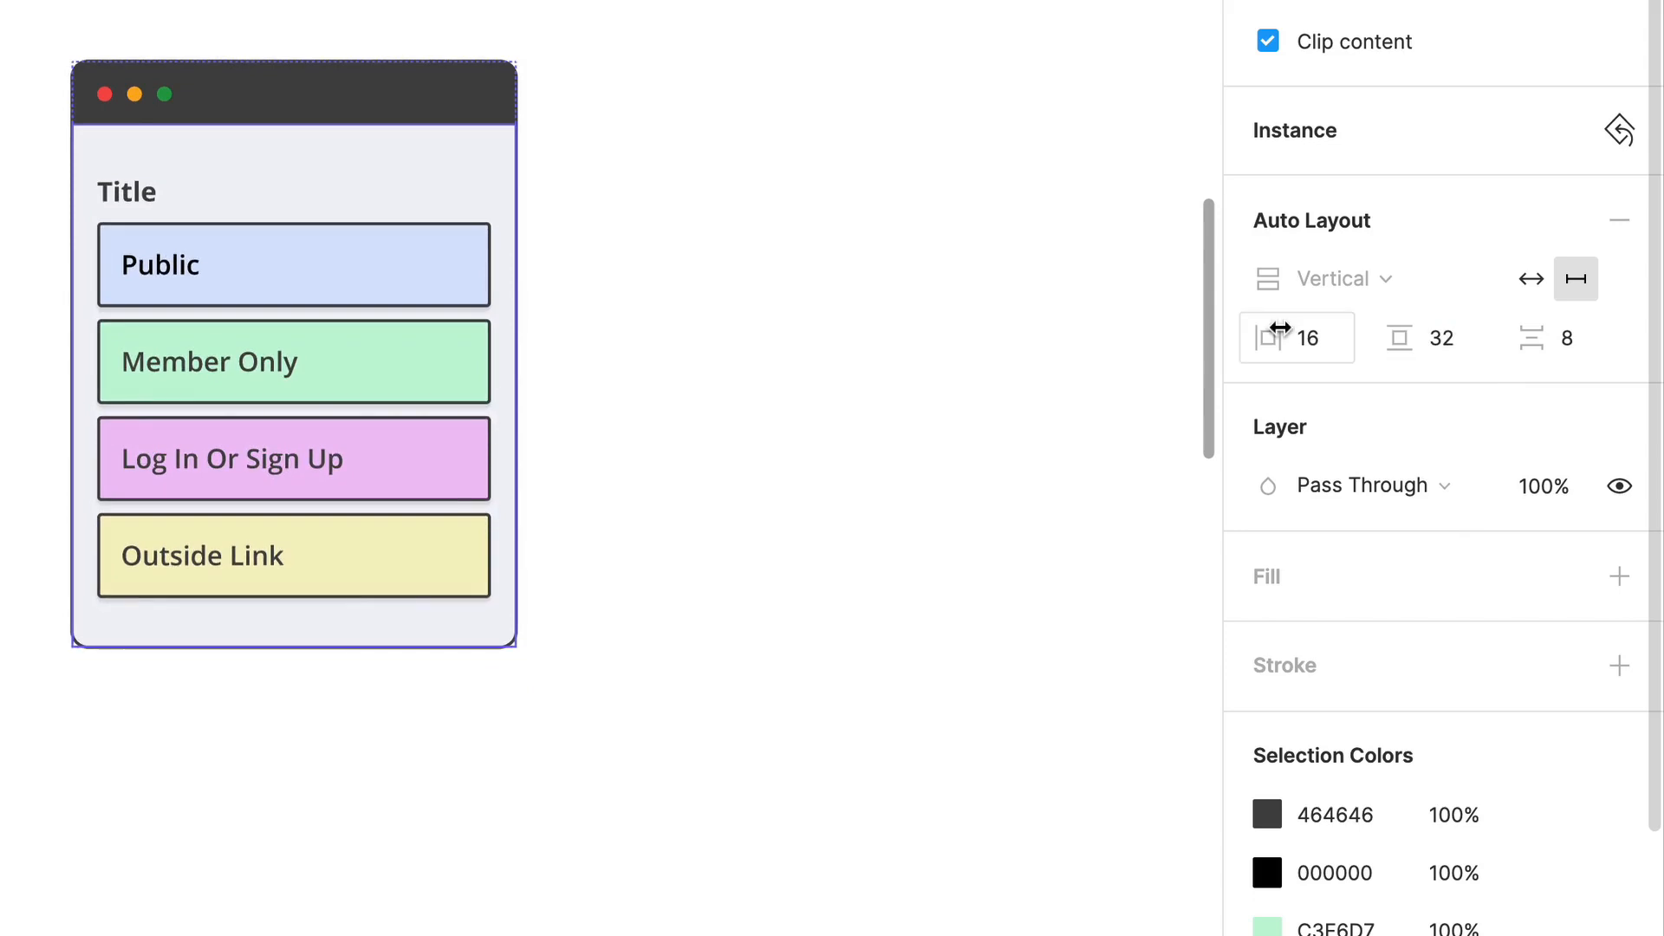
left_click_drag(1277, 336, 1256, 378)
left_click_drag(1534, 338, 949, 320)
key("super+z")
key("super+z")
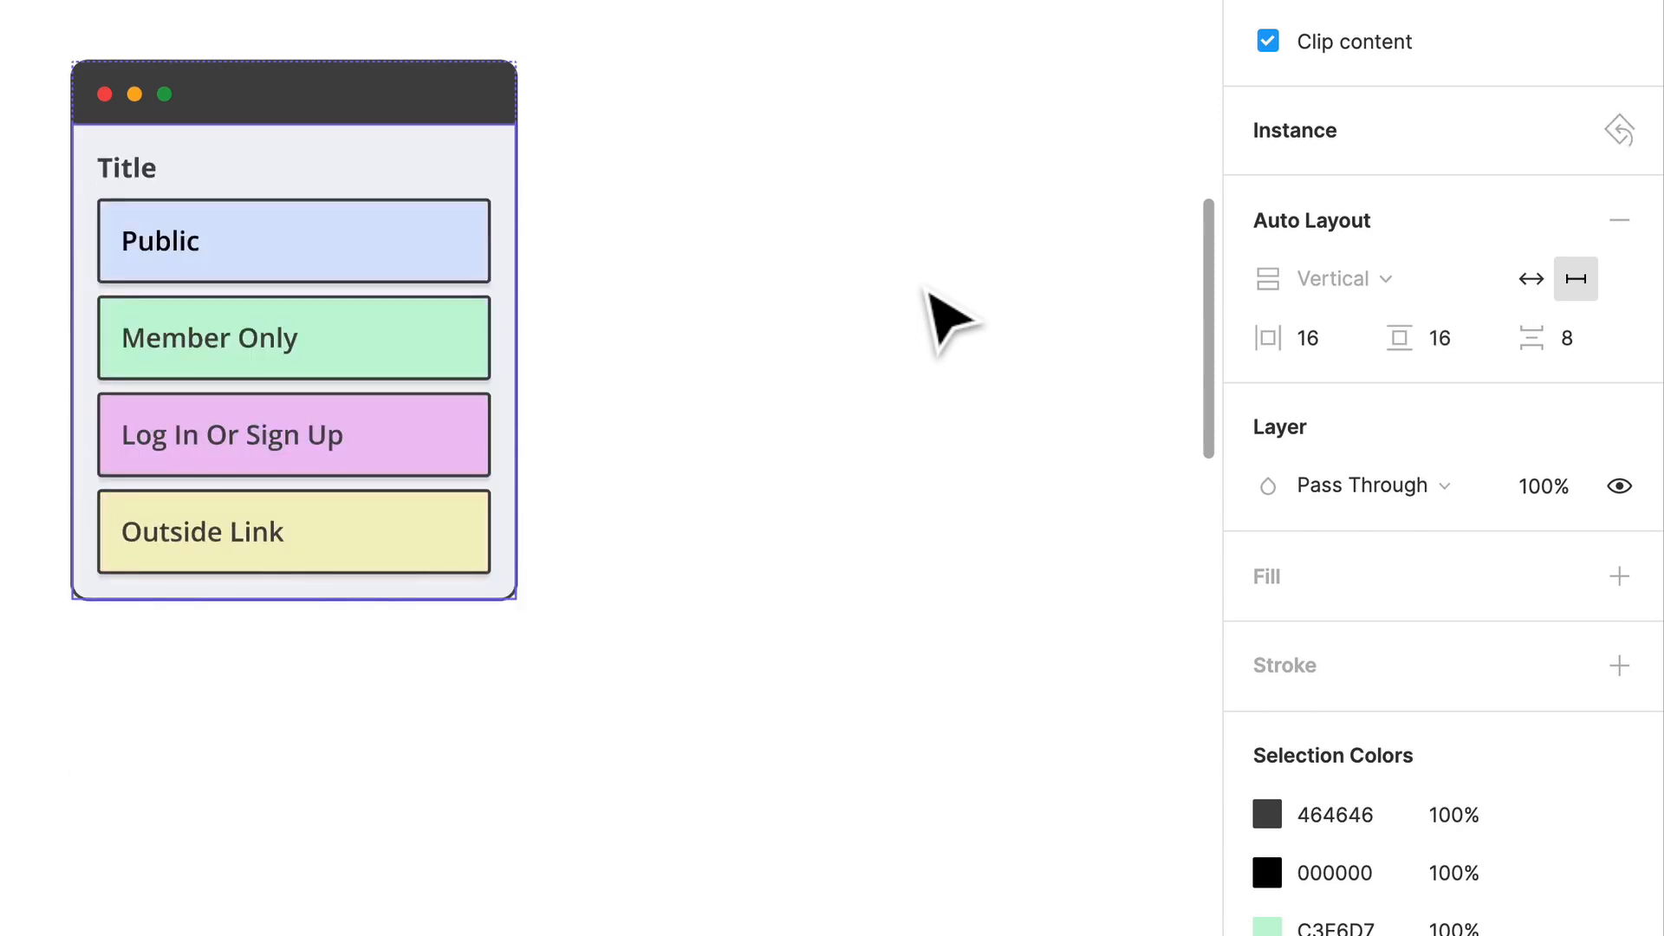
left_click(858, 299)
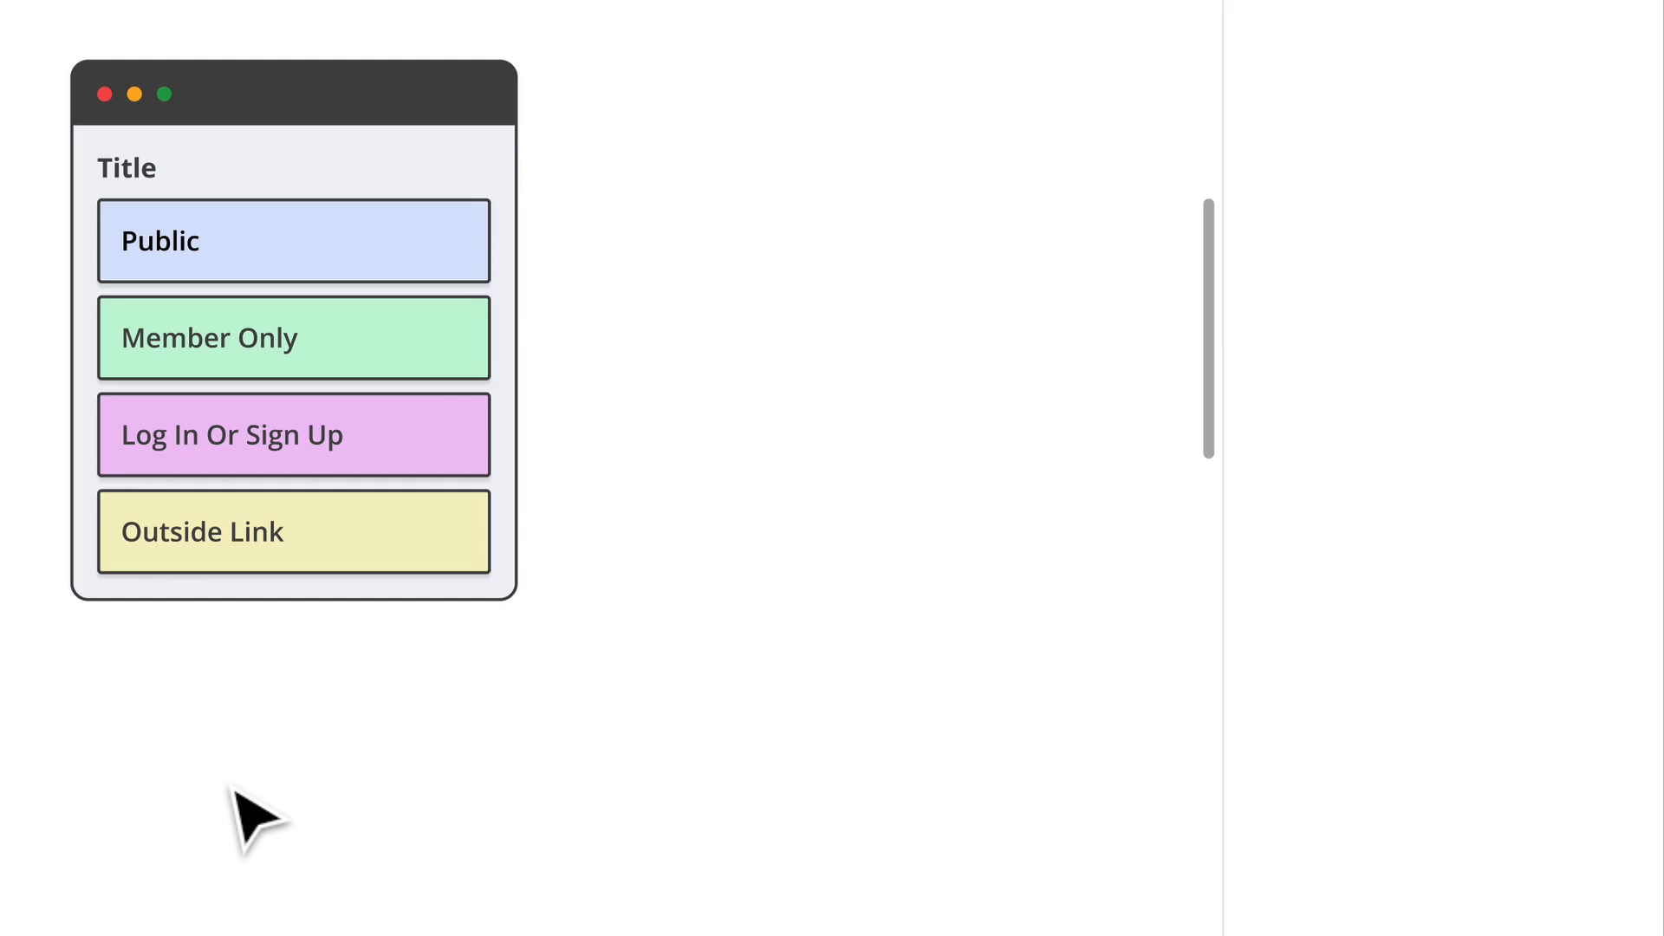
Step: Move the page container in the Site Map frame to X 1938, Y 412
scroll(589, 213, "down", 6)
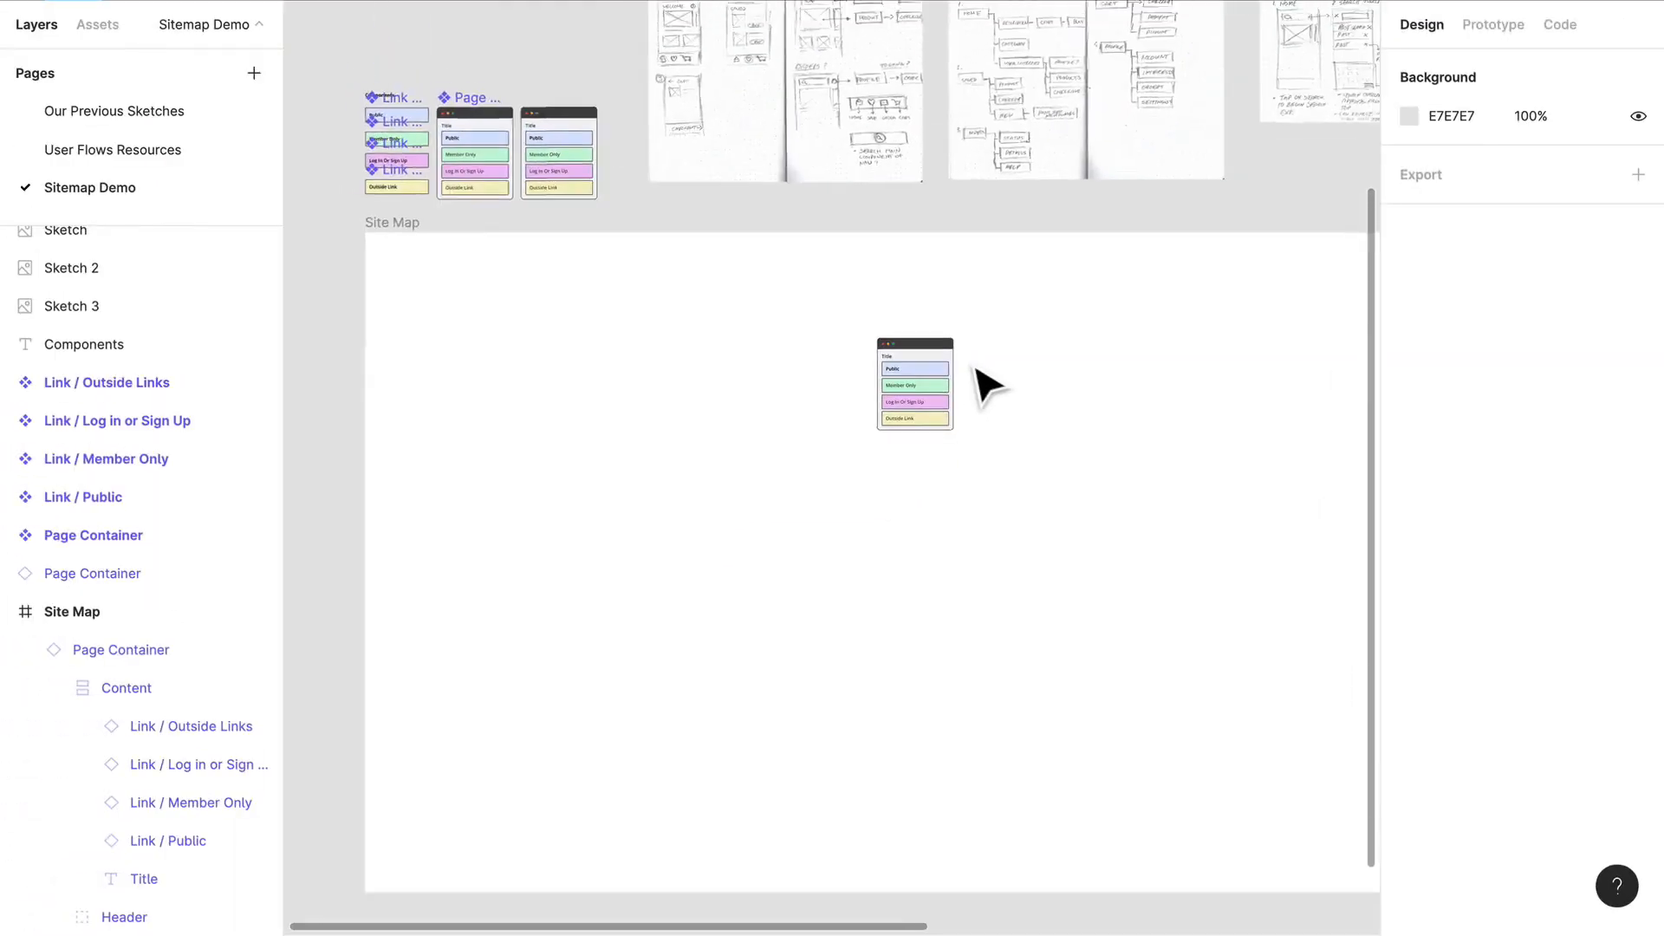
scroll(977, 368, "right", 3)
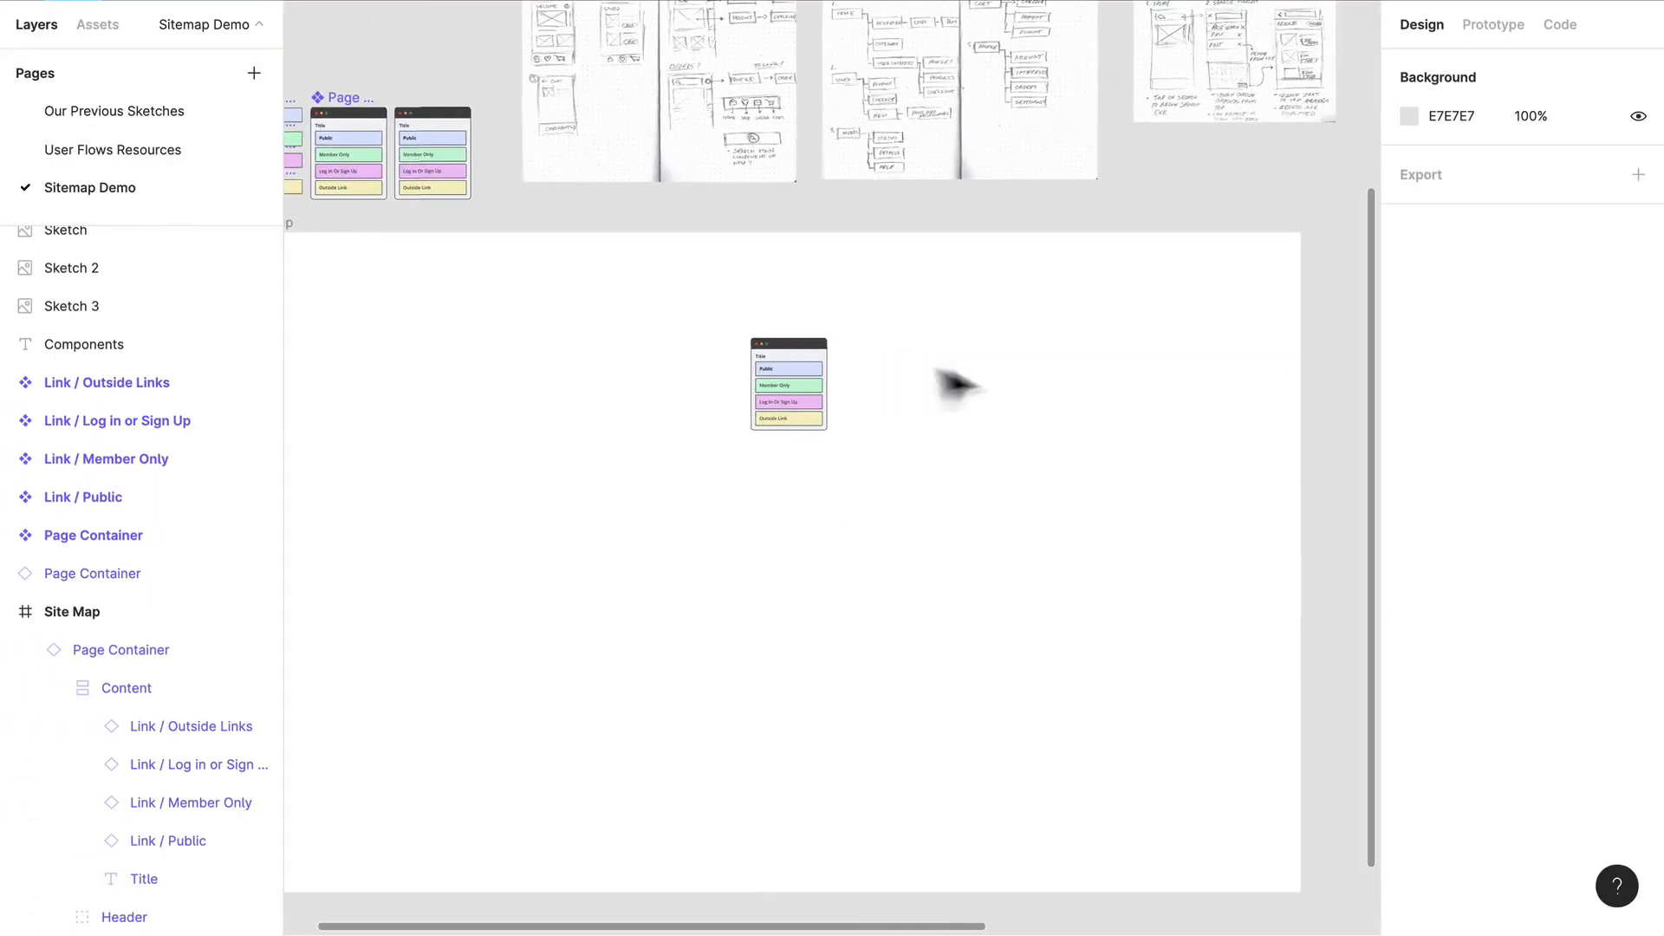
mouse_move(818, 355)
left_mouse_down()
mouse_move(783, 353)
mouse_move(815, 323)
mouse_move(776, 332)
mouse_move(796, 375)
left_mouse_up()
scroll(803, 379, "up", 5)
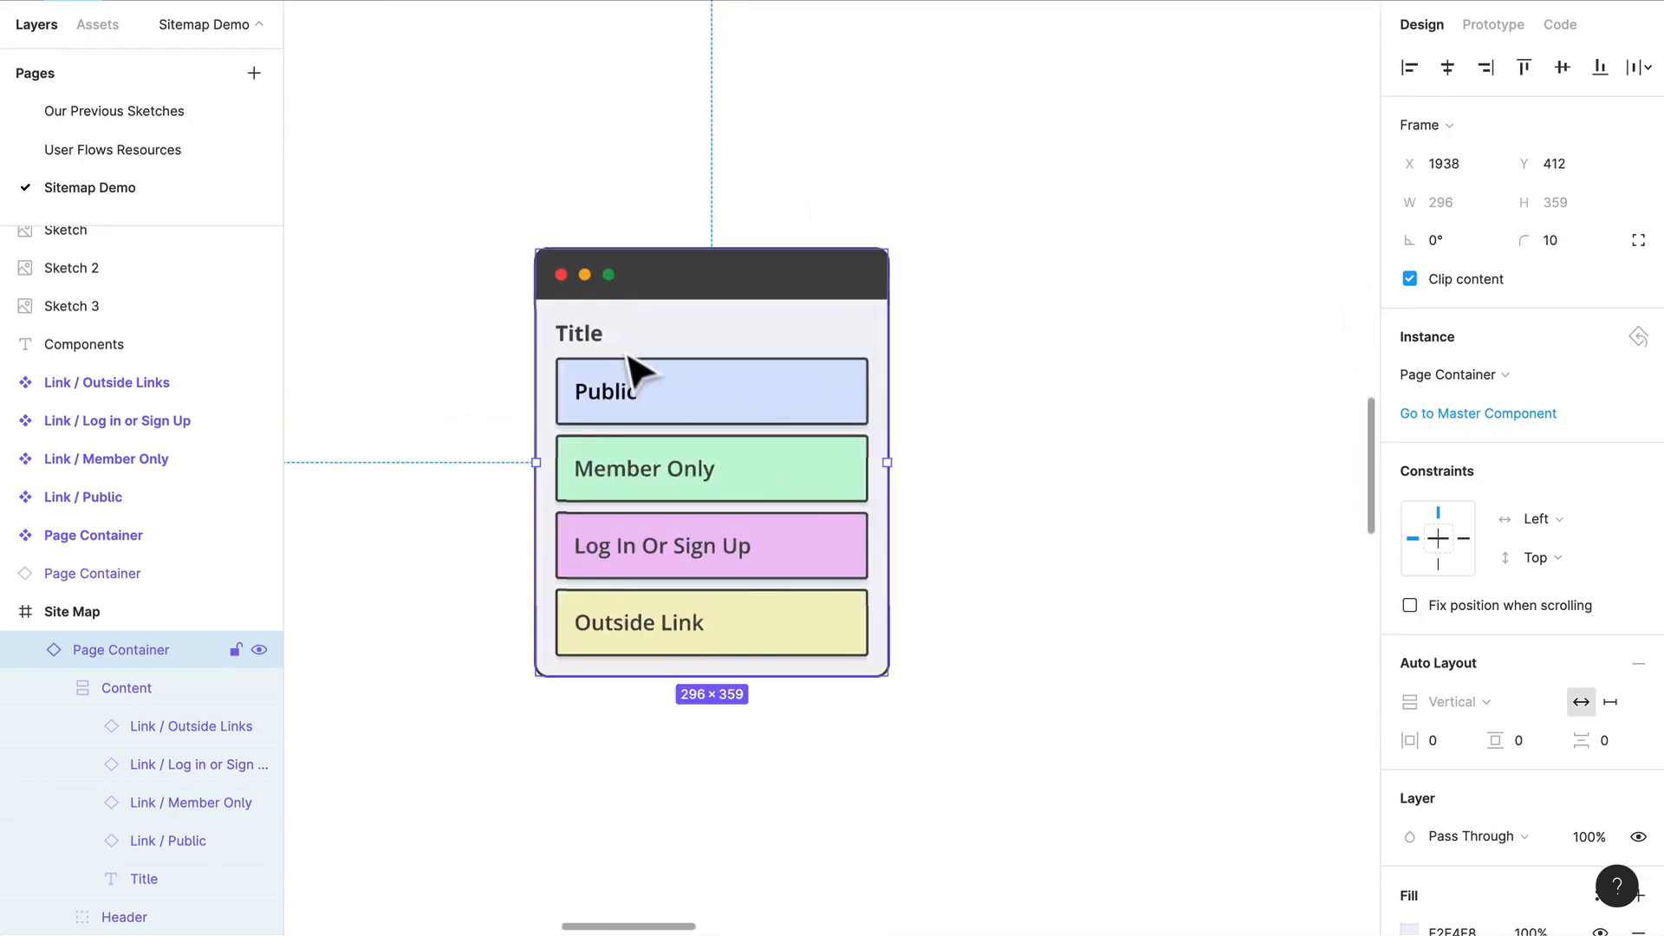
Step: Change the page container's title text to Home
double_click(586, 332)
double_click(586, 332)
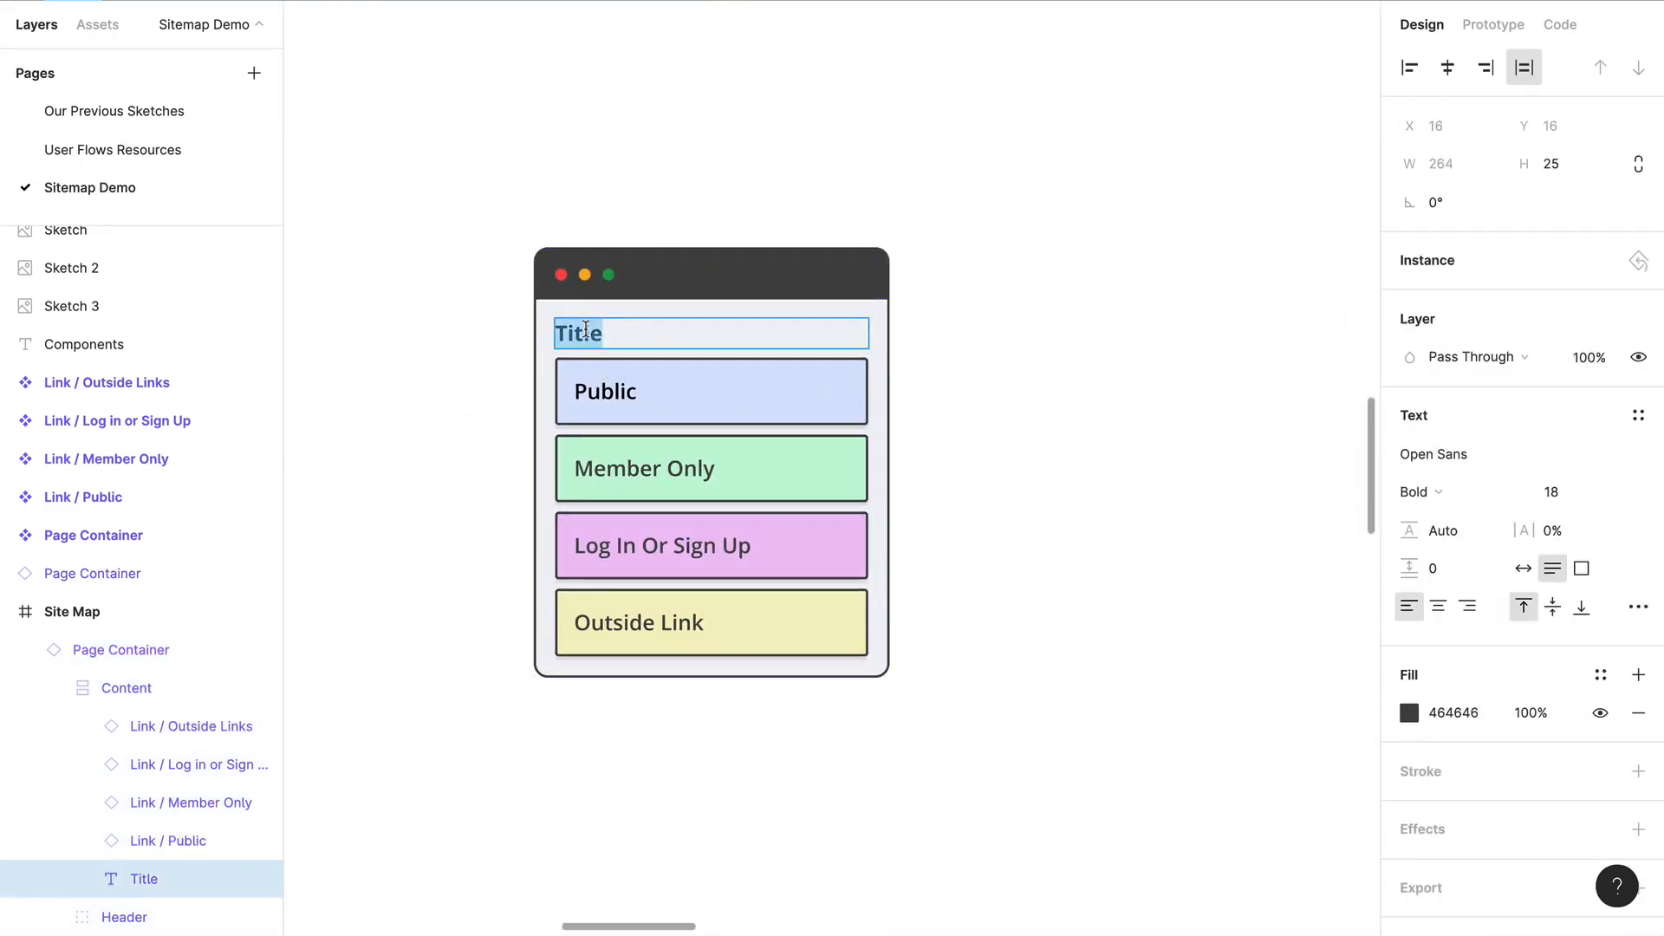
type("Home")
key("Escape")
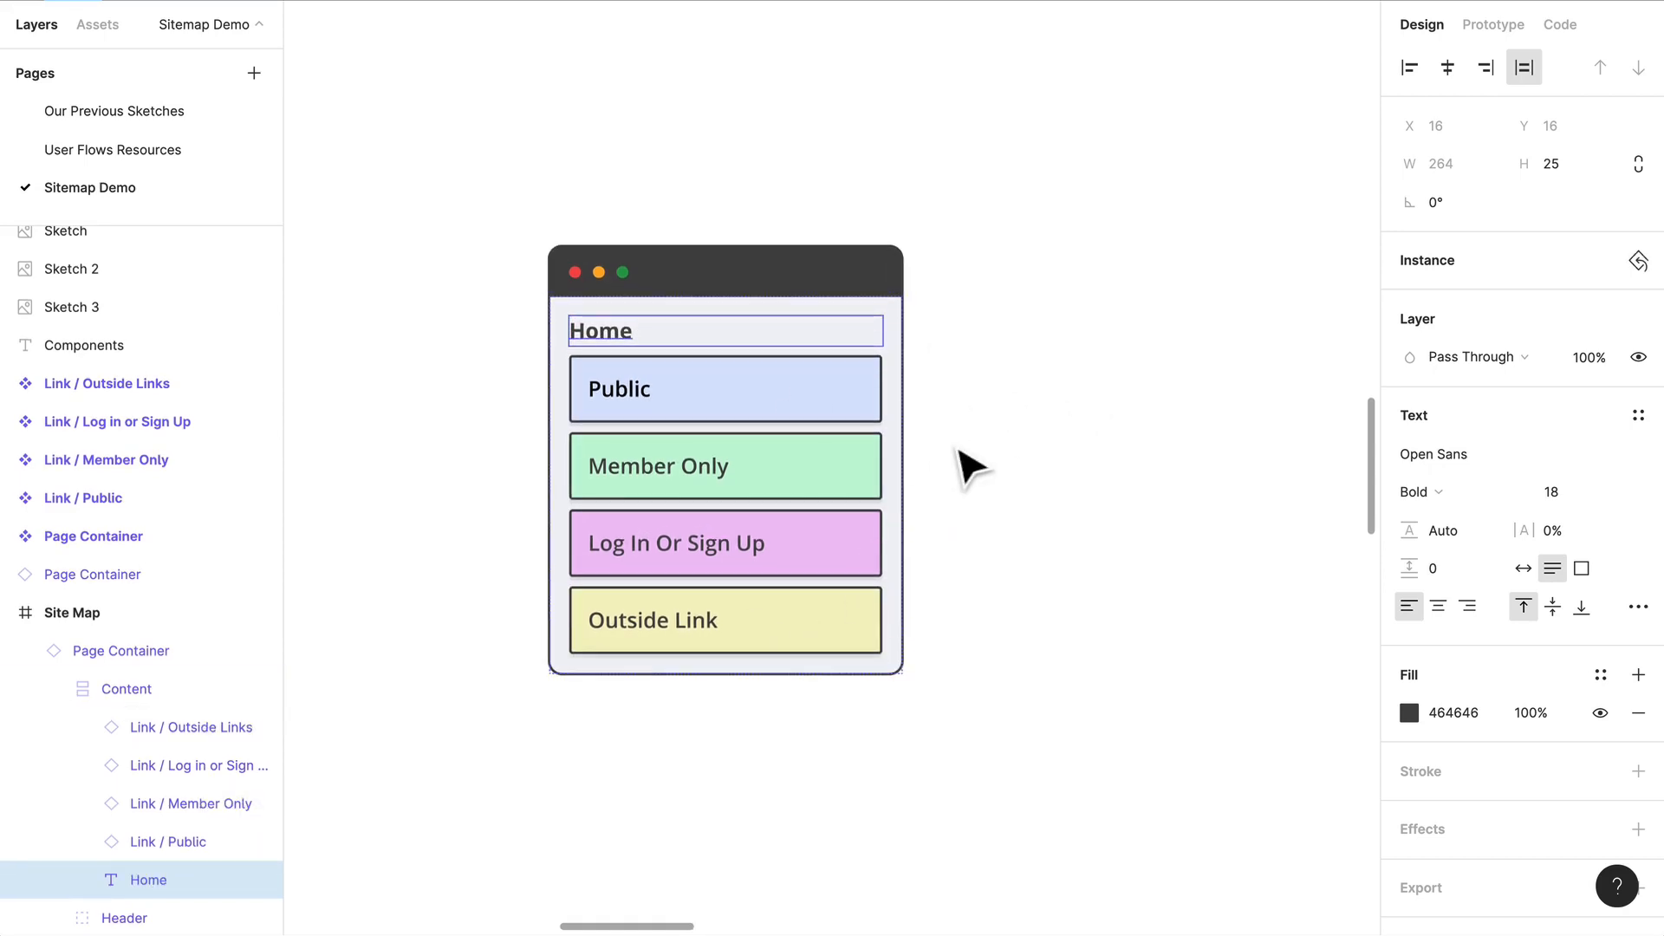
Step: Change the text of the blue Public link to Search
left_click(702, 413)
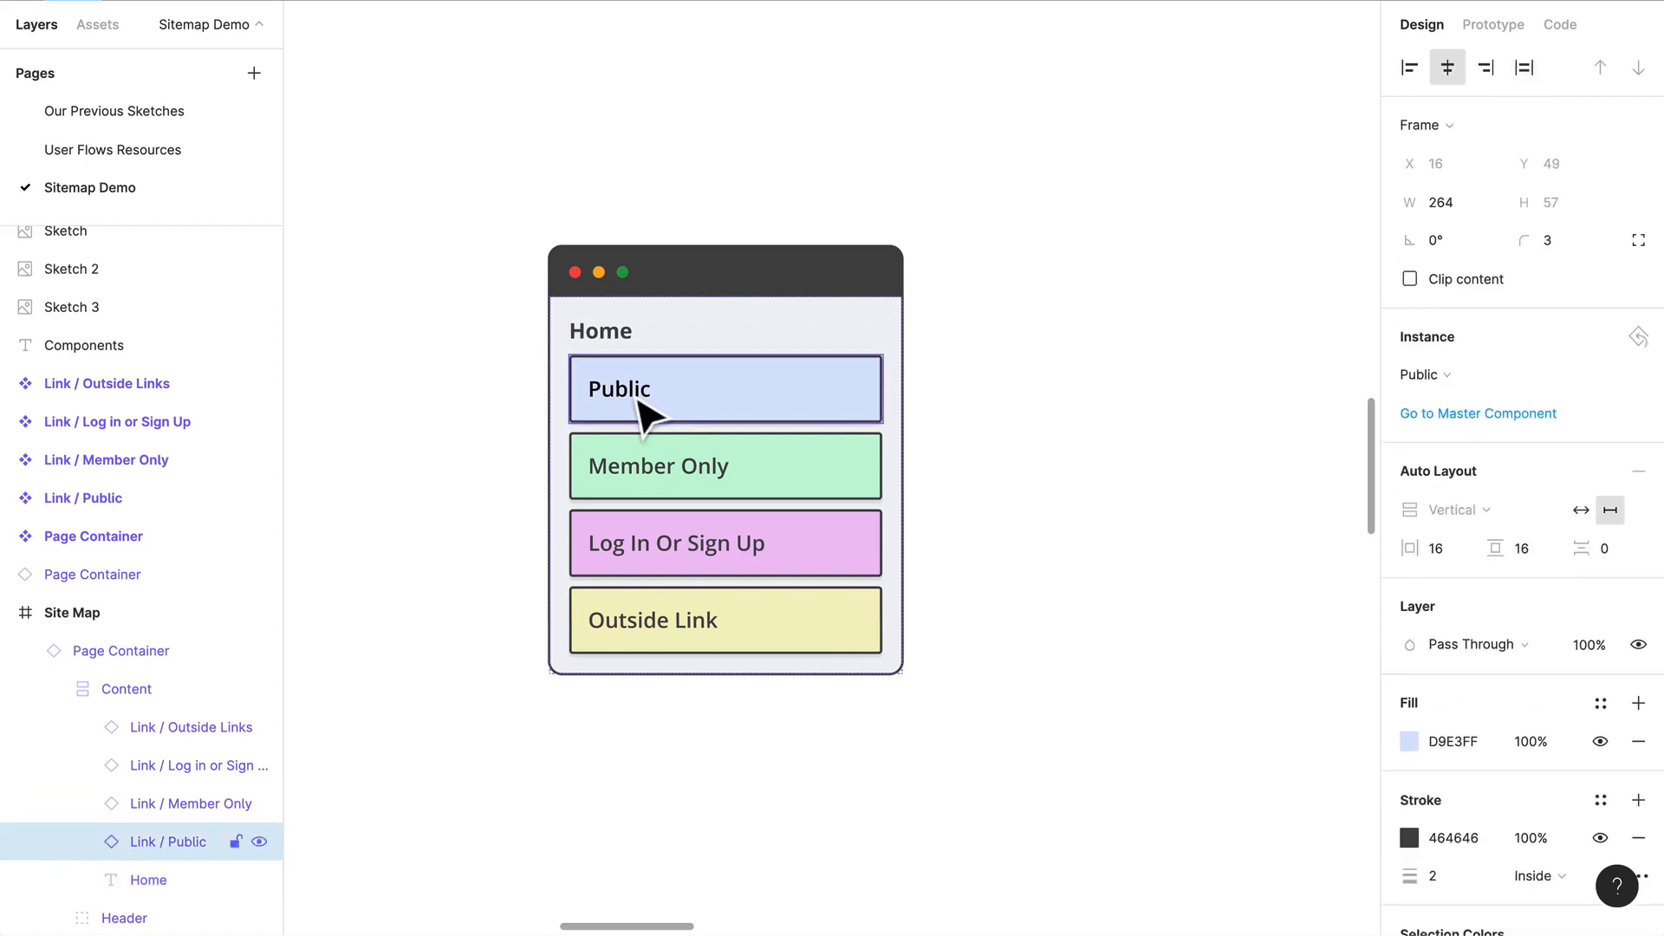
left_click(639, 401)
key("Return")
type("Search")
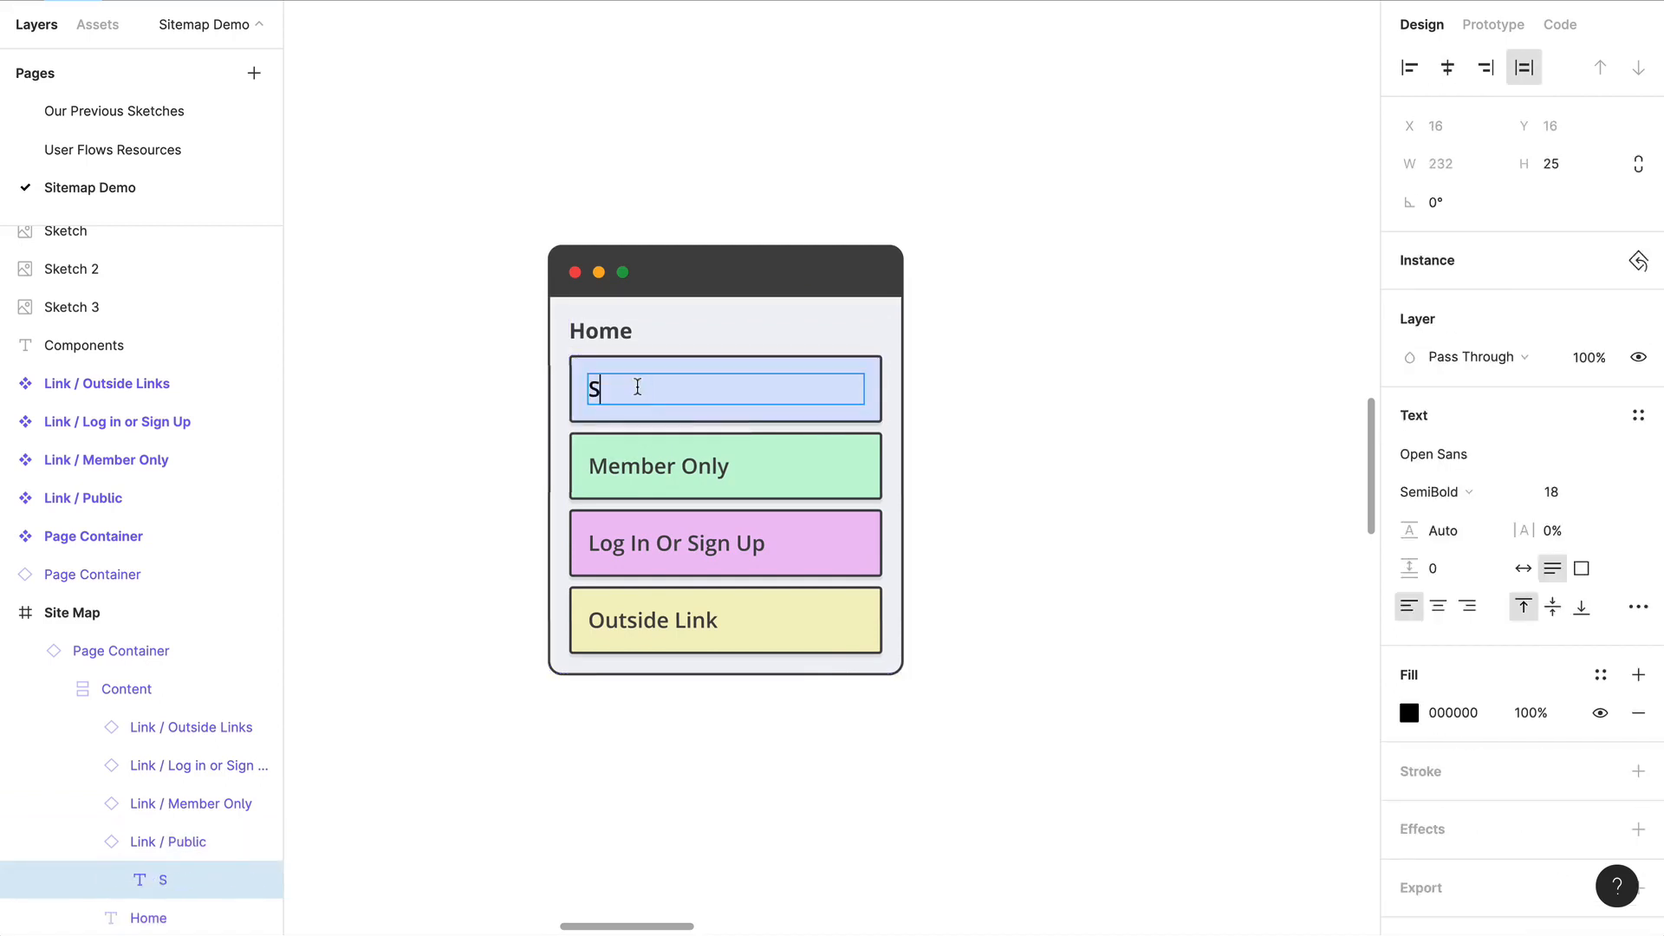
Step: Change the text of the green Member Only link to Shopping Interests And Habits
double_click(680, 468)
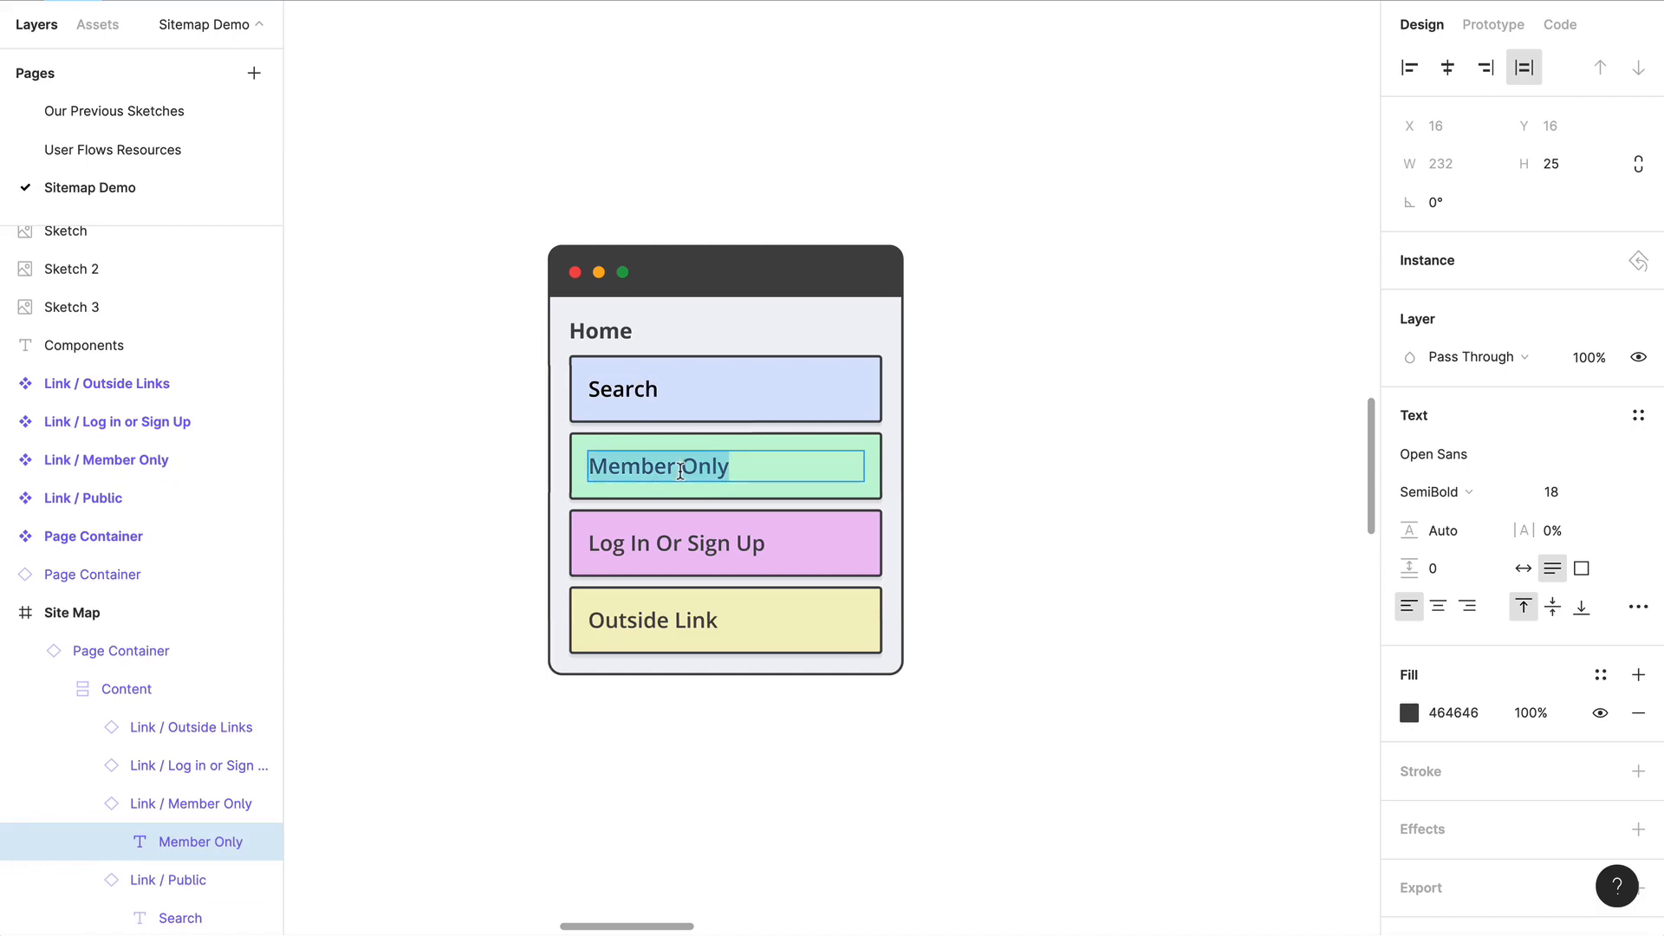
type("Shopping Interests And")
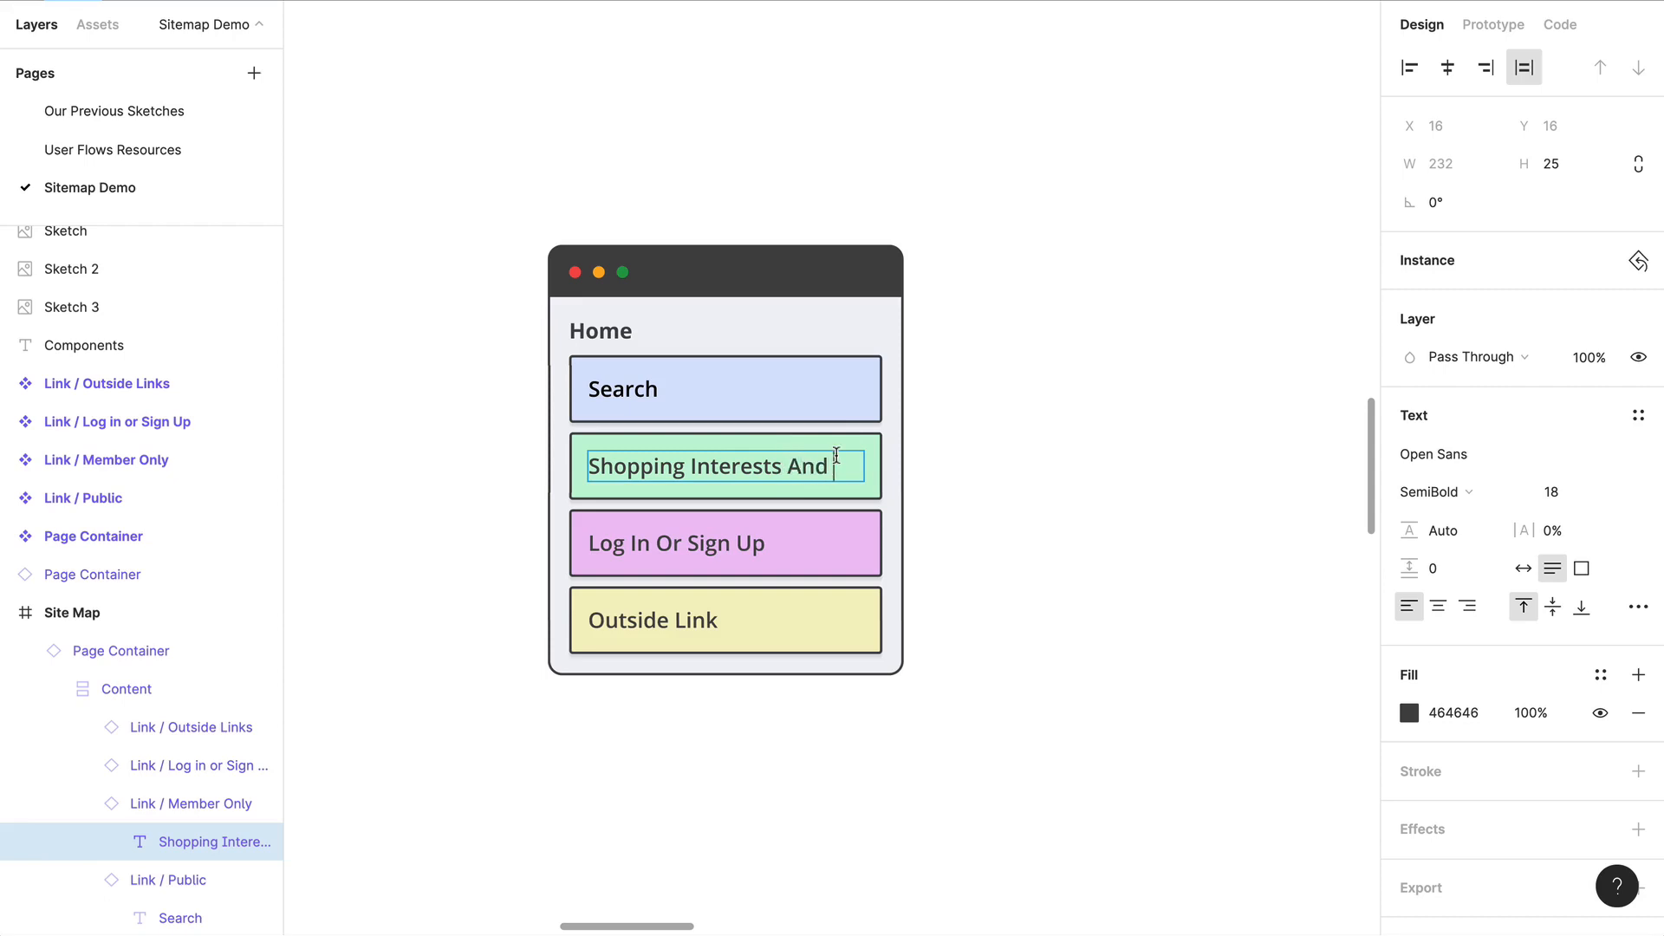
type("Habits")
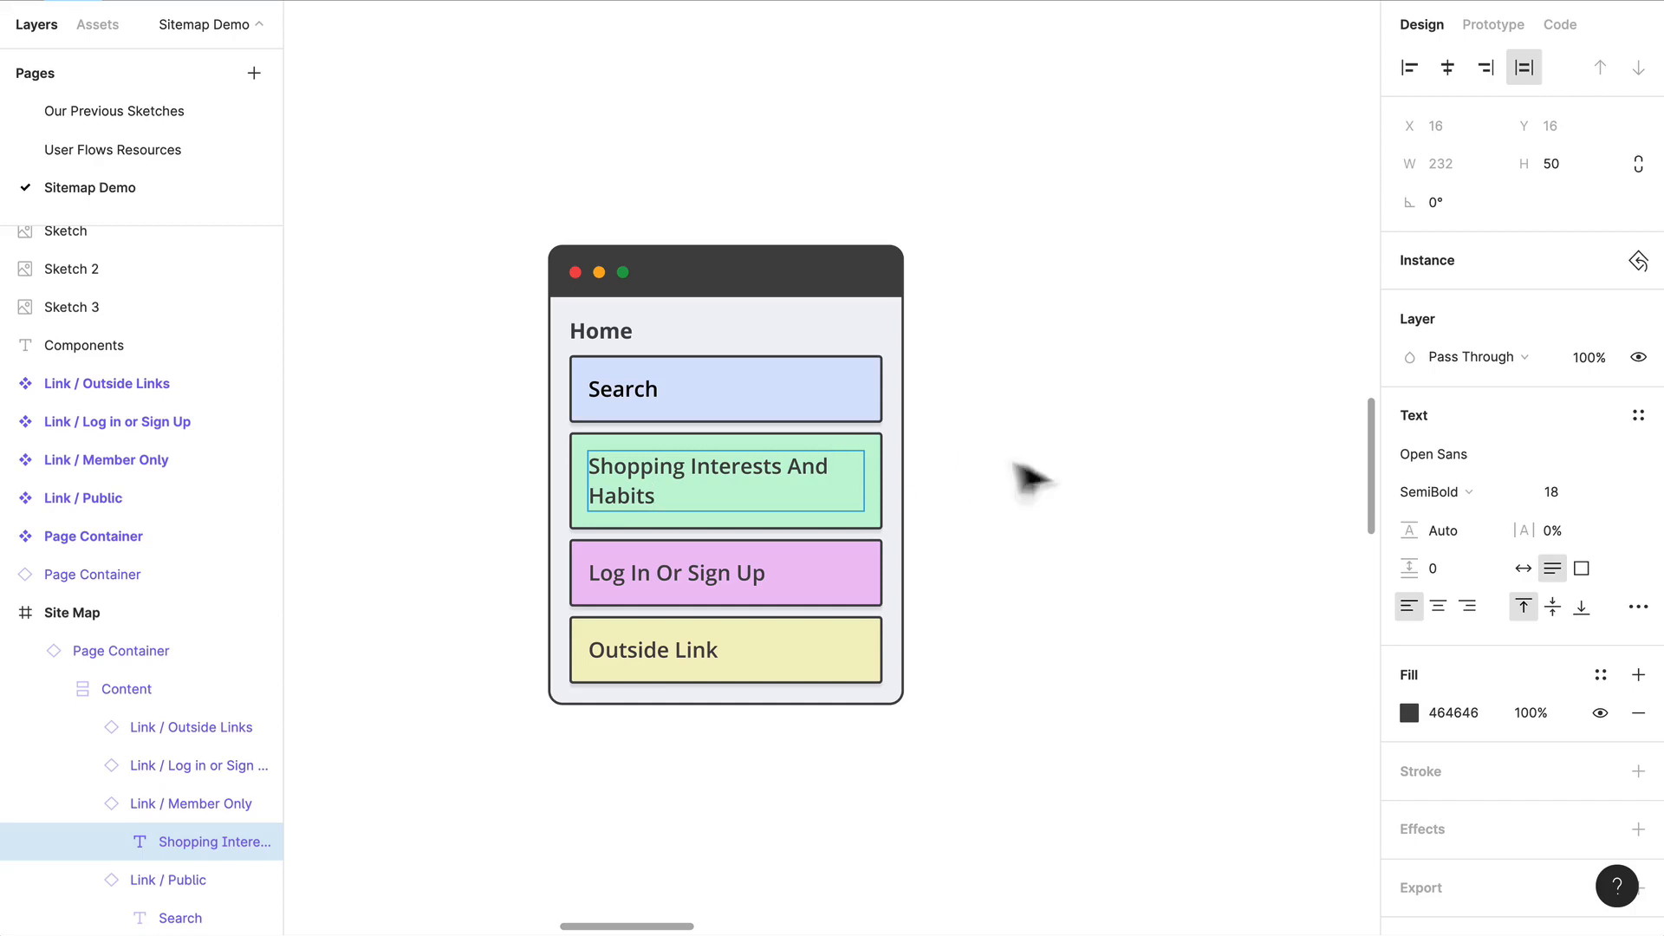
left_click(1040, 473)
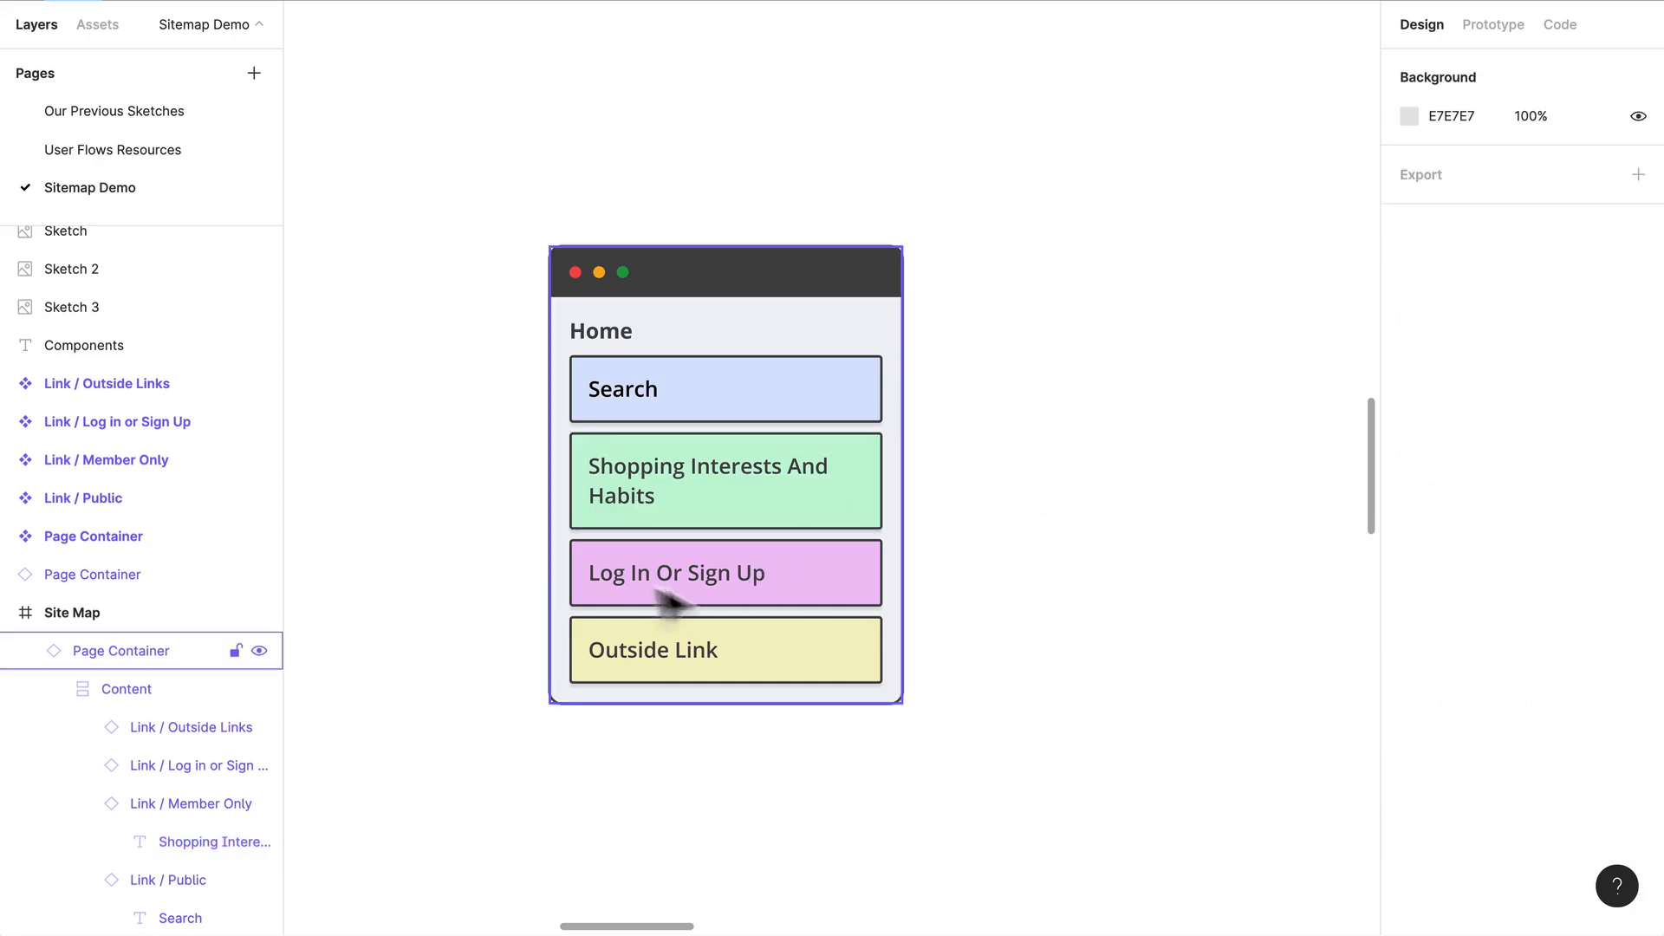
Step: Hide the yellow Outside Link in the Home page container
double_click(824, 605)
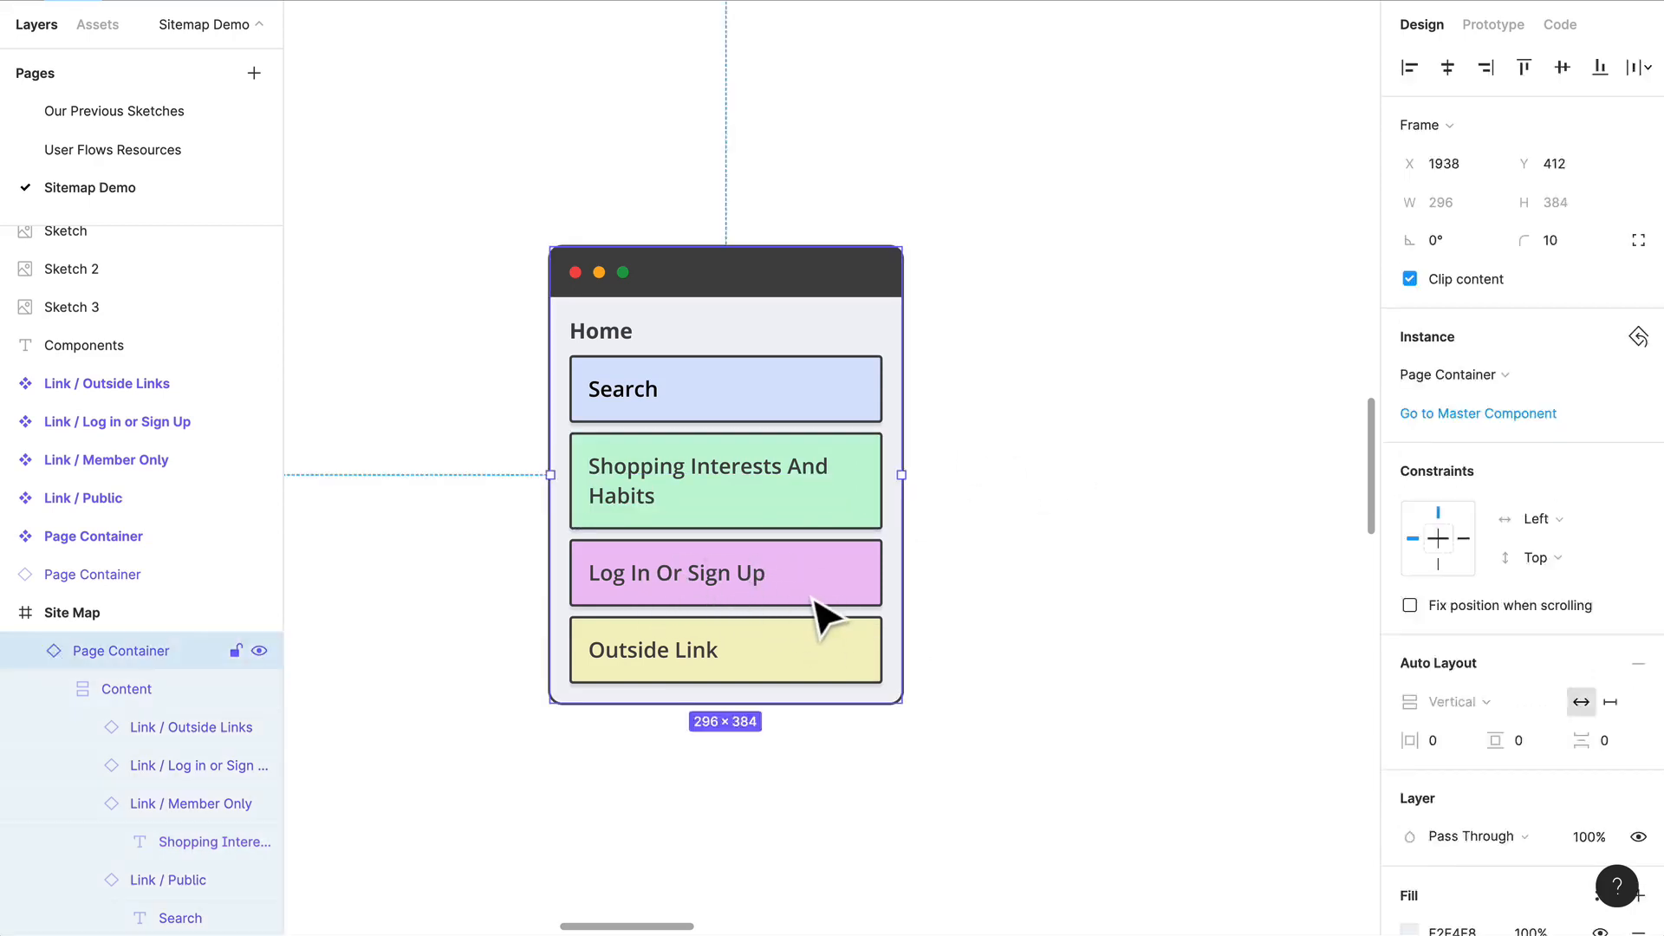
left_click(838, 675)
key("ctrl+shift+h")
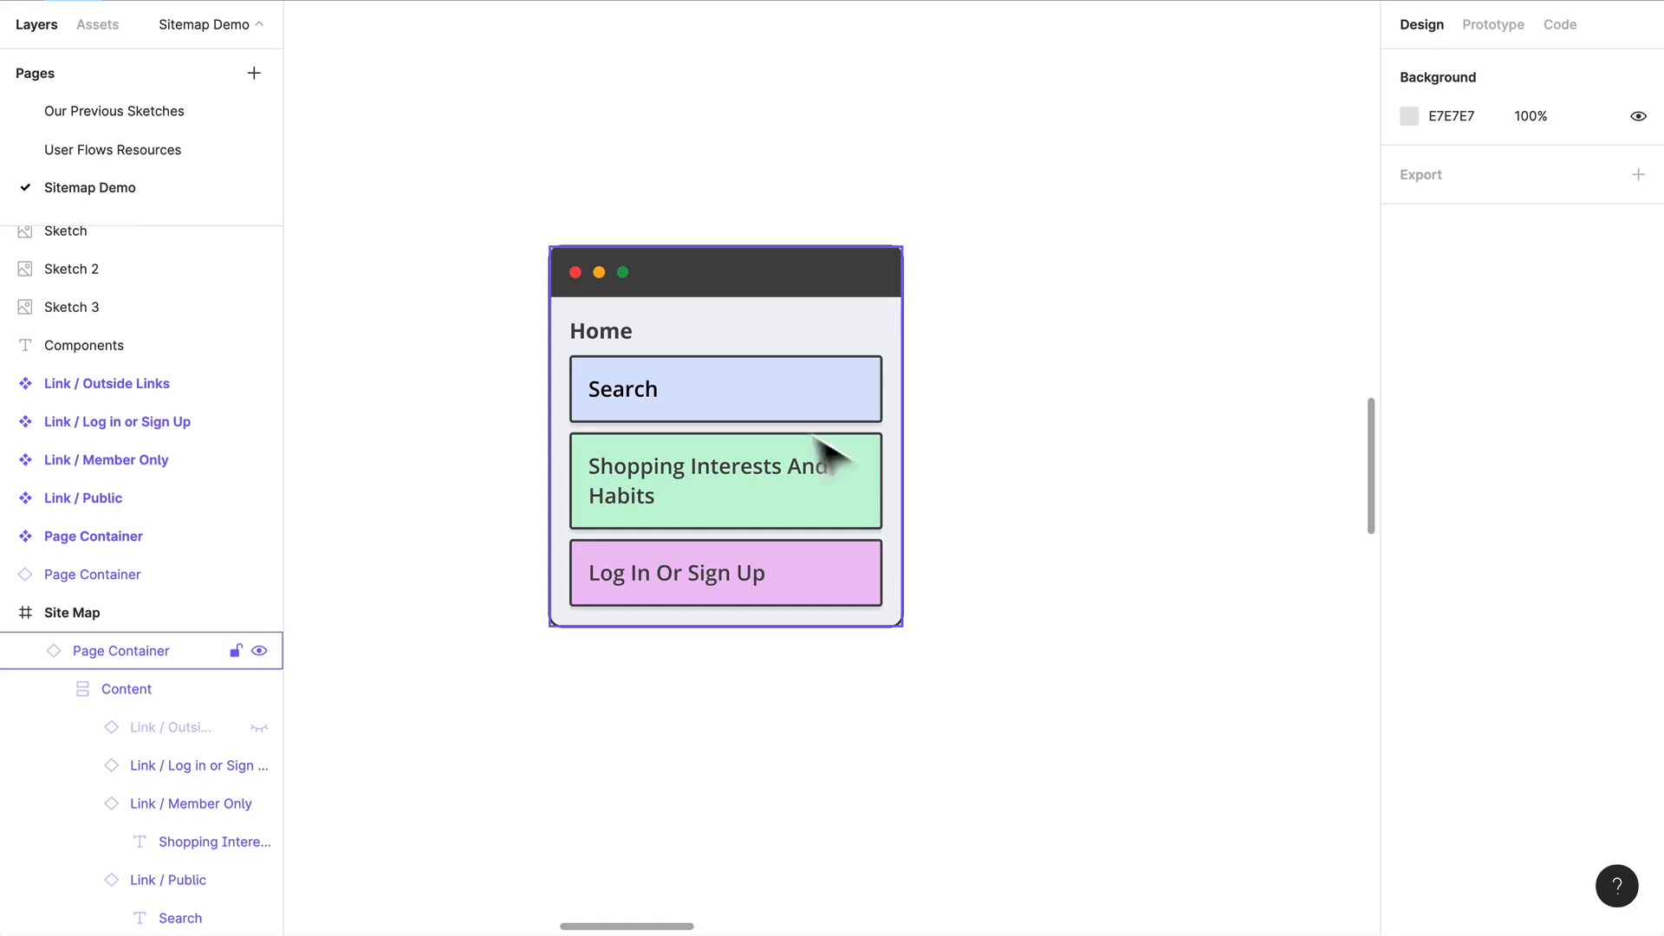
Step: Try to paste another link into the Home page container instance and to reorder its Search link layer
double_click(802, 398)
key("super+v")
key("super+z")
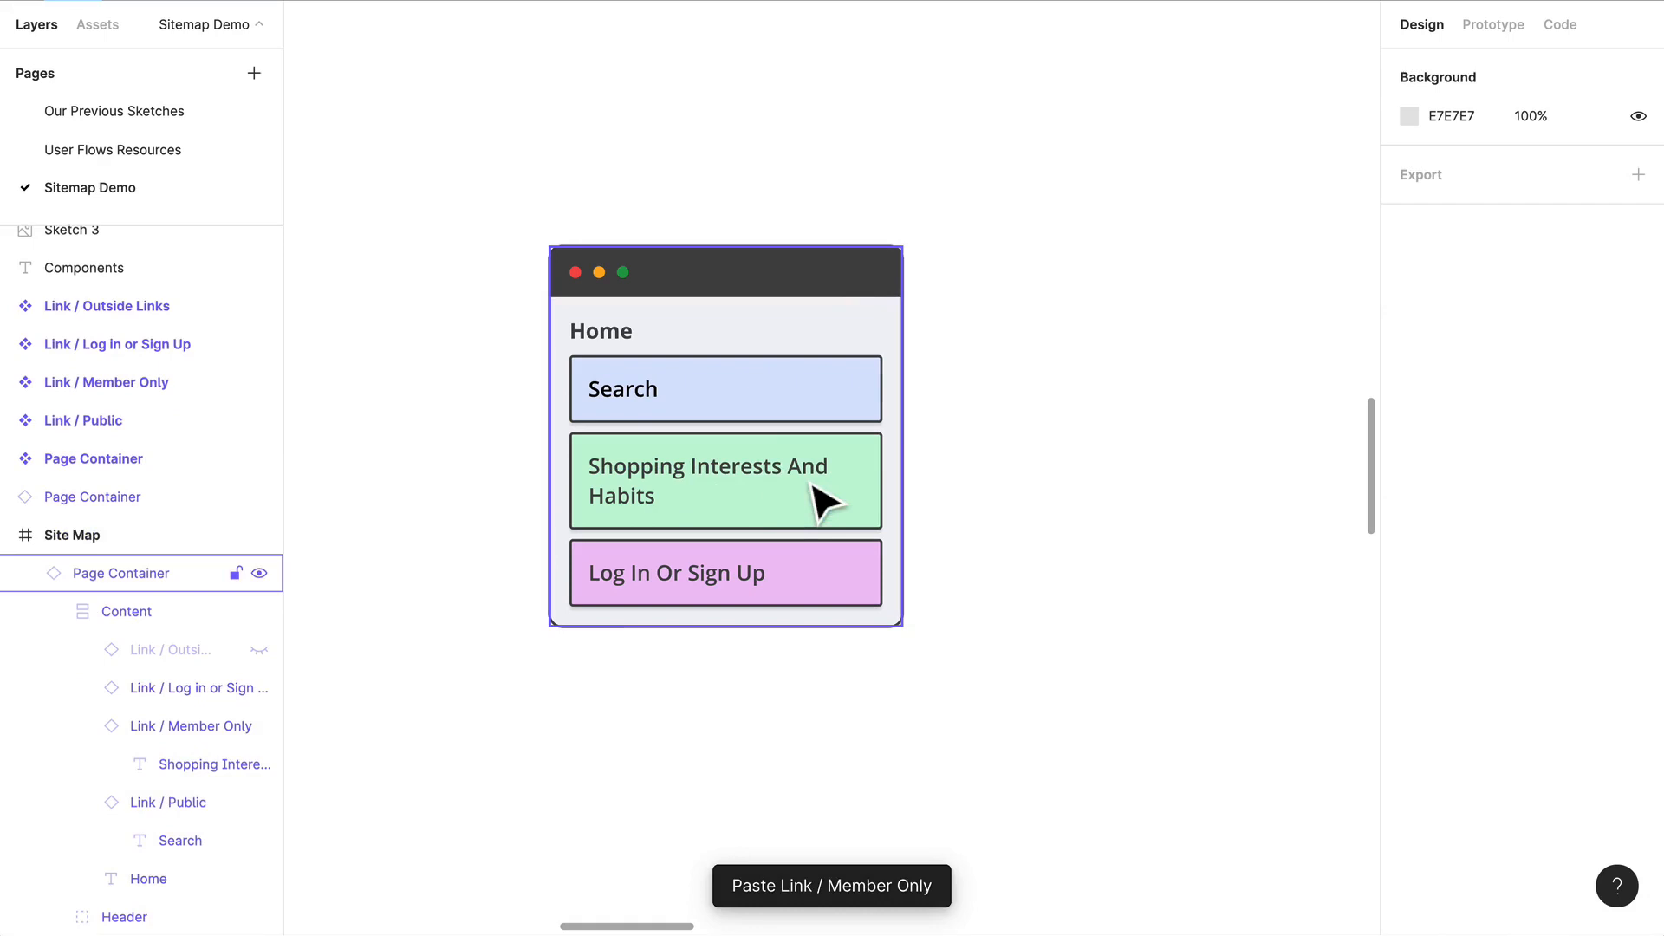
left_click(705, 373)
double_click(710, 397)
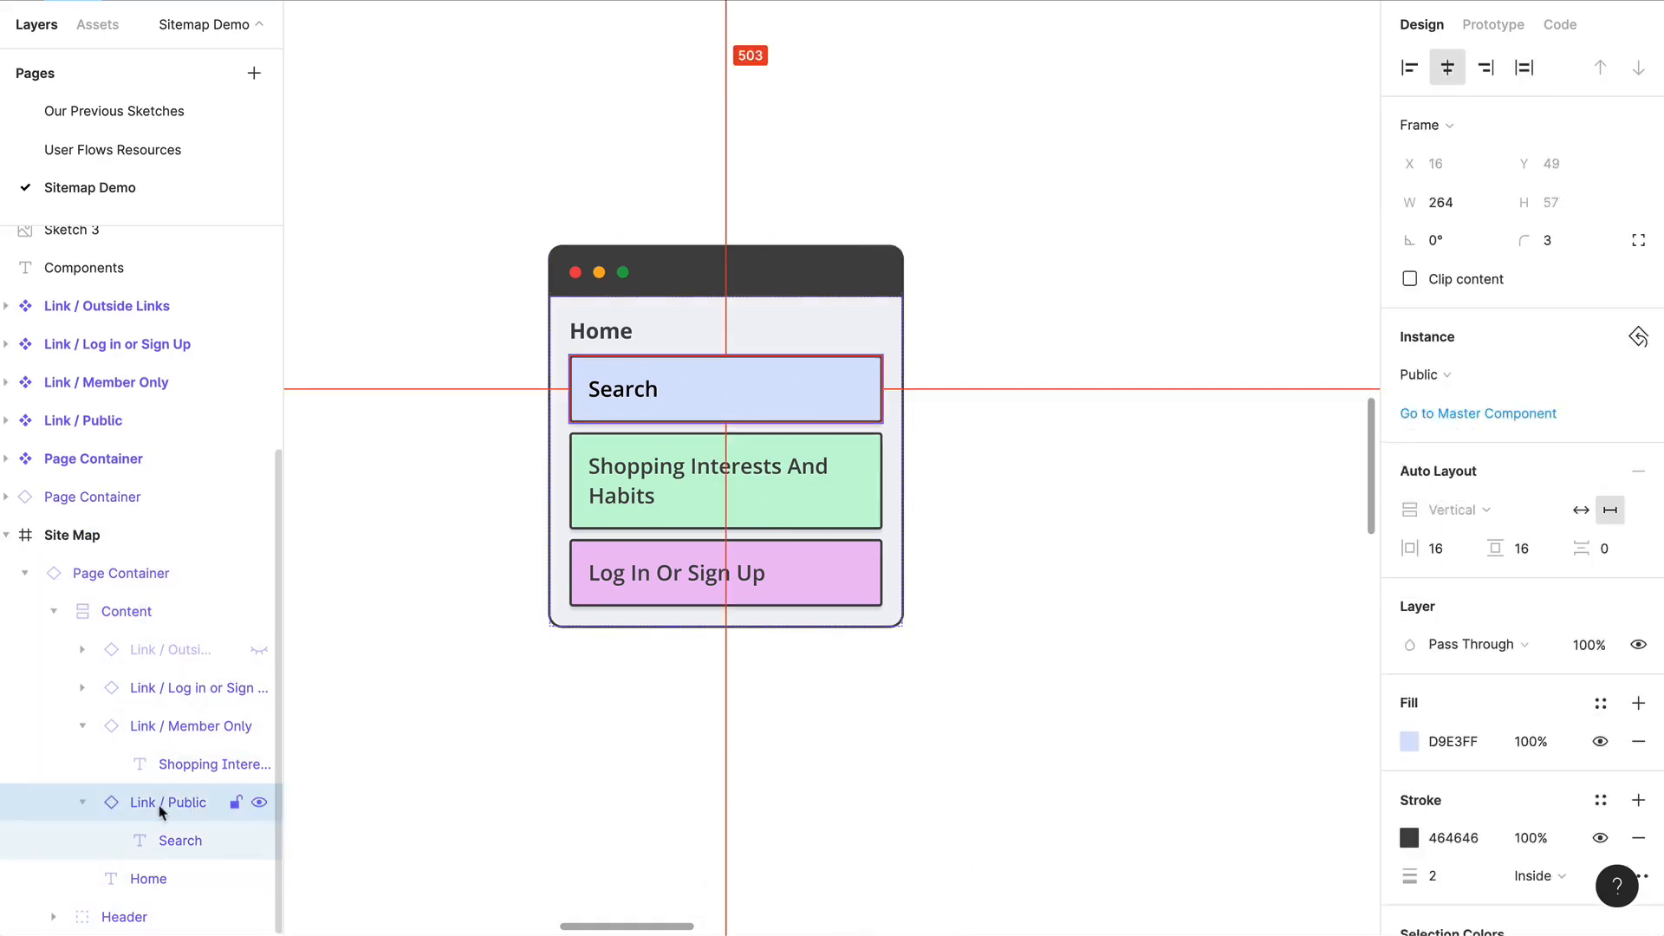
left_click_drag(159, 807, 119, 865)
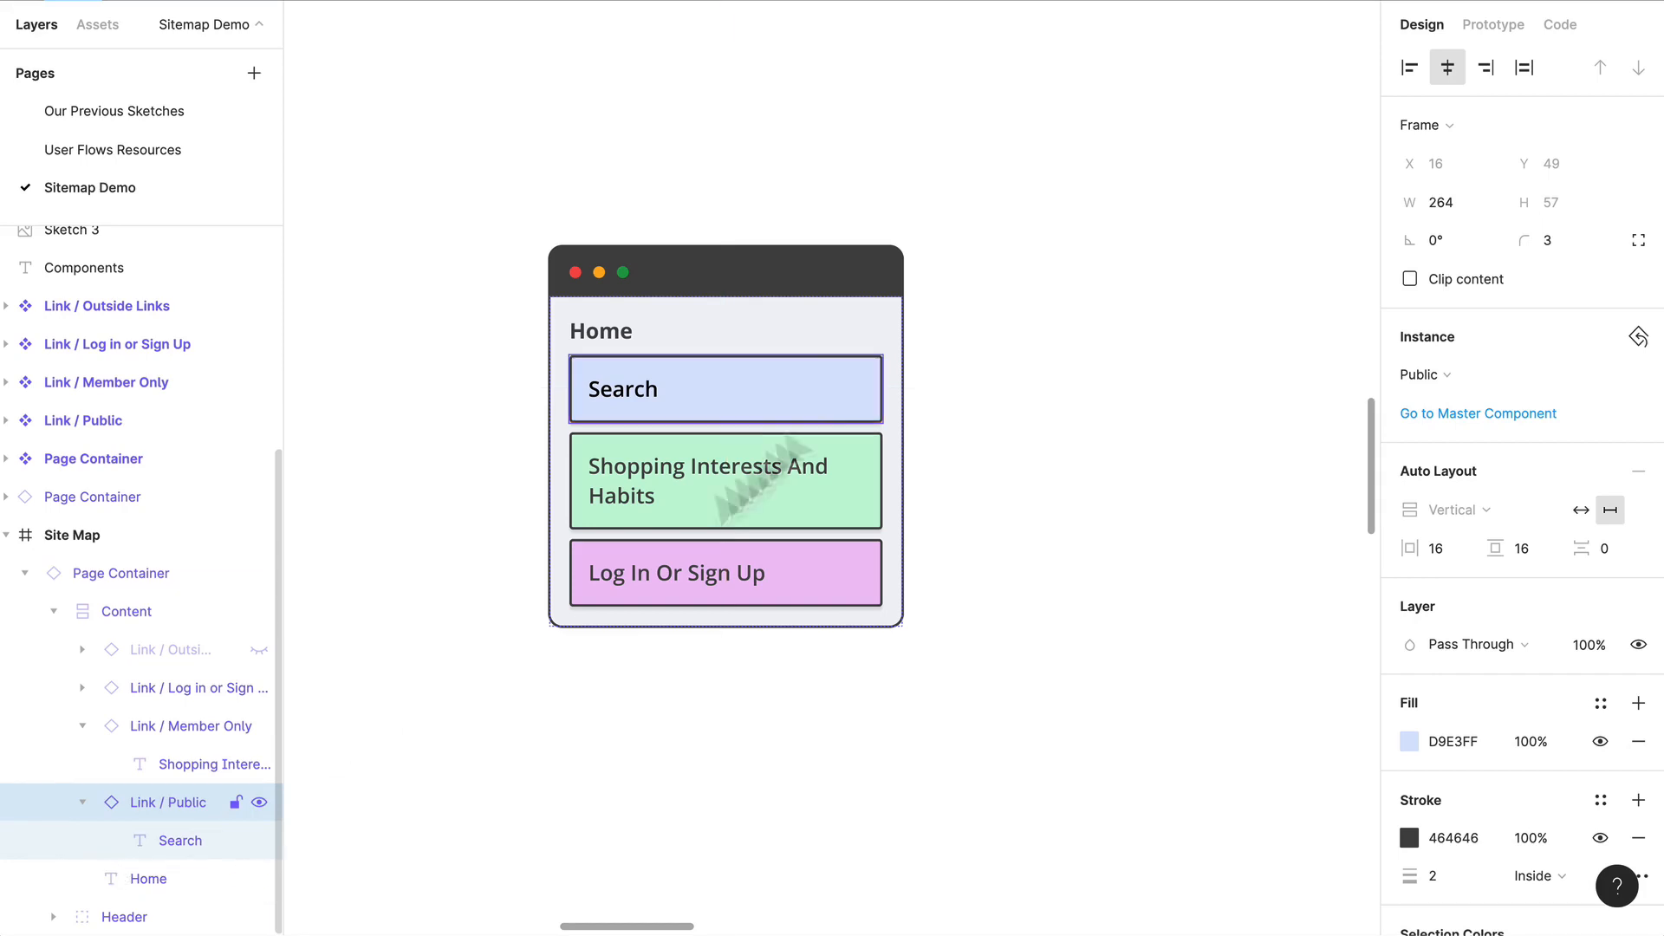
Step: Detach the Home page container from its master component
left_click(799, 169)
left_click(739, 280)
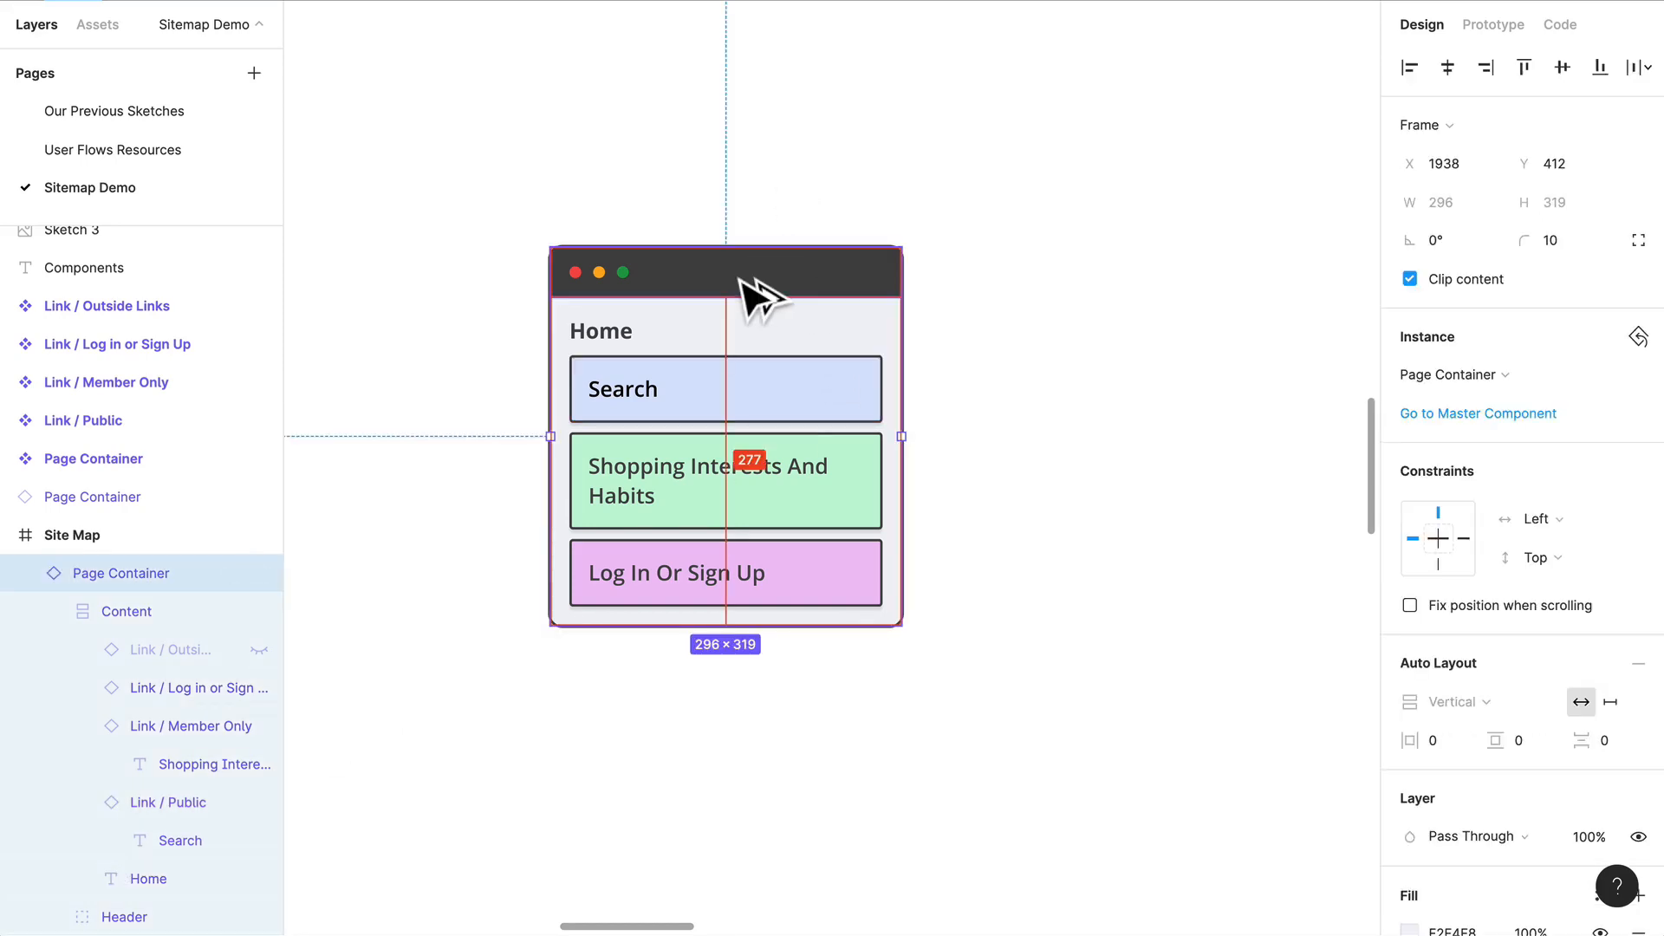
key("ctrl+alt+b")
left_click(1040, 134)
Step: Duplicate the Search link and move the copy below Shopping Interests And Habits
left_click(743, 420)
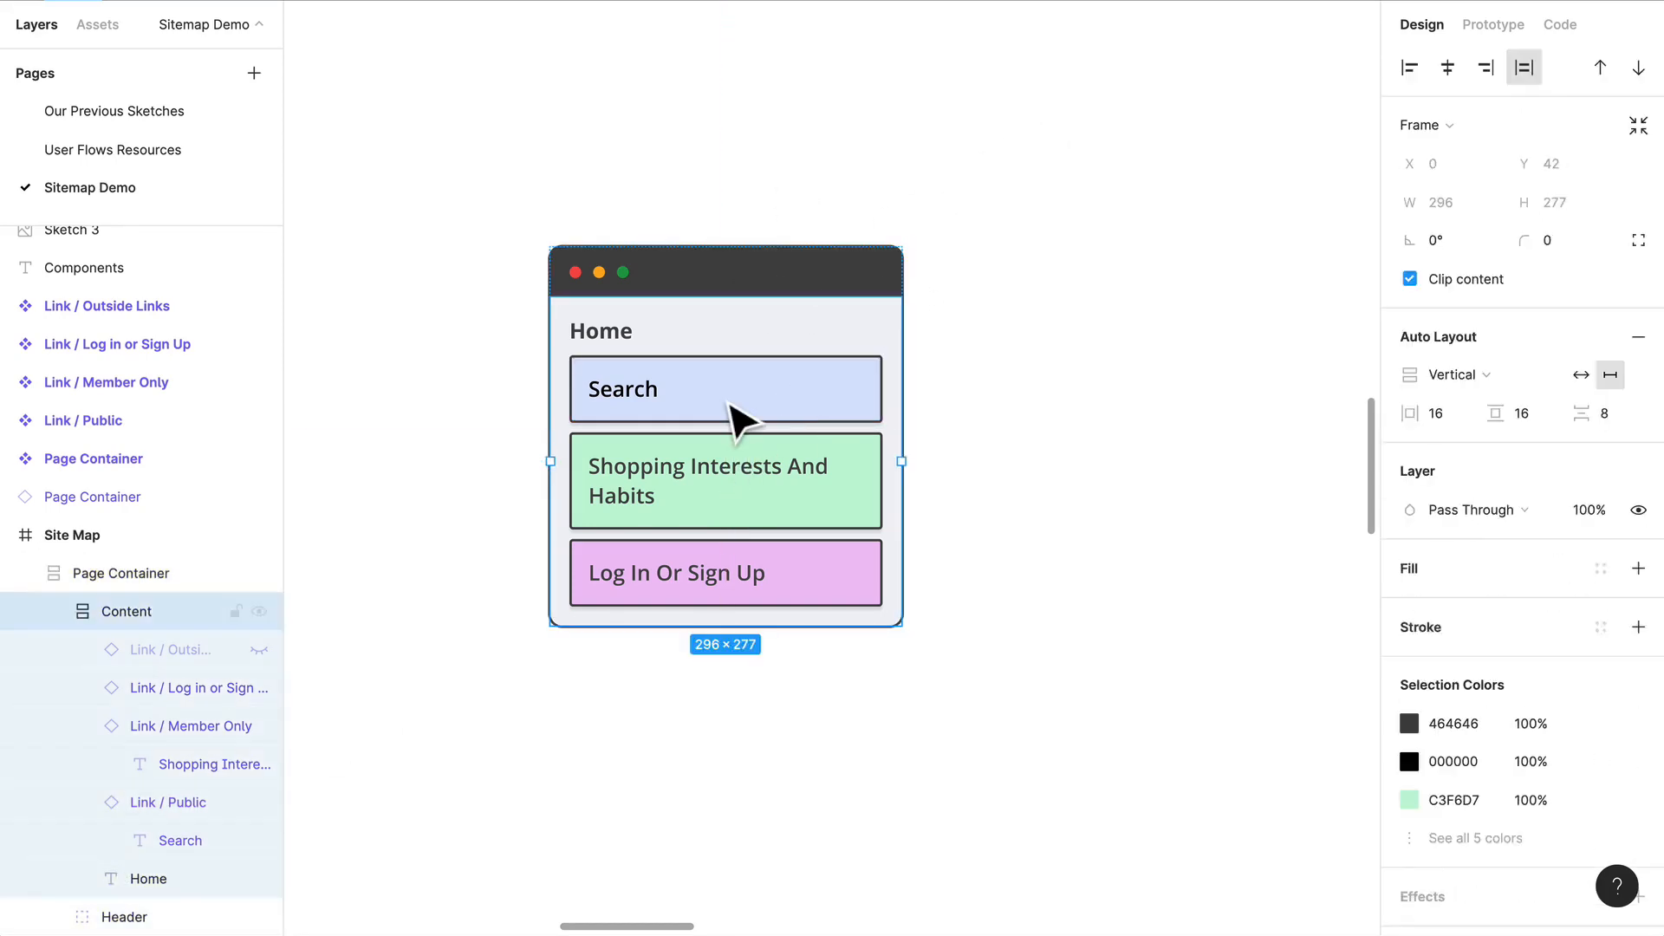
left_click(741, 420)
key("ctrl+c")
key("ctrl+v")
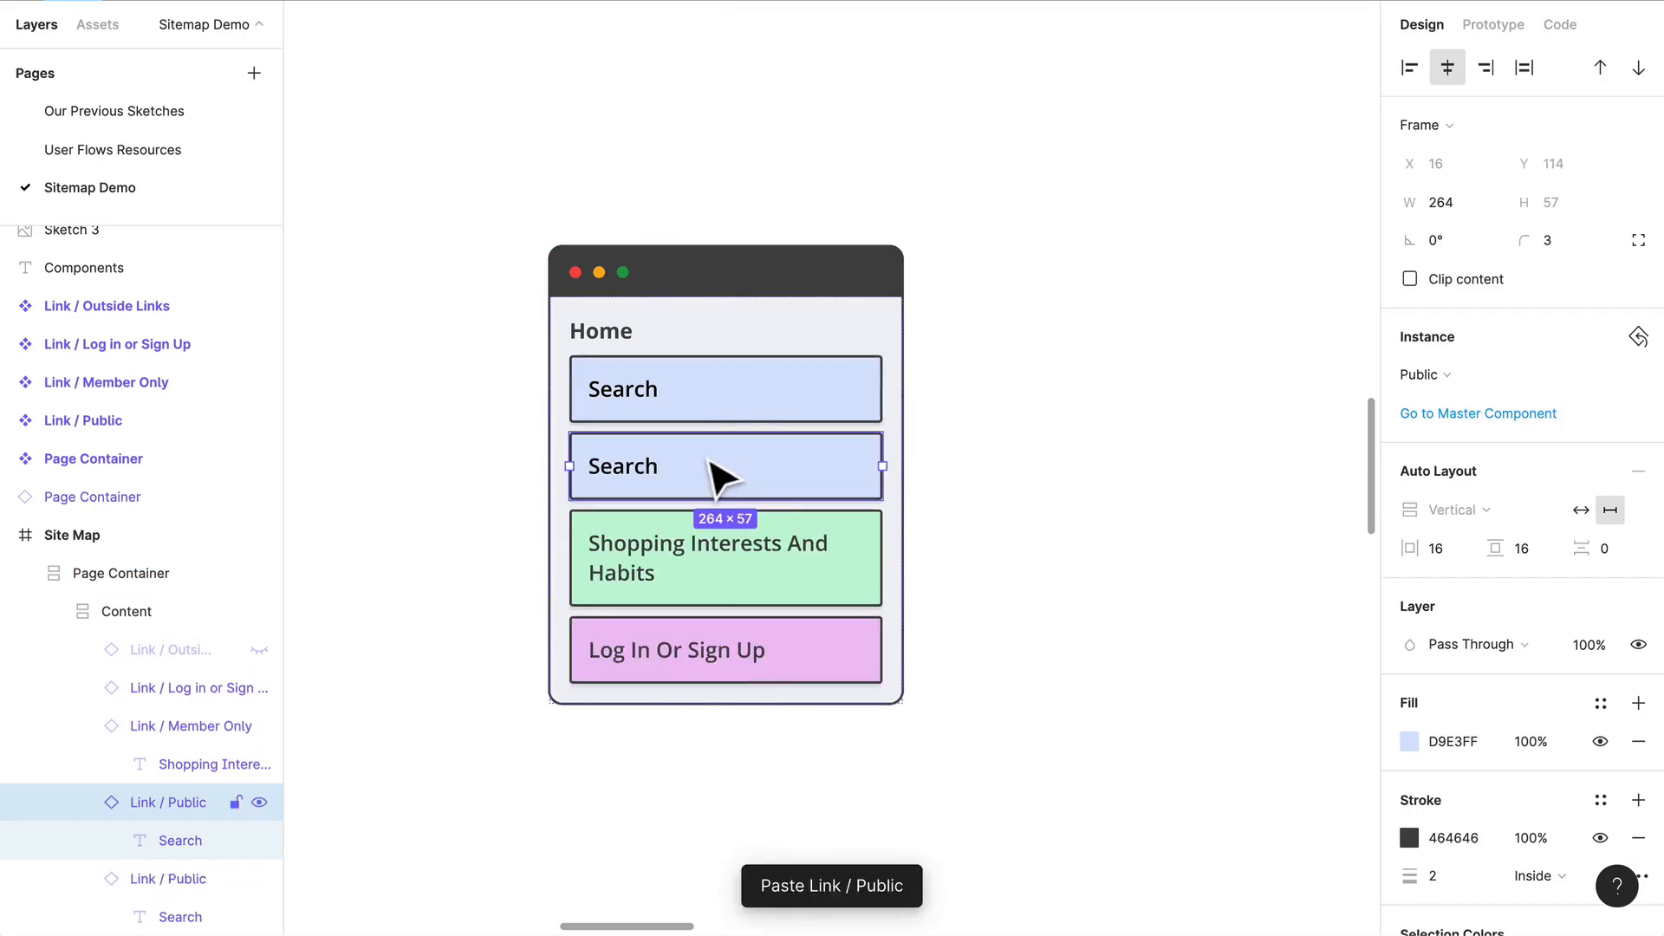
left_click_drag(713, 476, 668, 579)
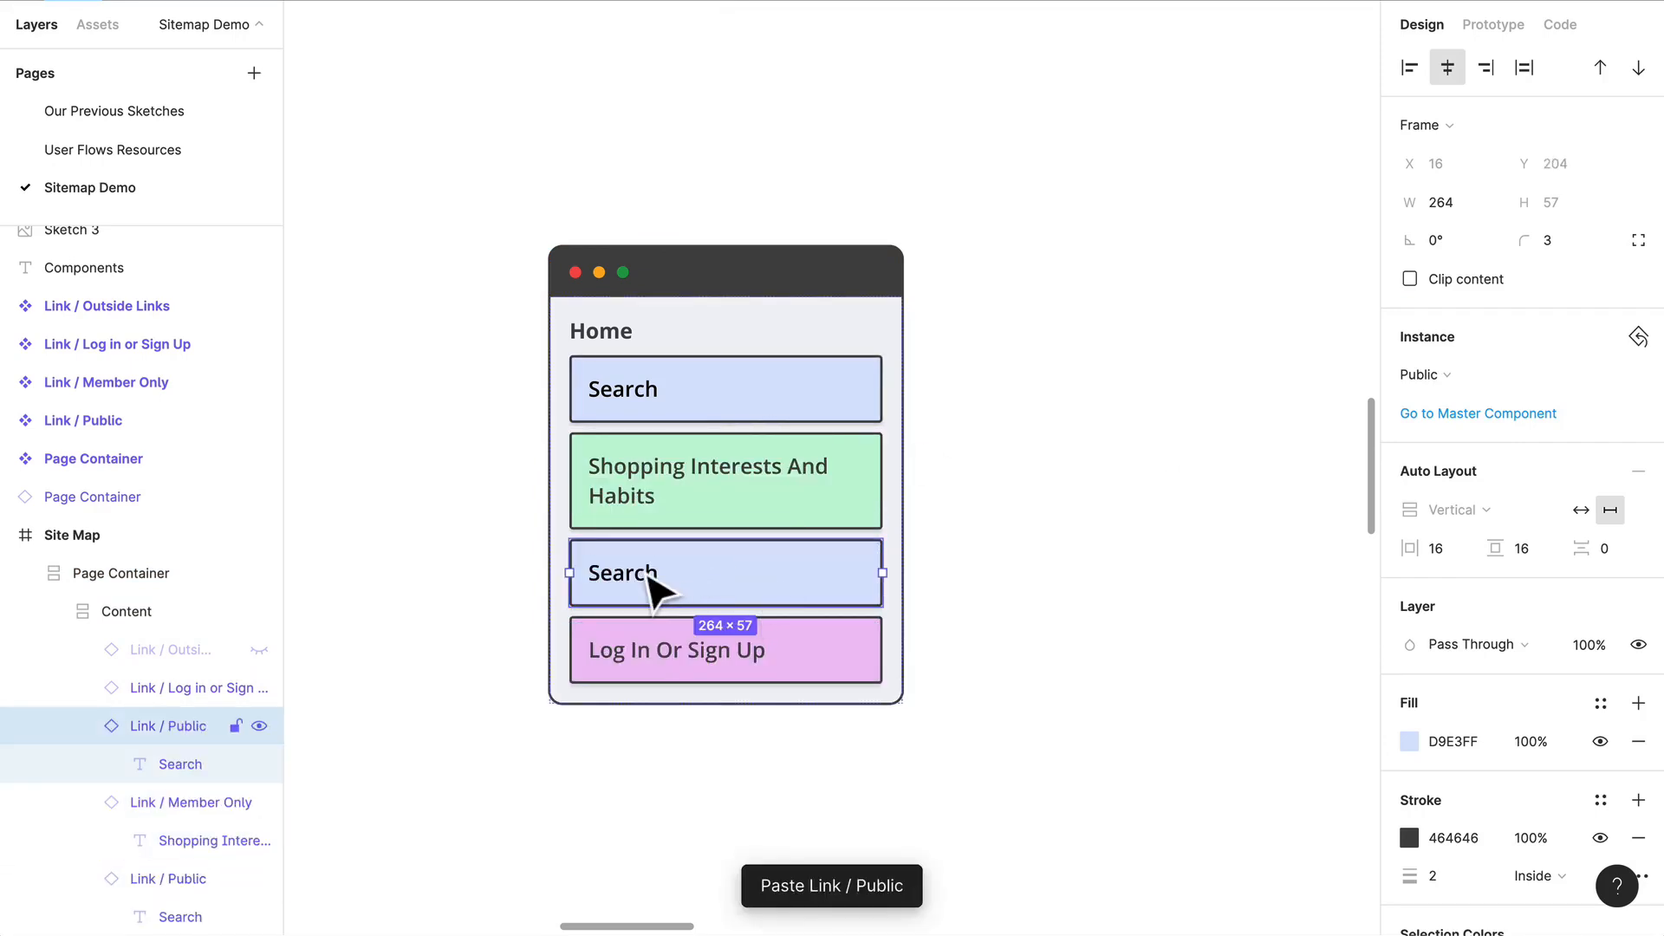
Step: Change the text of the copied Search link to Categories
left_click(650, 579)
double_click(647, 581)
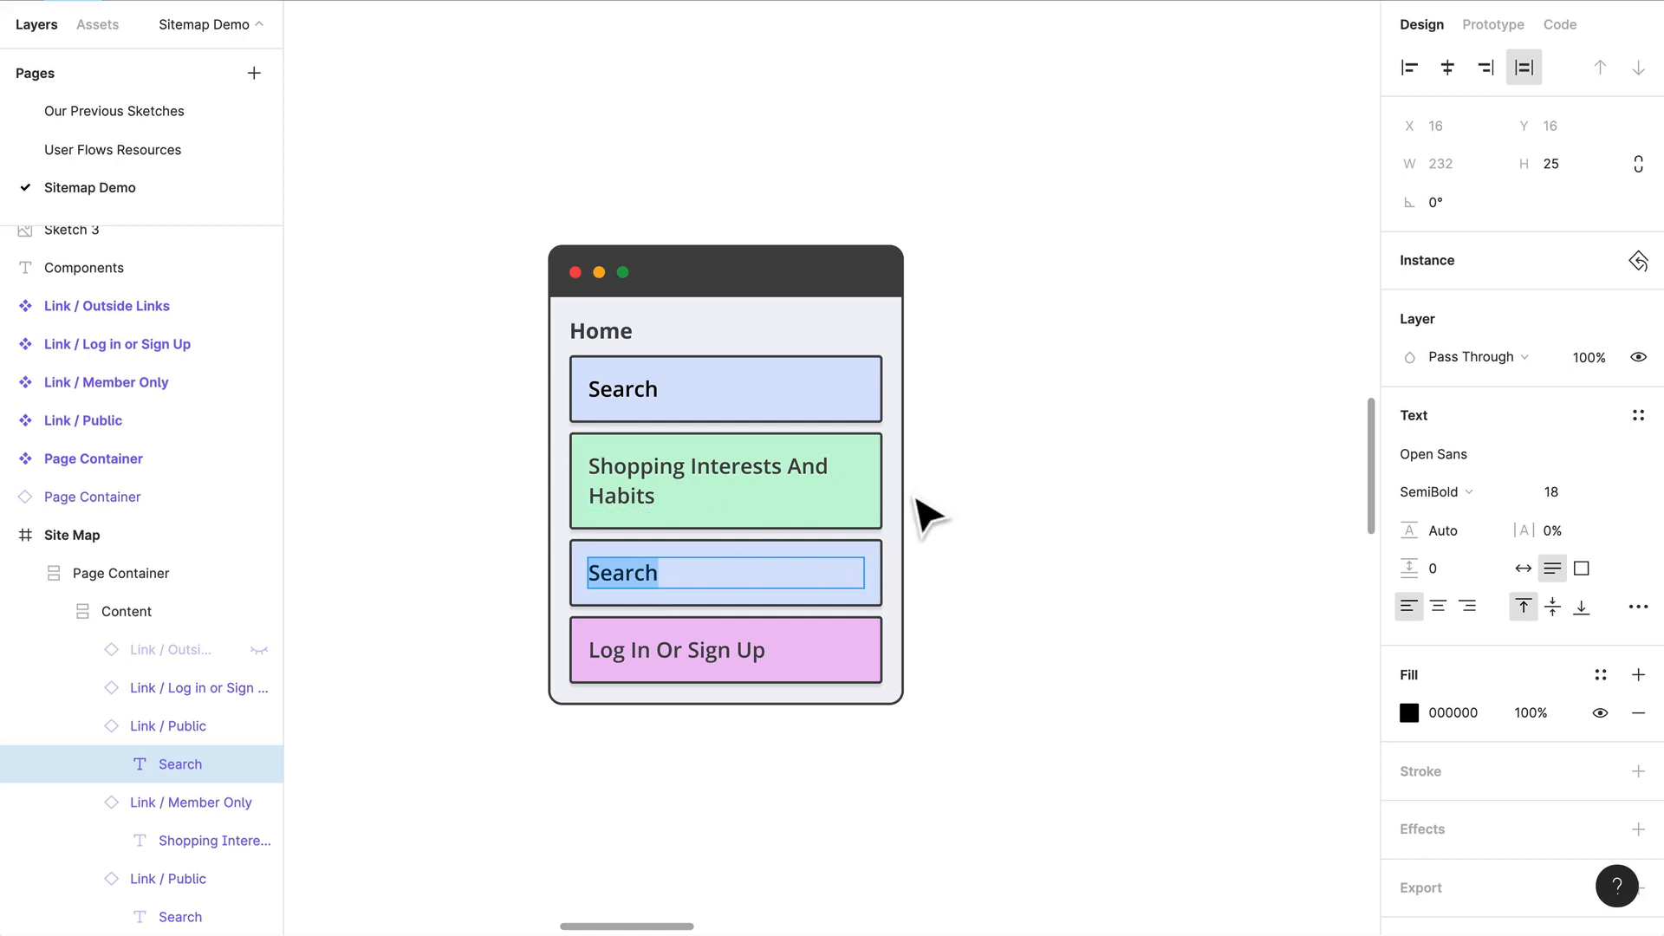
type("Categories")
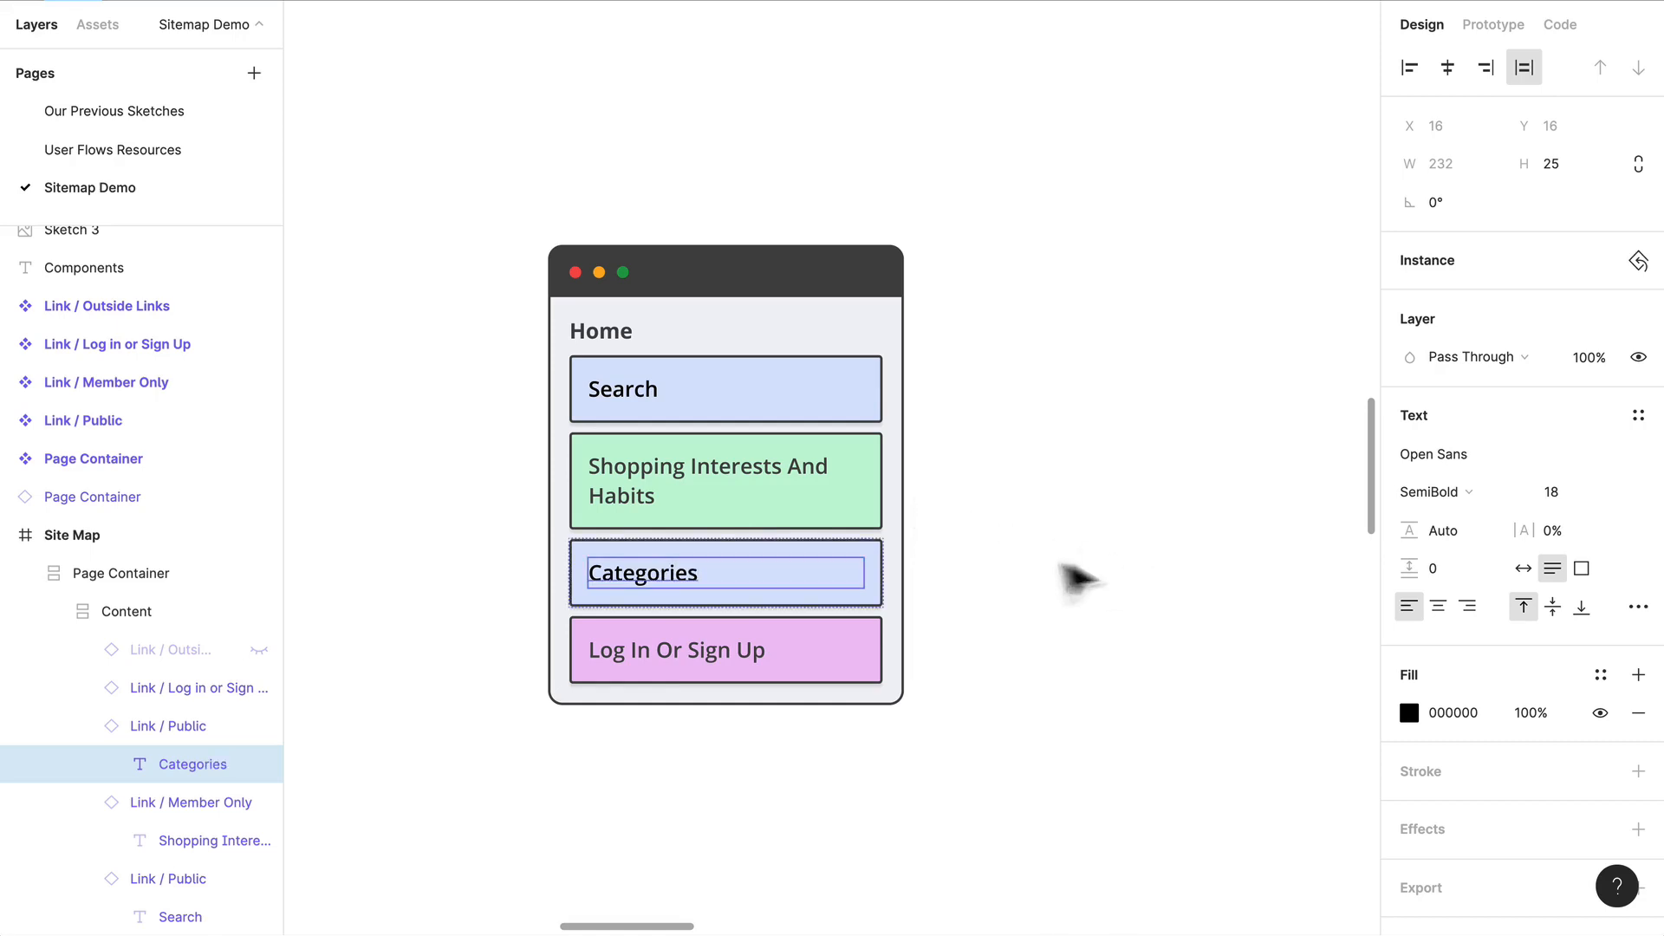
left_click(997, 607)
Step: Duplicate the Categories link and change the copy's text to Deals
left_click(737, 592)
double_click(737, 592)
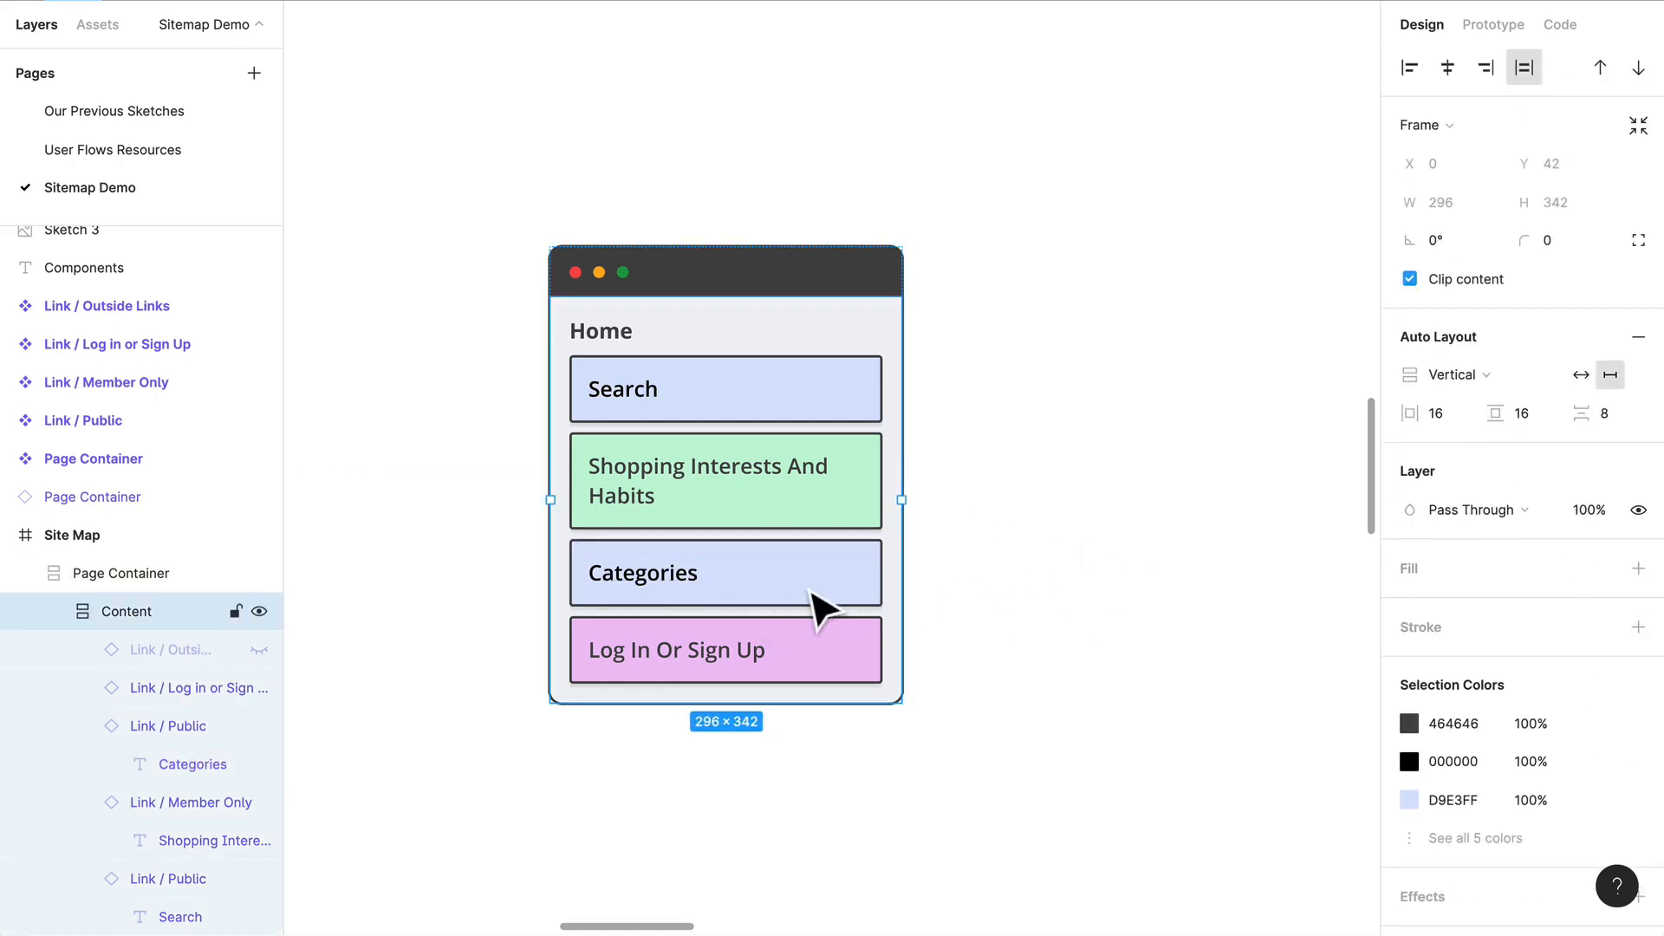
double_click(819, 607)
key("ctrl+v")
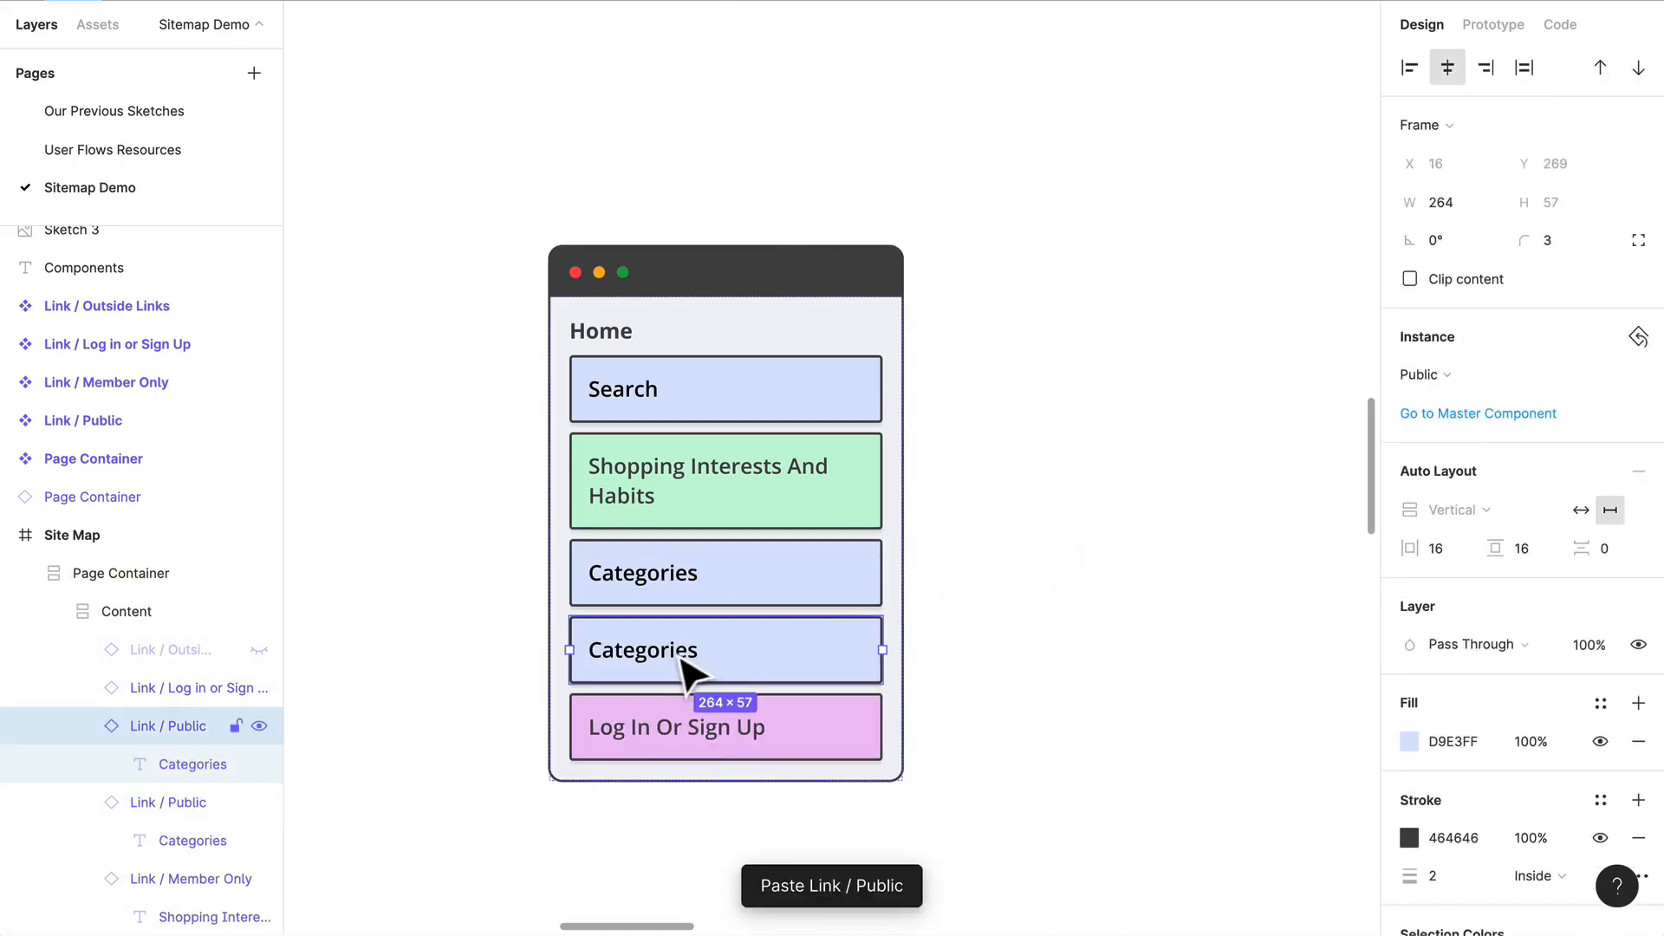
double_click(663, 649)
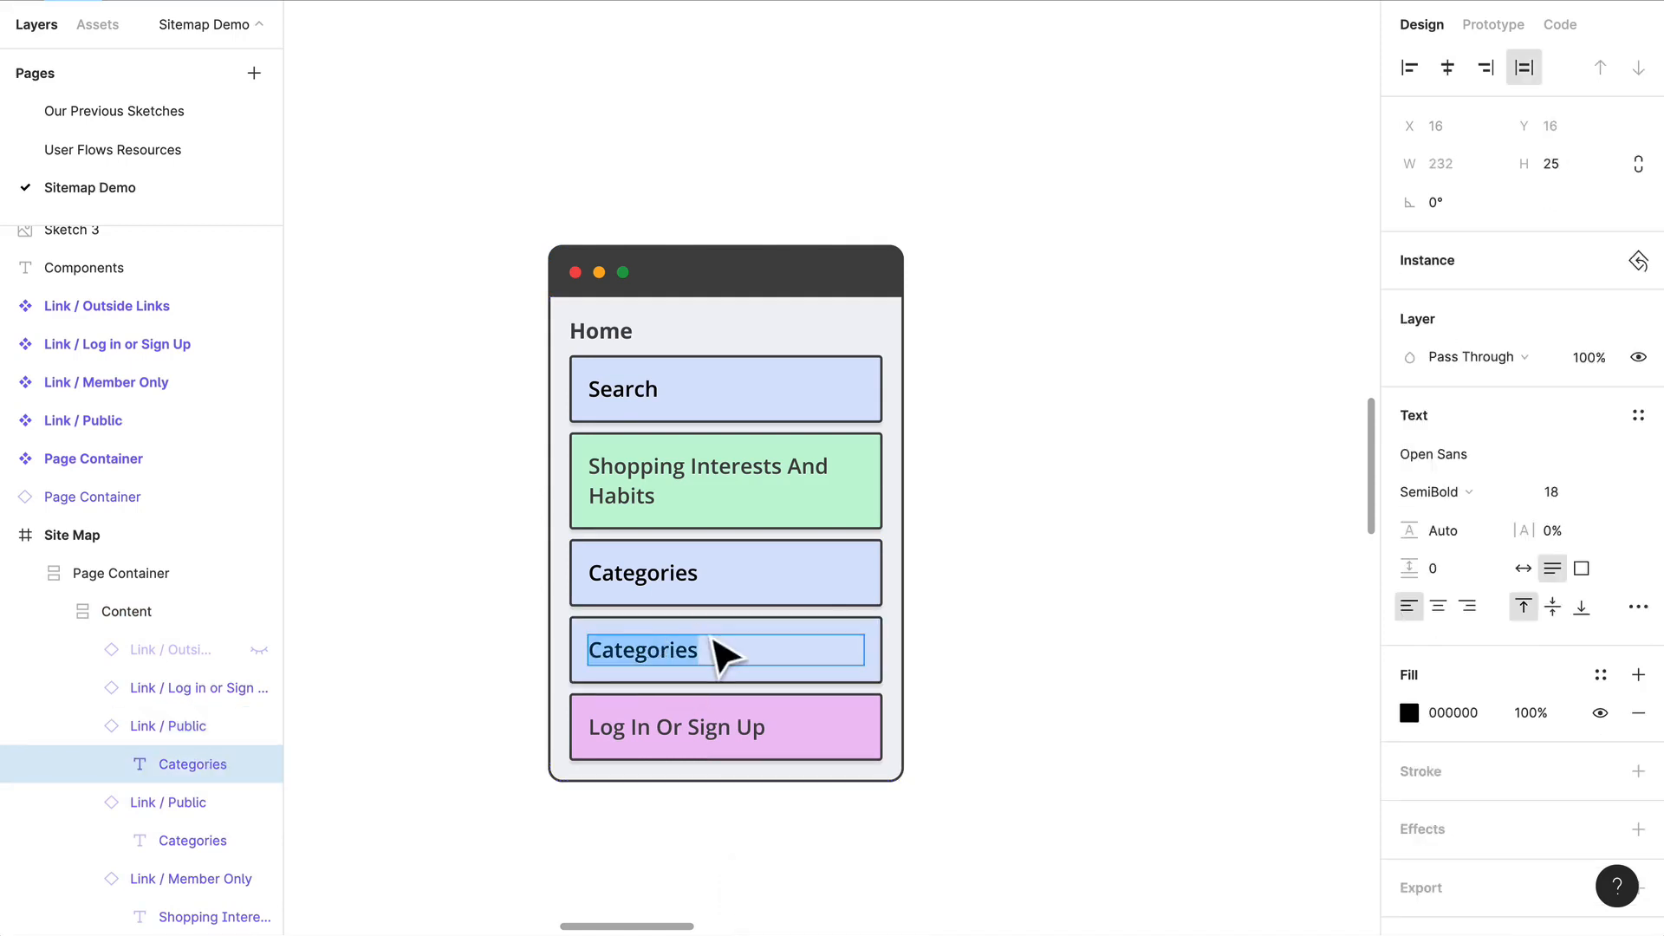
type("Deals")
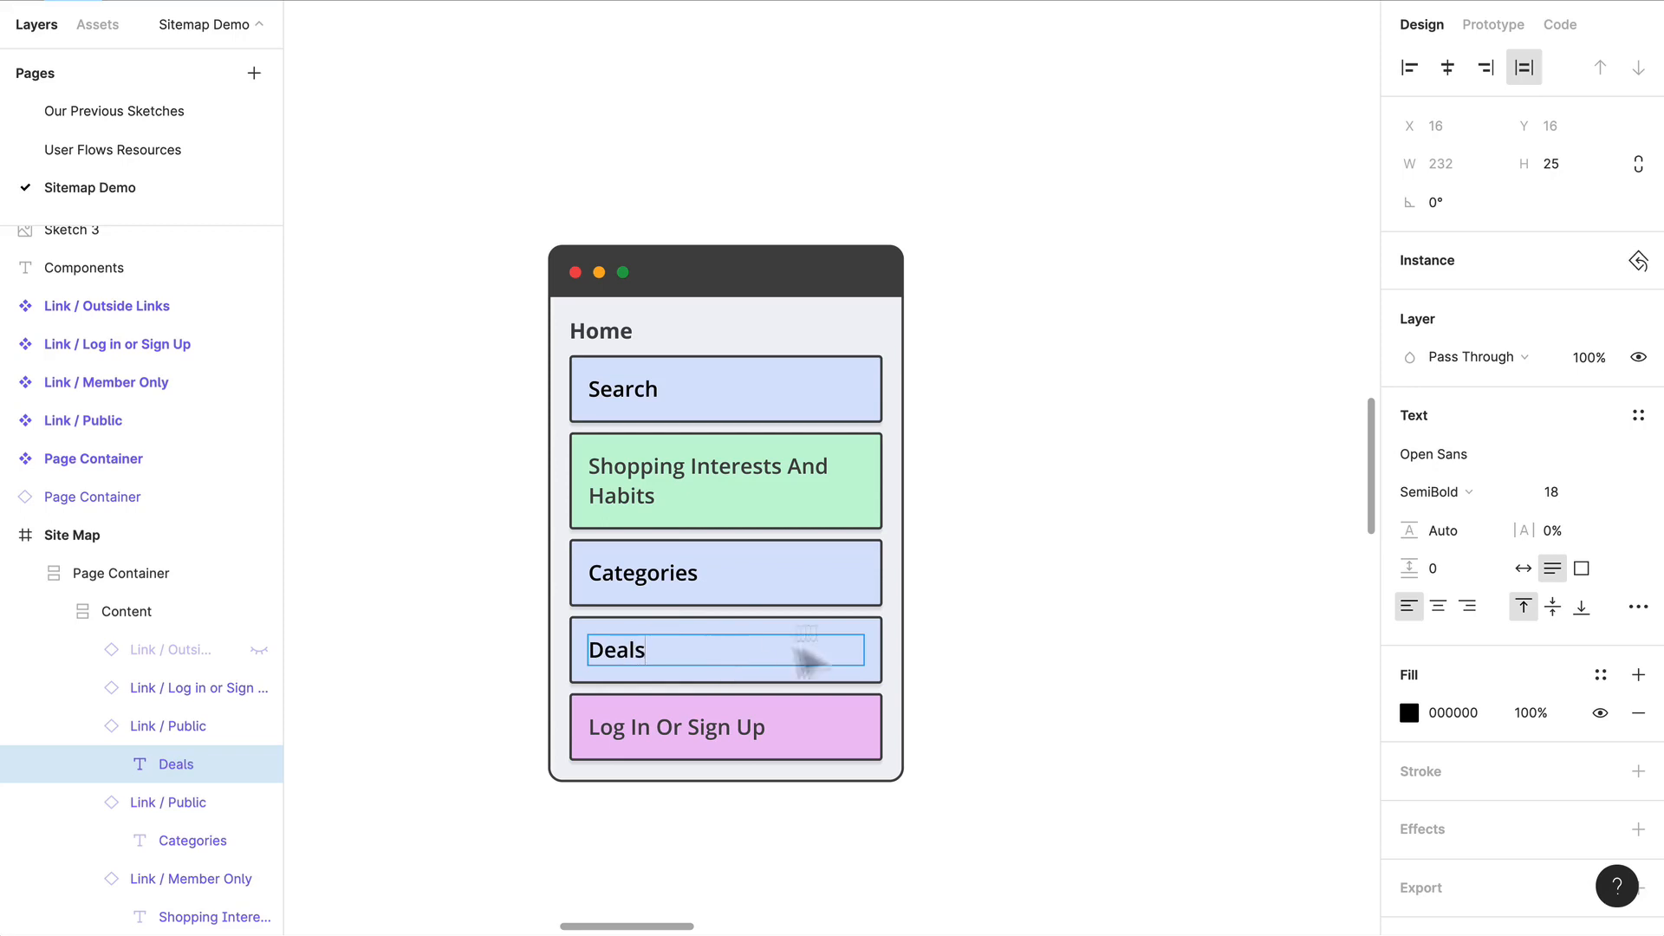
left_click(996, 640)
Step: Add three more copies of the Deals link above Log In Or Sign Up
left_click(785, 672)
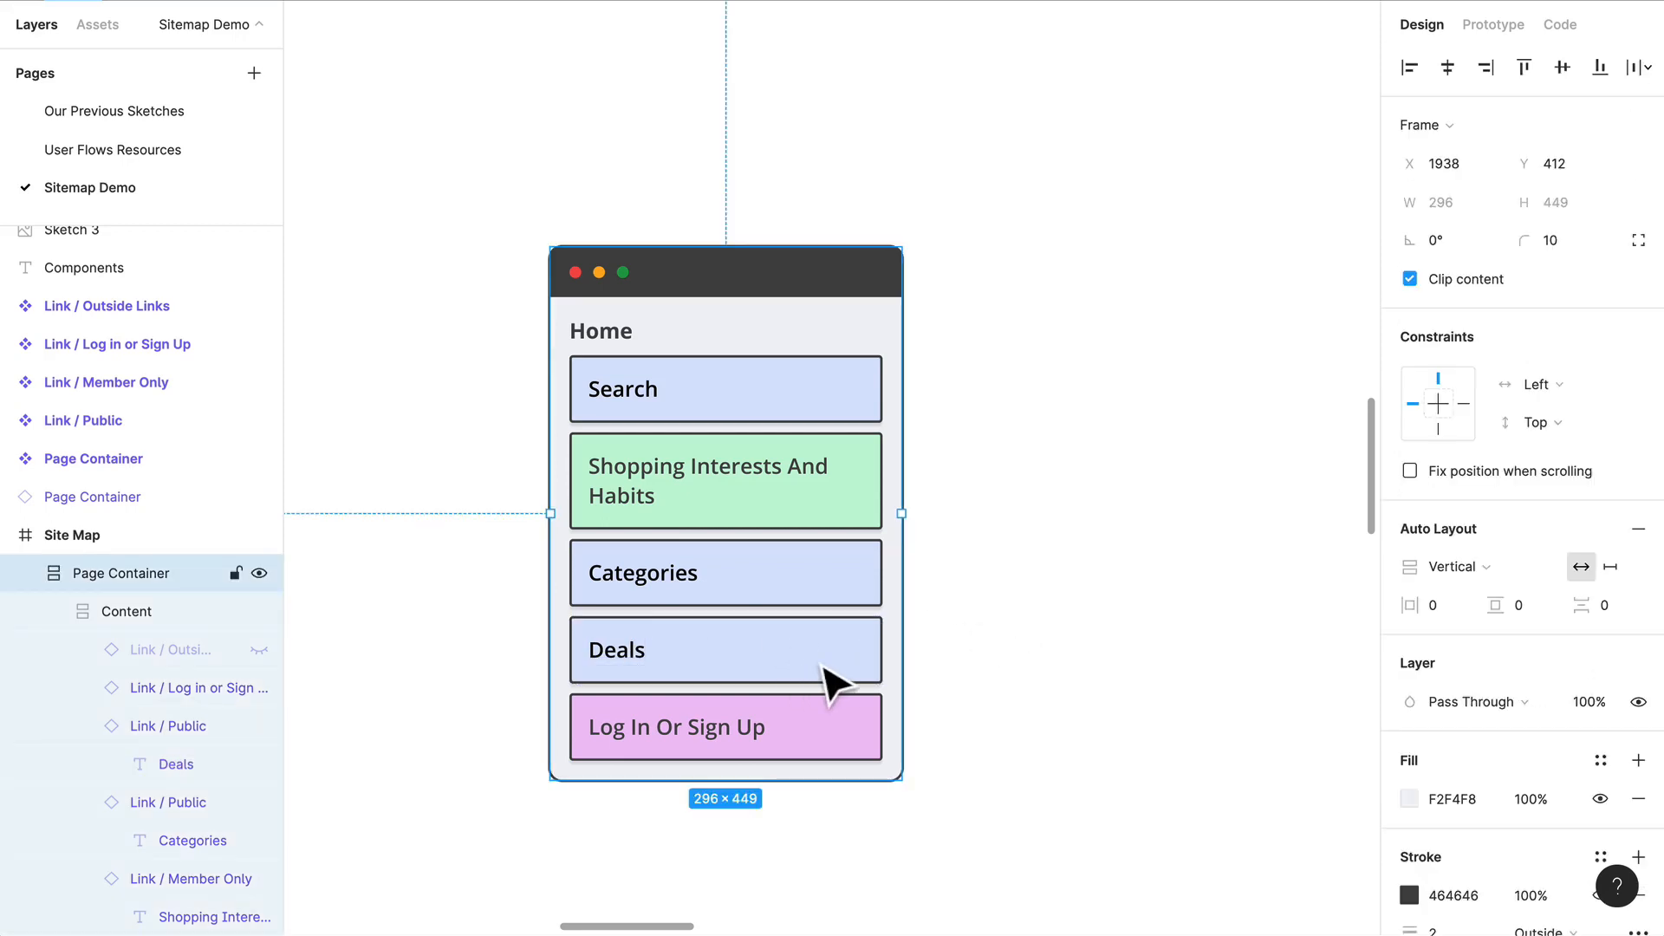
double_click(823, 672)
double_click(824, 672)
key("super+v")
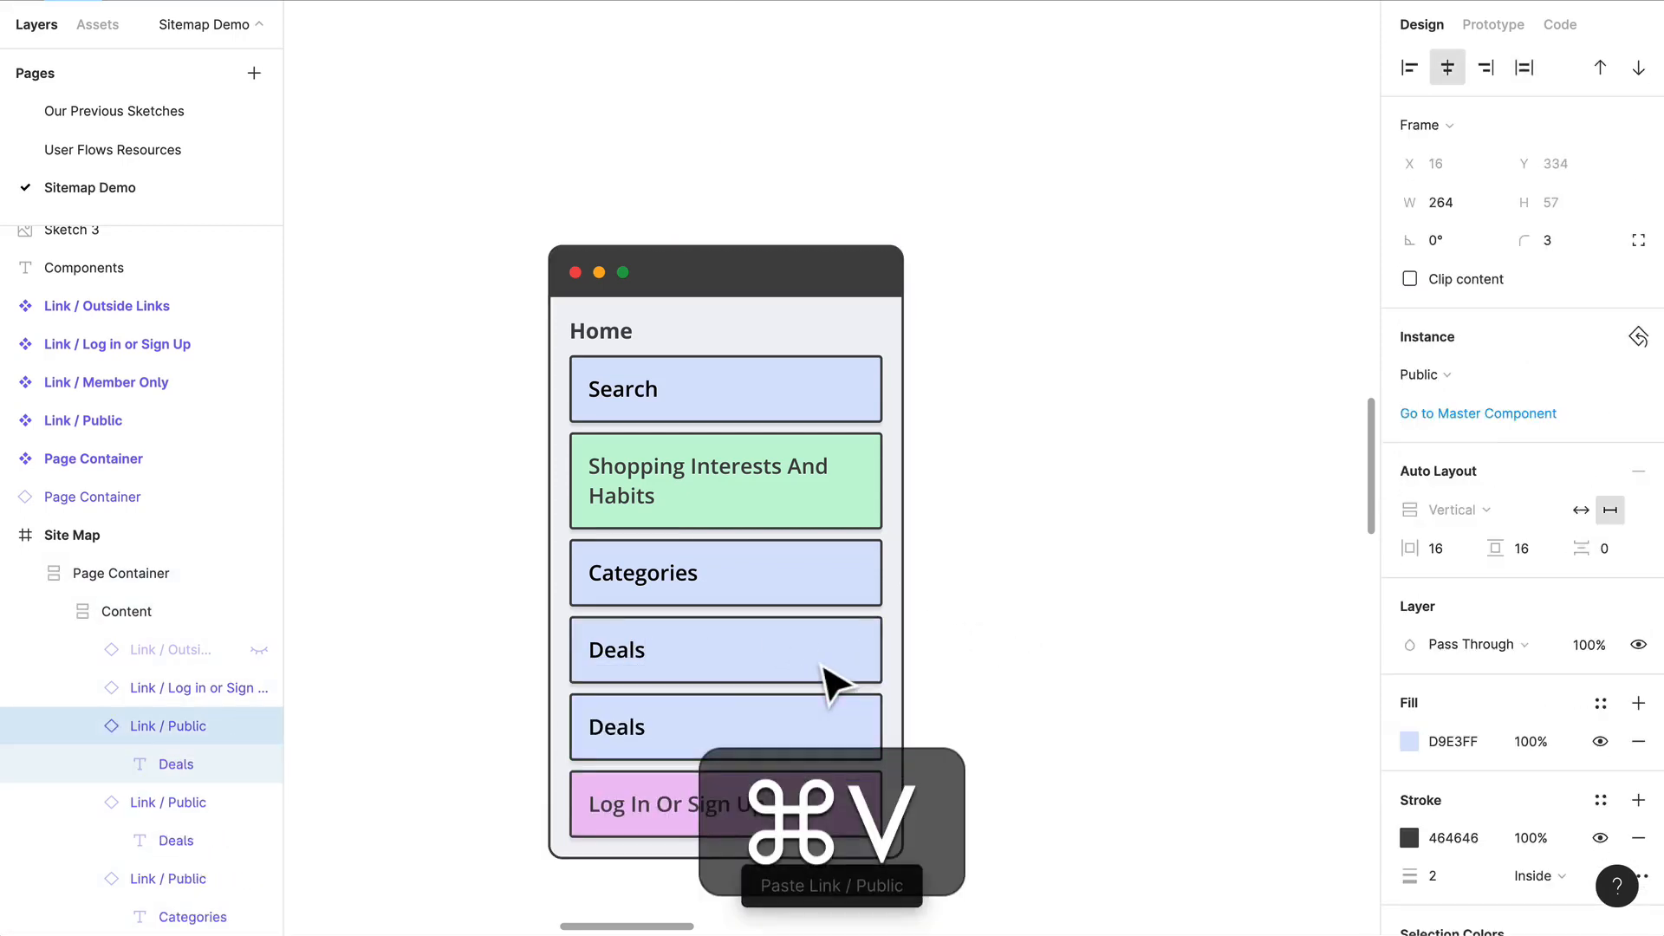
key("super+v")
key("super+v")
scroll(754, 672, "down", 2)
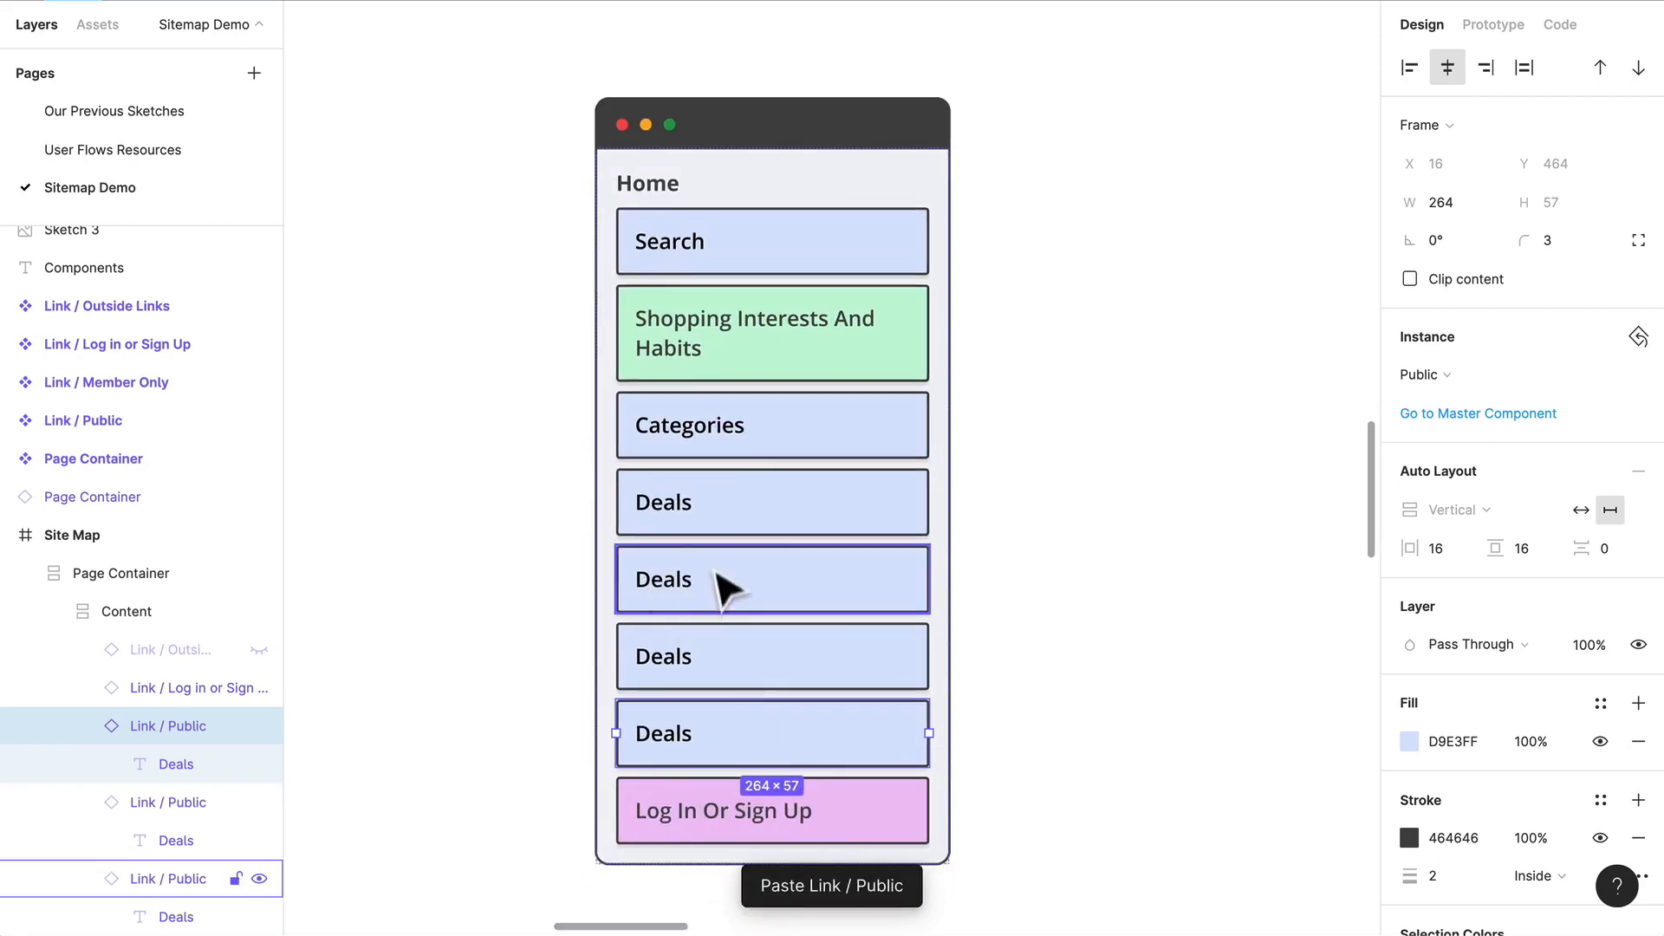
Step: Change the text of the second Deals link in the Home container to Cart
left_click(680, 601)
double_click(658, 585)
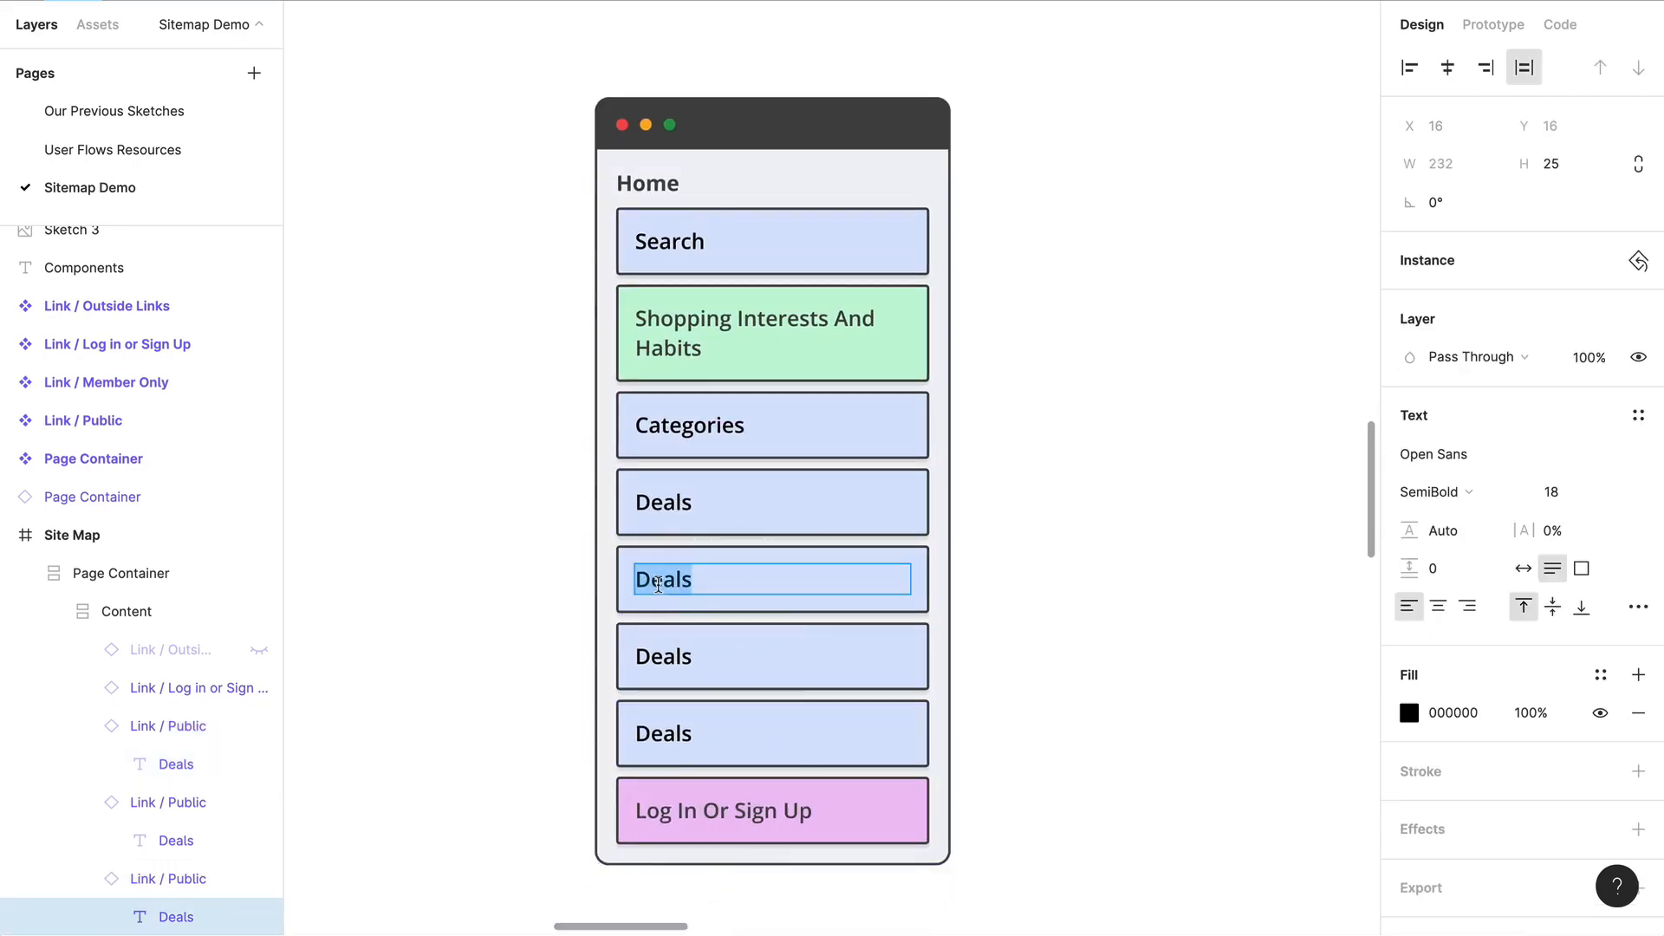
type("Cart")
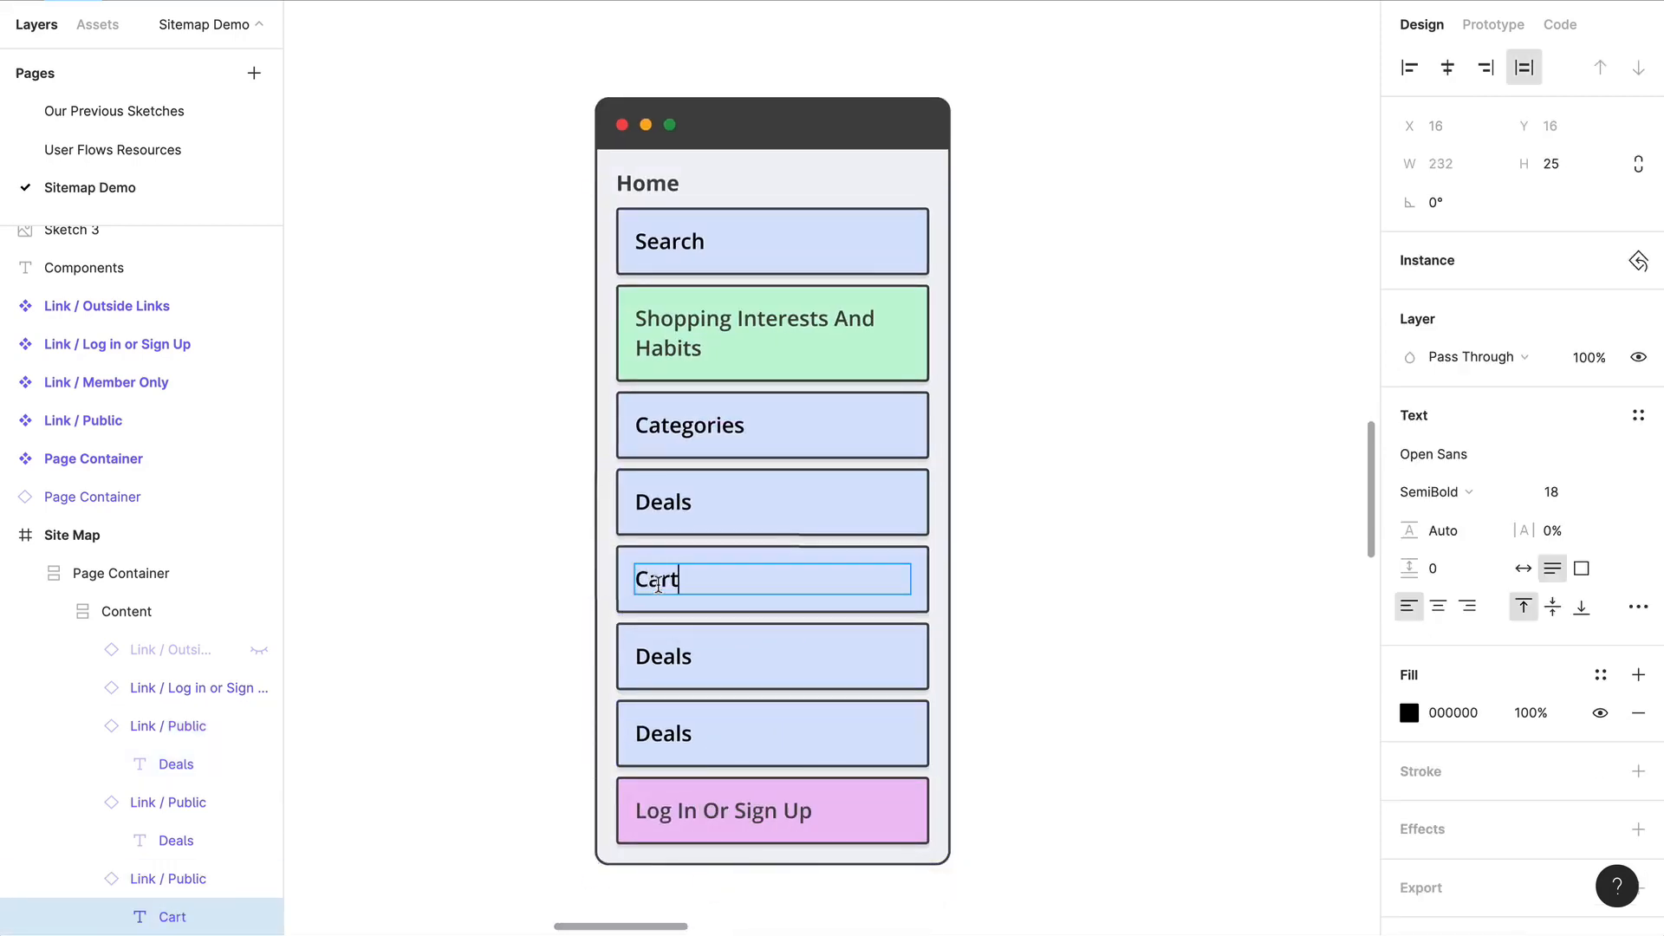
Step: Delete the two surplus Deals links between Cart and Log In Or Sign Up
left_click(810, 677)
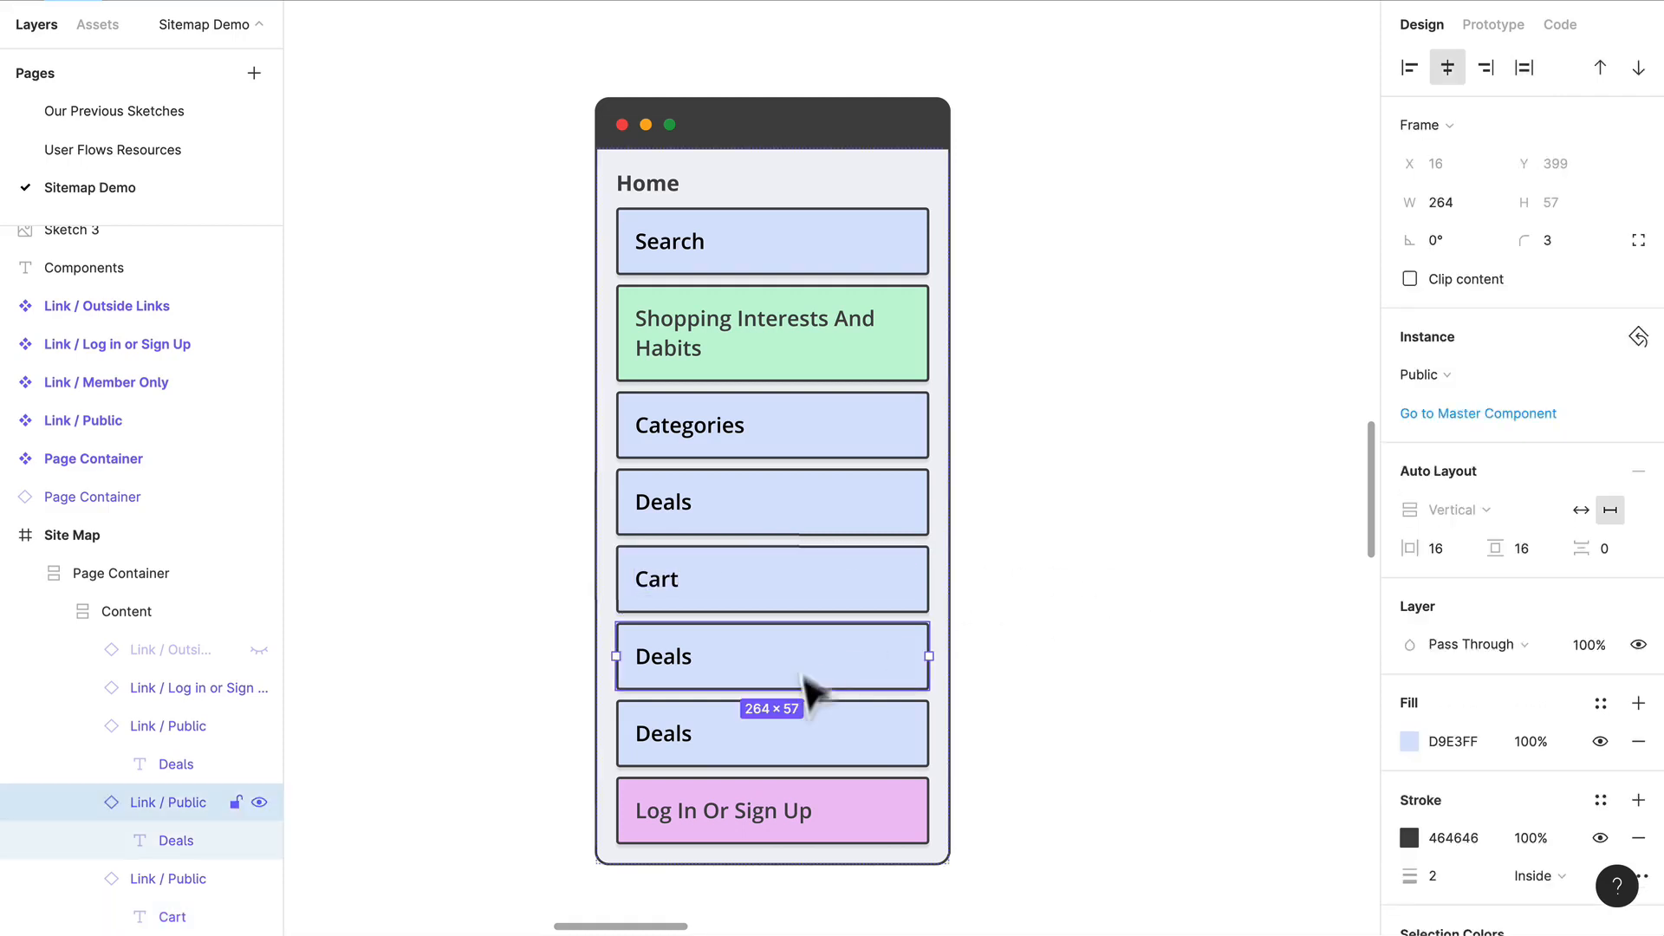
left_click(794, 737, "shift")
key("Delete")
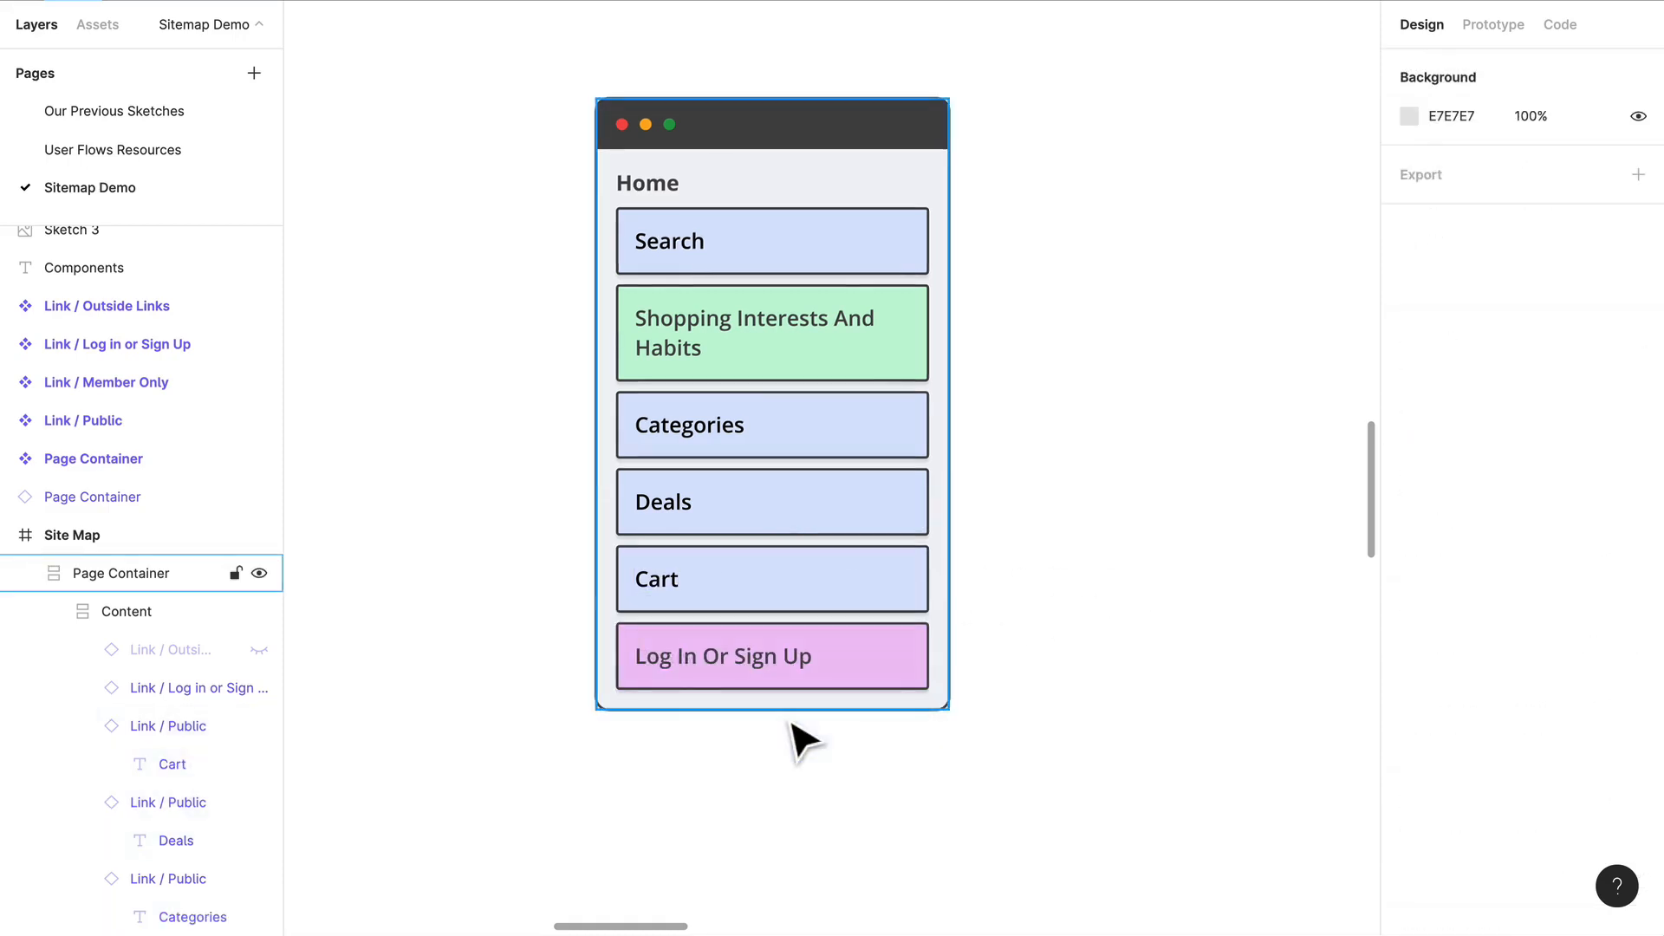
Step: Duplicate the Shopping Interests And Habits link and place the copy between Deals and Cart
left_click(849, 324)
double_click(850, 330)
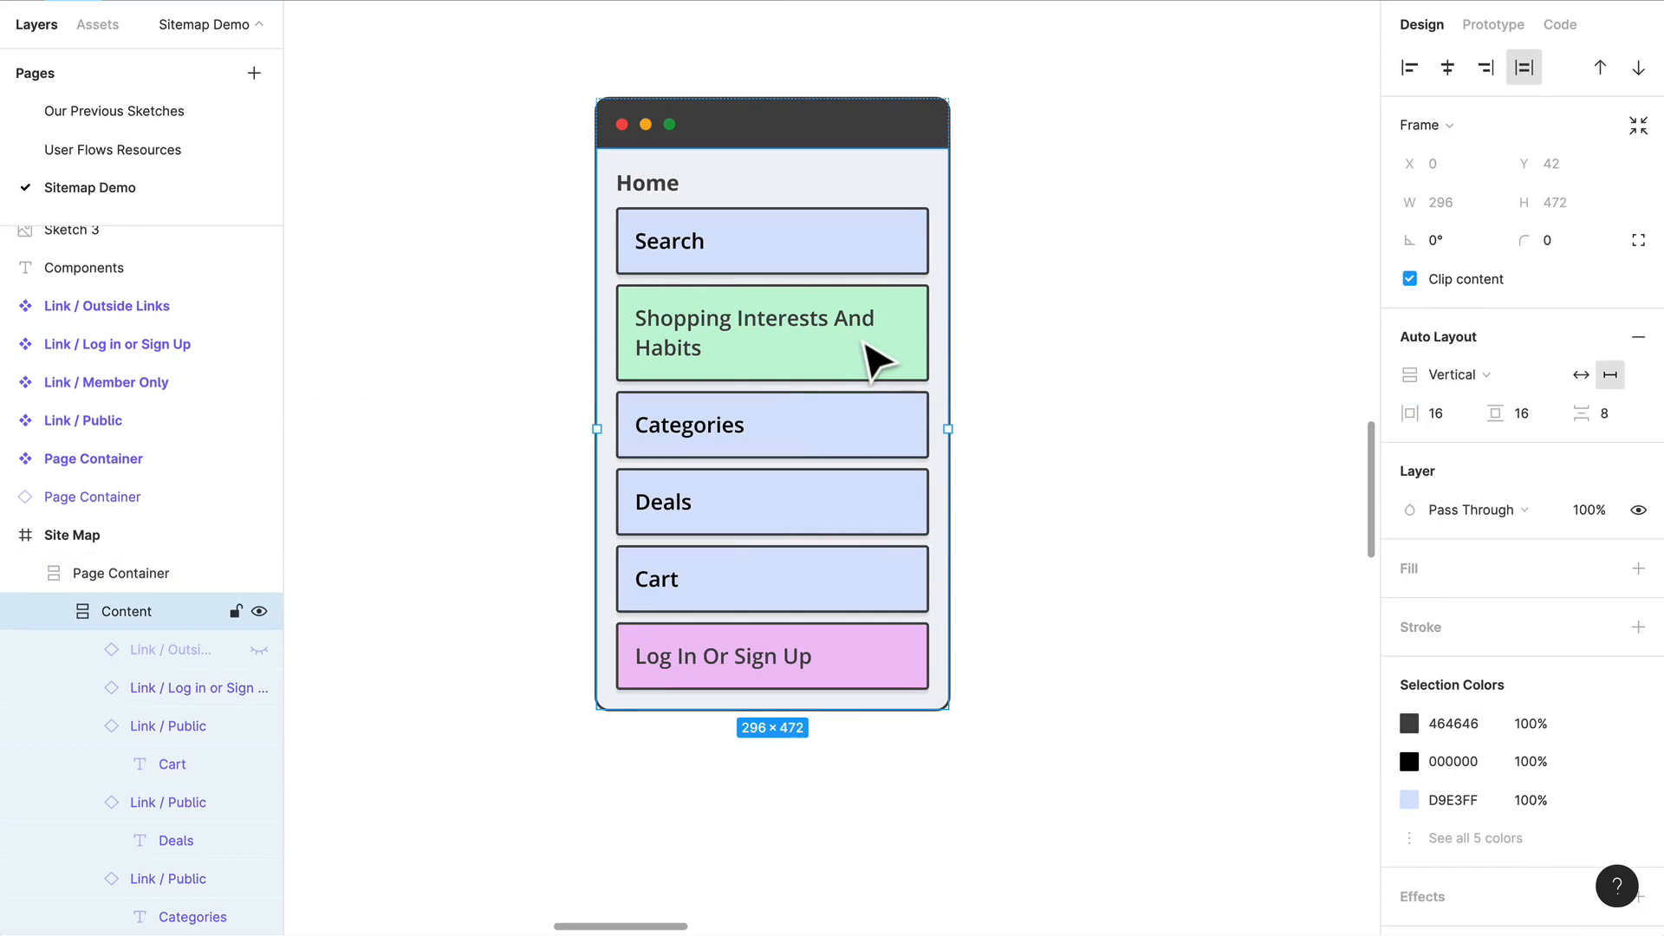
double_click(864, 343)
left_click_drag(864, 344, 861, 569, "alt")
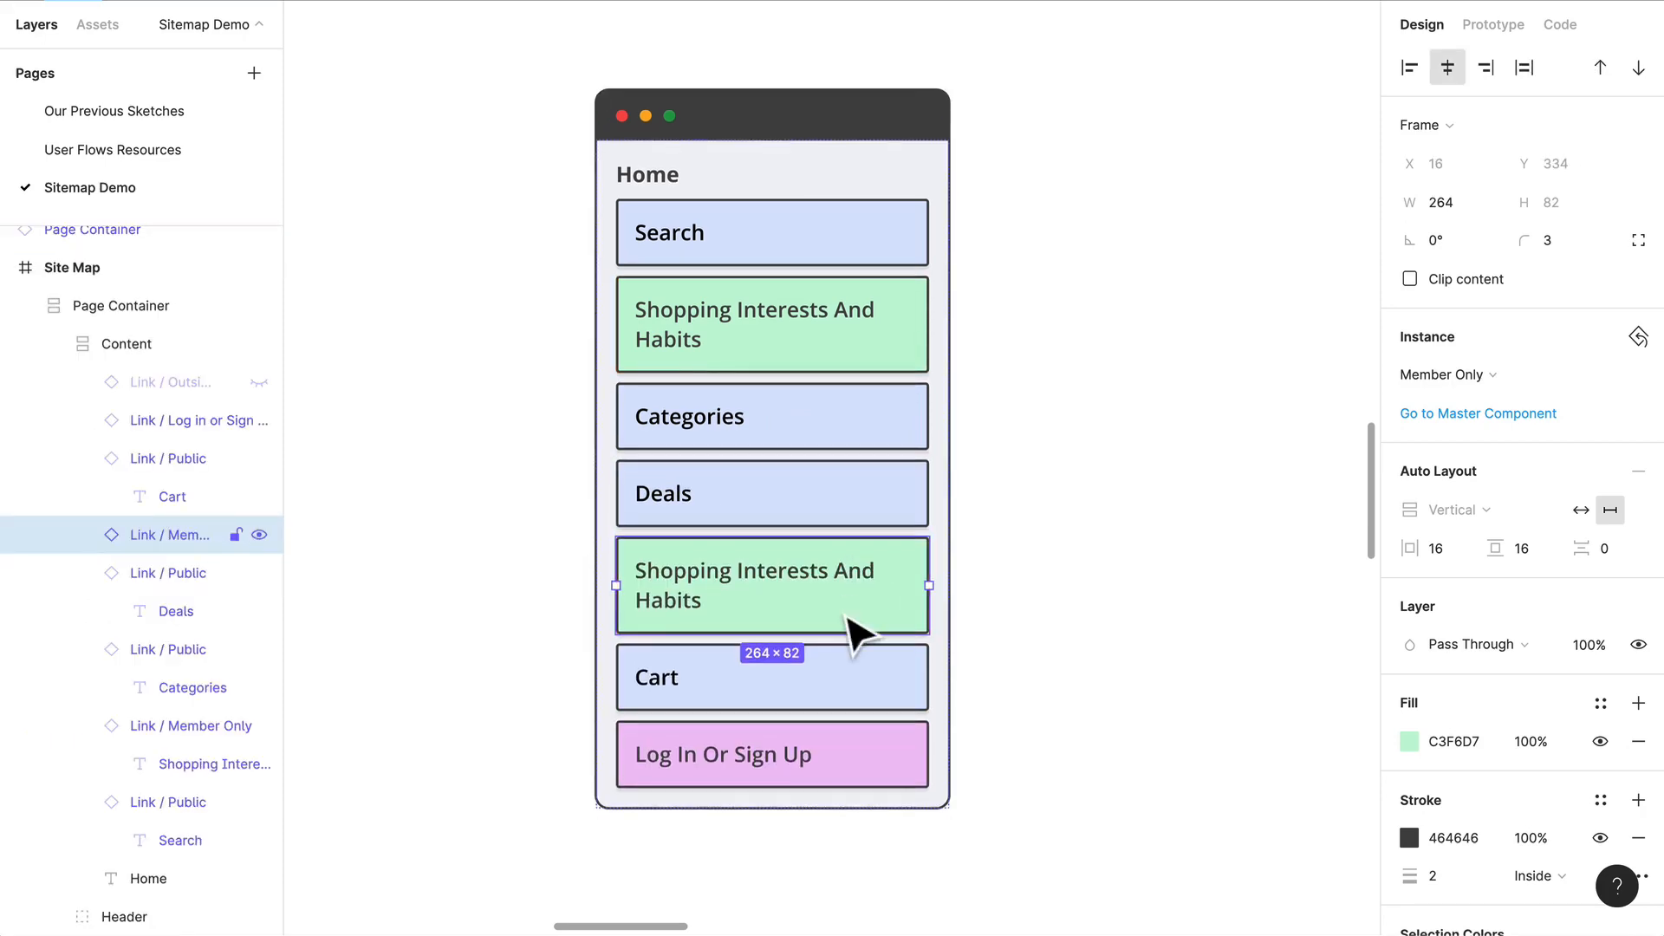
Step: Change the text of the copied Shopping Interests And Habits link to Wishlist
double_click(844, 589)
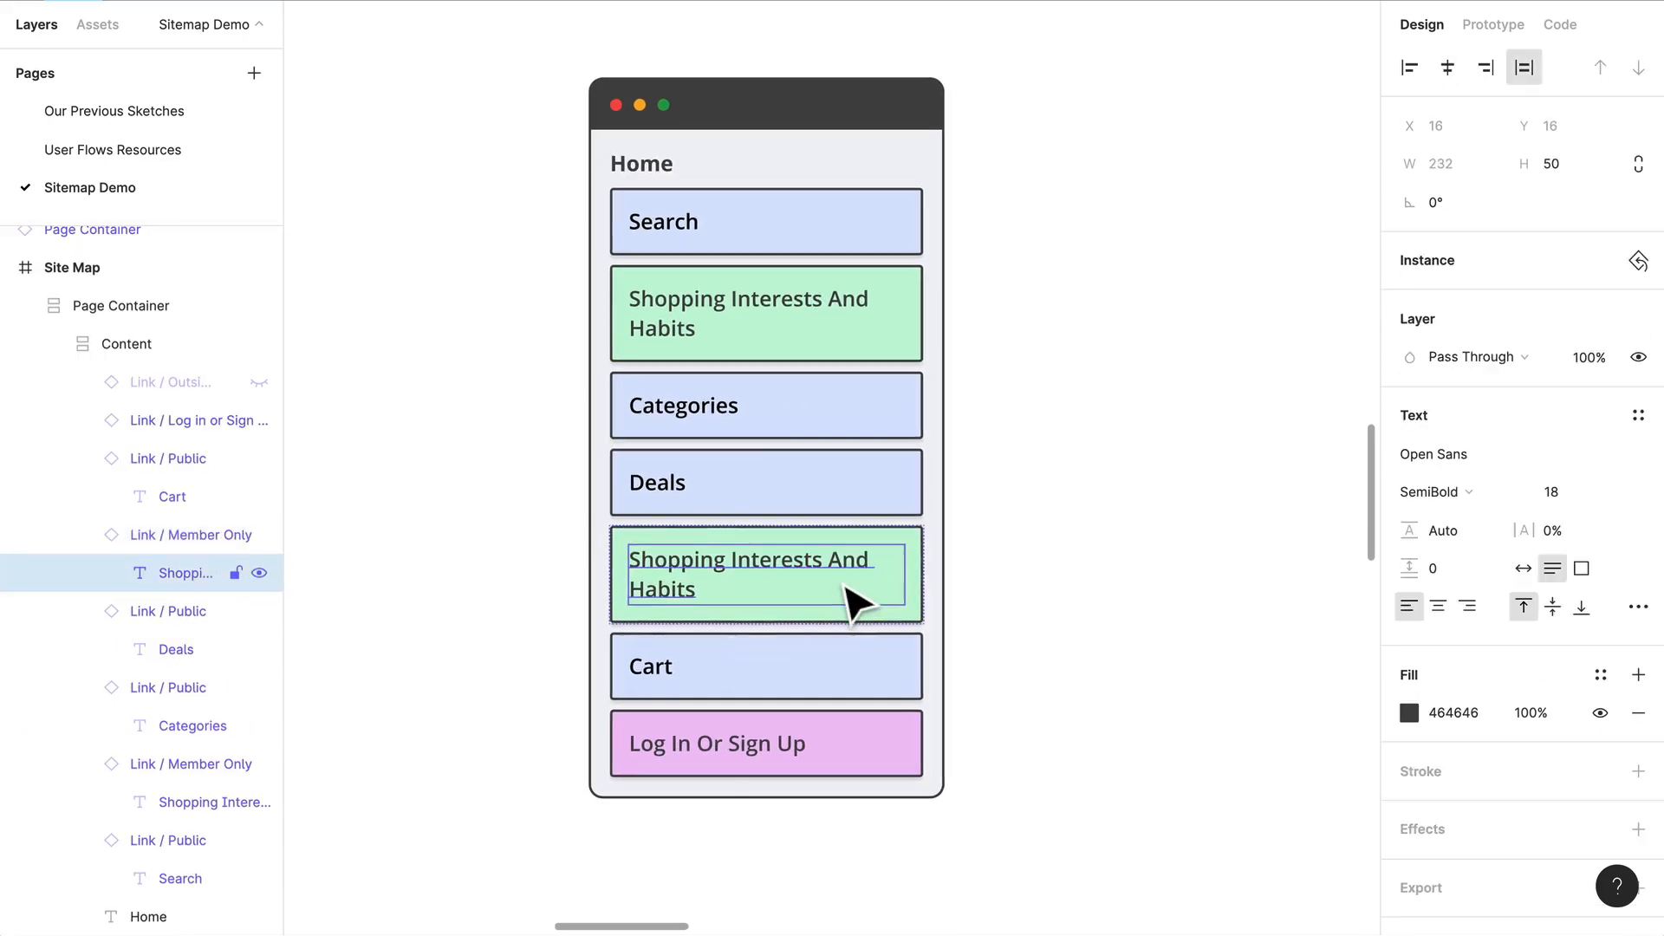
double_click(837, 574)
type("Wish")
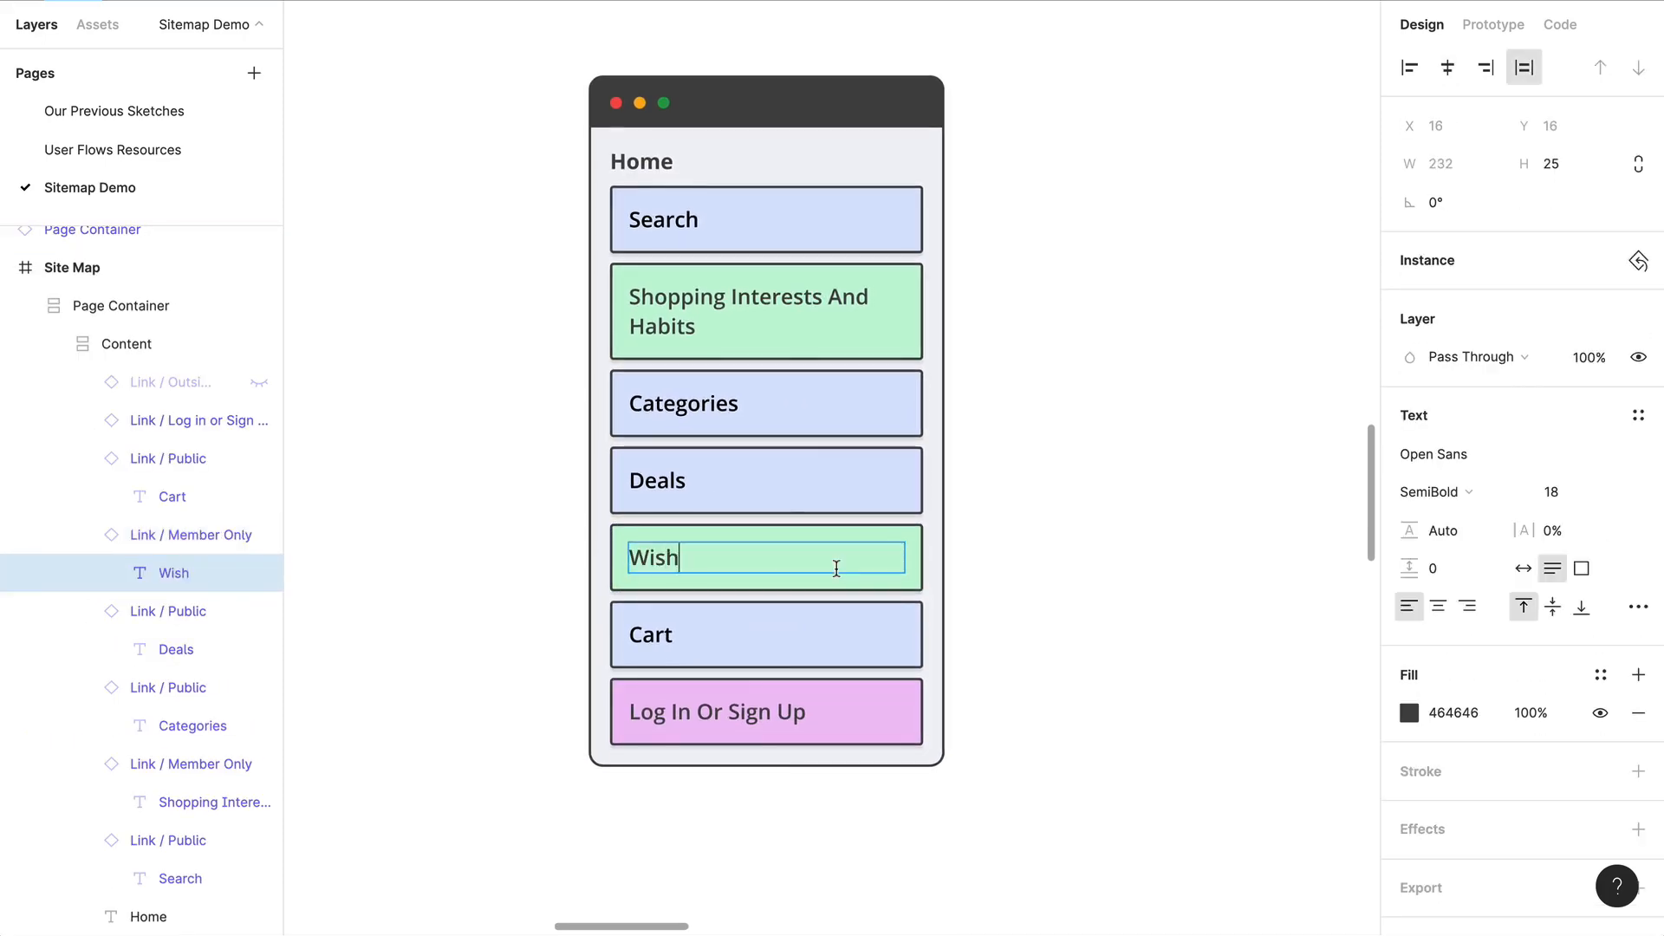
key("Escape")
key("Escape")
Step: Duplicate the Wishlist link directly above Cart and change the copy's text to Orders
double_click(798, 551)
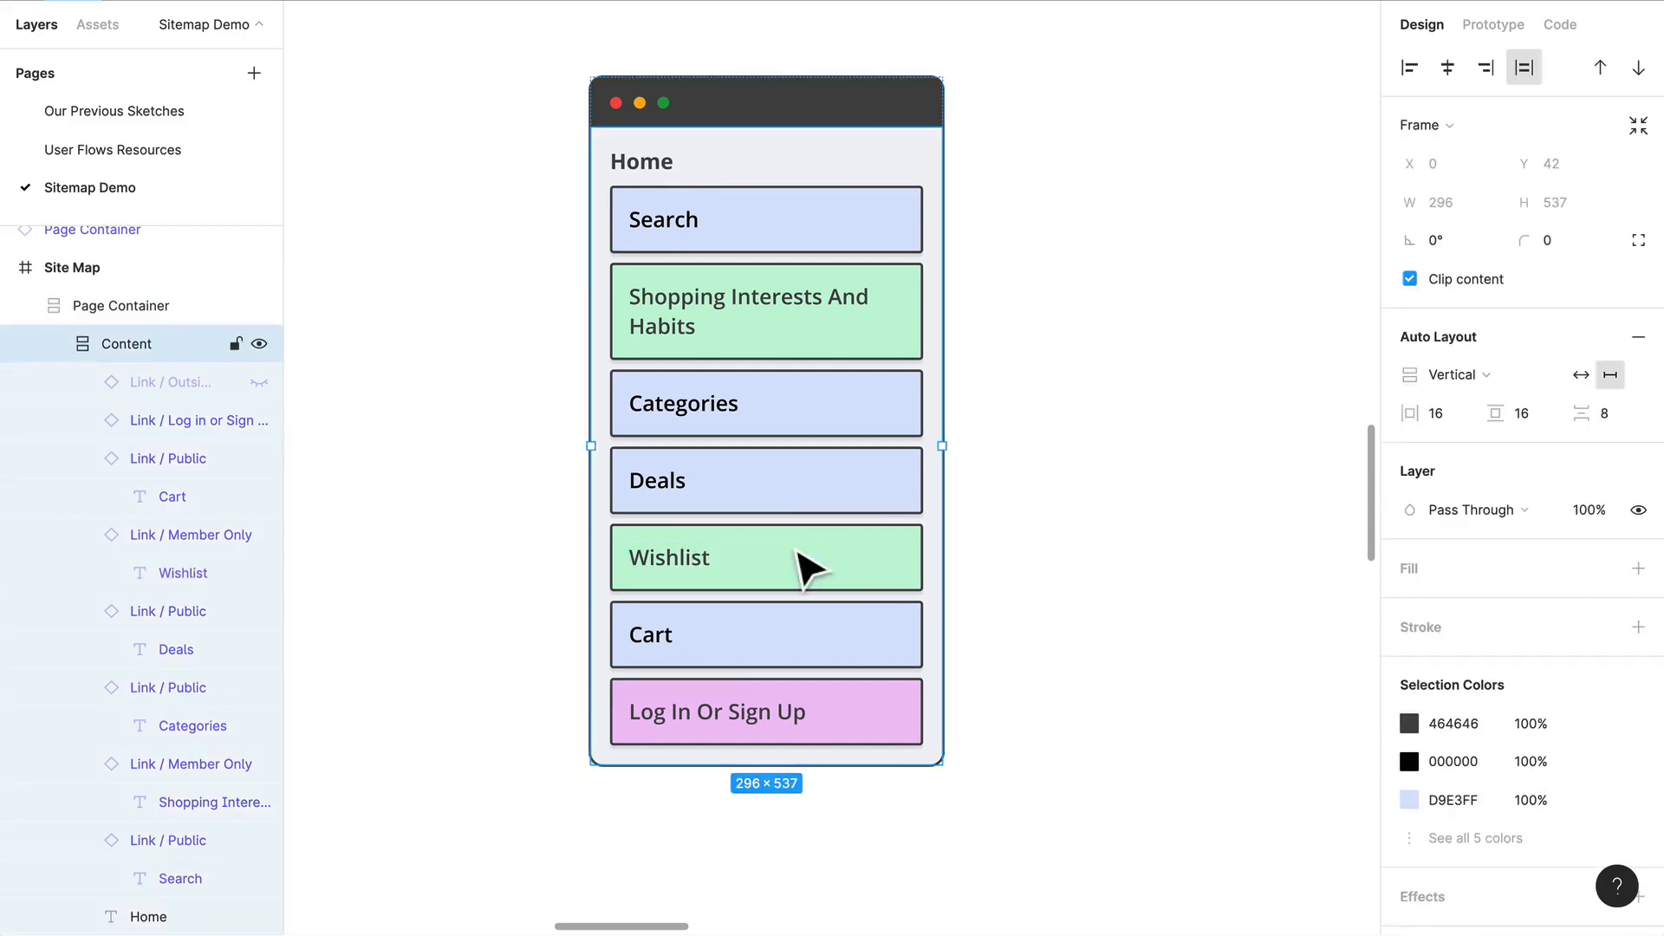
left_click(806, 577)
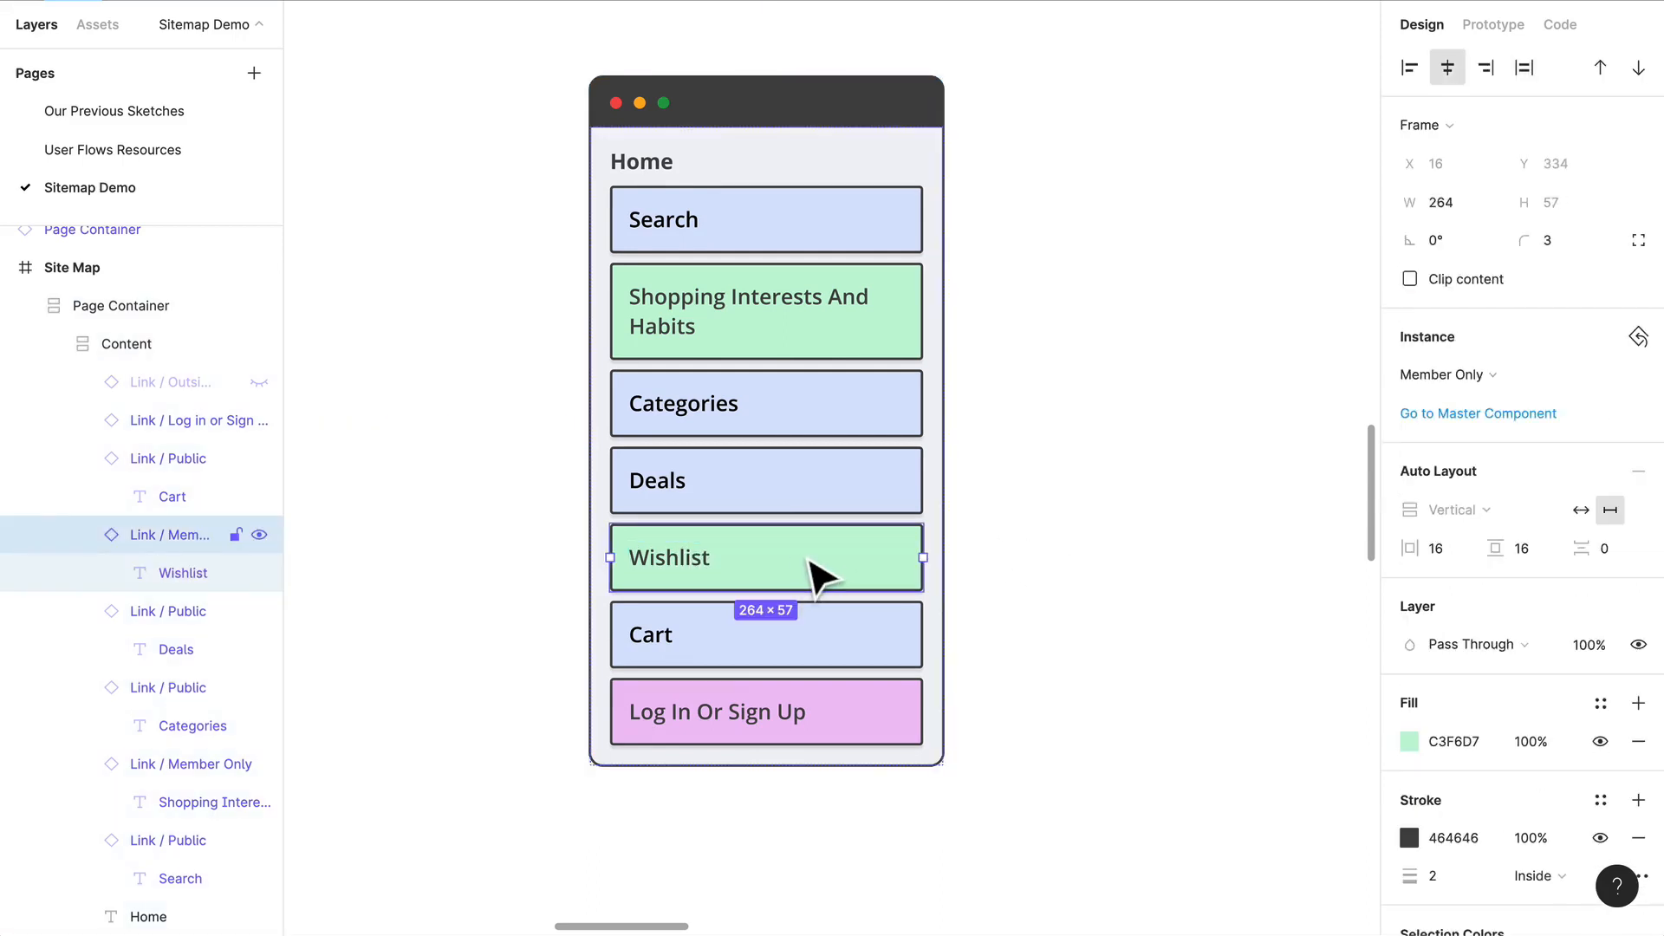
left_click_drag(819, 576, 810, 624)
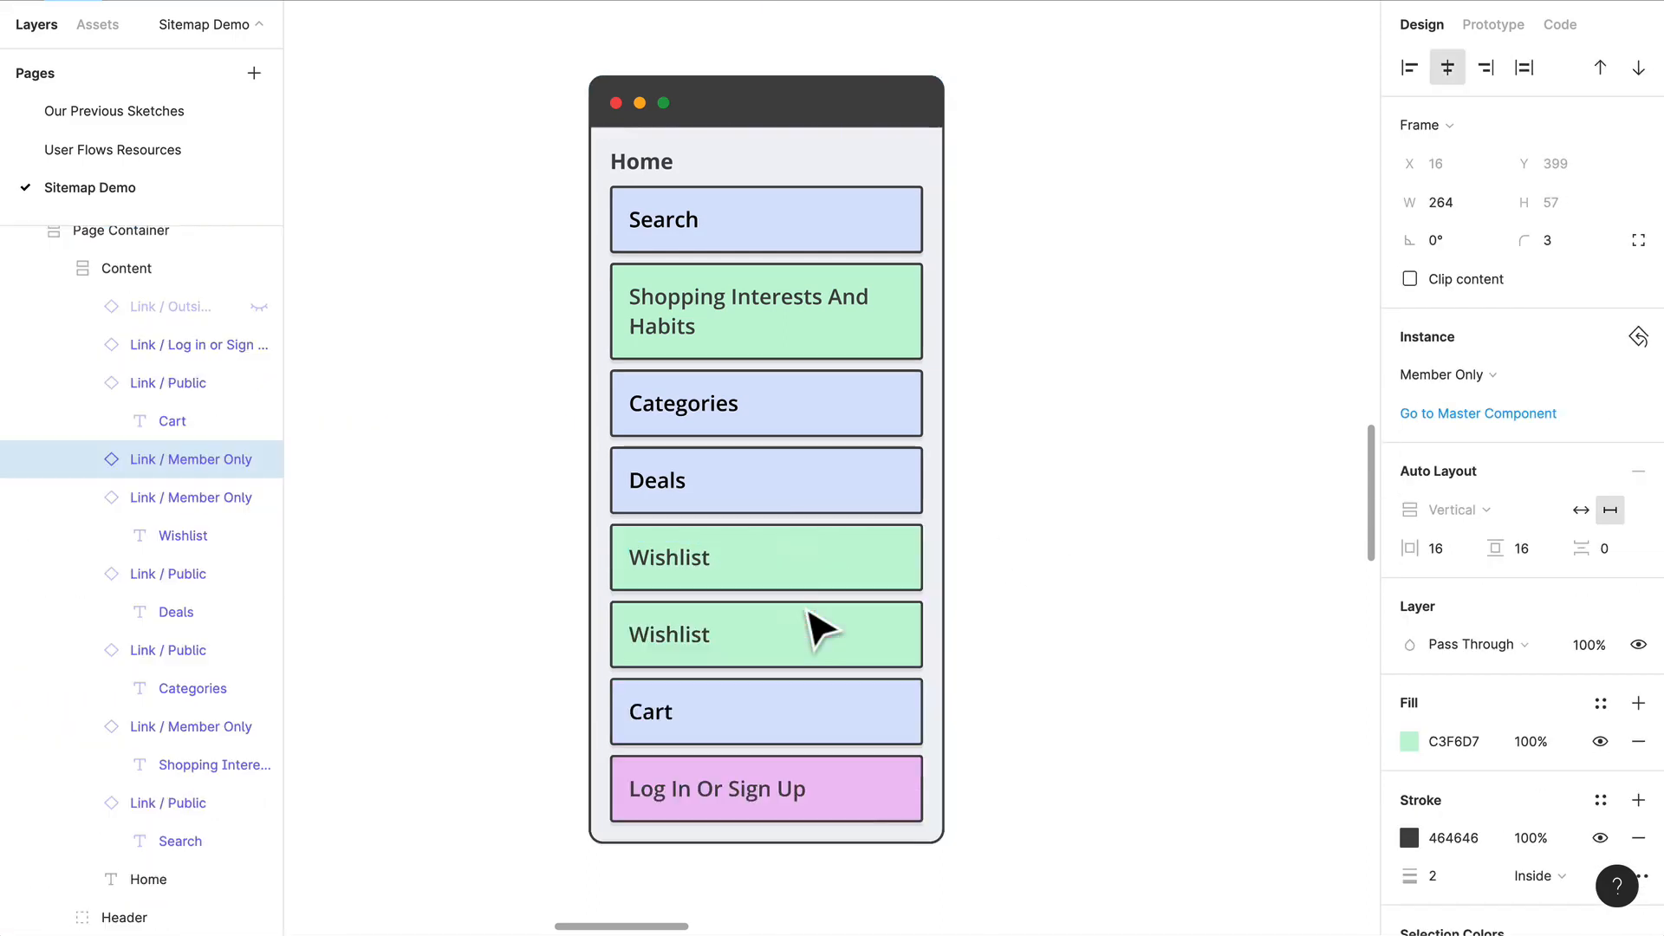
double_click(702, 633)
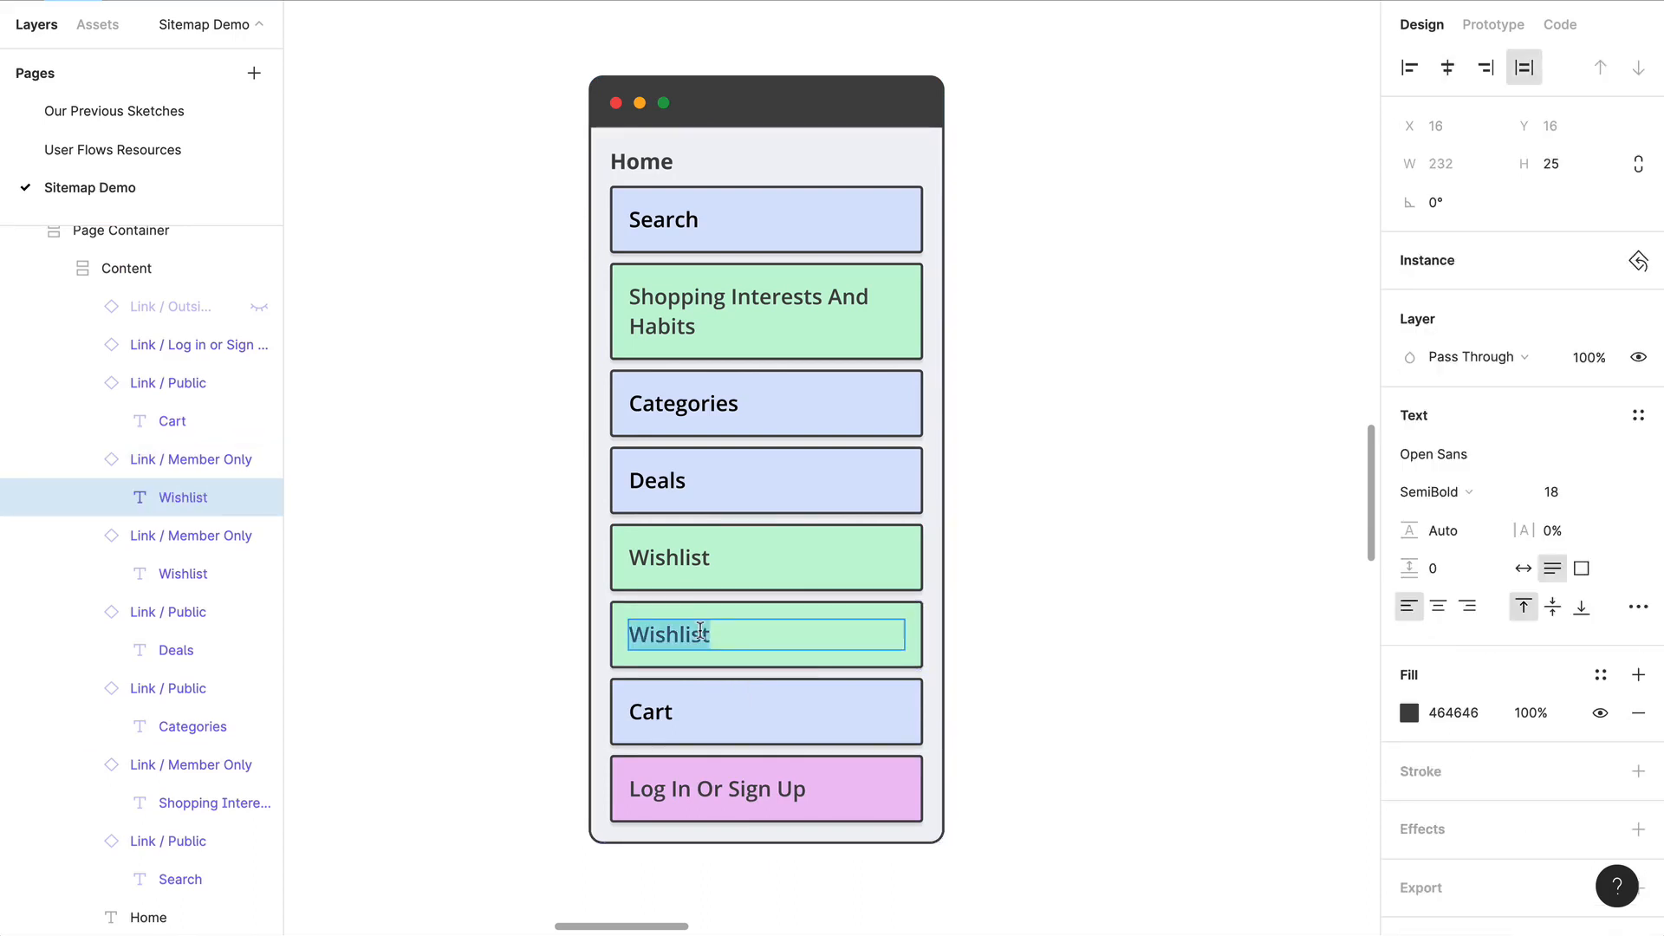
type("Orders")
left_click(1085, 483)
Step: Duplicate the Orders link and place the copy directly above Cart
scroll(1086, 482, "up", 2)
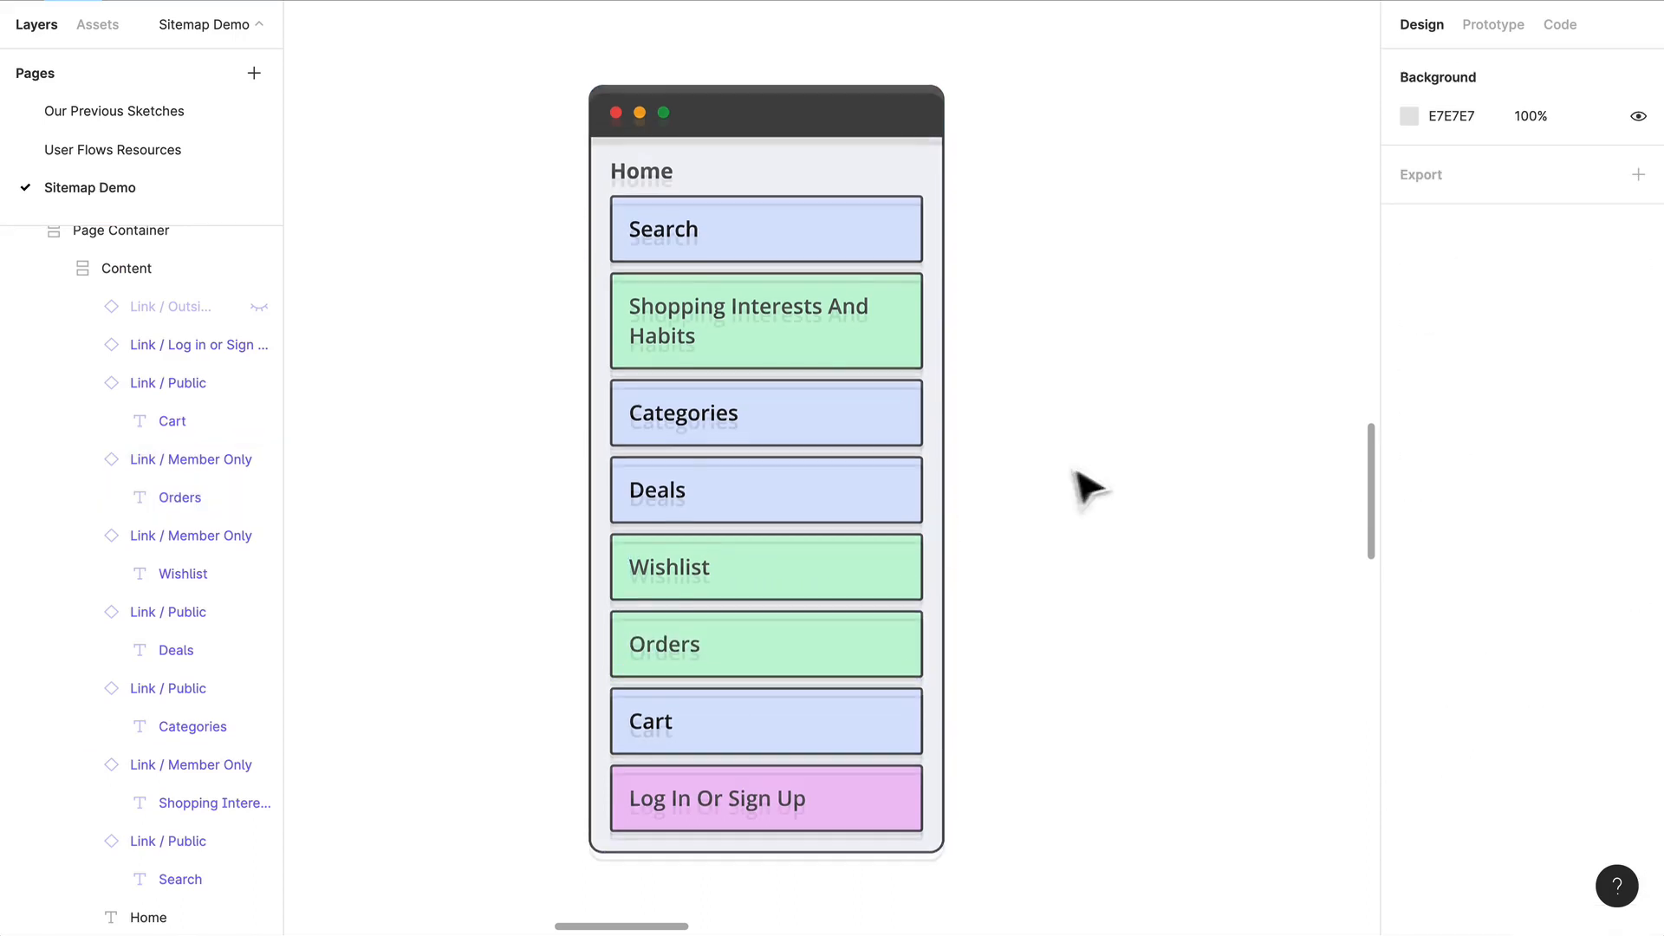
scroll(789, 633, "down", 3)
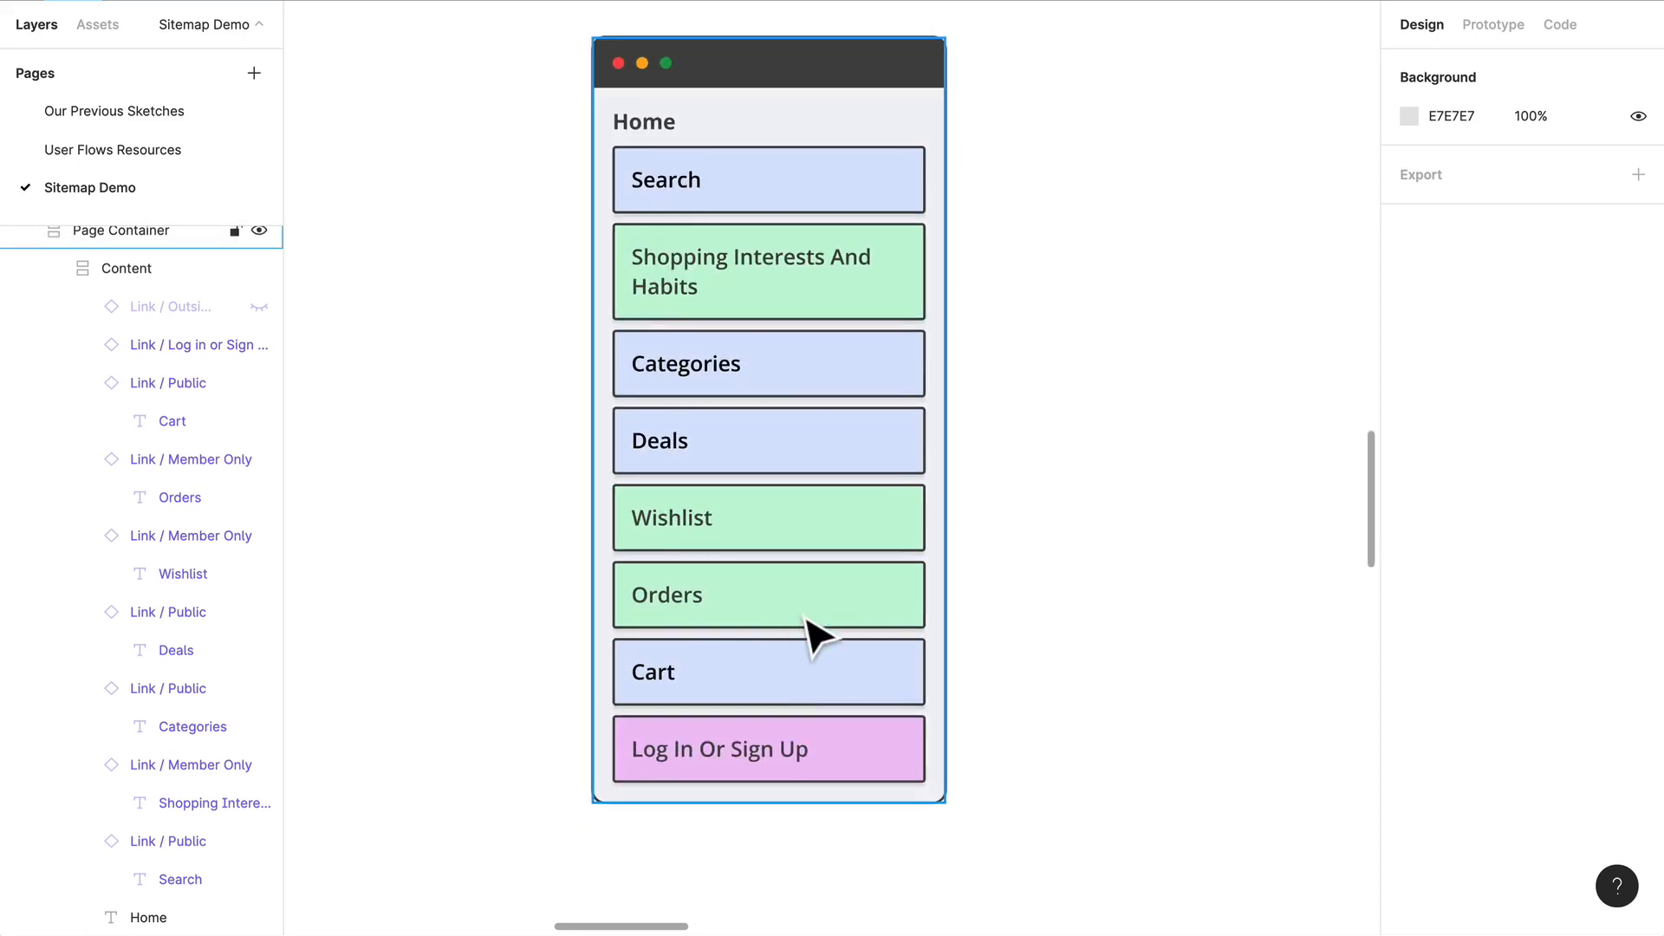
left_click(806, 623)
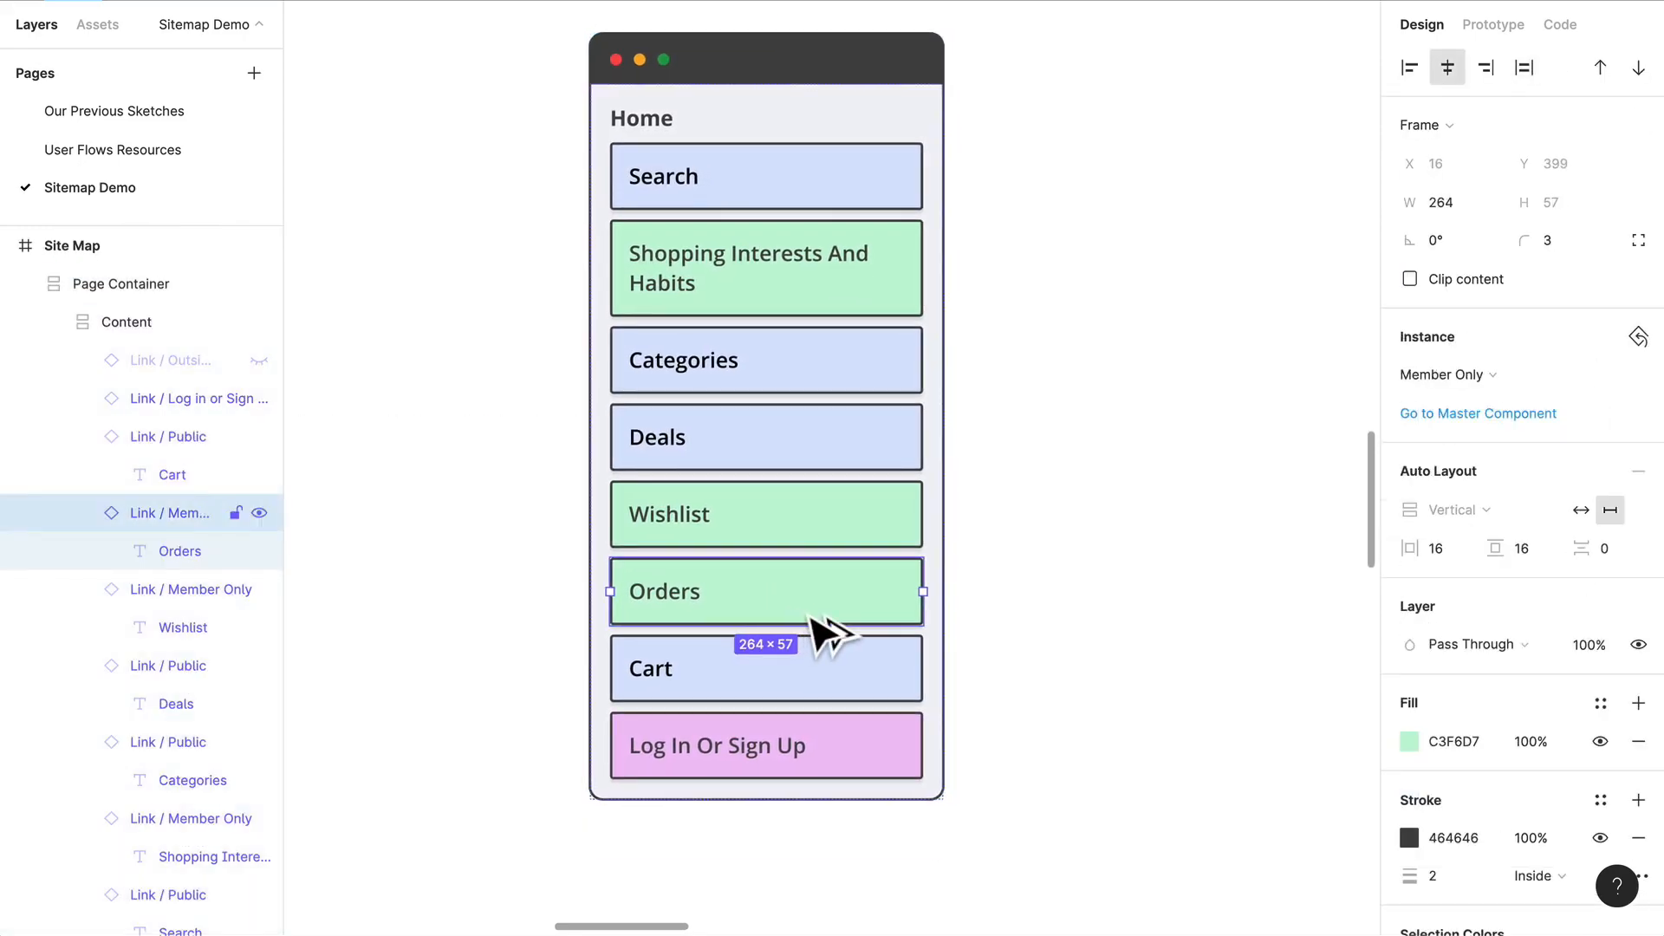
left_click_drag(813, 637, 810, 673)
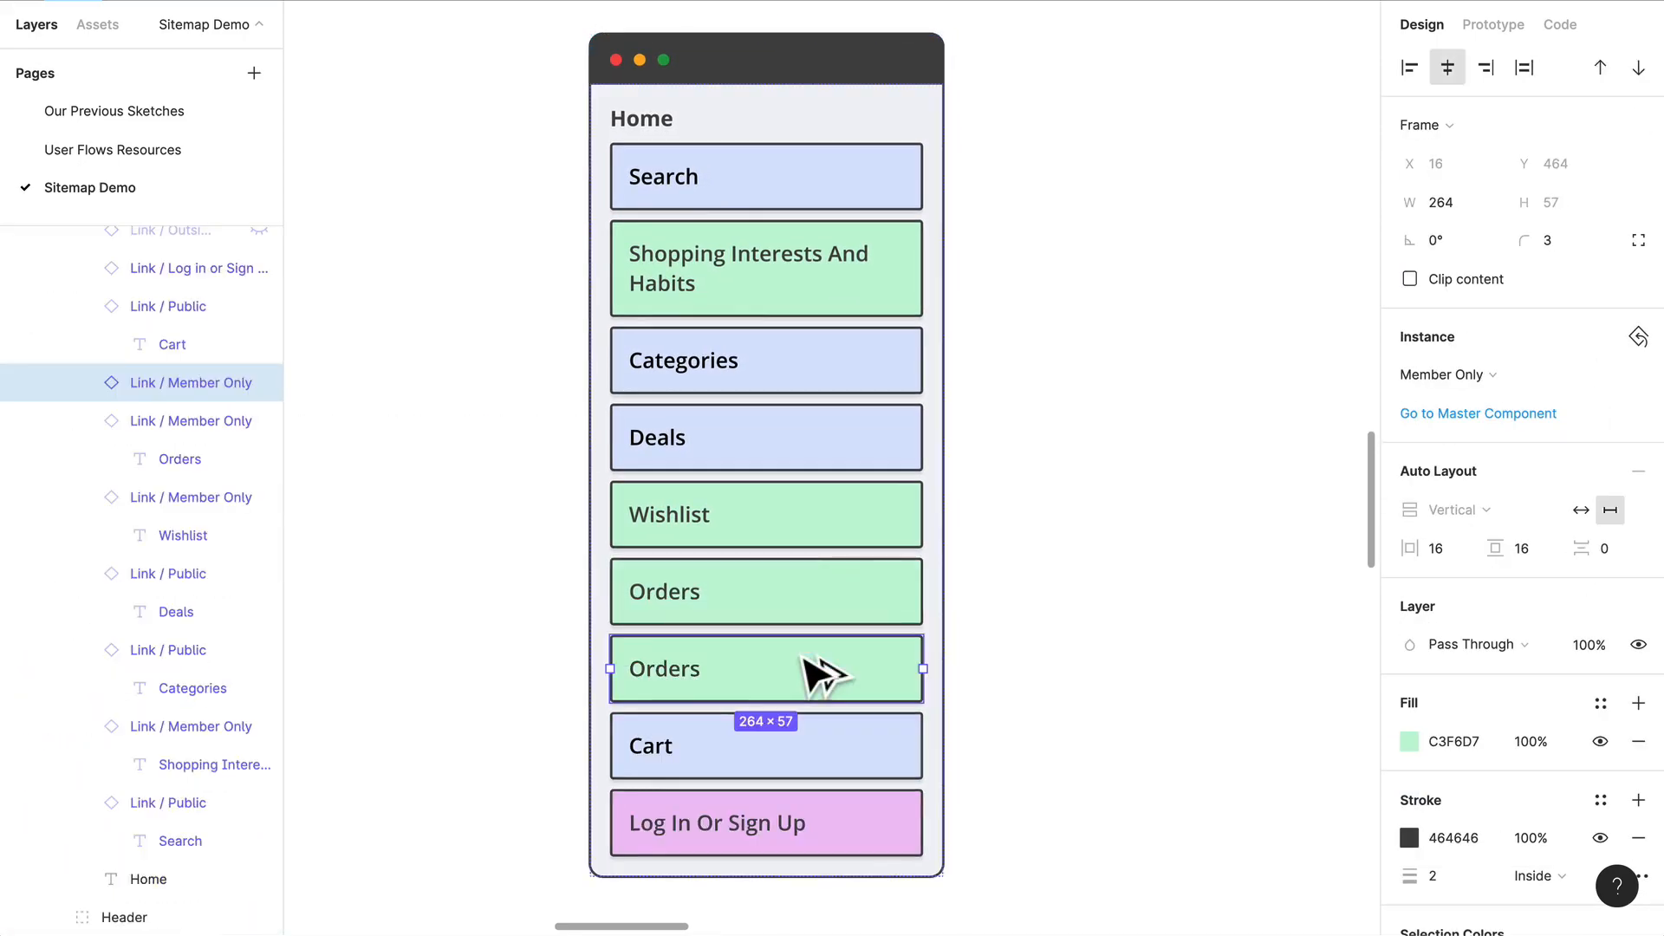
Step: Change the text of the copied Orders link to Profile
double_click(687, 689)
double_click(665, 672)
double_click(668, 673)
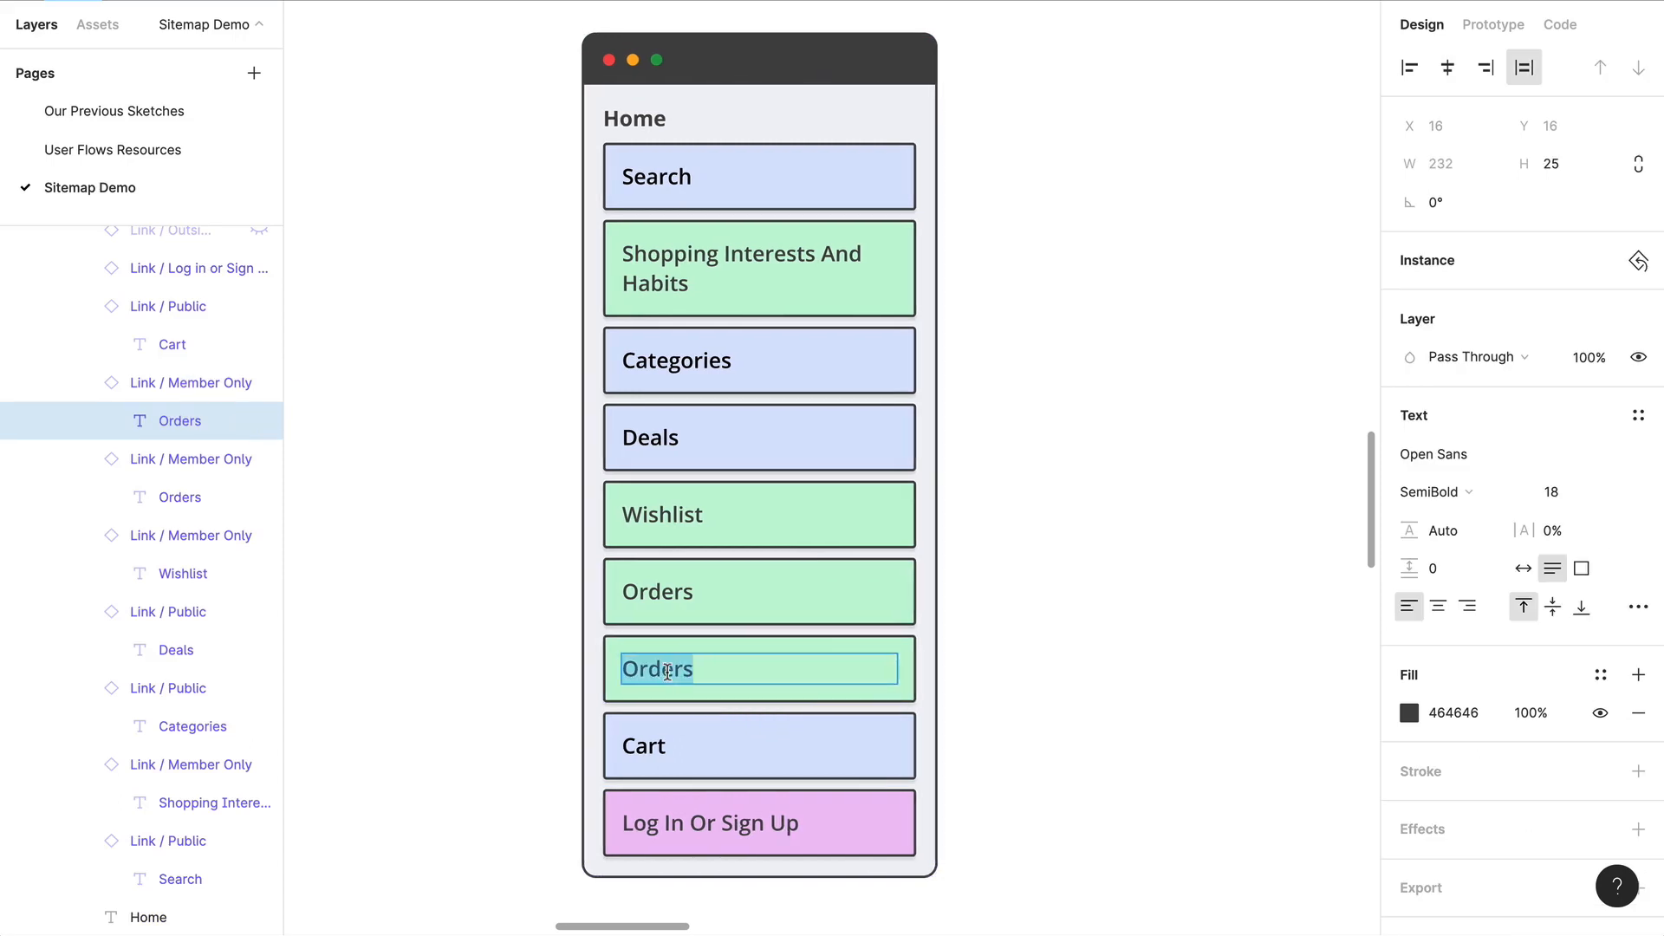
type("Profile")
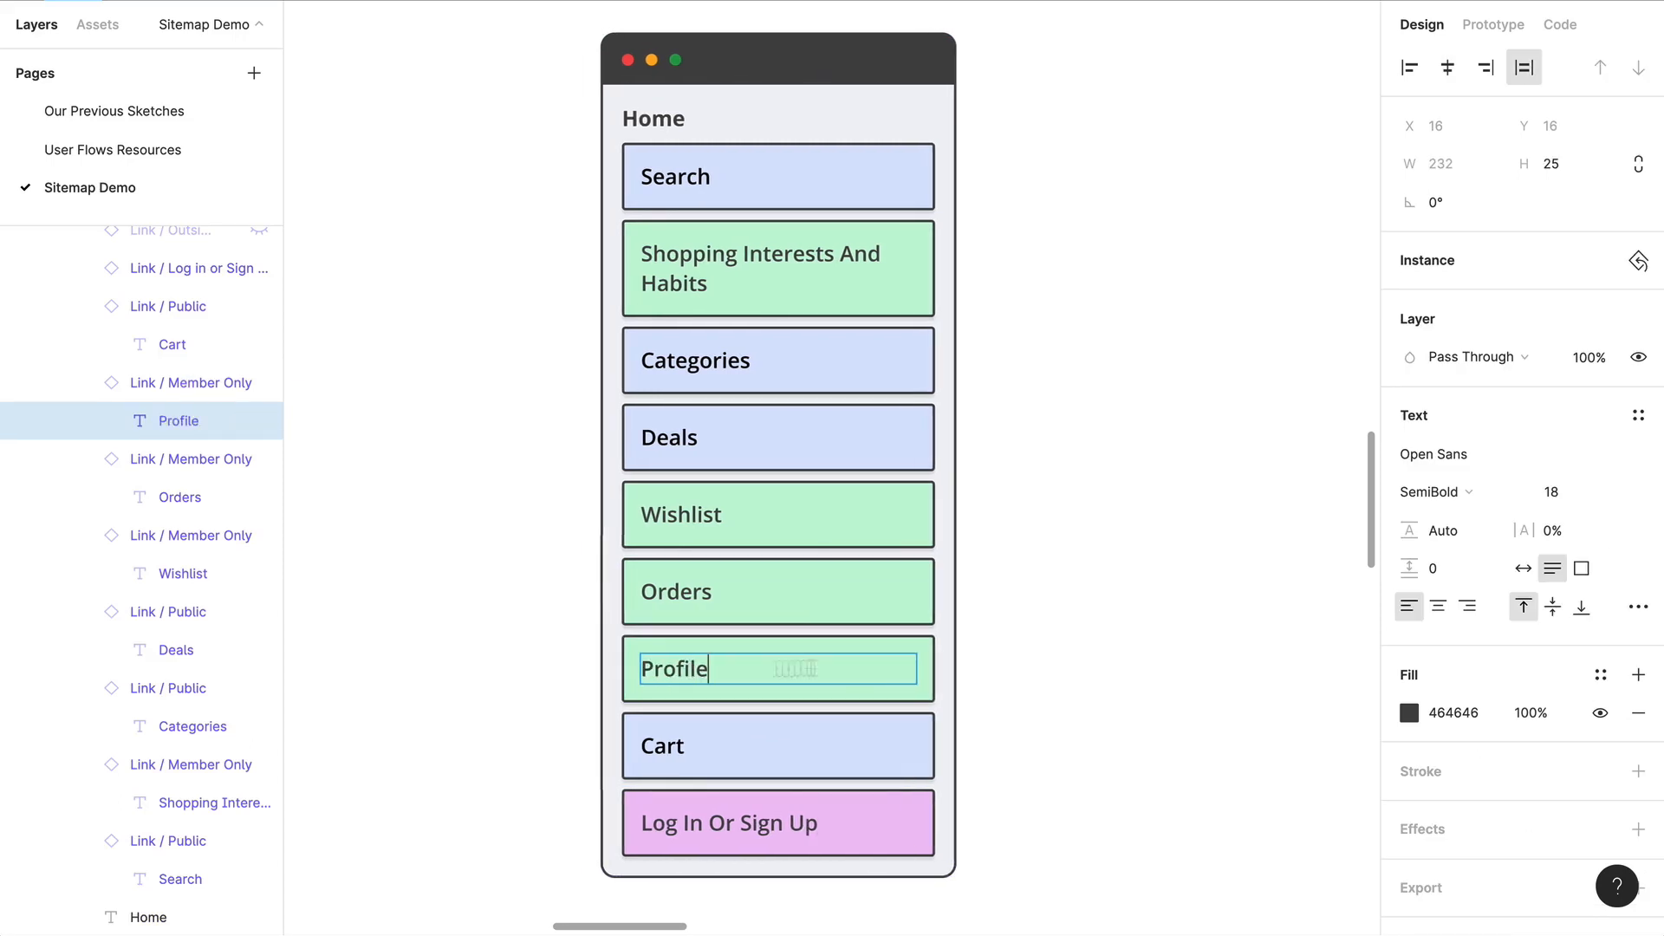
left_click(1207, 691)
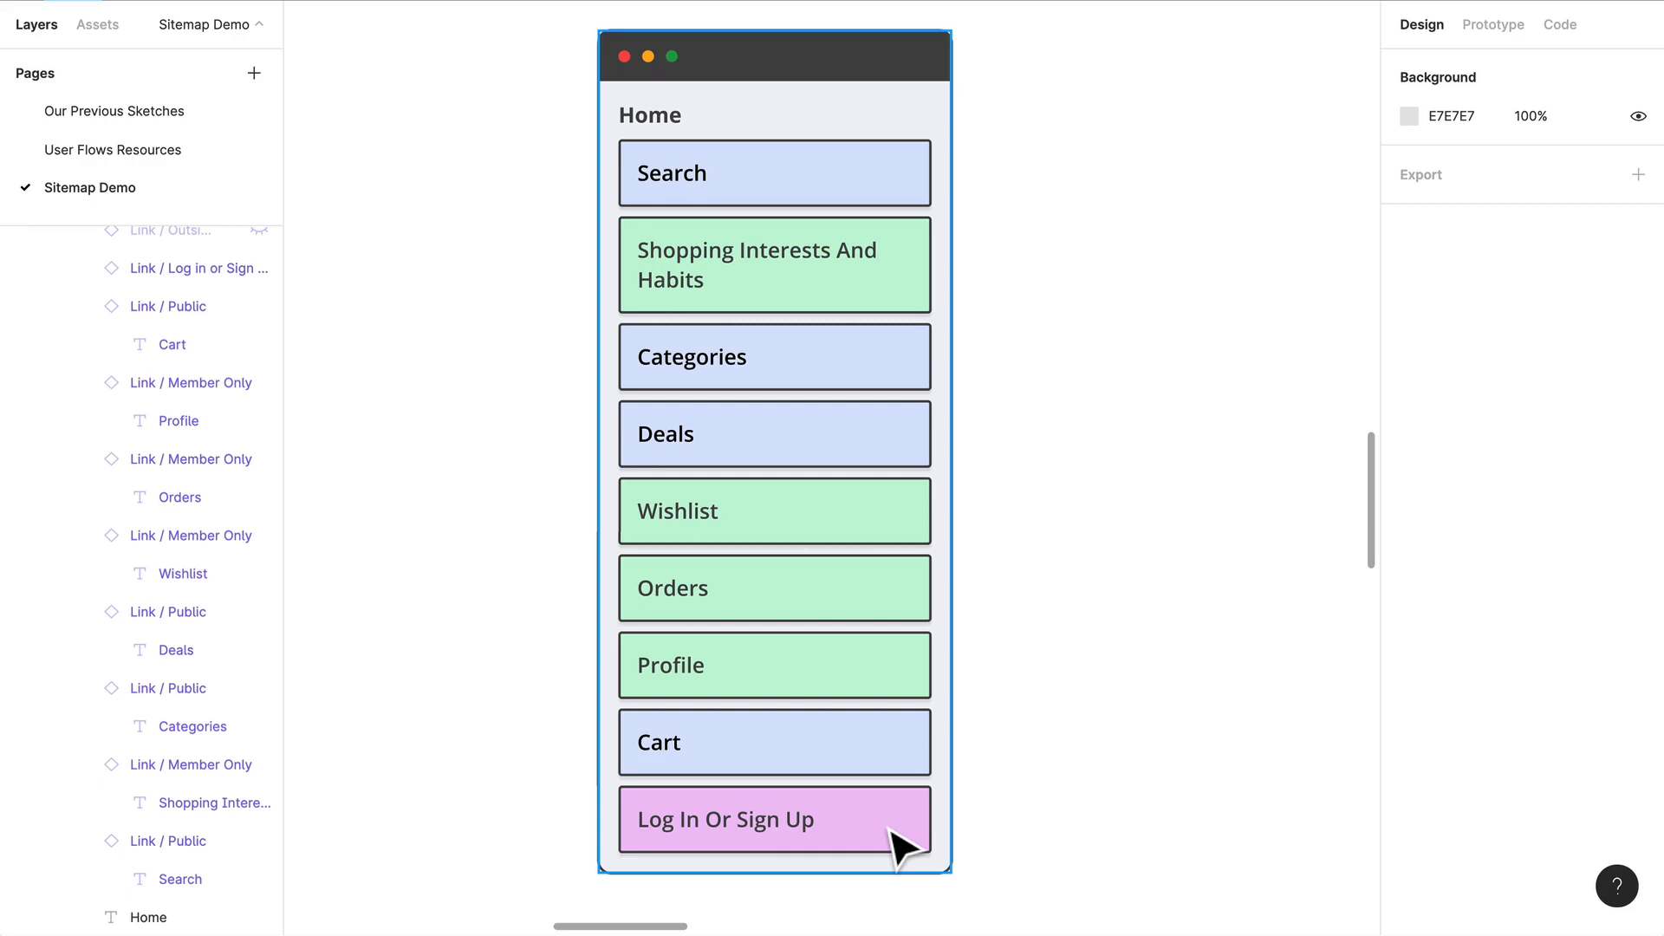
Step: Duplicate the whole Home page container and place the copy lower left of the original, at about X 830, Y 1226
scroll(557, 502, "down", 5)
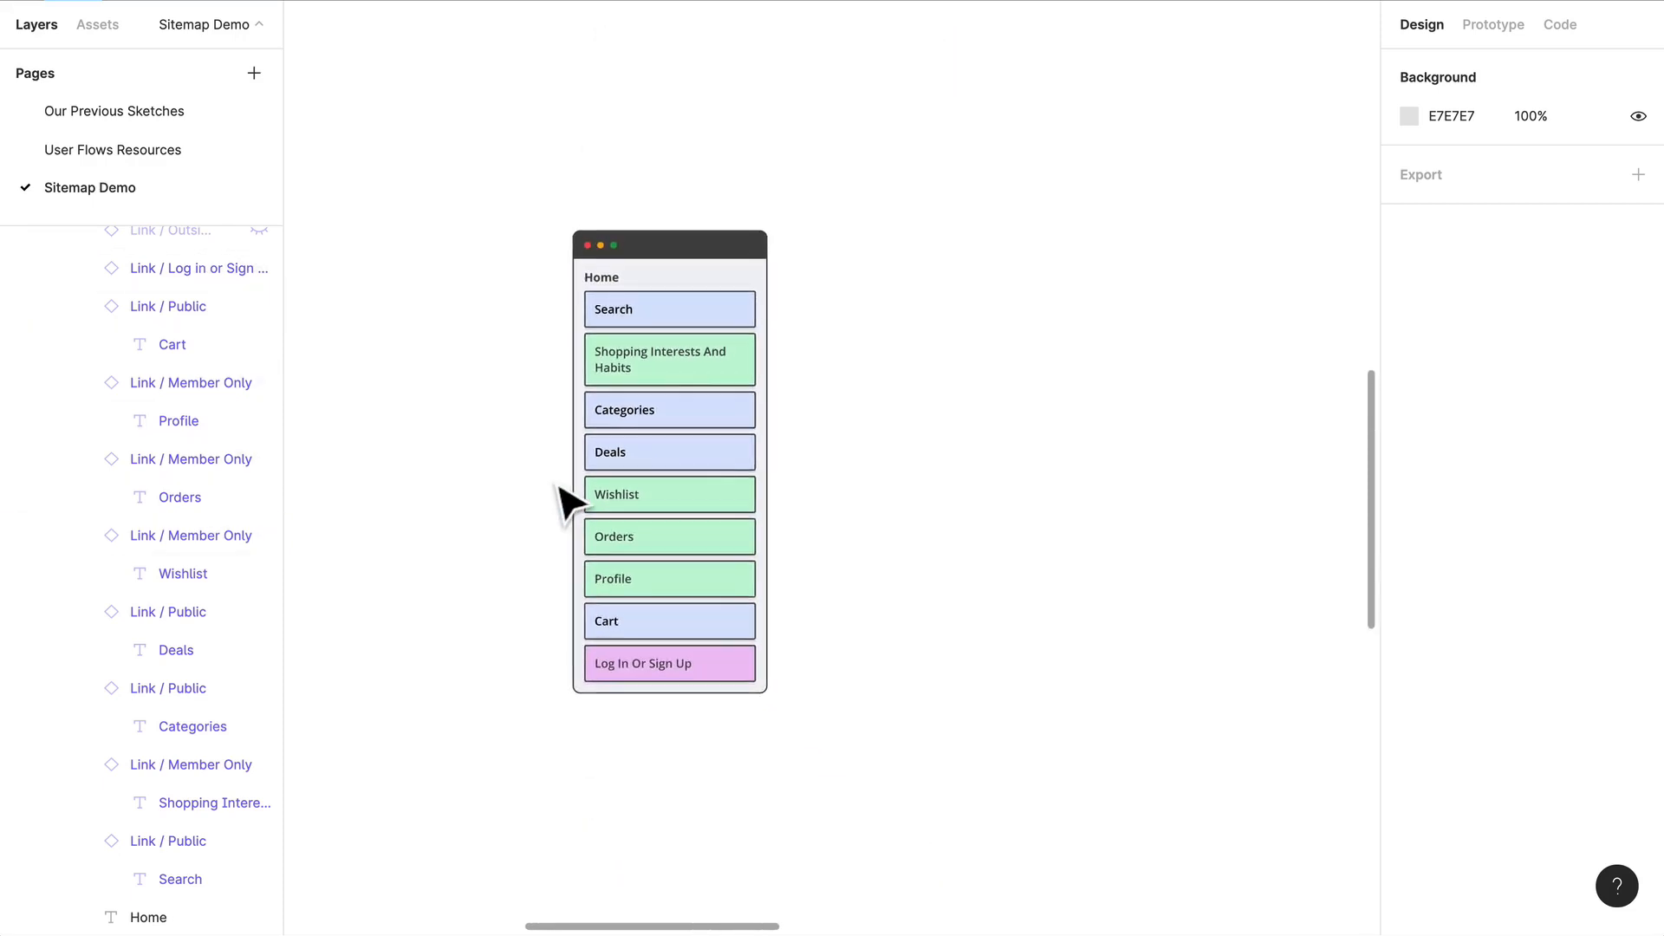
scroll(556, 487, "left", 3)
scroll(554, 487, "down", 2)
scroll(553, 487, "left", 3)
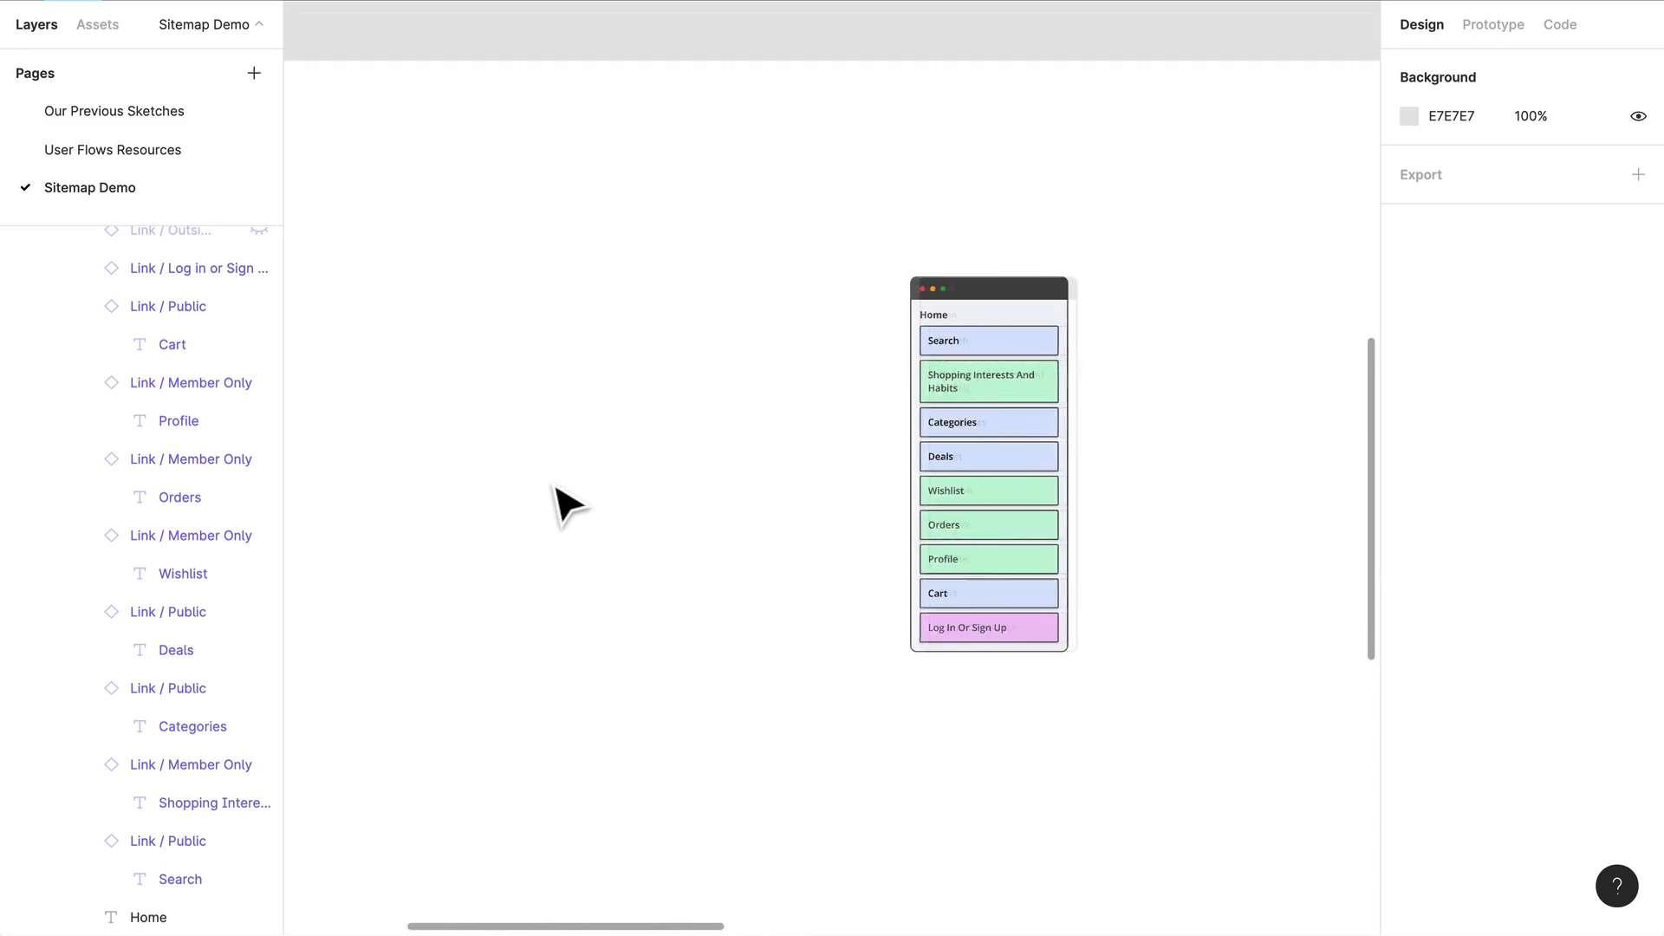
left_click_drag(997, 293, 409, 723)
scroll(516, 613, "left", 4)
scroll(520, 613, "down", 3)
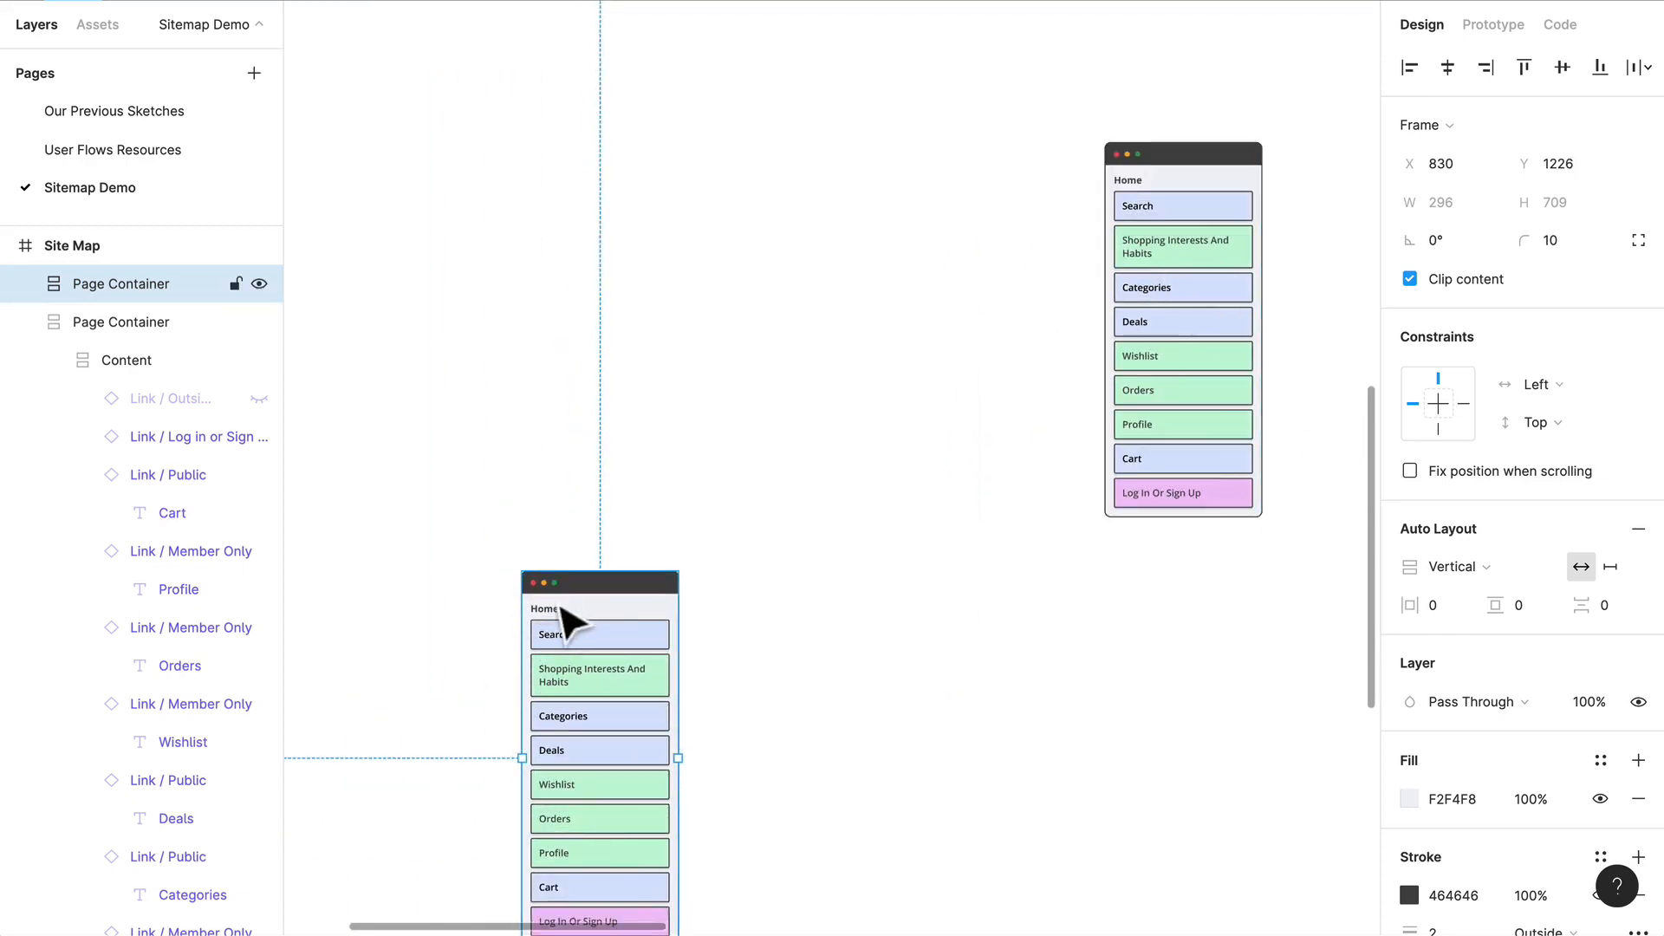
Step: Change the title of the copied page container to Shopping Interests + Habits
scroll(564, 618, "up", 5)
double_click(524, 641)
double_click(508, 631)
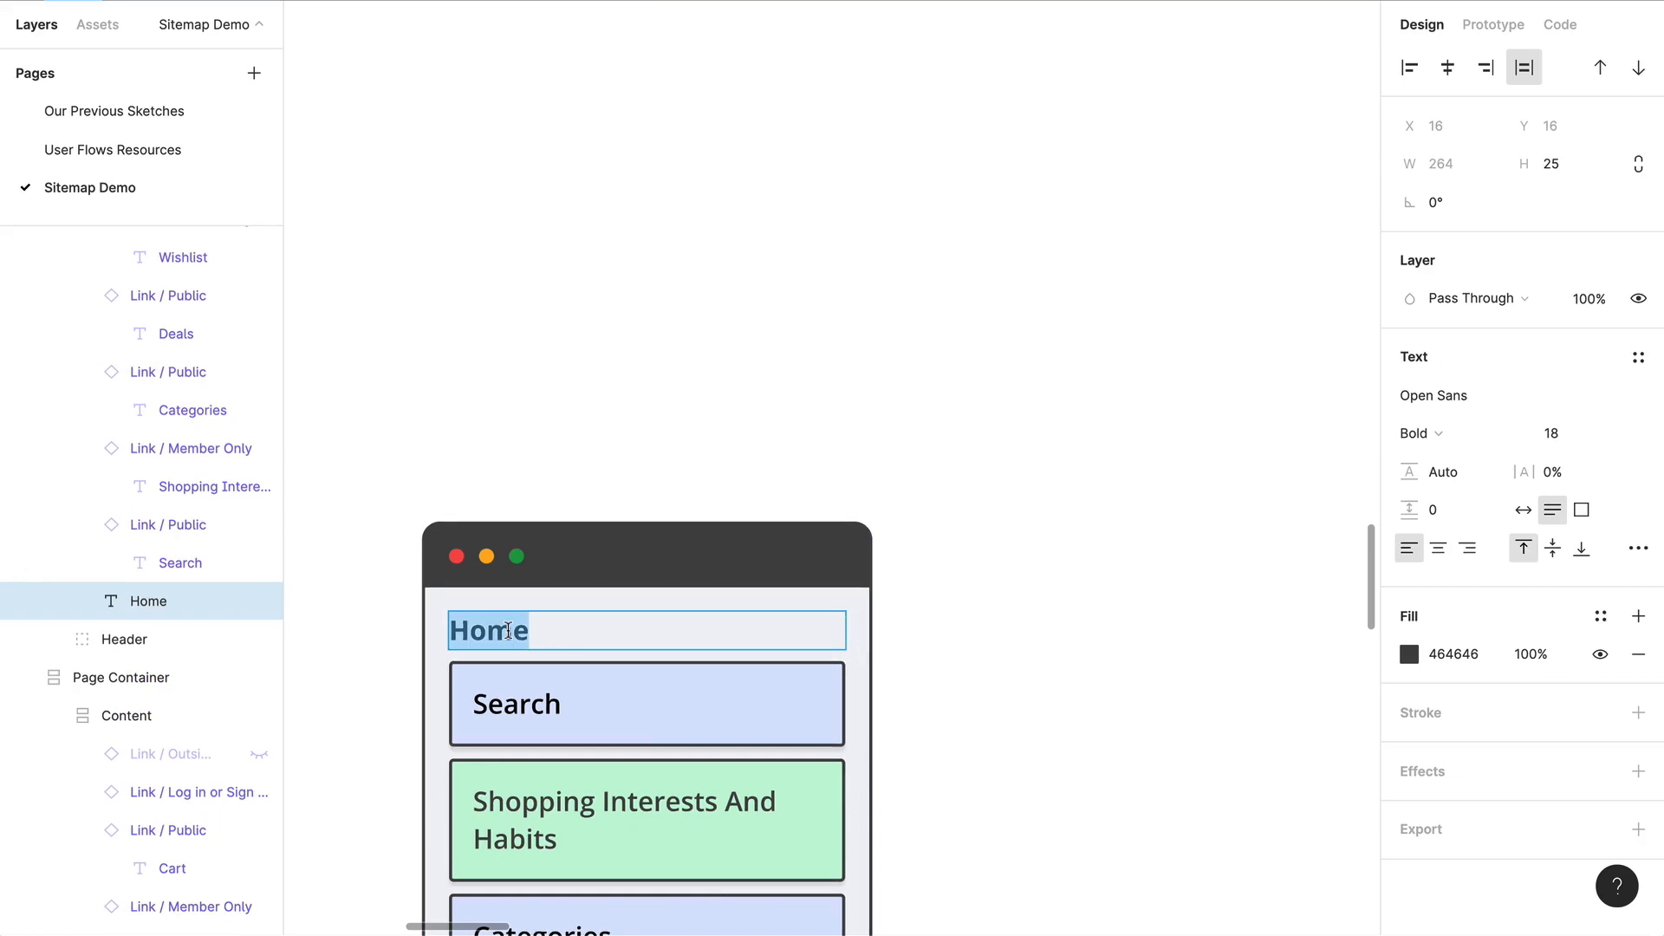
type("Shopping Int")
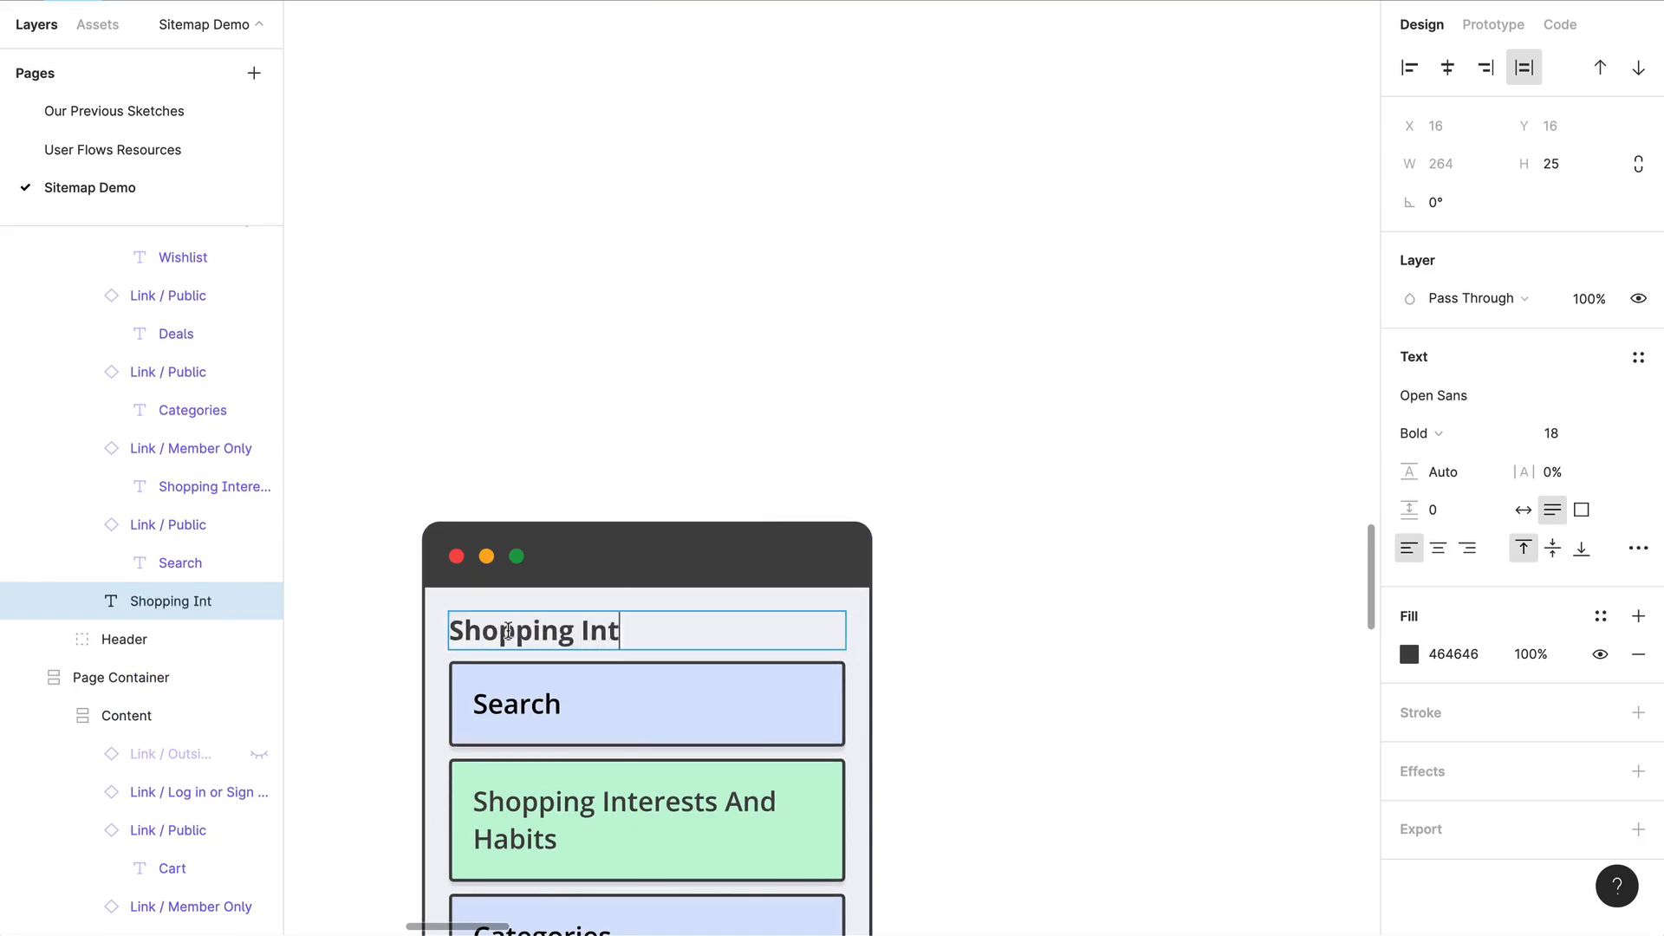
type("erests")
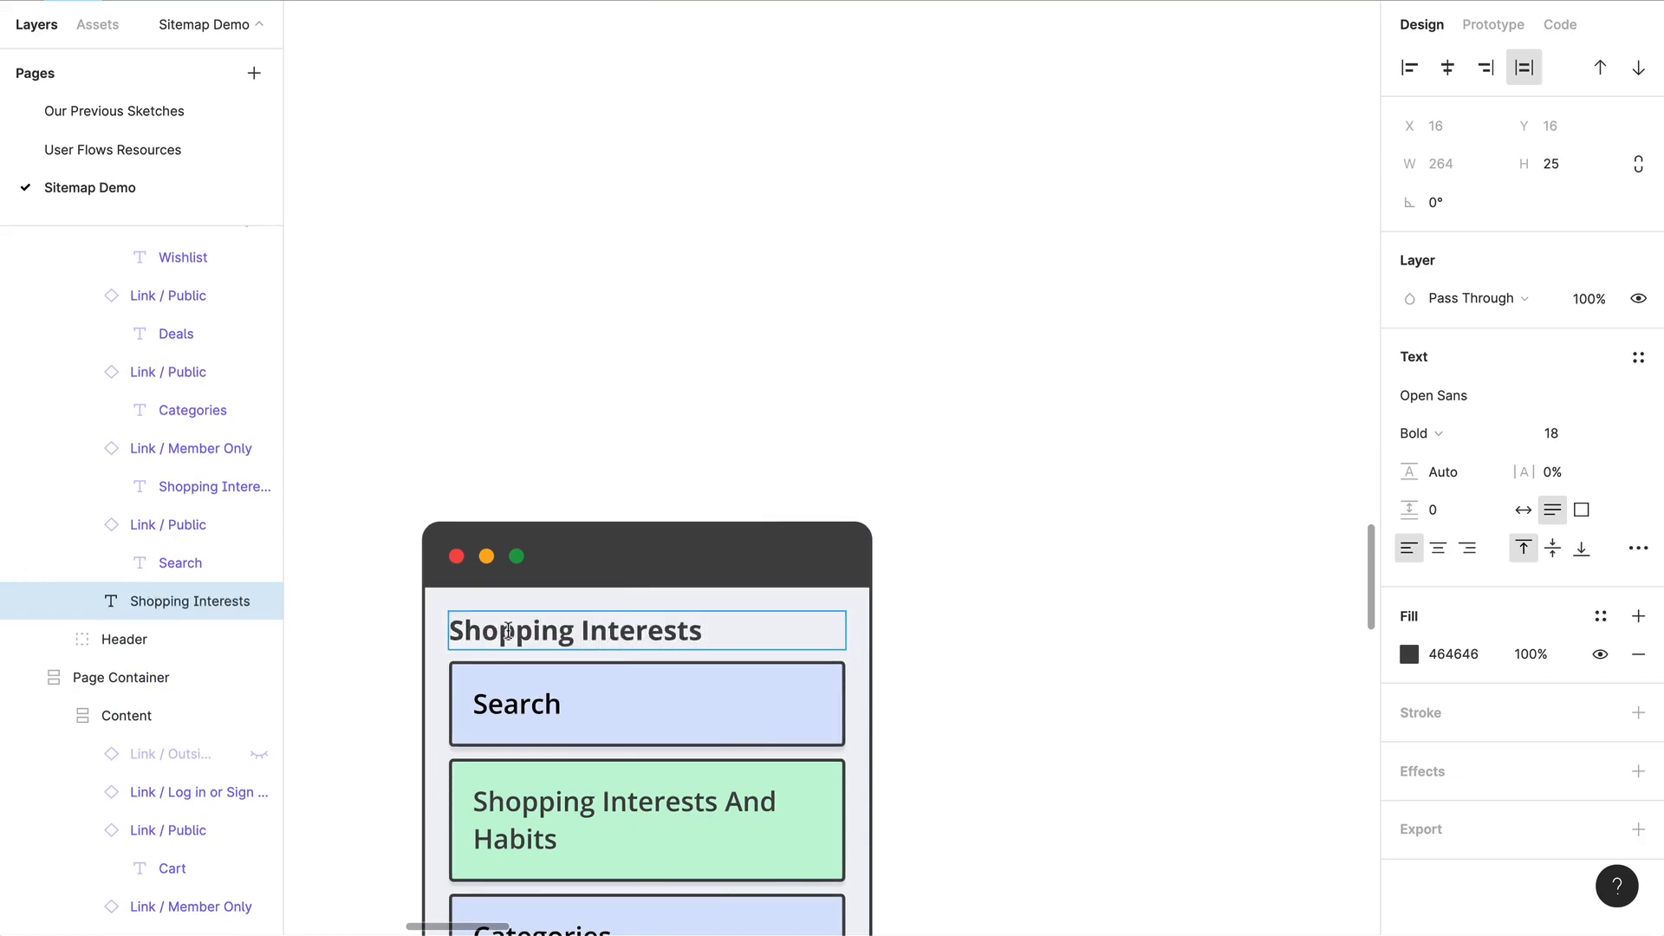
type(" + Habit")
left_click(1059, 714)
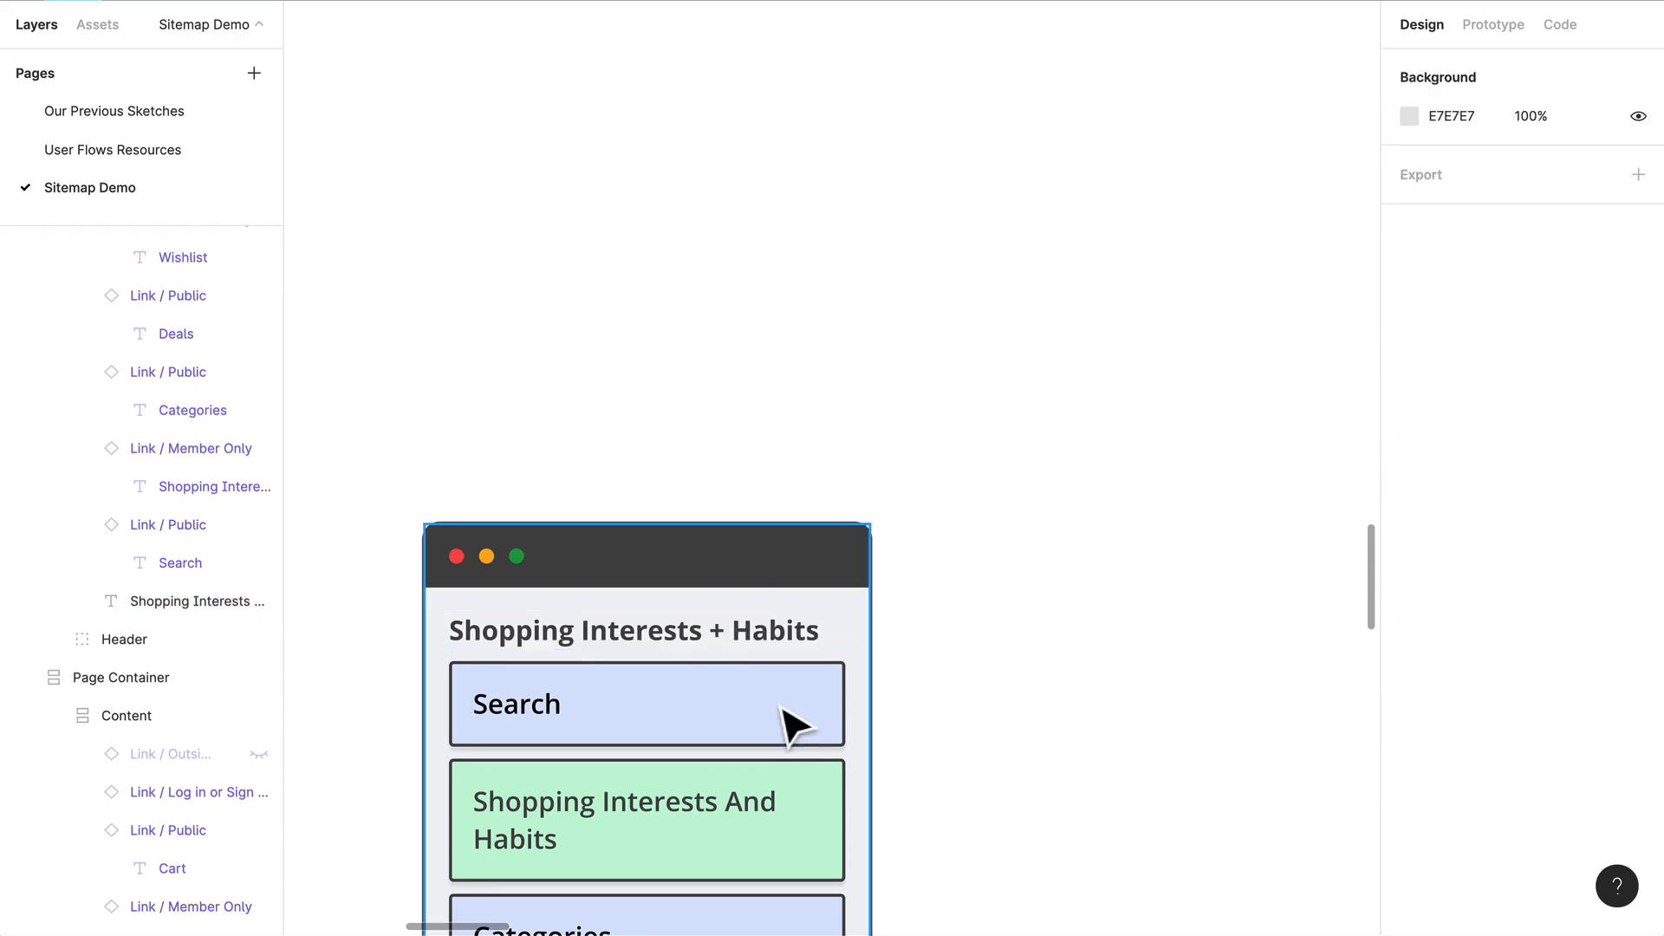
Step: Move the Log In Or Sign Up link above Search in the Shopping Interests + Habits container
scroll(788, 725, "down", 5)
scroll(761, 565, "down", 5)
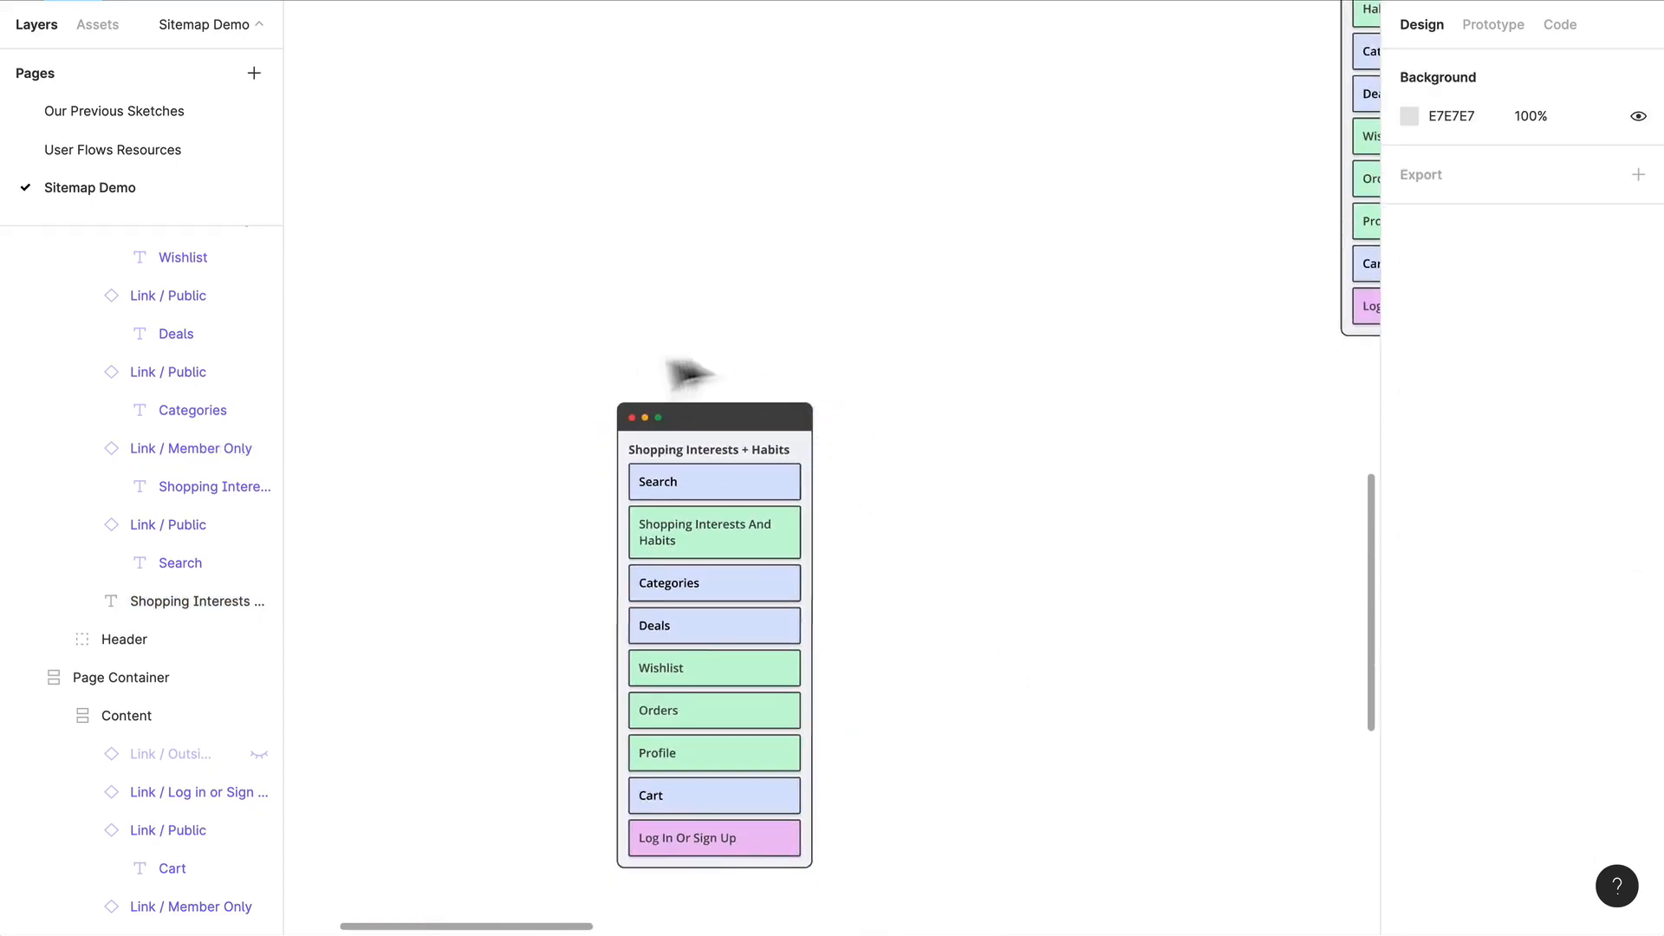
scroll(747, 476, "right", 2)
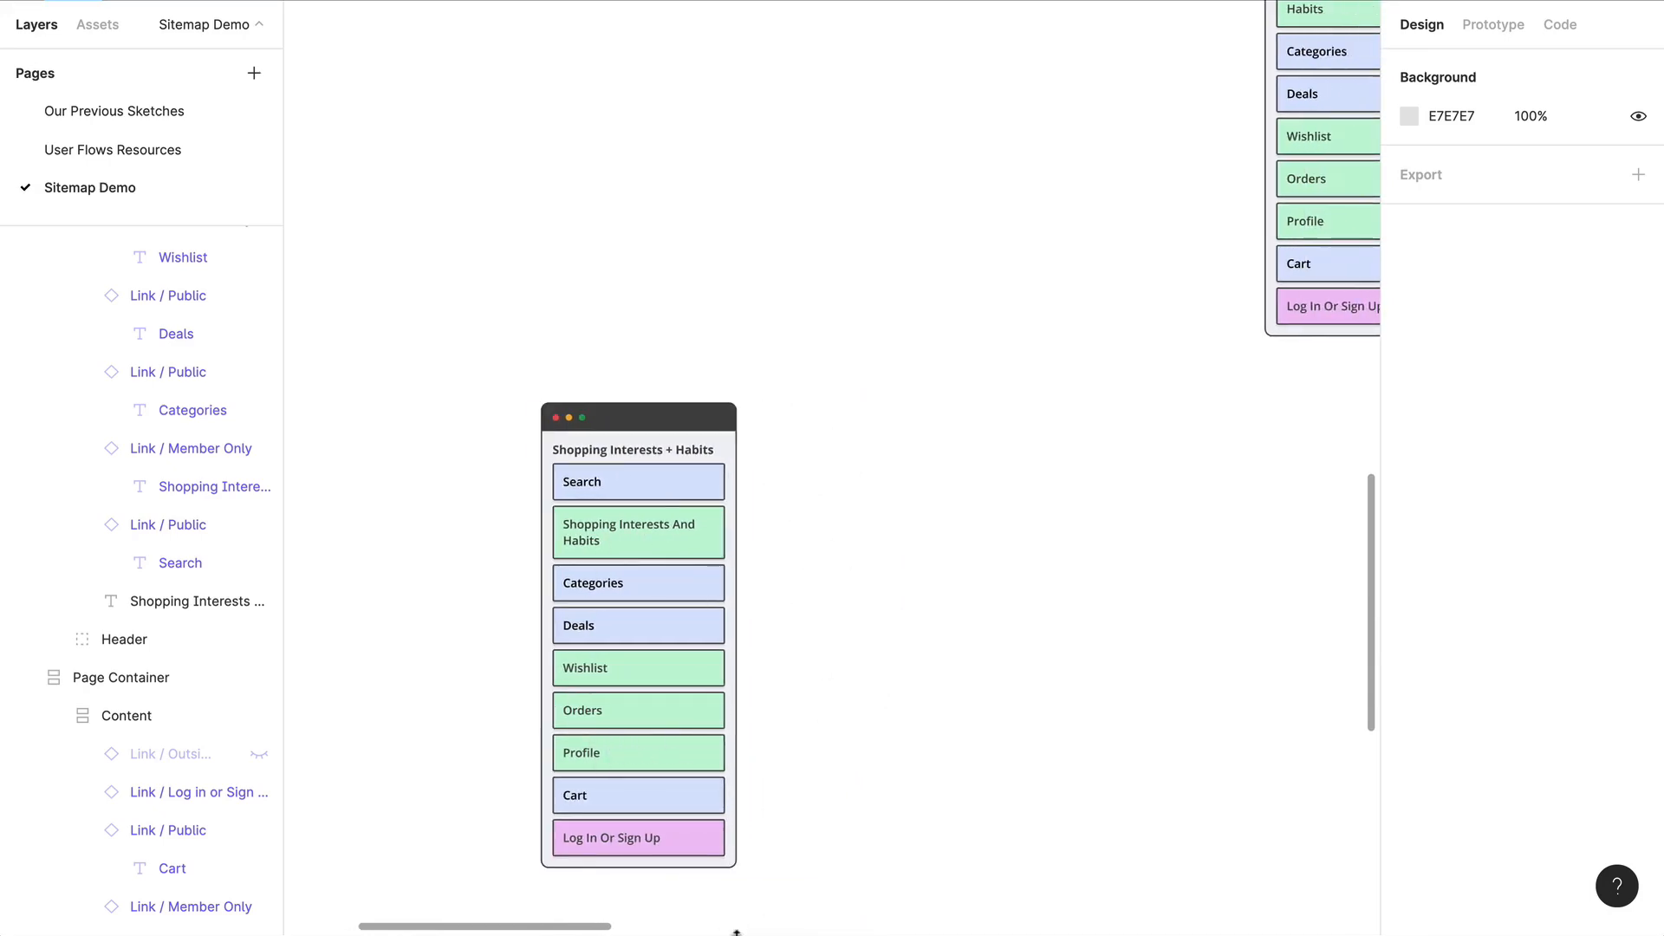
left_click(700, 857)
left_click(698, 858)
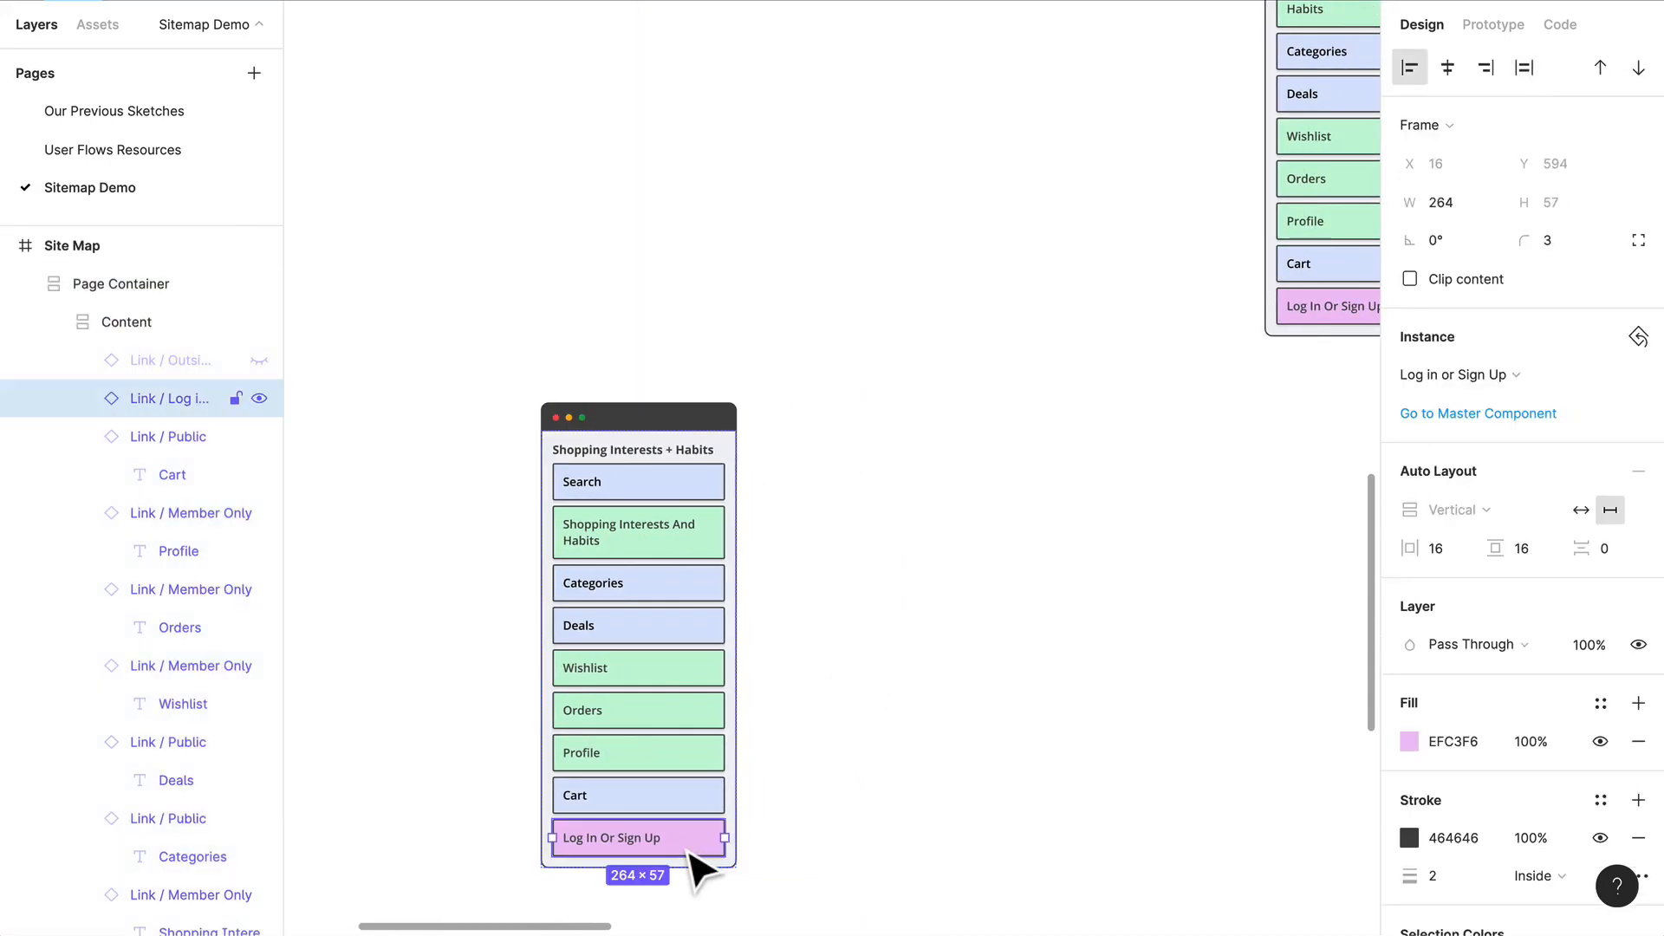
left_click_drag(699, 858, 691, 500)
Step: Delete the Search, Categories, Deals and Cart links from the Shopping Interests + Habits container
left_click(689, 520)
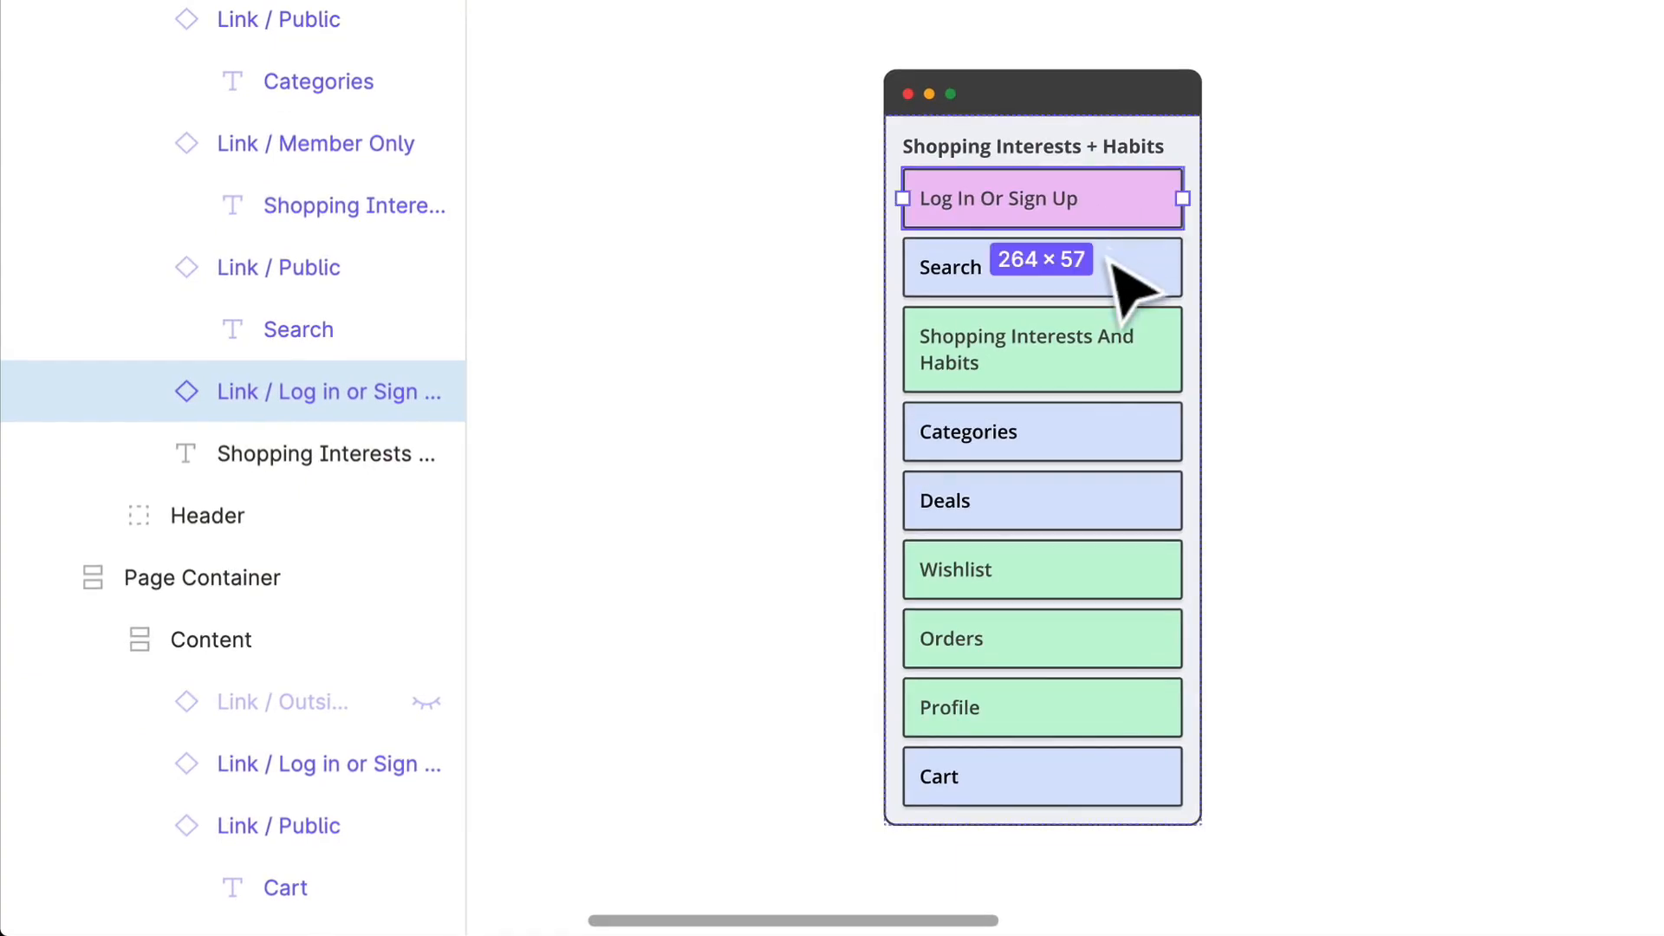
key("Delete")
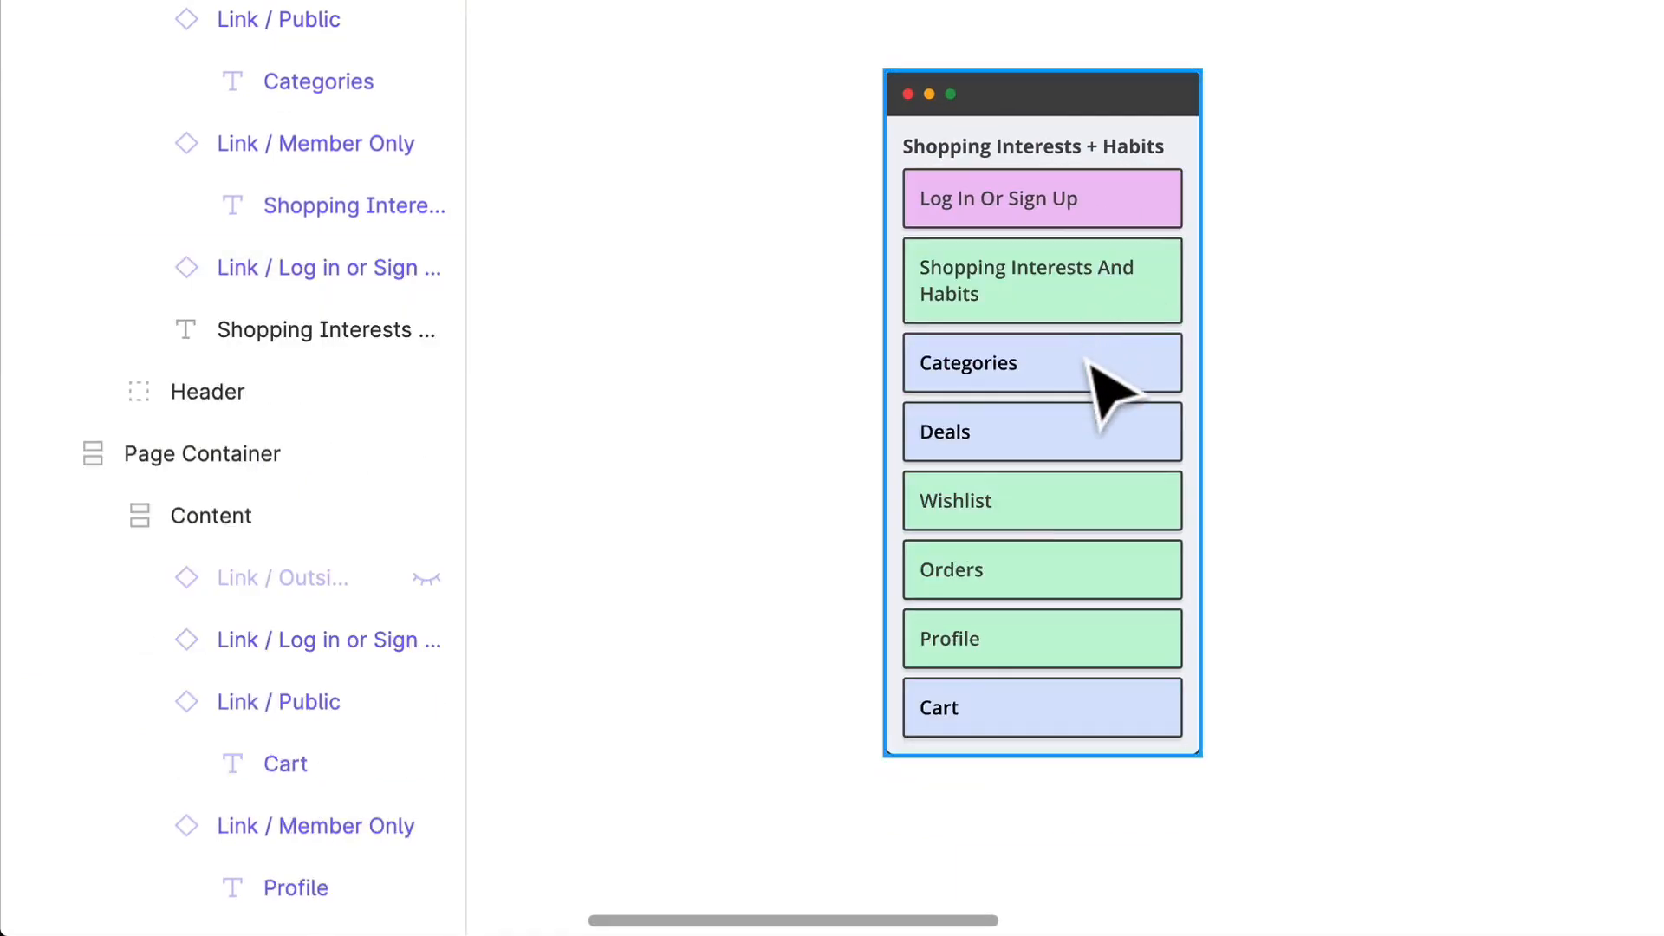
left_click(1104, 401)
left_click(1107, 413)
left_click(1101, 447, "shift")
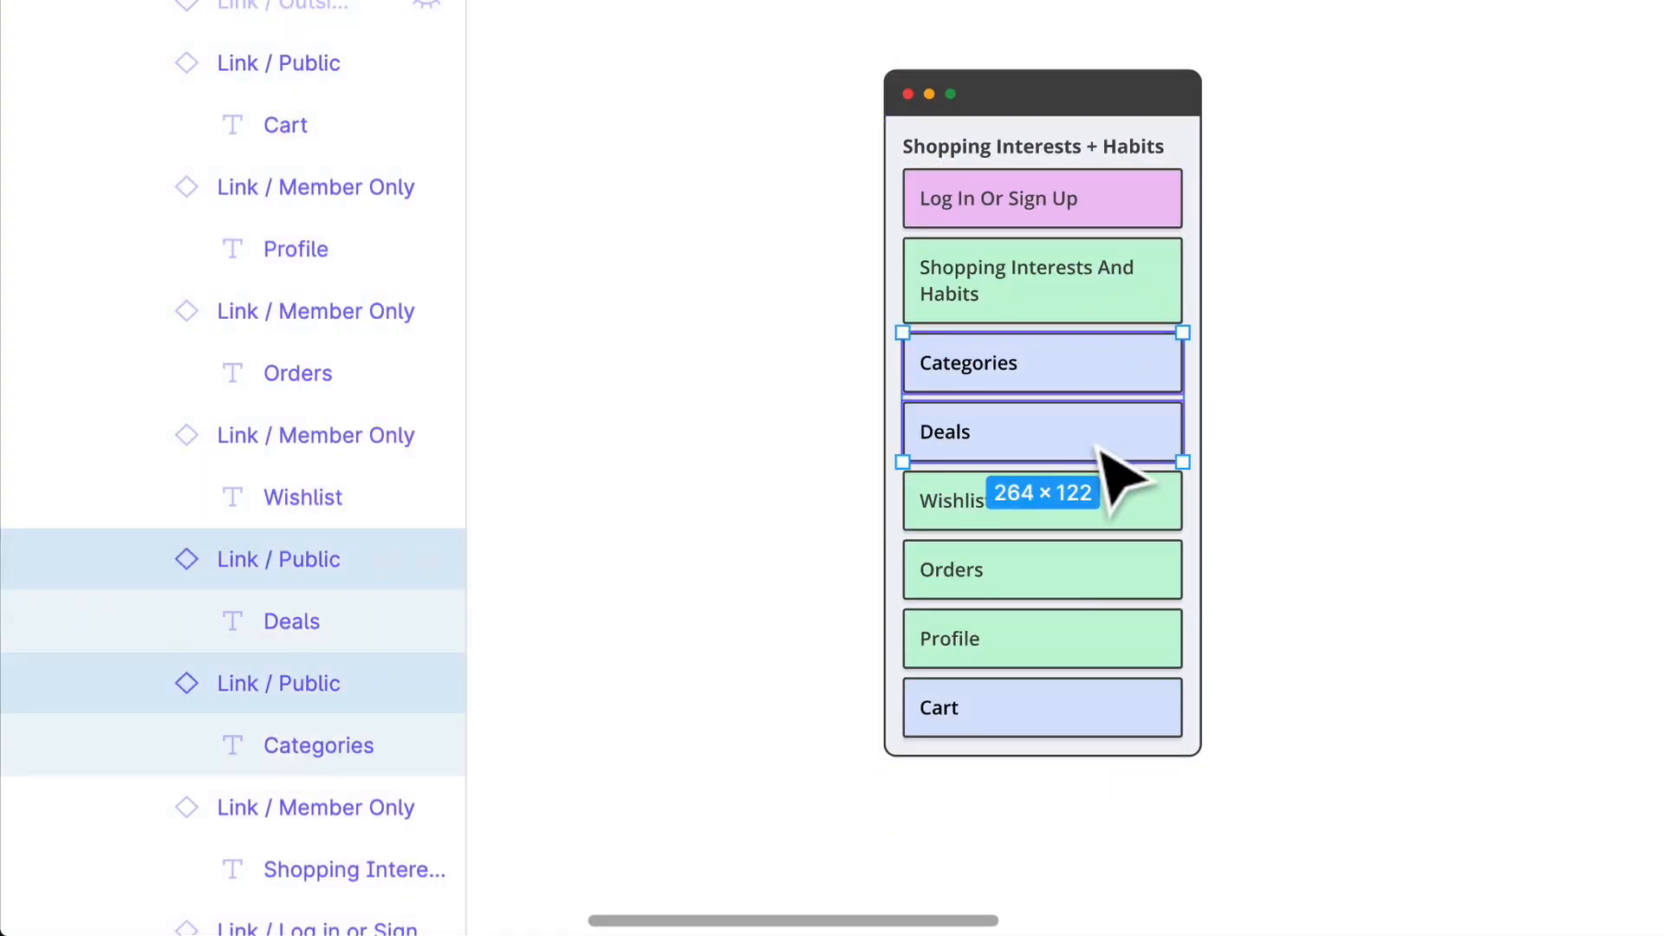
key("Delete")
left_click(1096, 582)
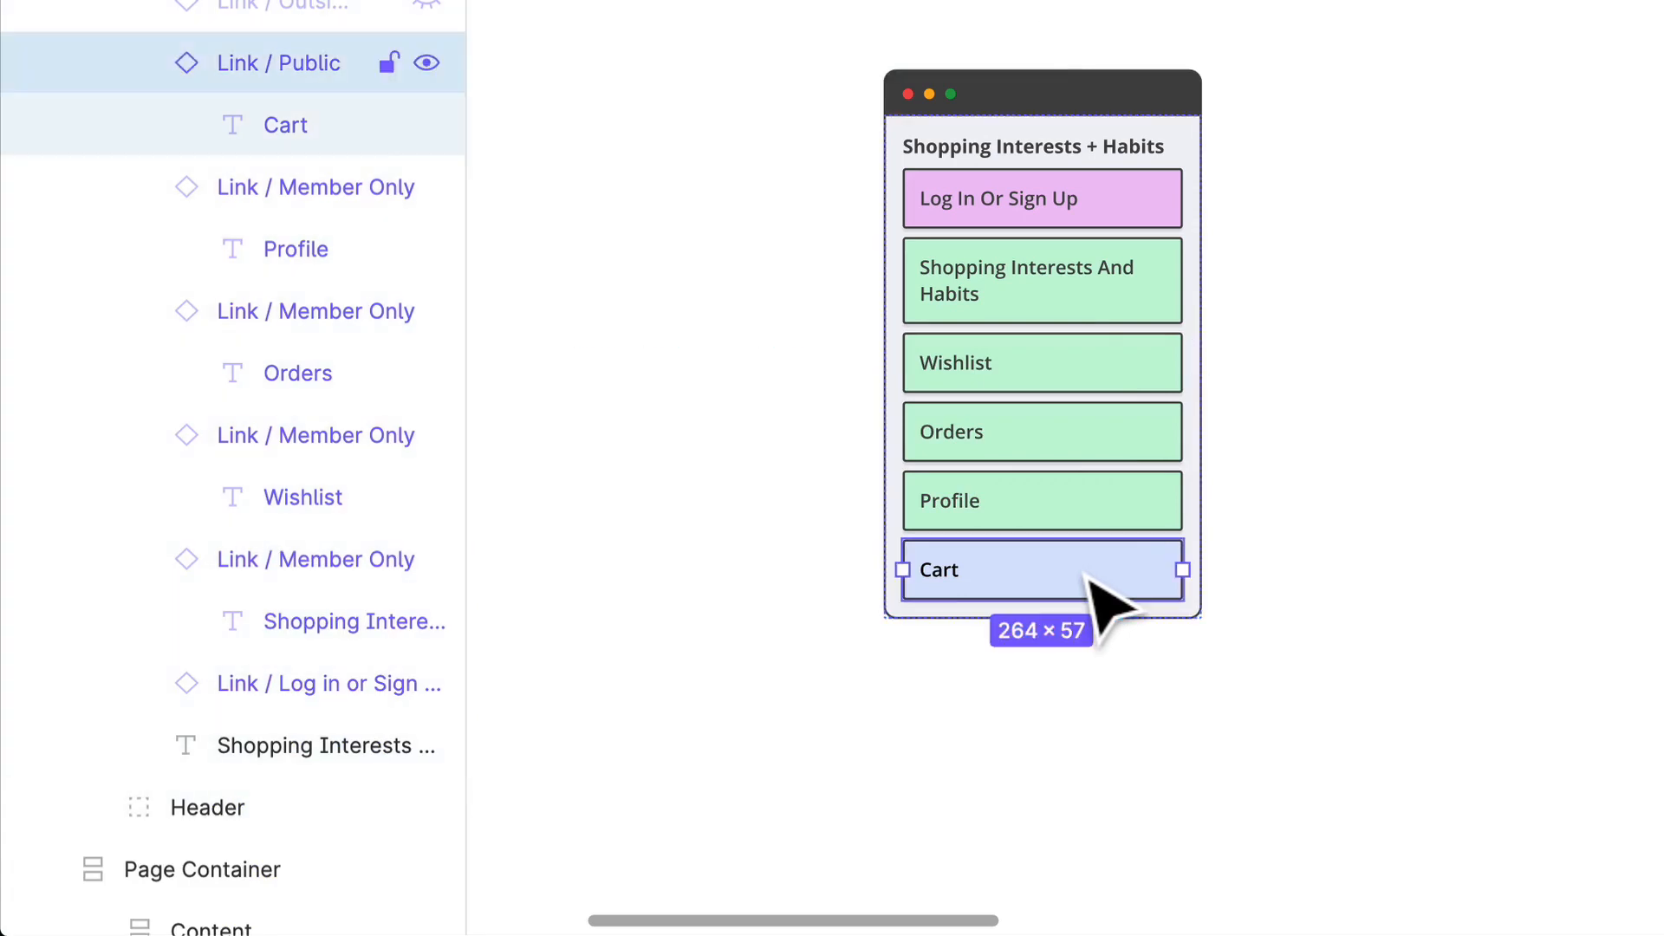
key("Delete")
Step: Change the Shopping Interests And Habits link text to Discover New Products in the Shopping Interests + Habits container
left_click(1016, 310)
left_click(1016, 306)
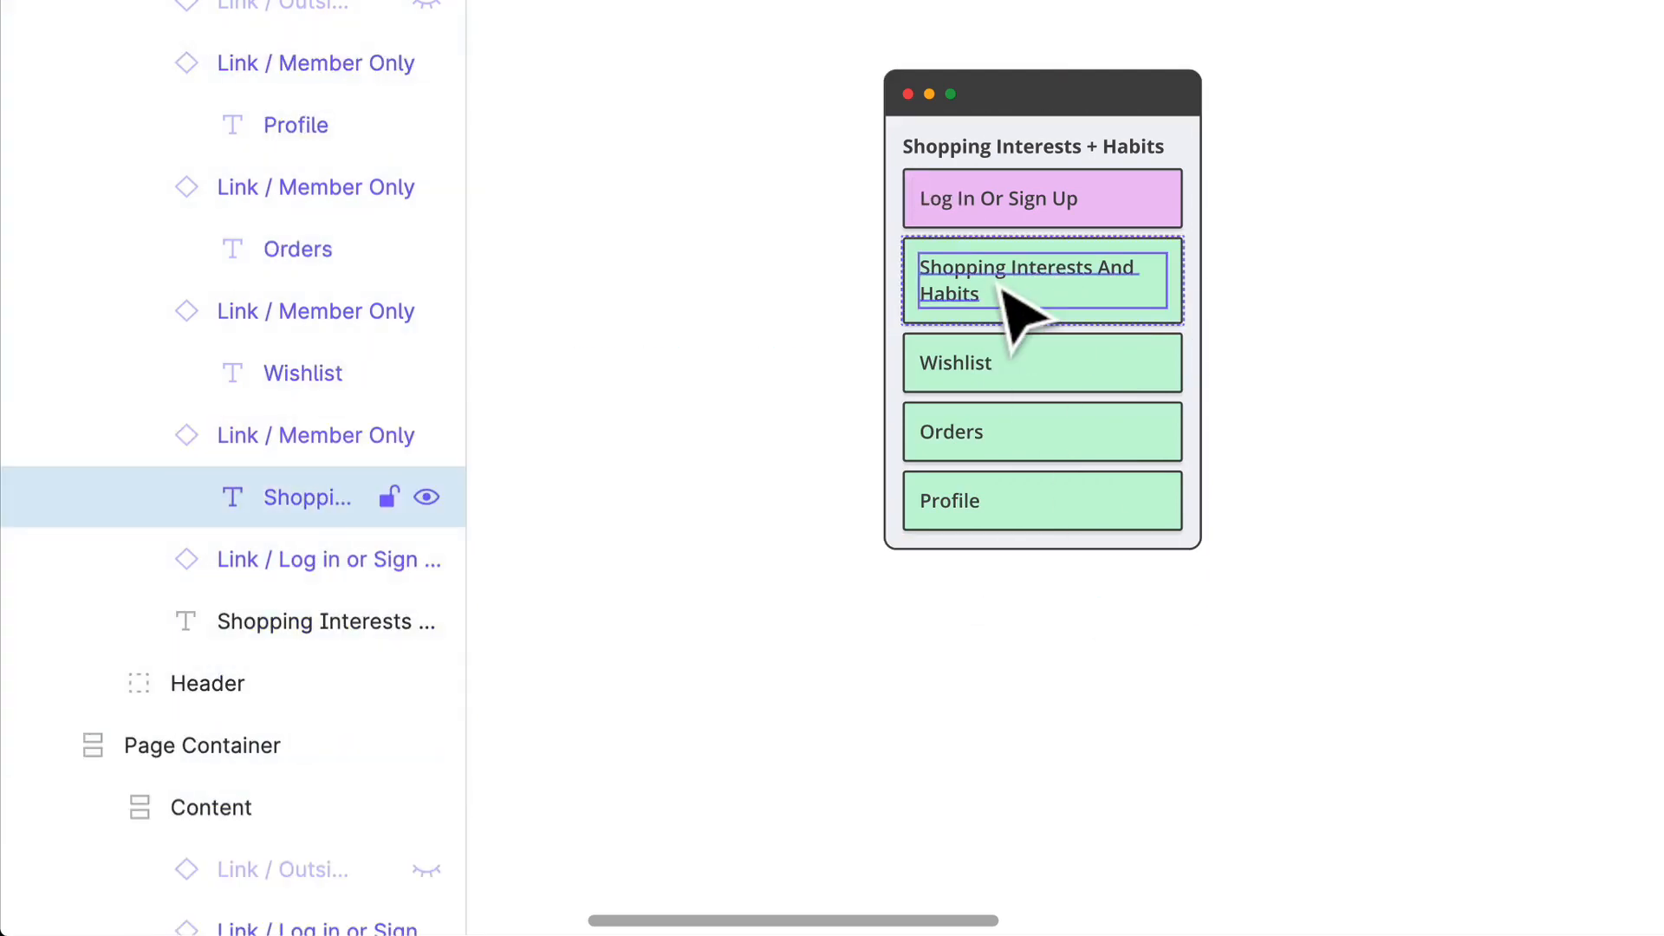
key("Return")
type("D")
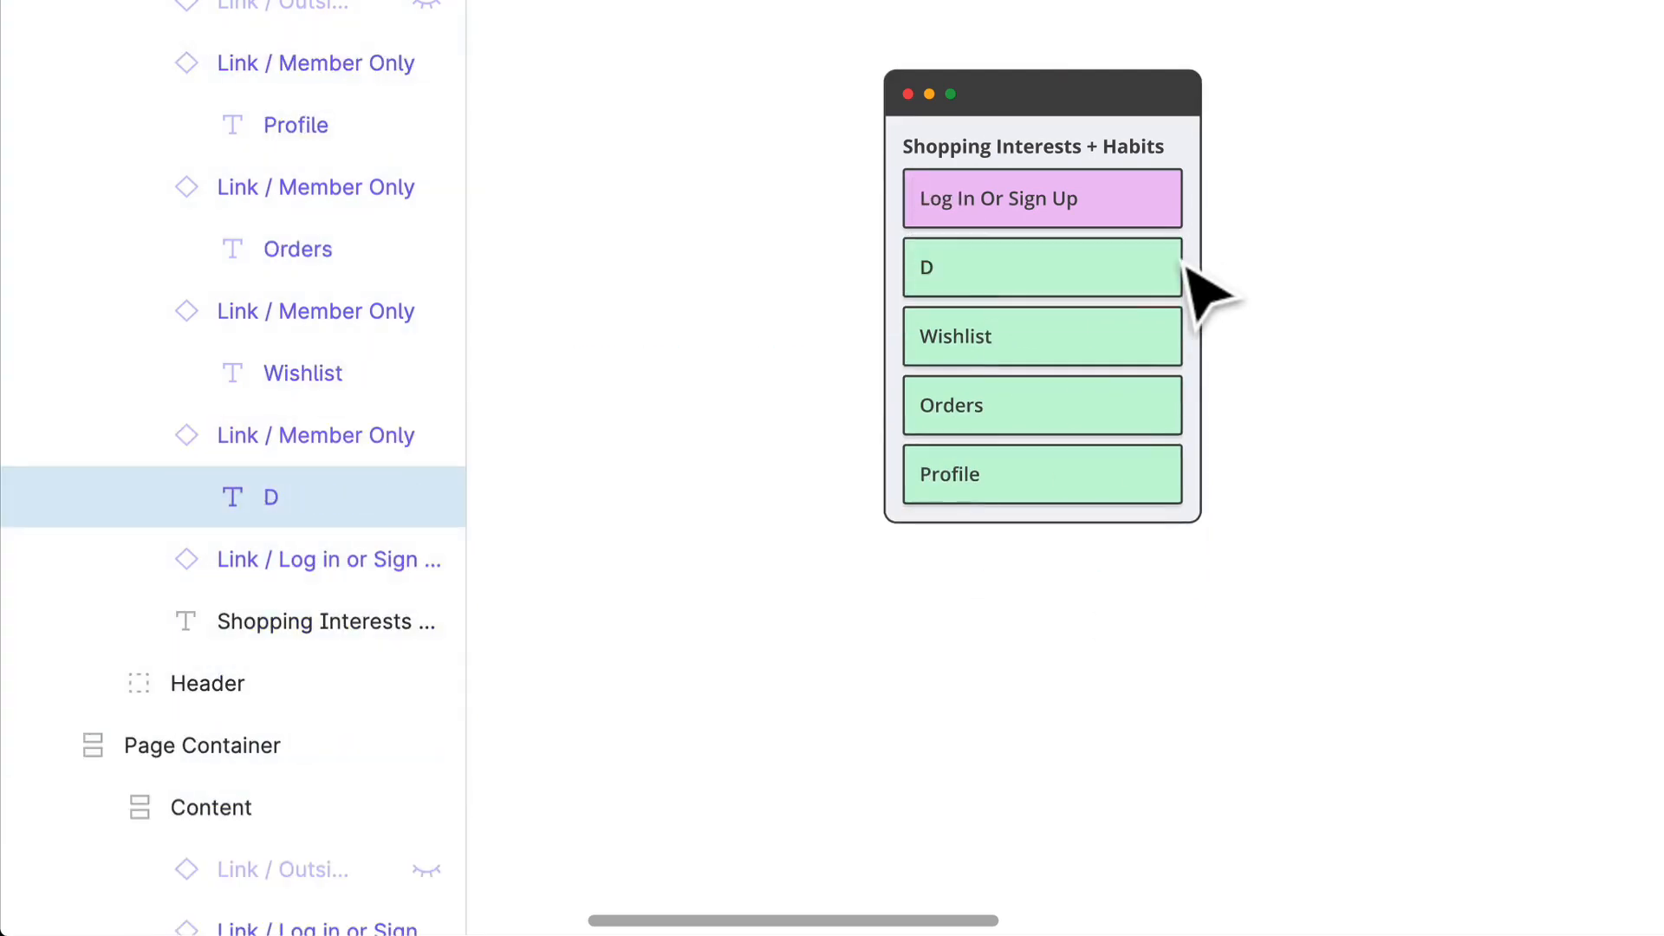
type("iscover New Products")
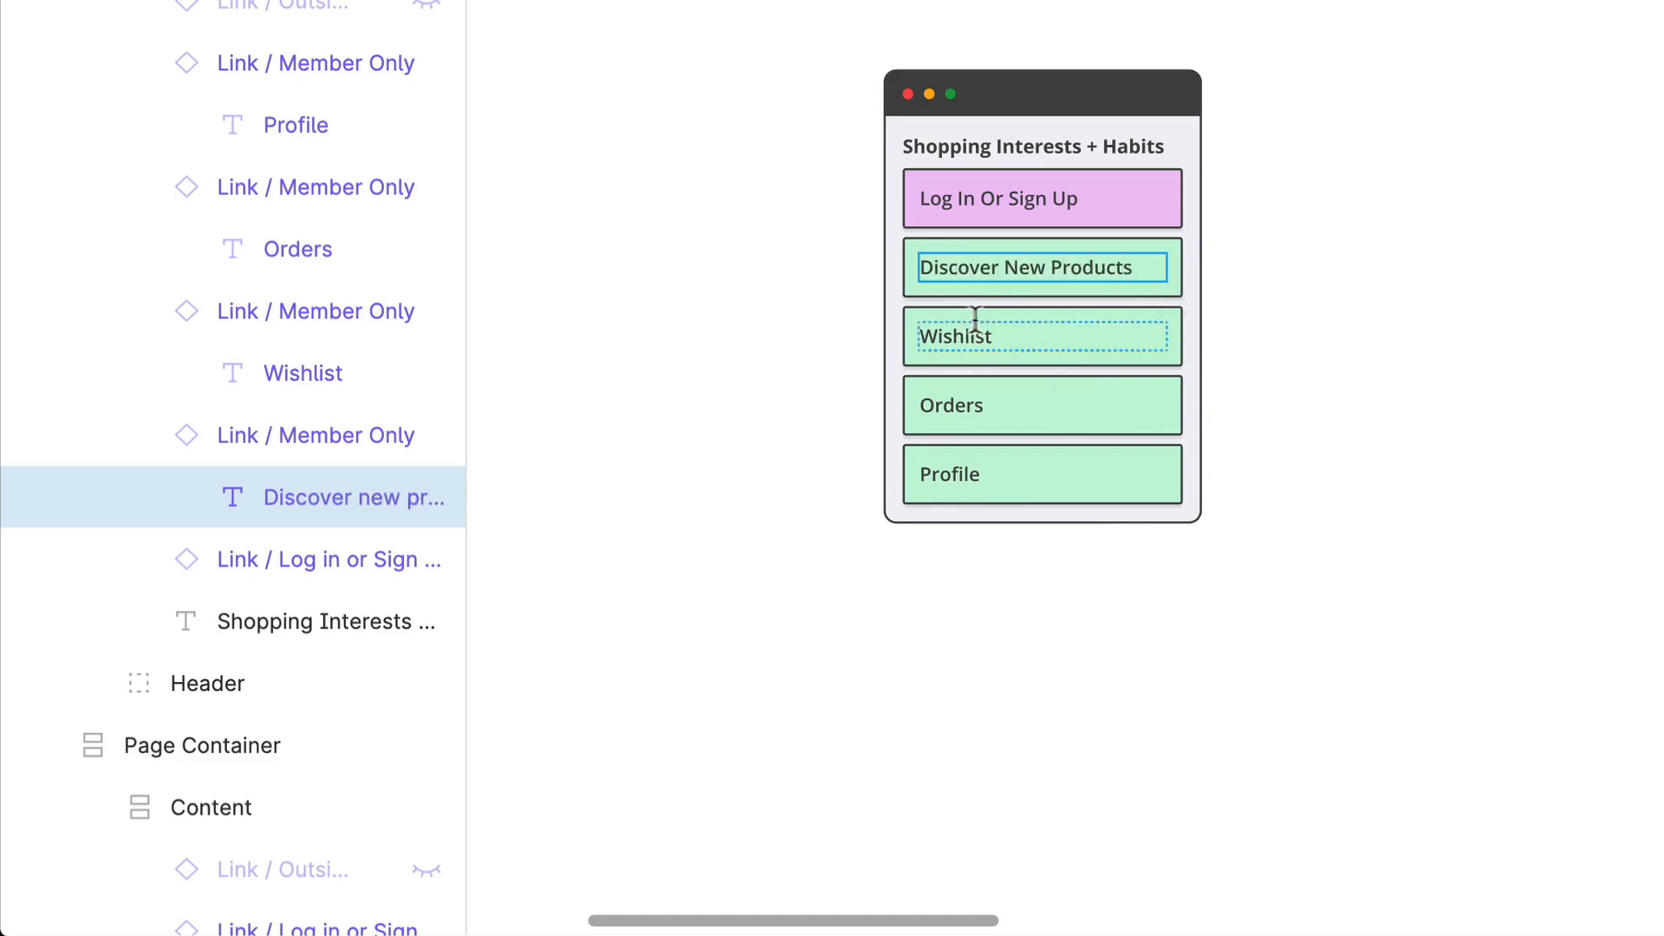
Step: Change the Wishlist link text to My Interests in the Shopping Interests + Habits container
left_click(1034, 342)
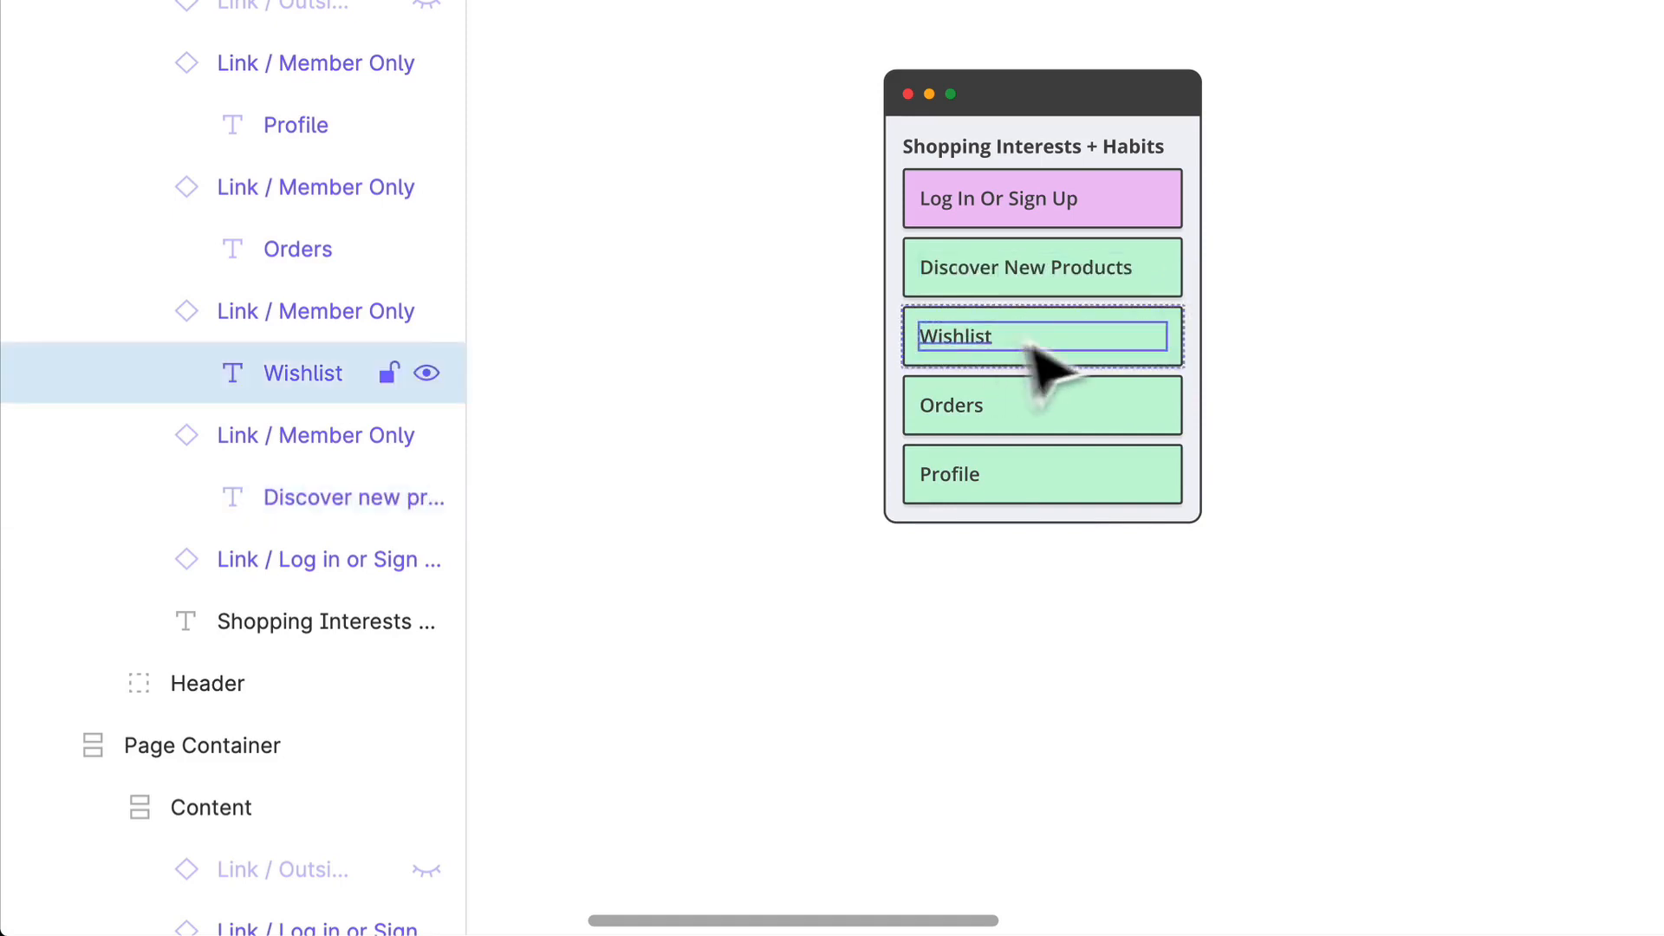
left_click(1028, 354)
double_click(989, 338)
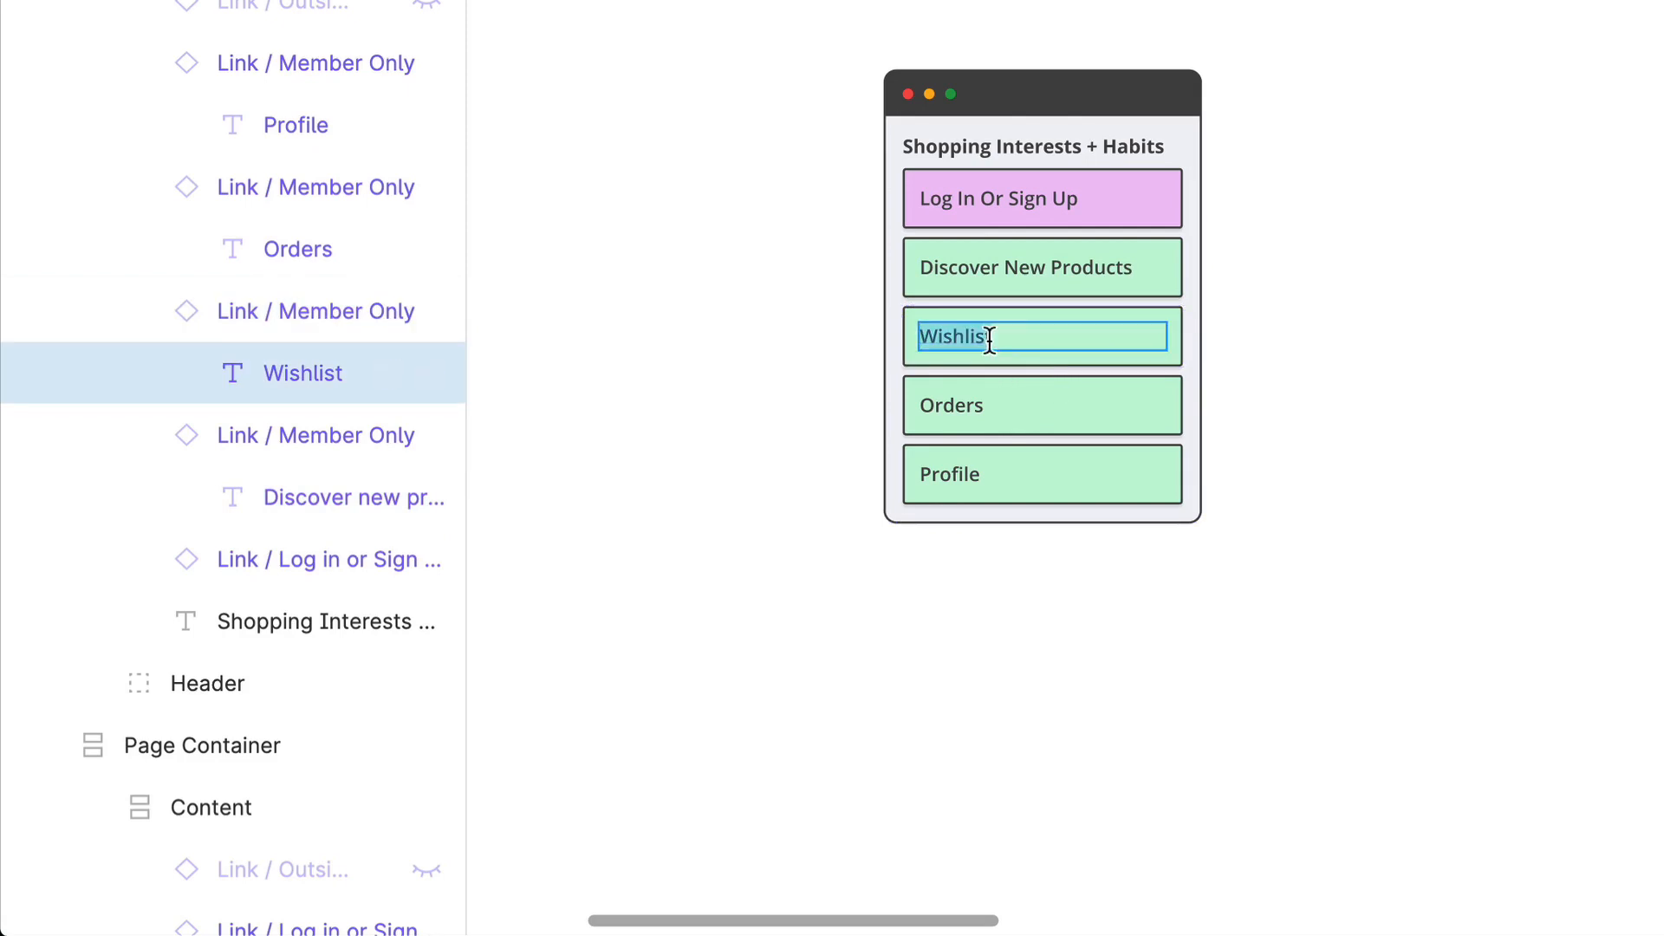
type("My Int")
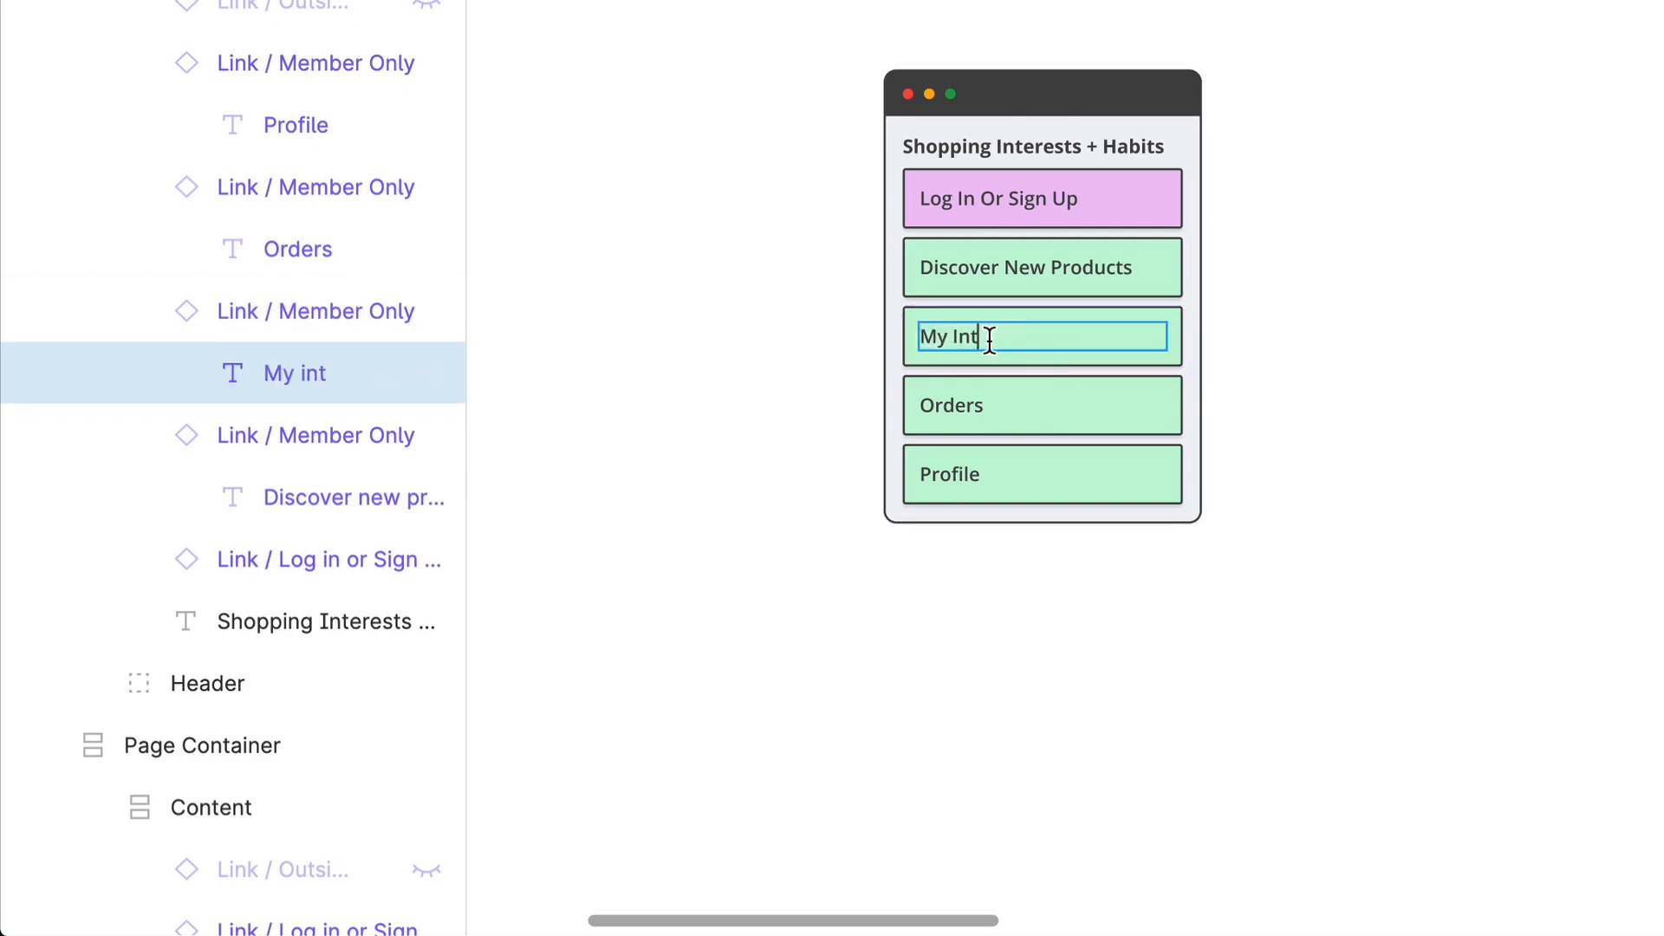
type("erests")
Step: Change the Orders link text to Categories in the Shopping Interests + Habits container
scroll(1605, 390, "left", 2)
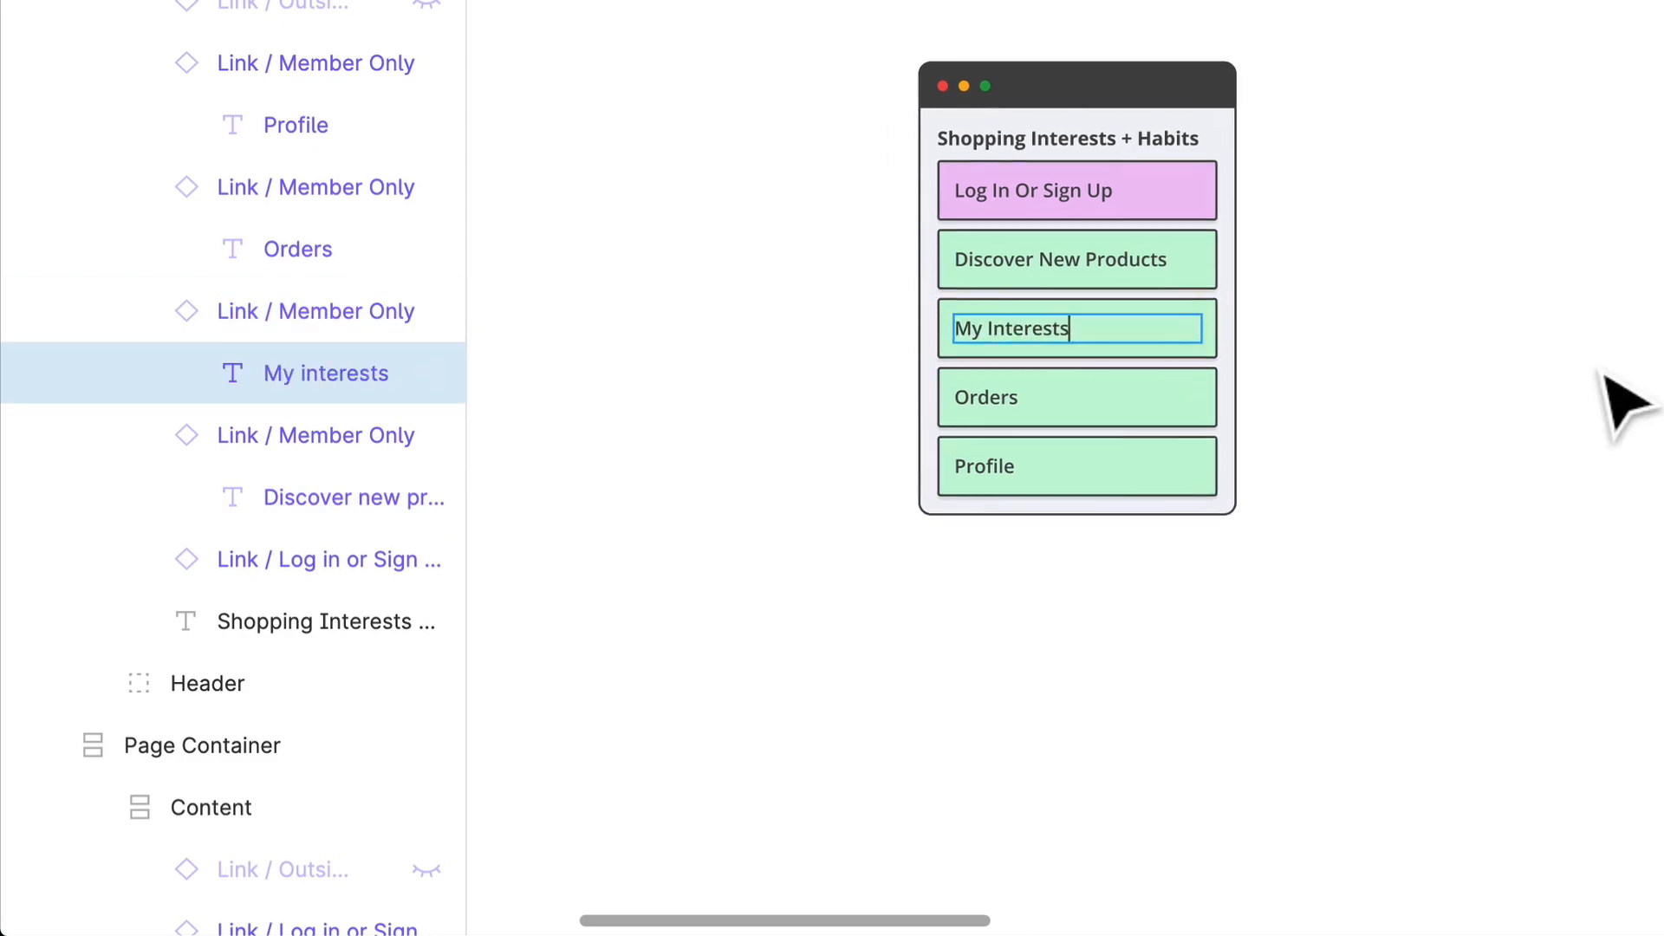
scroll(1624, 398, "down", 2)
left_click(997, 379)
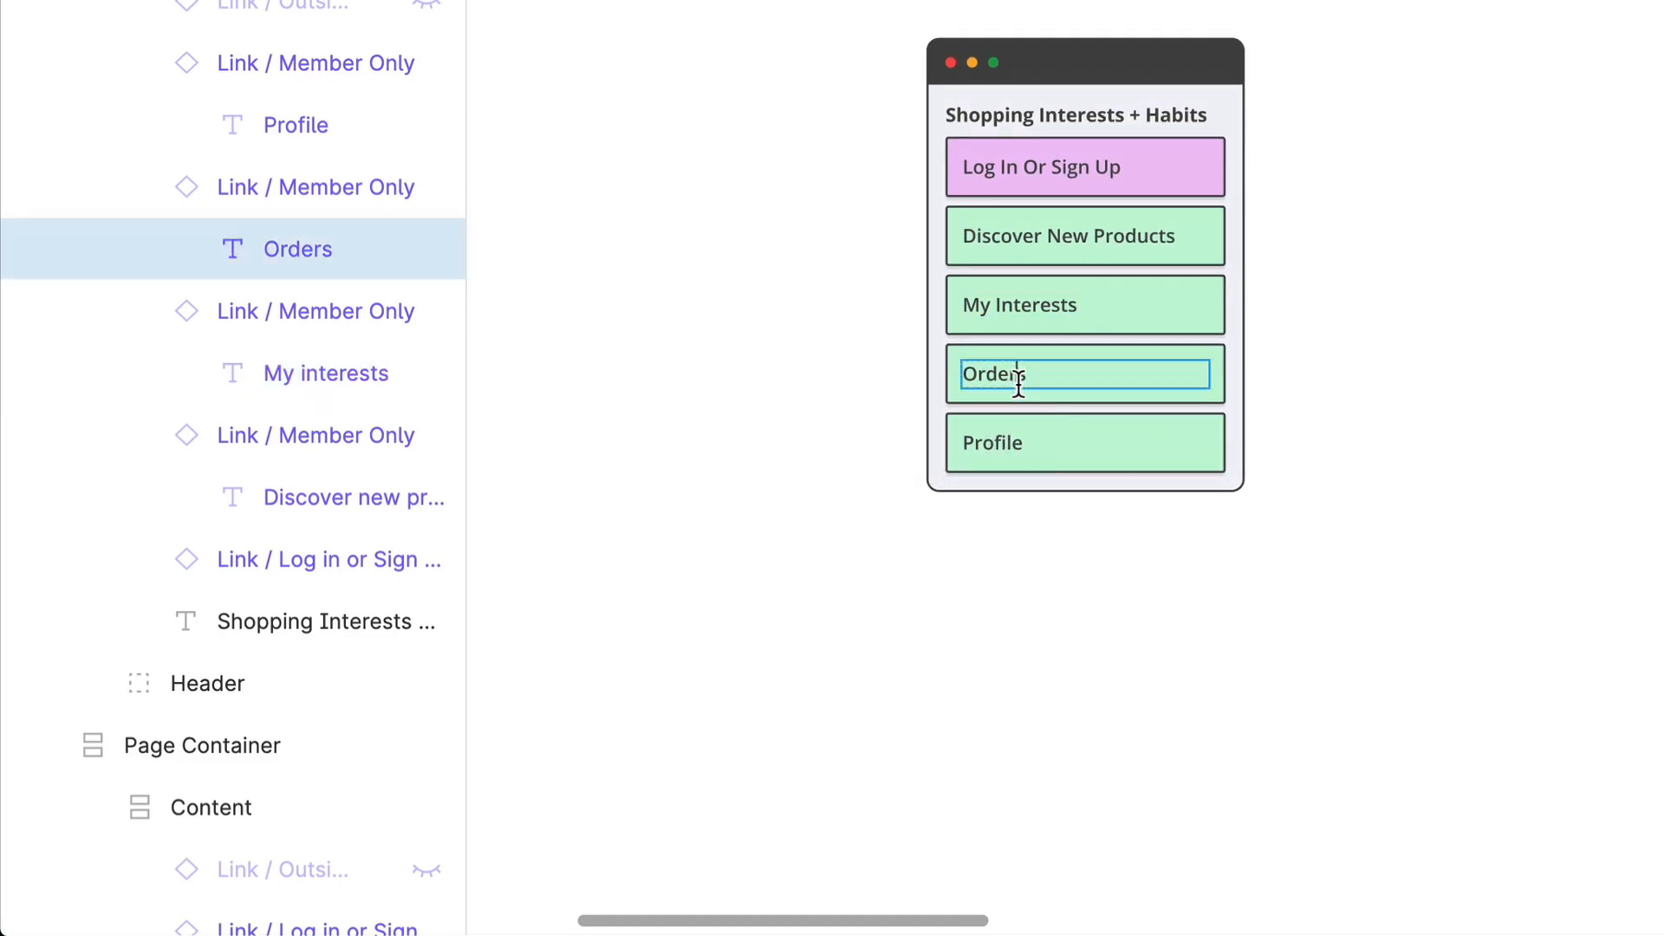
scroll(1107, 416, "down", 1)
key("Return")
scroll(1114, 361, "right", 1)
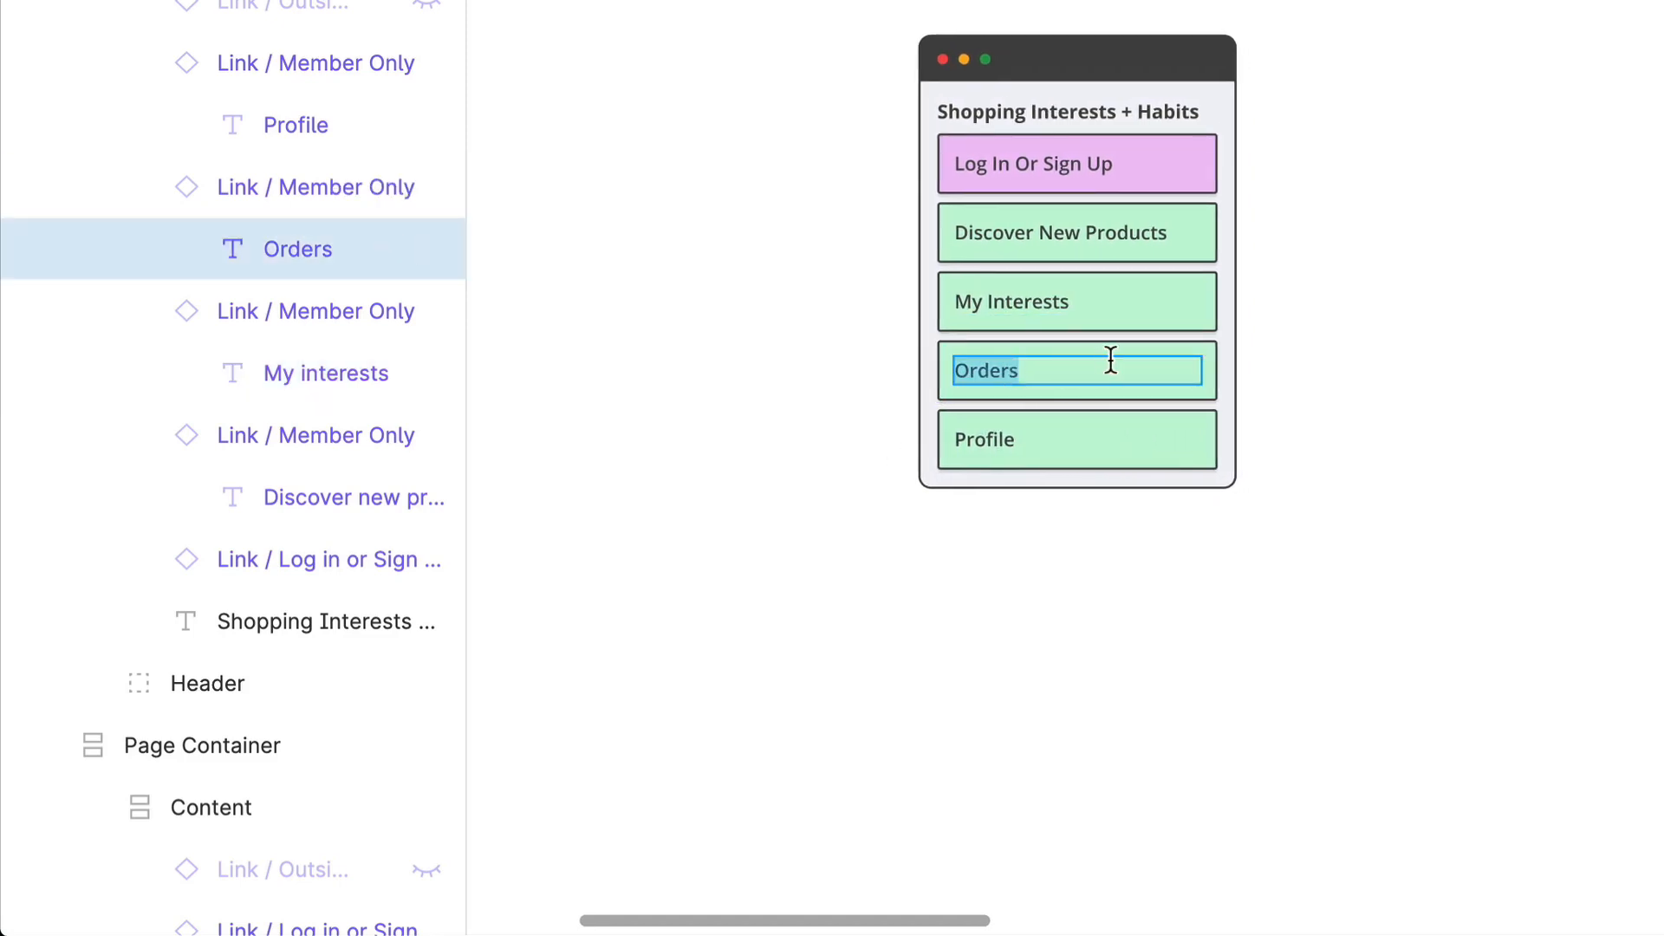
type("Categories")
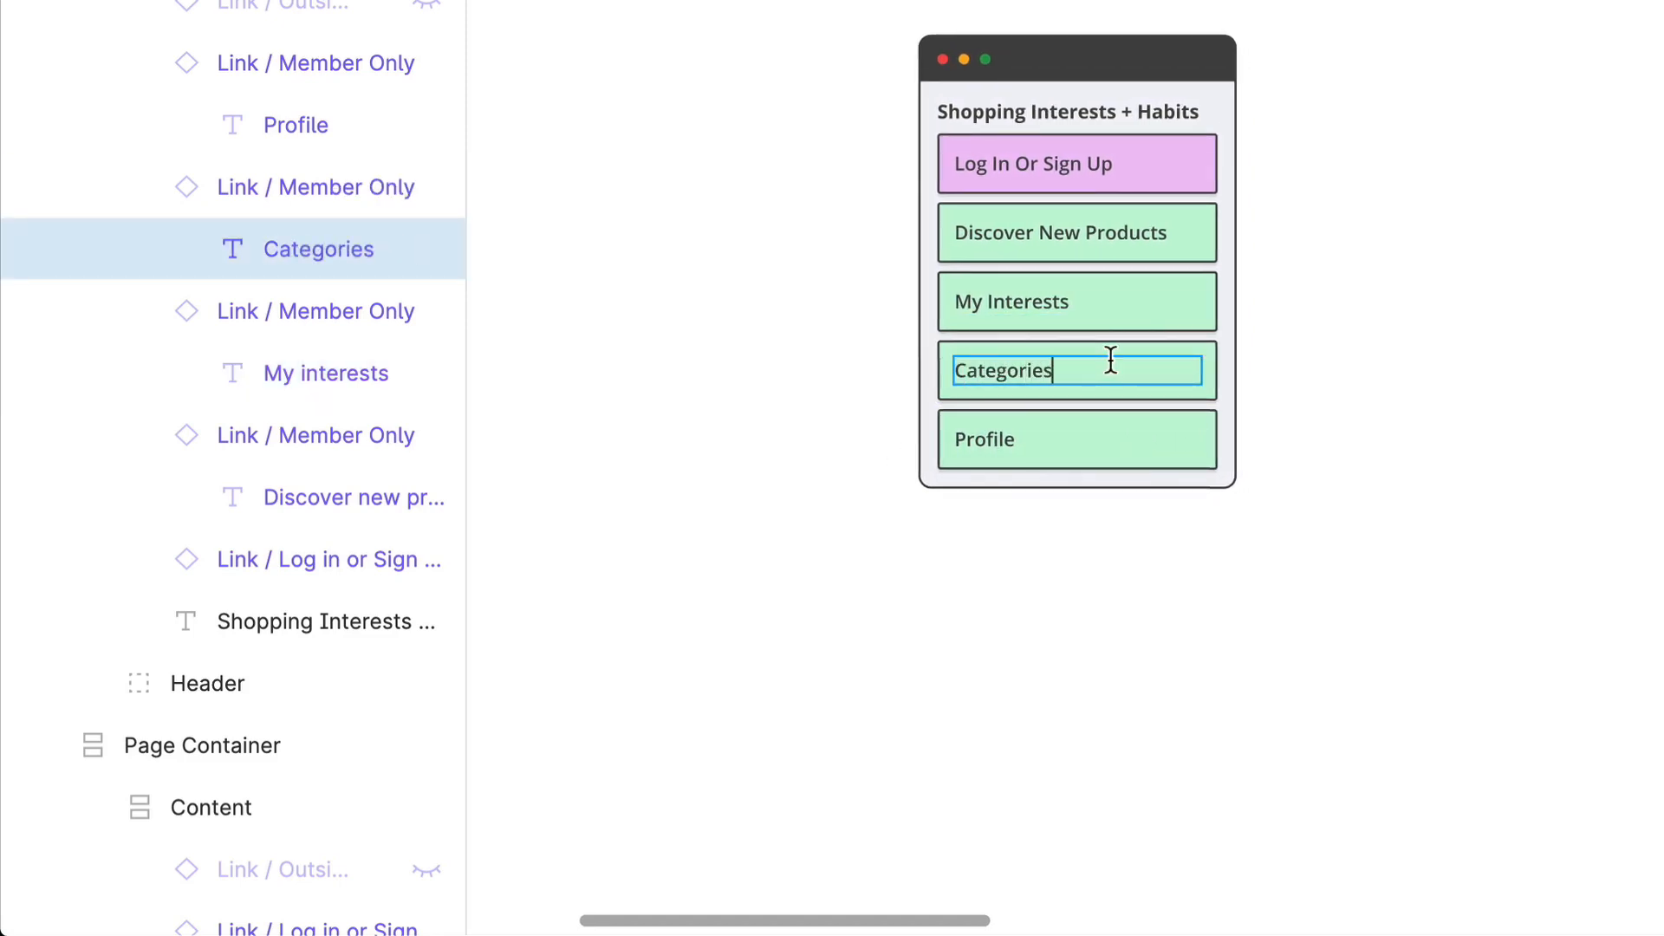
Step: Change the Profile link text to Deals in the Shopping Interests + Habits container
double_click(1009, 447)
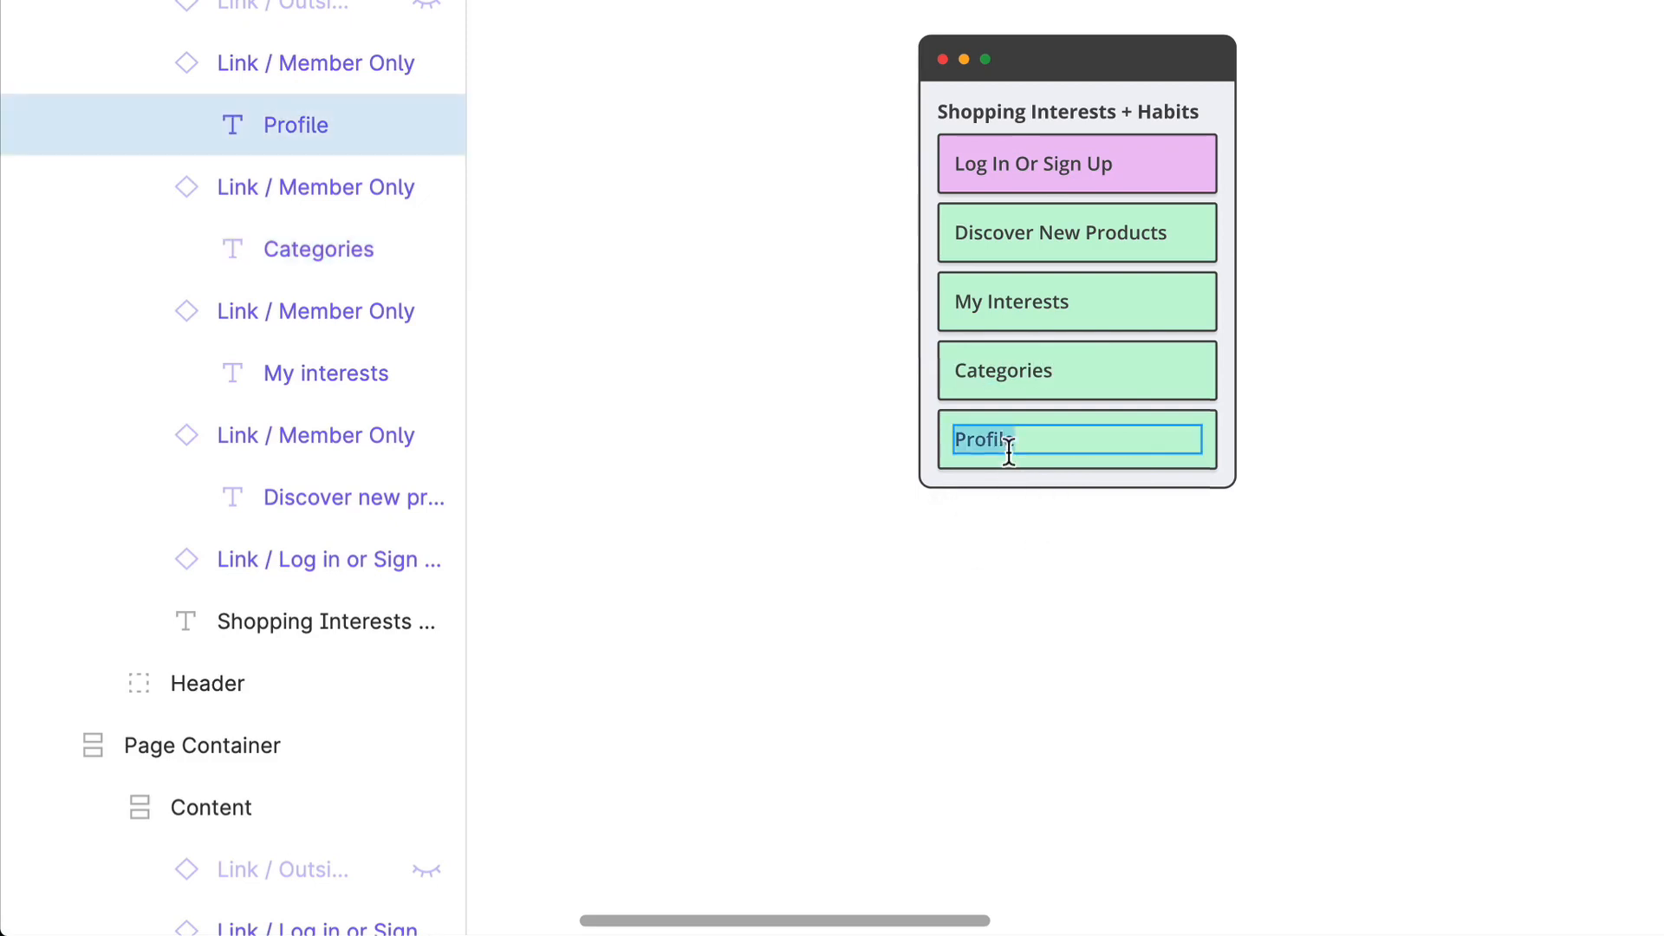
type("Deal")
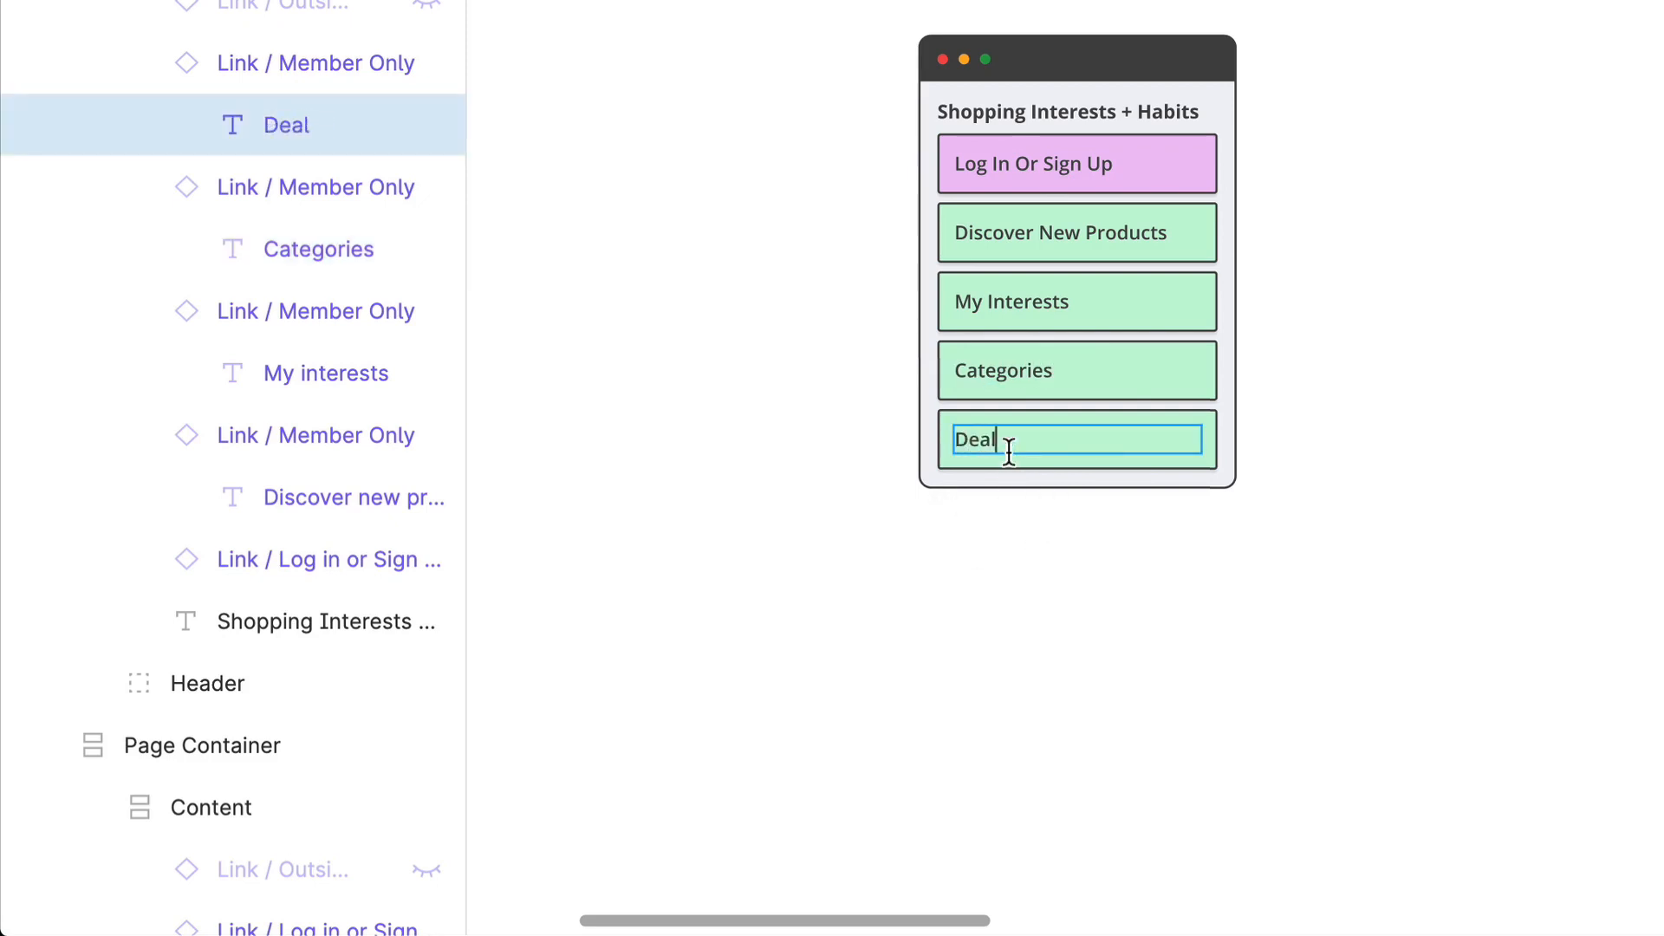
type("s")
left_click(1239, 707)
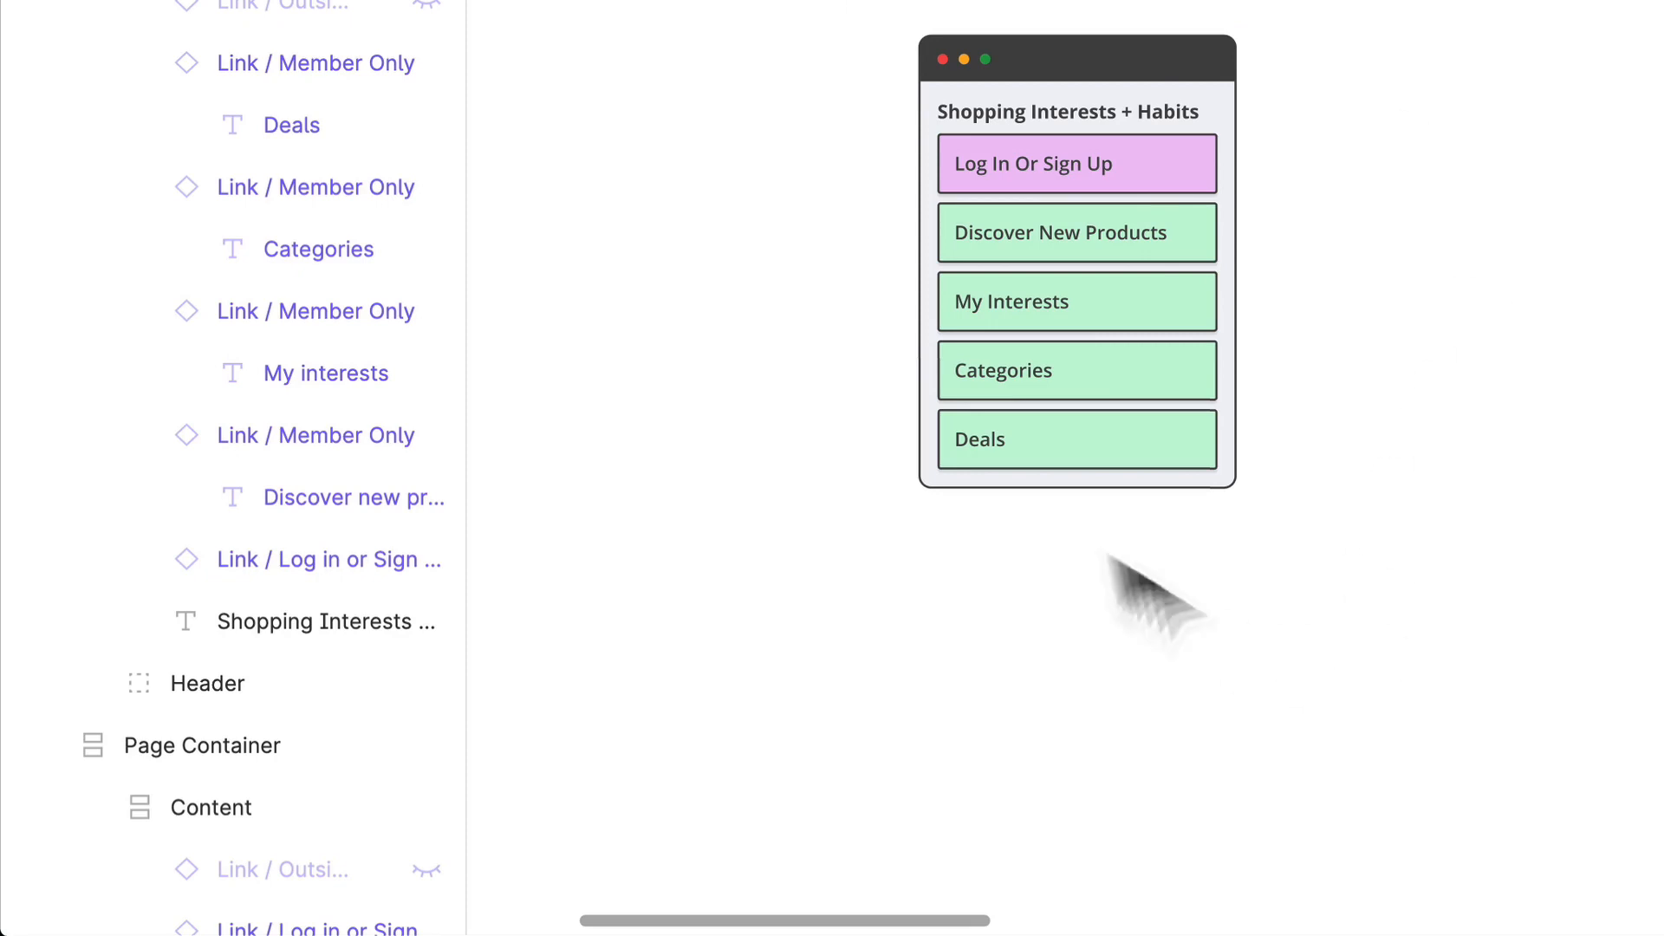
Step: Duplicate the Shopping Interests + Habits container and place the copy beside it, level with the original, on the side towards the Home container
scroll(1603, 229, "right", 2)
scroll(1604, 230, "up", 2)
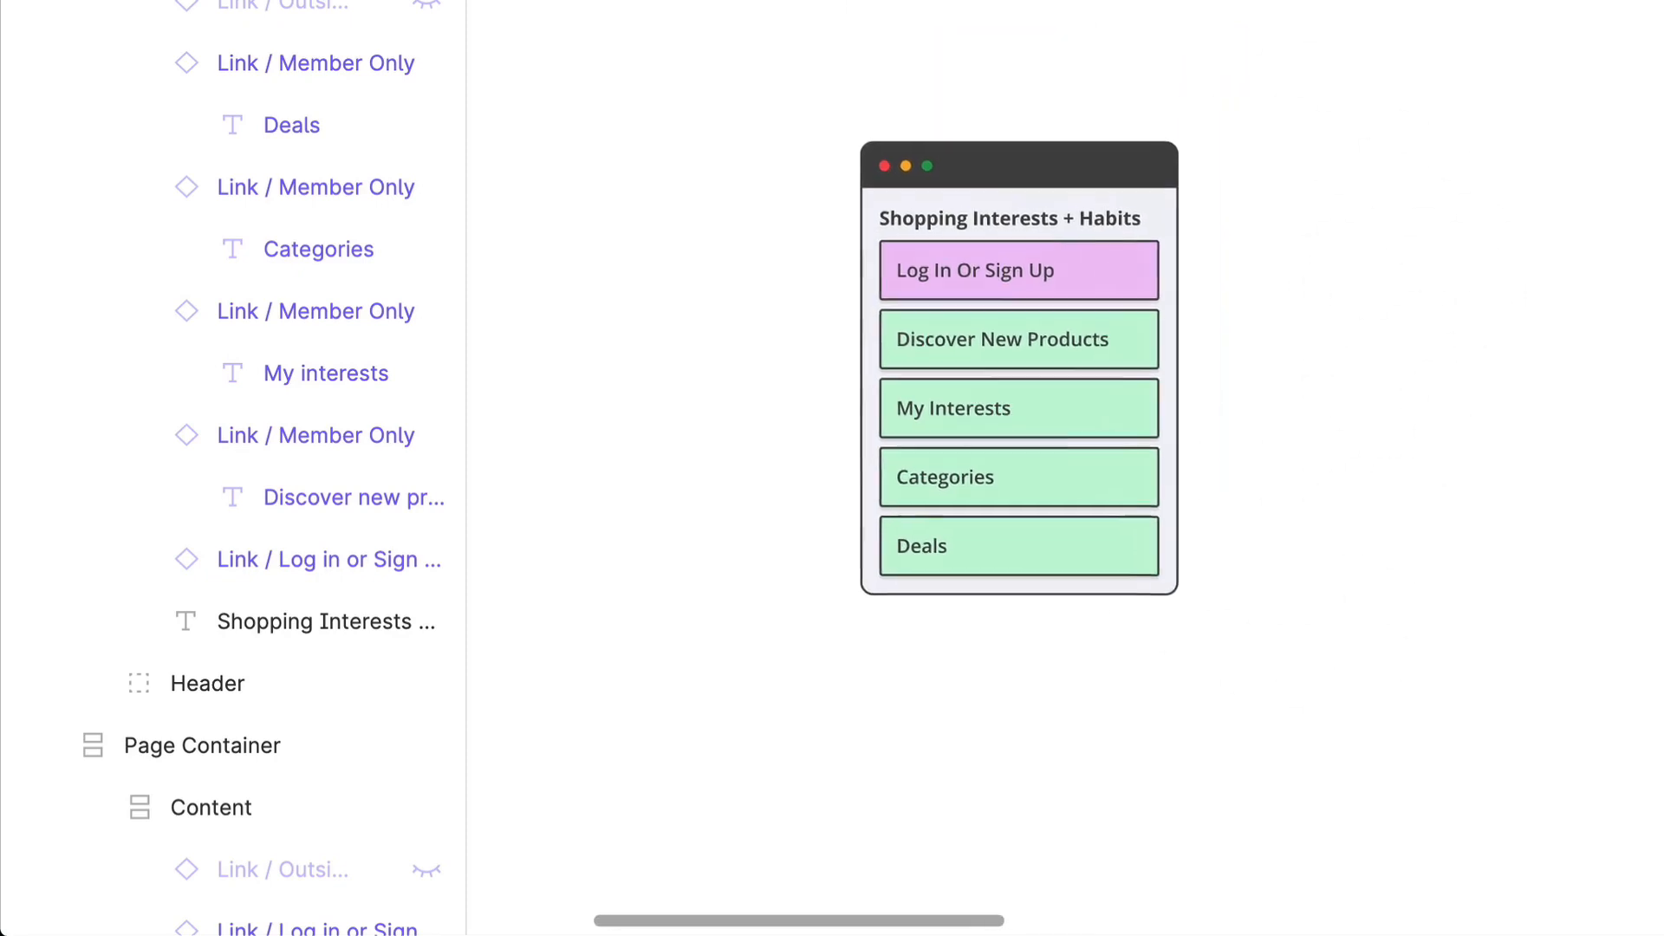
scroll(1523, 289, "up", 1)
scroll(1523, 290, "right", 5)
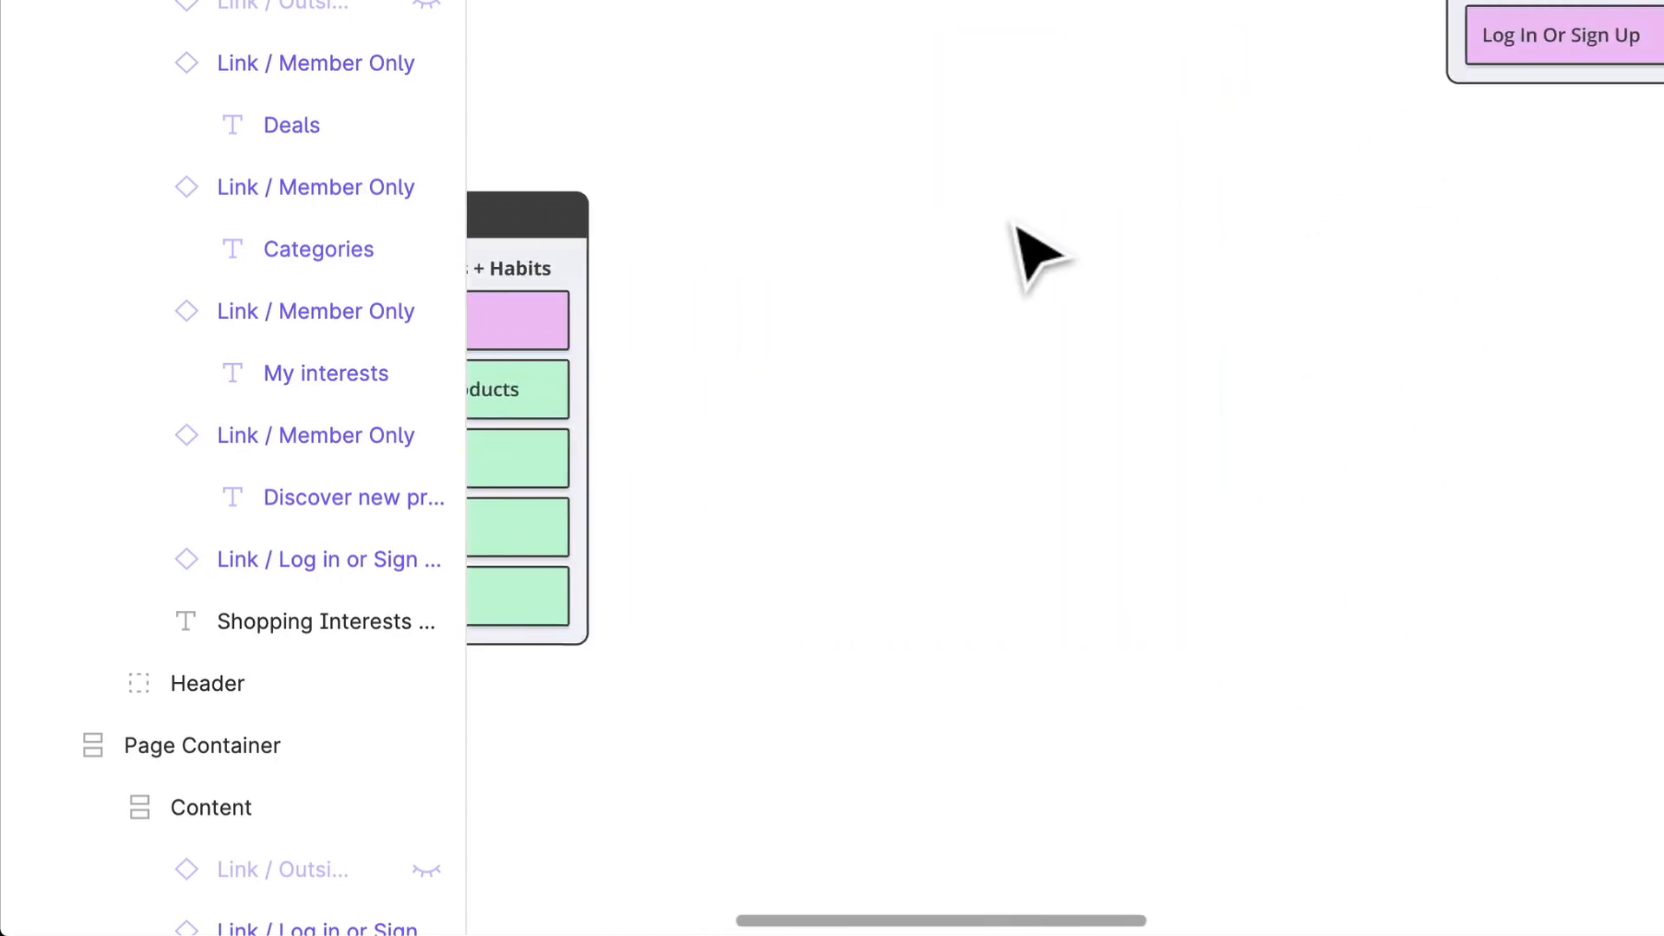
scroll(1013, 224, "left", 3)
left_click_drag(739, 234, 1183, 271)
Step: Change the copied container's title to Categories and delete its Log In Or Sign Up link
double_click(1166, 253)
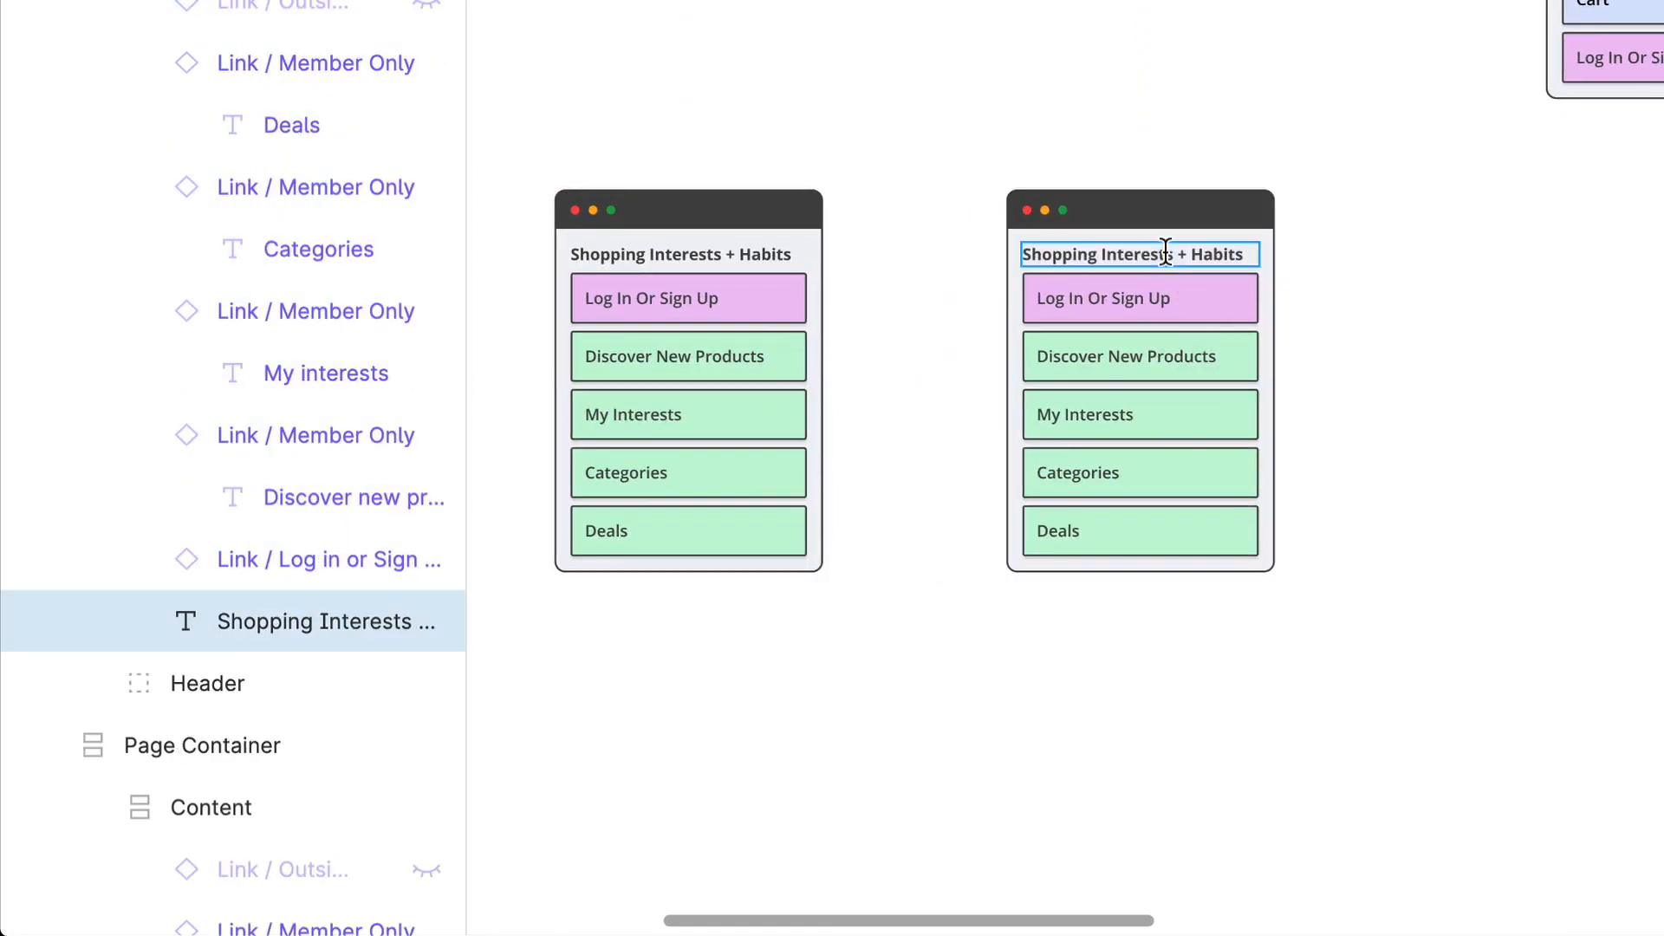
double_click(1183, 254)
type("C")
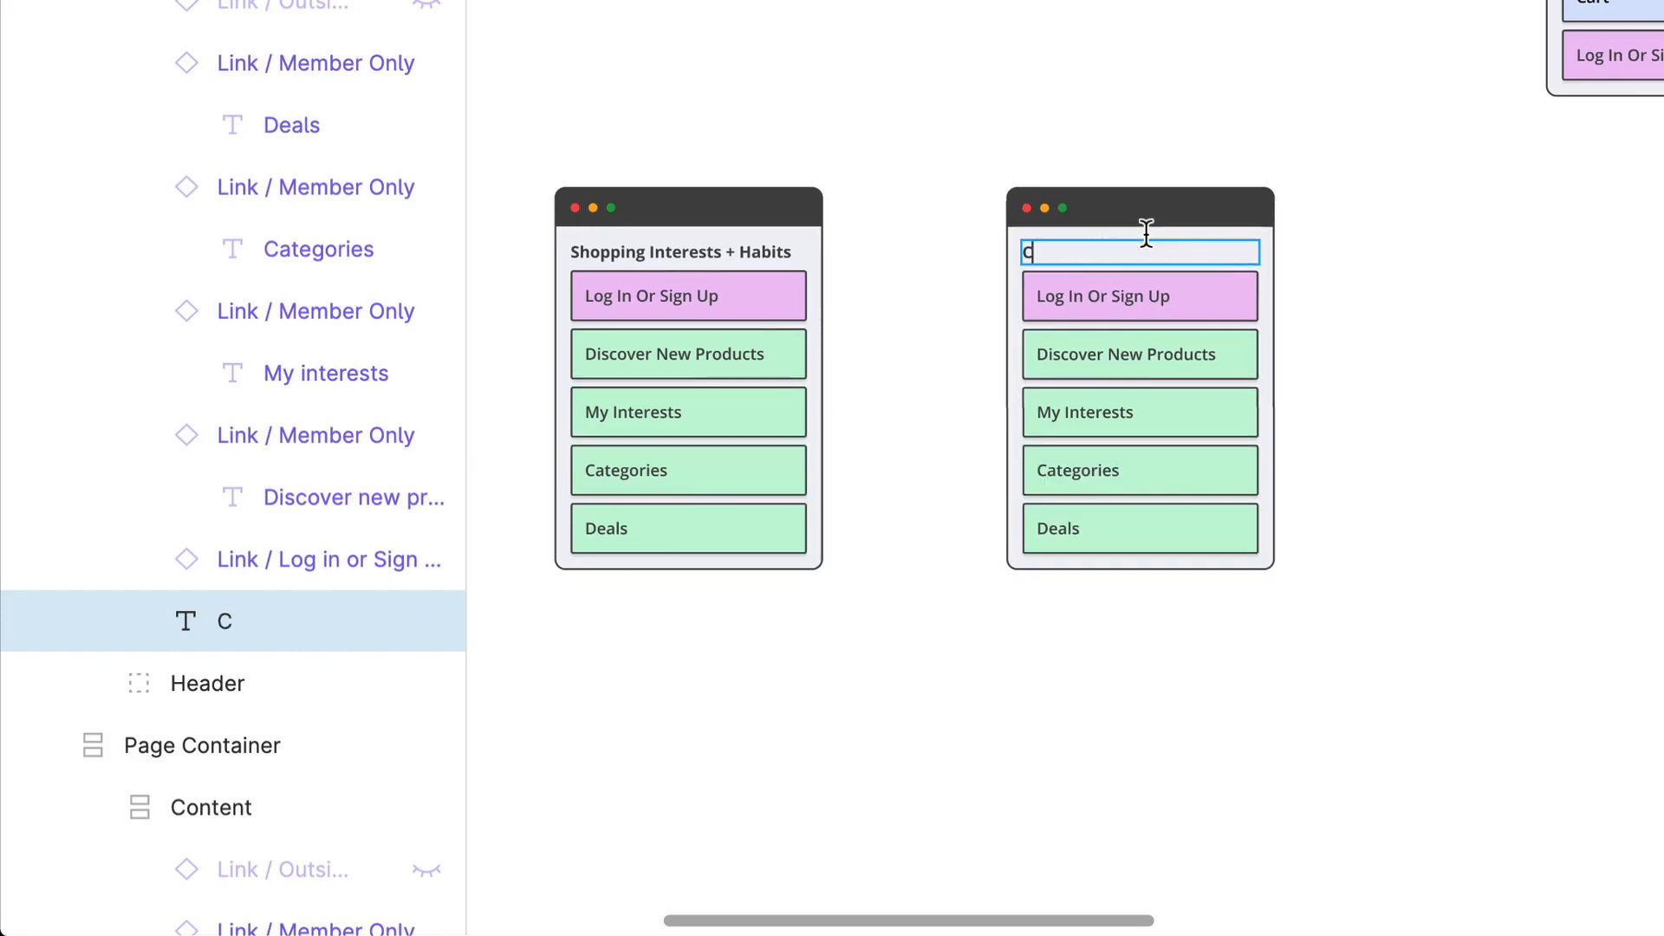
type("ategories")
scroll(1145, 234, "up", 5)
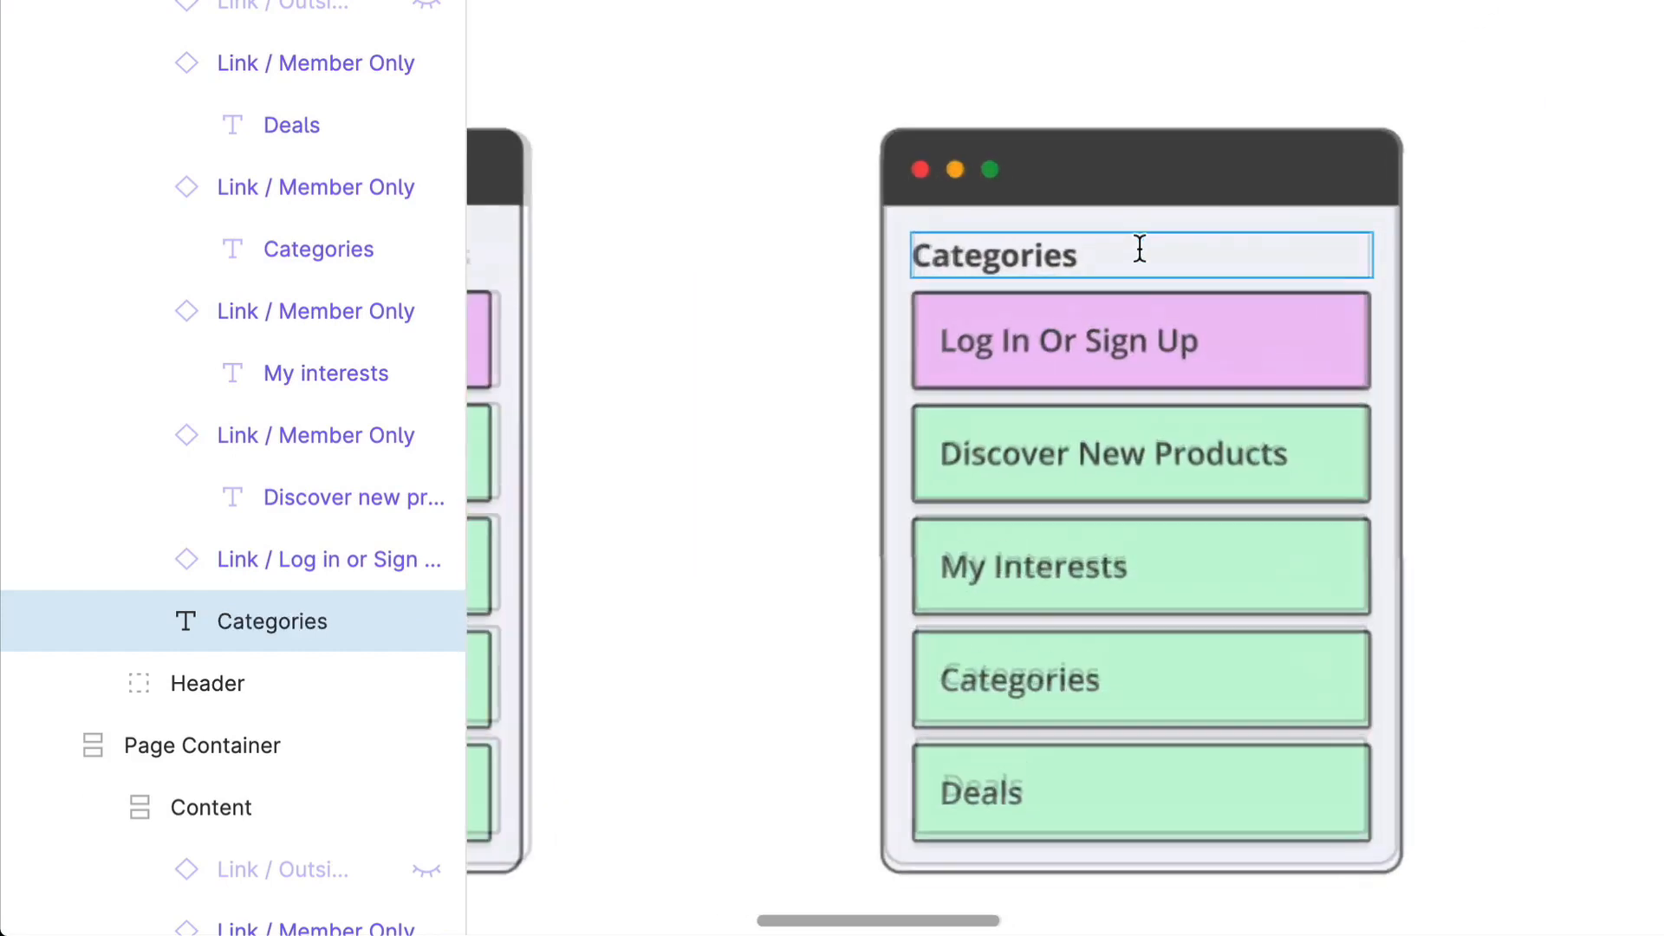
key("Escape")
left_click(1300, 382)
key("Delete")
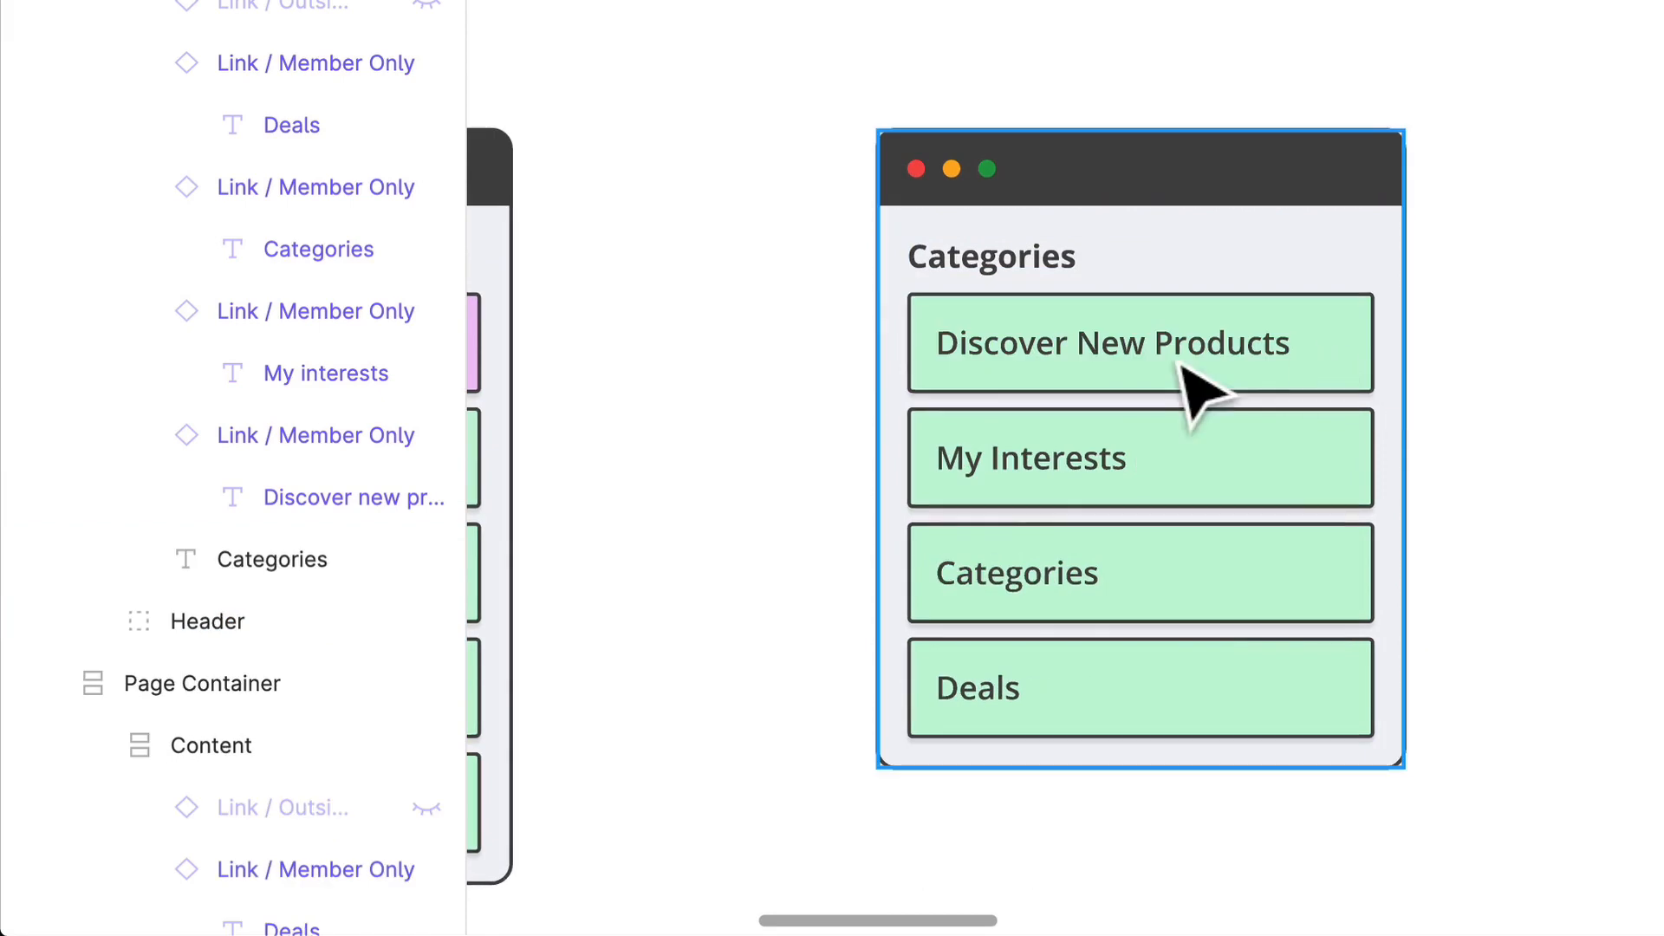
scroll(1205, 381, "down", 2)
left_click(1278, 386)
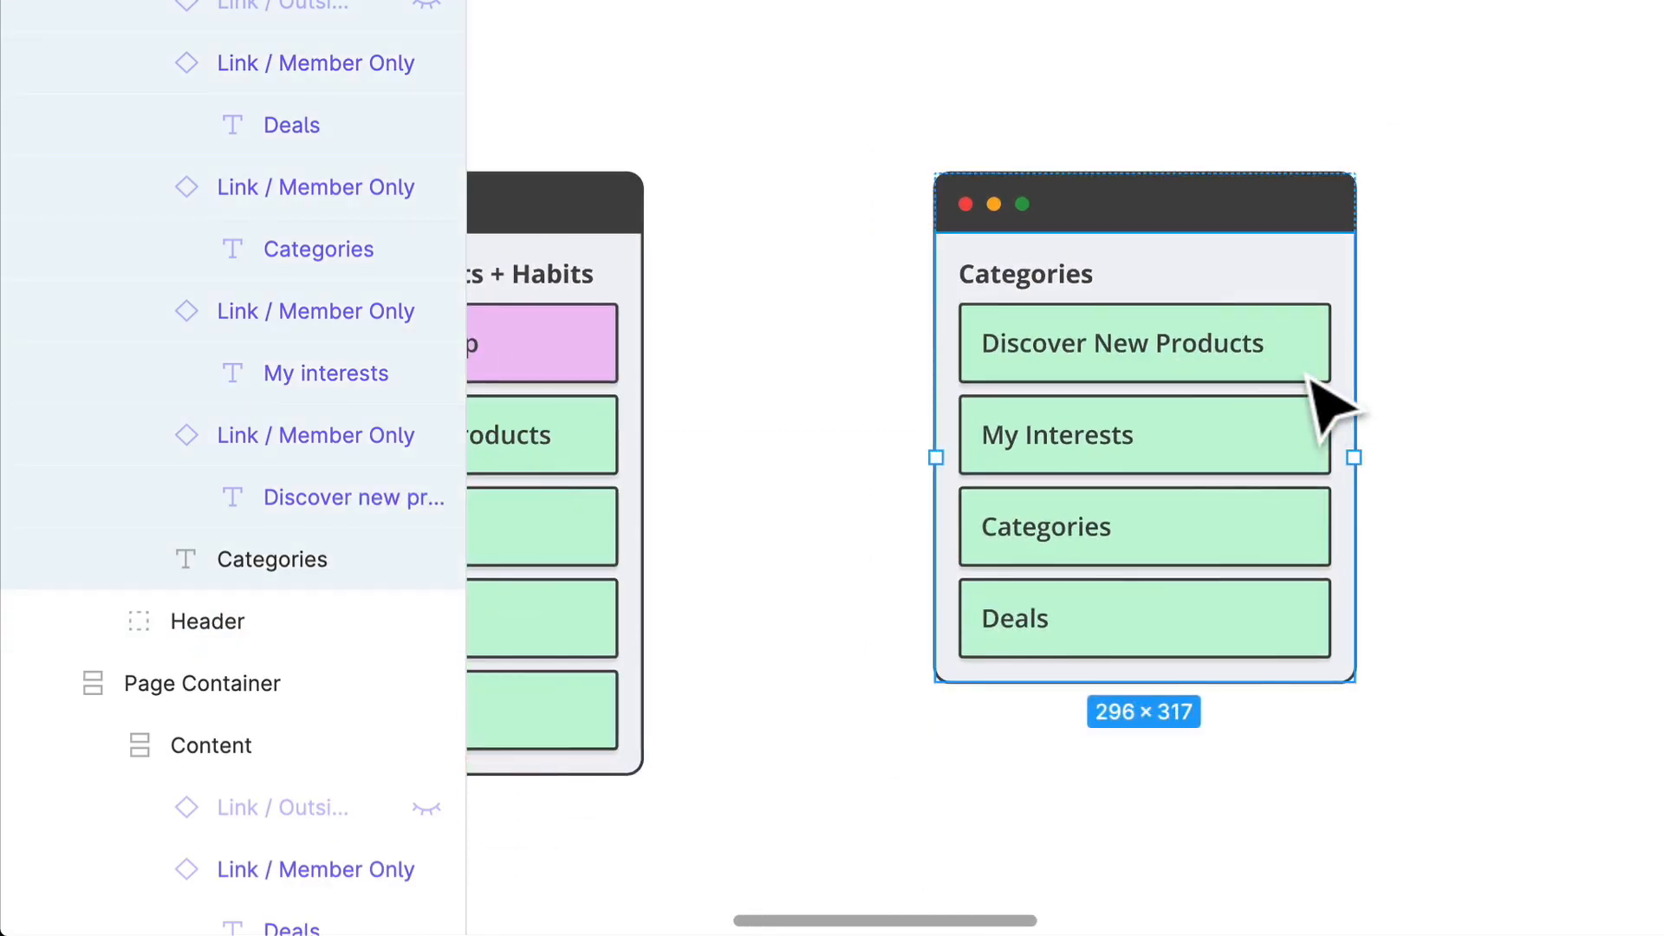
left_click(1311, 369)
left_click(1298, 447)
left_click(1281, 547, "shift")
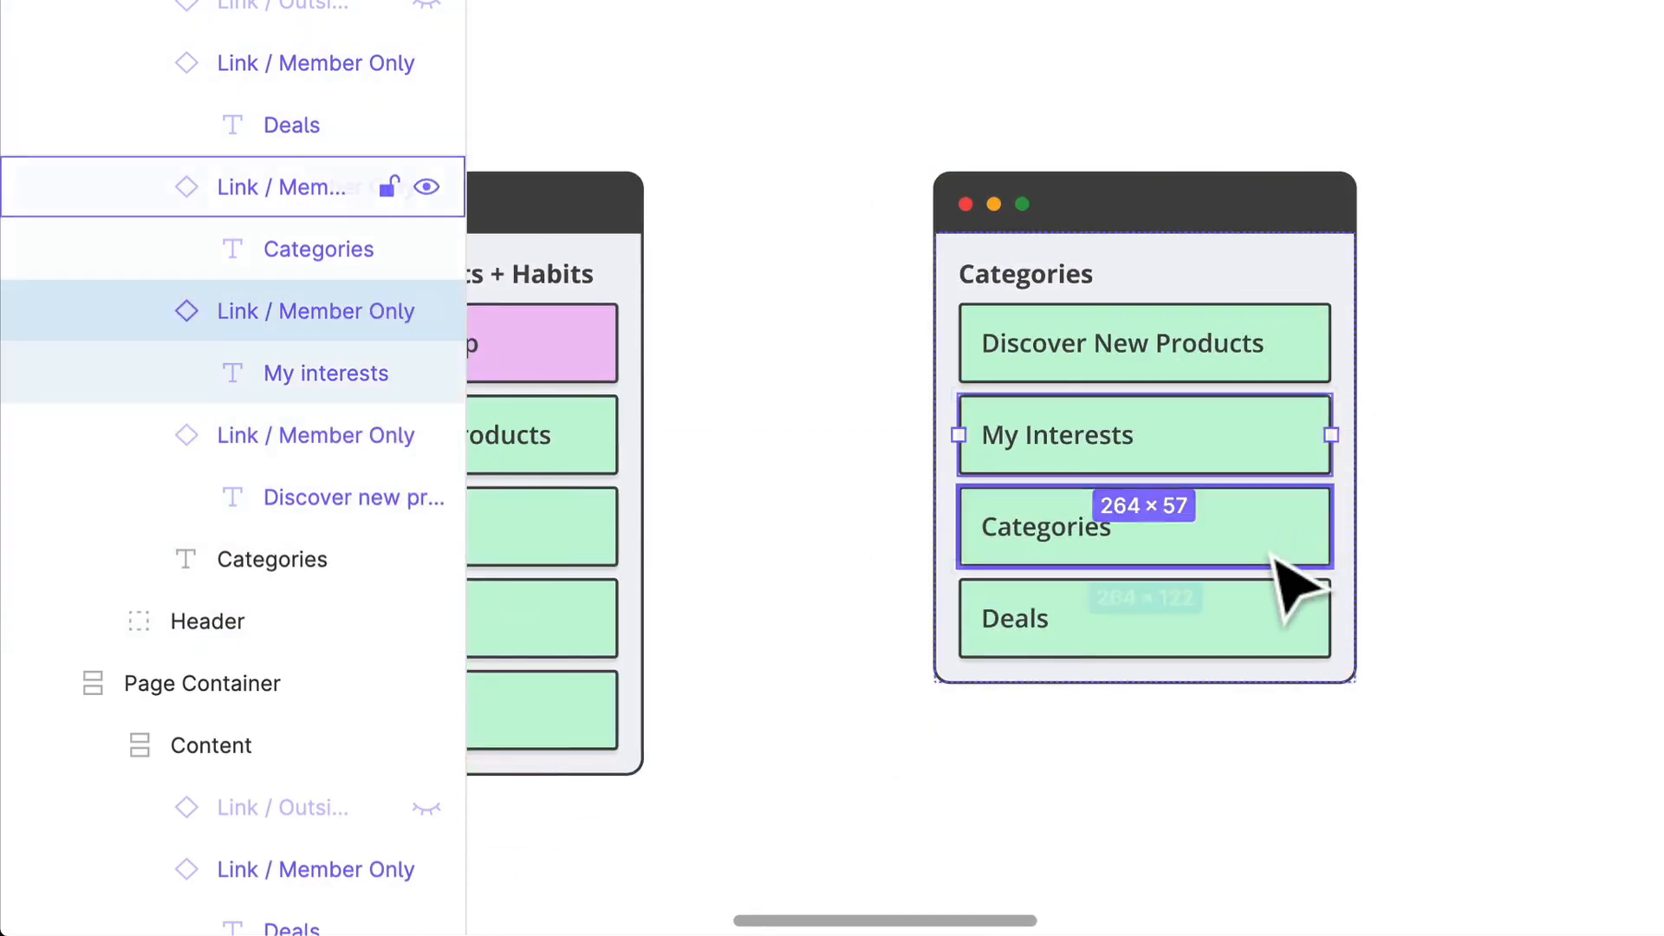
left_click(1289, 633, "shift")
left_click(1289, 373, "shift")
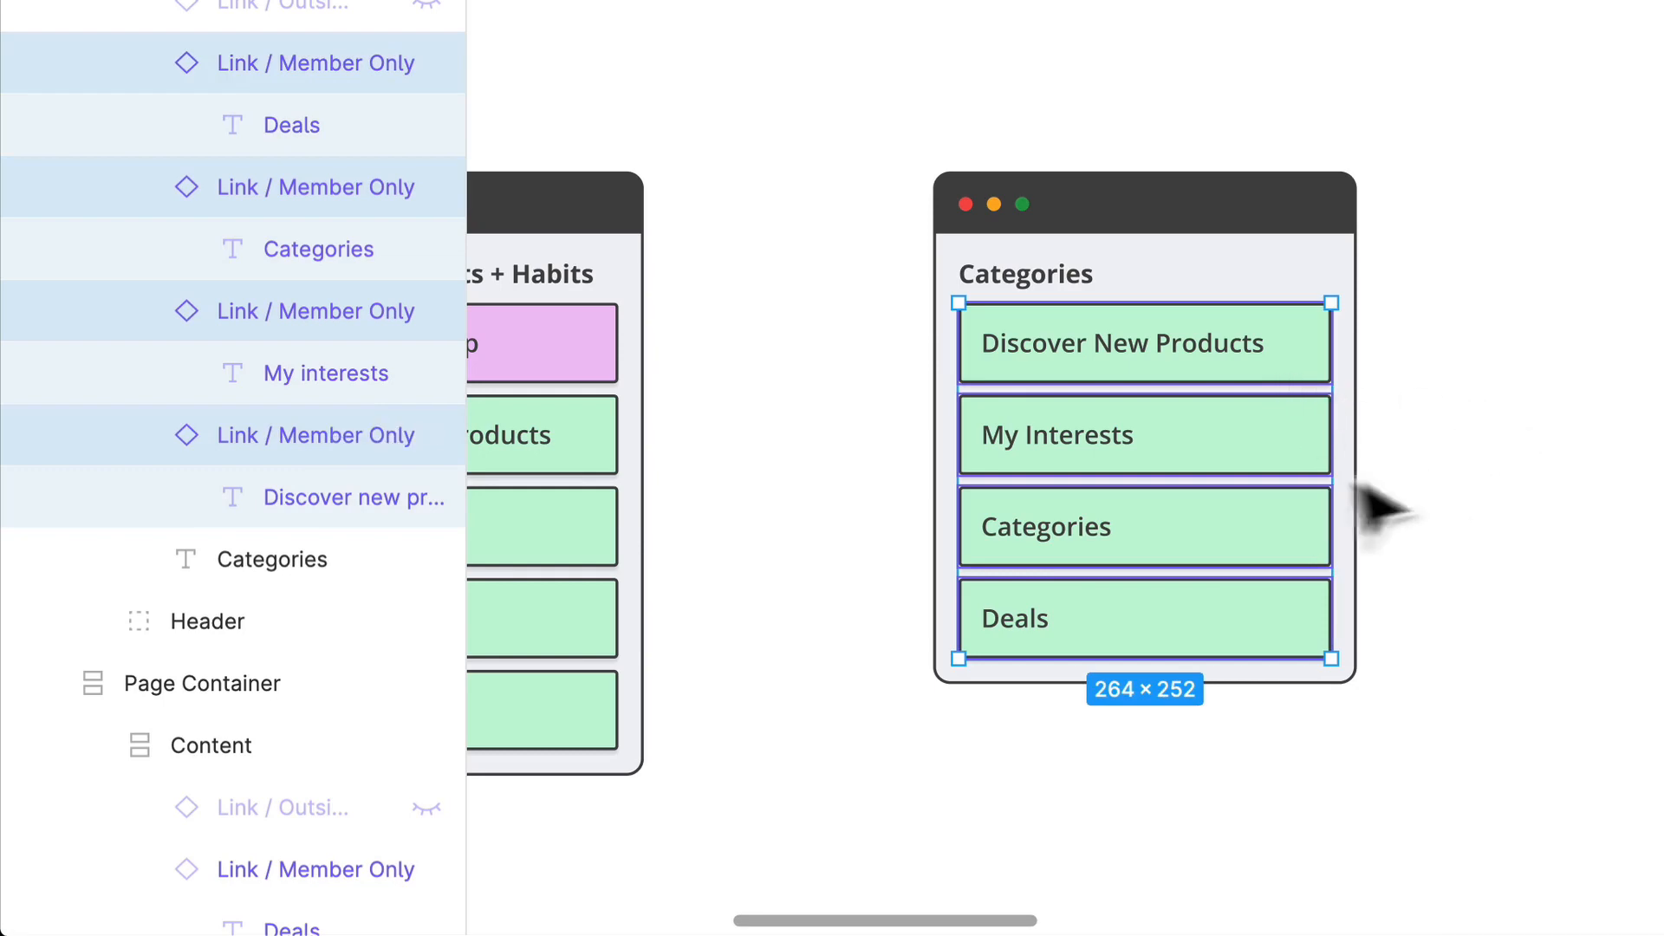
left_click(1397, 450)
Step: Delete the My Interests, Categories and Deals links from the Categories container
left_click(1273, 459, "super")
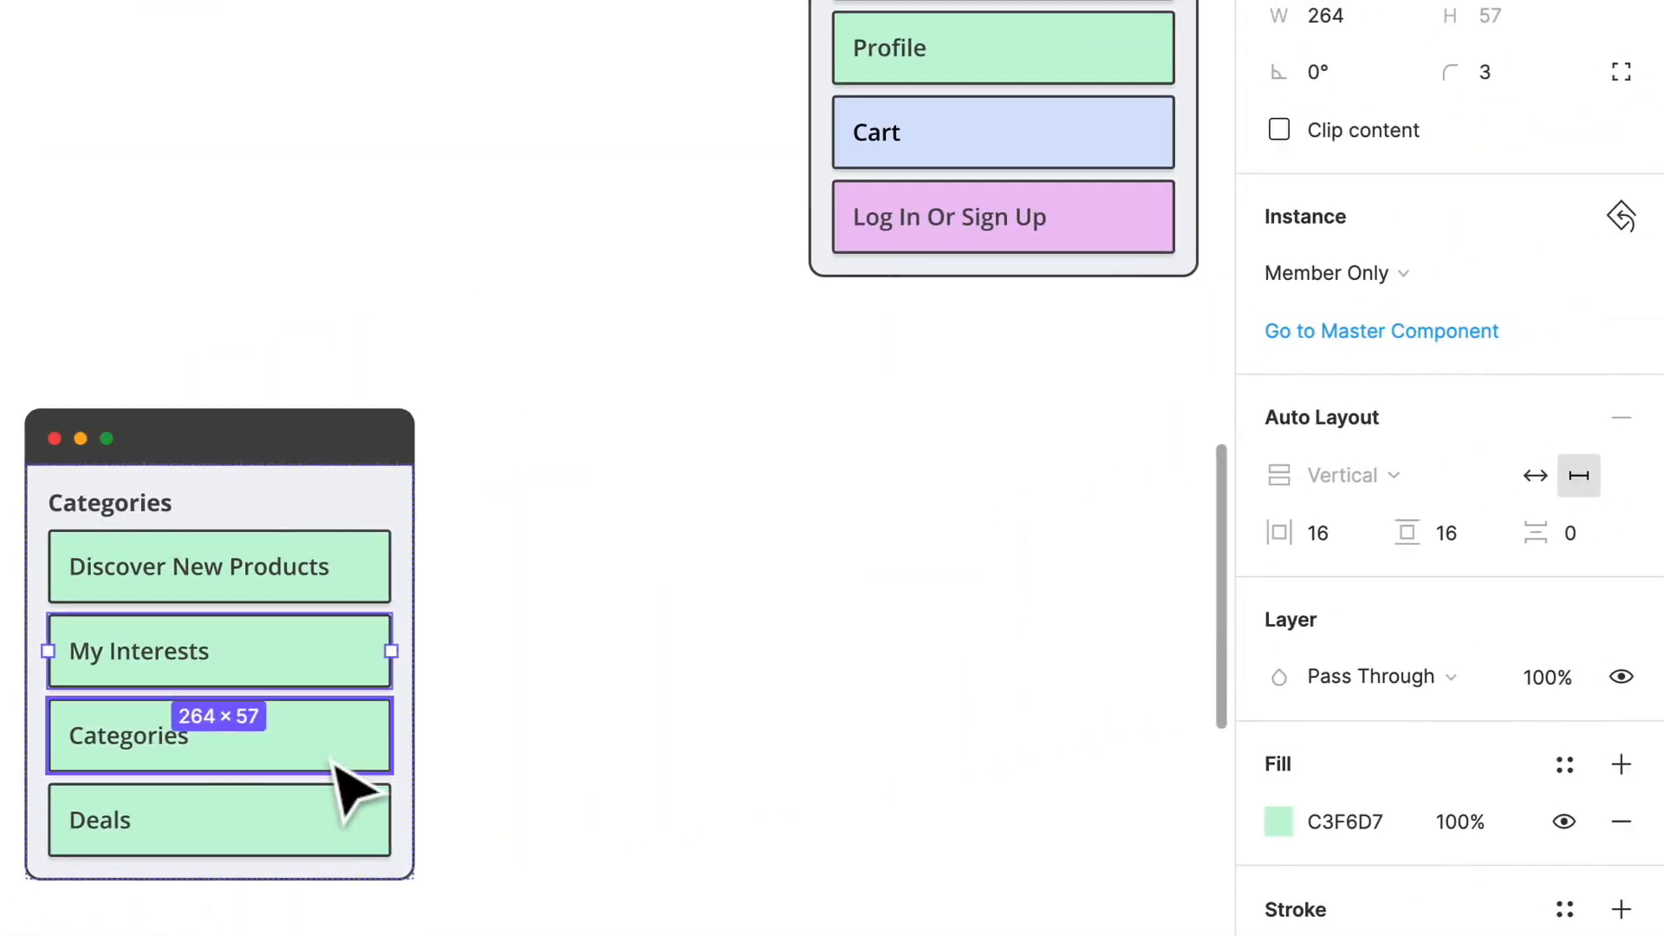
left_click(526, 785, "shift")
key("Delete")
Step: Swap the Discover New Products link in the Categories container to the Public link component
left_click(323, 586)
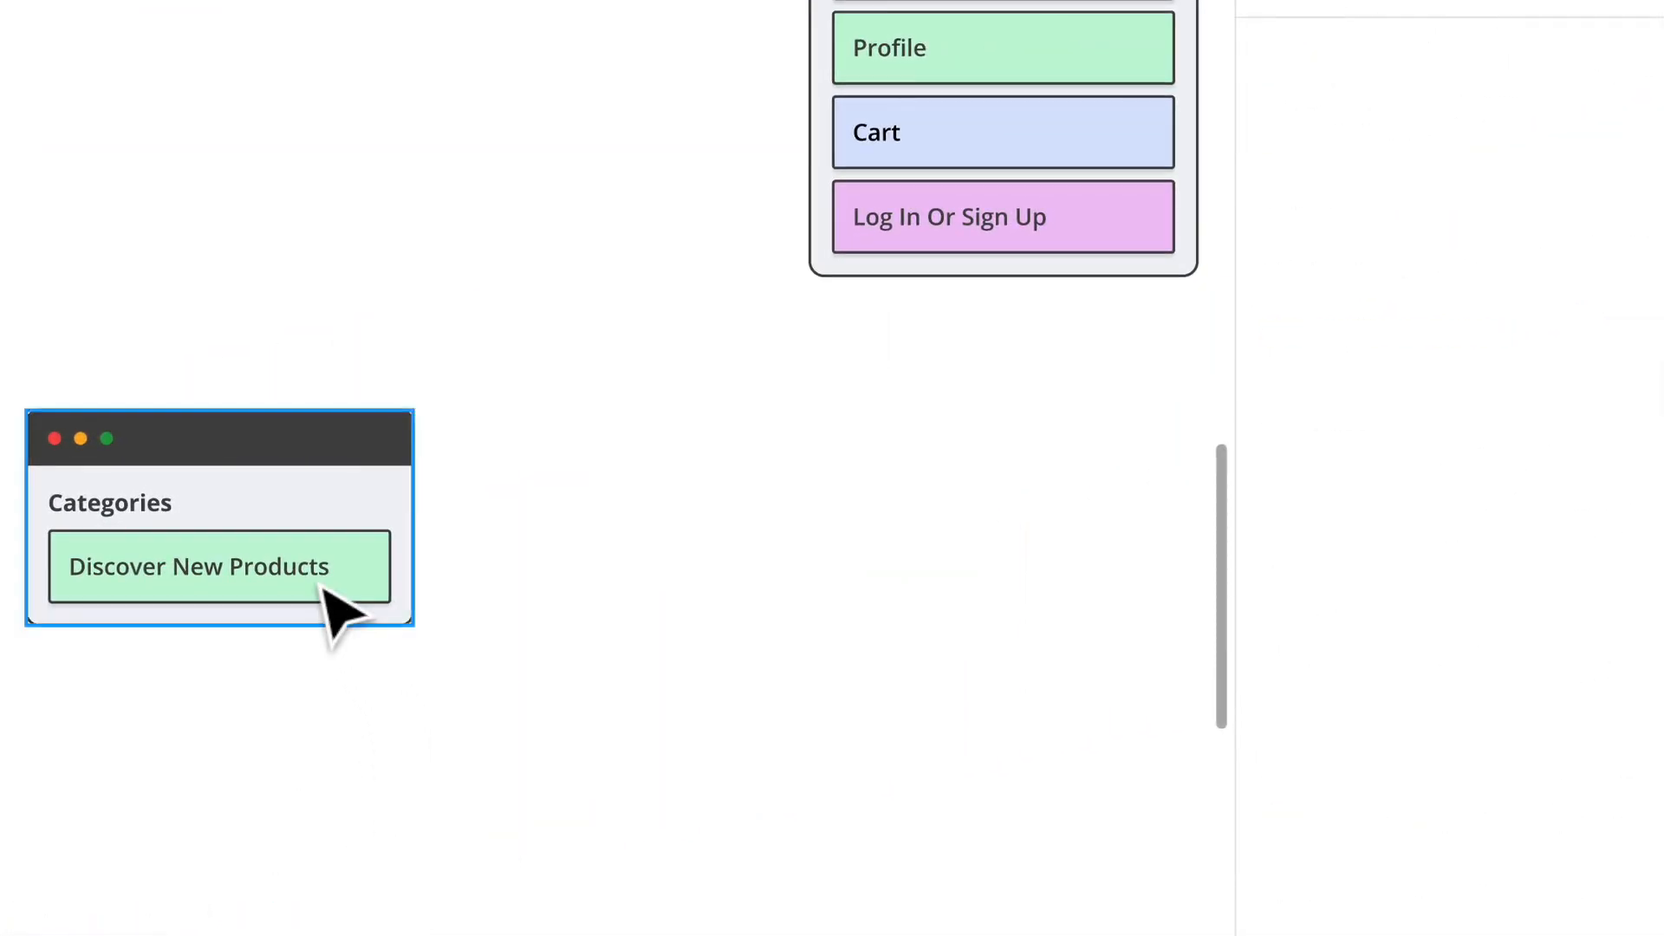
left_click(322, 586)
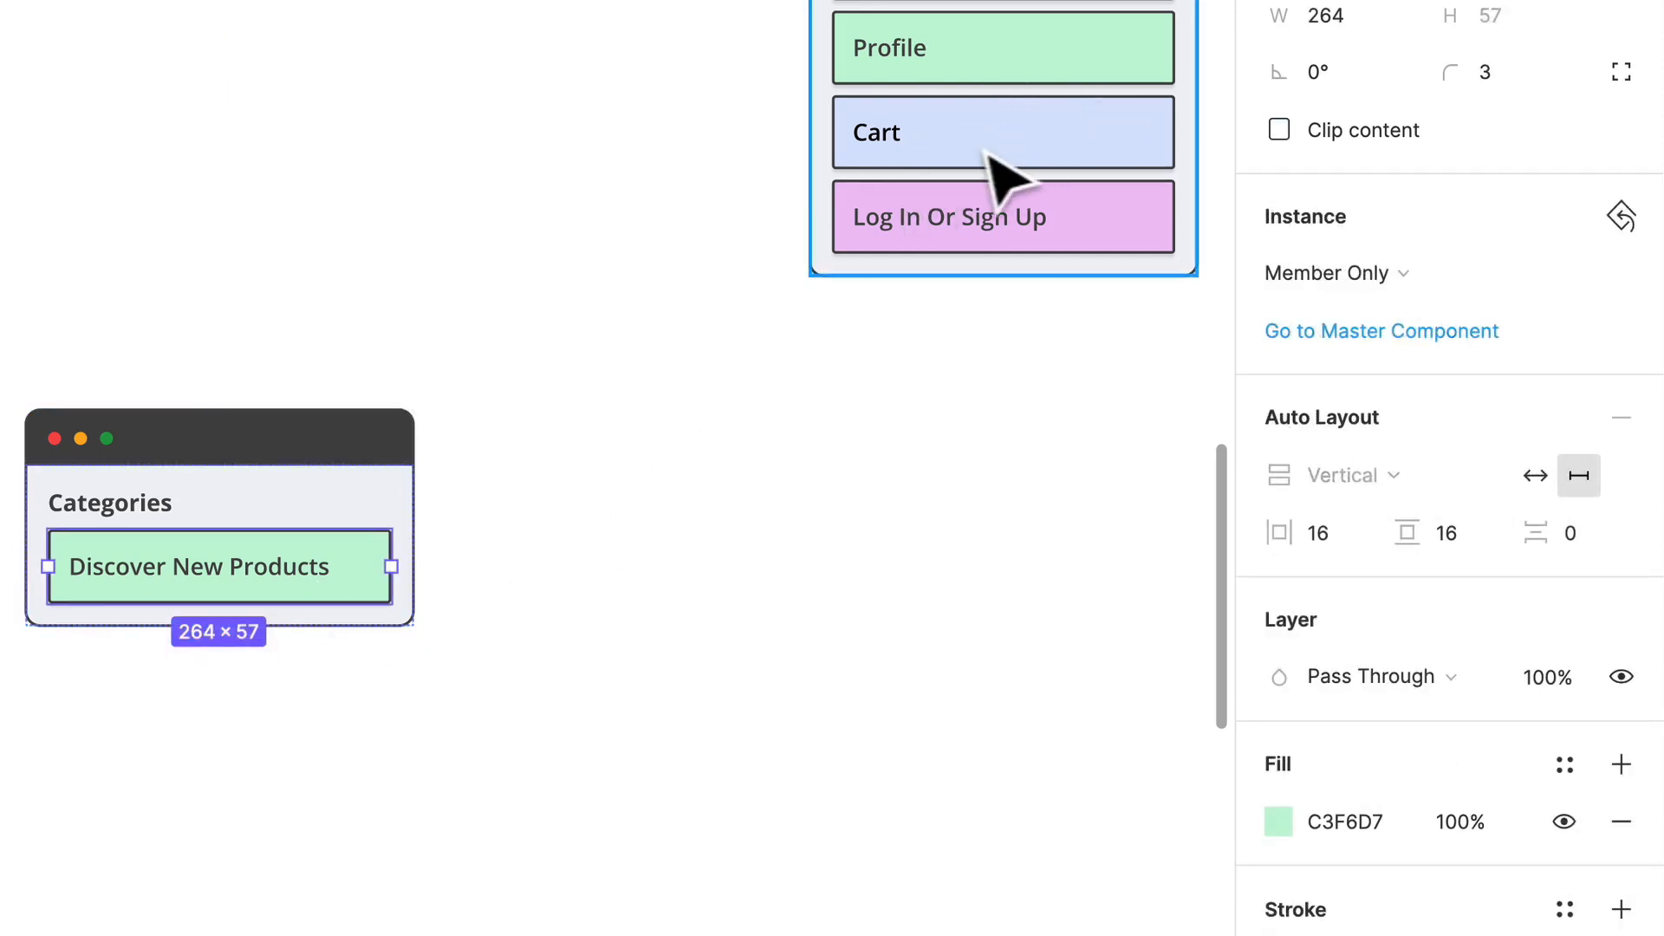
left_click(1430, 280)
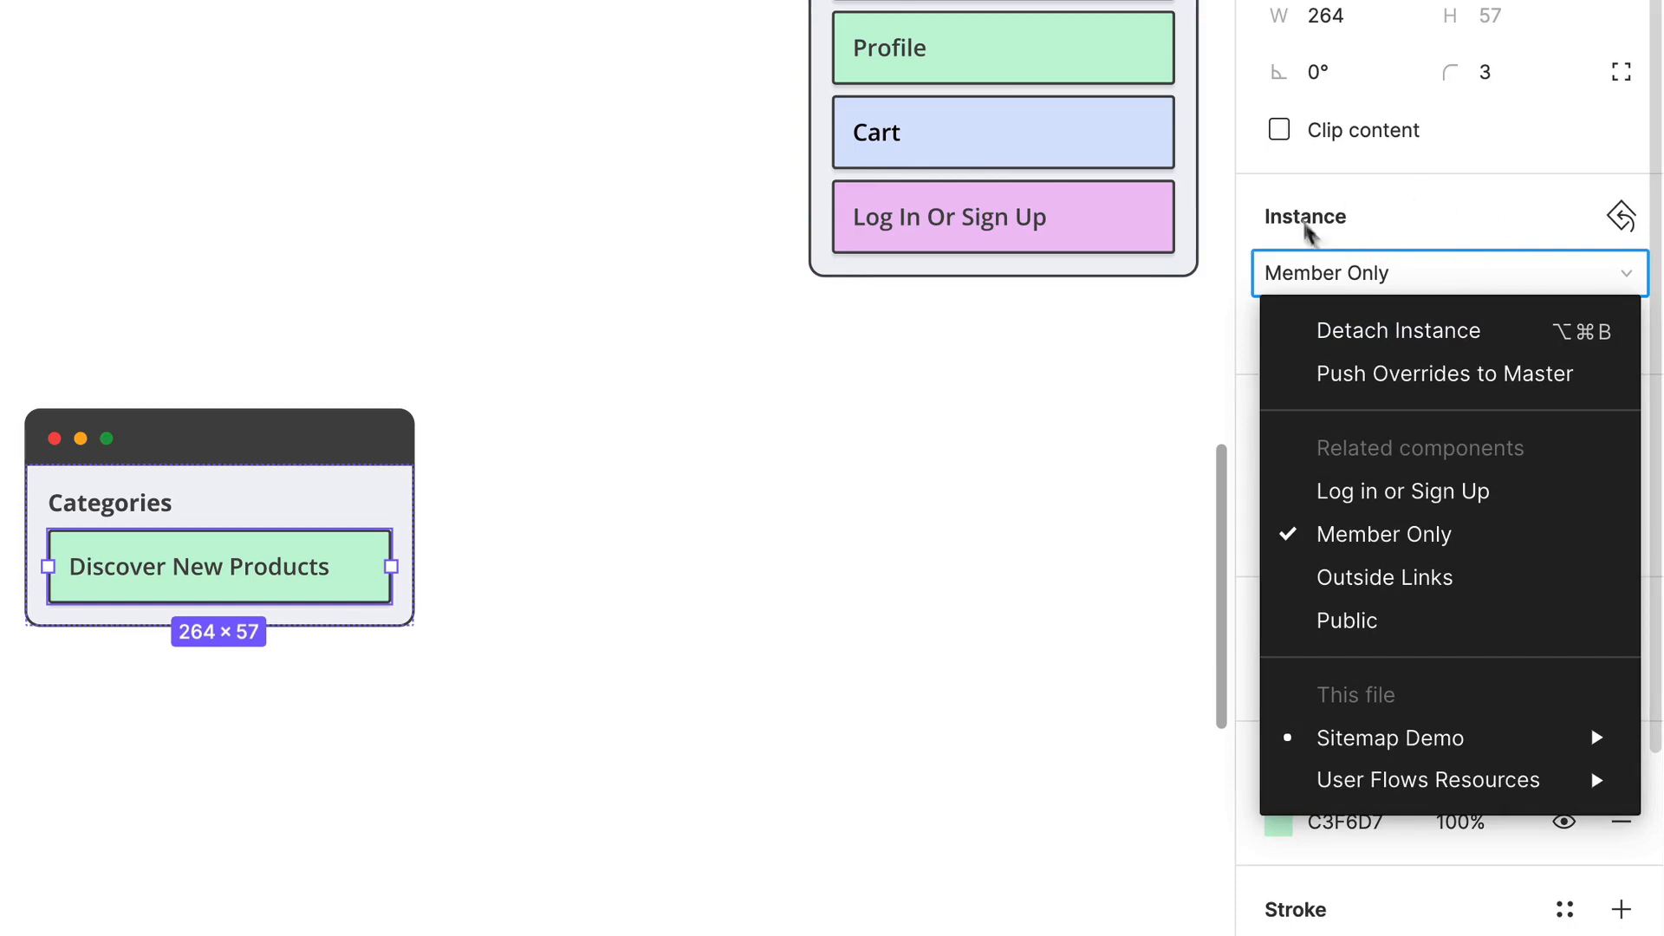
left_click(1392, 628)
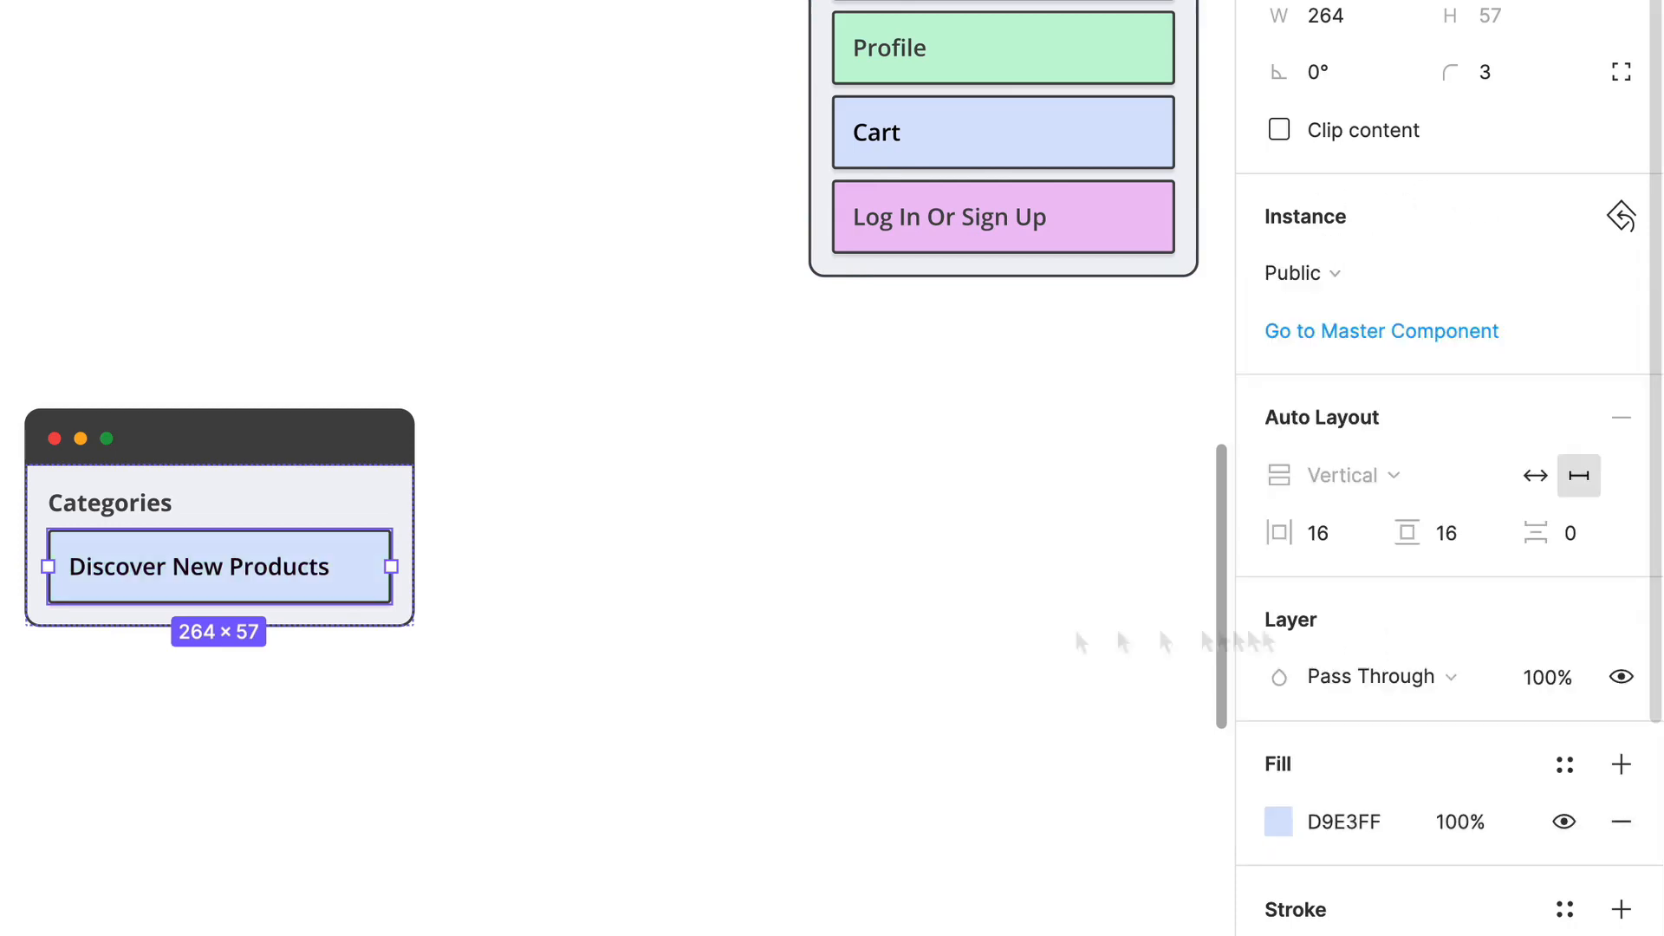
Step: Change the Discover New Products link text to Trending Items in the Categories container
double_click(209, 567)
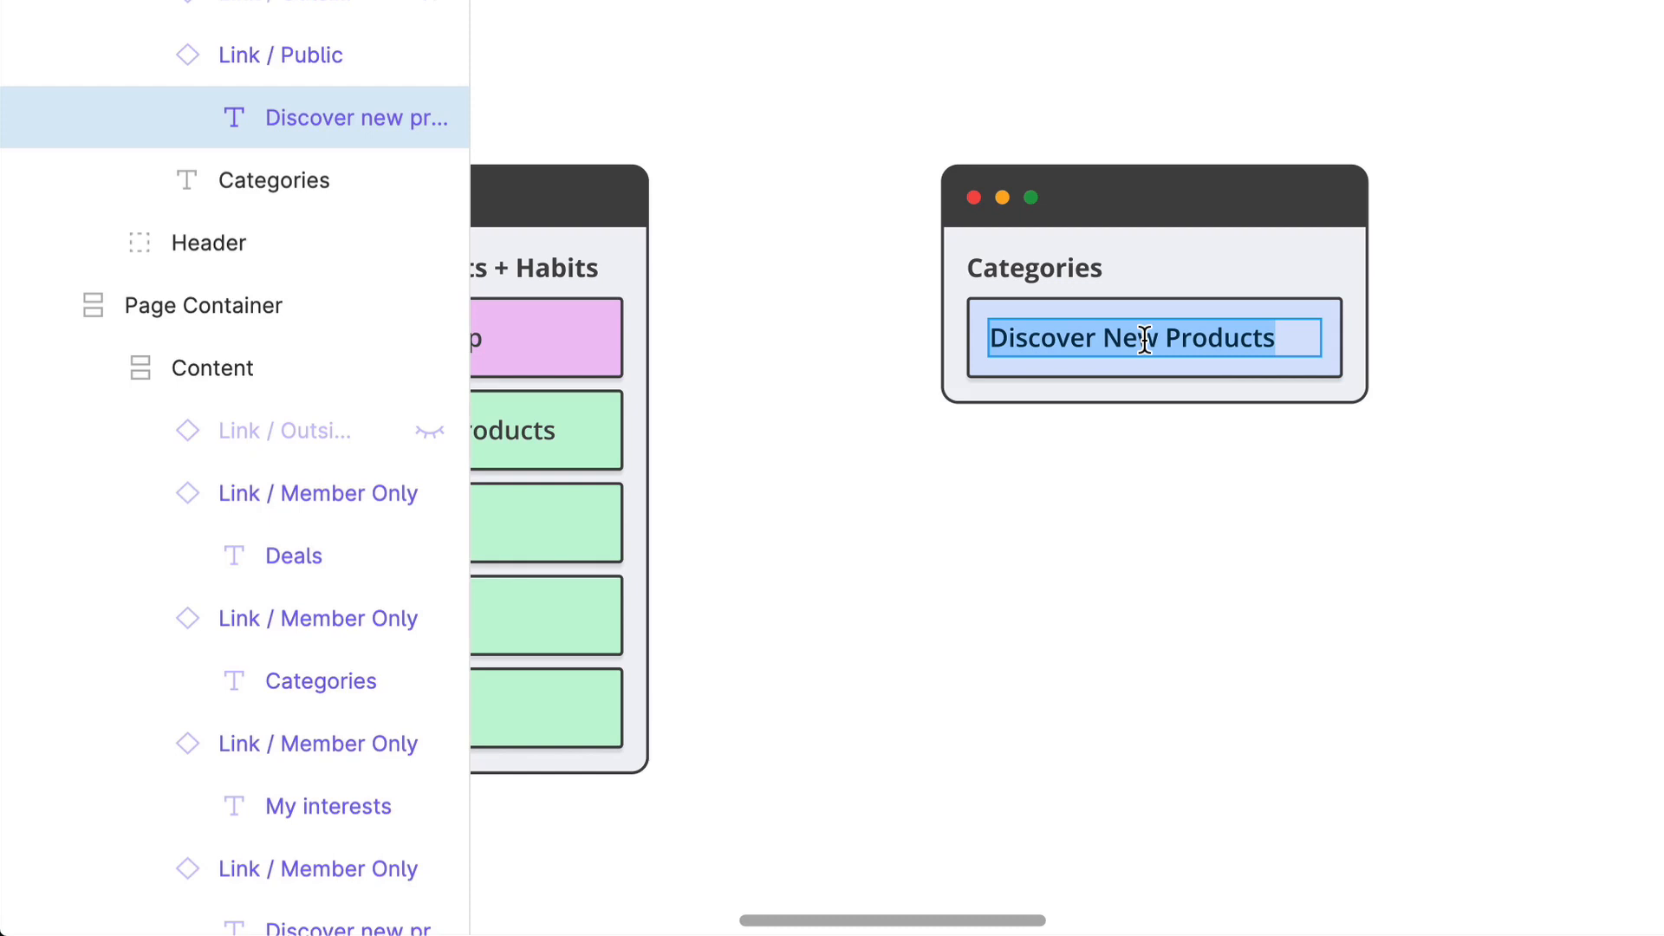
type("T")
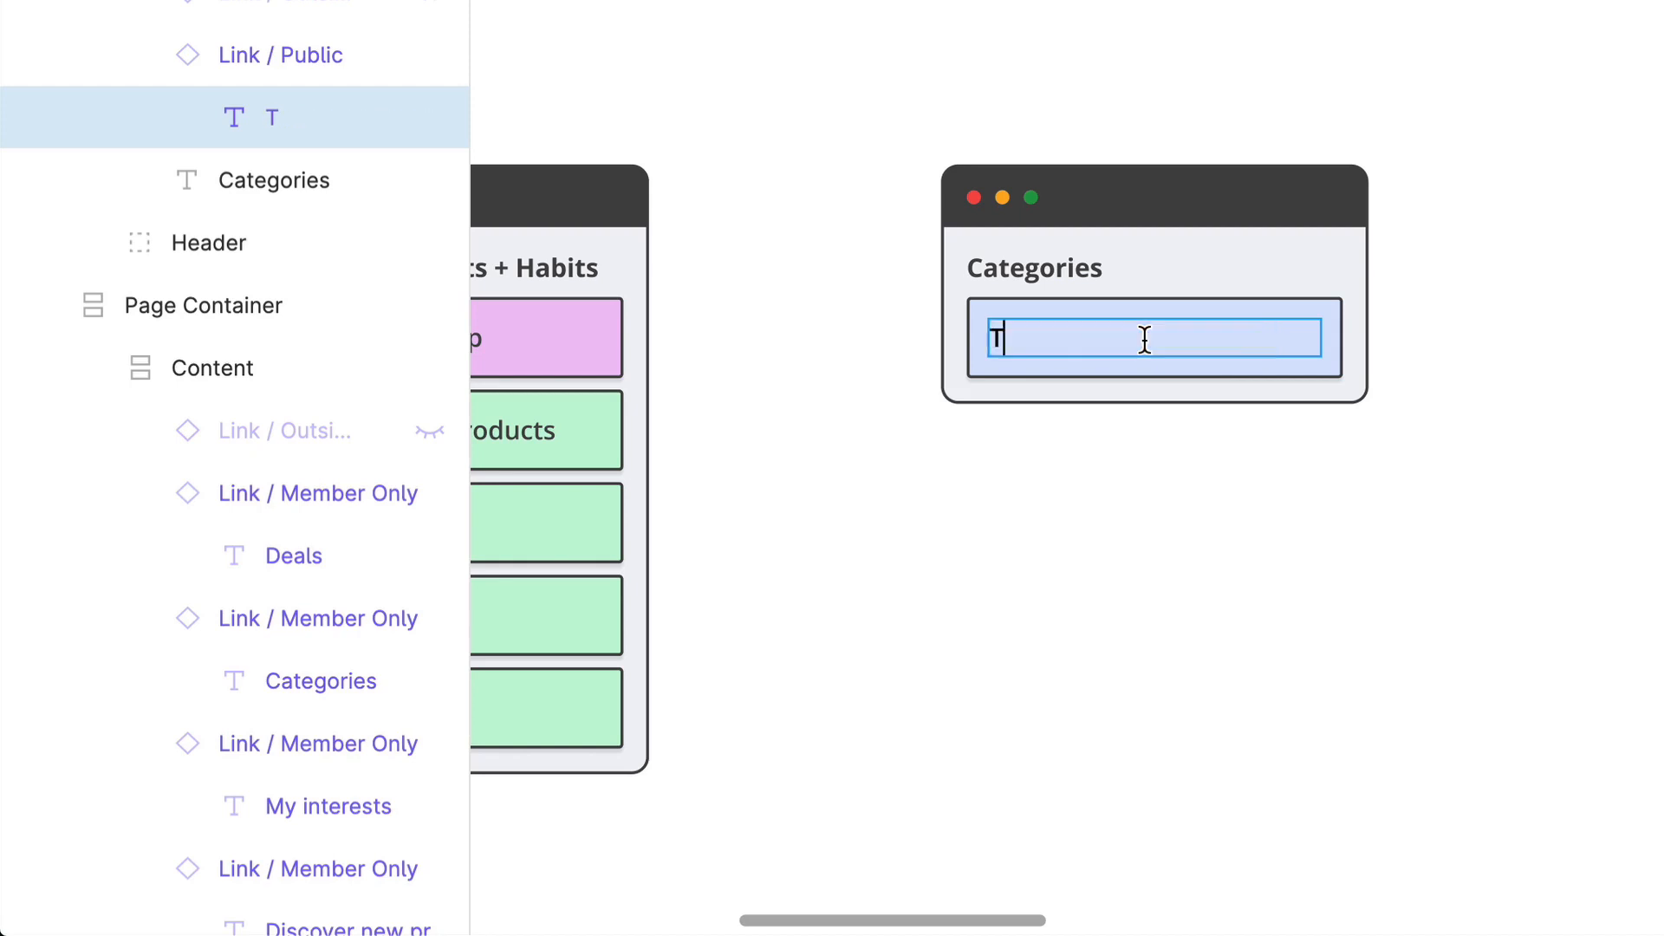
type("rending I")
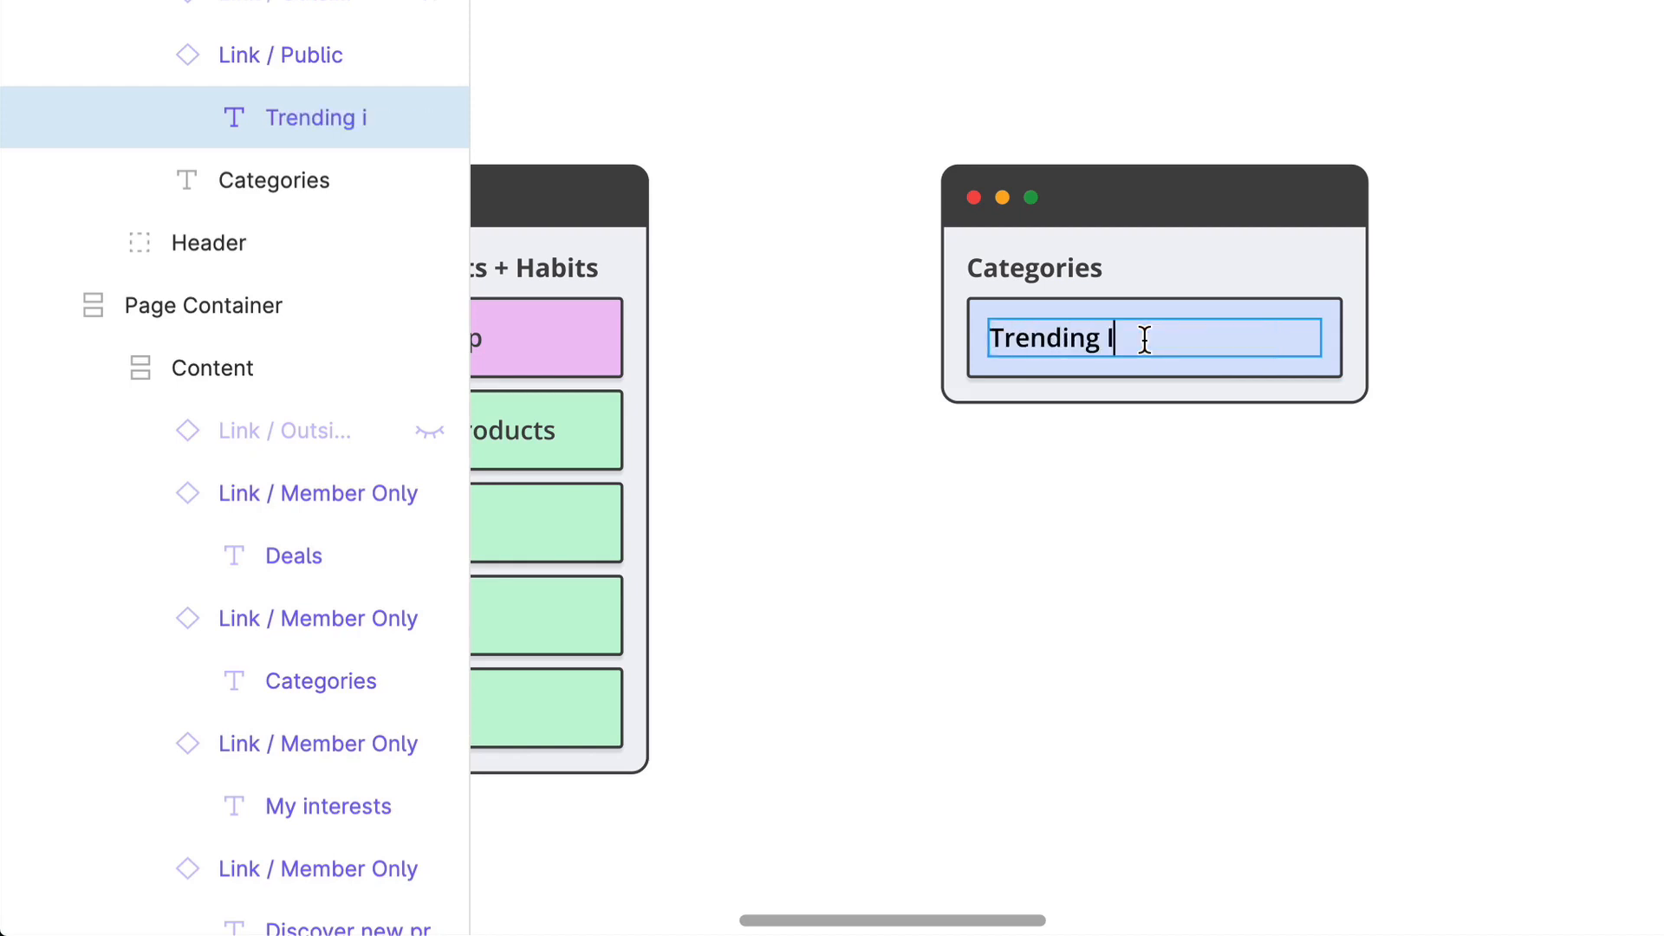
type("tems")
key("Escape")
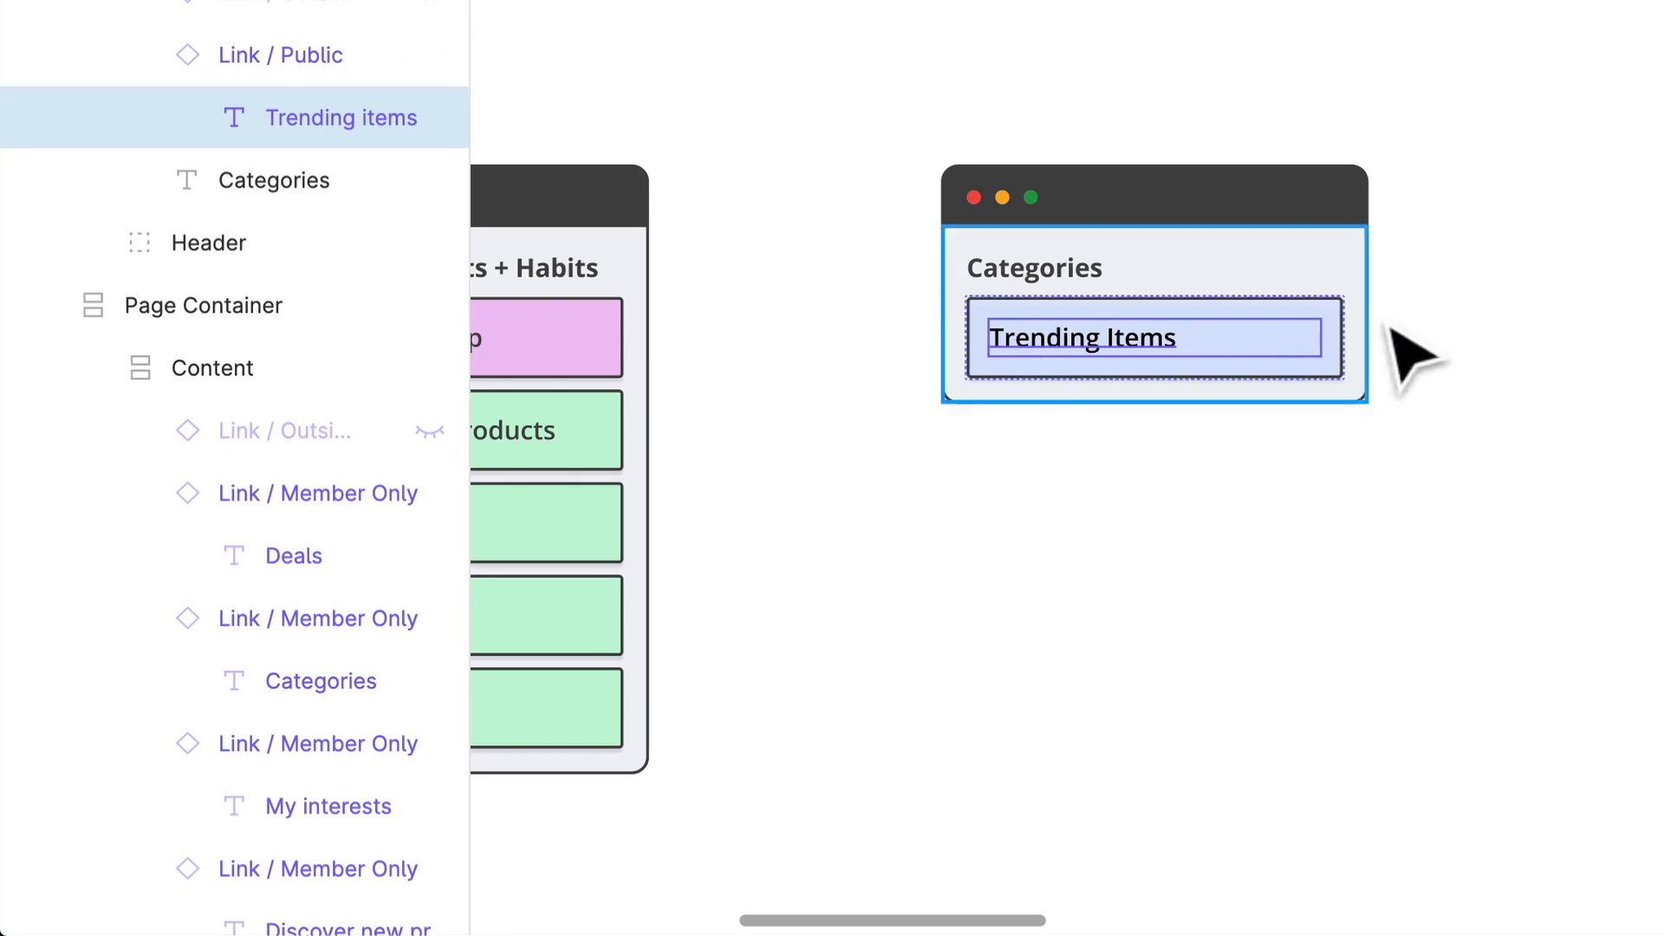
Step: Copy the Trending Items link and paste four duplicates of it into the Categories container
left_click(1289, 376)
left_click(1297, 368)
key("super+v")
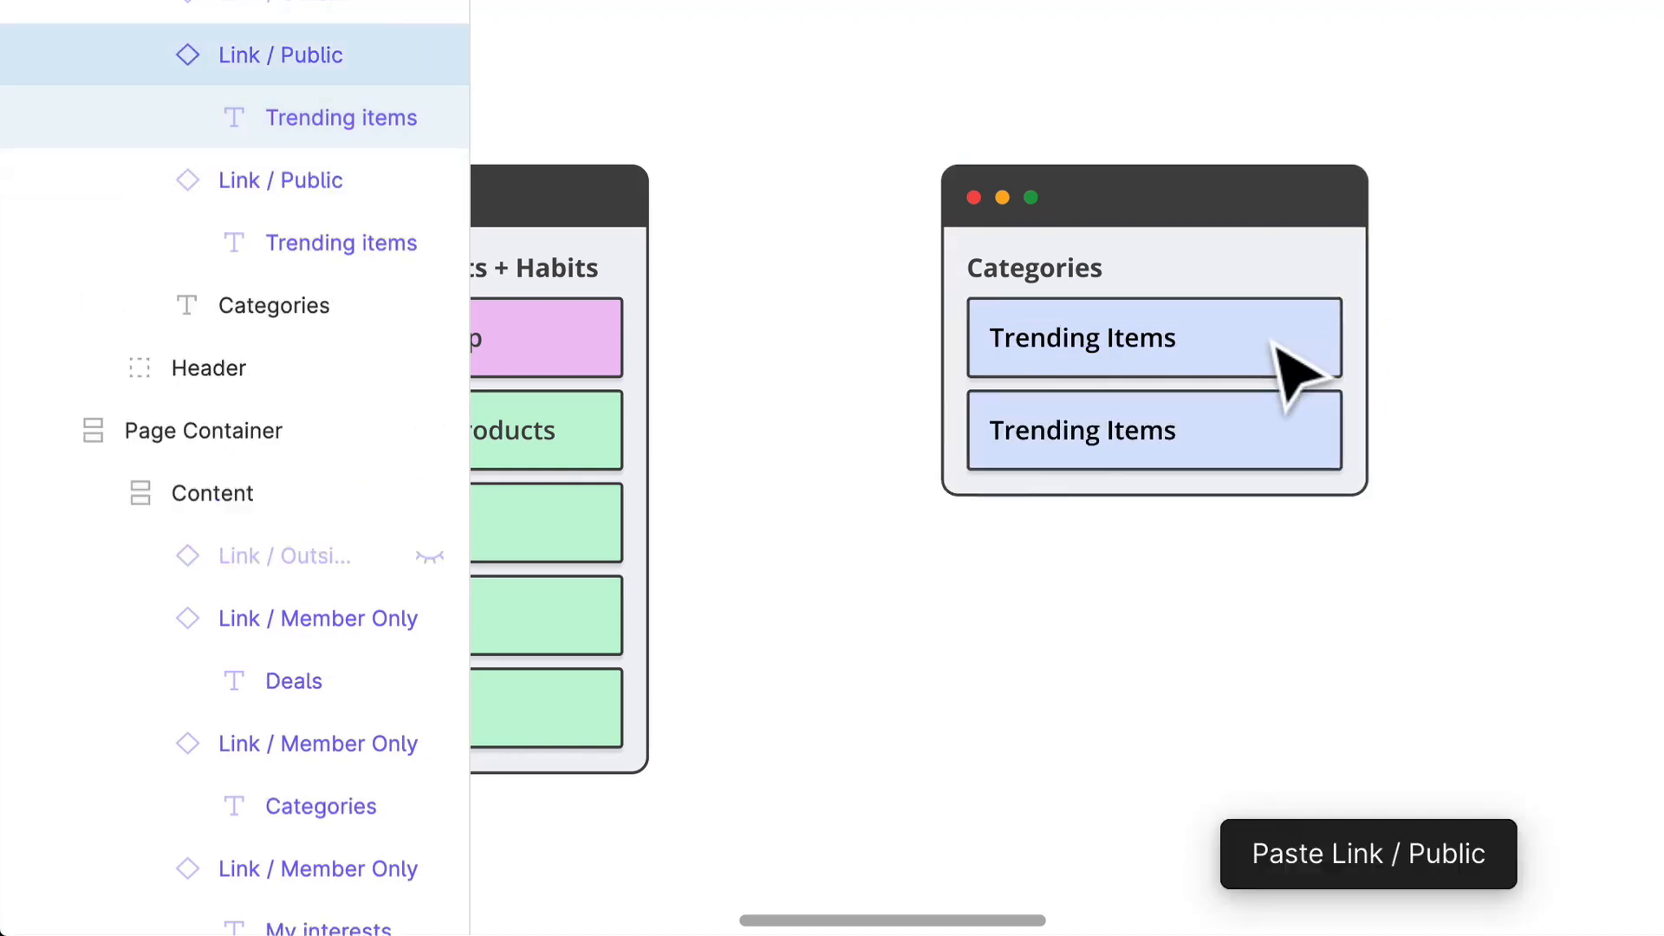
key("super+v")
key("super+v")
key("super+v")
Step: Change the second Trending Items link in the Categories container to Most Popular Categories
left_click(1129, 455)
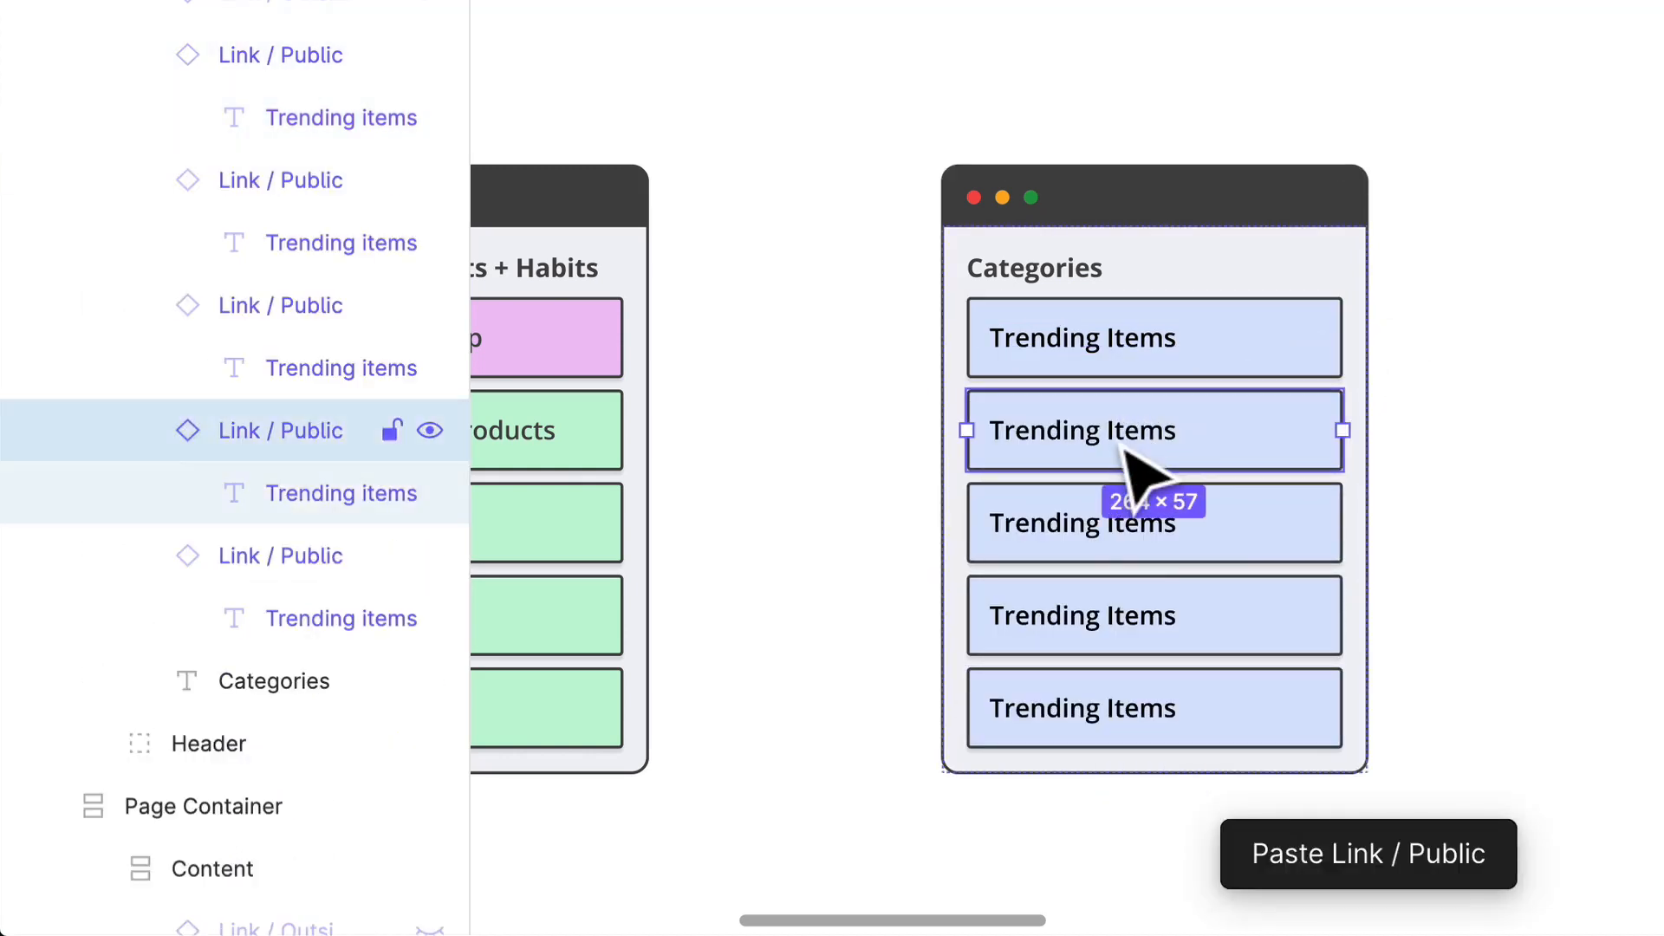
double_click(1108, 431)
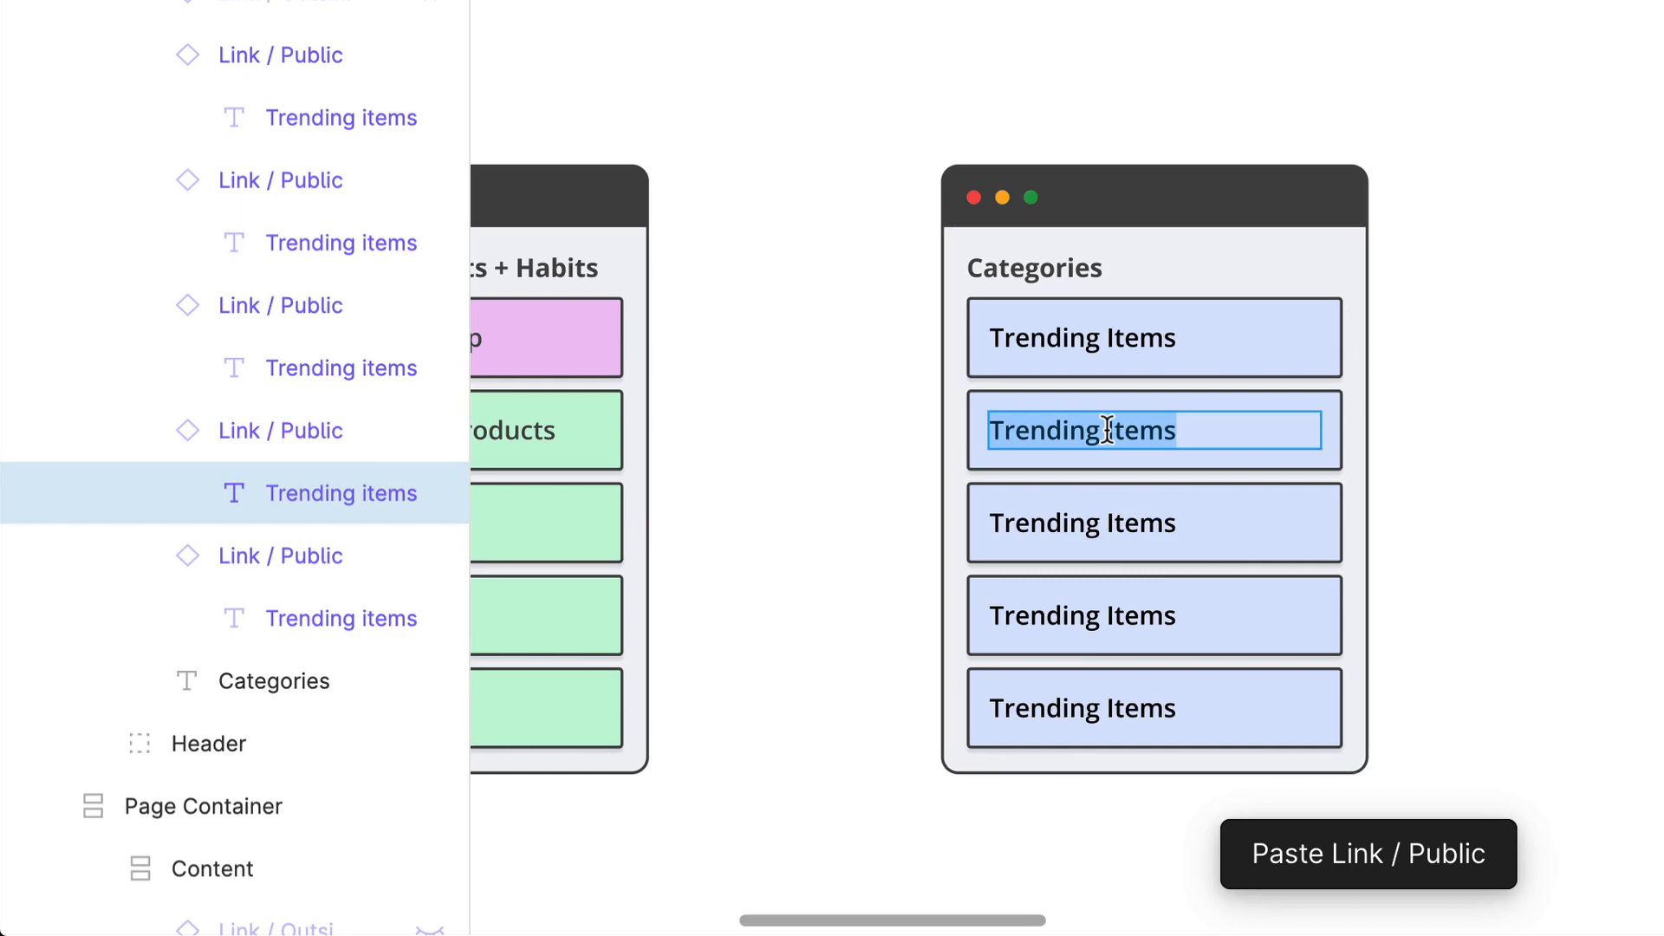
type("N")
key("BackSpace")
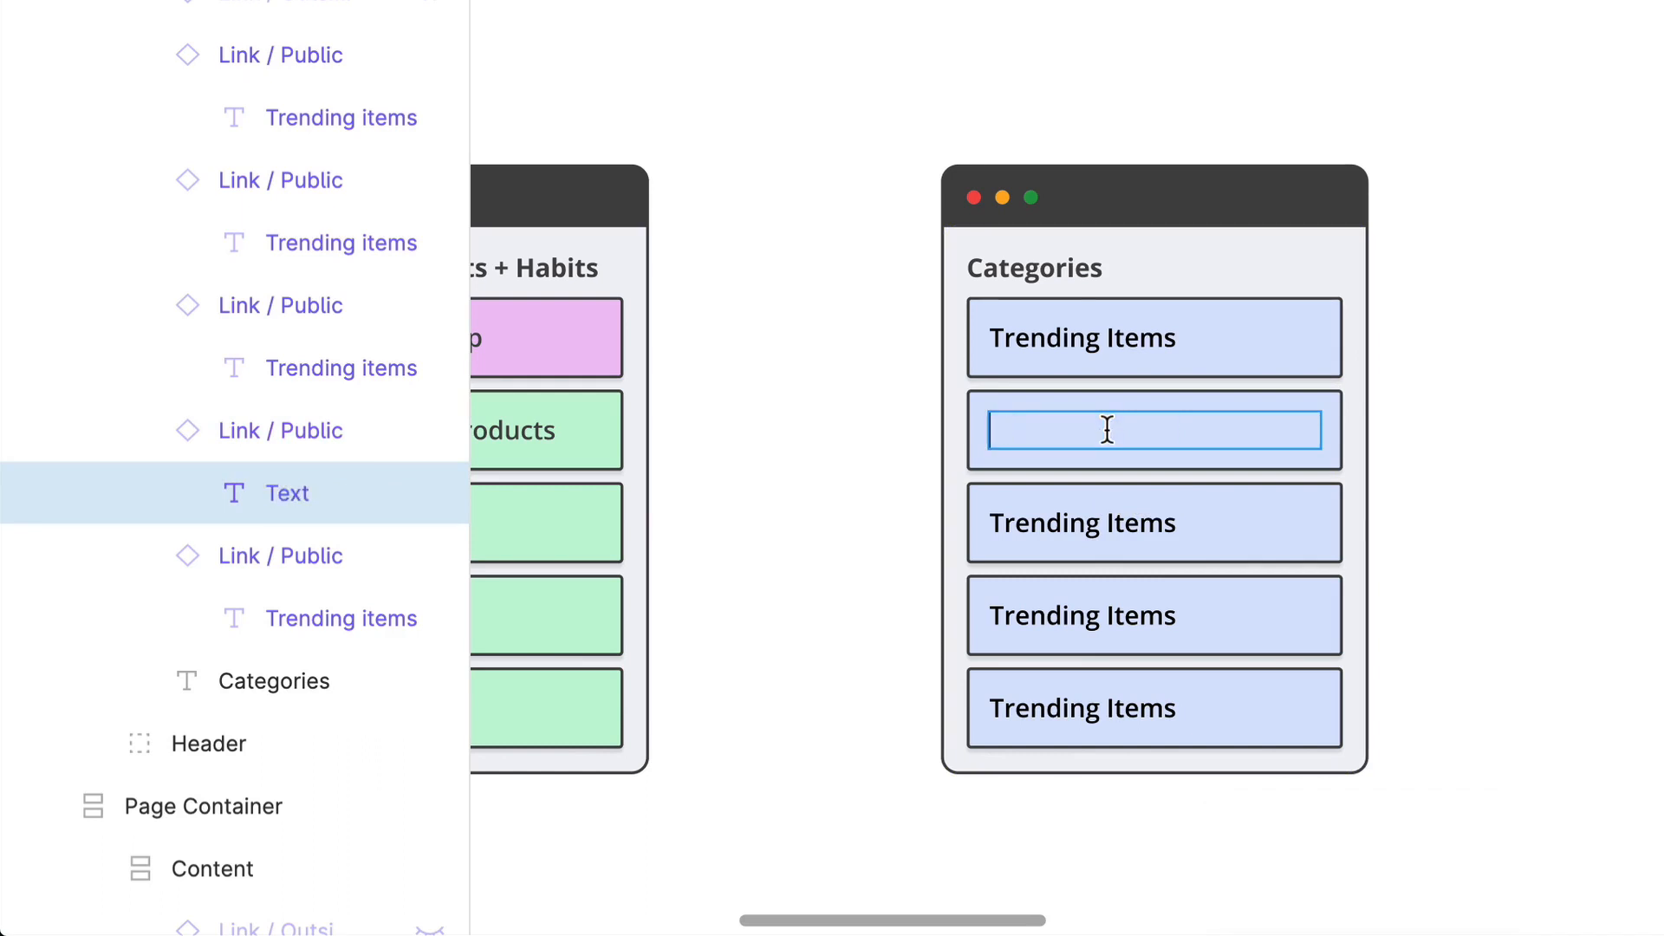
type("Most P")
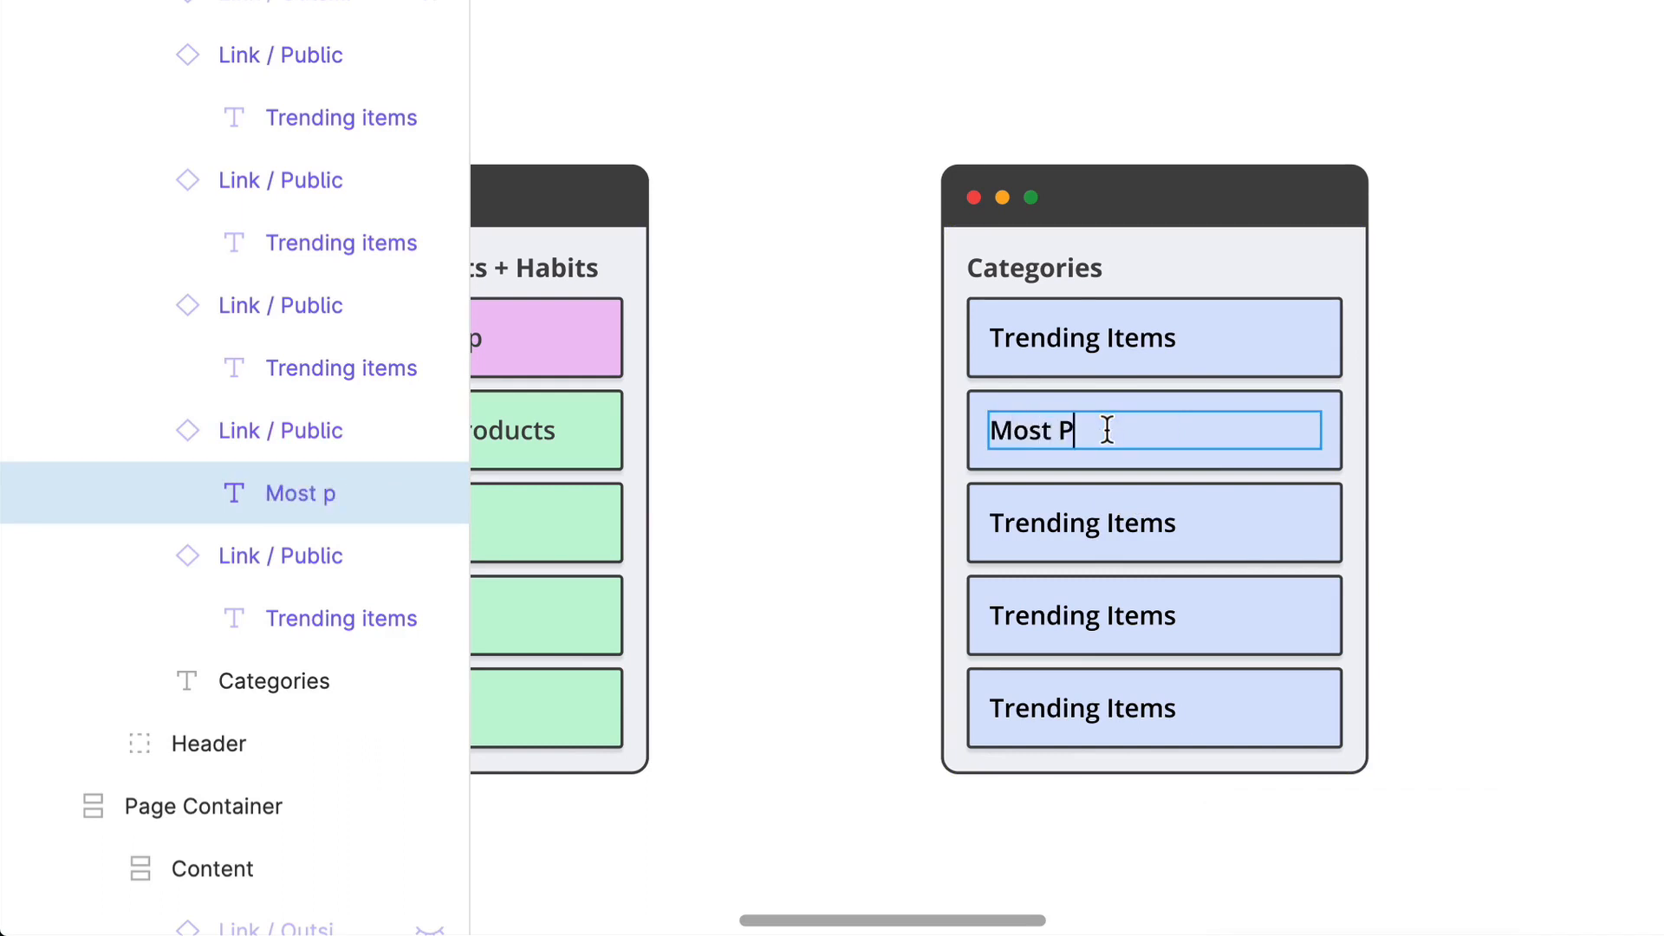
type("opular")
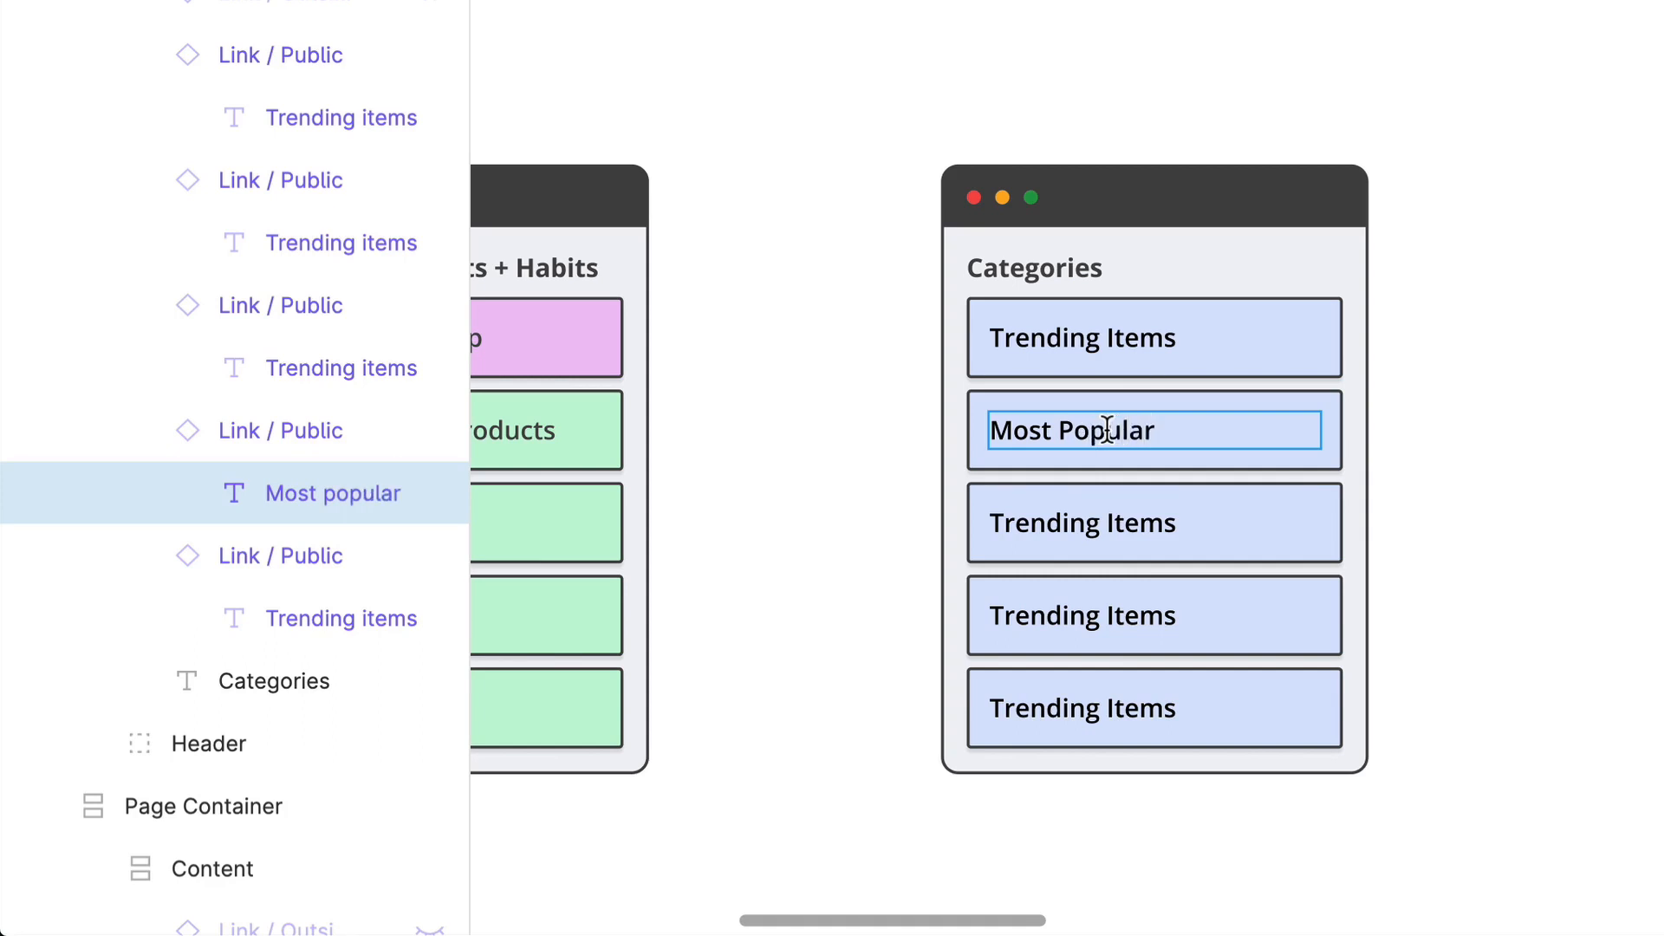
type(" Categories")
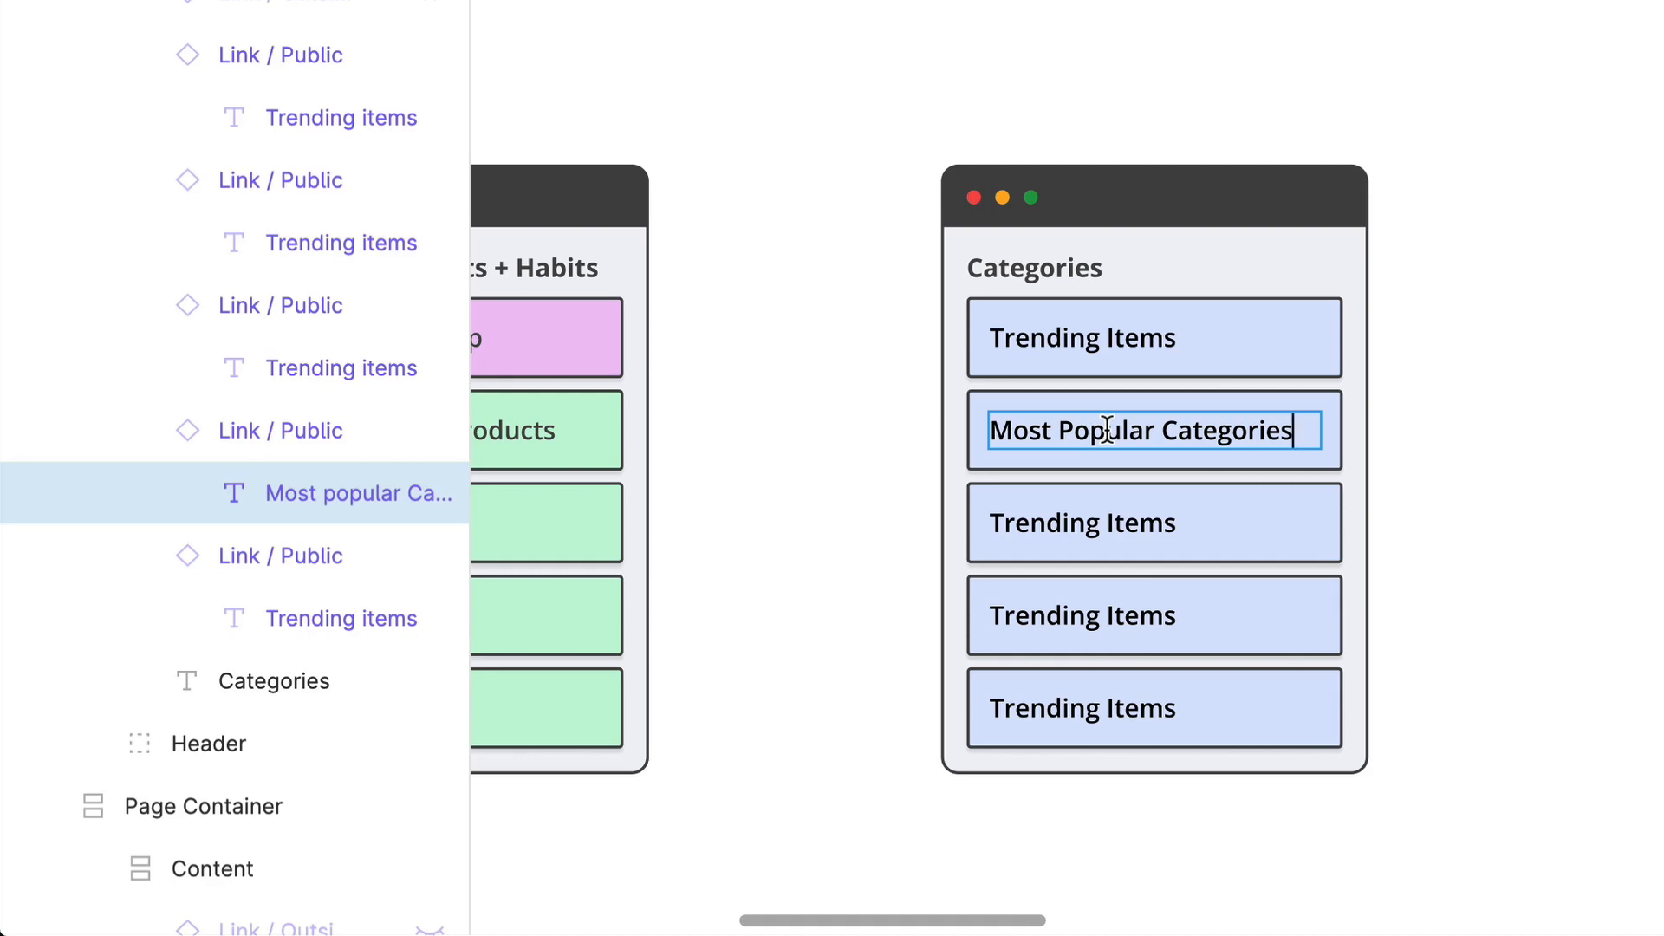
Step: Change the third link in the Categories container to All Categories and the fourth to Deals
double_click(1126, 520)
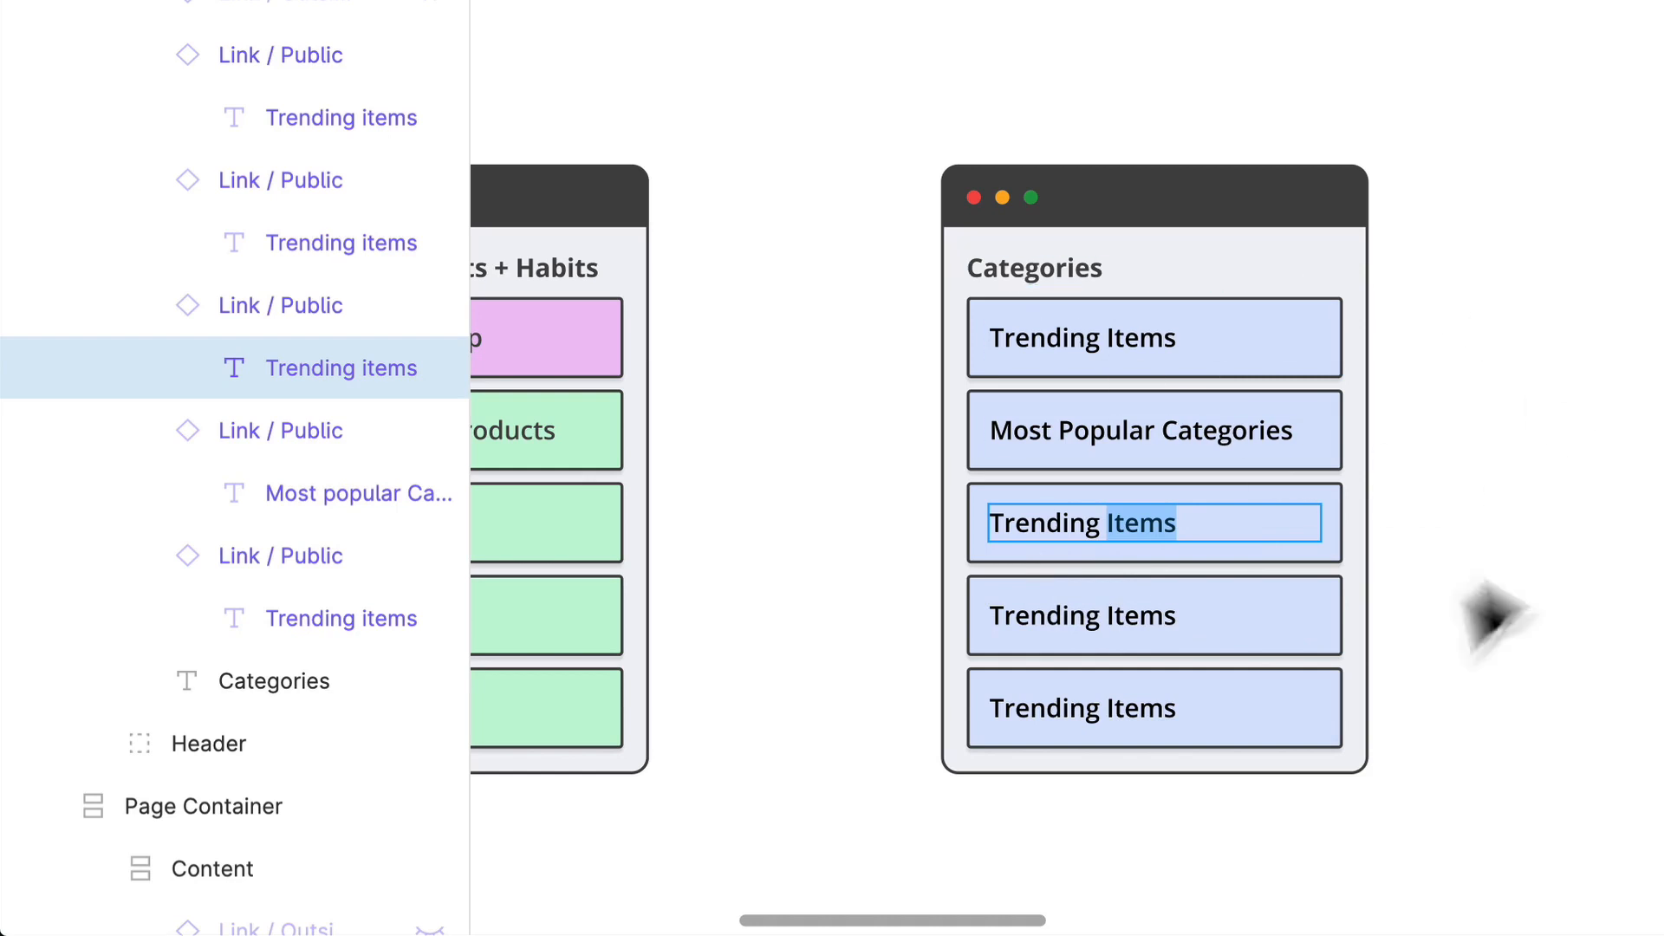
key("ctrl+a")
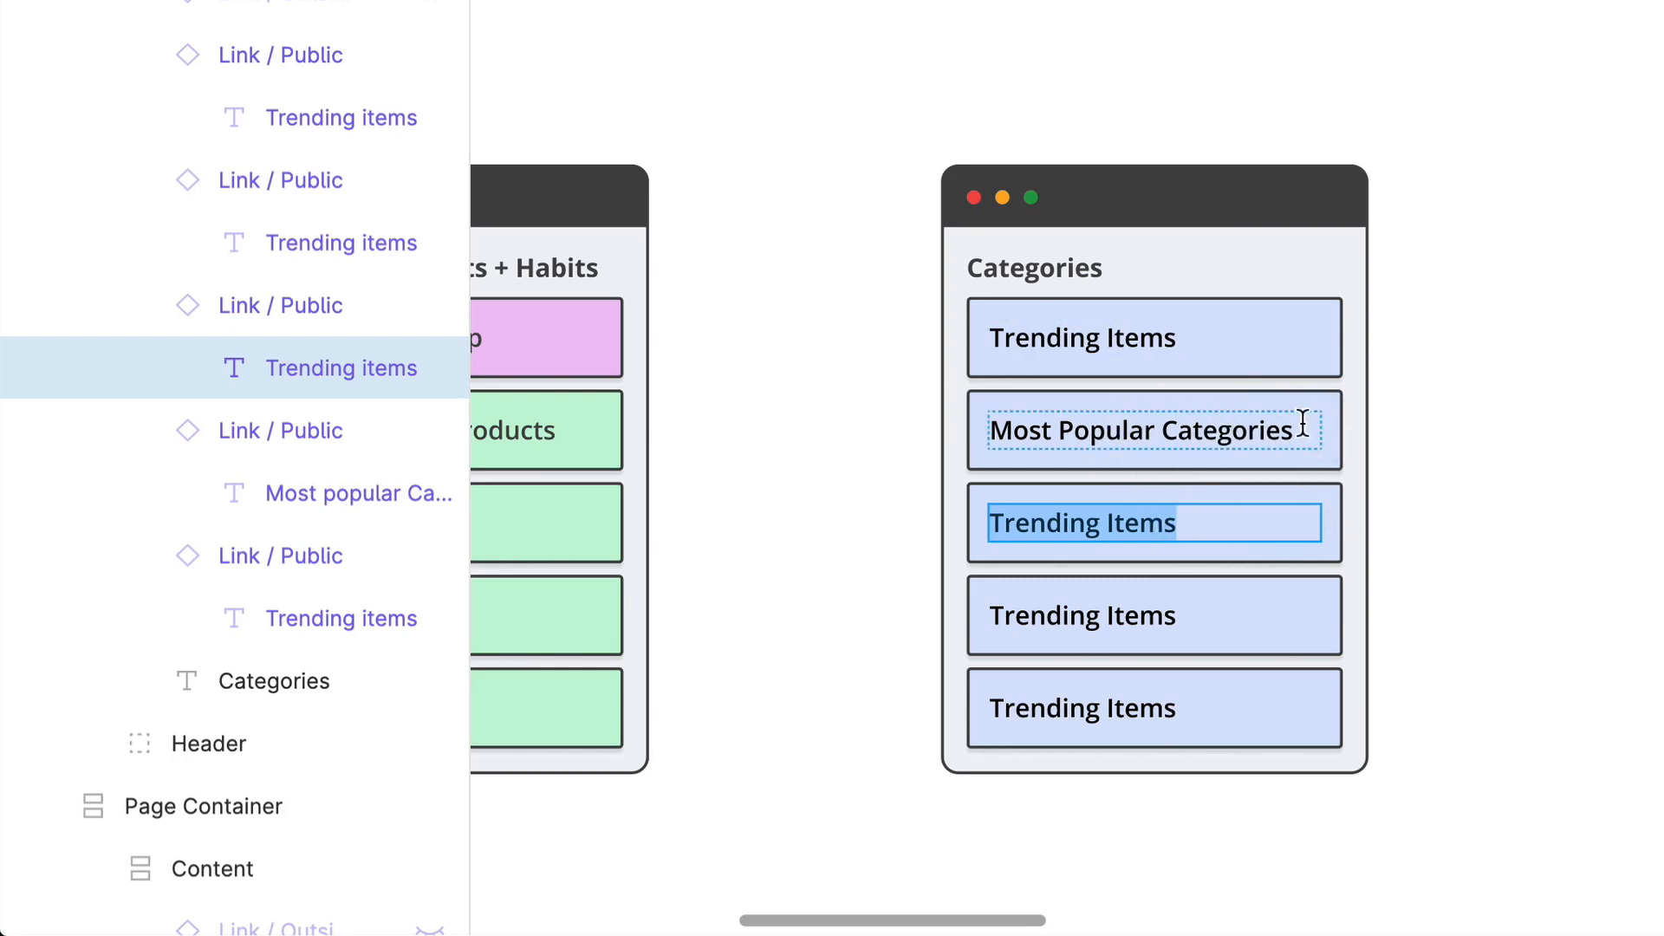
type("All ")
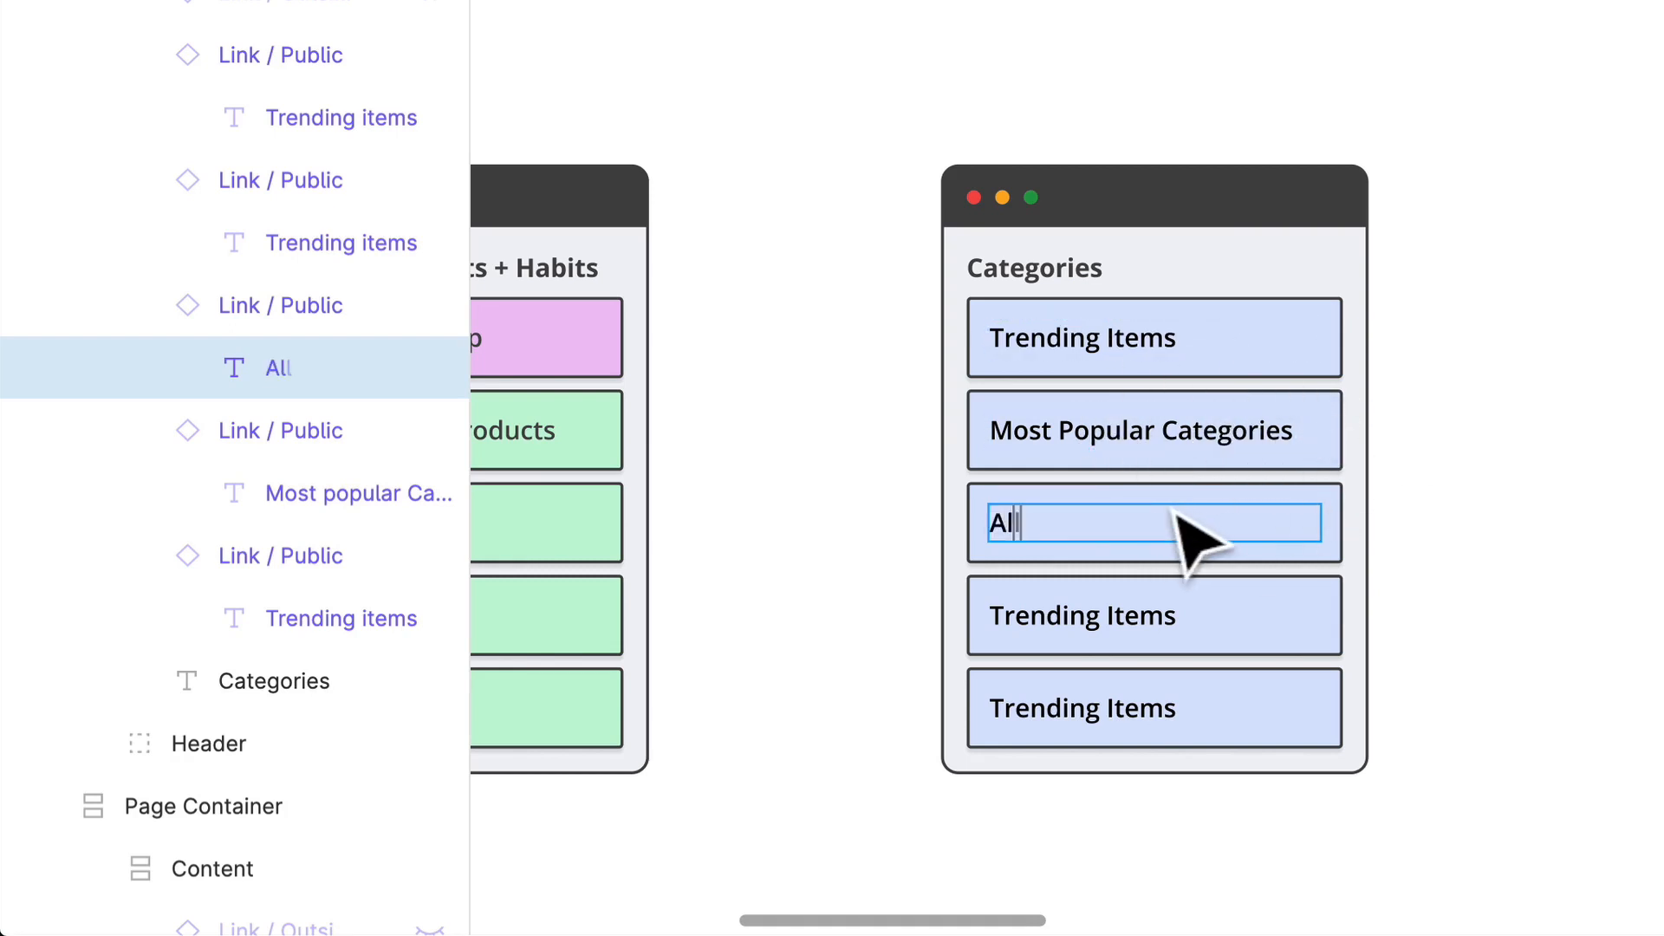
type("Categories")
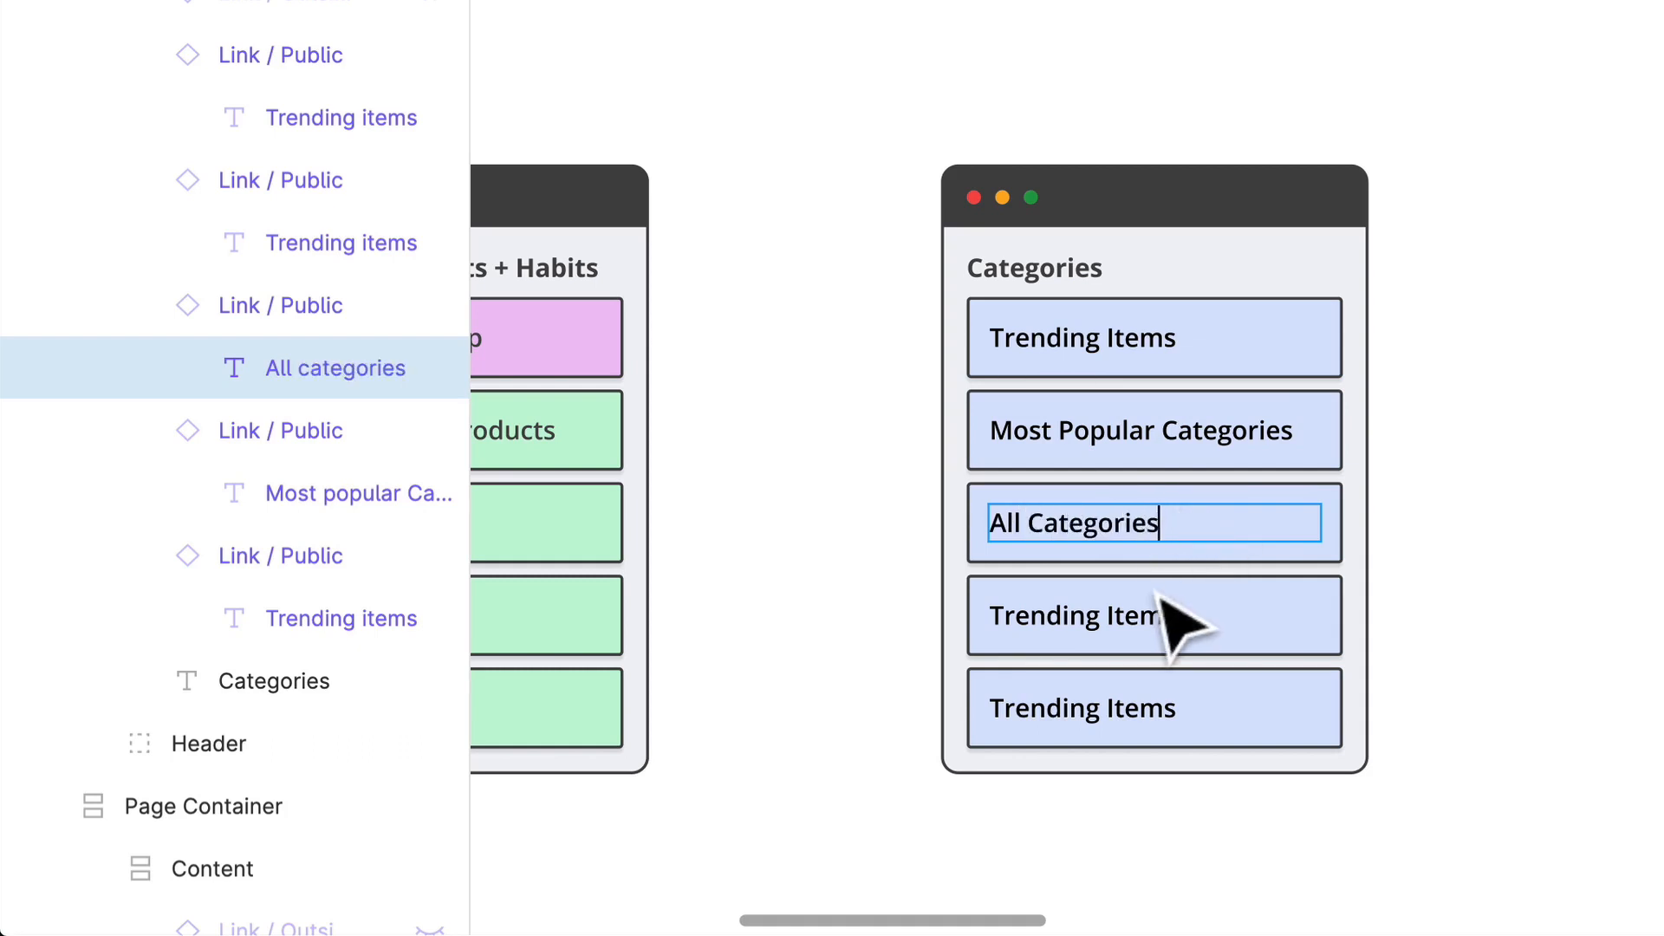
key("Escape")
double_click(1125, 611)
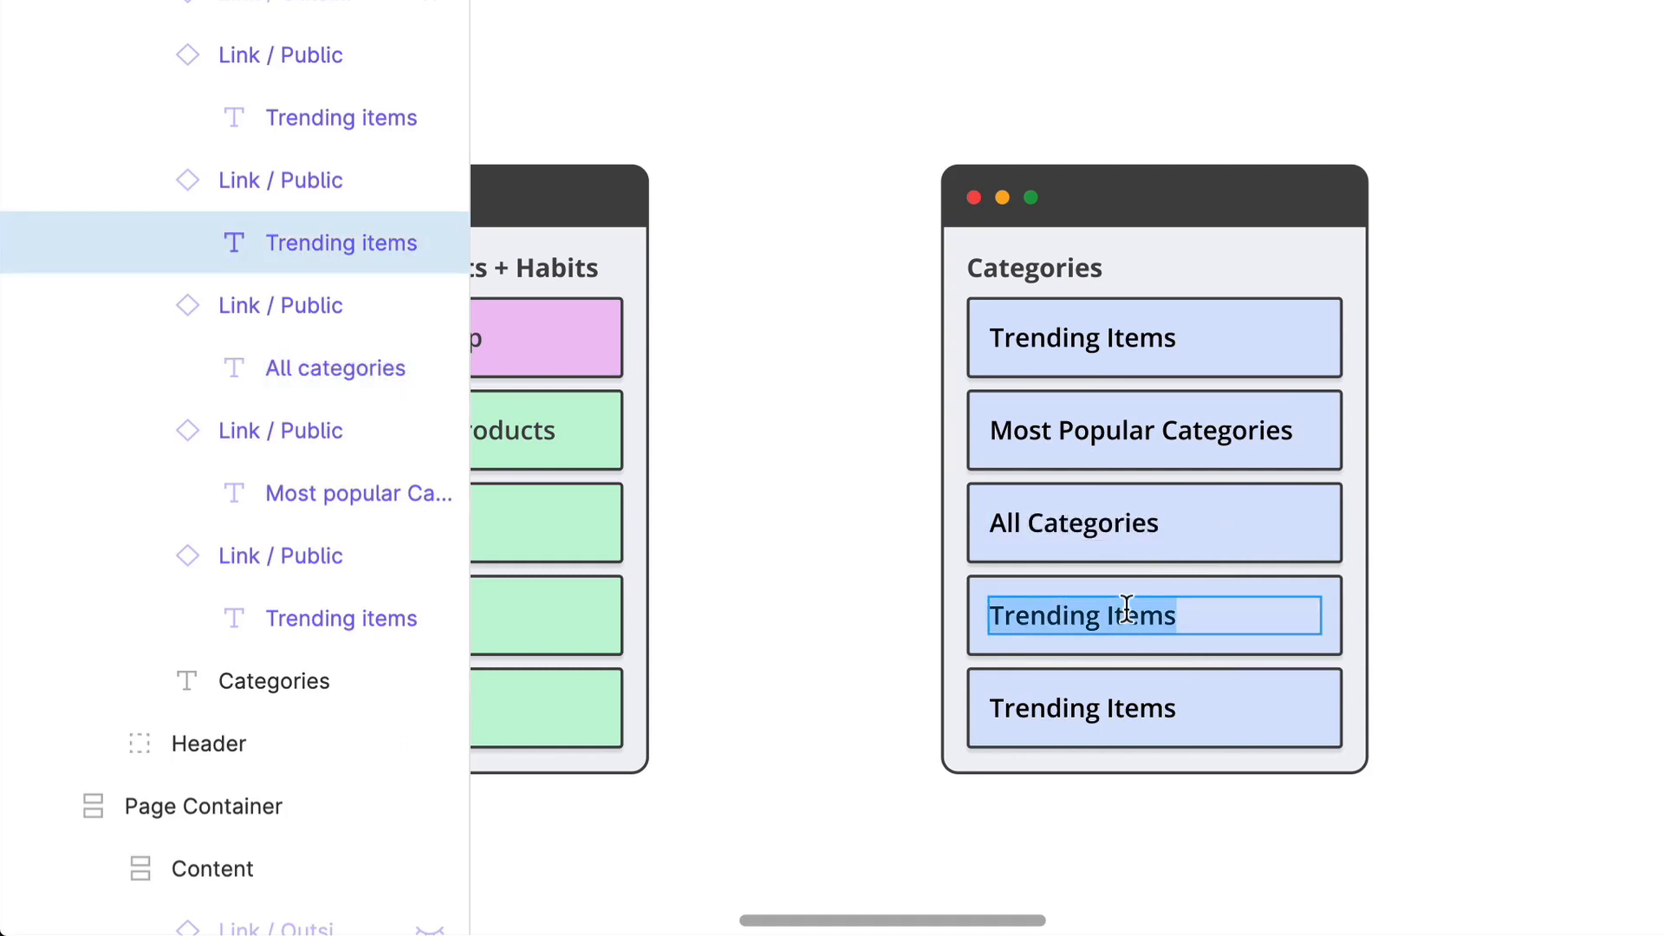
type("Deals")
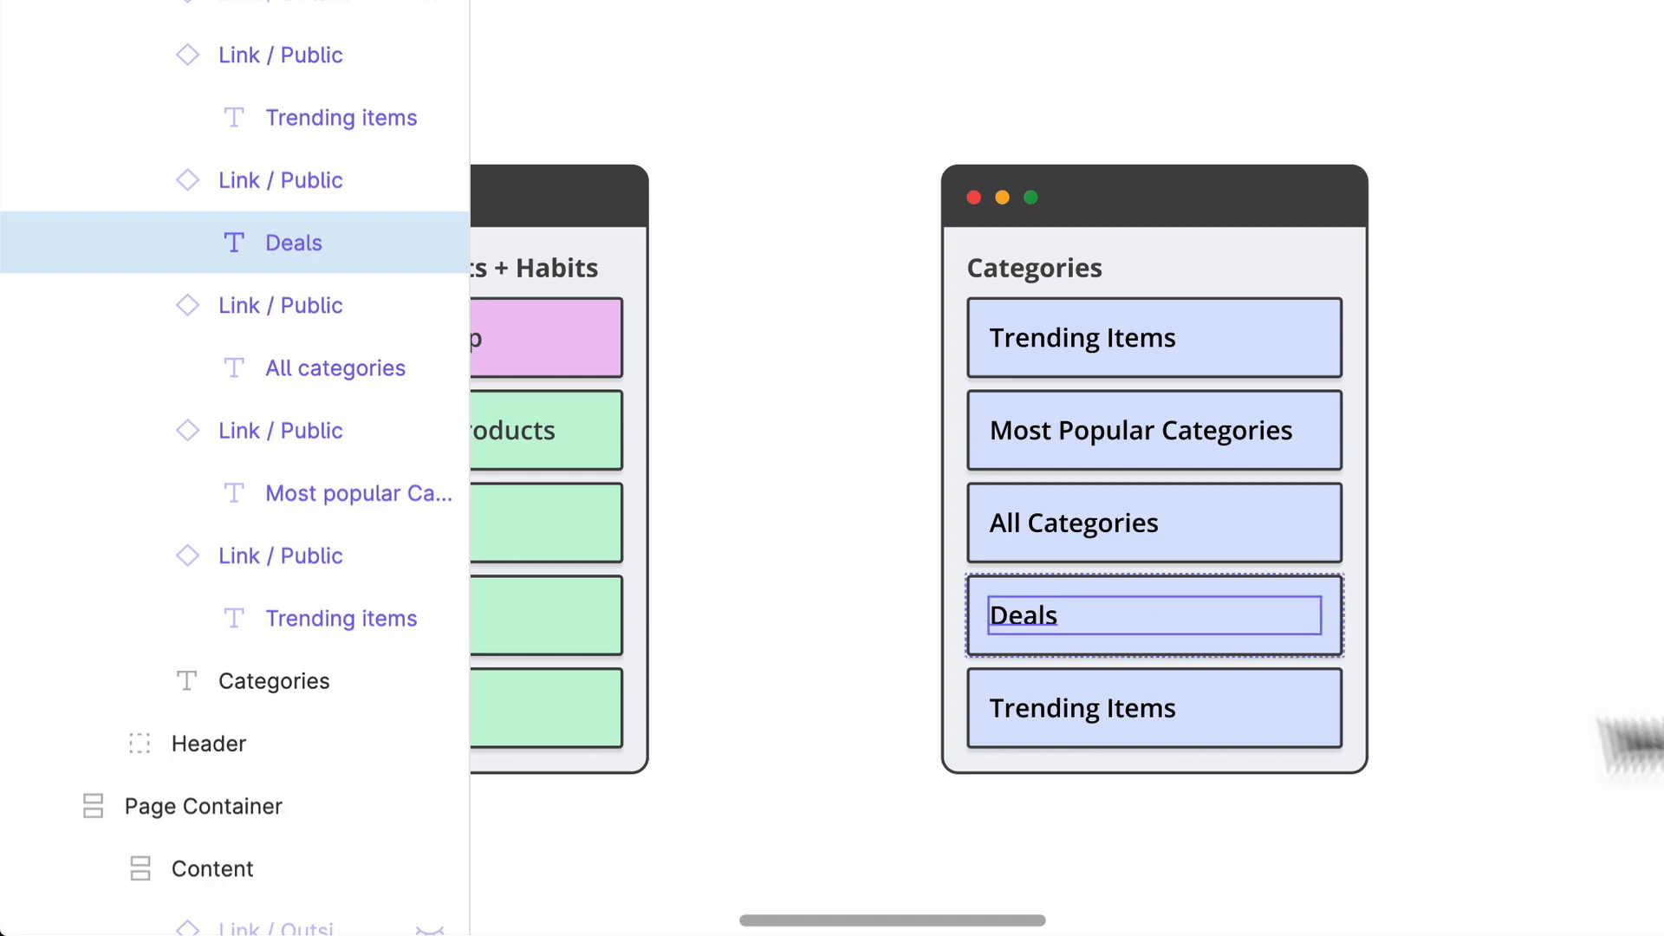
Step: Delete the fifth, leftover Trending Items link from the Categories container
left_click(1150, 711)
scroll(1150, 711, "left", 5)
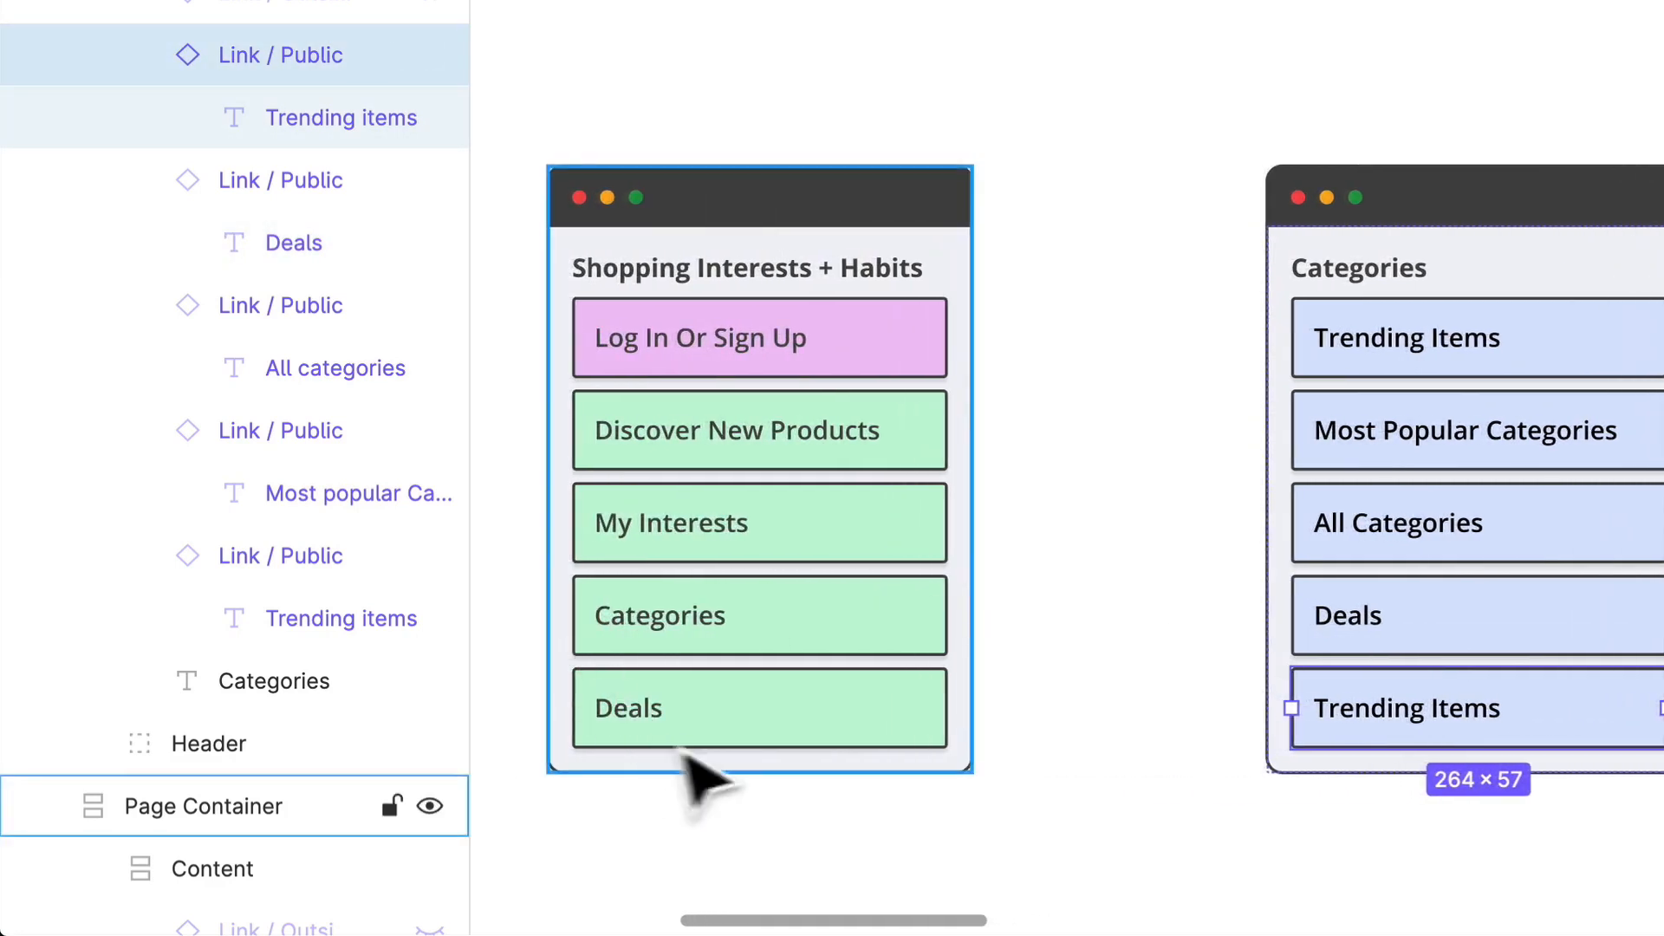
key("Delete")
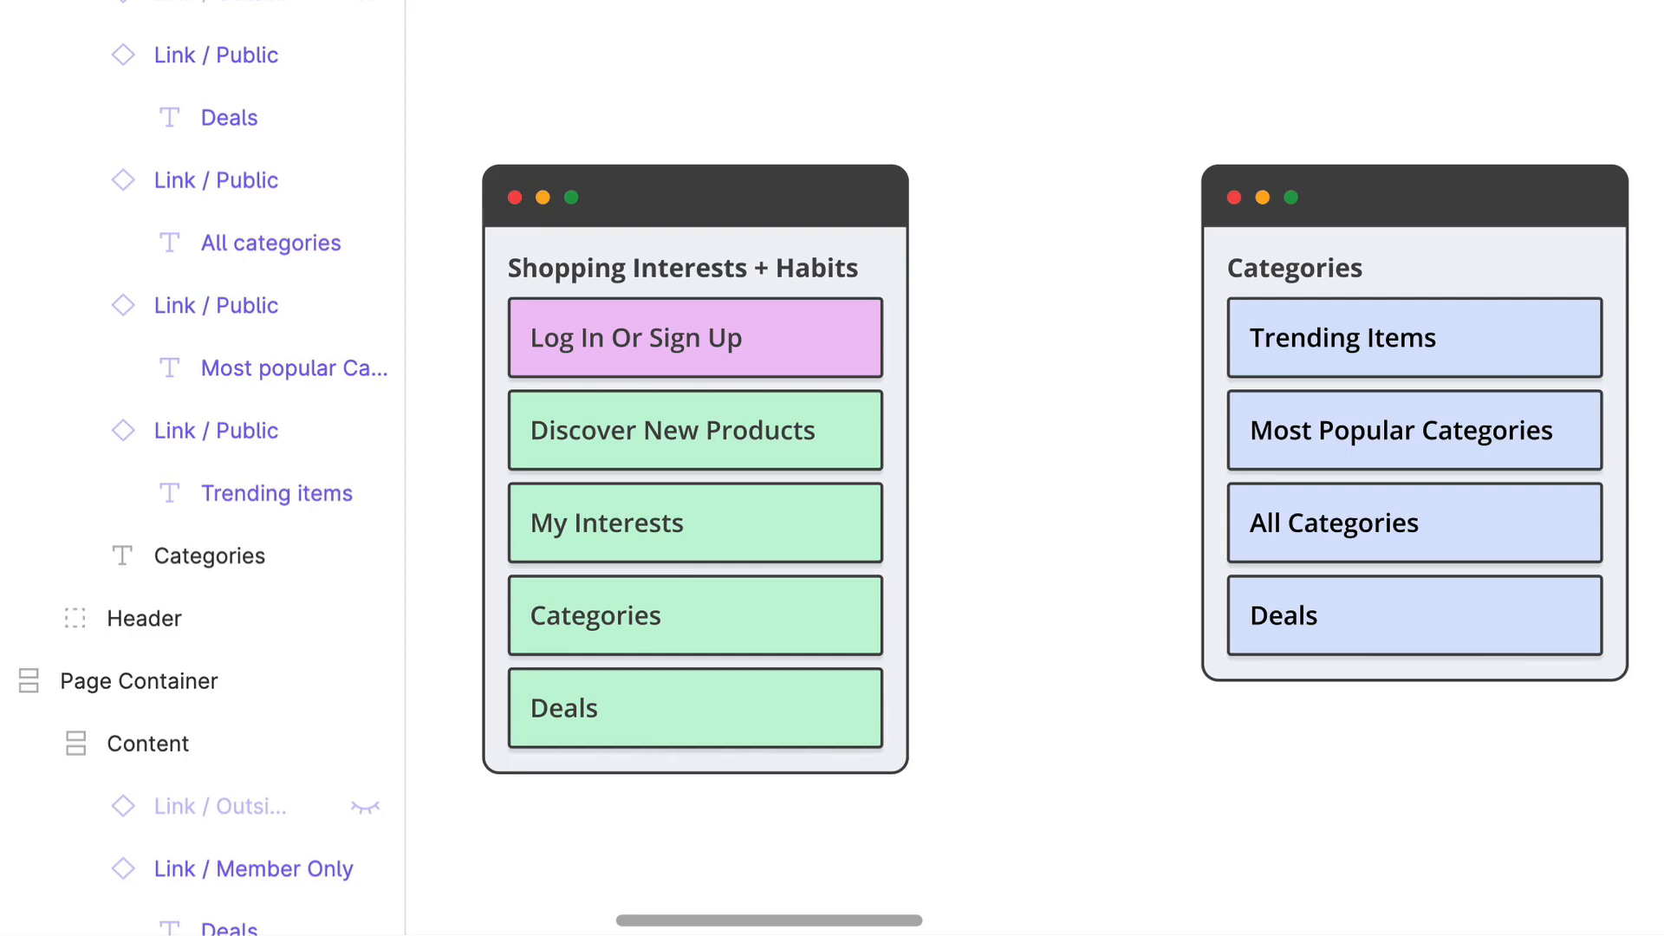
Step: Duplicate the Categories page container and place the copy beside it in the same row
scroll(1032, 468, "down", 2)
scroll(1031, 468, "down", 3)
scroll(1032, 468, "right", 2)
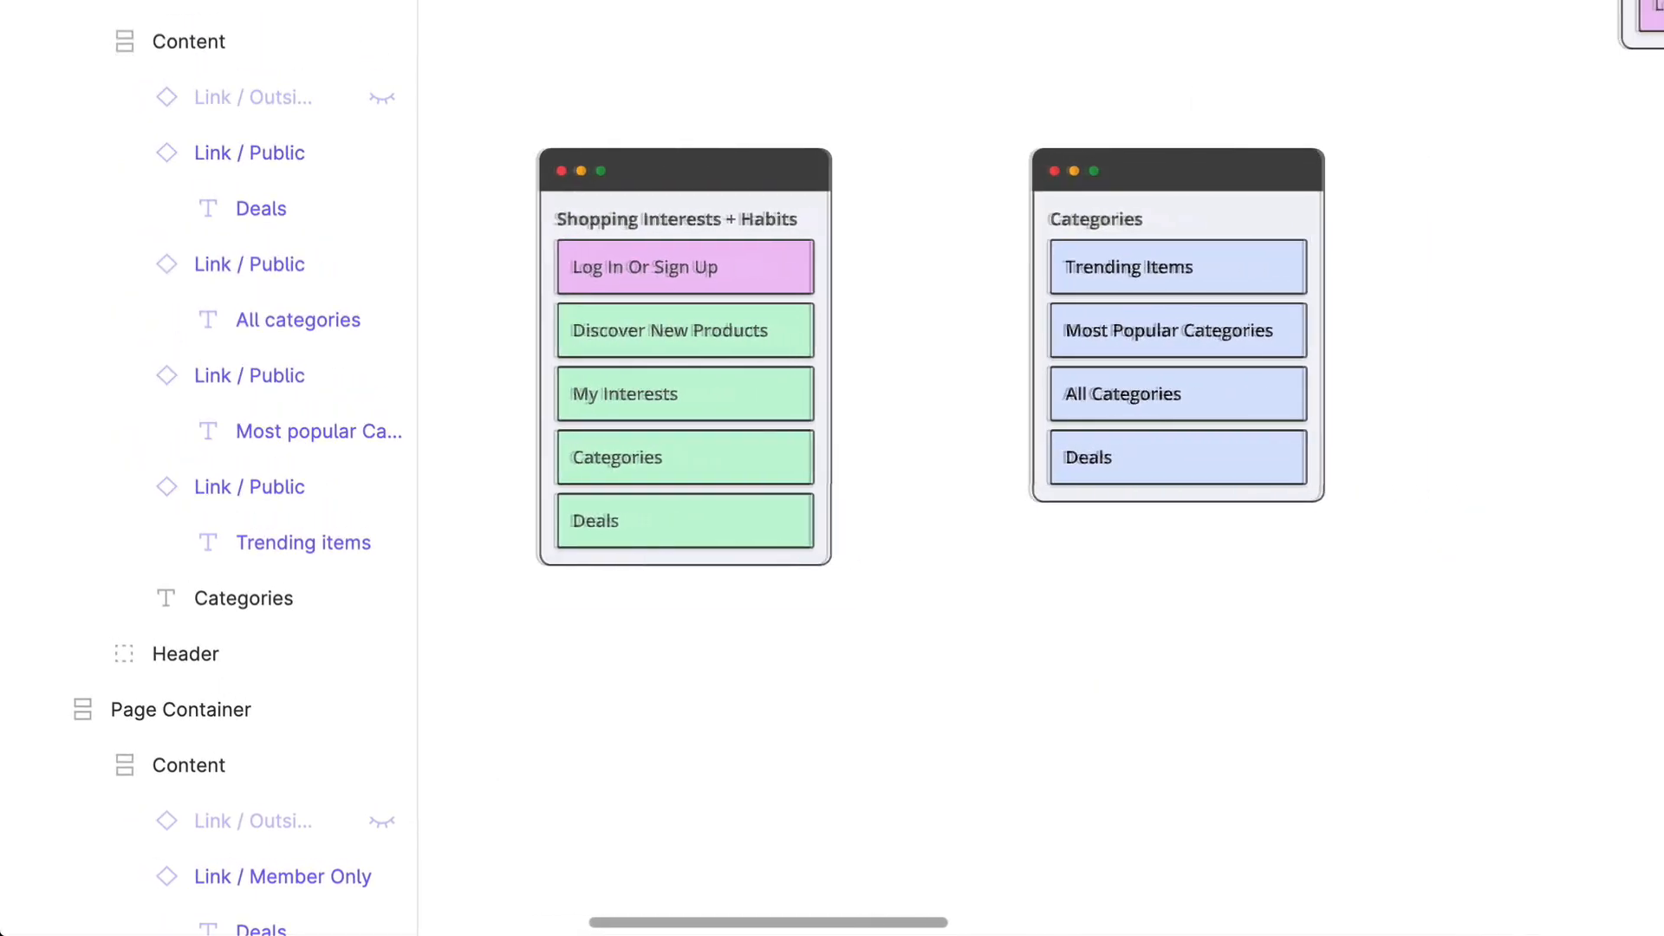
scroll(1486, 267, "right", 3)
left_click(1084, 203)
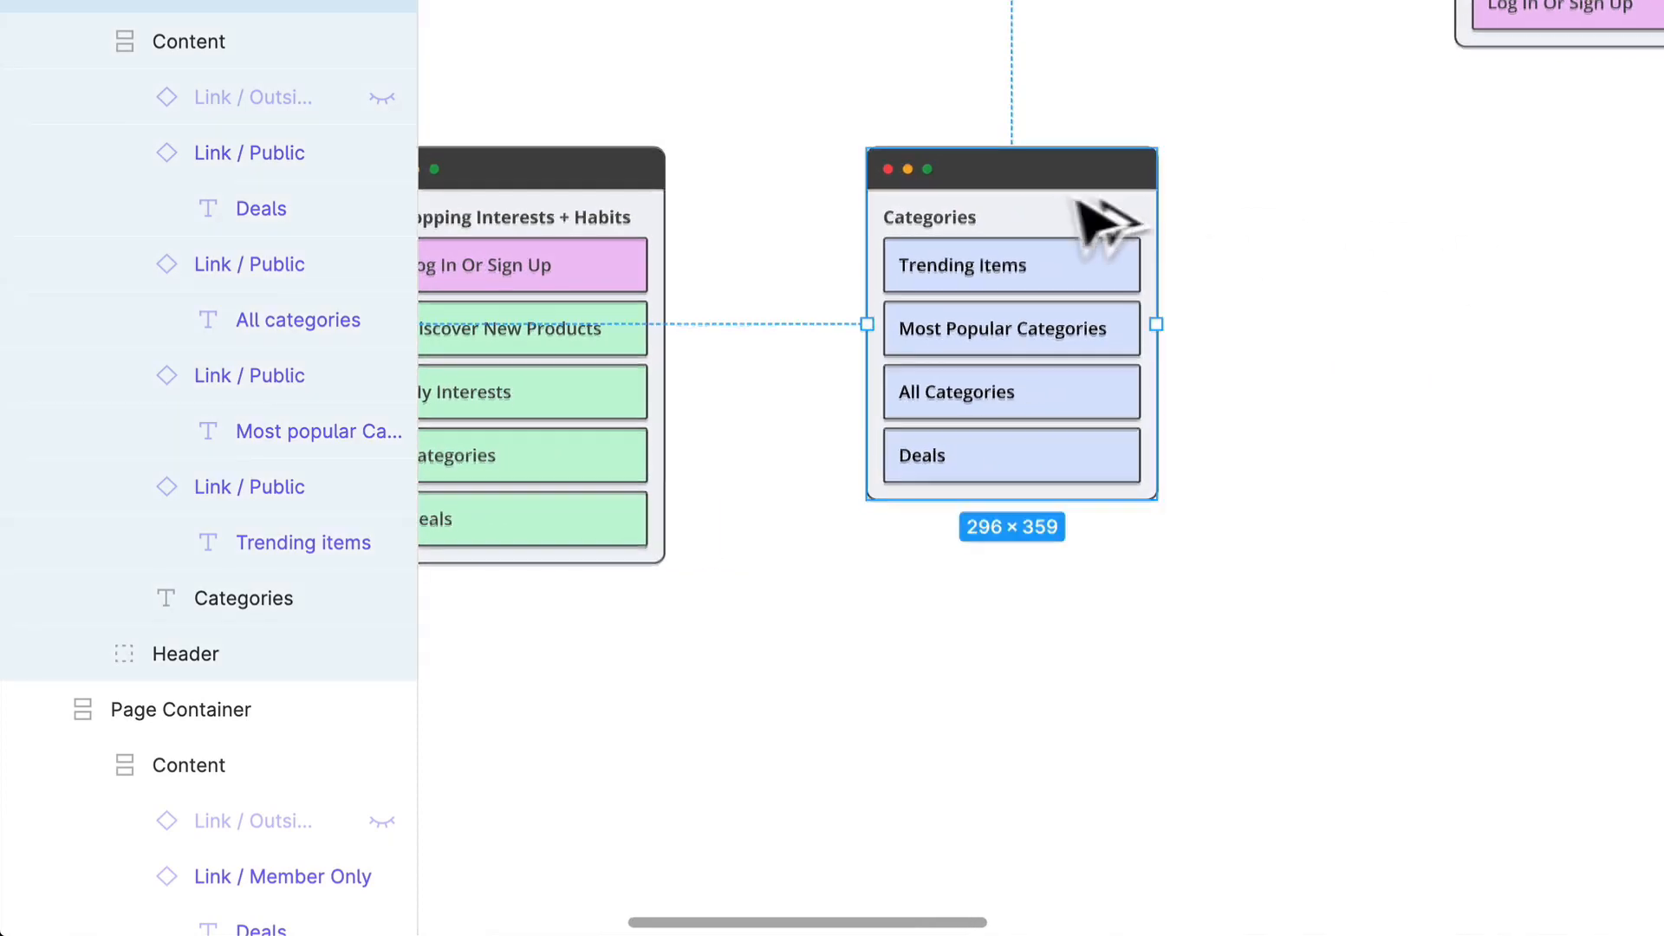
left_click_drag(1084, 204, 1573, 208)
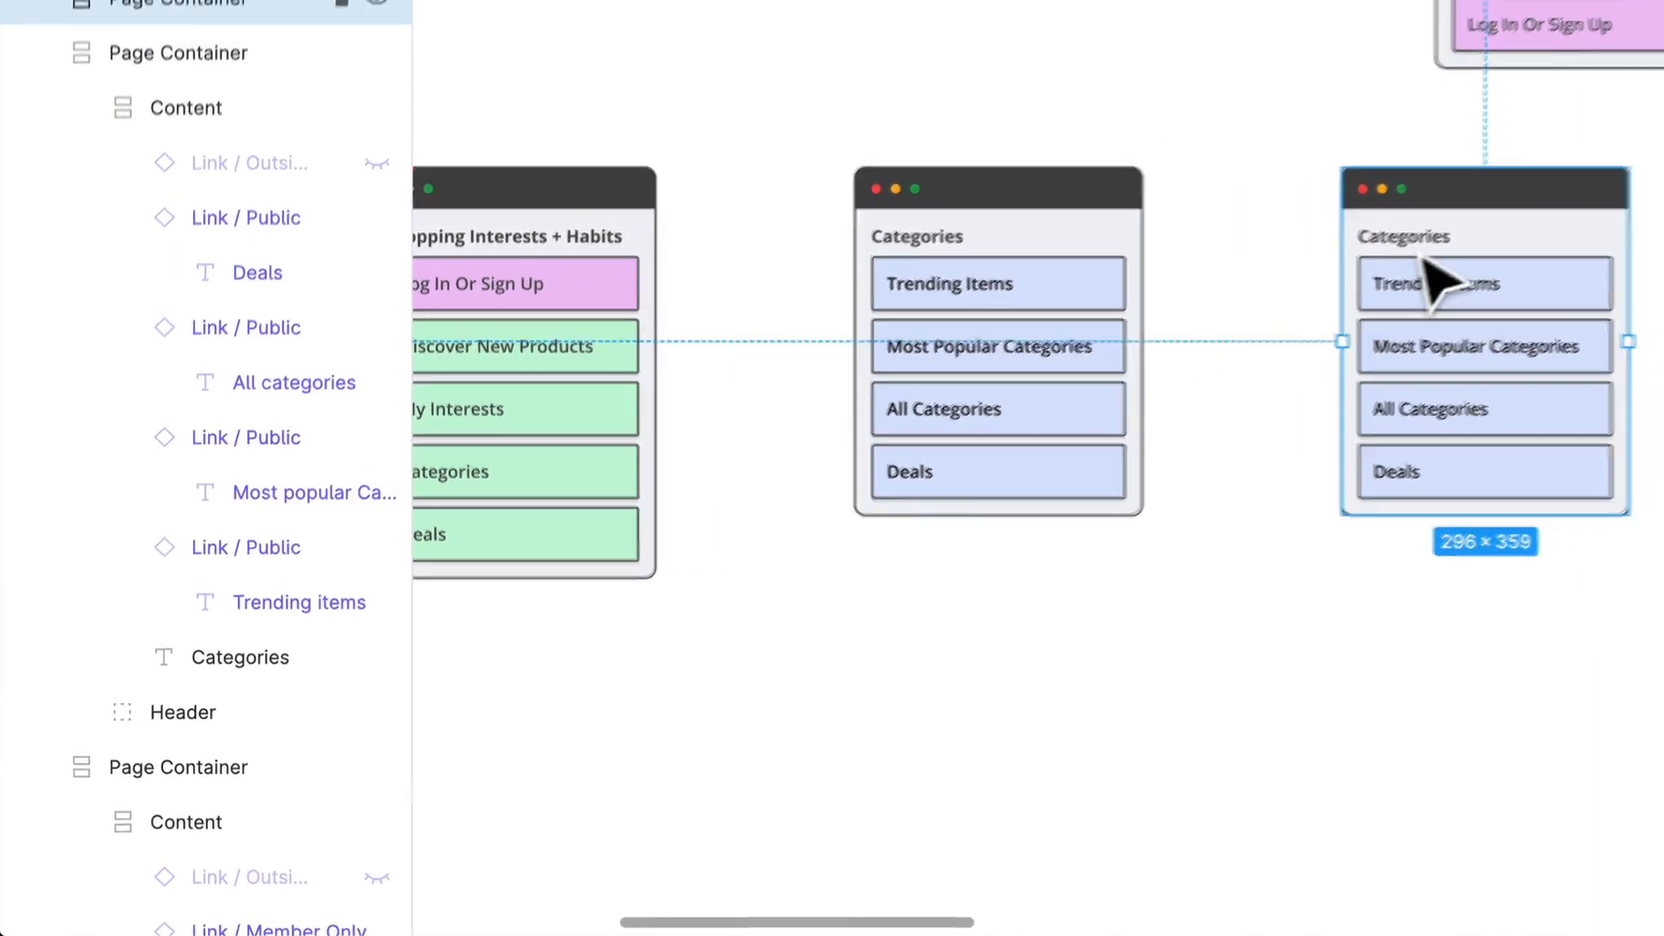
Step: Change the title of the duplicated page container to Deals
left_click(1426, 270)
double_click(1444, 236)
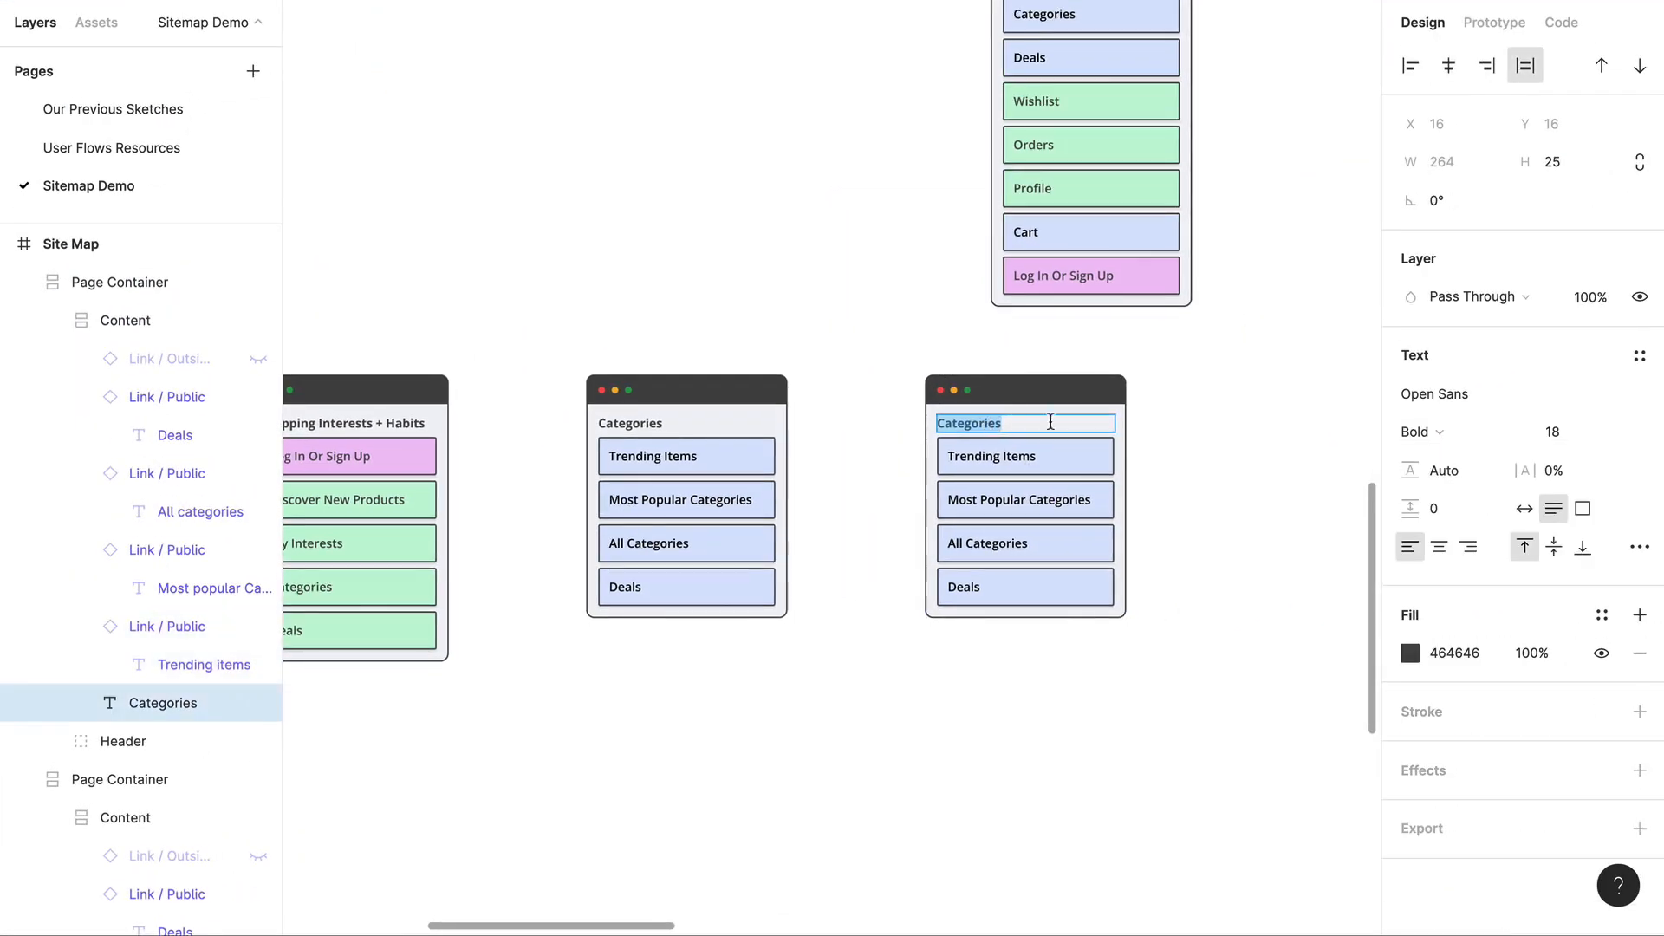
type("Deals")
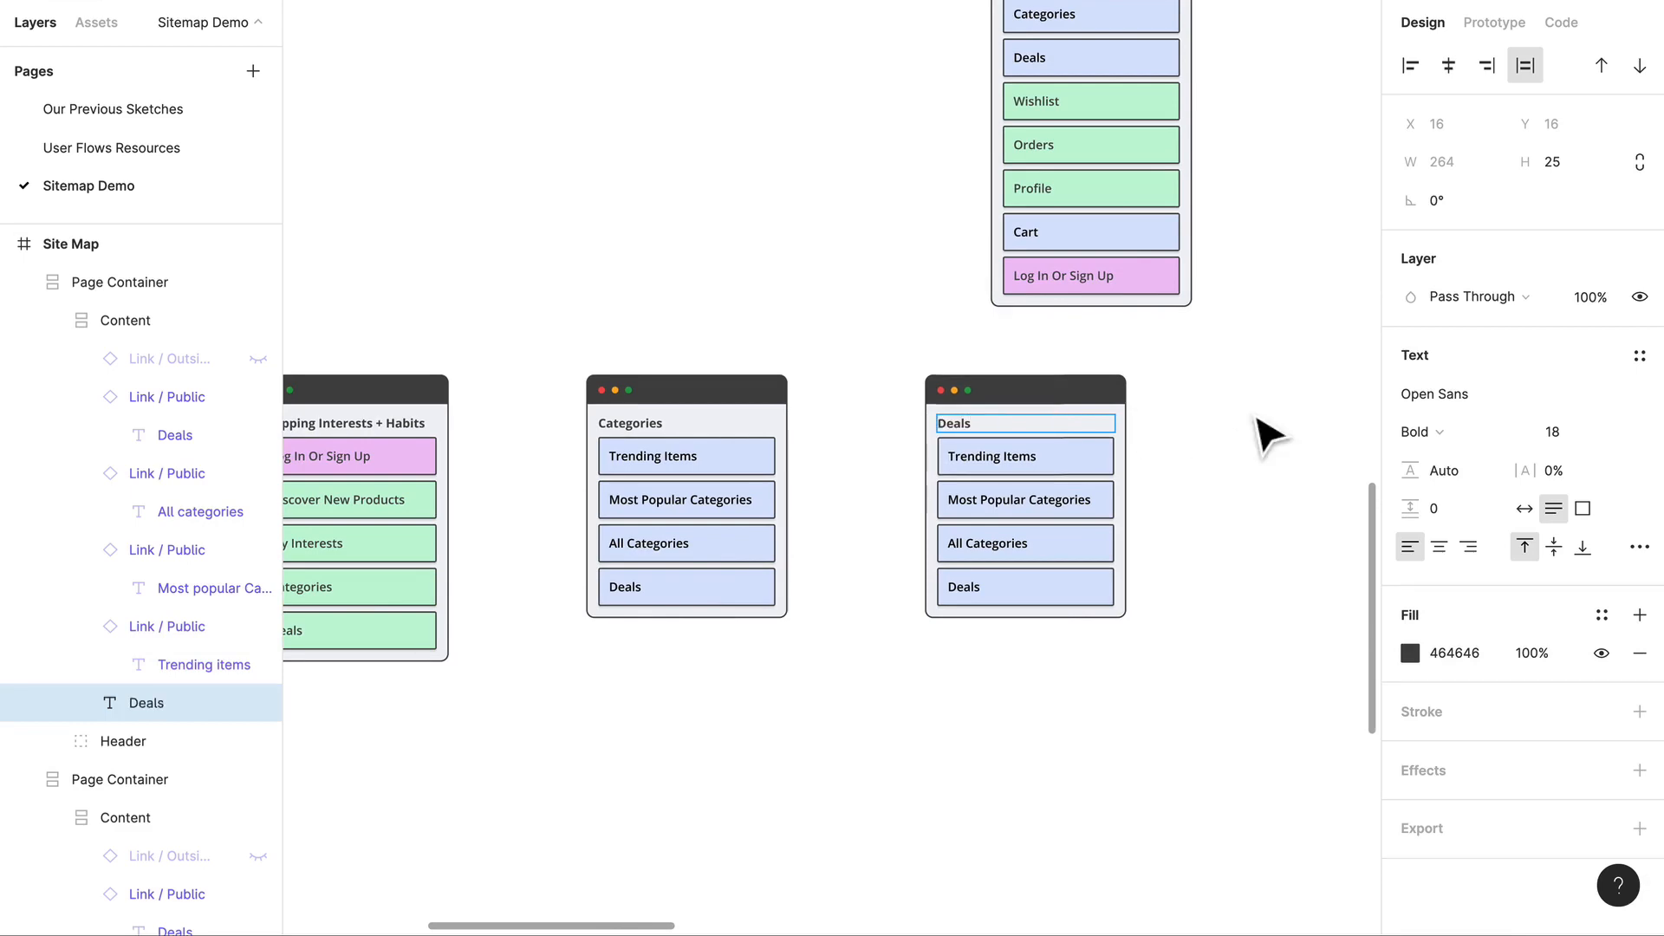
left_click(1257, 418)
Step: Compare the Home container's links with the page containers in the row below
scroll(1013, 449, "up", 5)
scroll(1135, 442, "up", 8)
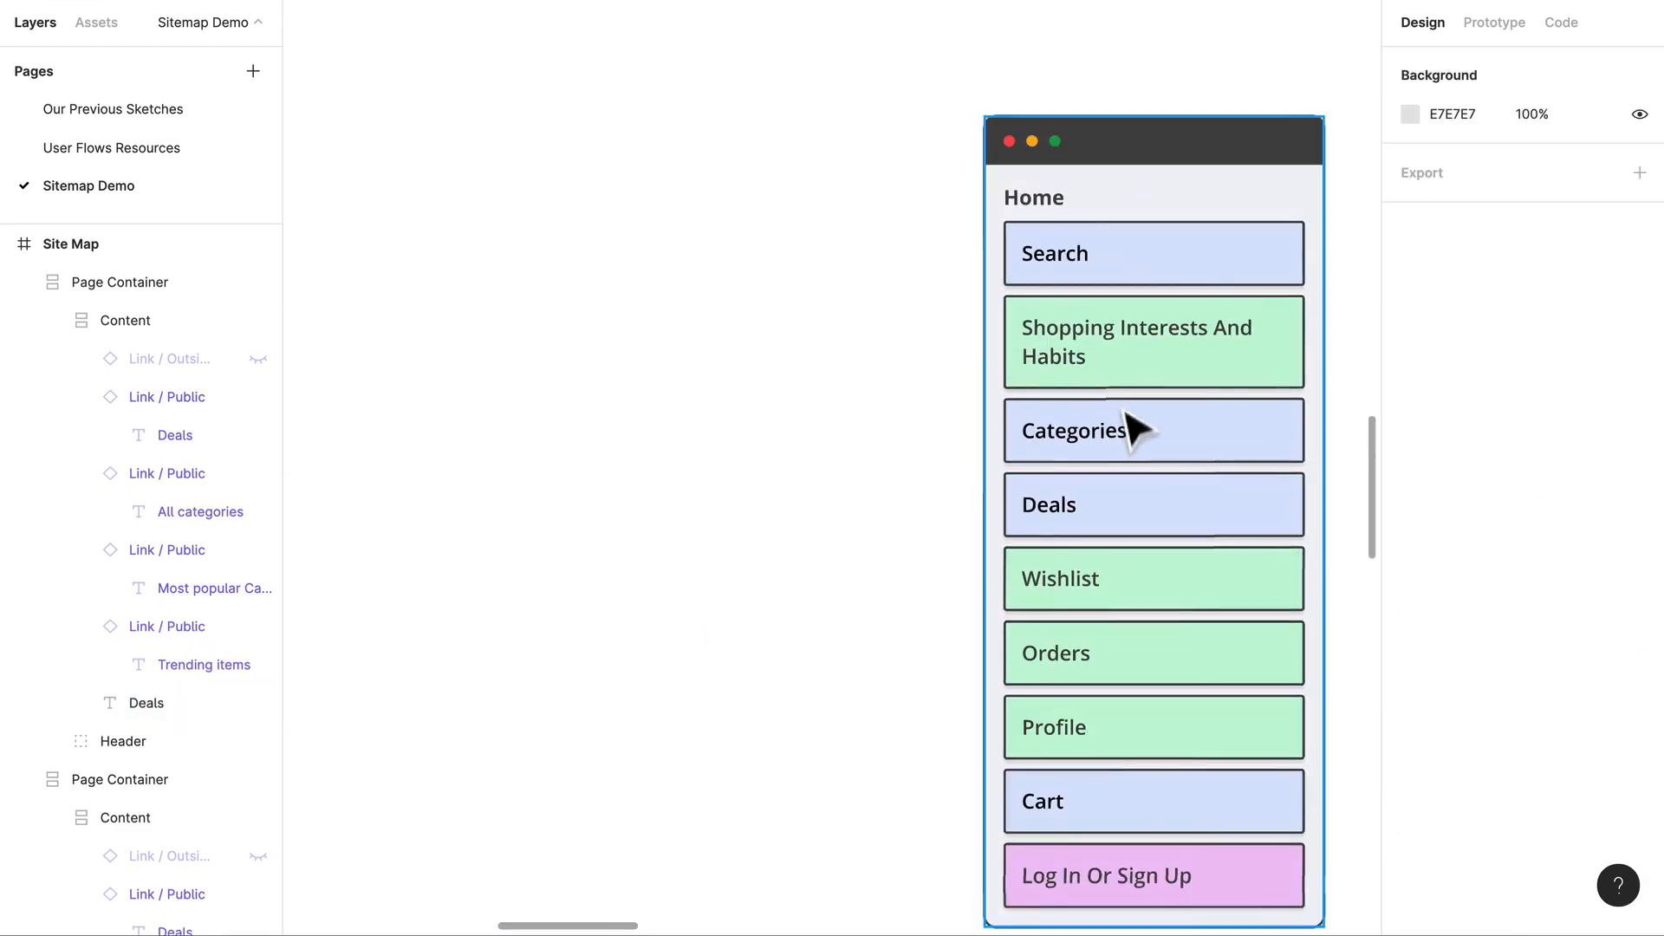
scroll(1170, 490, "down", 6)
scroll(1160, 609, "down", 3)
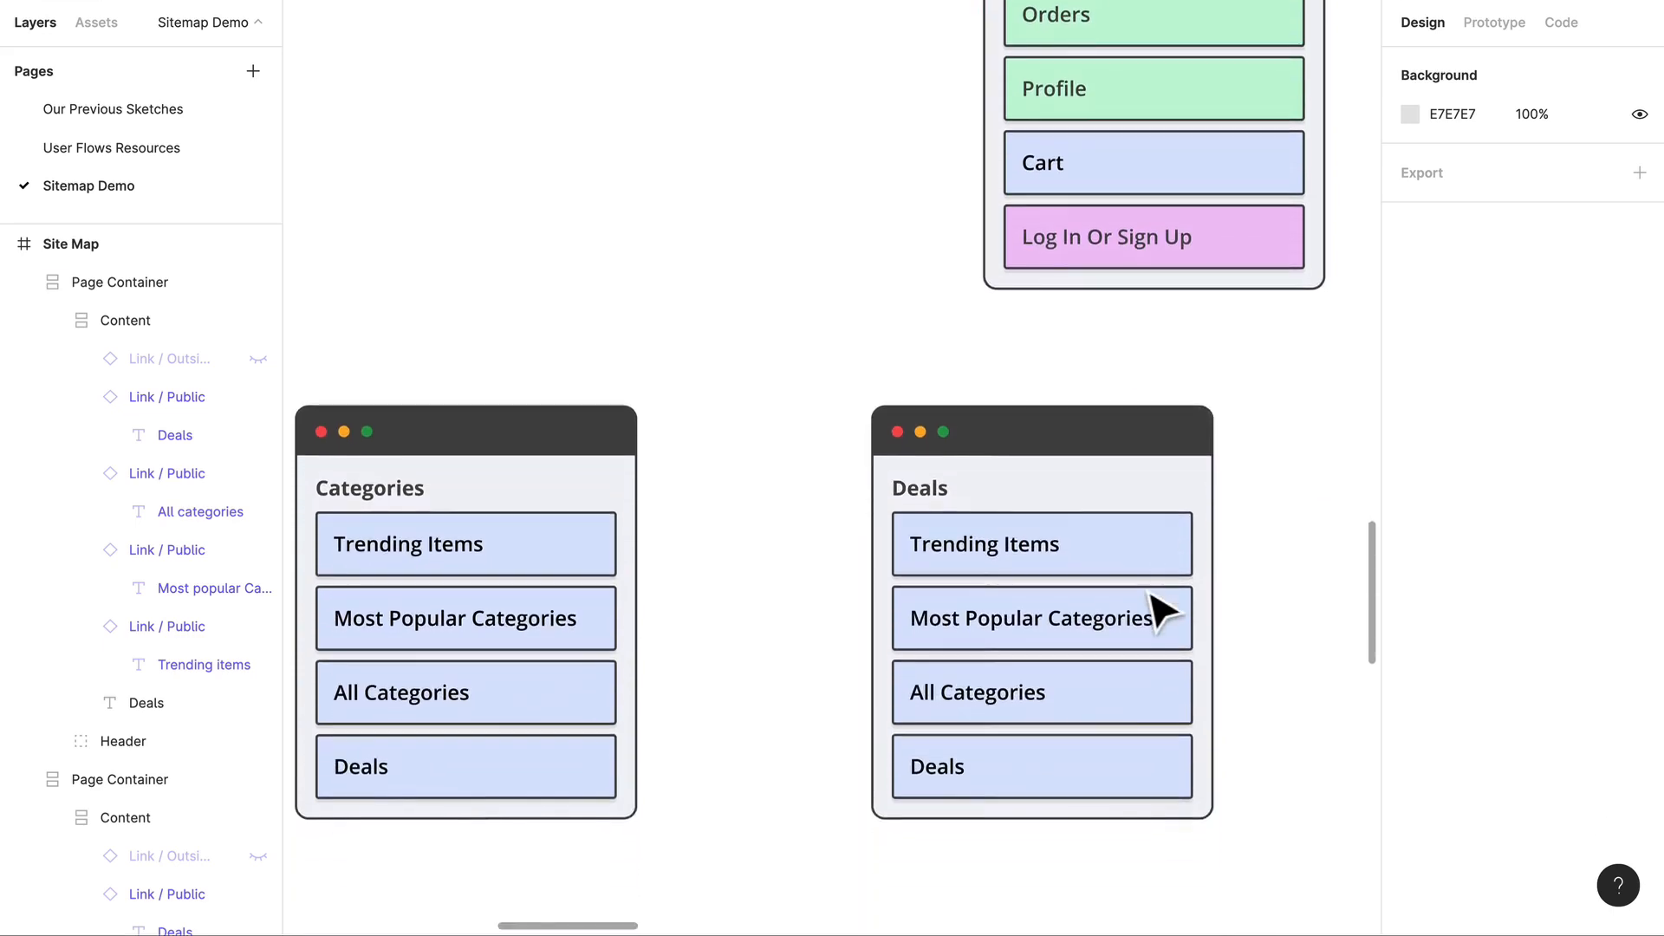
scroll(850, 481, "down", 5)
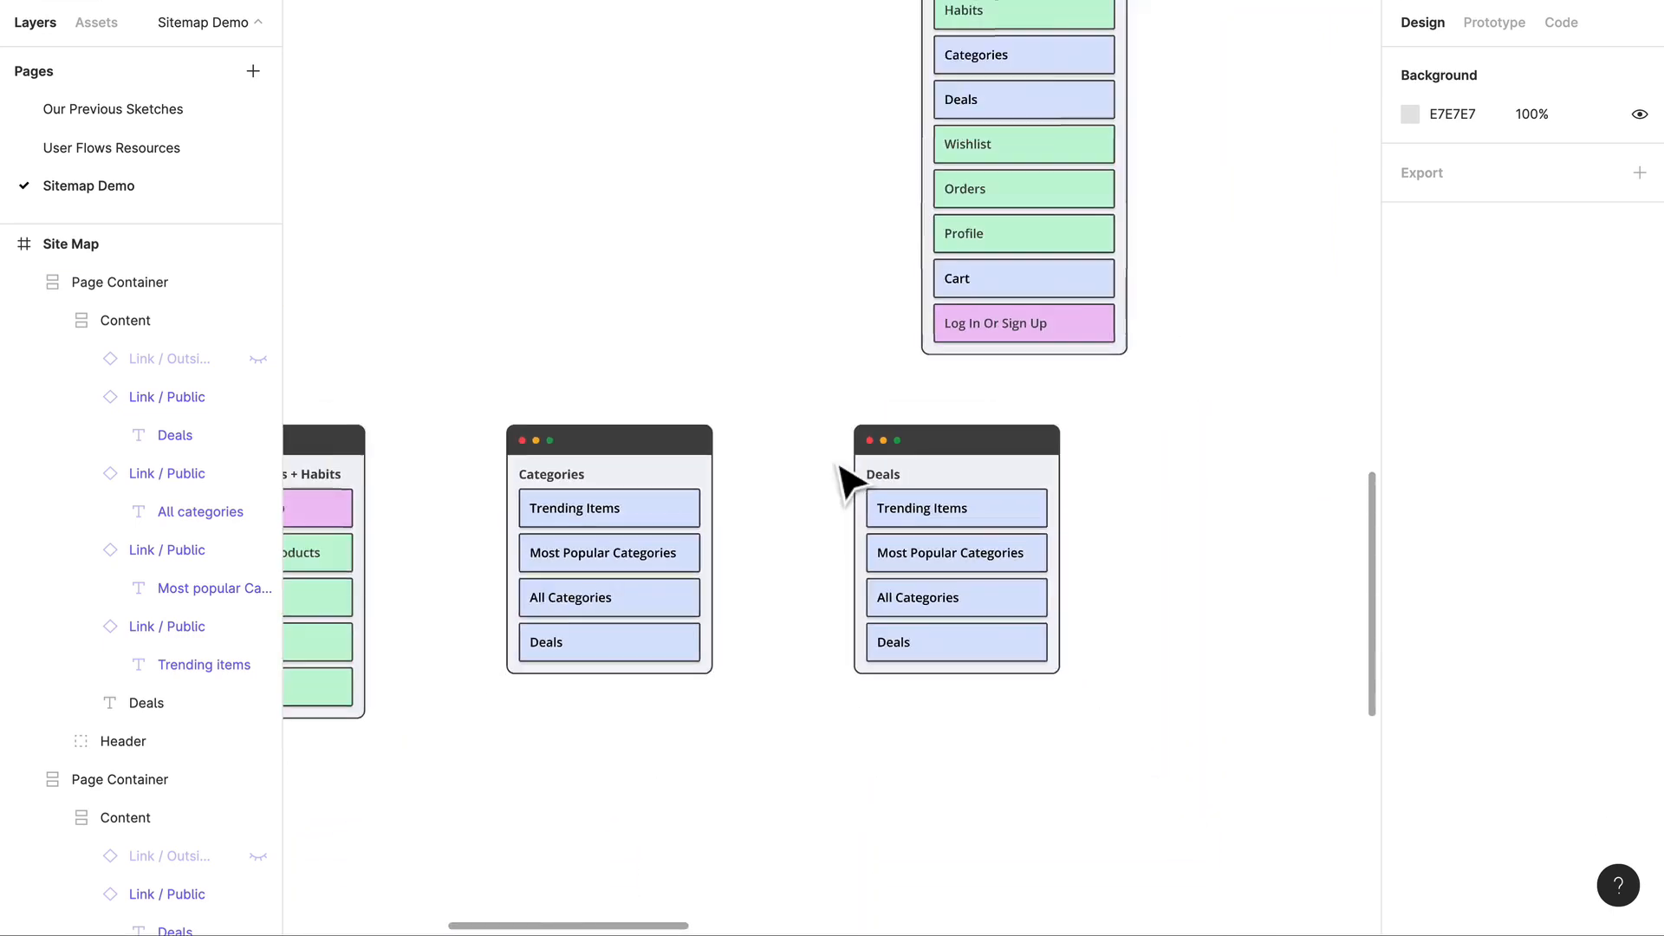
left_click(993, 464)
key("ctrl+z")
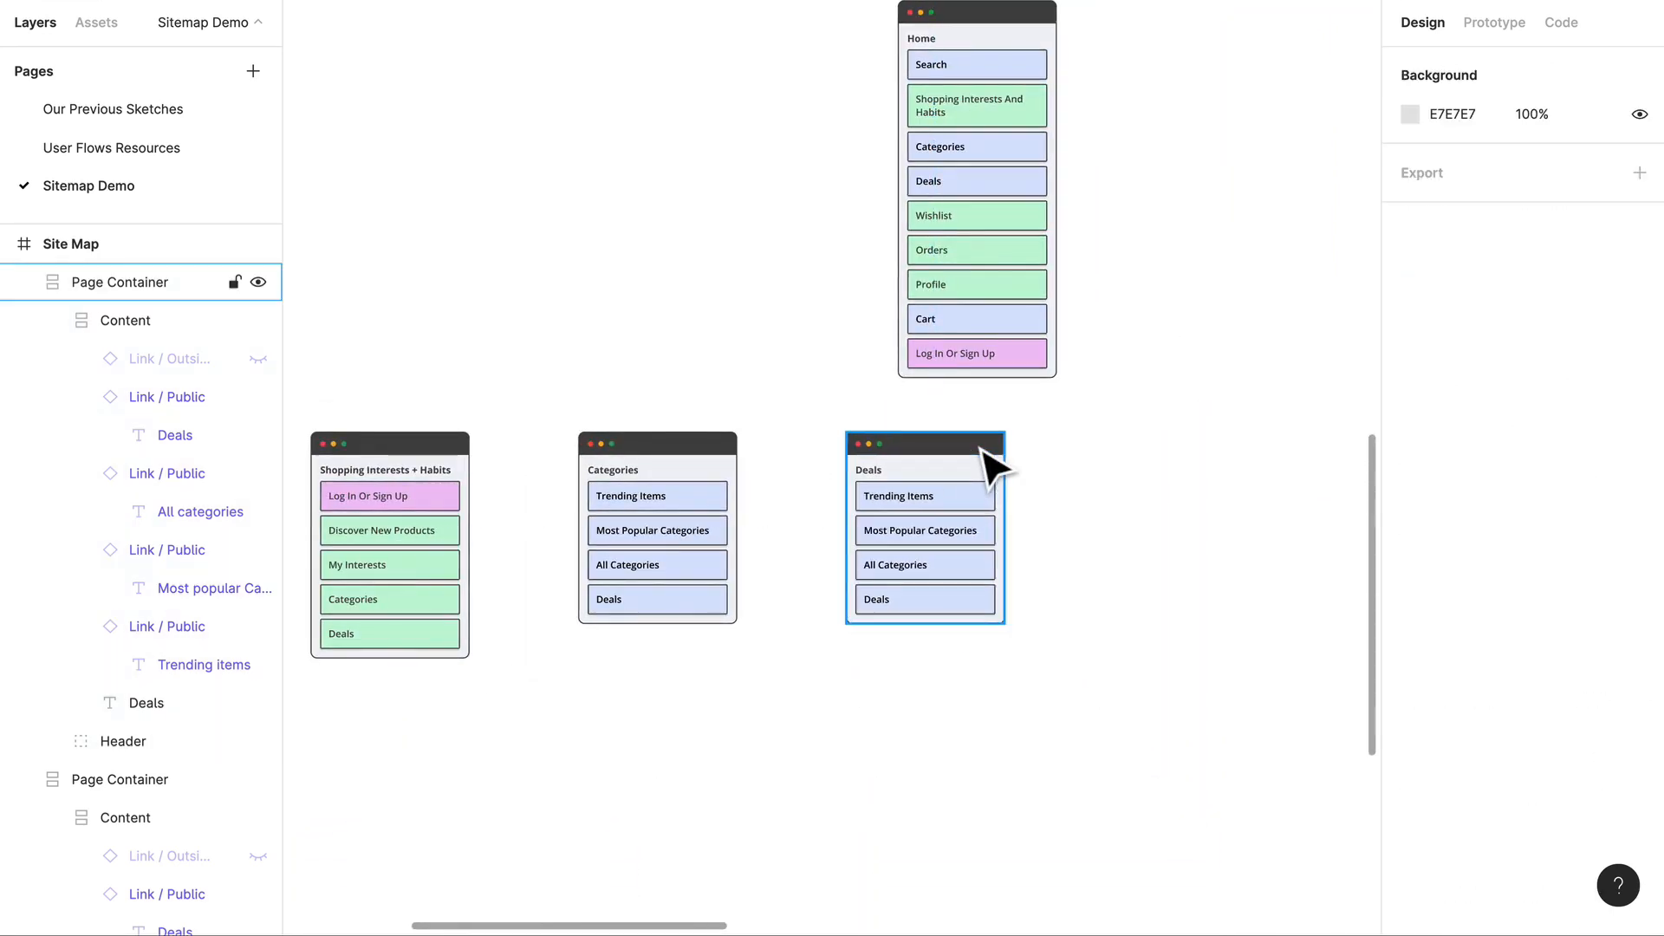
scroll(938, 546, "up", 5)
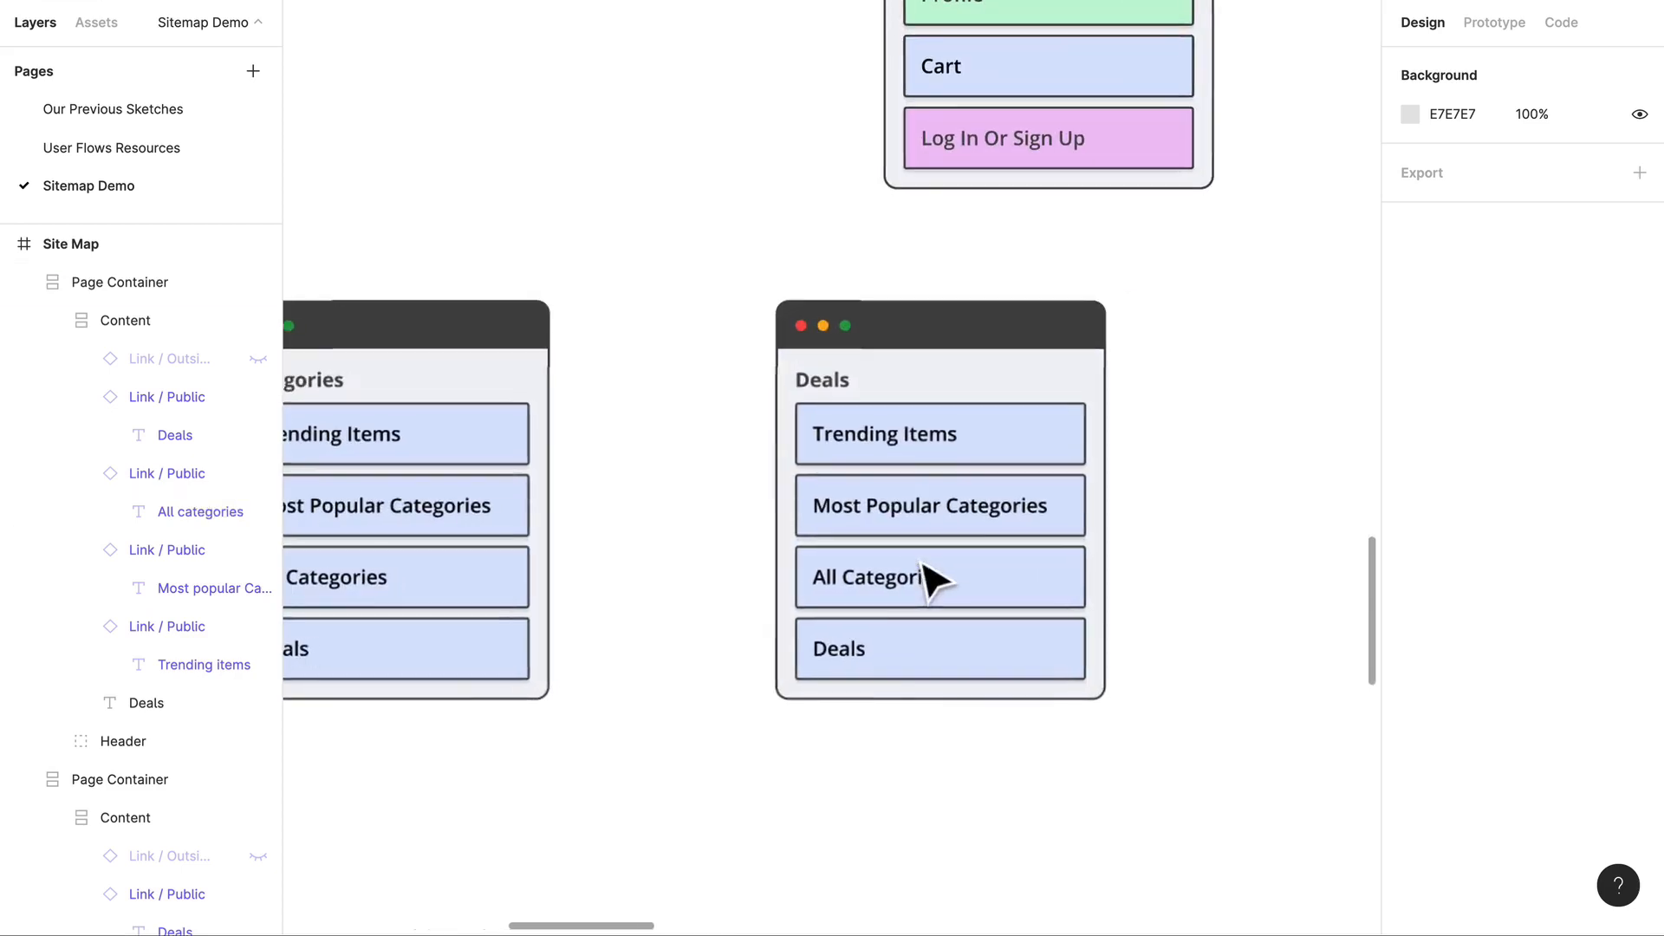
Step: Change the first link in the Deals container to Trending Deals
left_click(902, 464)
double_click(915, 468)
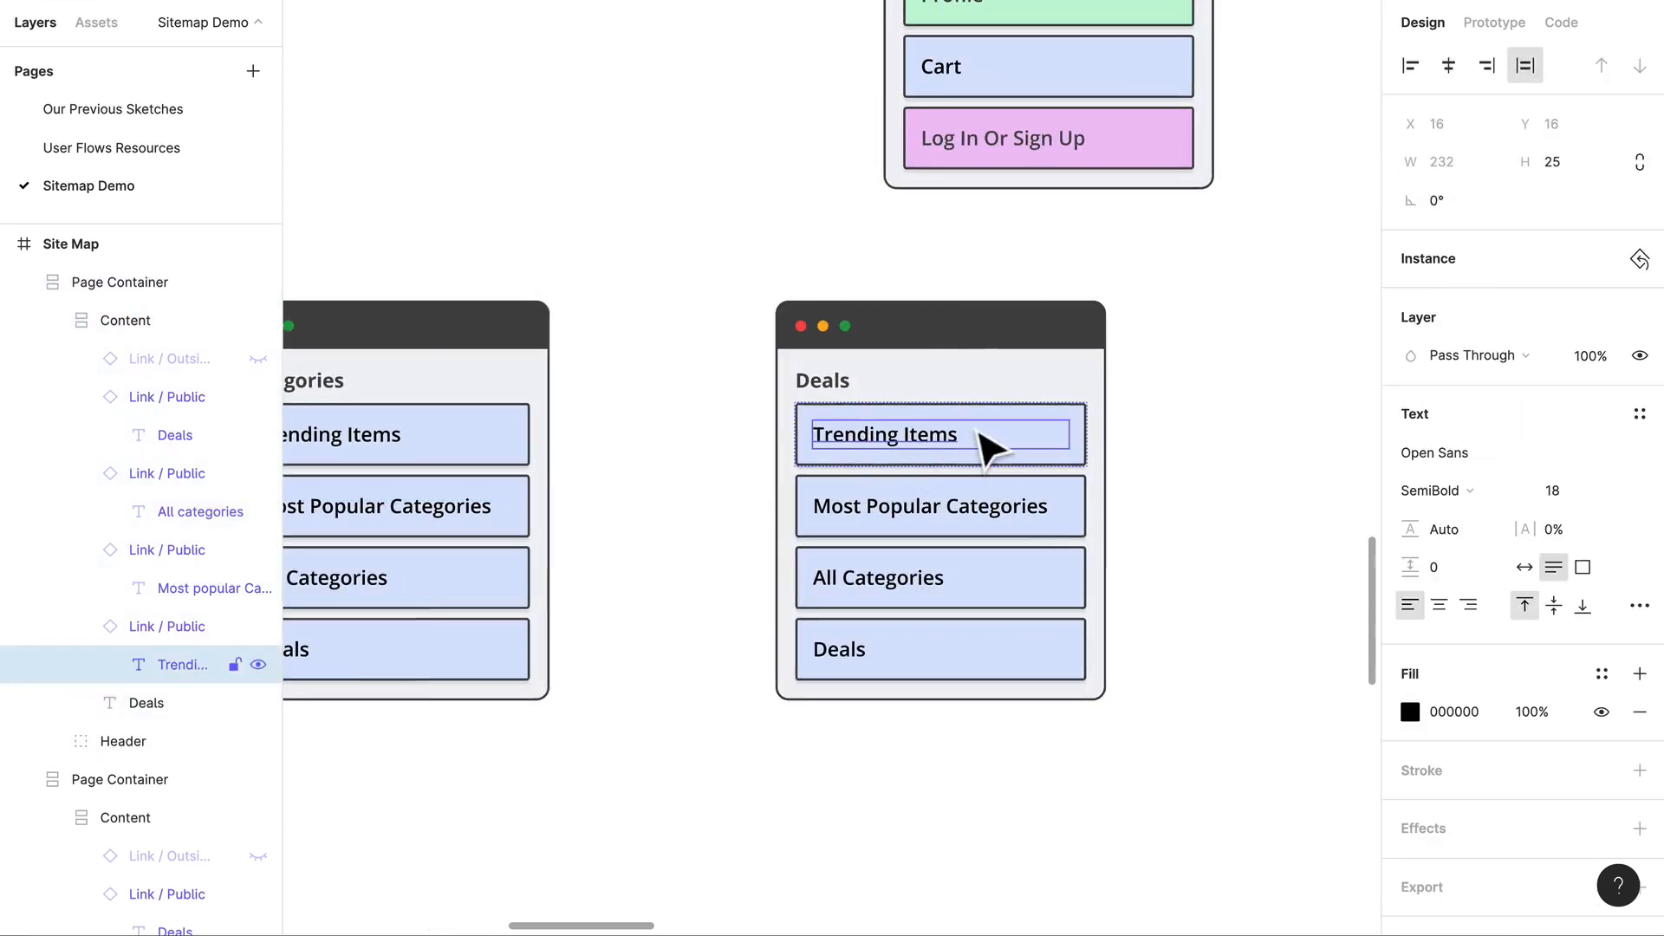
double_click(938, 459)
scroll(936, 451, "left", 5)
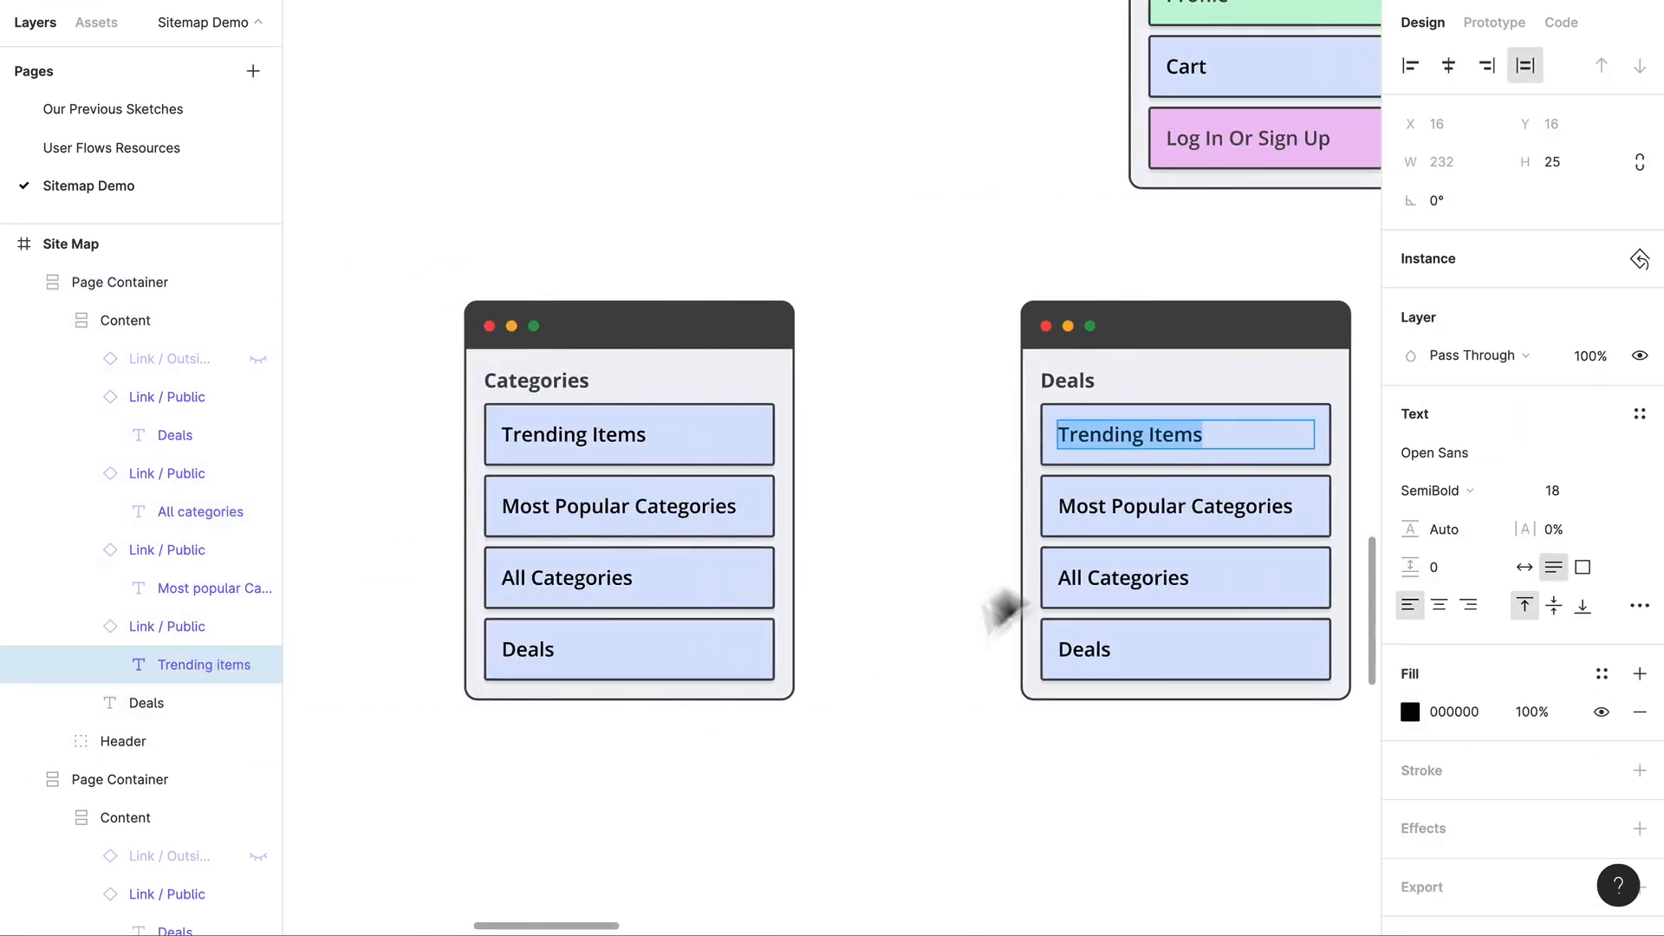
scroll(954, 481, "down", 2)
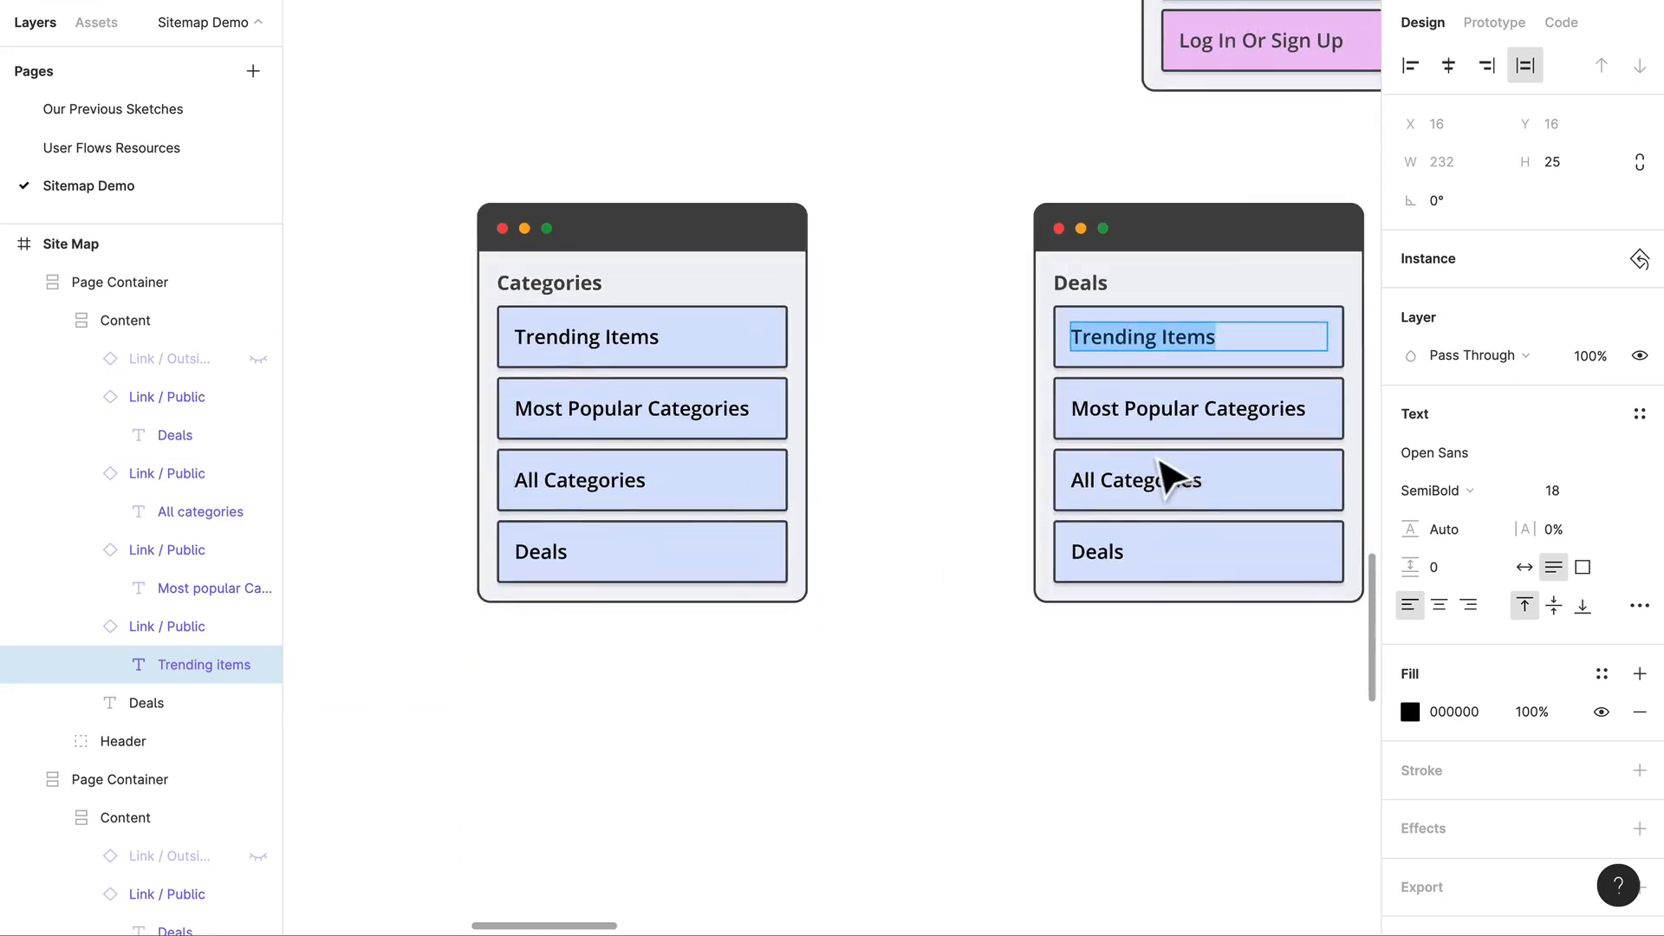
scroll(1171, 477, "right", 3)
type("Trned")
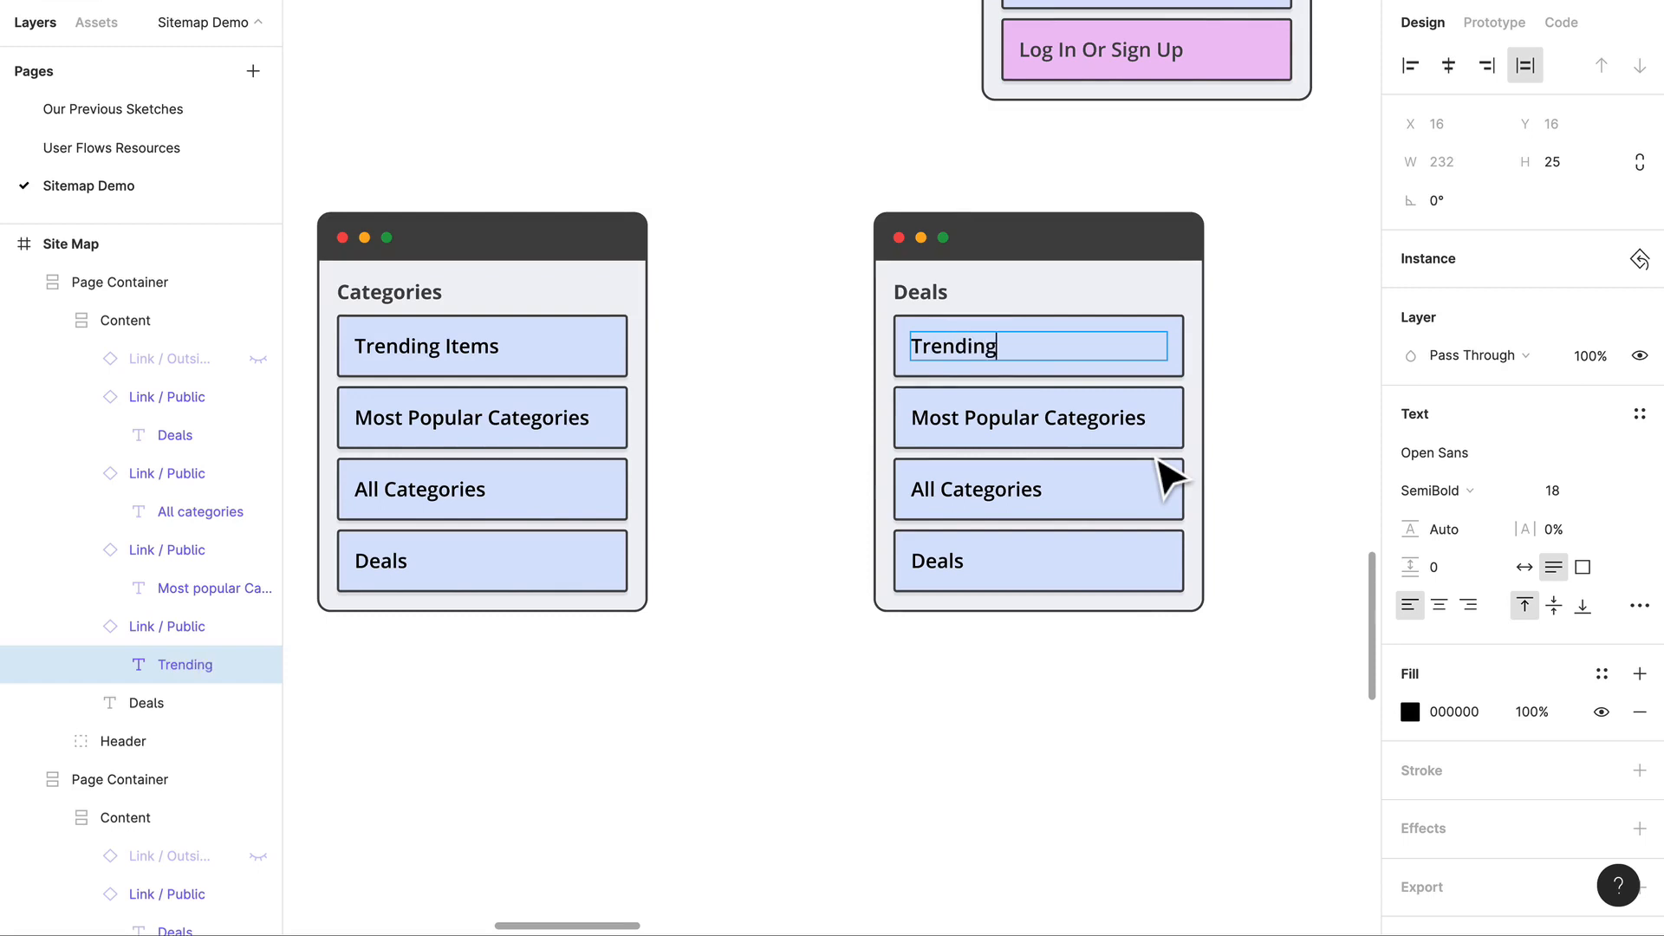
Step: Change the Most Popular Categories link in the Deals container to Deals Based Off Of Categories
double_click(1138, 424)
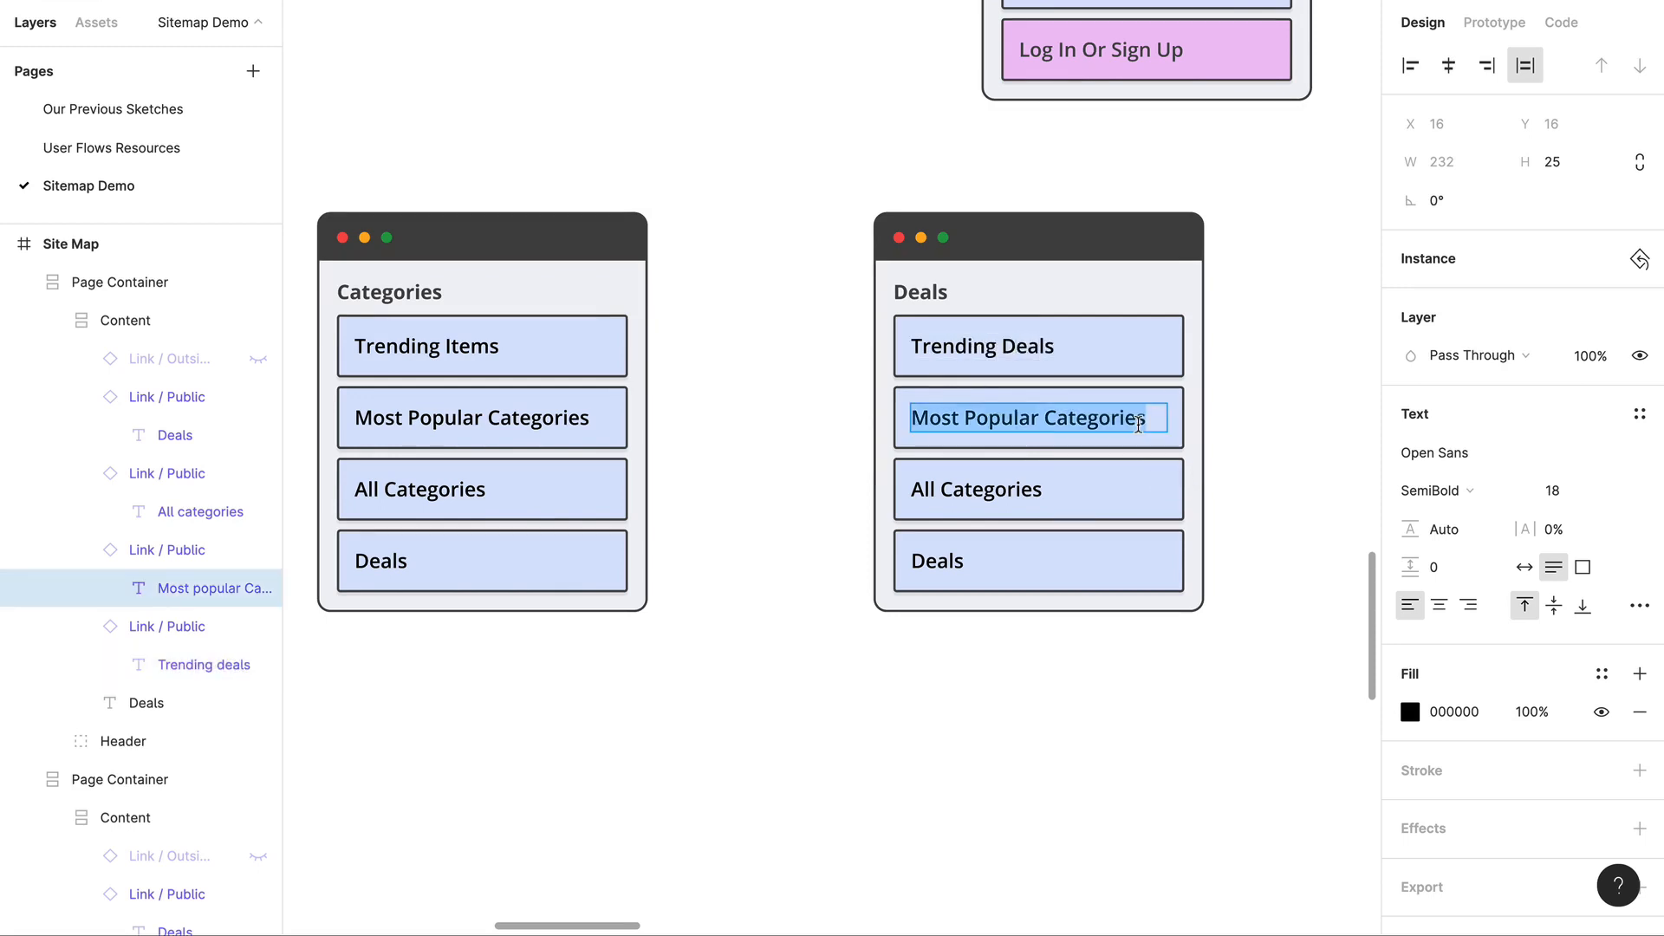
type("Deals Based Off Of")
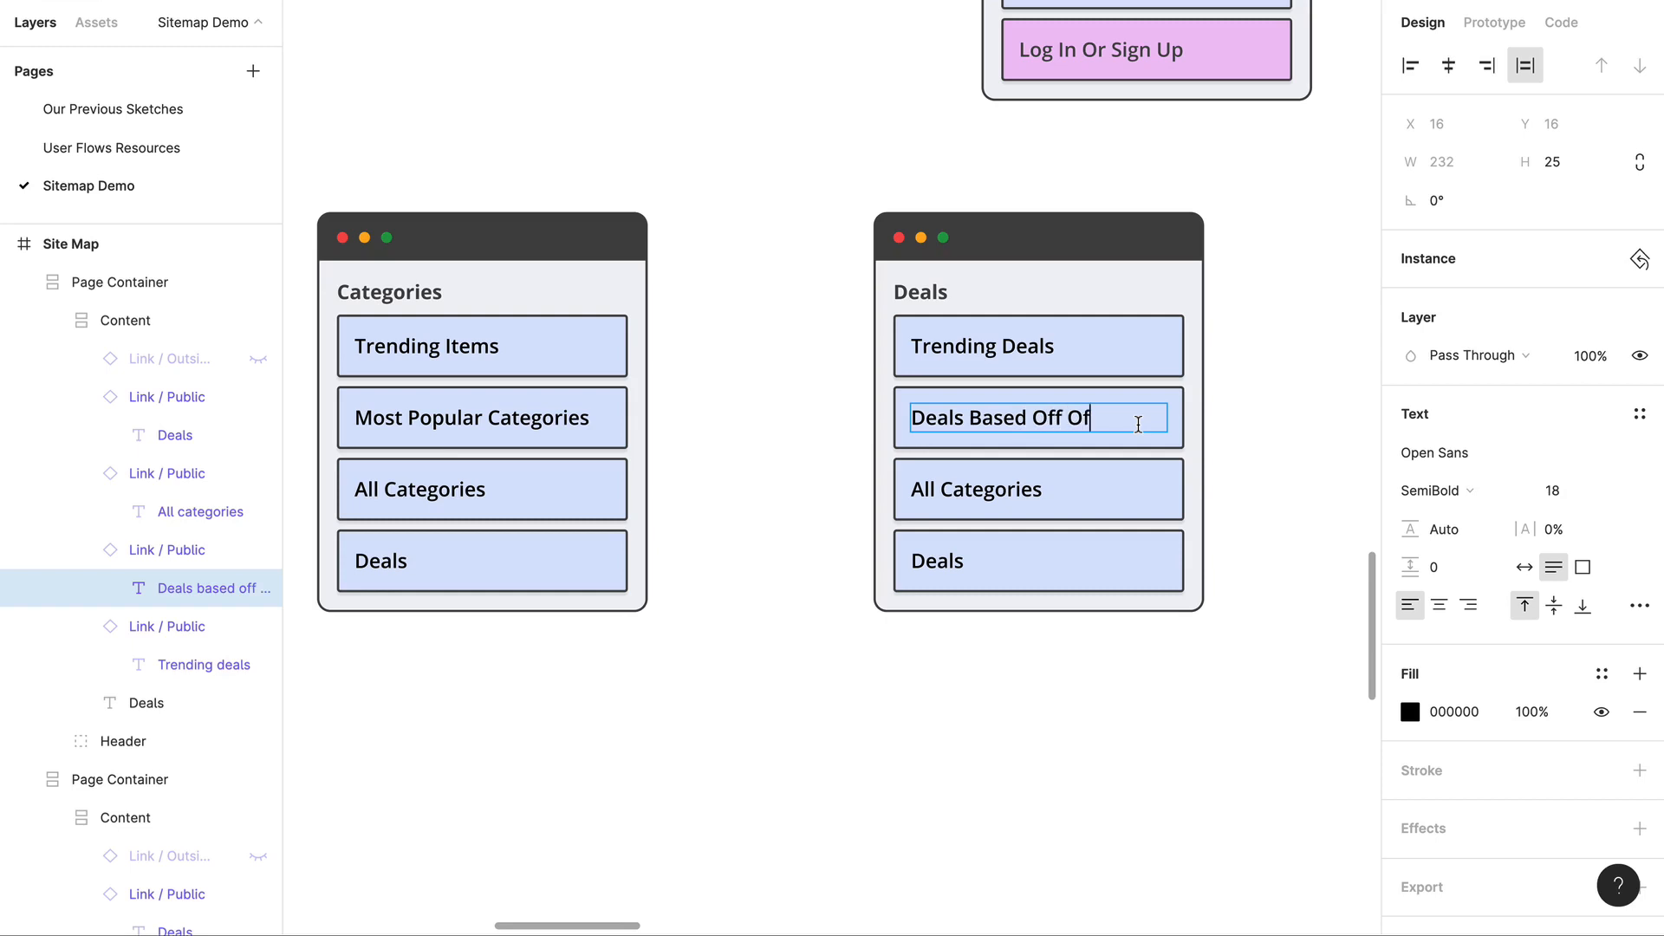
type(" Categories")
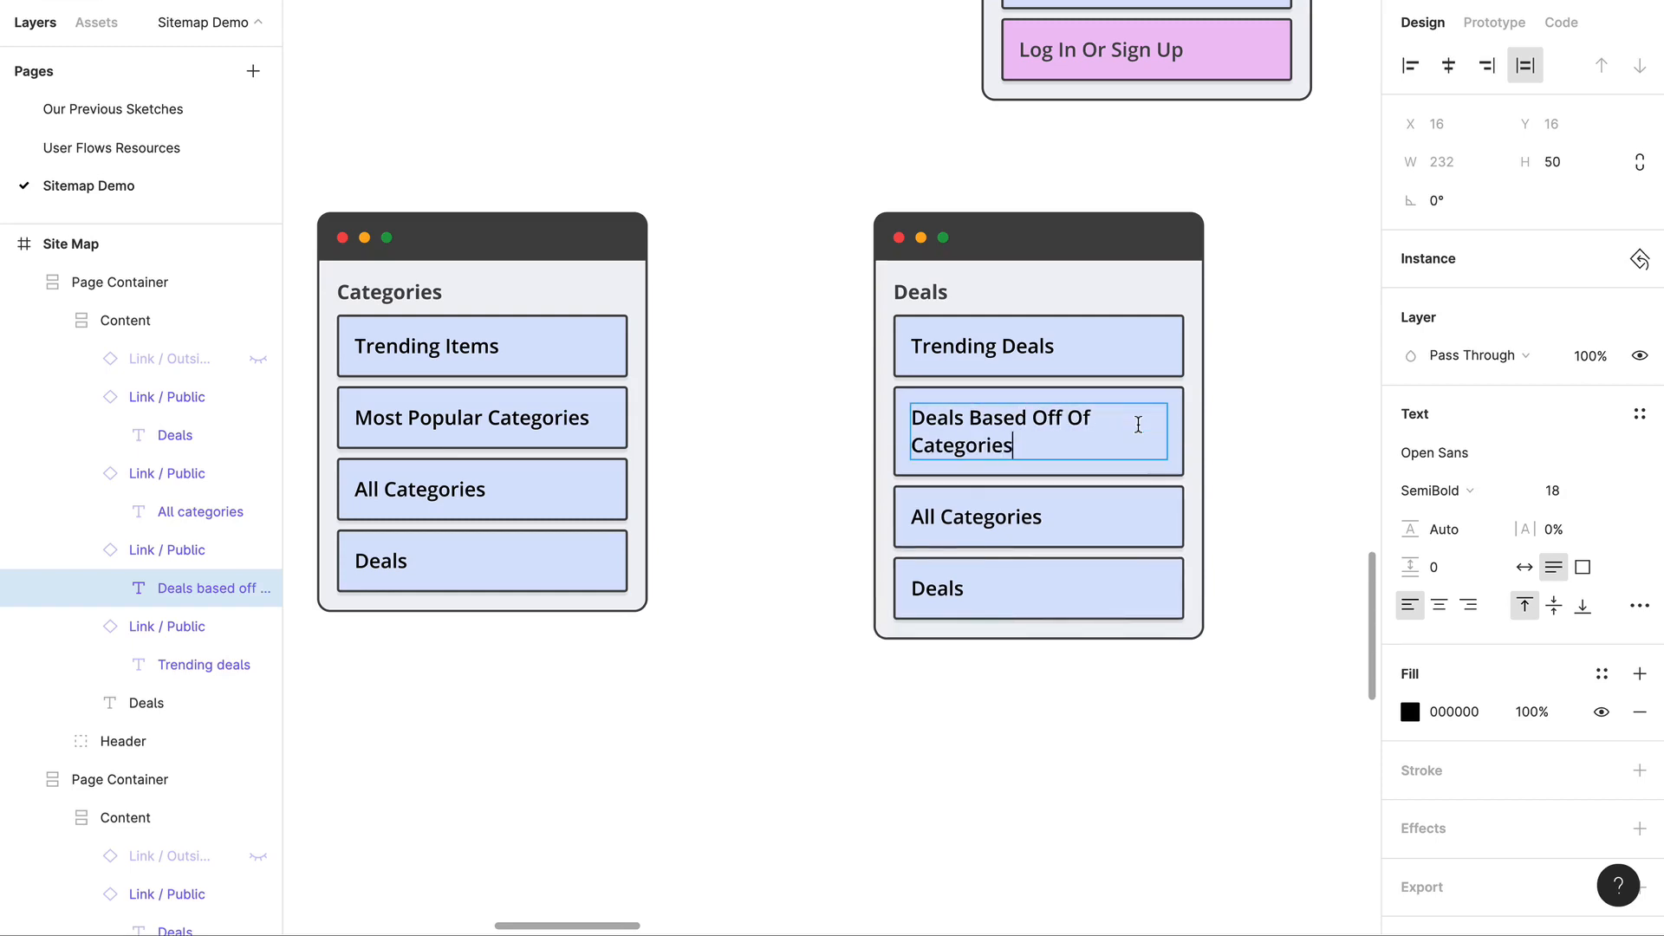
double_click(994, 515)
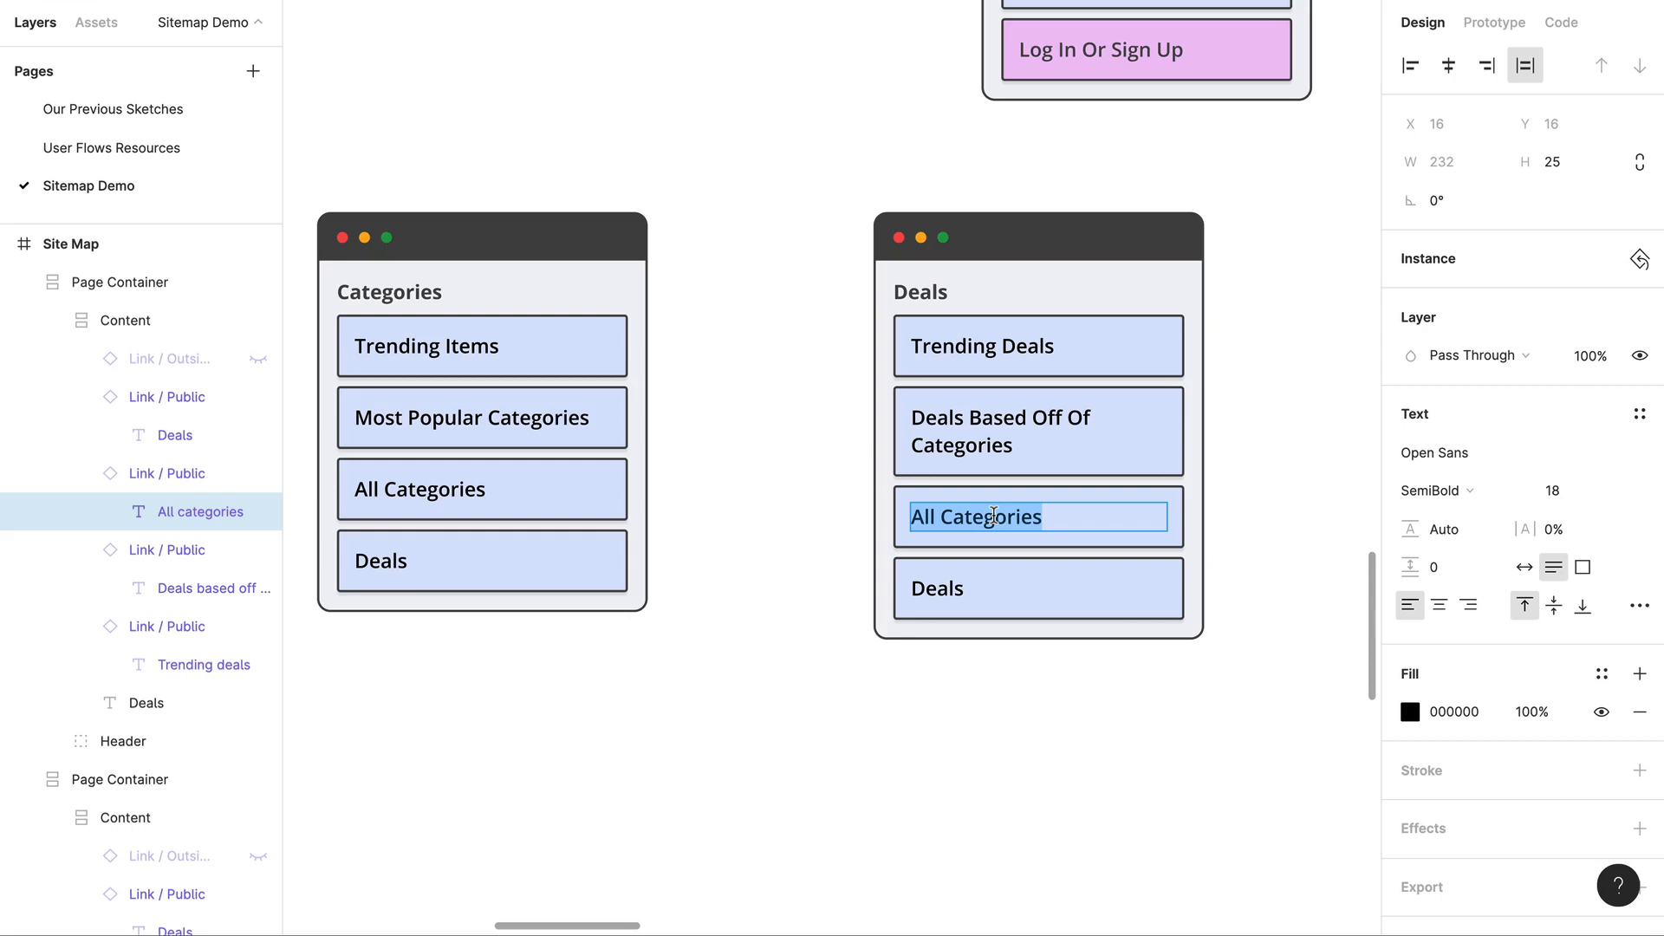
key("Escape")
key("Escape")
left_click(1125, 617, "shift")
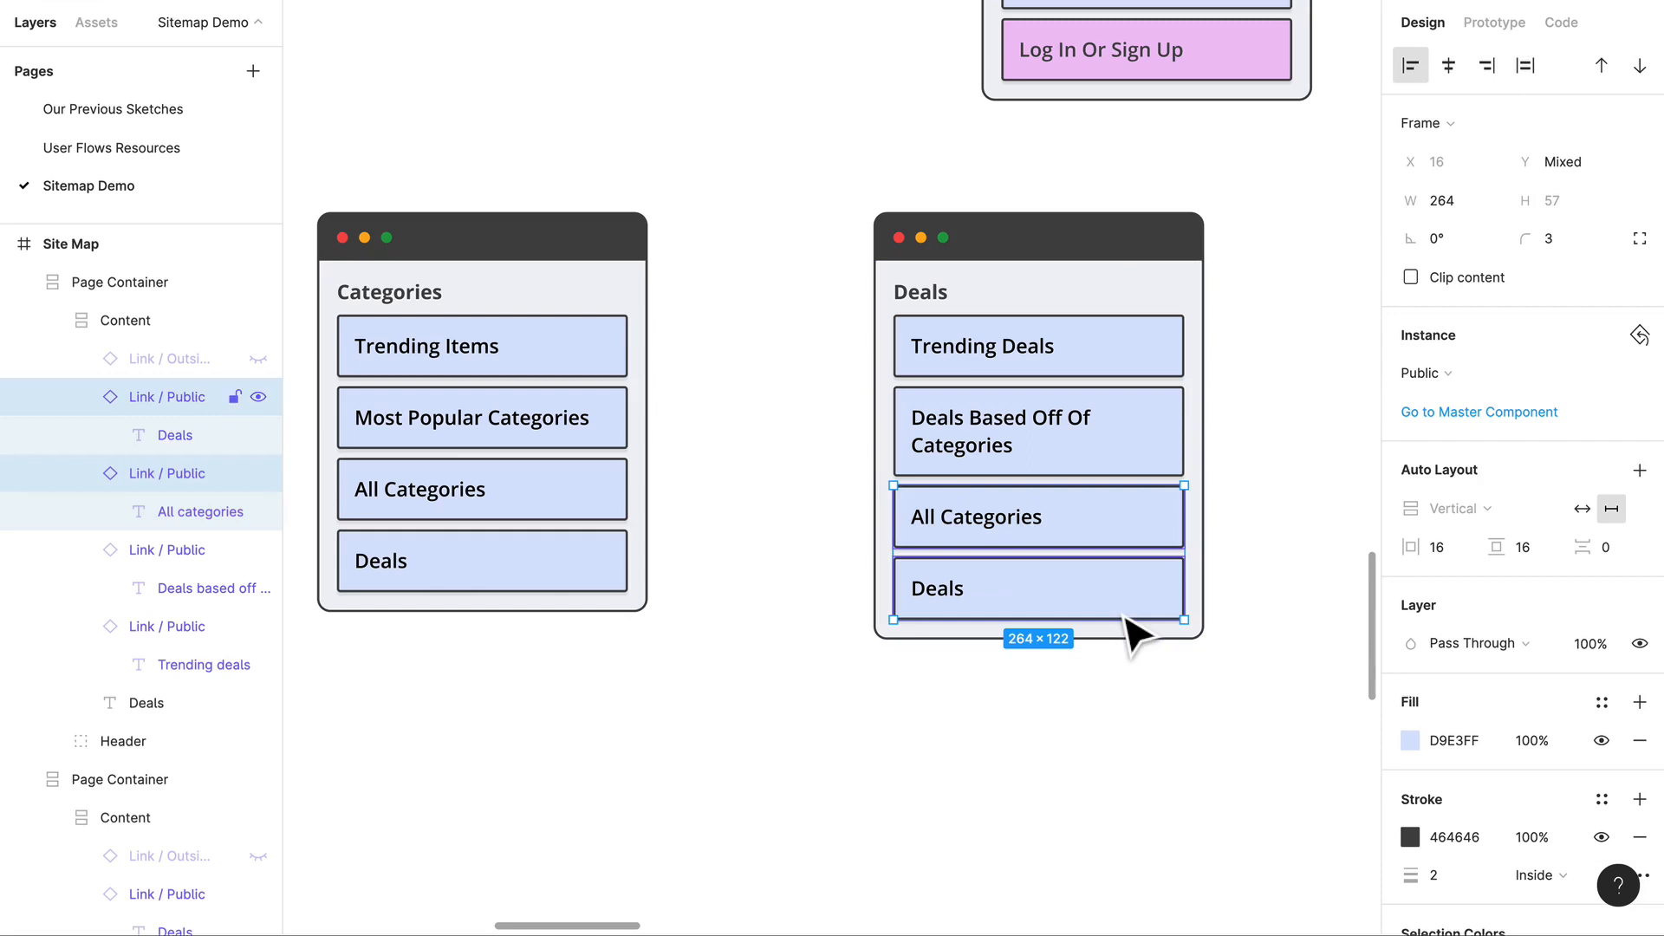
left_click(1105, 812)
Step: Delete the Deals link from the end of the Deals container
double_click(1088, 607)
double_click(1088, 607)
key("Delete")
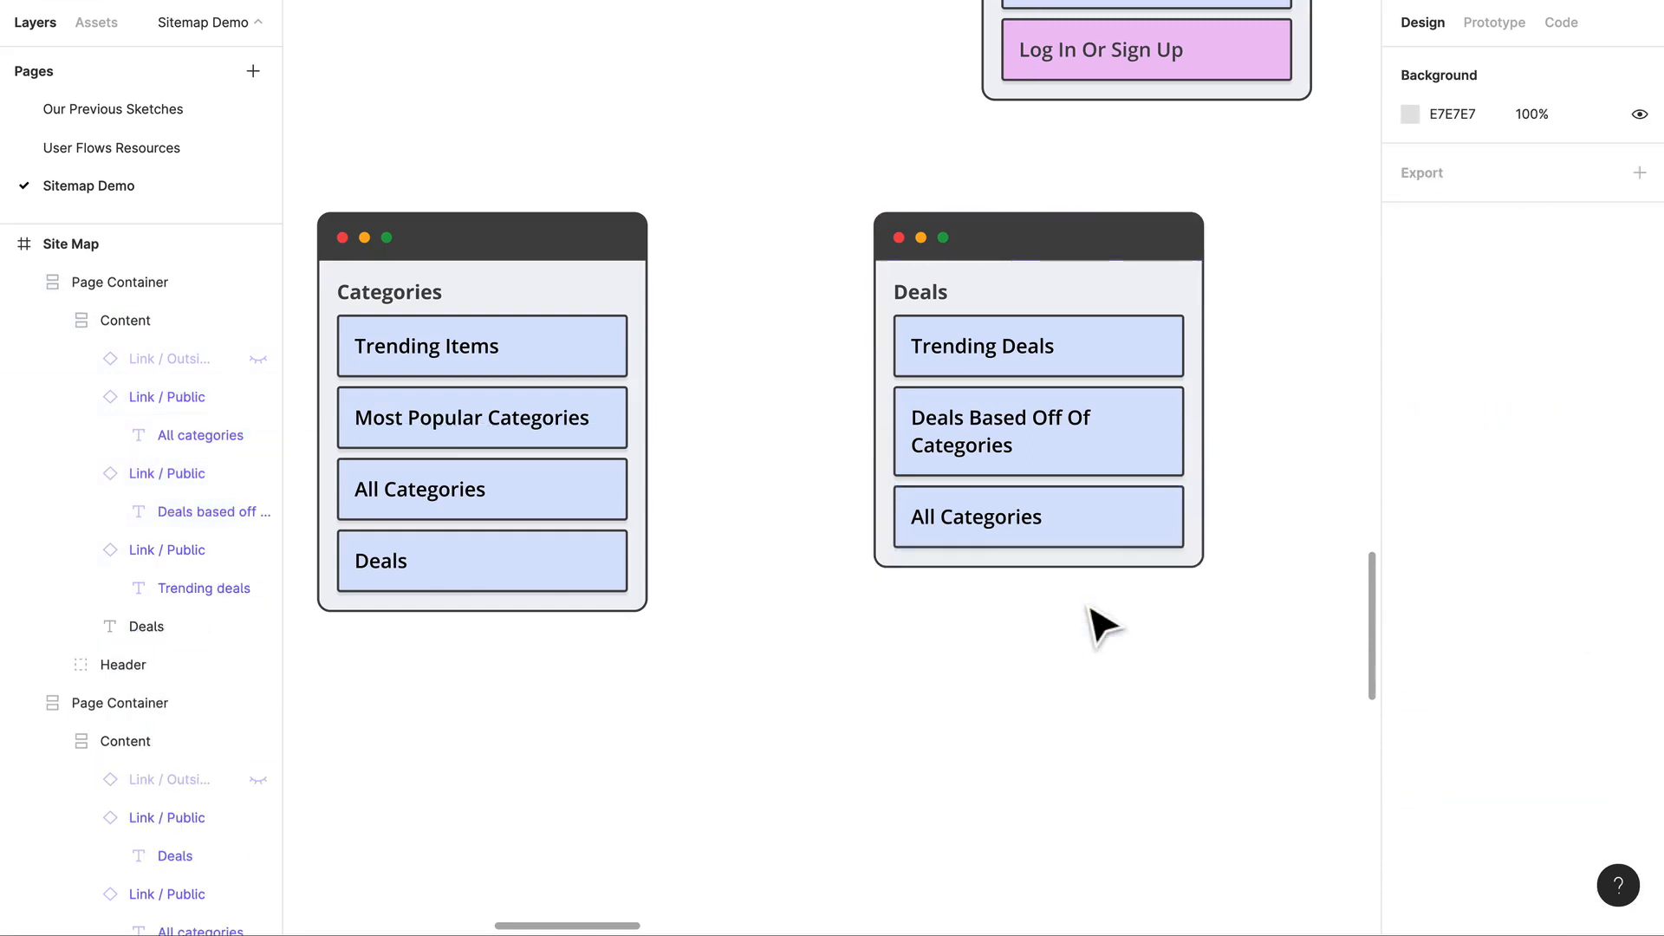
left_click(1037, 550)
double_click(1036, 550)
double_click(1037, 552)
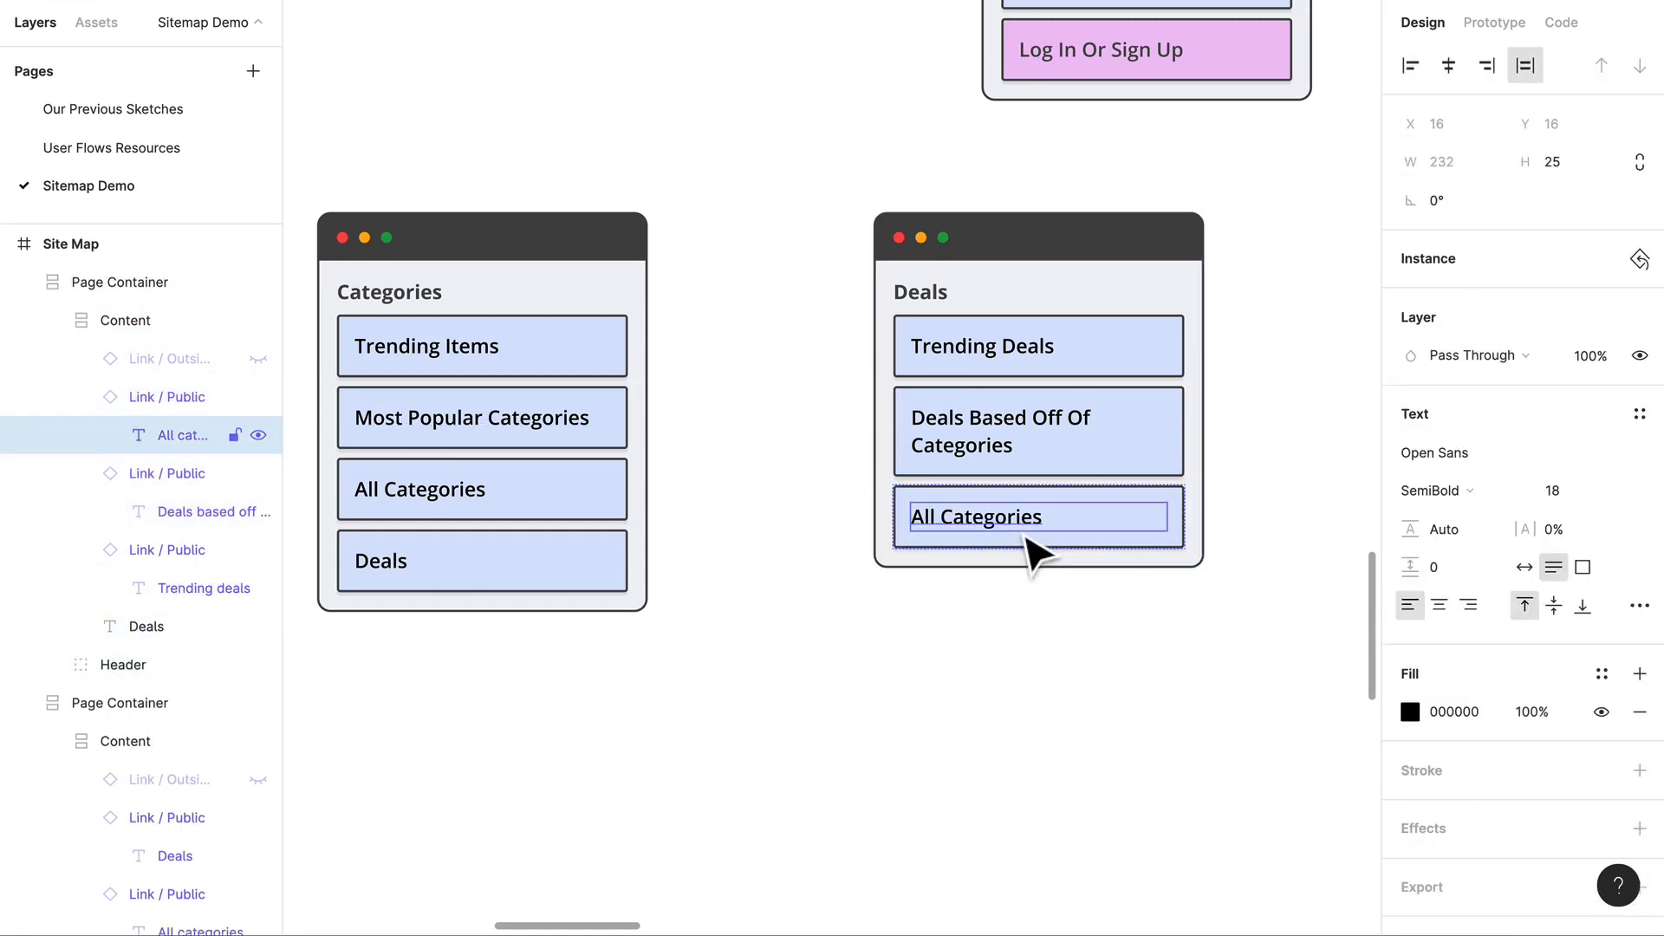
double_click(1023, 520)
key("Escape")
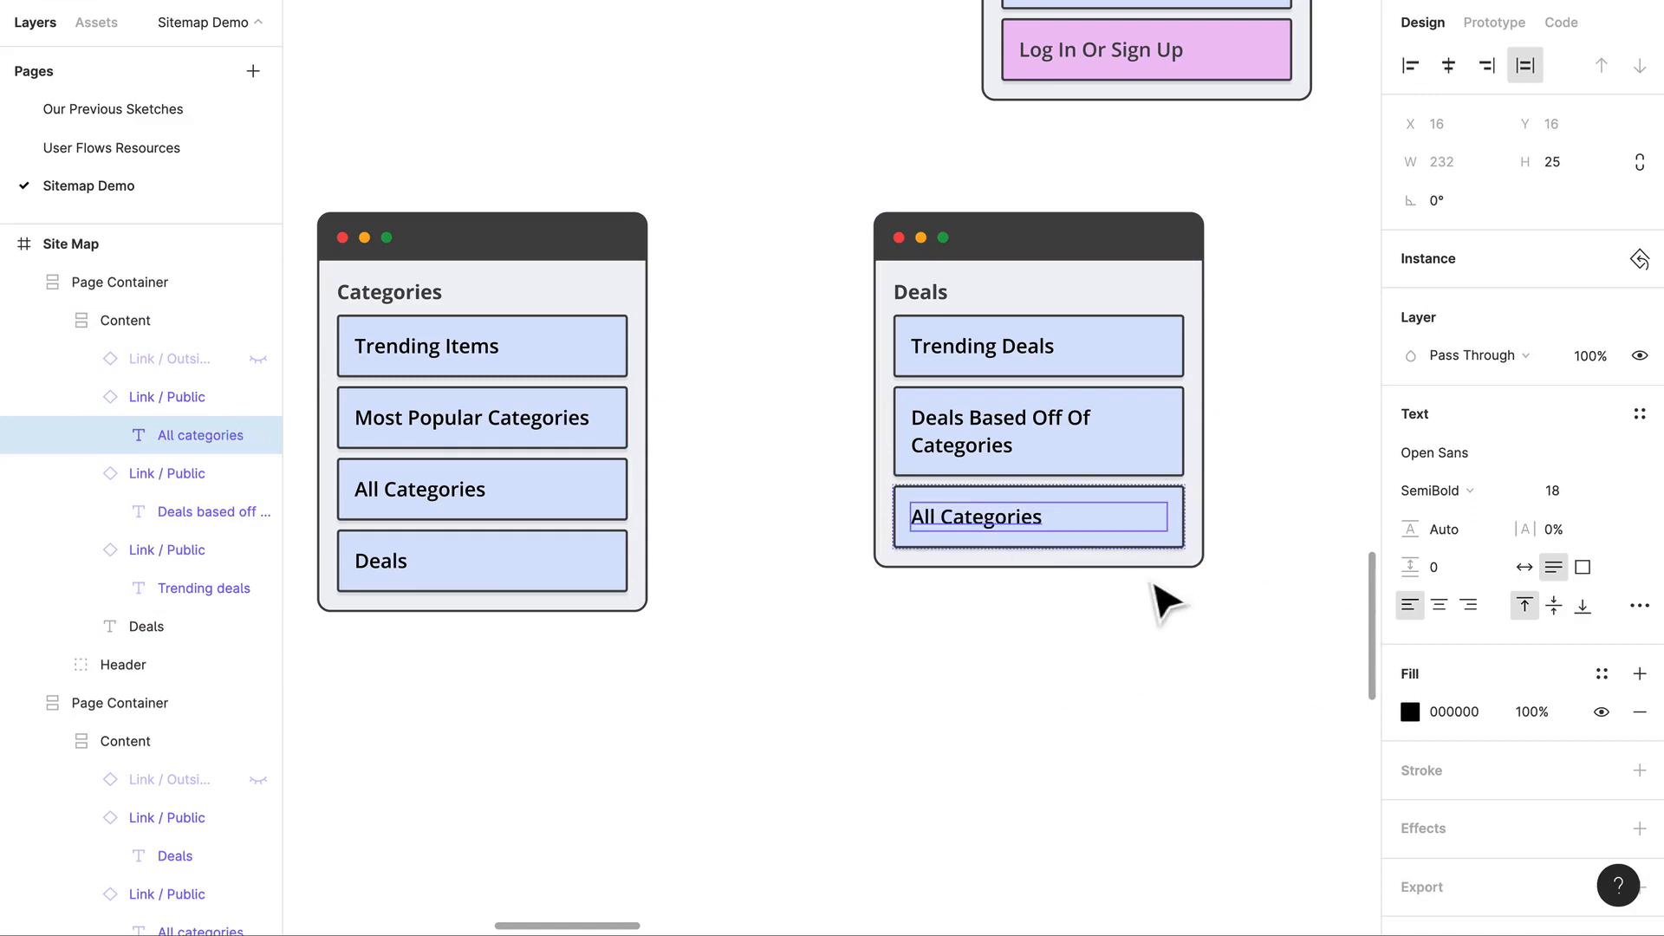
left_click(1151, 630)
Step: Switch the All Categories link in the Deals container to the Member Only component
left_click(1142, 555)
double_click(1142, 553)
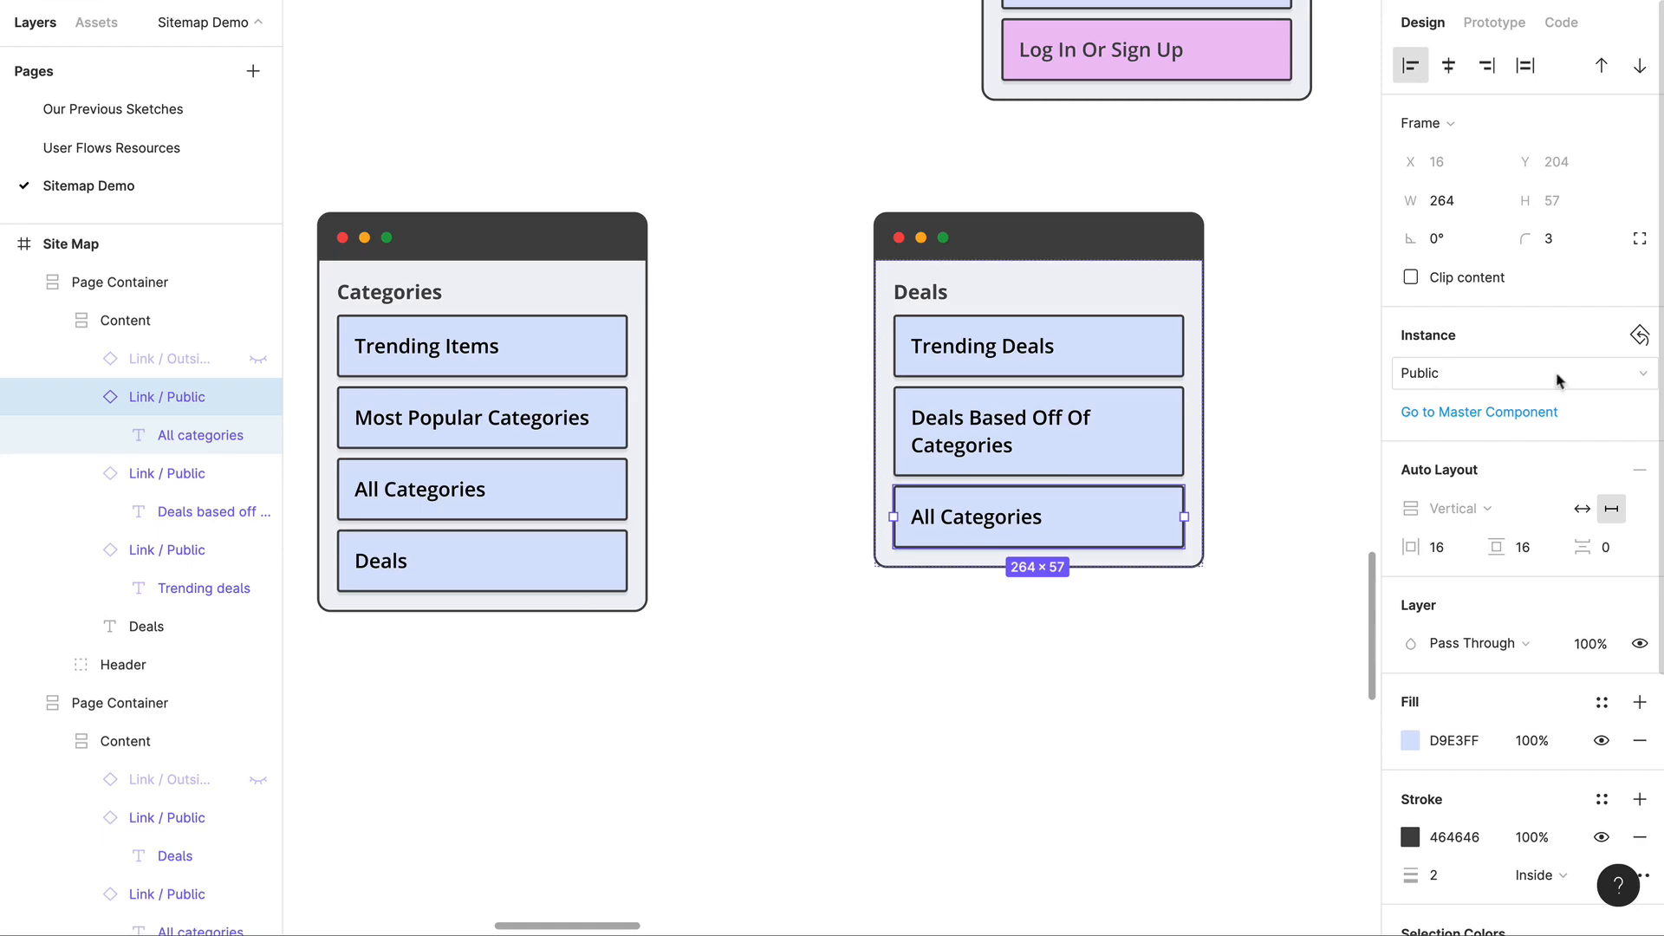
left_click(1601, 386)
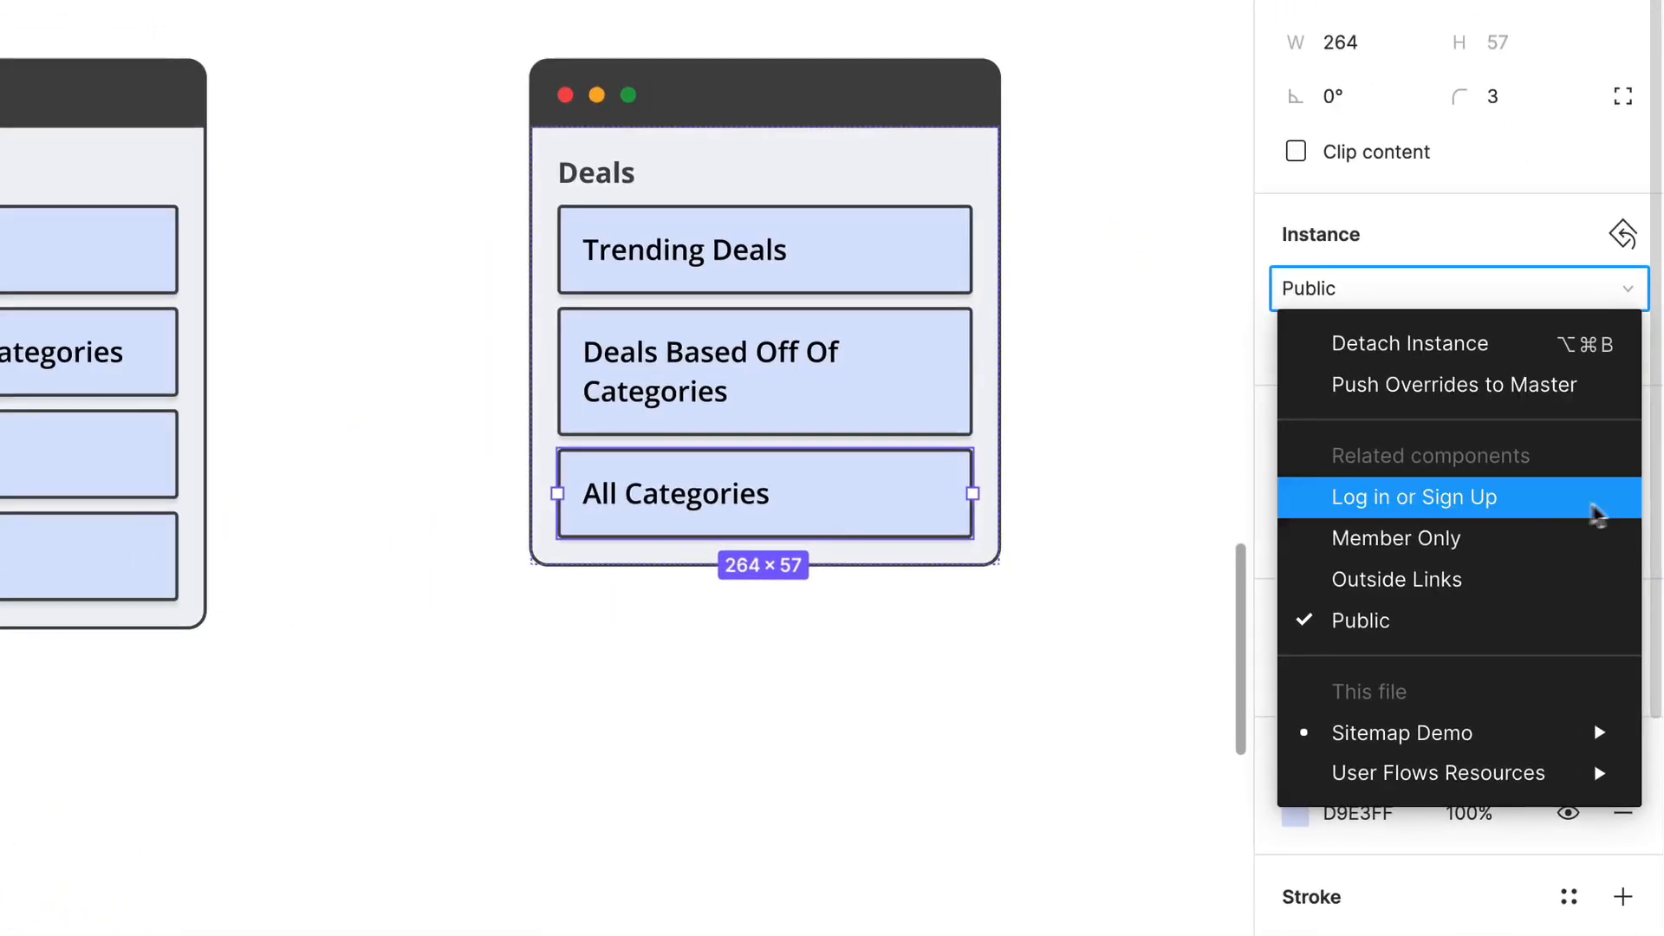
left_click(1508, 539)
Step: Change the text of the green link in the Deals container to Deals Just For You
double_click(709, 500)
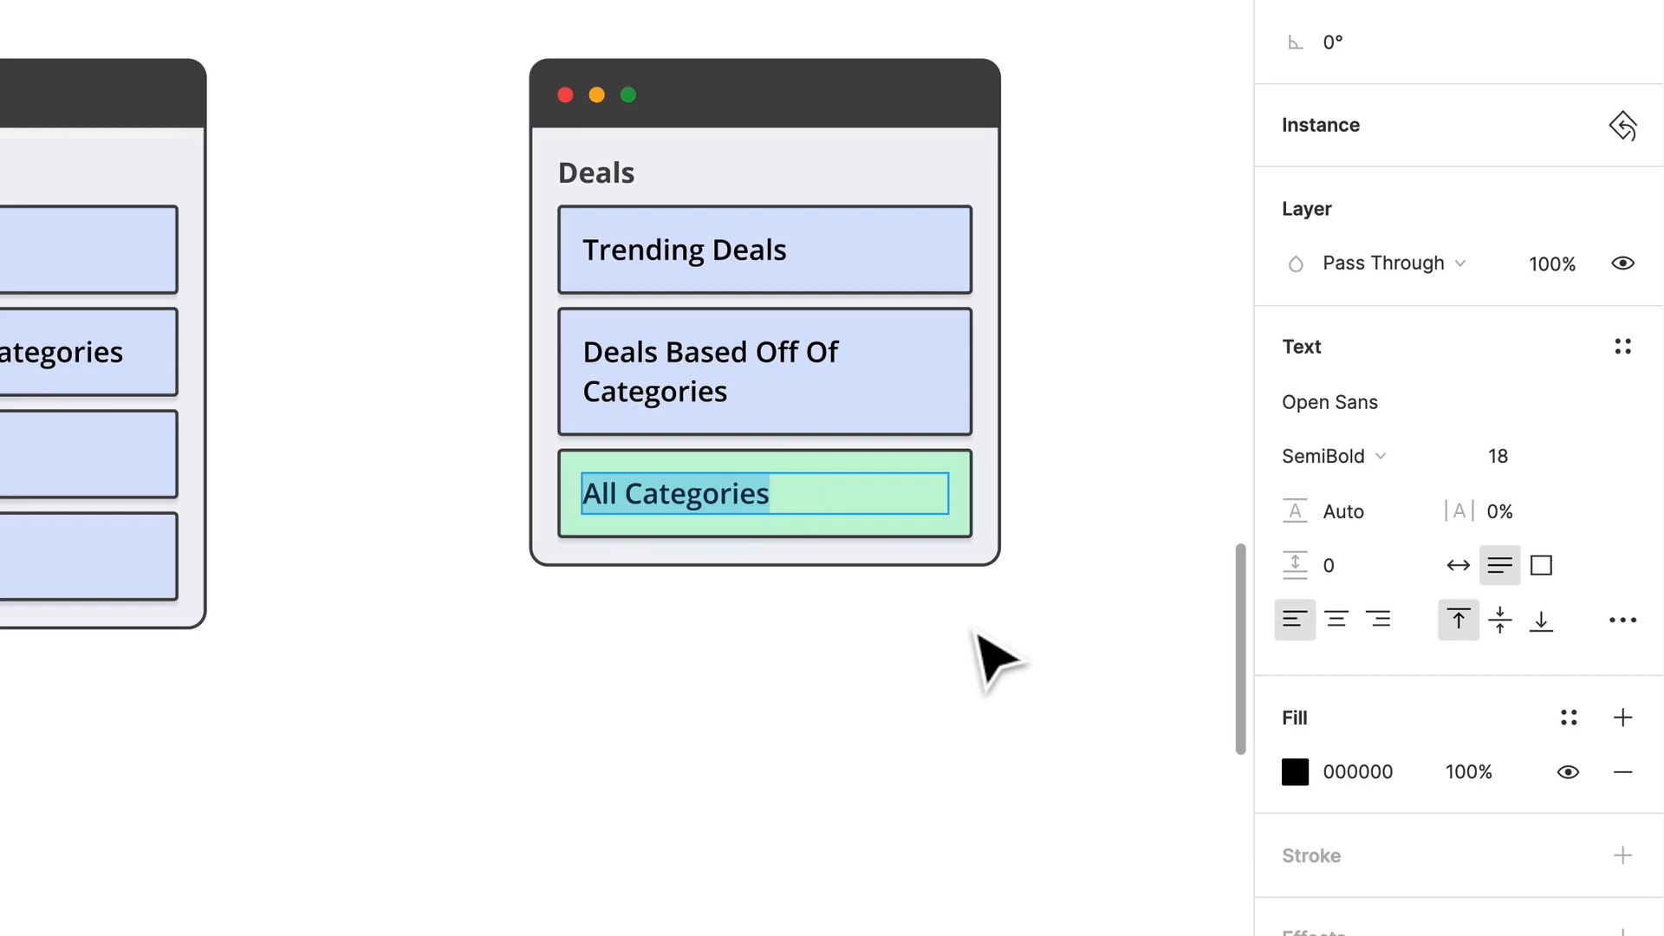
type("Deals Just For You")
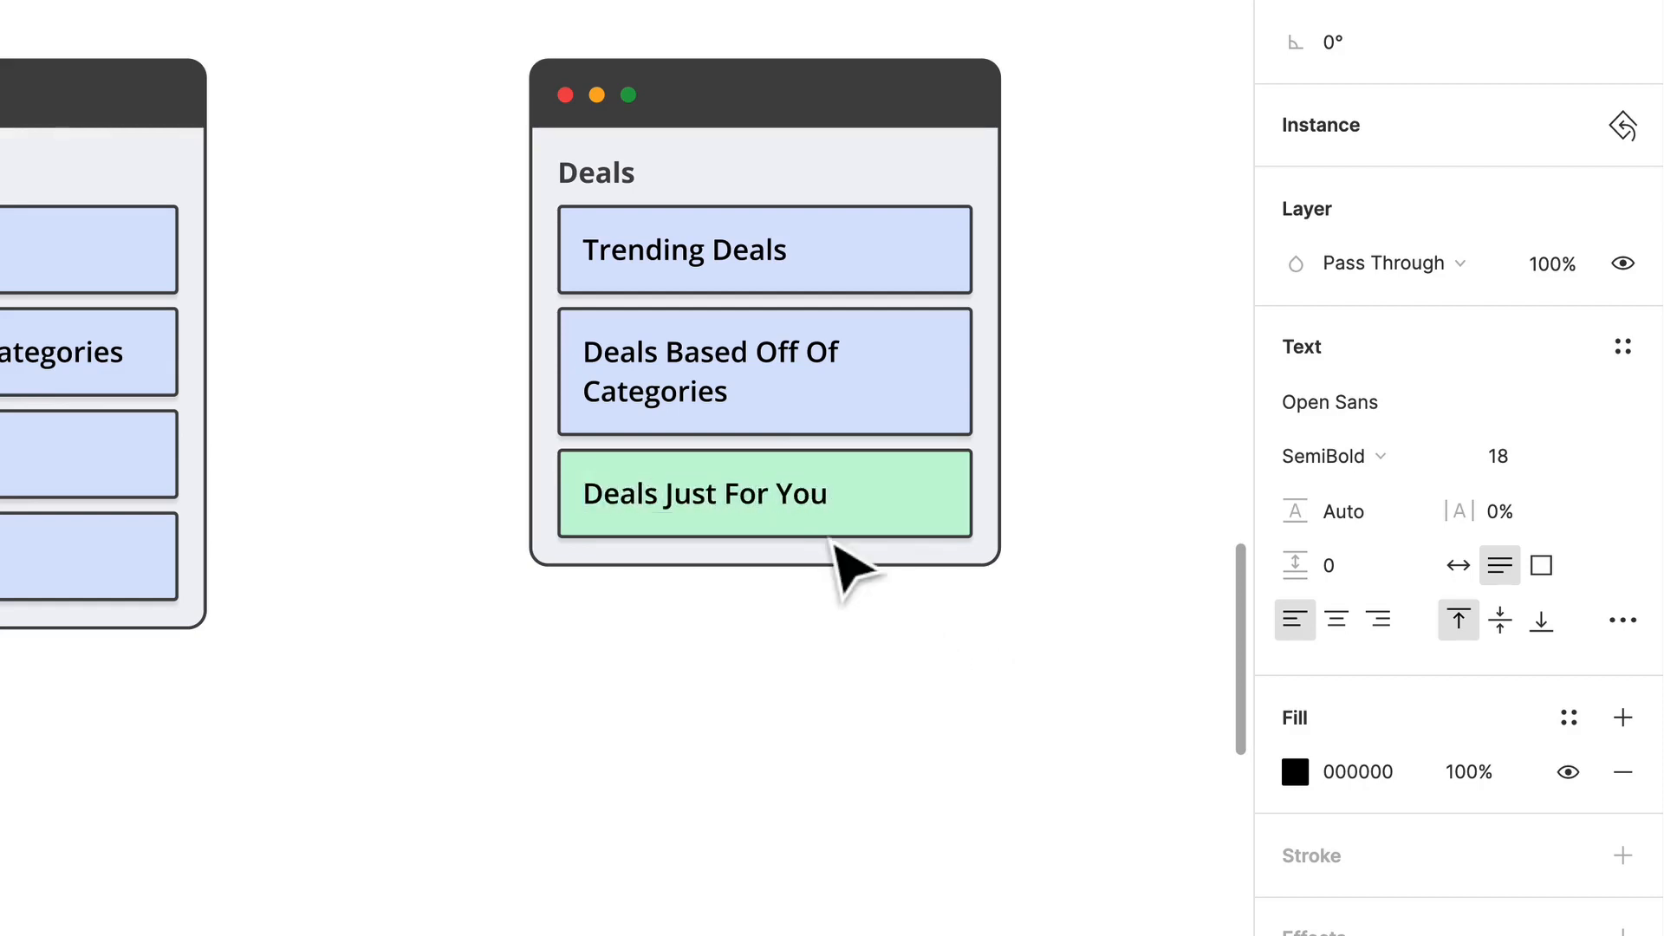
left_click(781, 647)
Step: Duplicate the Deals container to its right in the same row, matching the spacing between the other containers
scroll(780, 642, "down", 3)
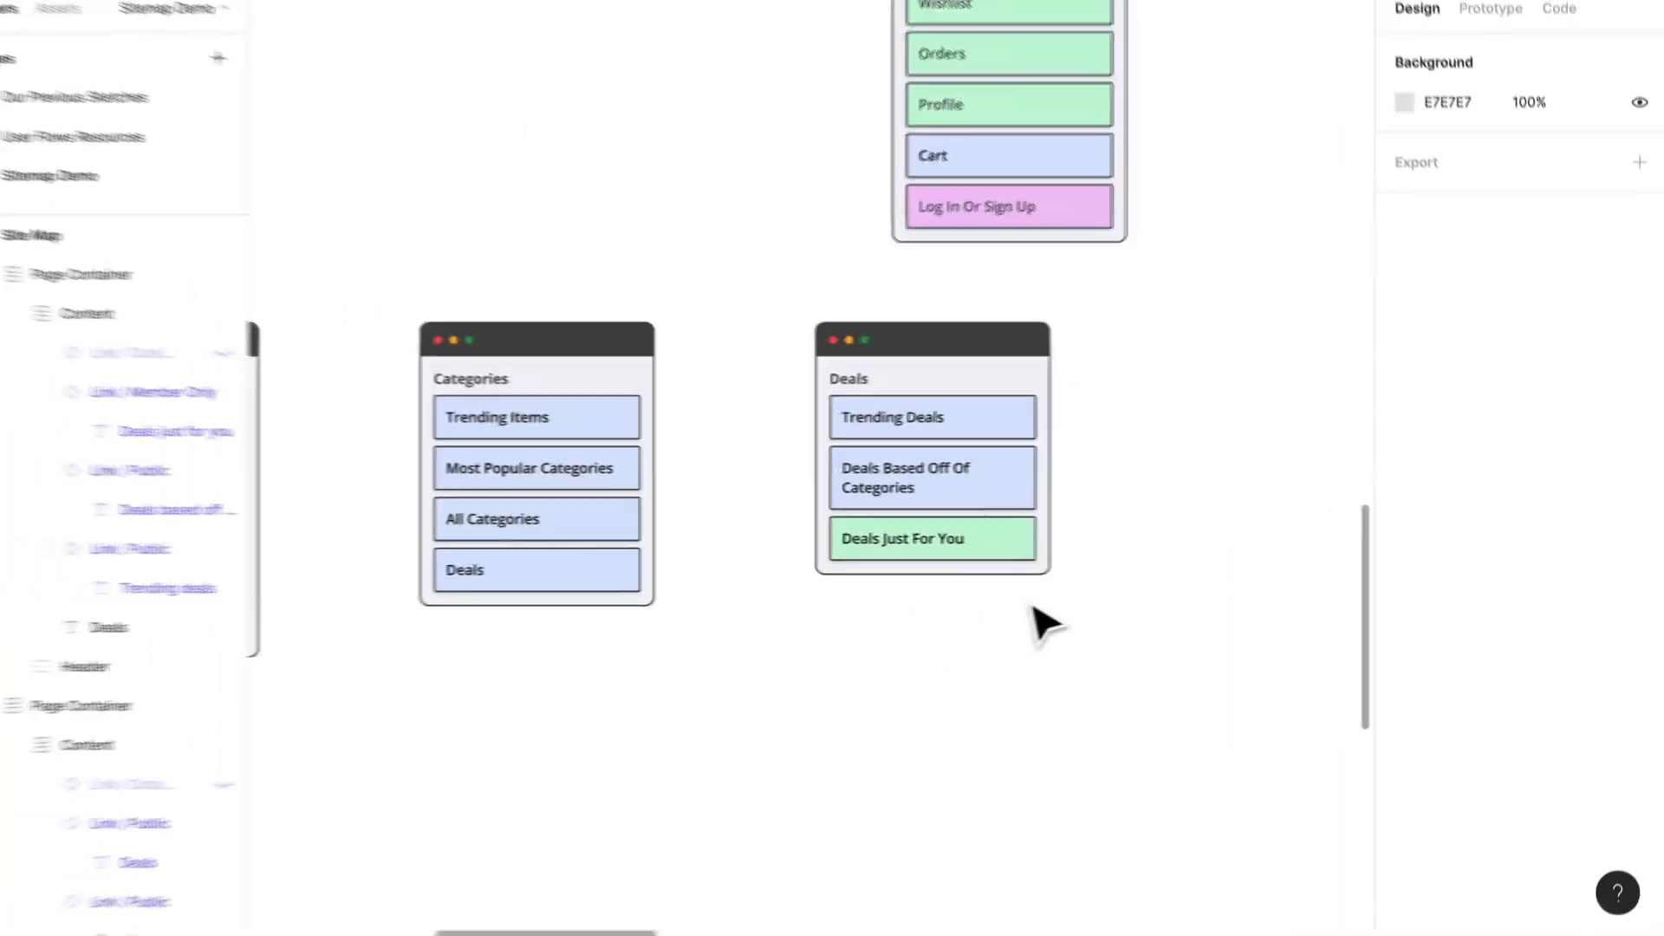
scroll(1031, 607, "down", 3)
scroll(1042, 609, "right", 2)
left_click_drag(854, 429, 1136, 450)
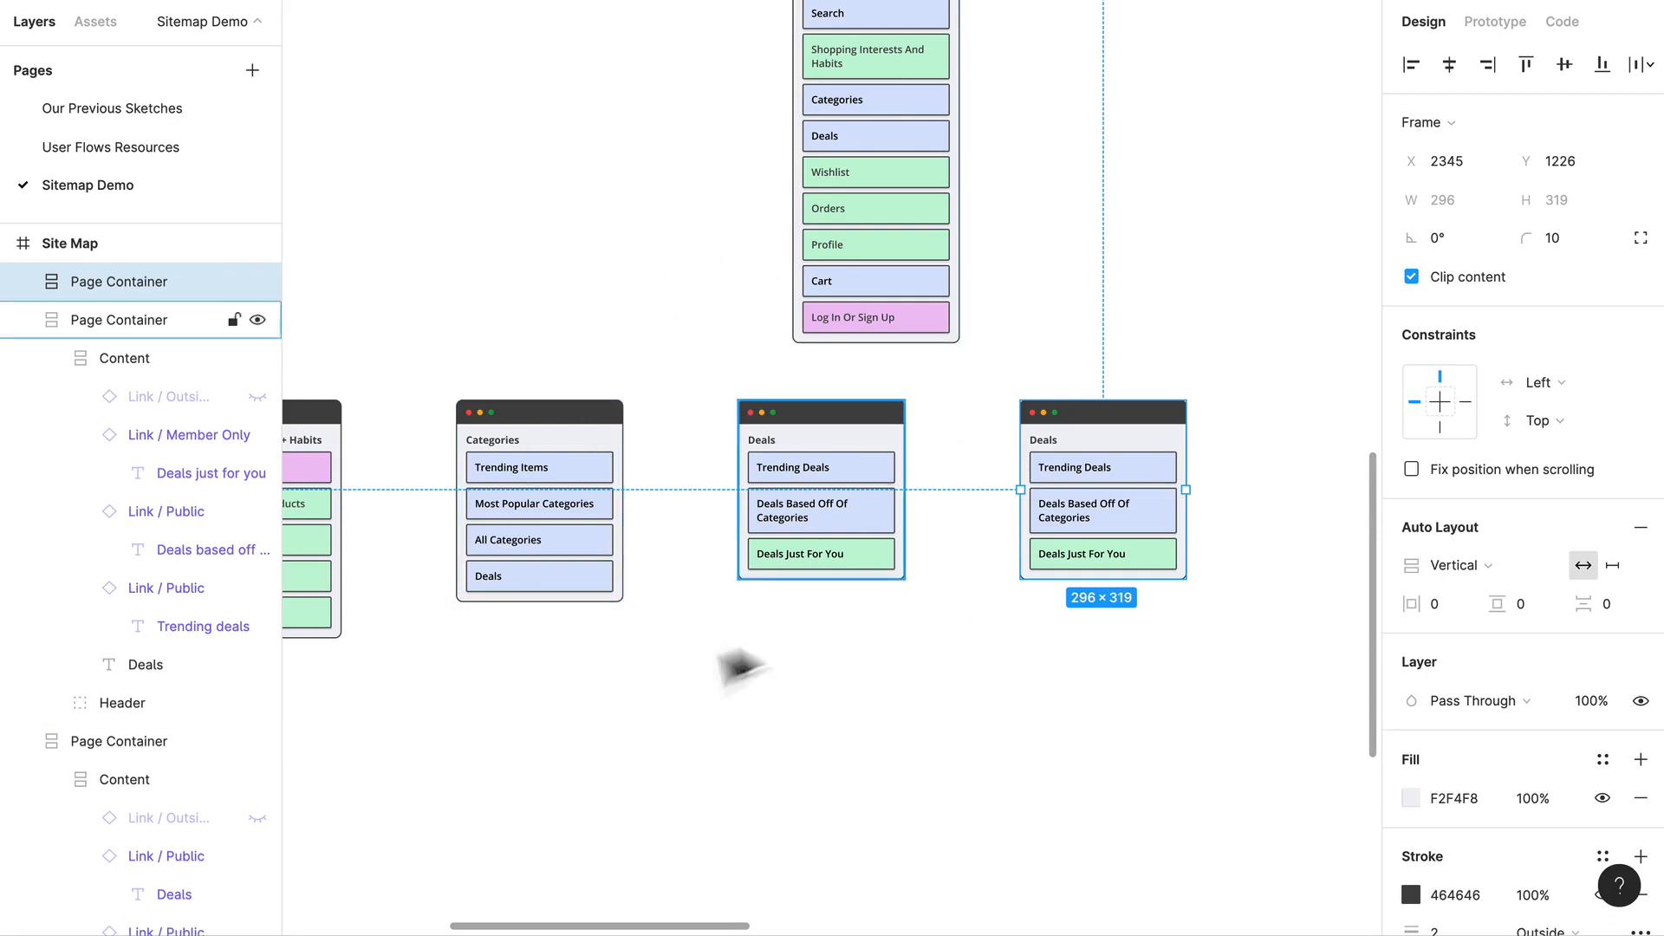
Step: Change the title of the duplicated Deals container to Wishlist
scroll(737, 667, "left", 5)
scroll(737, 667, "up", 3)
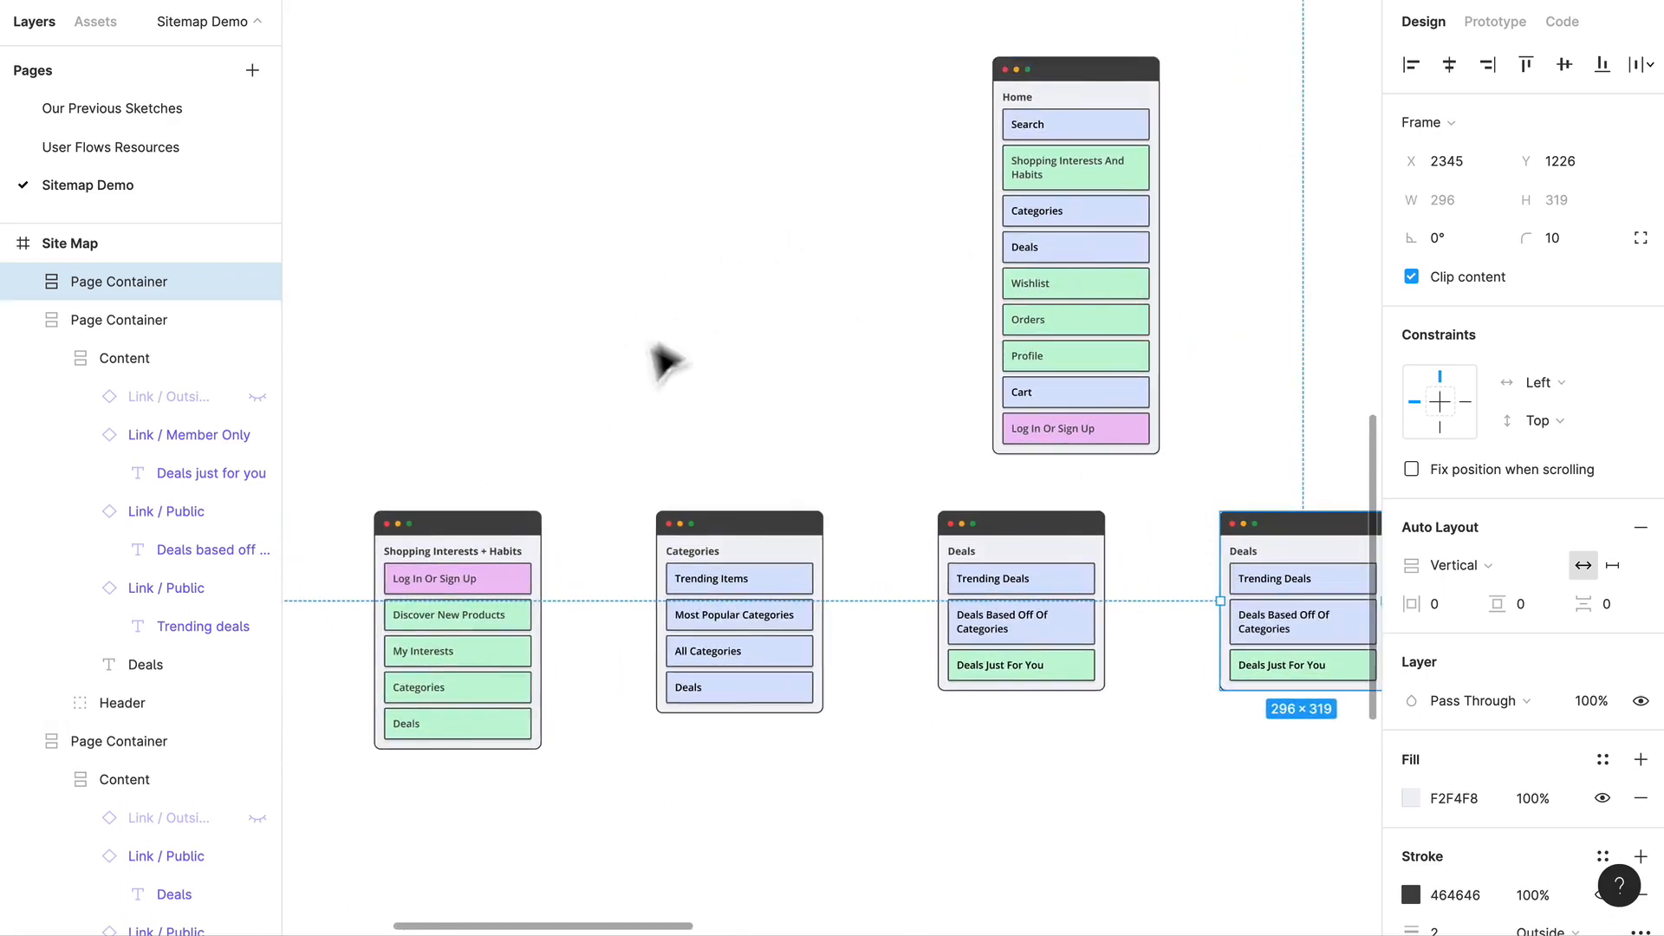
scroll(1153, 580, "right", 5)
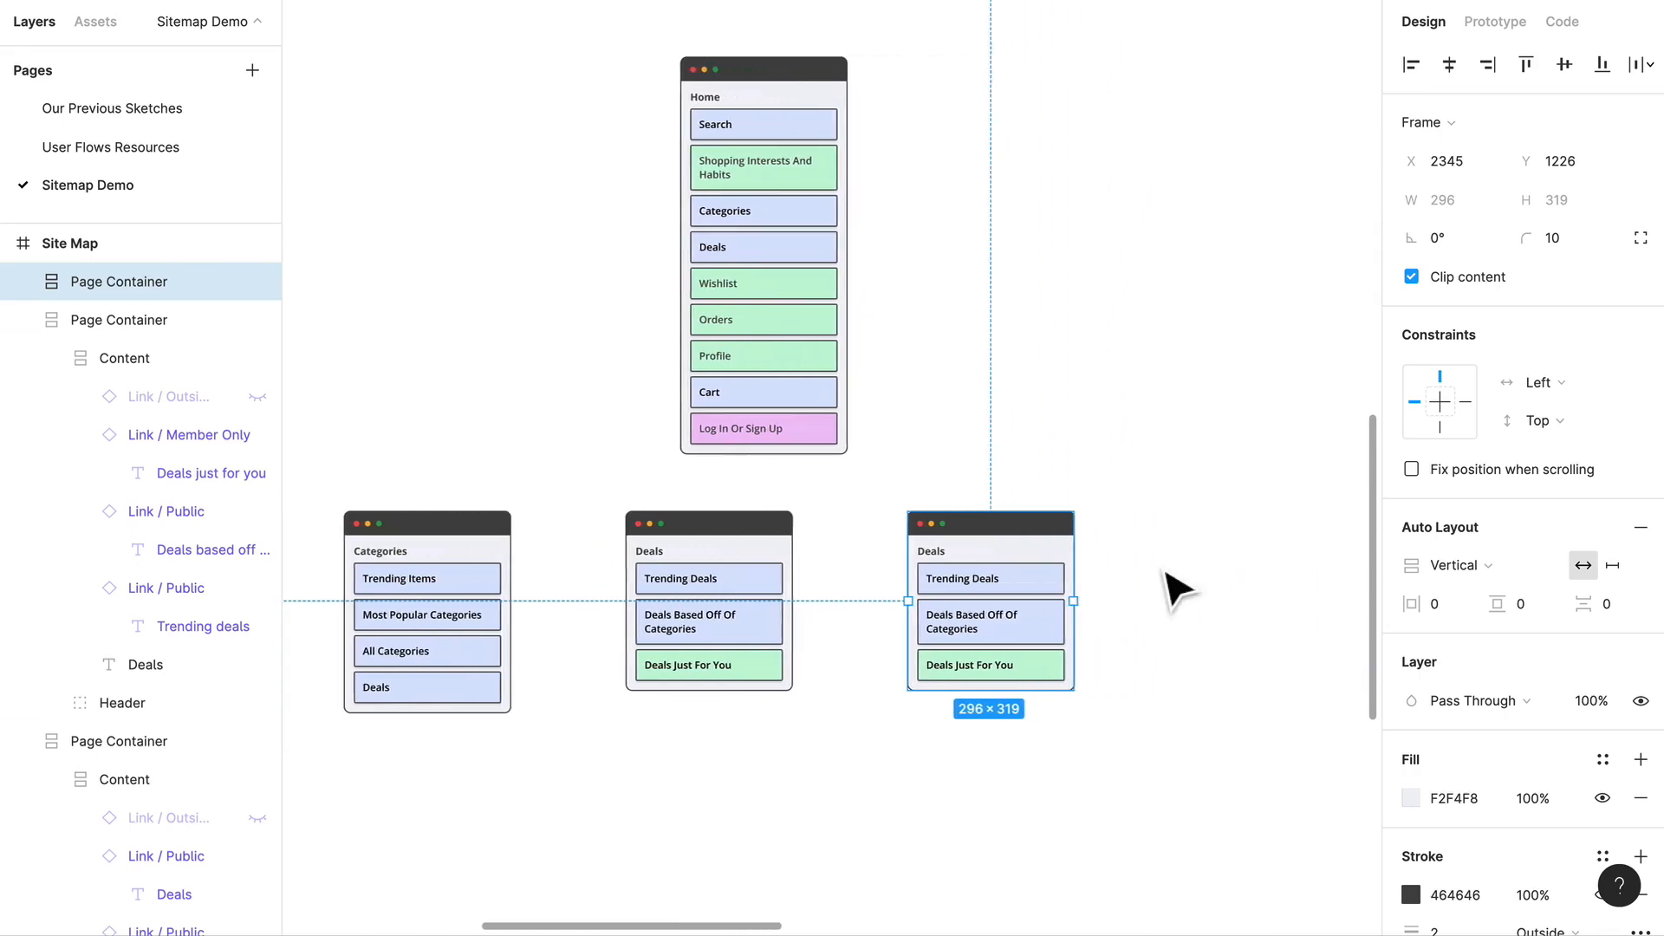
scroll(876, 589, "right", 2)
scroll(850, 585, "up", 5)
double_click(882, 505)
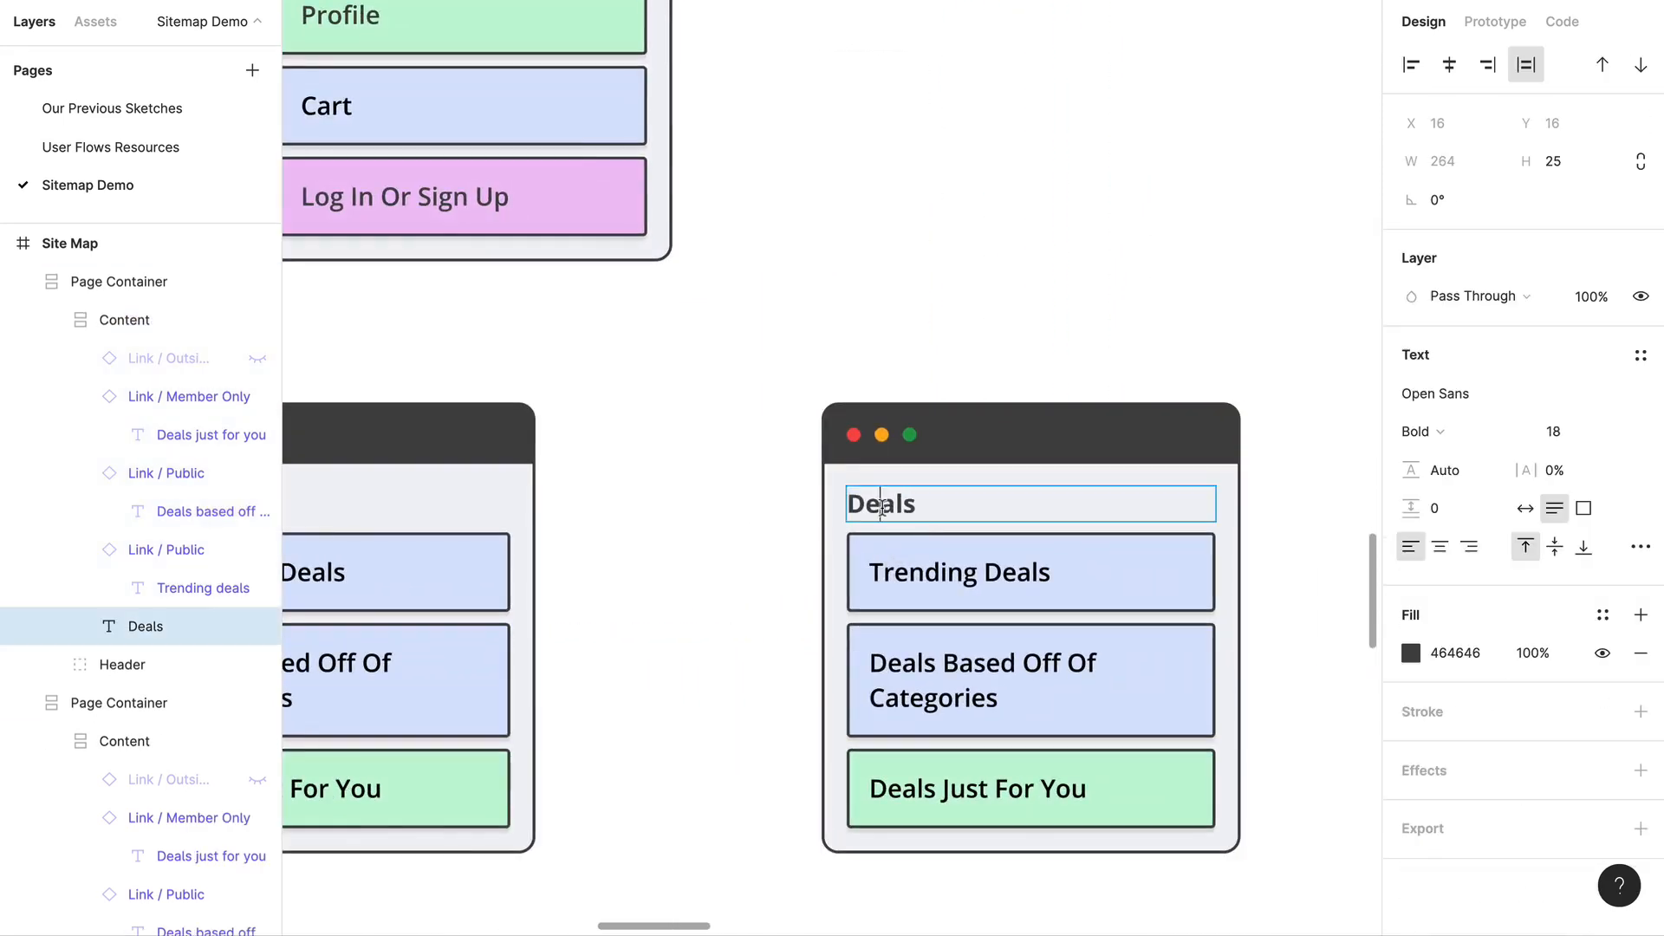
double_click(882, 506)
type("wISHLIS")
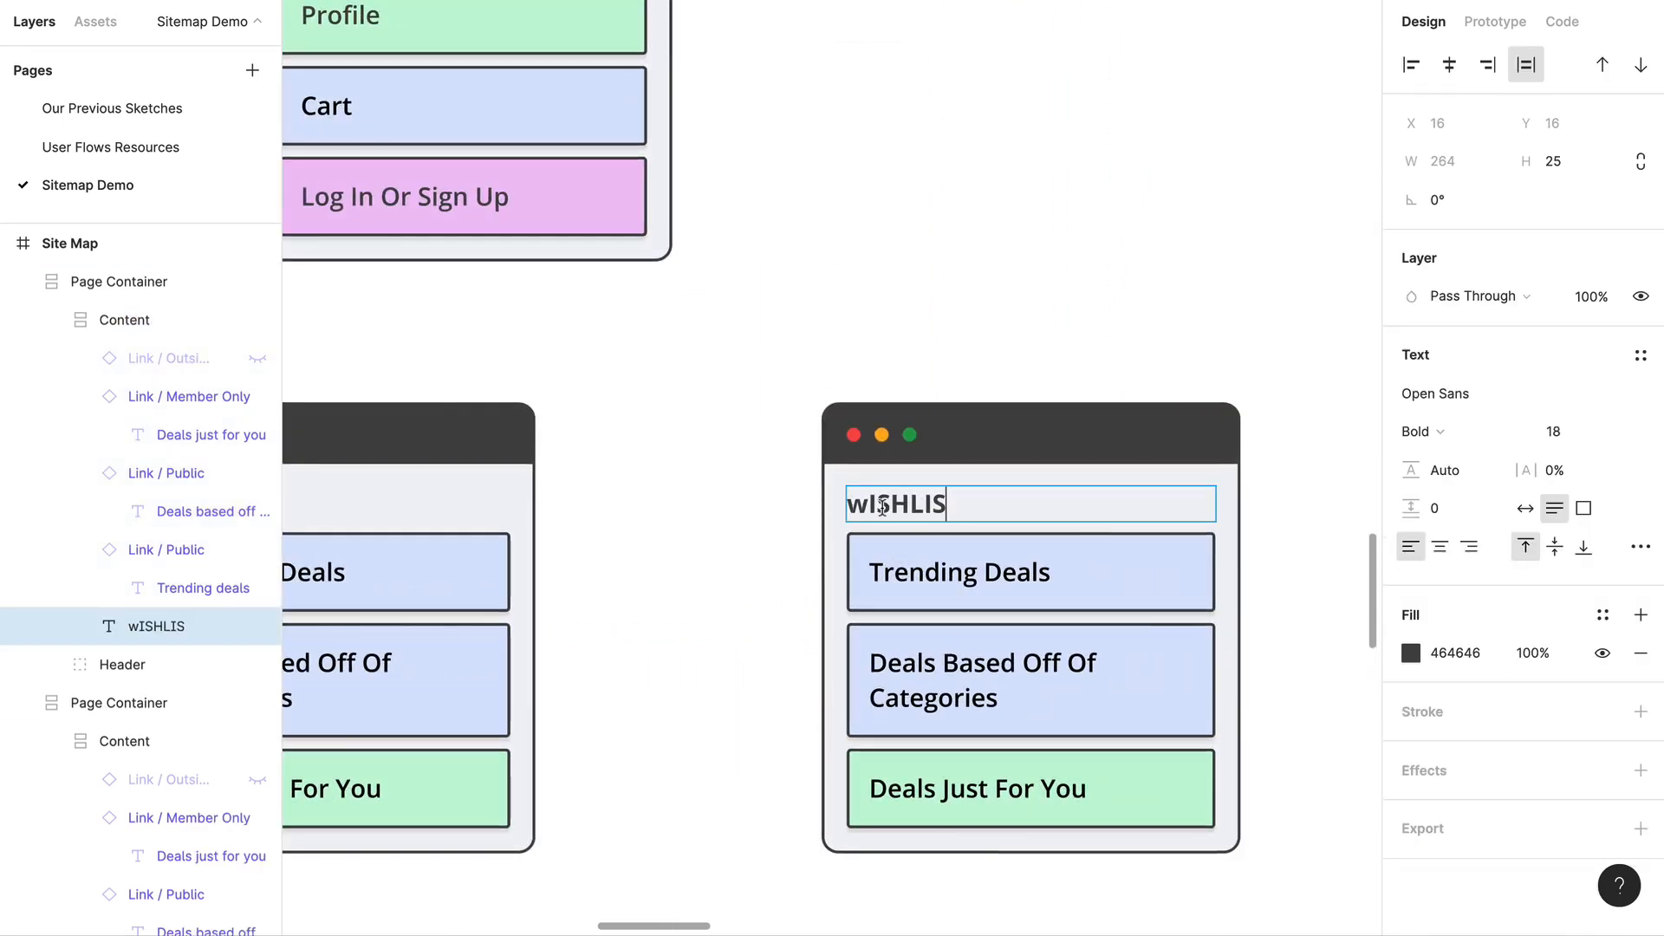
double_click(882, 507)
type("Wishlis")
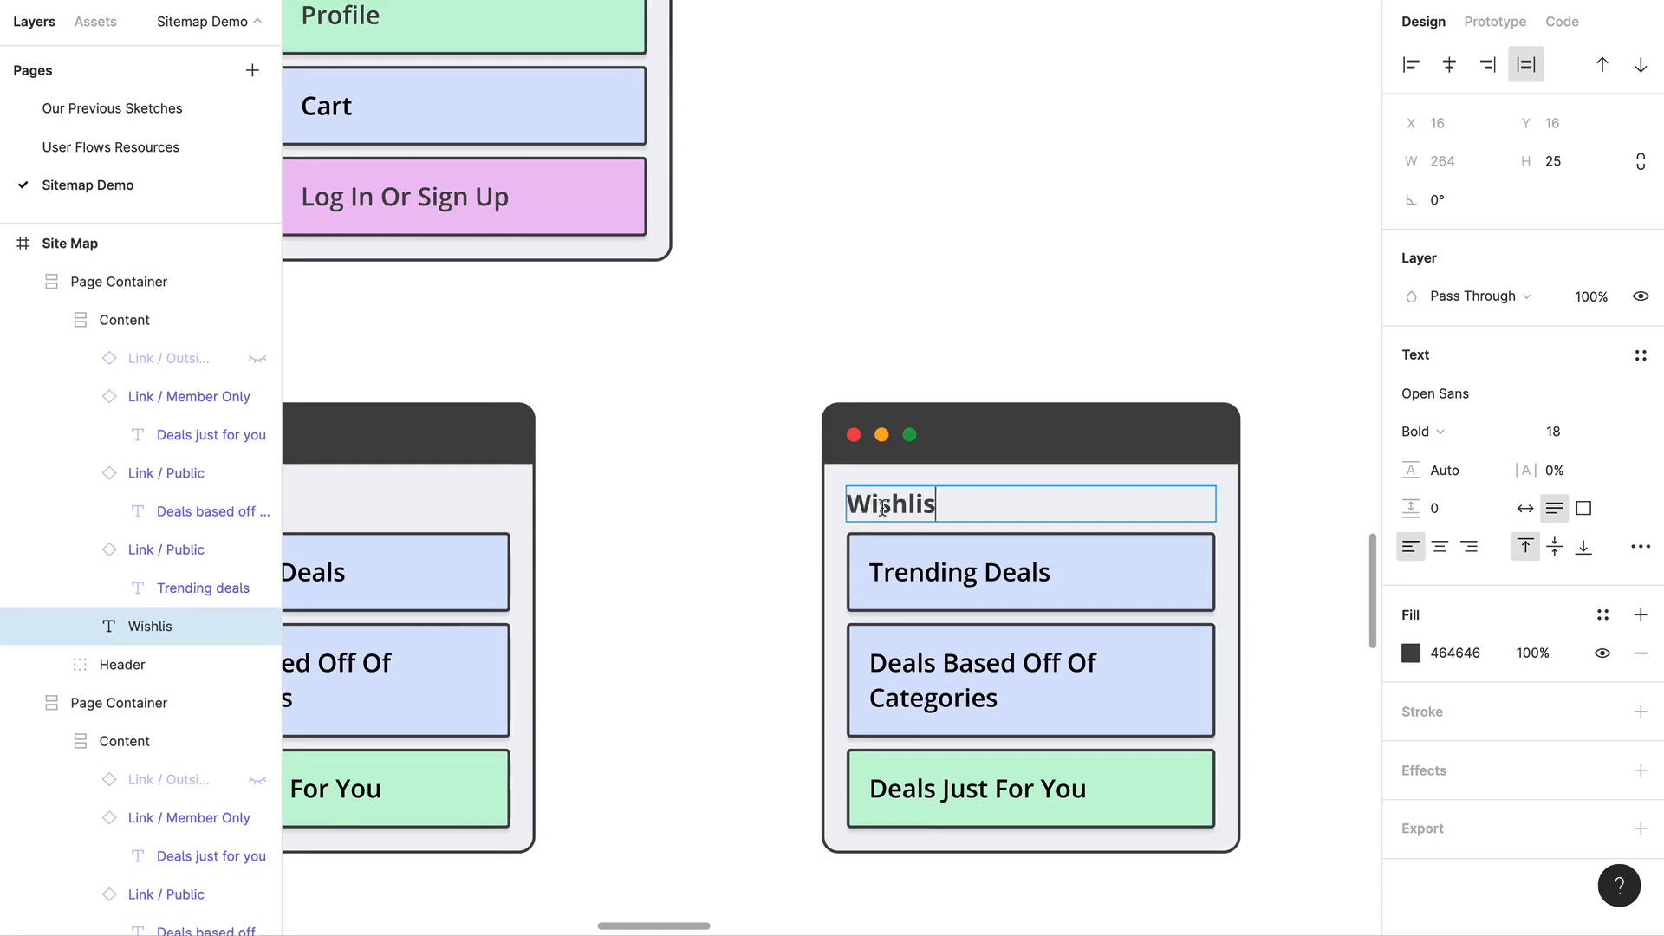
left_click(1064, 265)
left_click(1064, 264)
Step: Copy the Log In Or Sign Up link from the Shopping Interests + Habits container
scroll(791, 193, "down", 5)
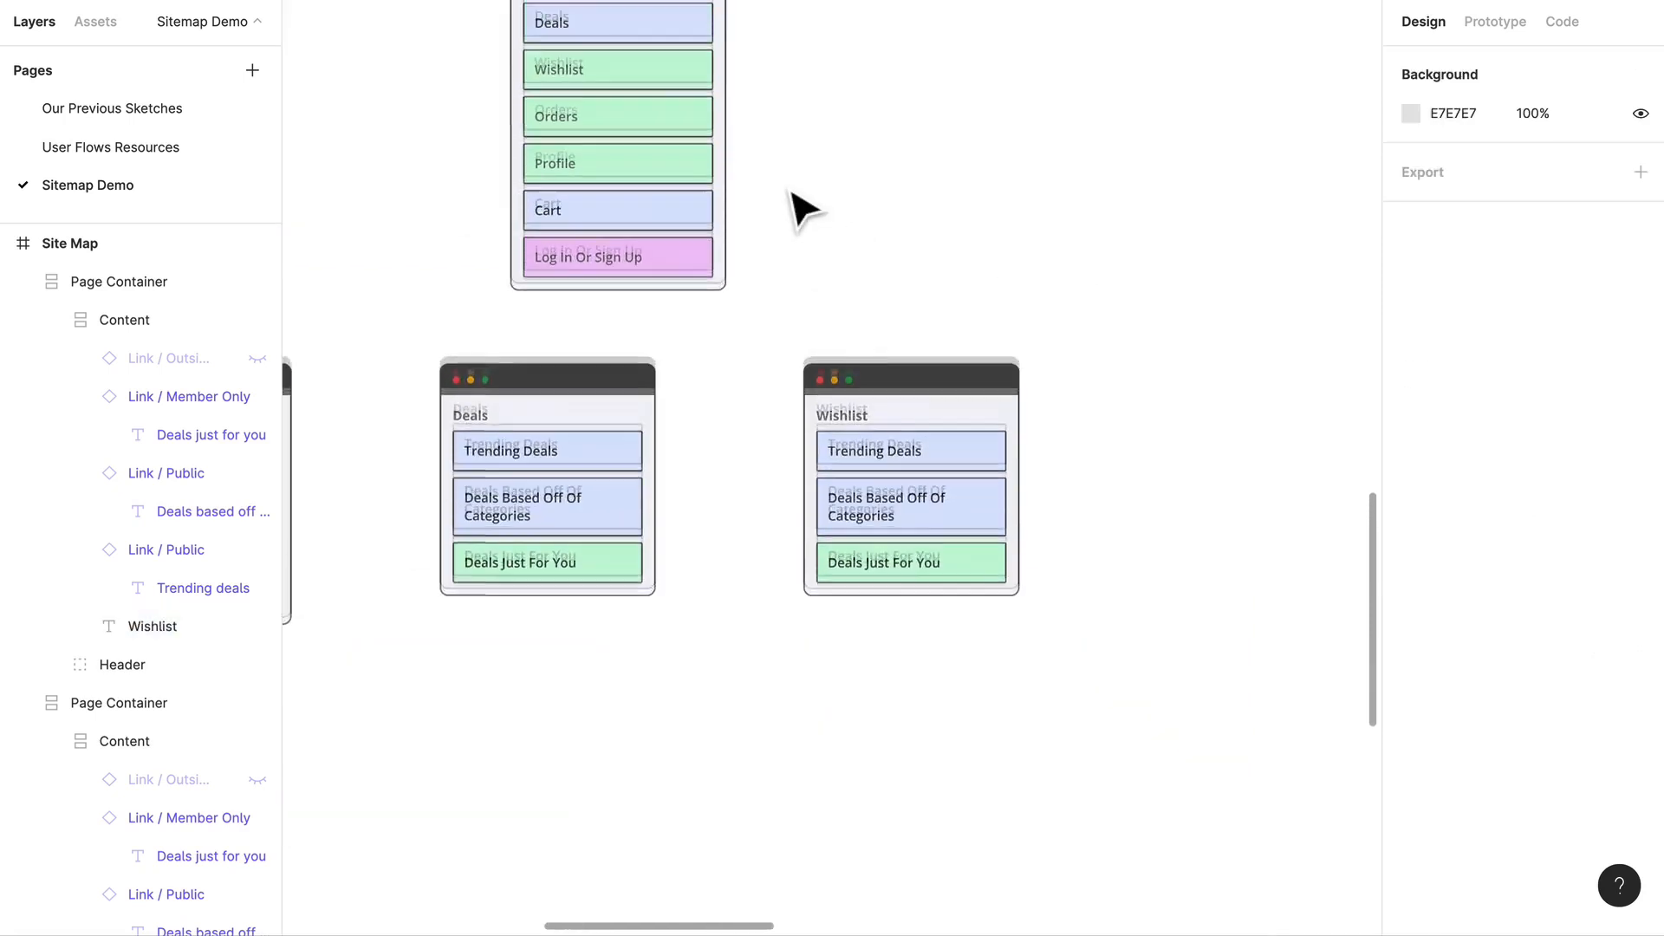
scroll(792, 193, "up", 1)
left_click(985, 531)
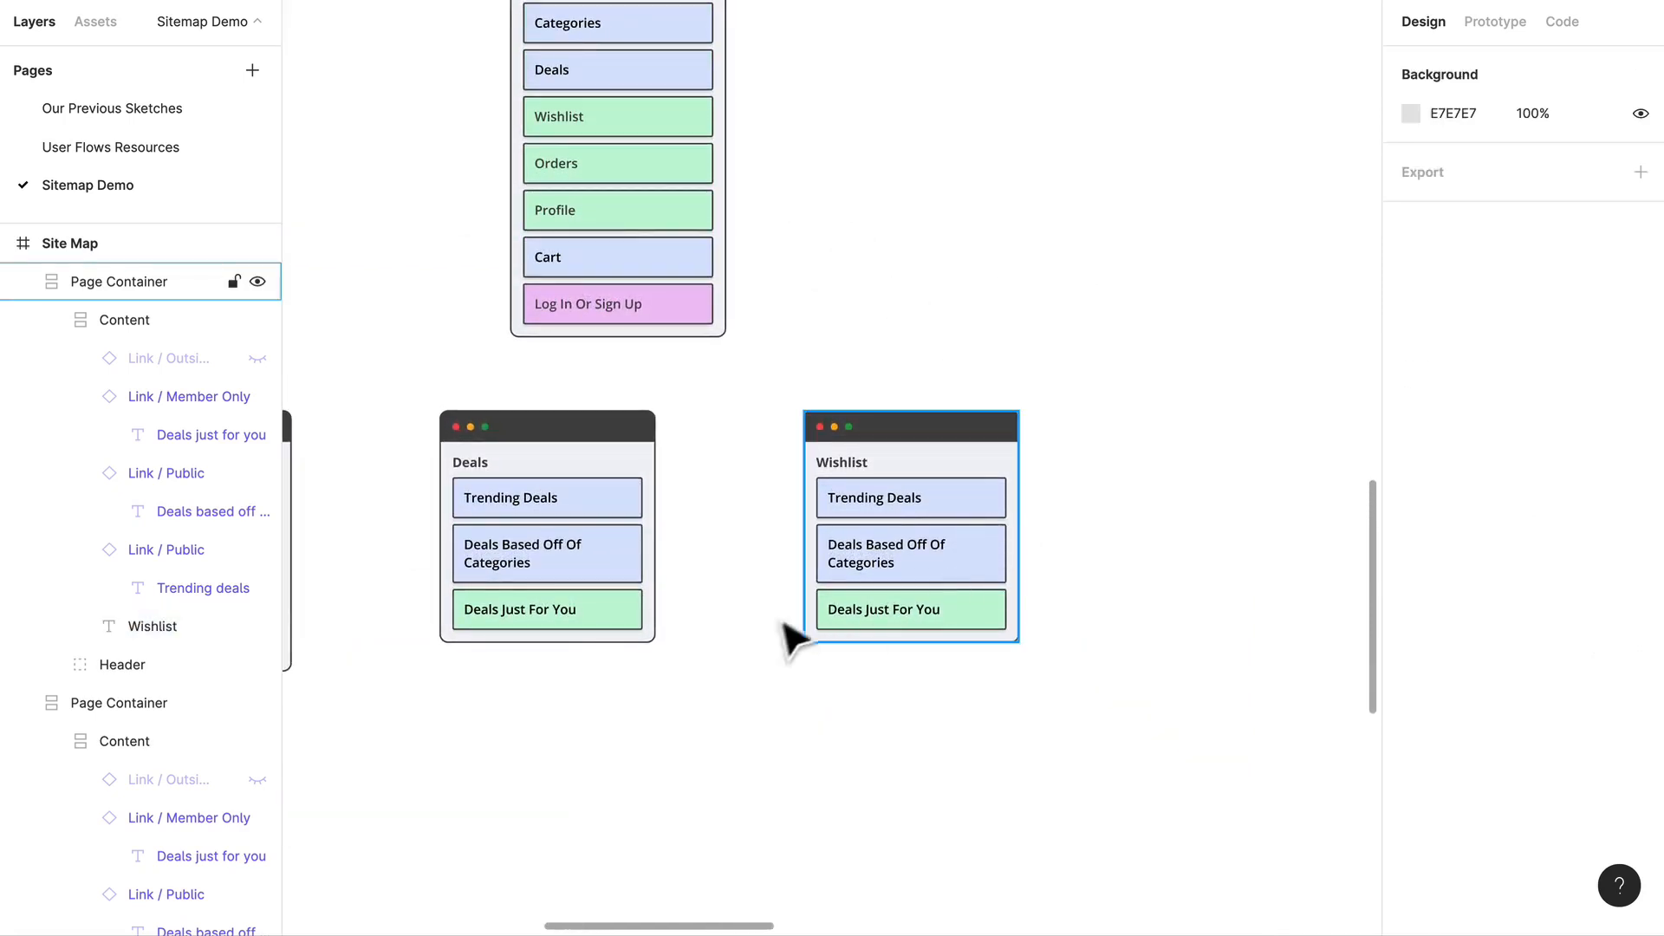
scroll(798, 638, "left", 5)
scroll(815, 621, "right", 8)
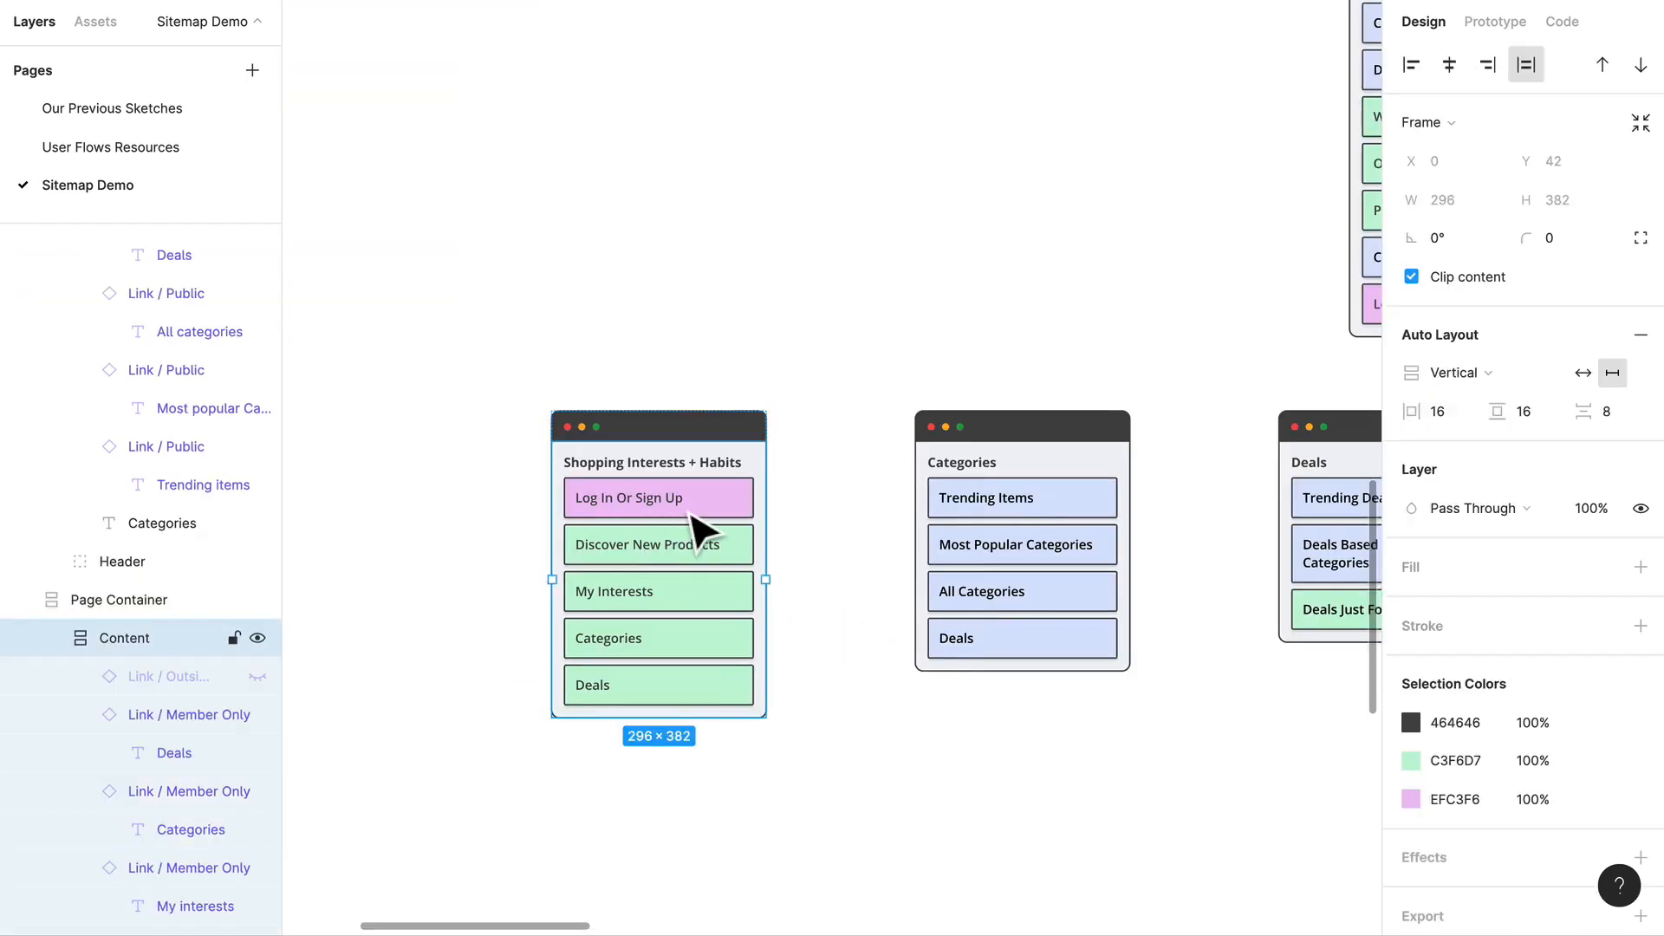
left_click(691, 514)
key("super+c")
Step: Paste the Log In Or Sign Up link into the Wishlist container and place it first, directly under the title
scroll(780, 546, "right", 10)
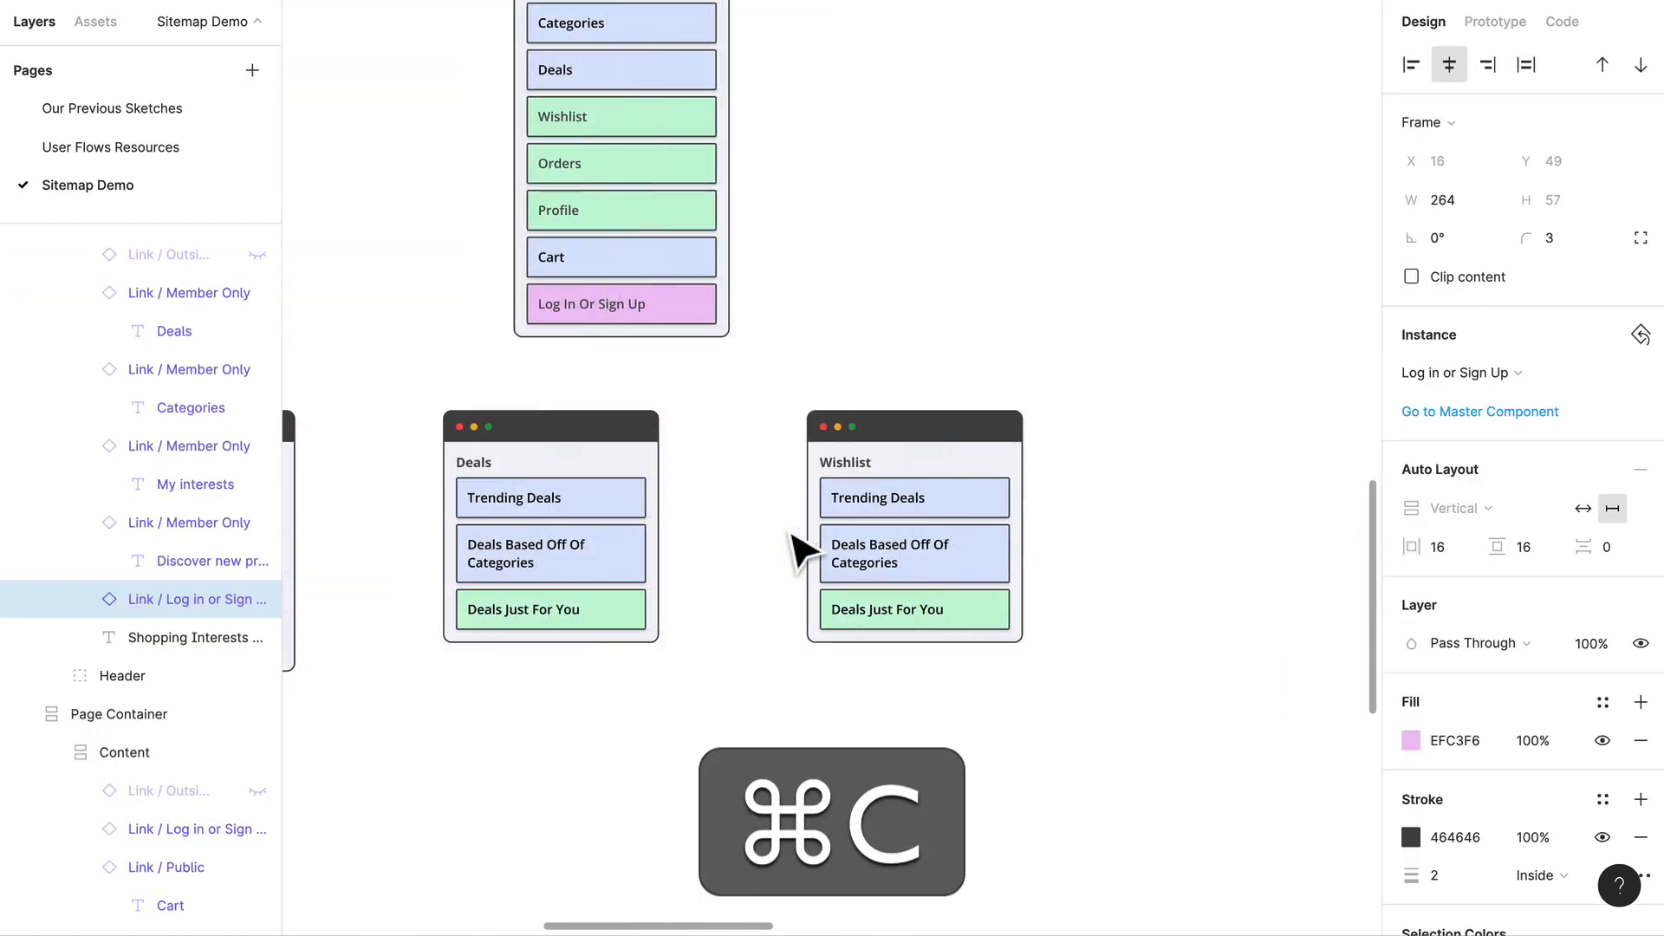
left_click(940, 541)
left_click(952, 531)
left_click(950, 531)
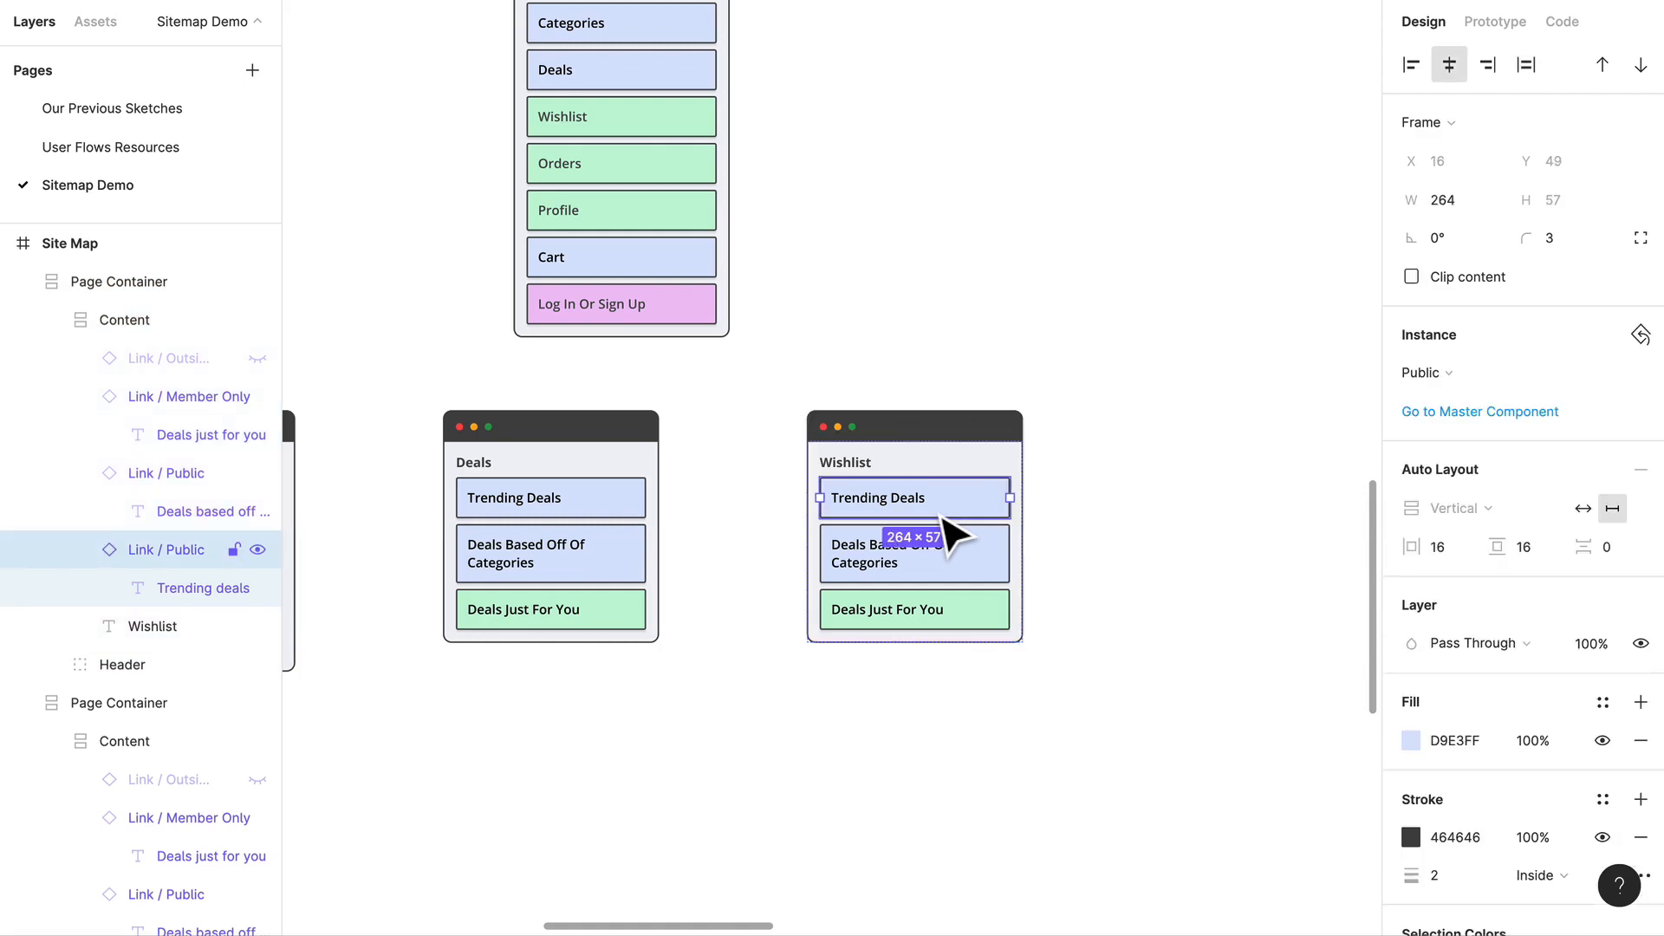
key("super+v")
left_click_drag(960, 548, 958, 513)
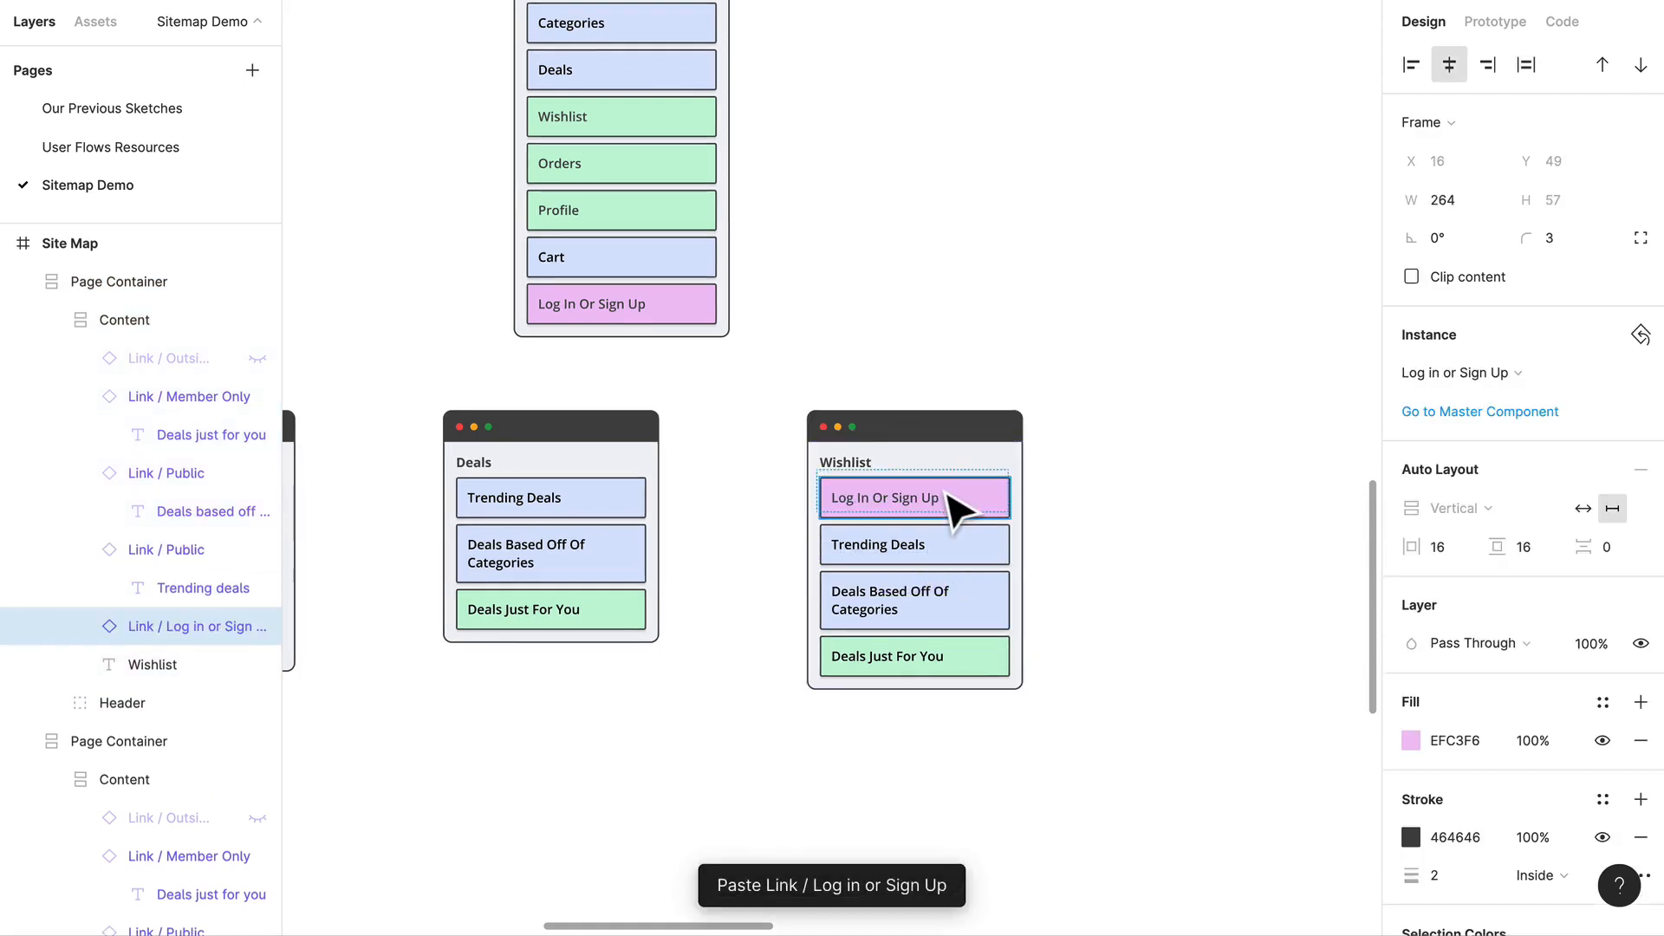
Step: Delete the Trending Deals and Deals Based Off Of Categories links from the Wishlist container
scroll(917, 572, "up", 3)
left_click(866, 556)
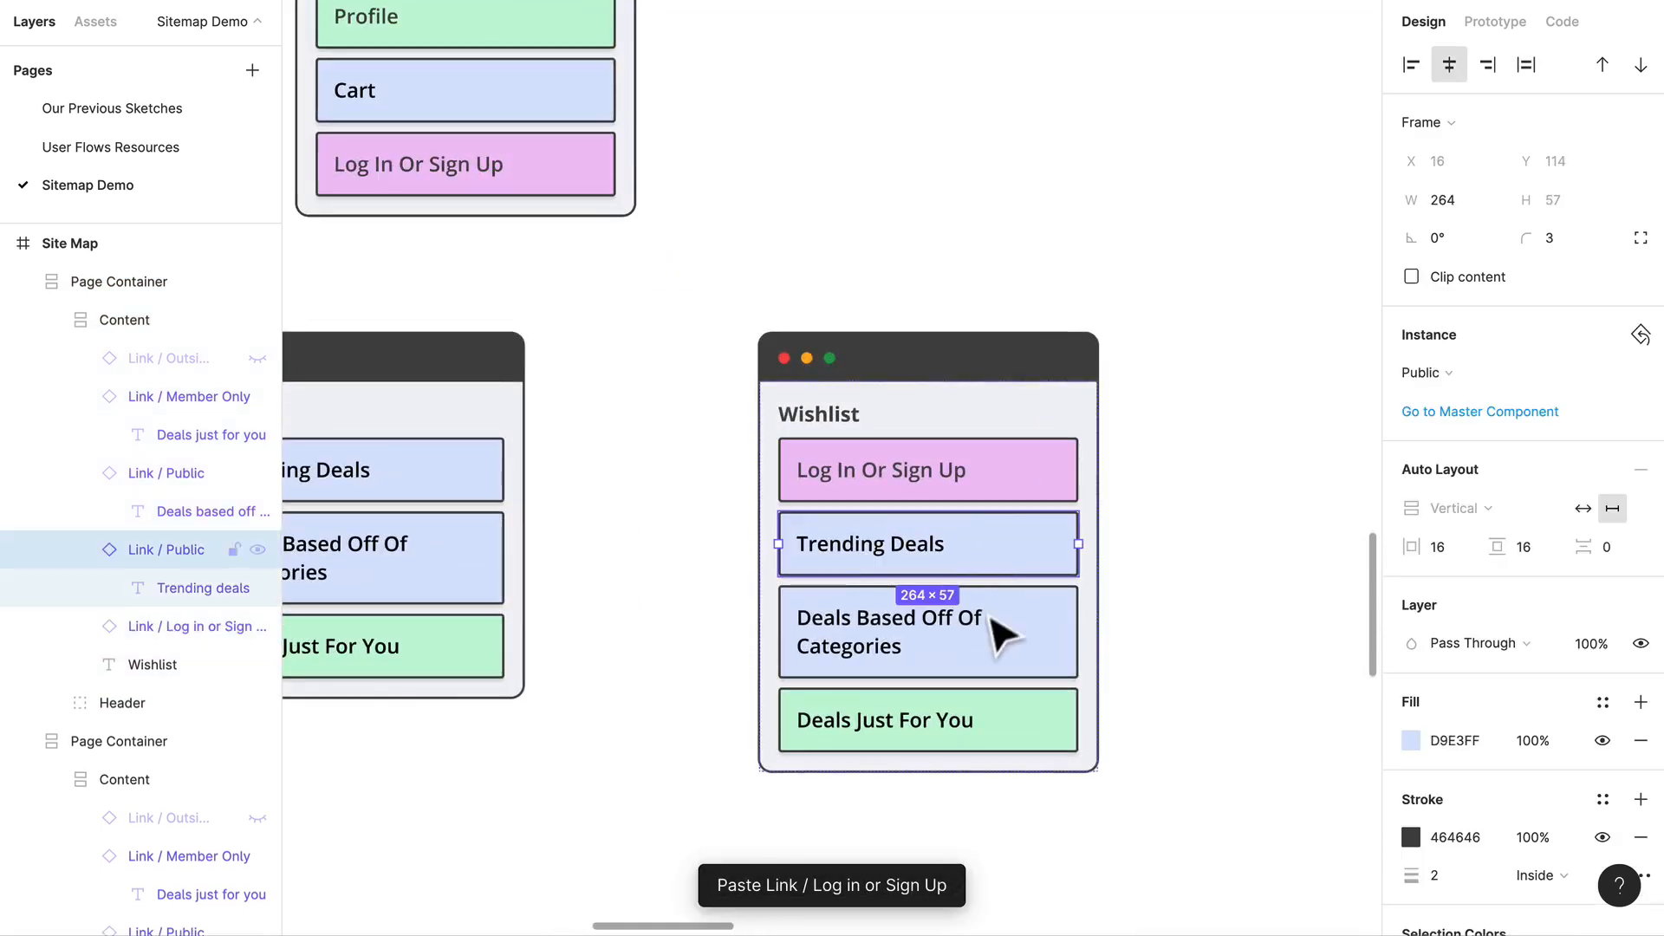
left_click(987, 634, "shift")
key("Delete")
Step: Change the Deals Just For You link in the Wishlist container to Your Saved Items
double_click(946, 557)
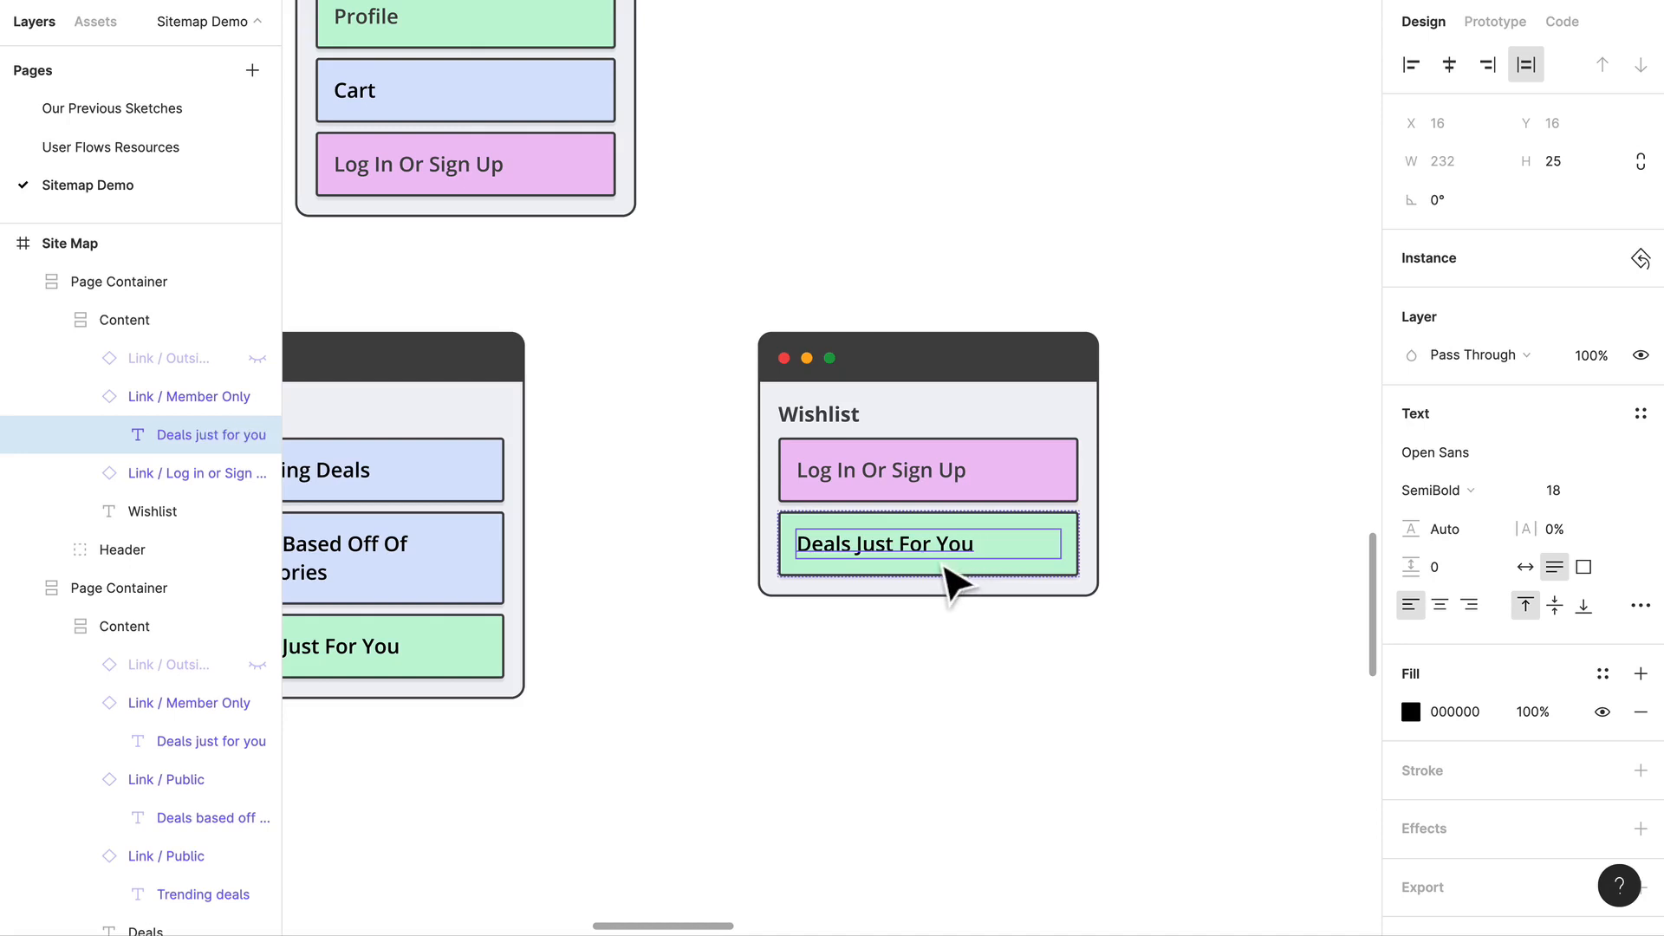
double_click(933, 555)
type("Your Sa")
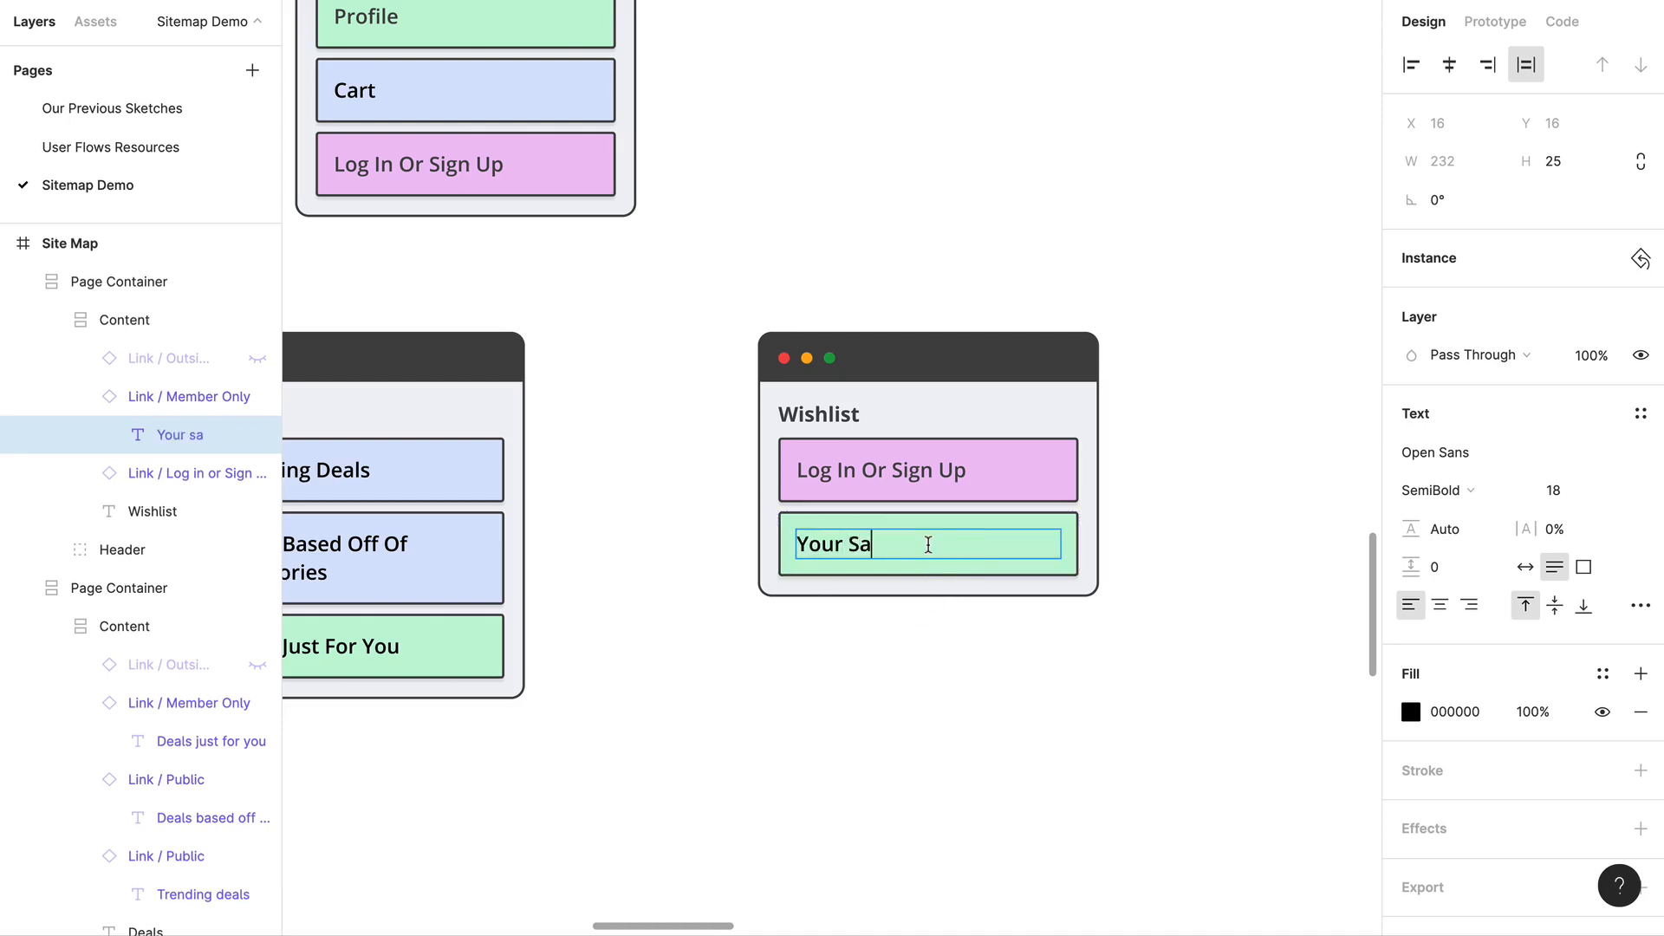
type("ved Items")
left_click(1097, 680)
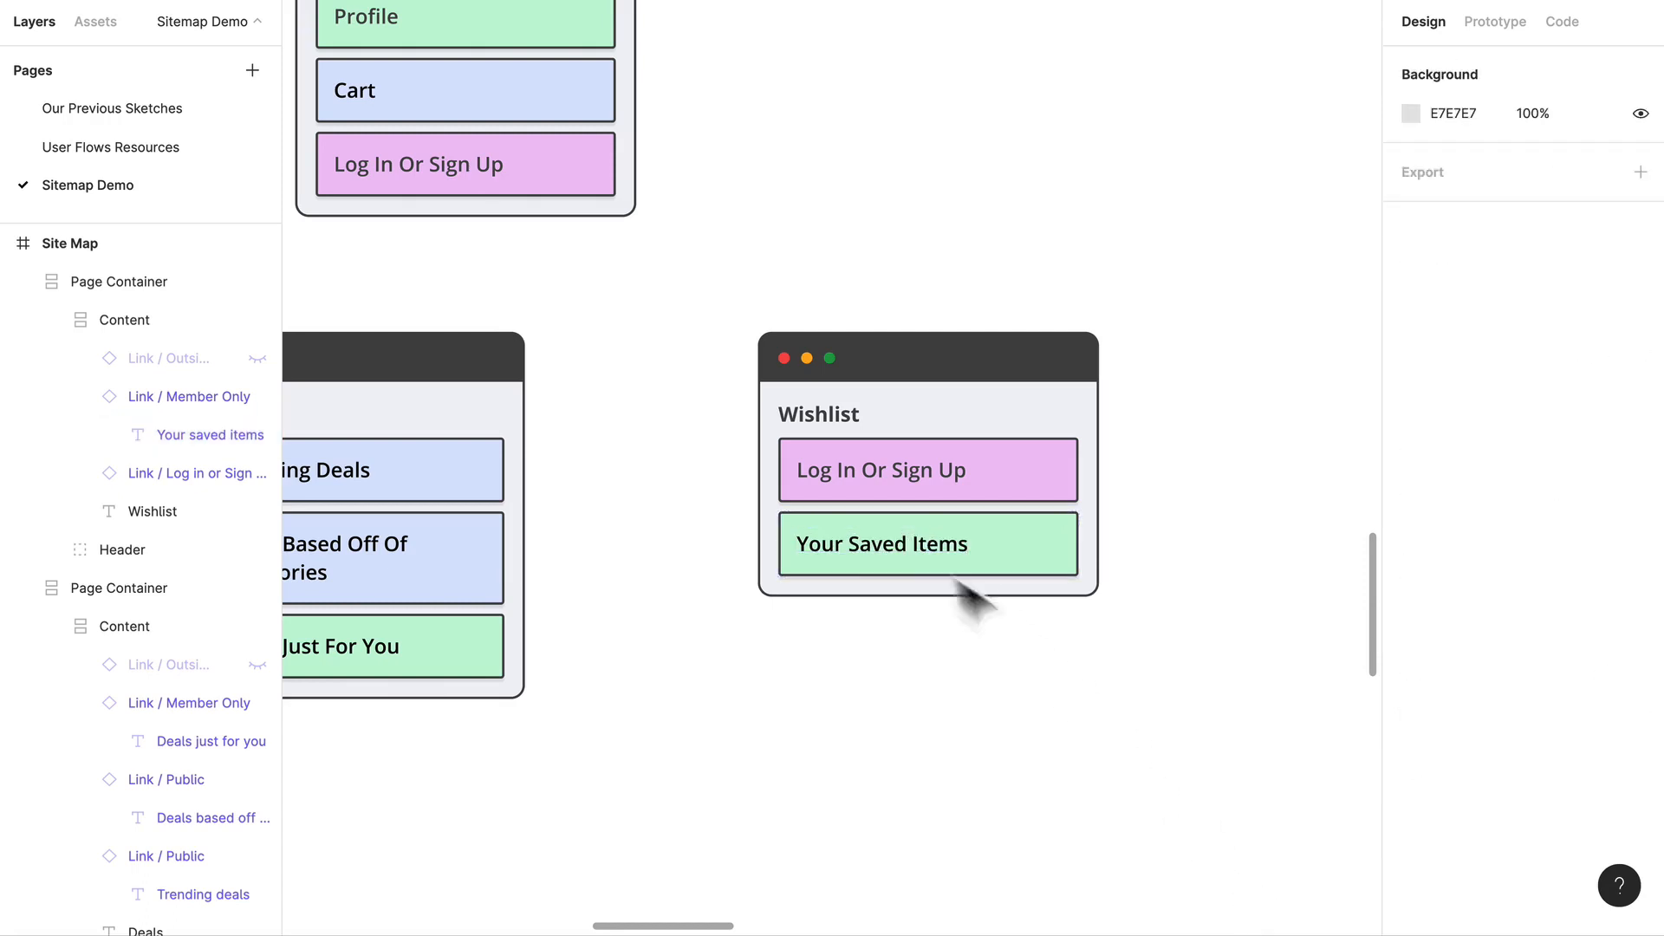
Step: Duplicate the Your Saved Items link below itself and change the copy's text to Sharing
left_click(1039, 579)
left_click(1038, 580)
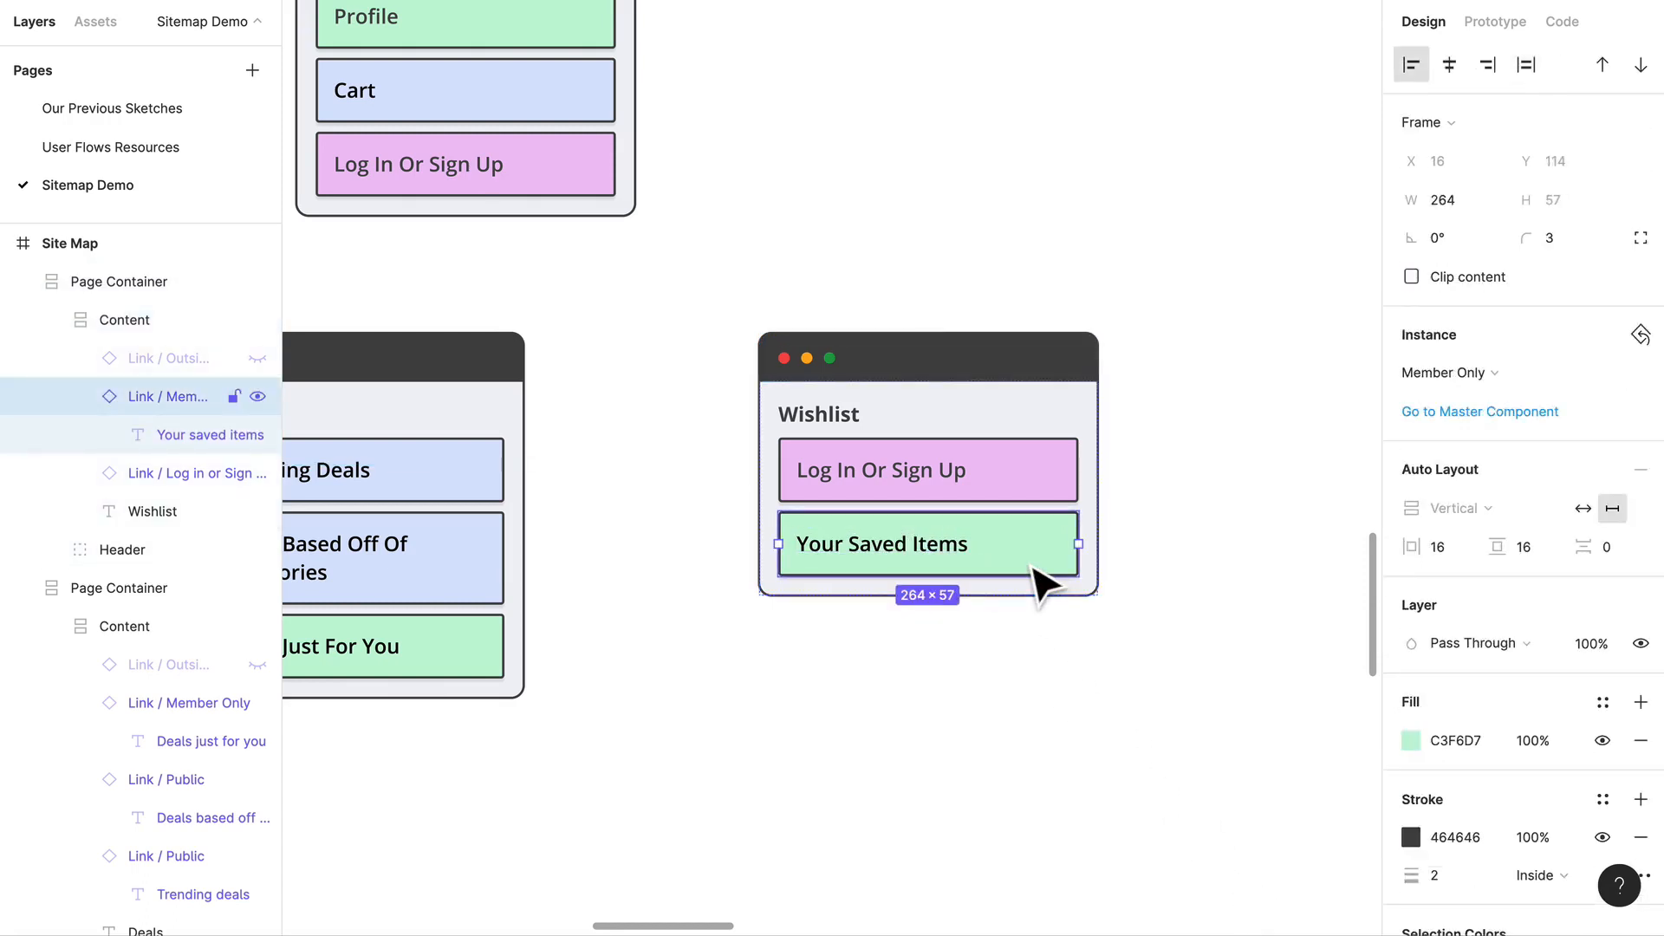
key("ctrl+v")
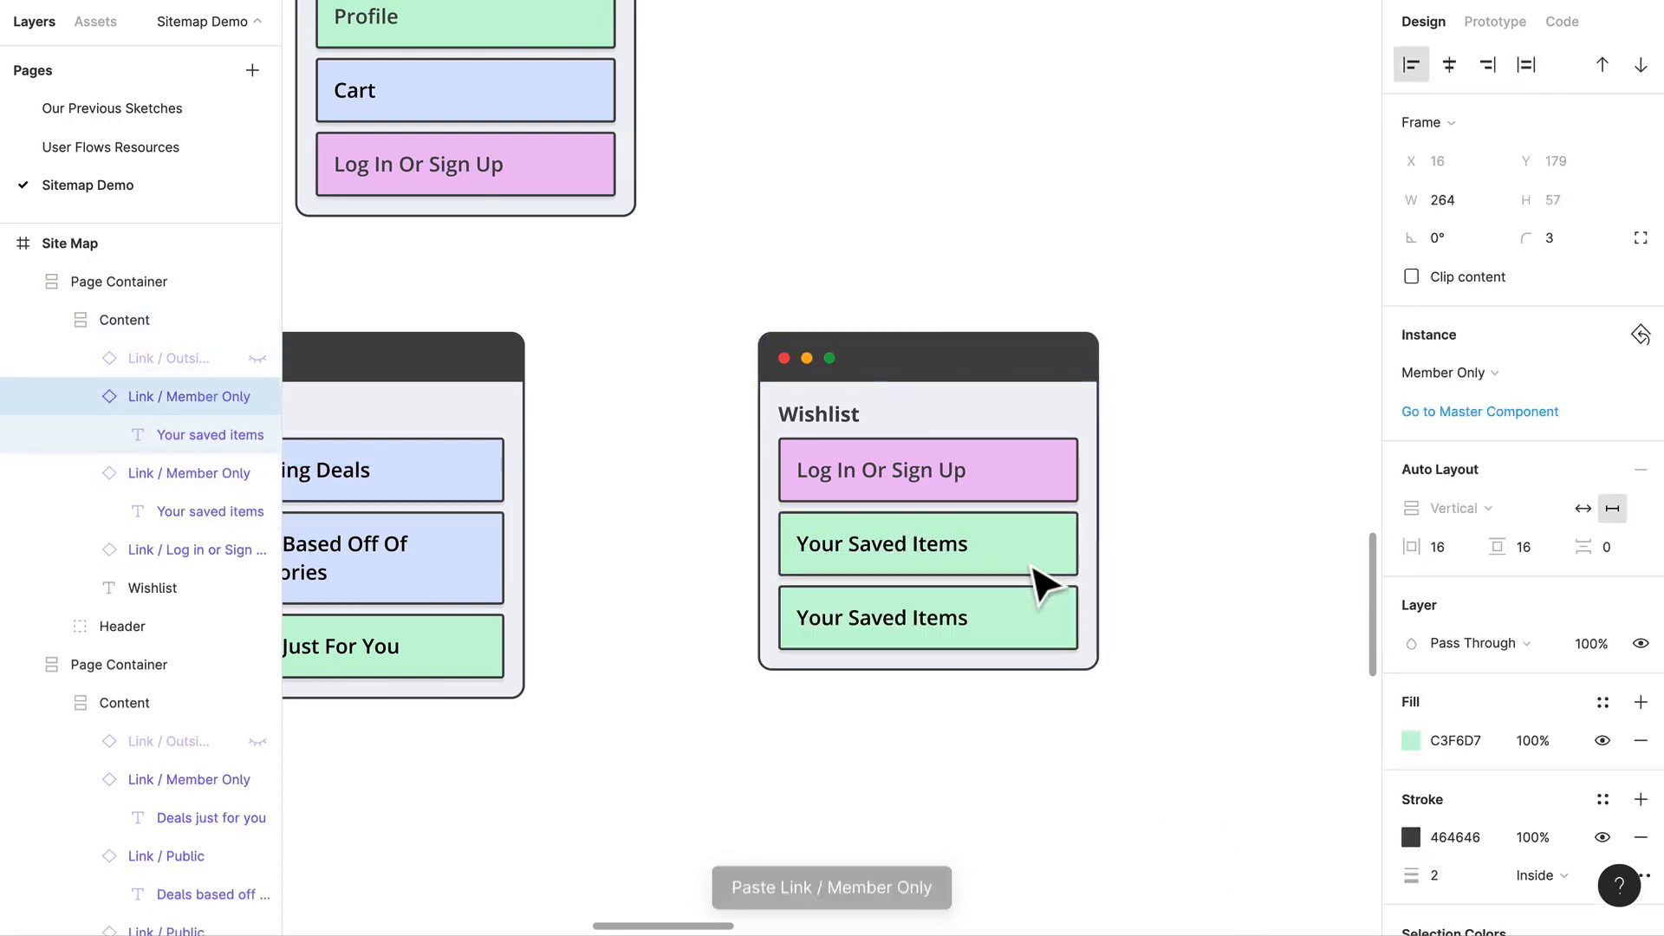
double_click(954, 617)
type("Shar")
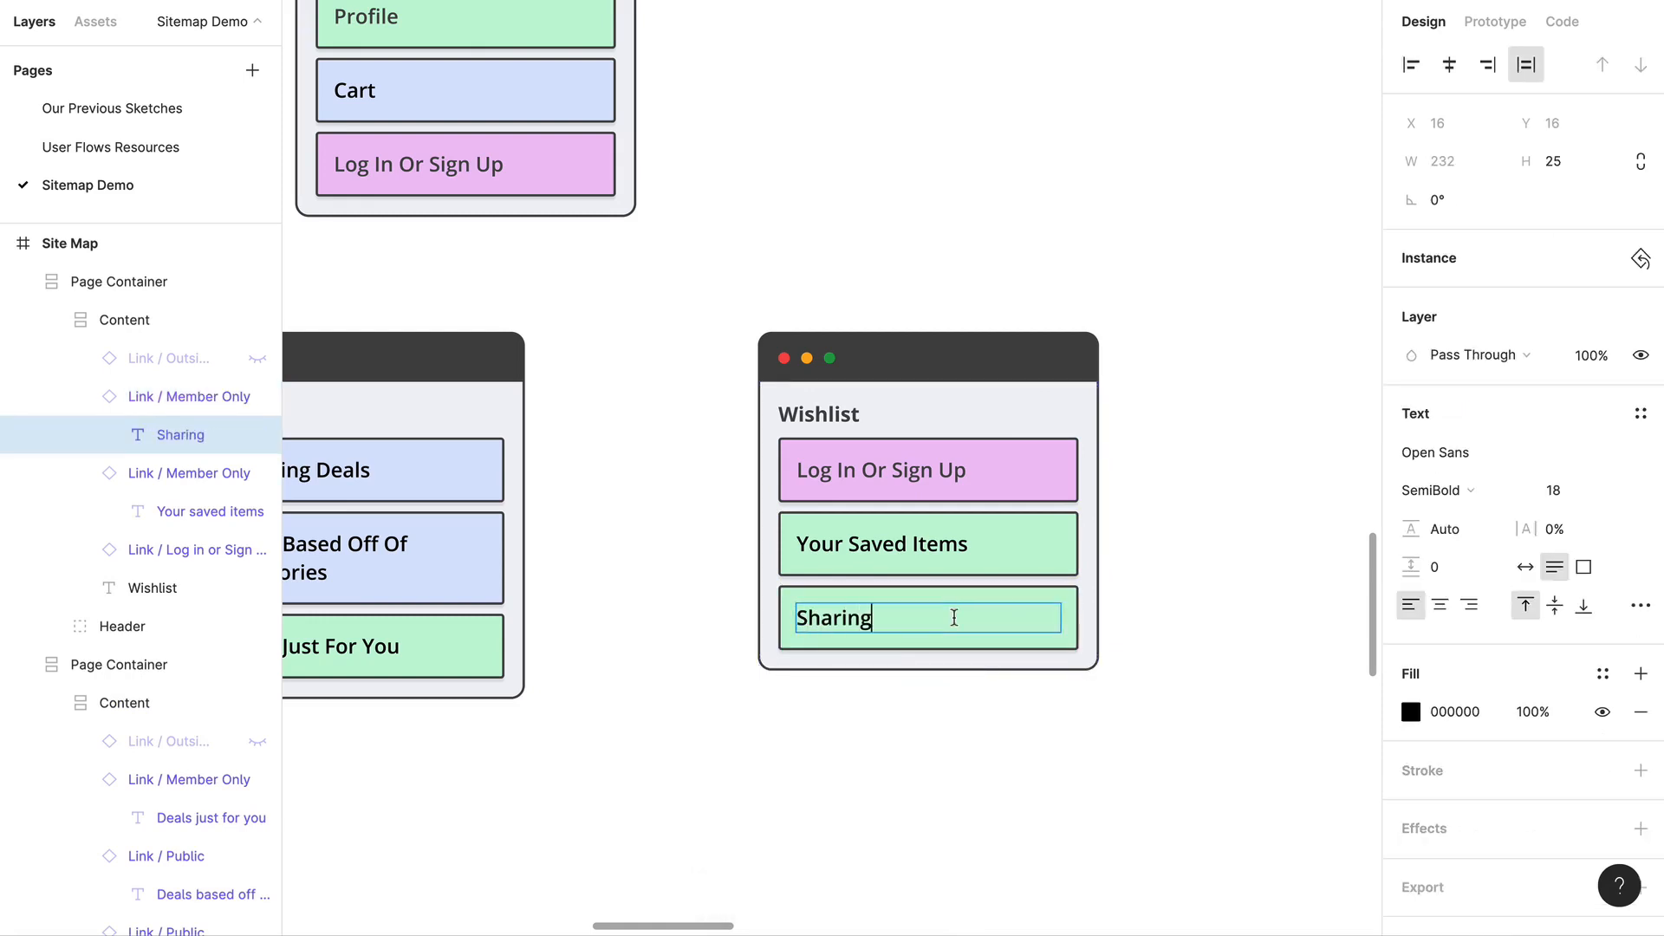
type("ing")
left_click(996, 791)
Step: Duplicate the Sharing link at the end of the Wishlist container and change the copy's text to Similar Items
left_click(988, 632)
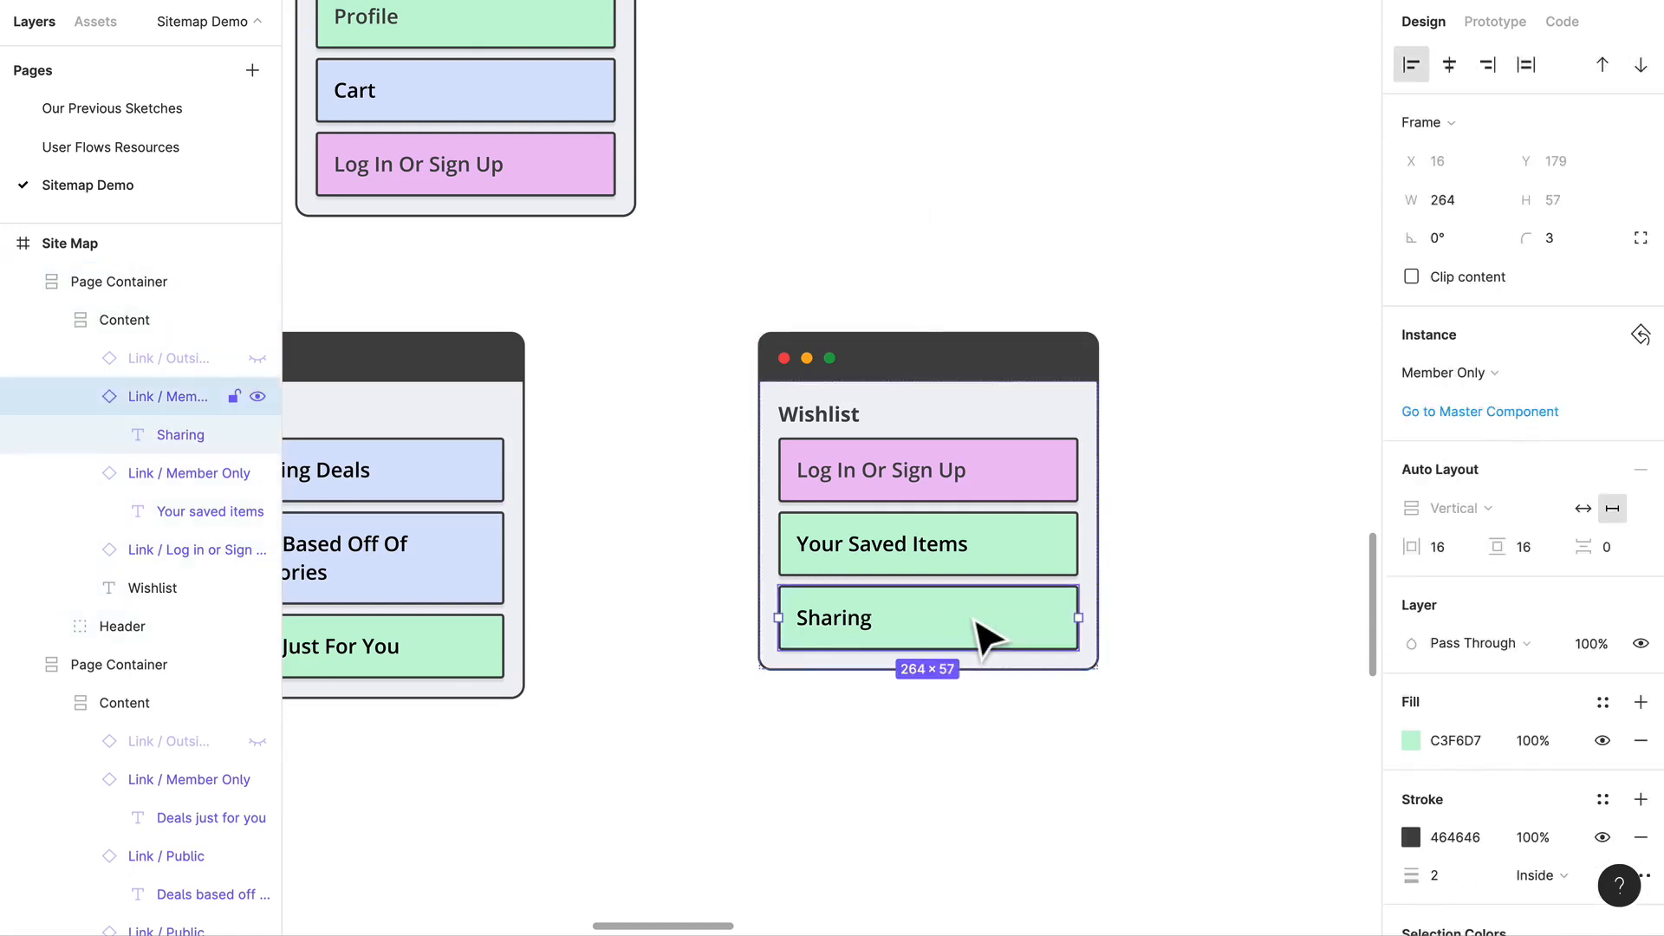
key("ctrl+v")
double_click(862, 725)
double_click(845, 700)
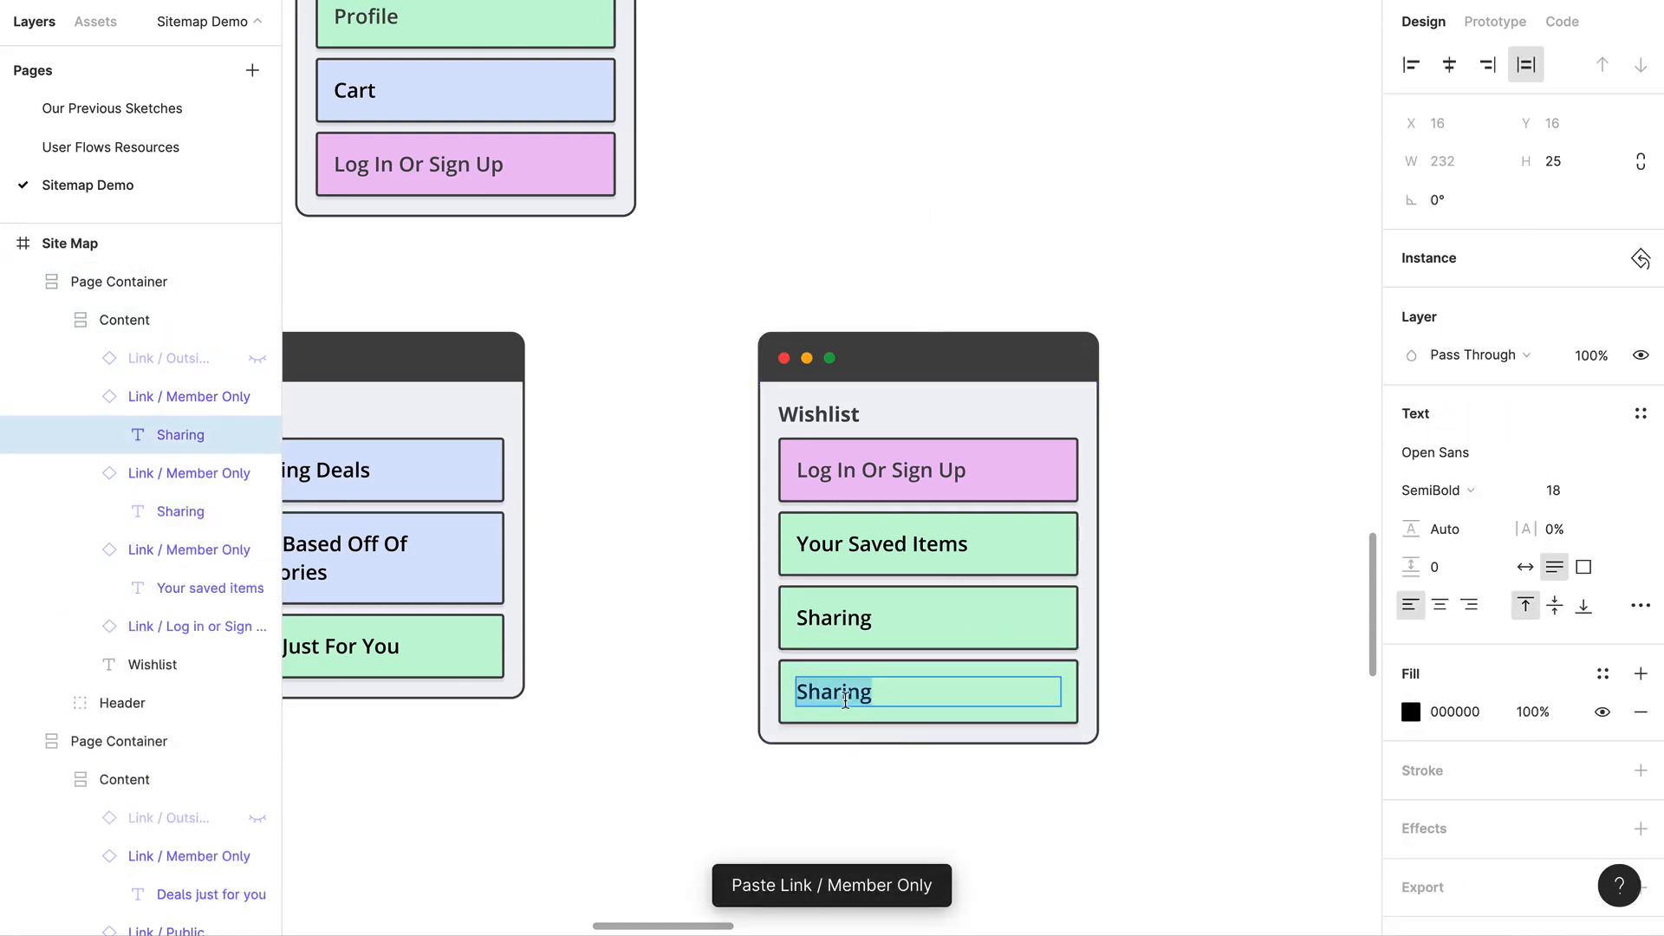
type("Simila")
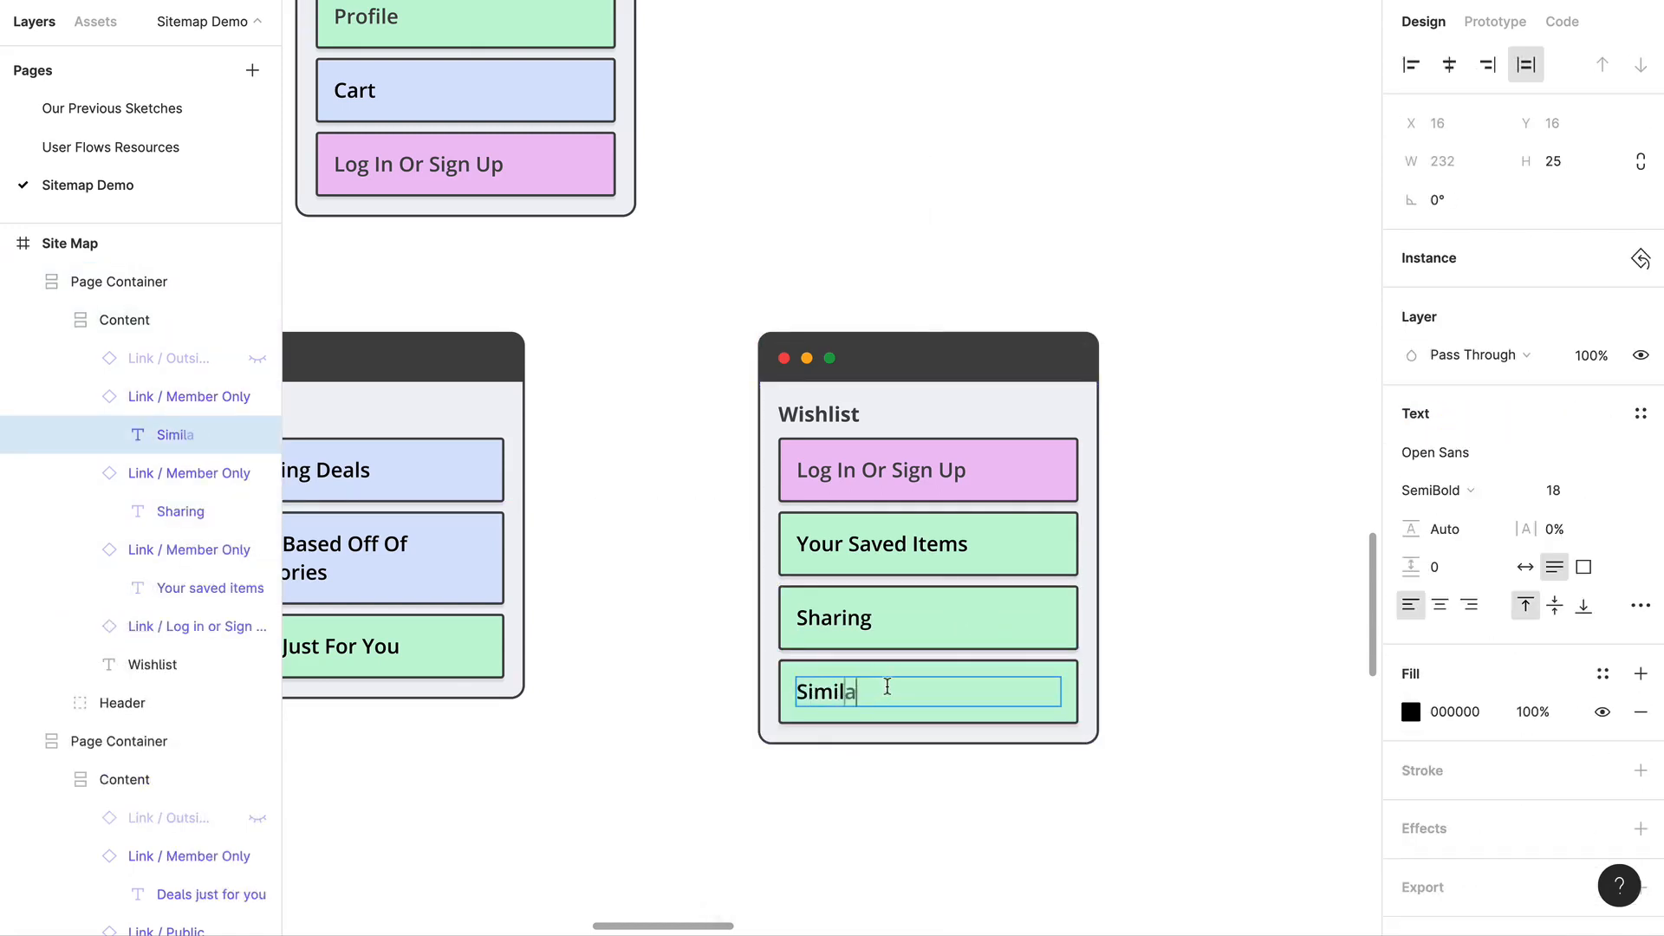
type("r Items")
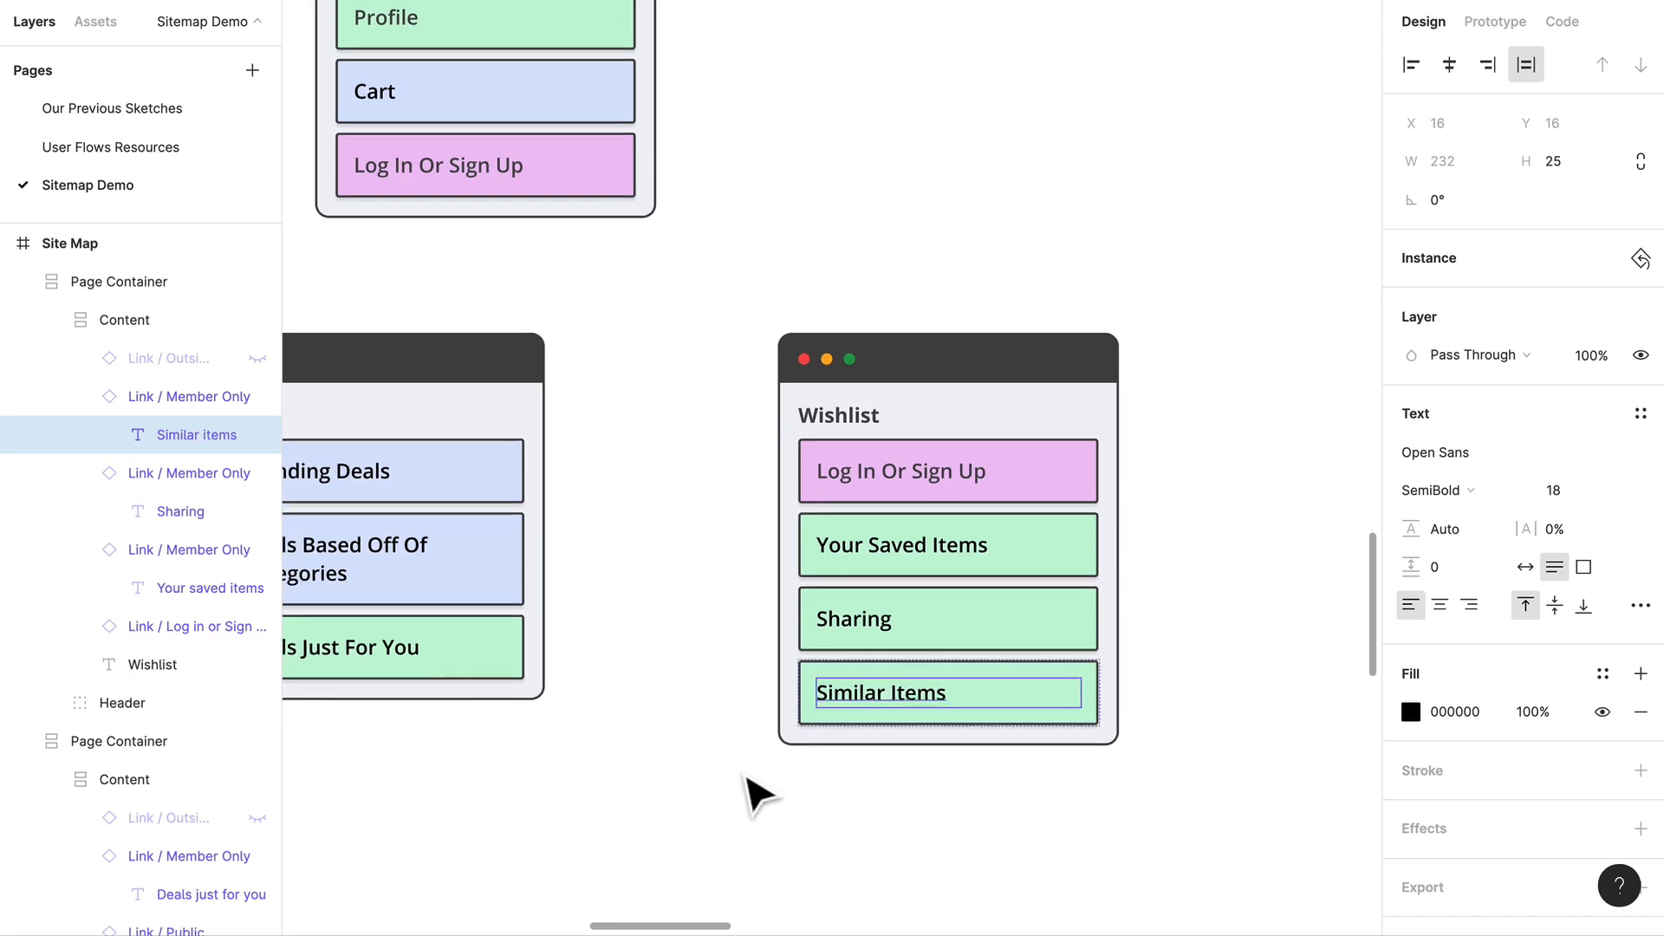
left_click(743, 792)
Step: Review the Home container's links against the Categories, Deals and Wishlist containers below it
scroll(728, 434, "down", 3)
scroll(727, 418, "left", 3)
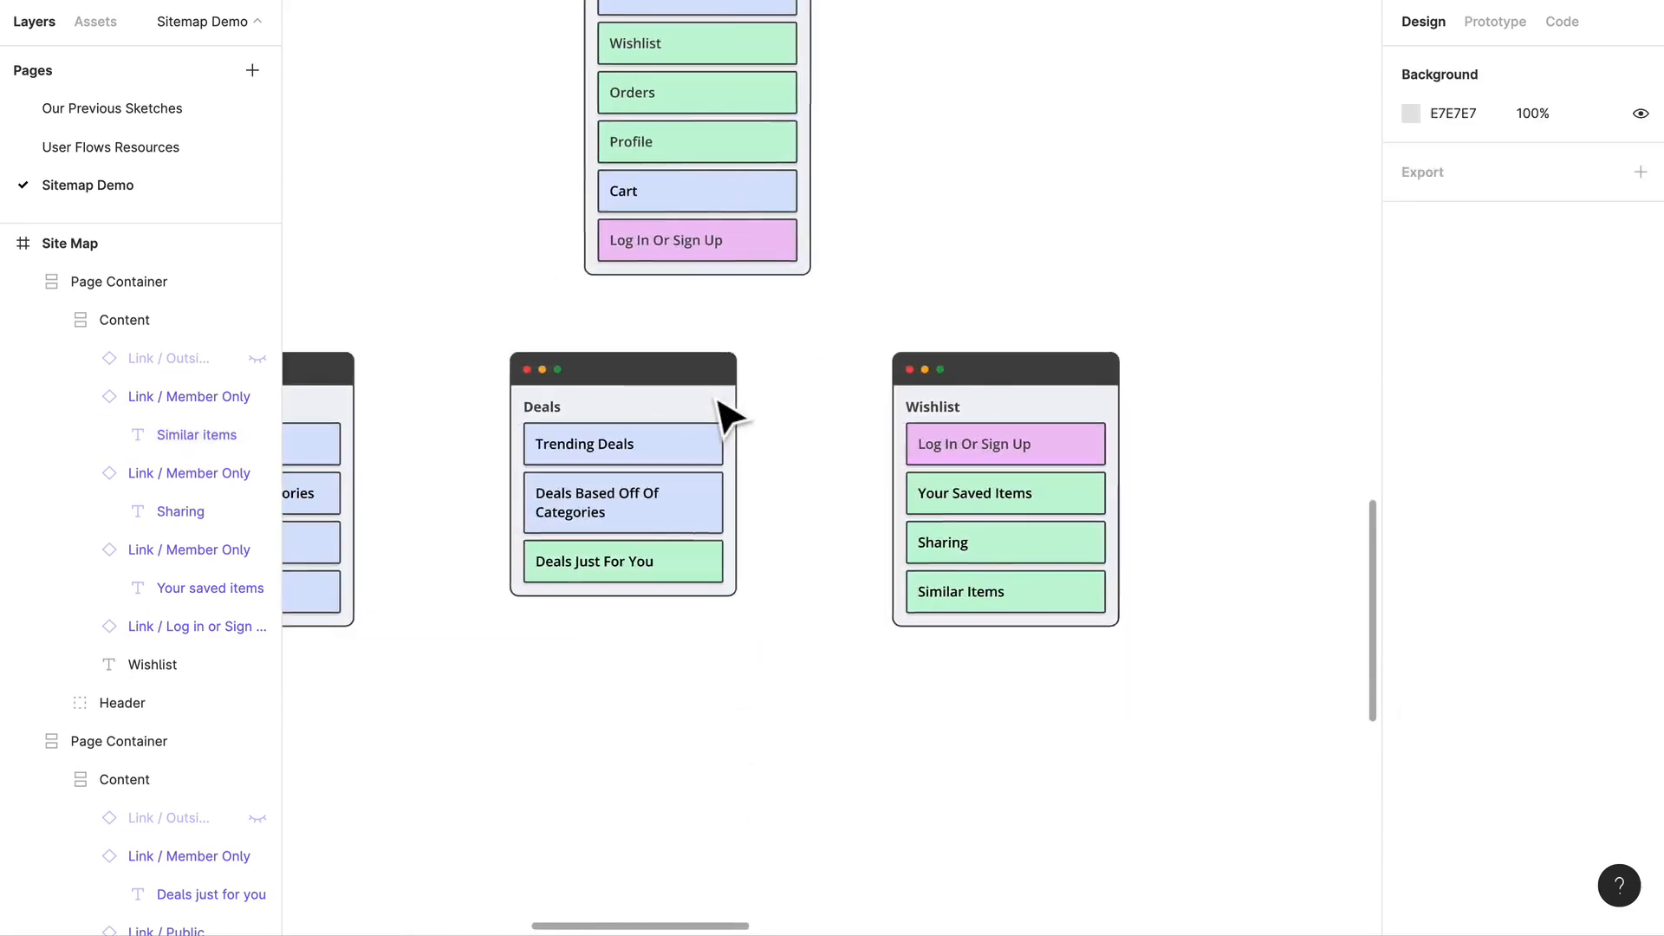
scroll(811, 394, "left", 2)
scroll(811, 395, "down", 3)
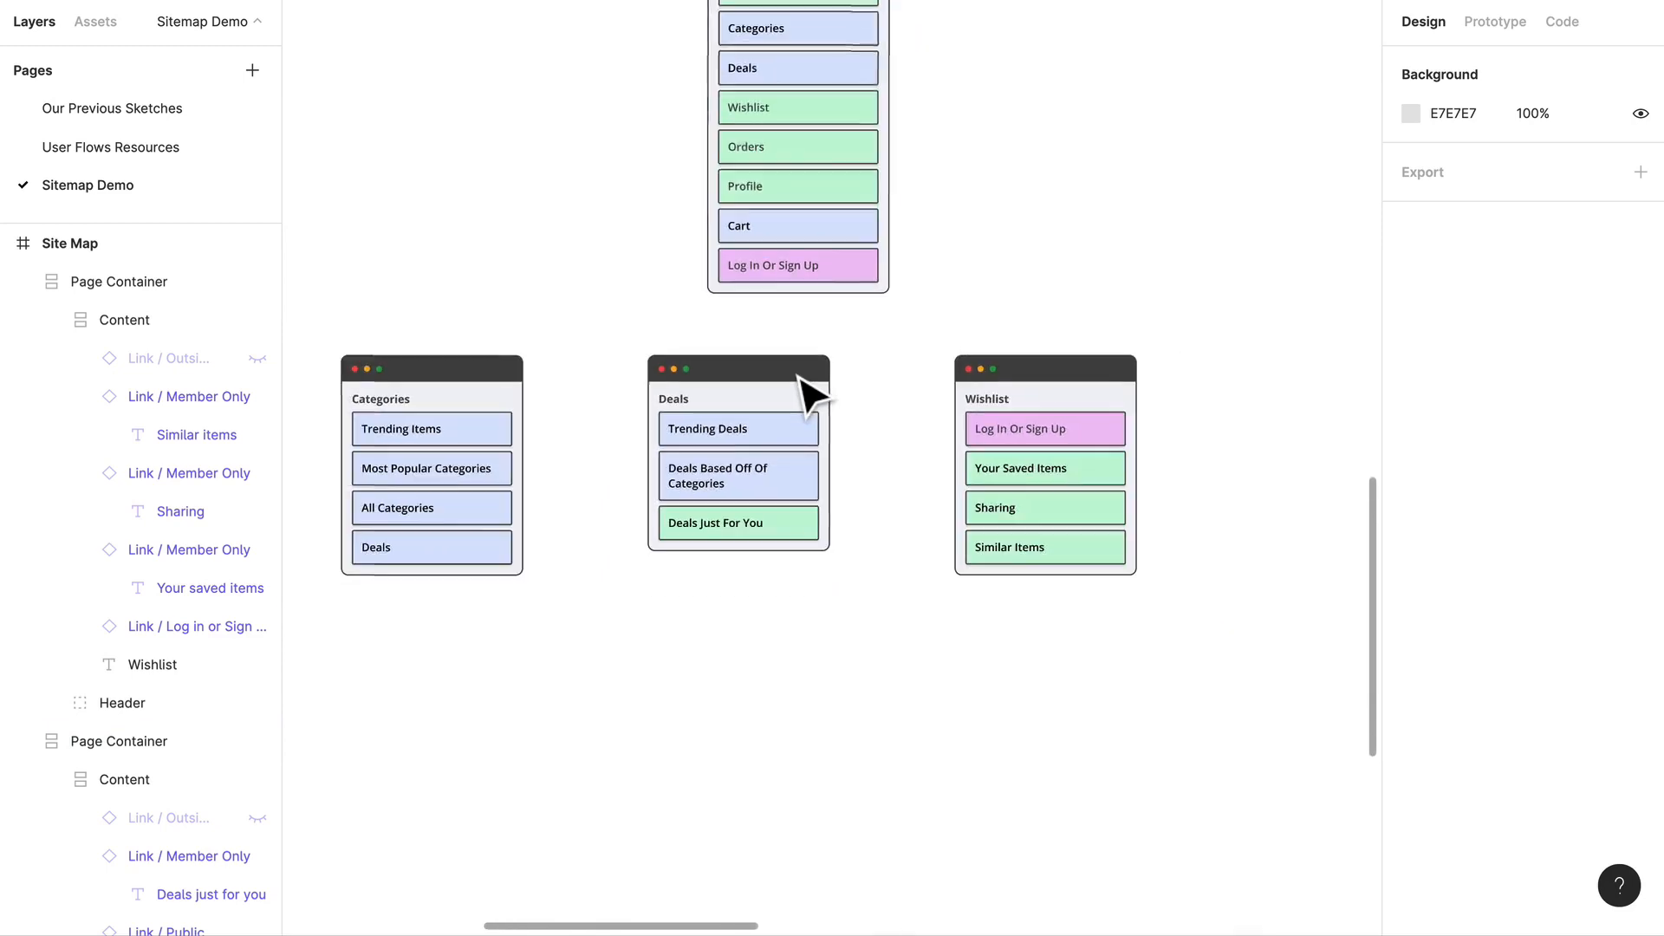
scroll(809, 387, "up", 5)
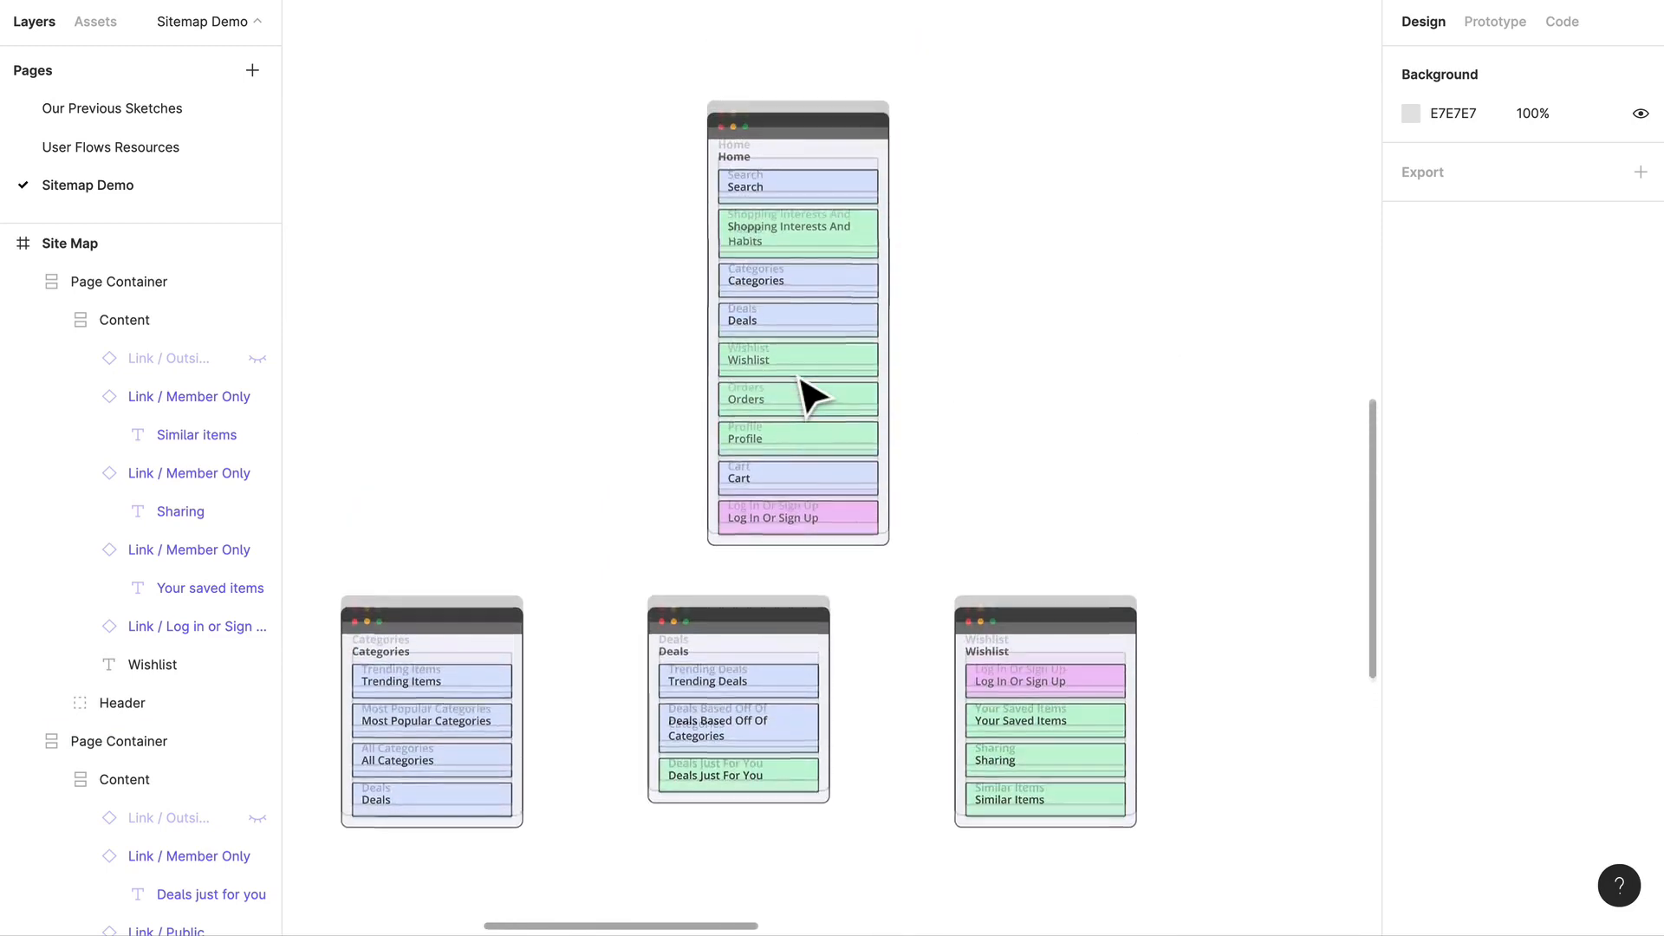
scroll(810, 353, "up", 3)
scroll(809, 353, "down", 3)
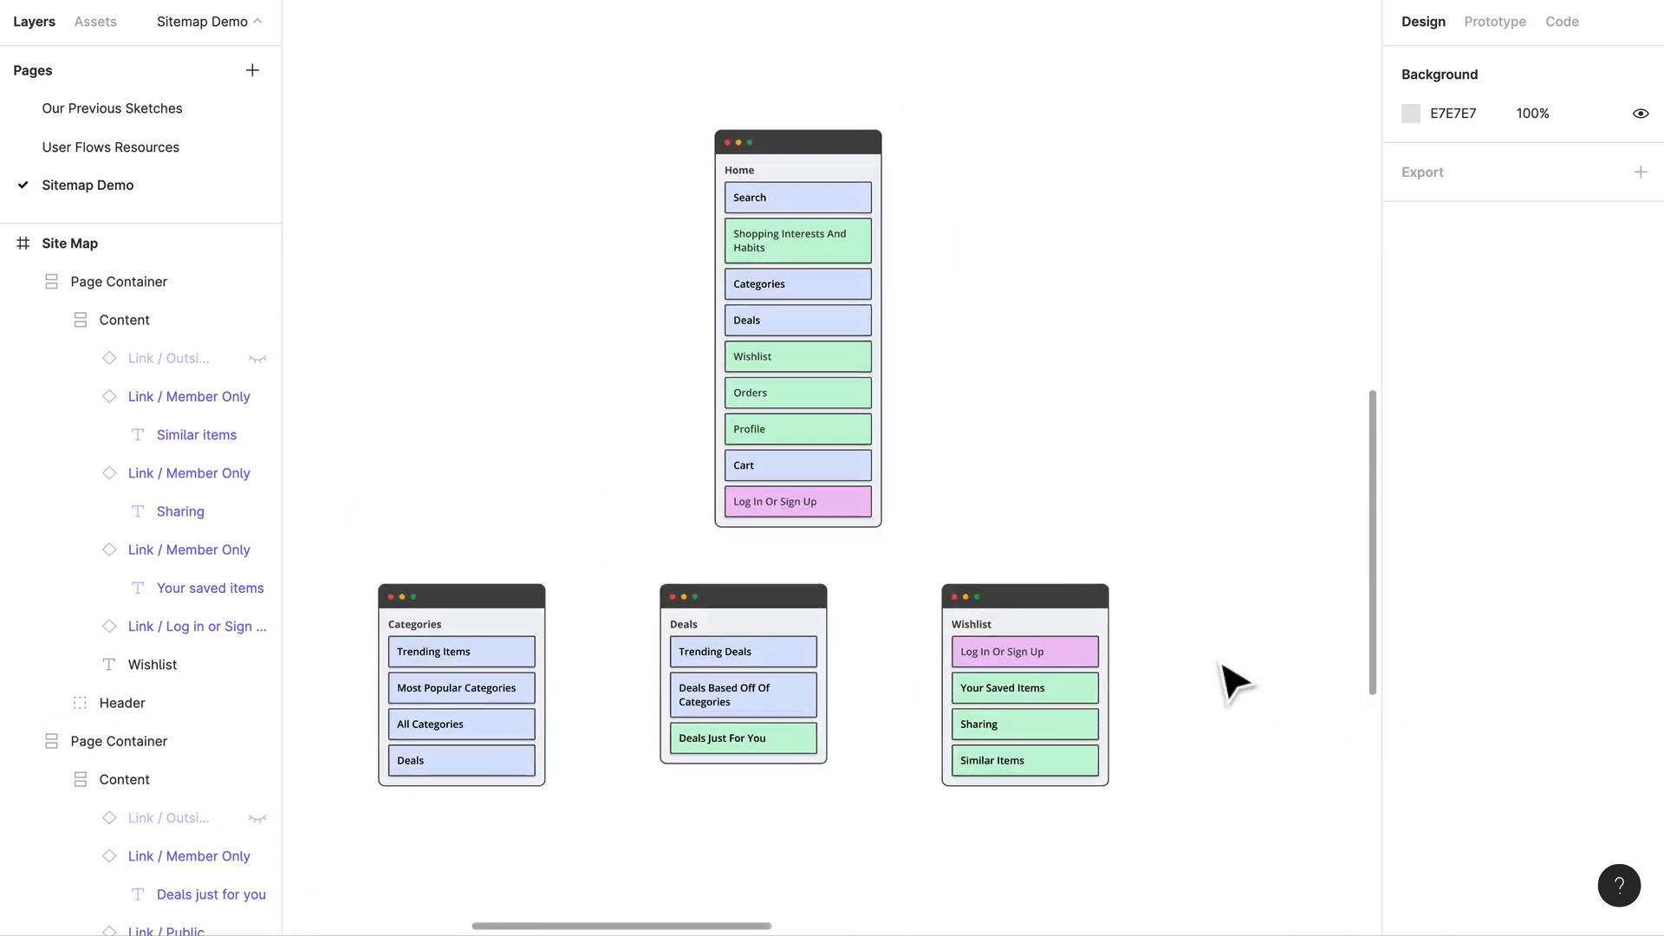
scroll(1127, 681, "up", 1)
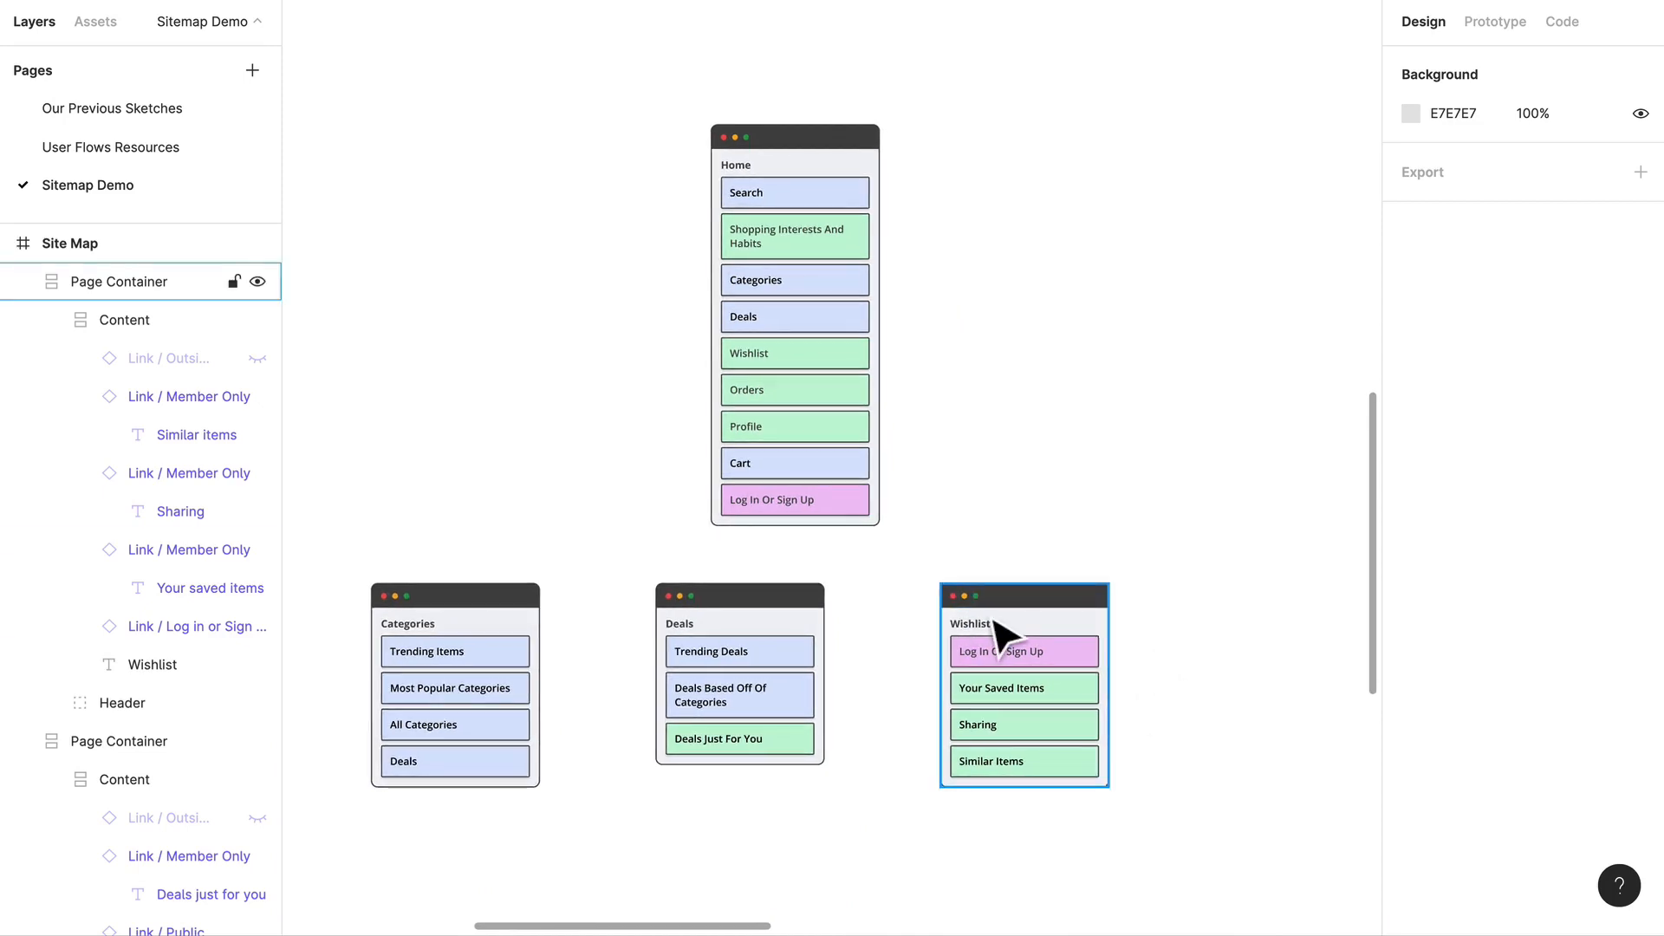
Step: Duplicate the Wishlist container to its right, level with the original
scroll(995, 639, "right", 2)
scroll(997, 639, "up", 5)
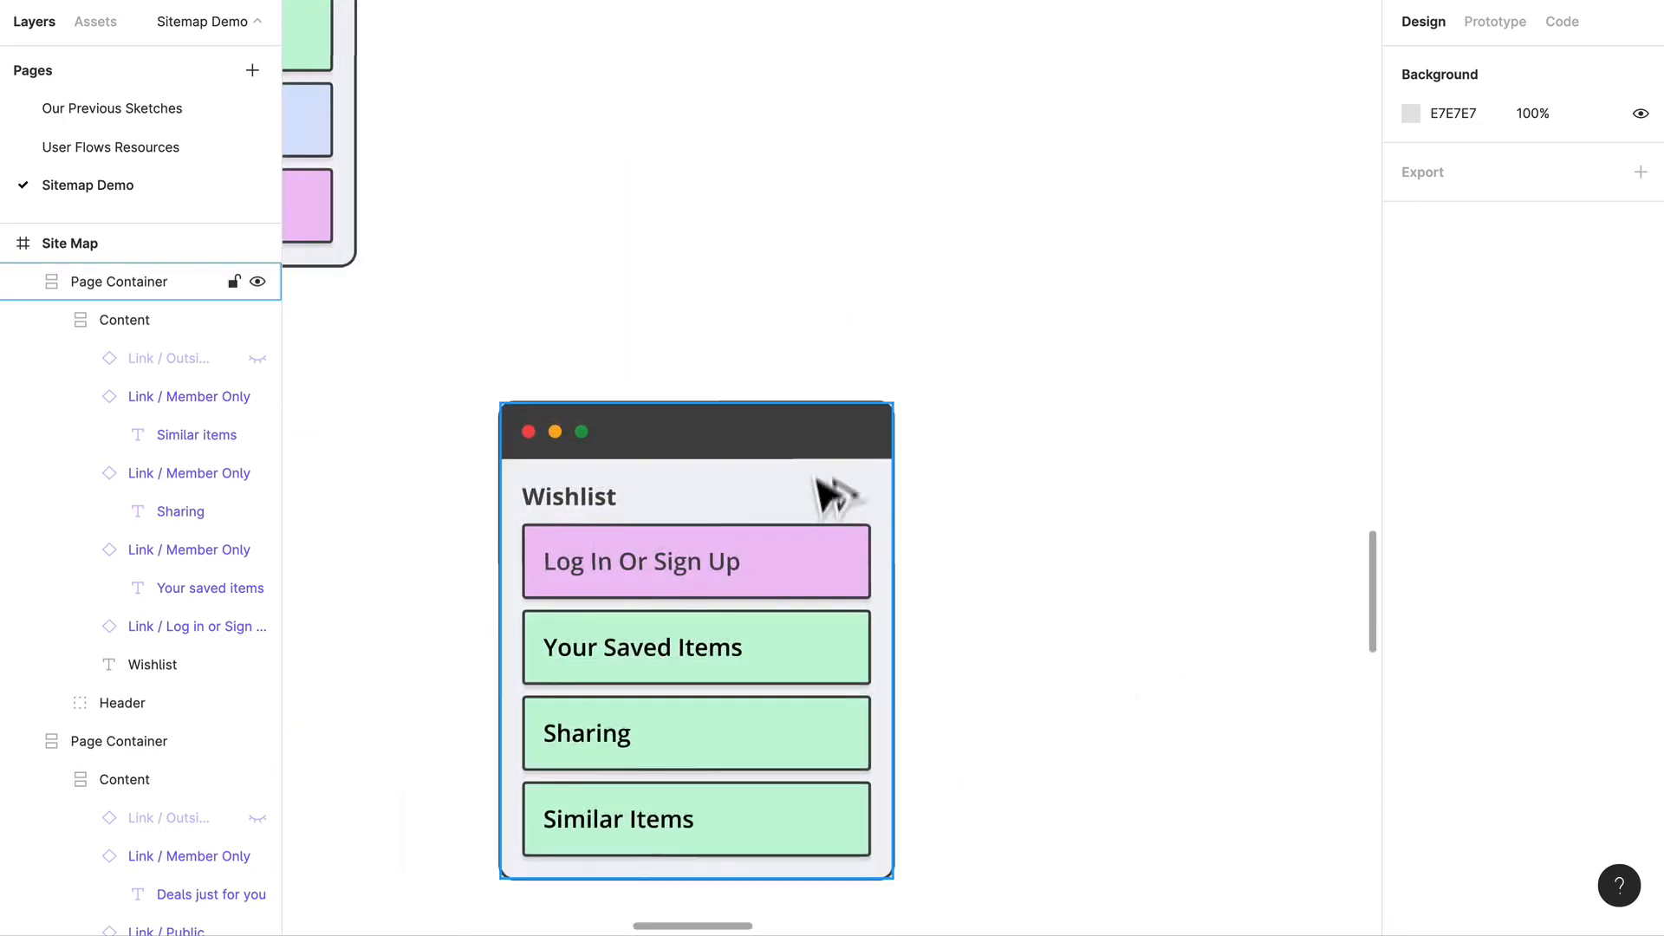
left_click_drag(814, 481, 1132, 486)
Step: Change the title of the duplicated Wishlist container to Orders
scroll(1133, 485, "down", 5)
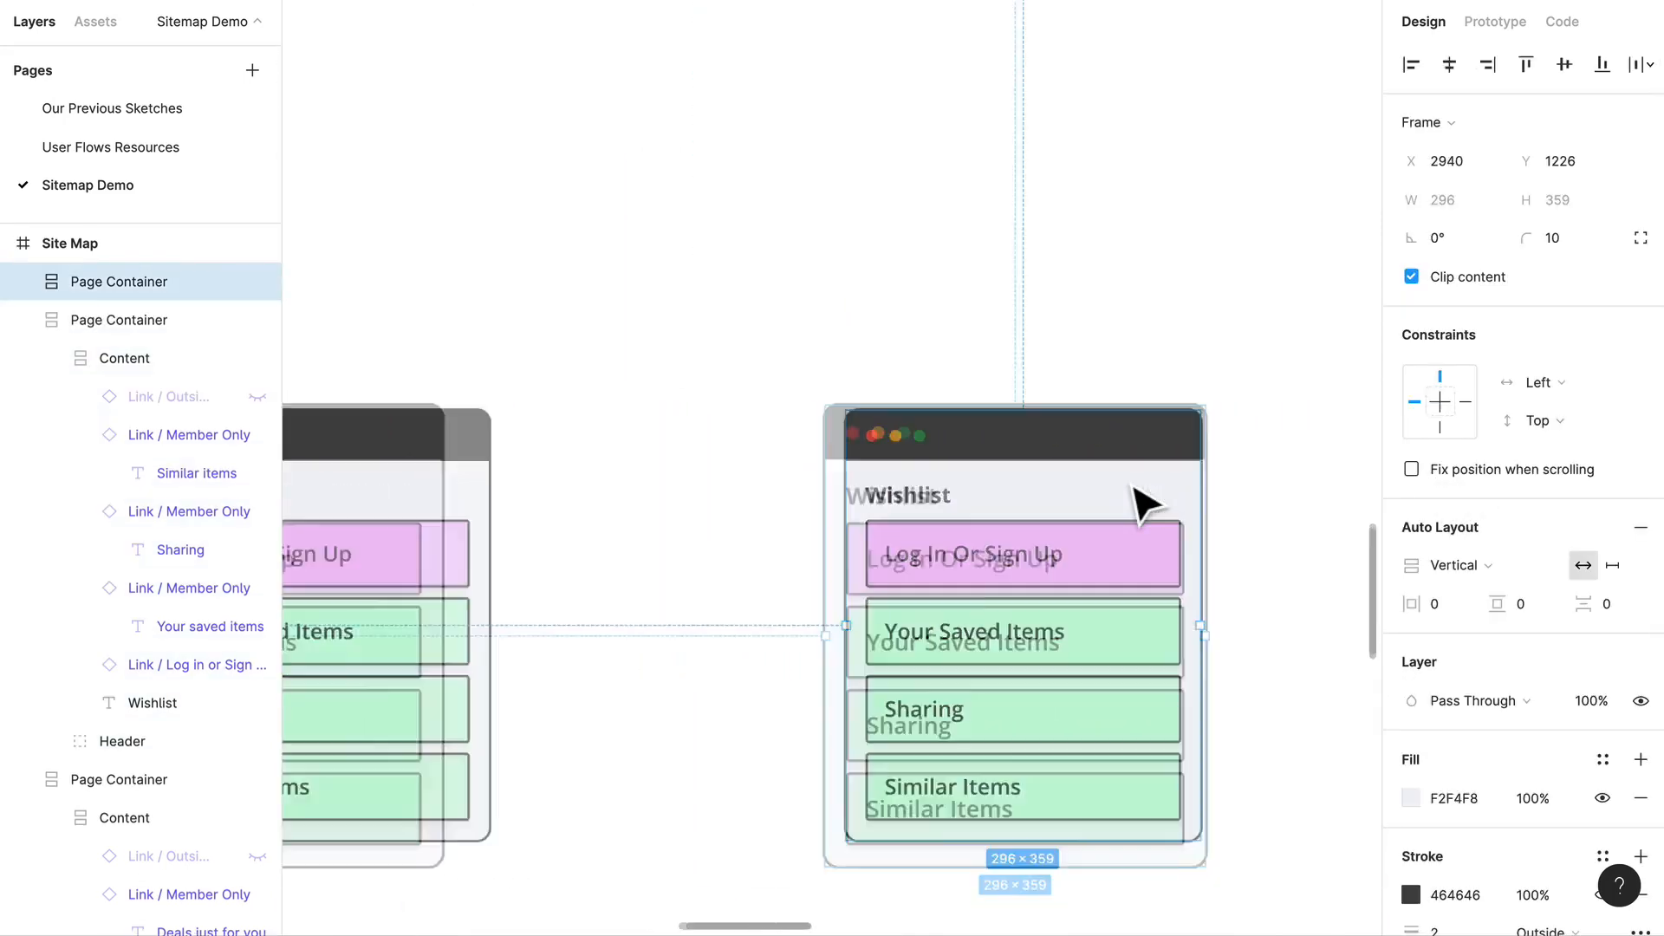
scroll(1157, 520, "right", 1)
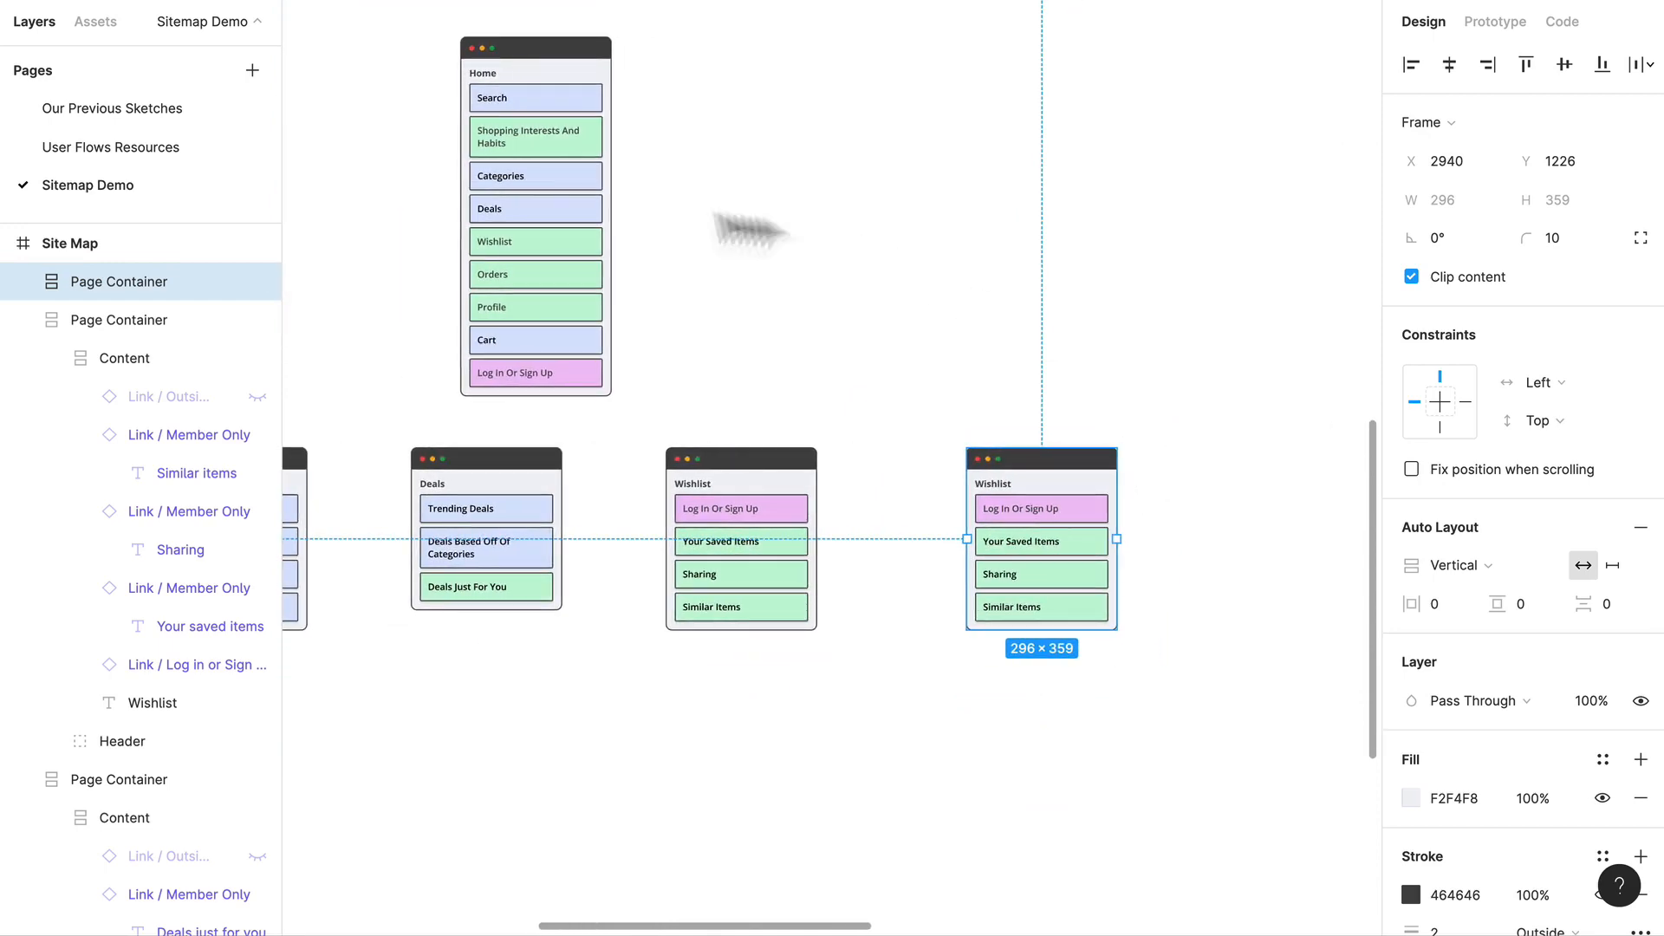
scroll(511, 305, "up", 3)
scroll(493, 292, "up", 4)
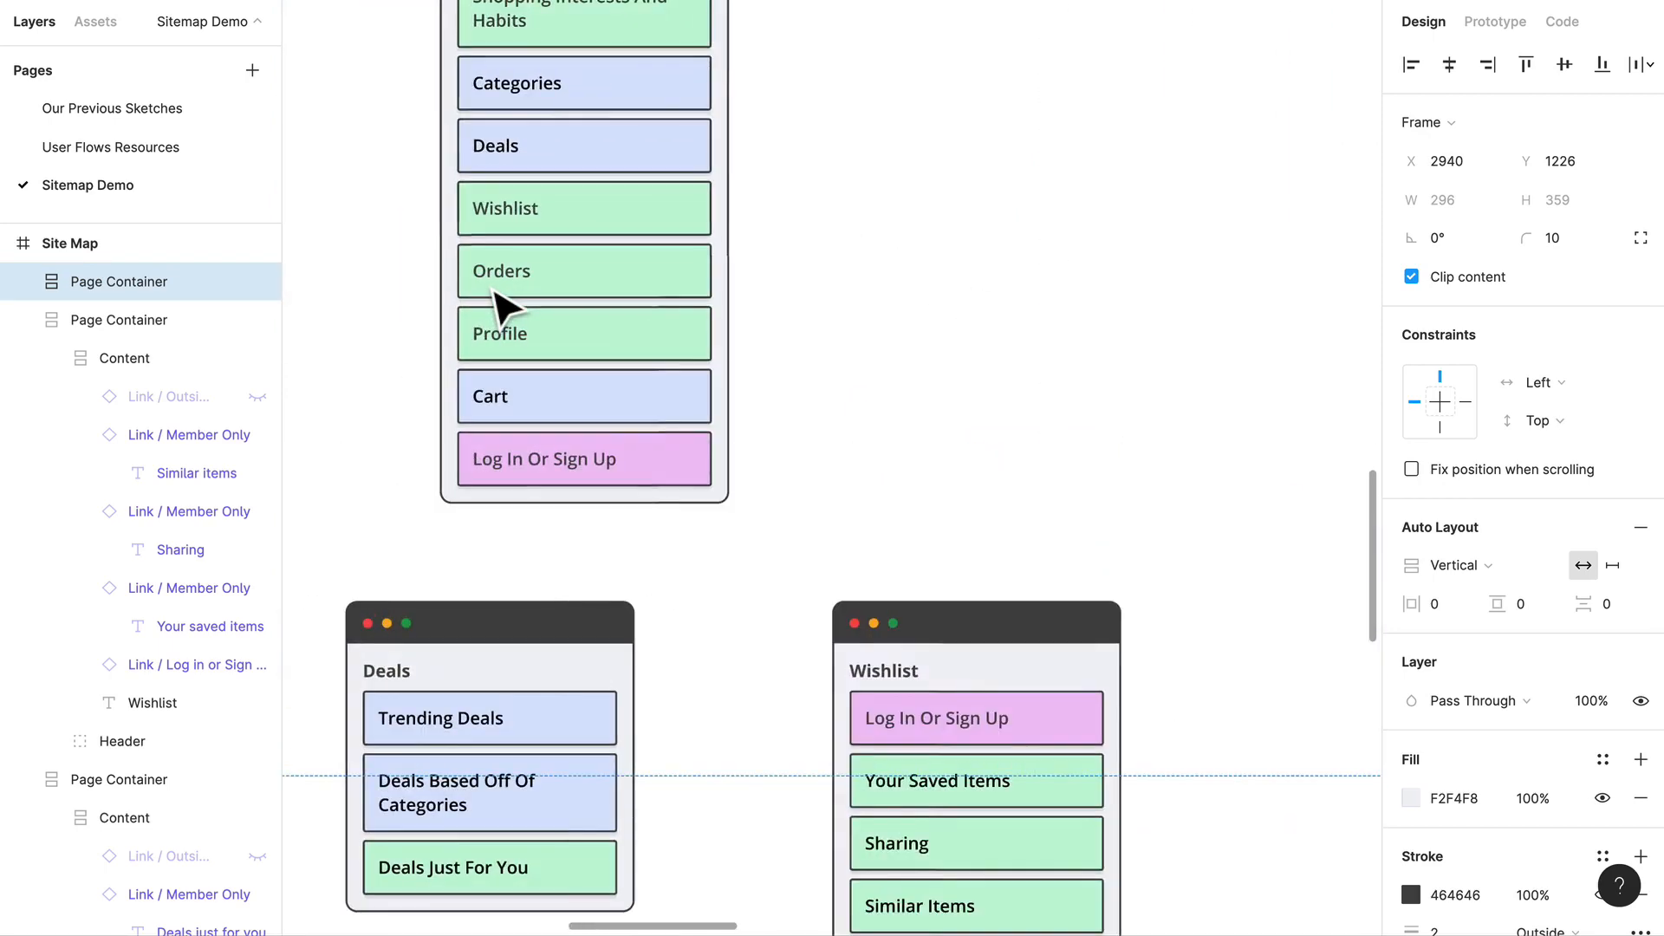
scroll(493, 292, "down", 2)
scroll(493, 292, "right", 5)
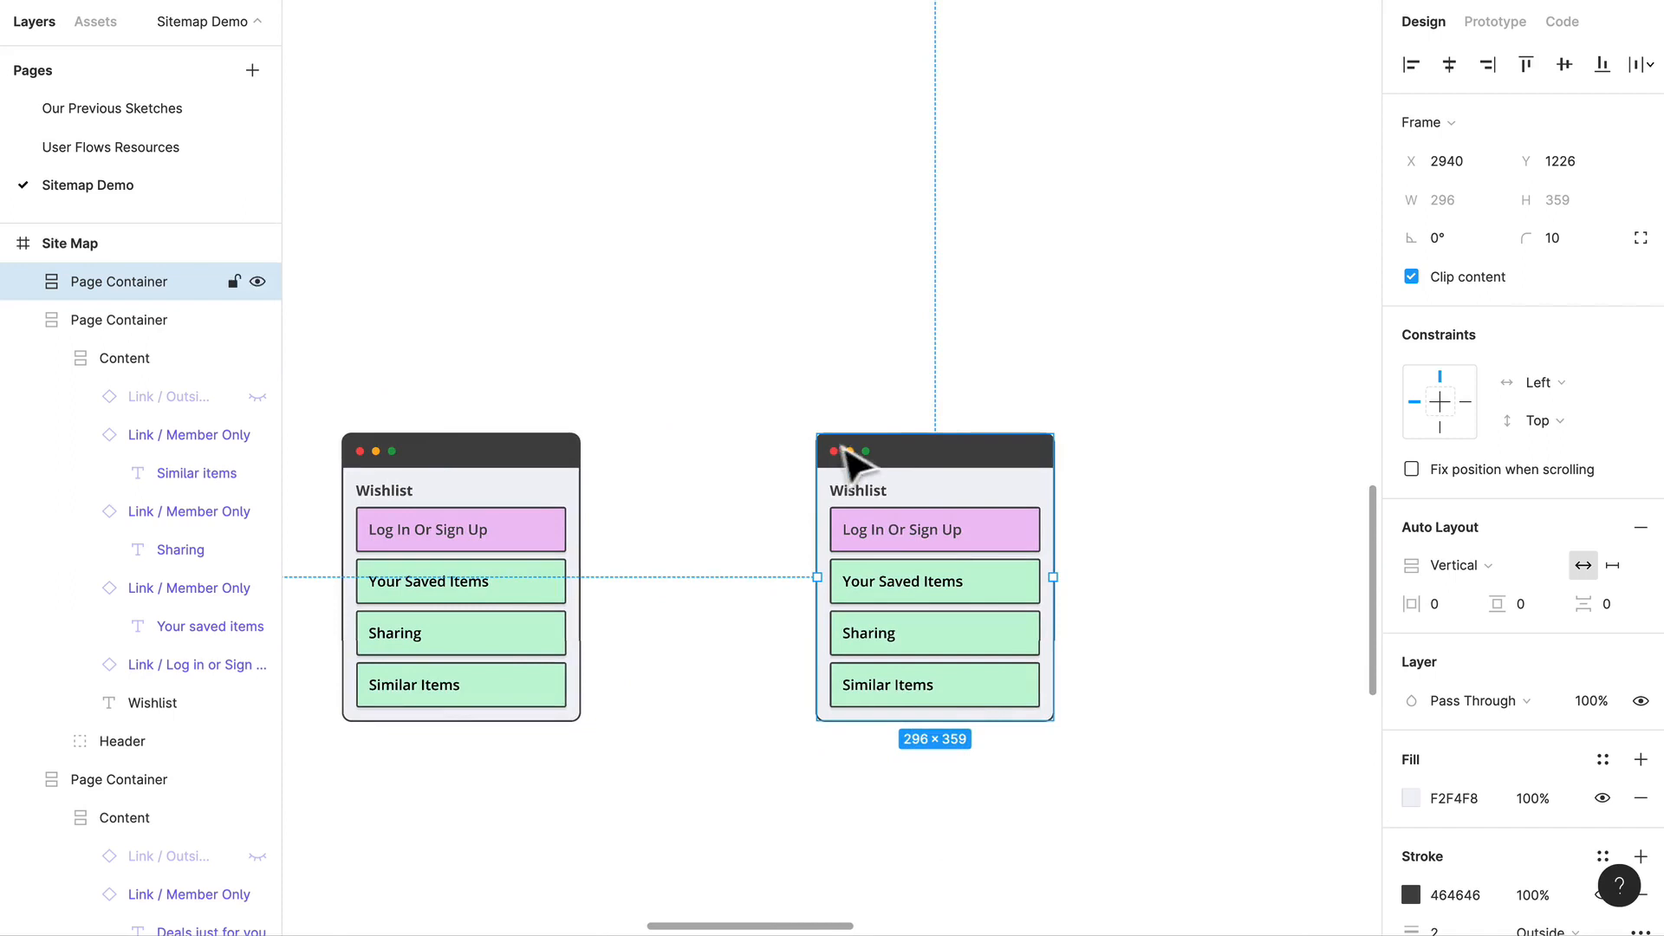
double_click(890, 501, "super")
left_click(880, 492)
type("Orders")
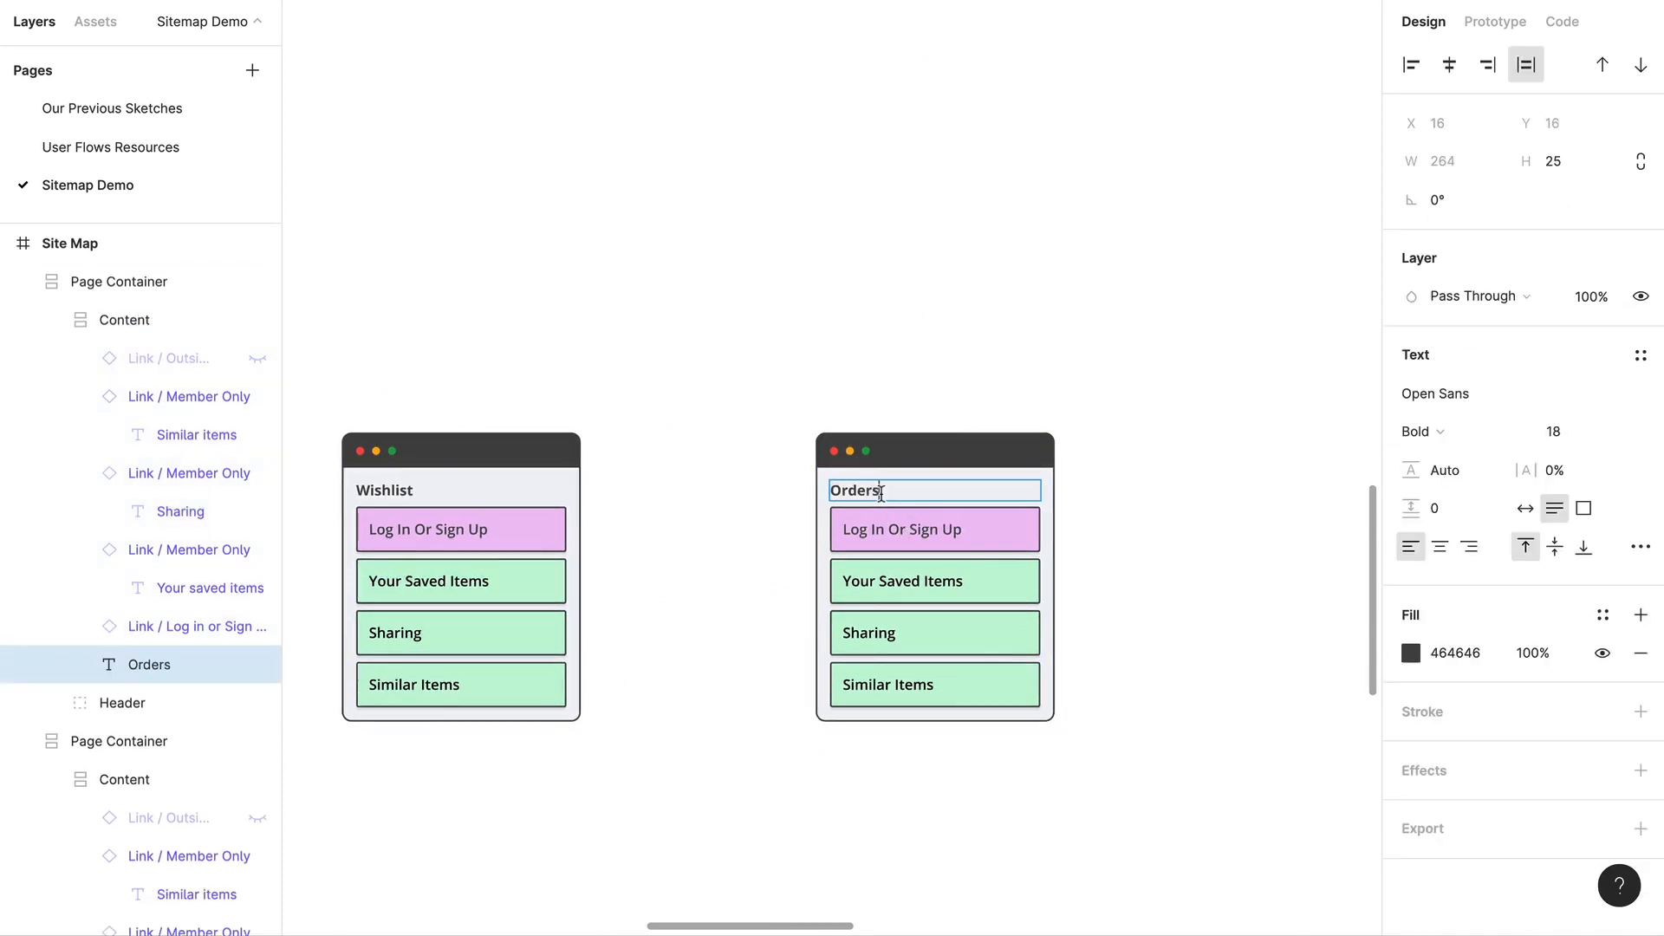
left_click(1182, 538)
Step: Change the Your Saved Items link in the Orders container to Search + Filter
scroll(829, 446, "up", 4)
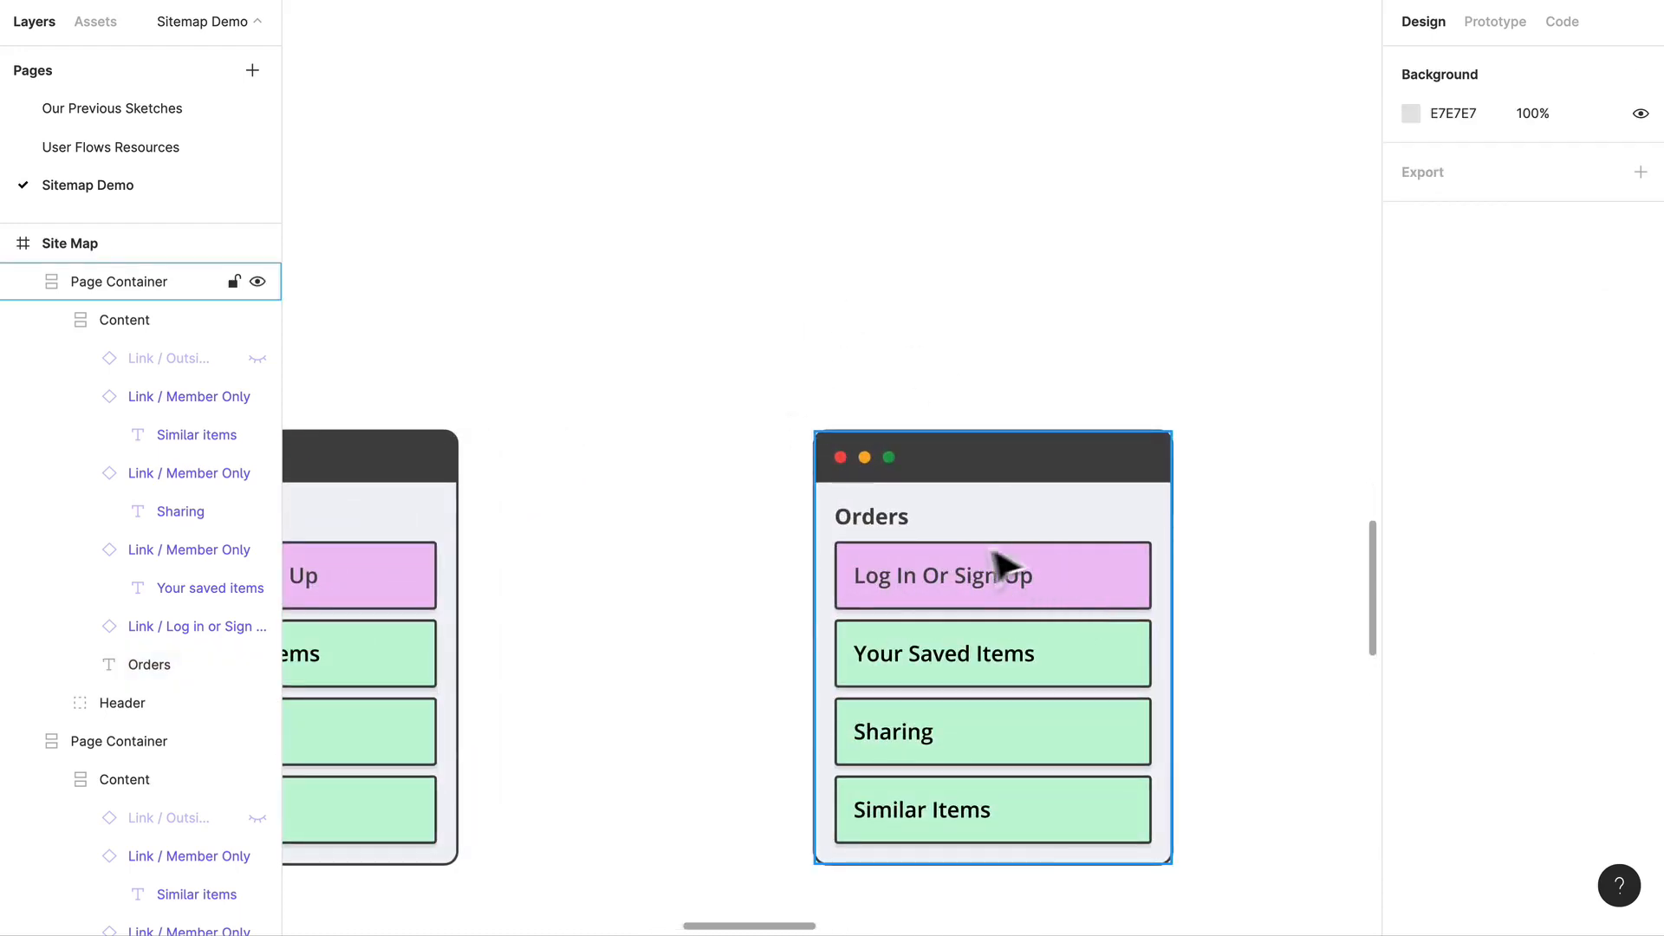
scroll(1005, 567, "left", 5)
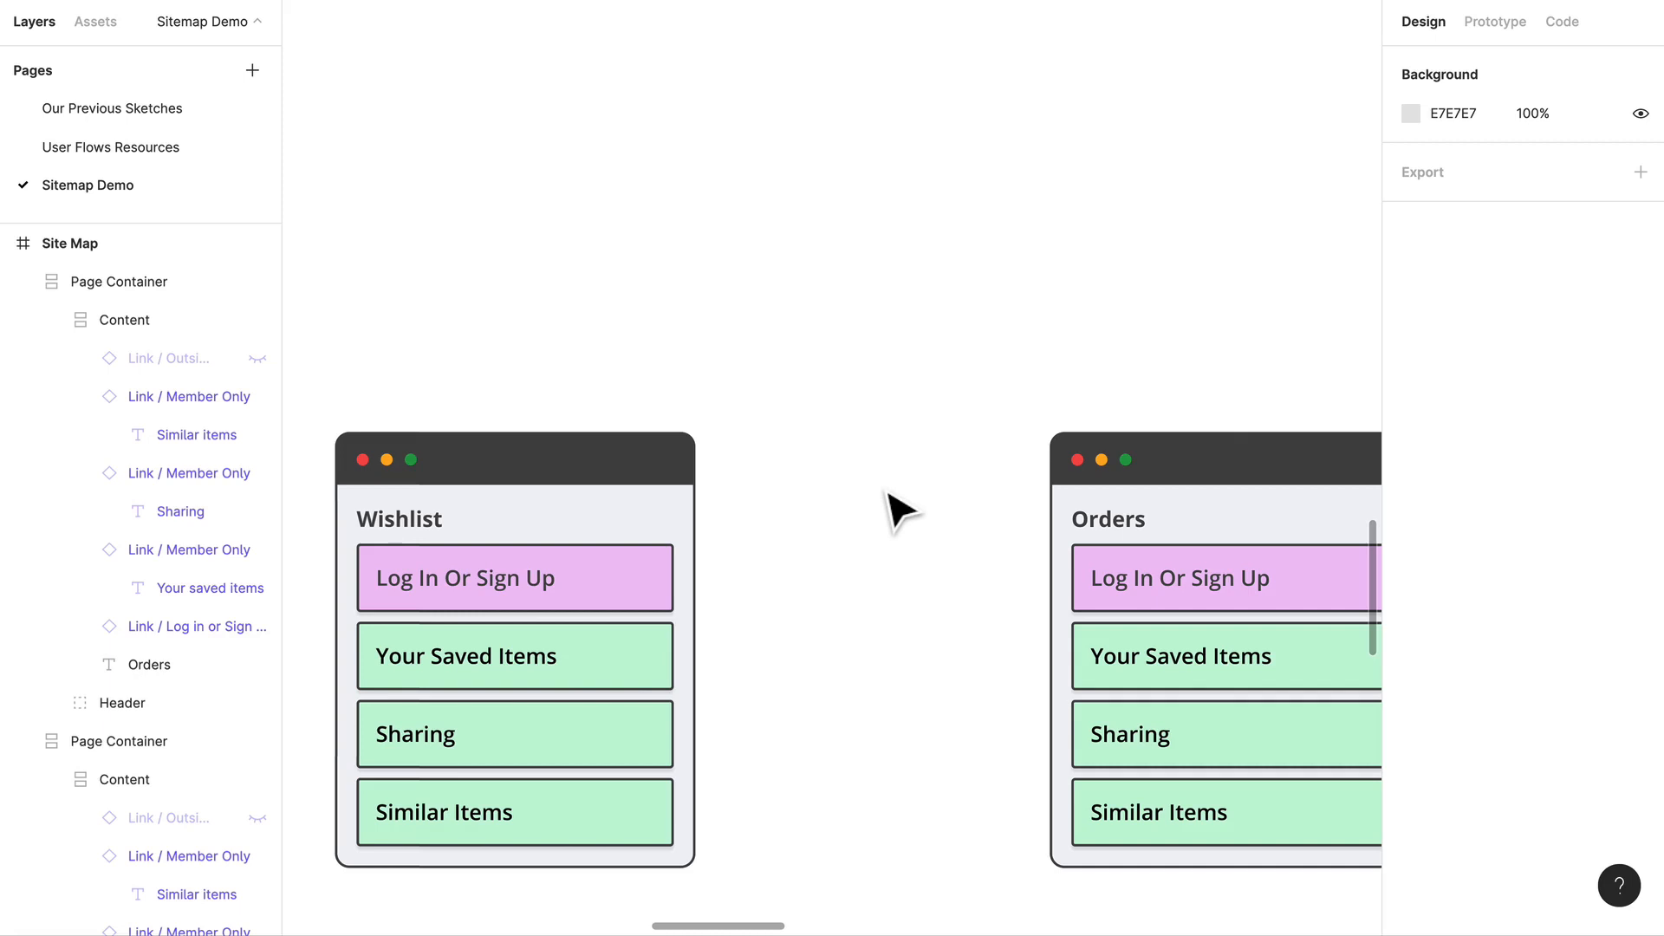
scroll(902, 511, "right", 5)
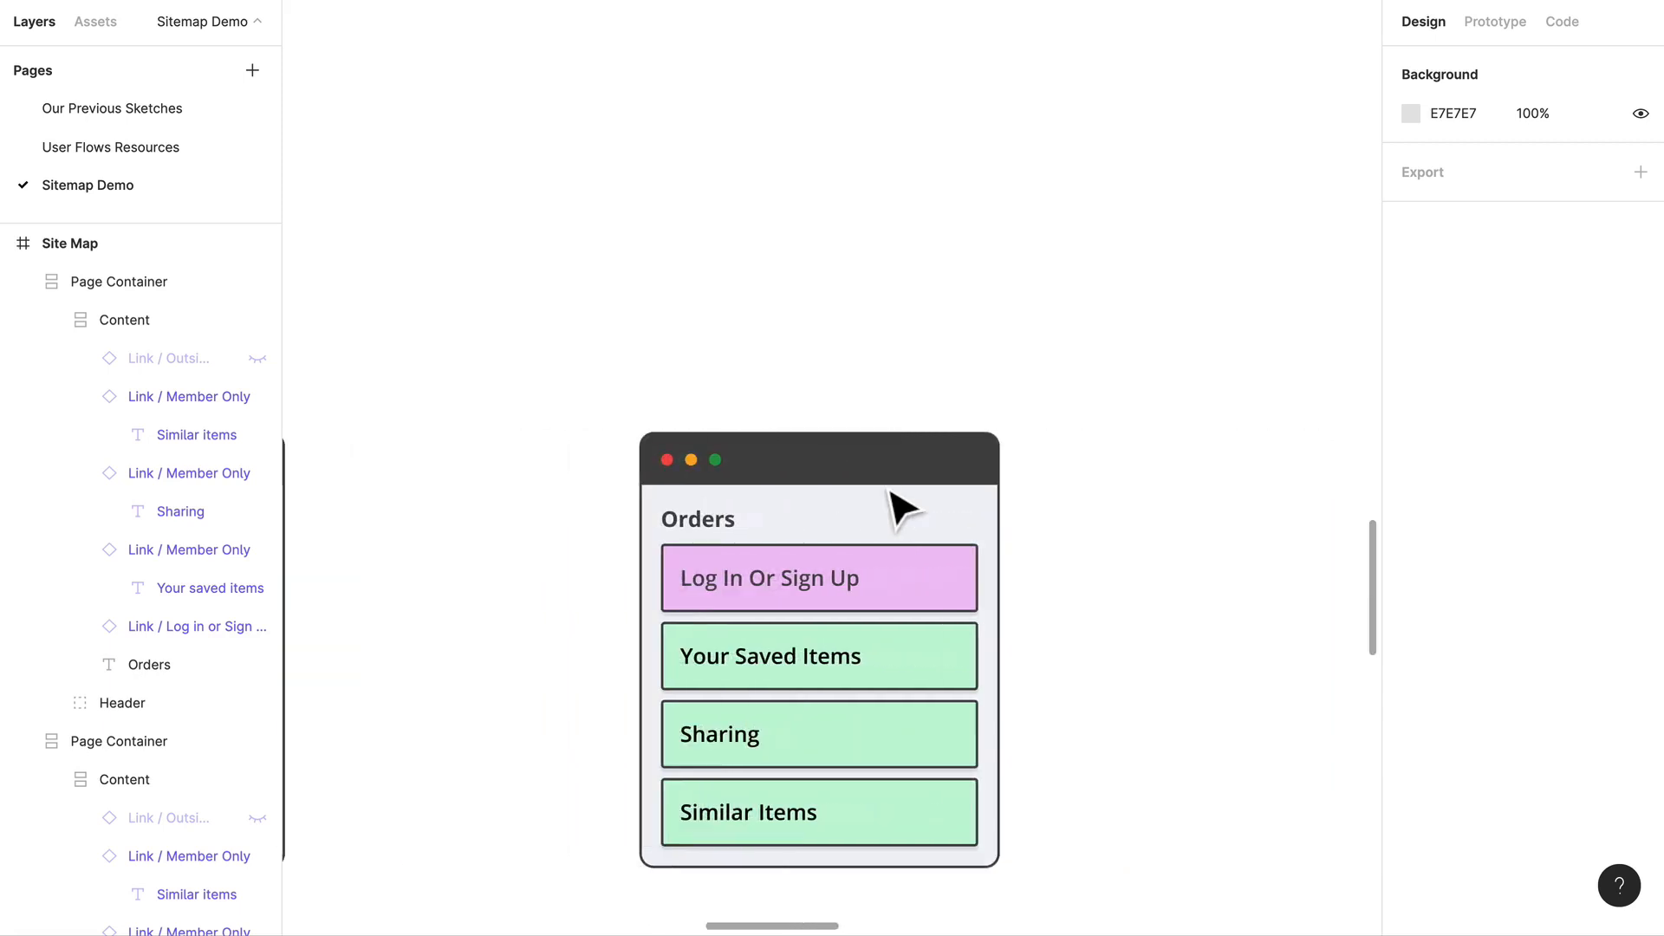
triple_click(793, 666)
left_click(794, 666)
double_click(793, 665)
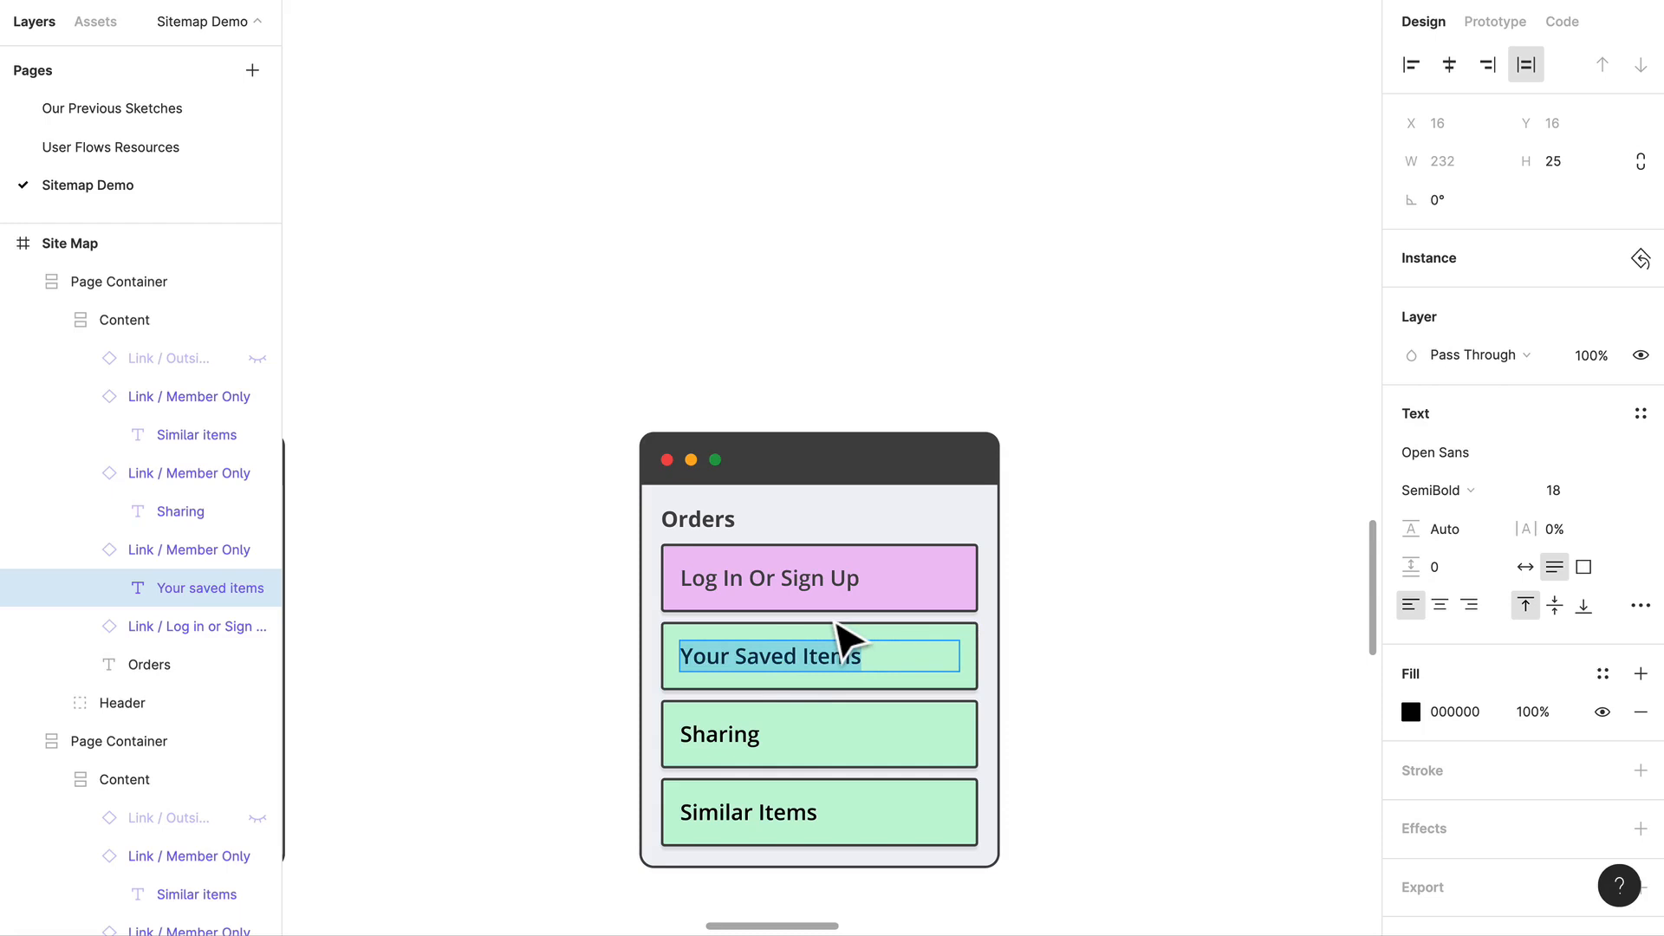
type("Search")
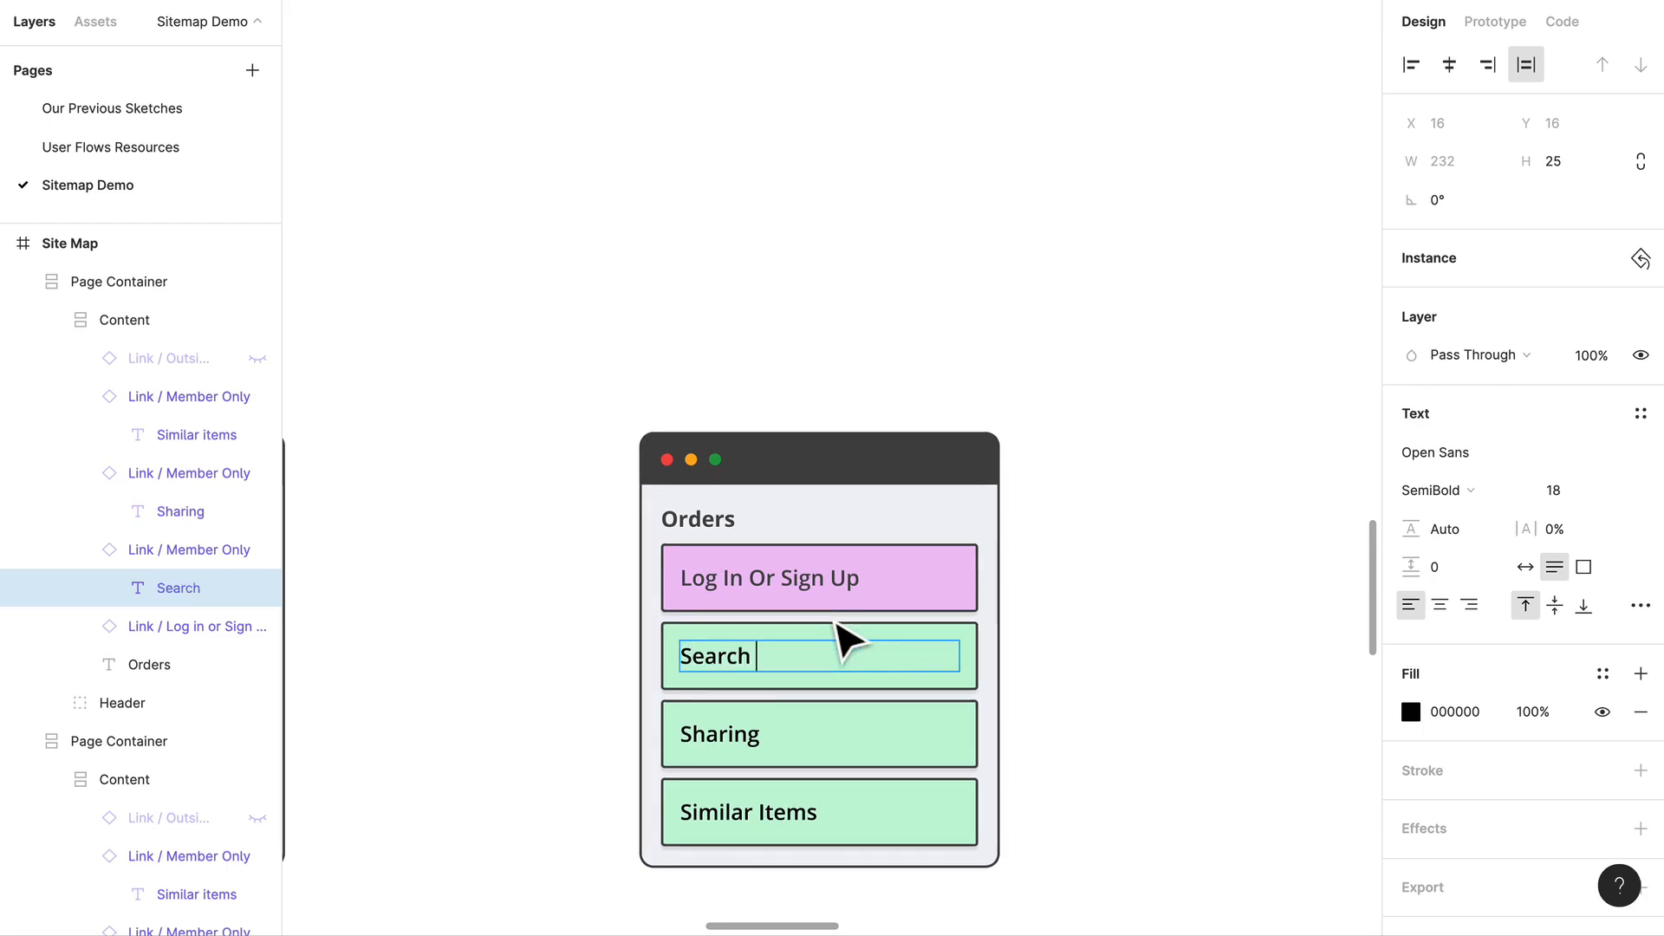
type(" + Filters")
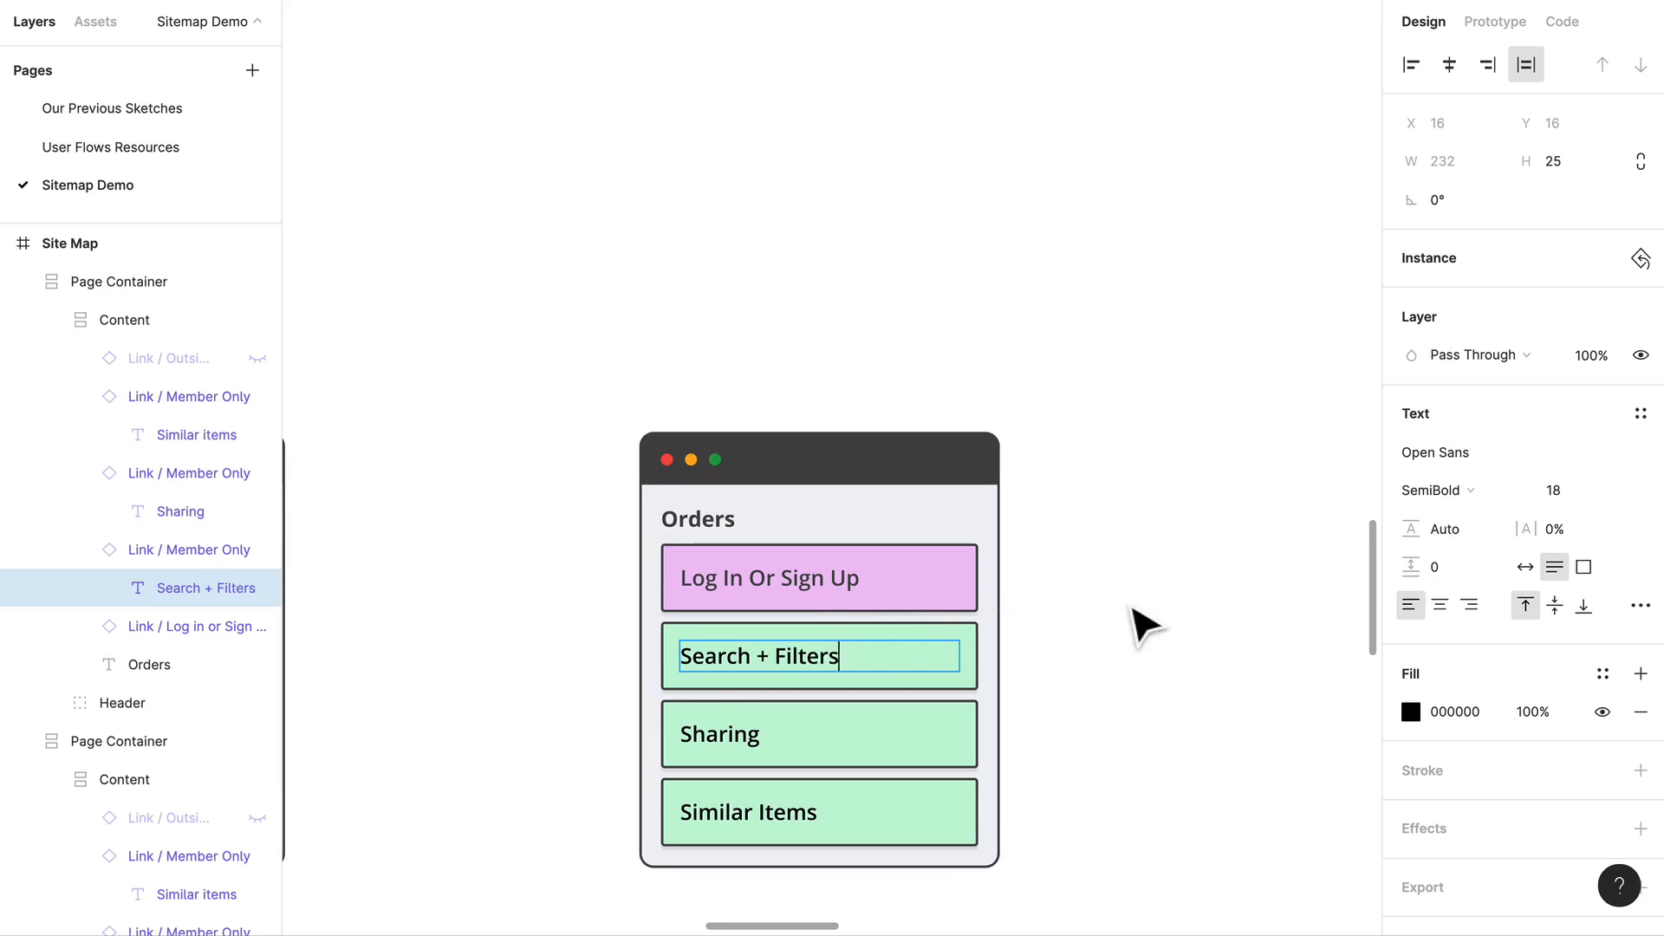
left_click(1078, 640)
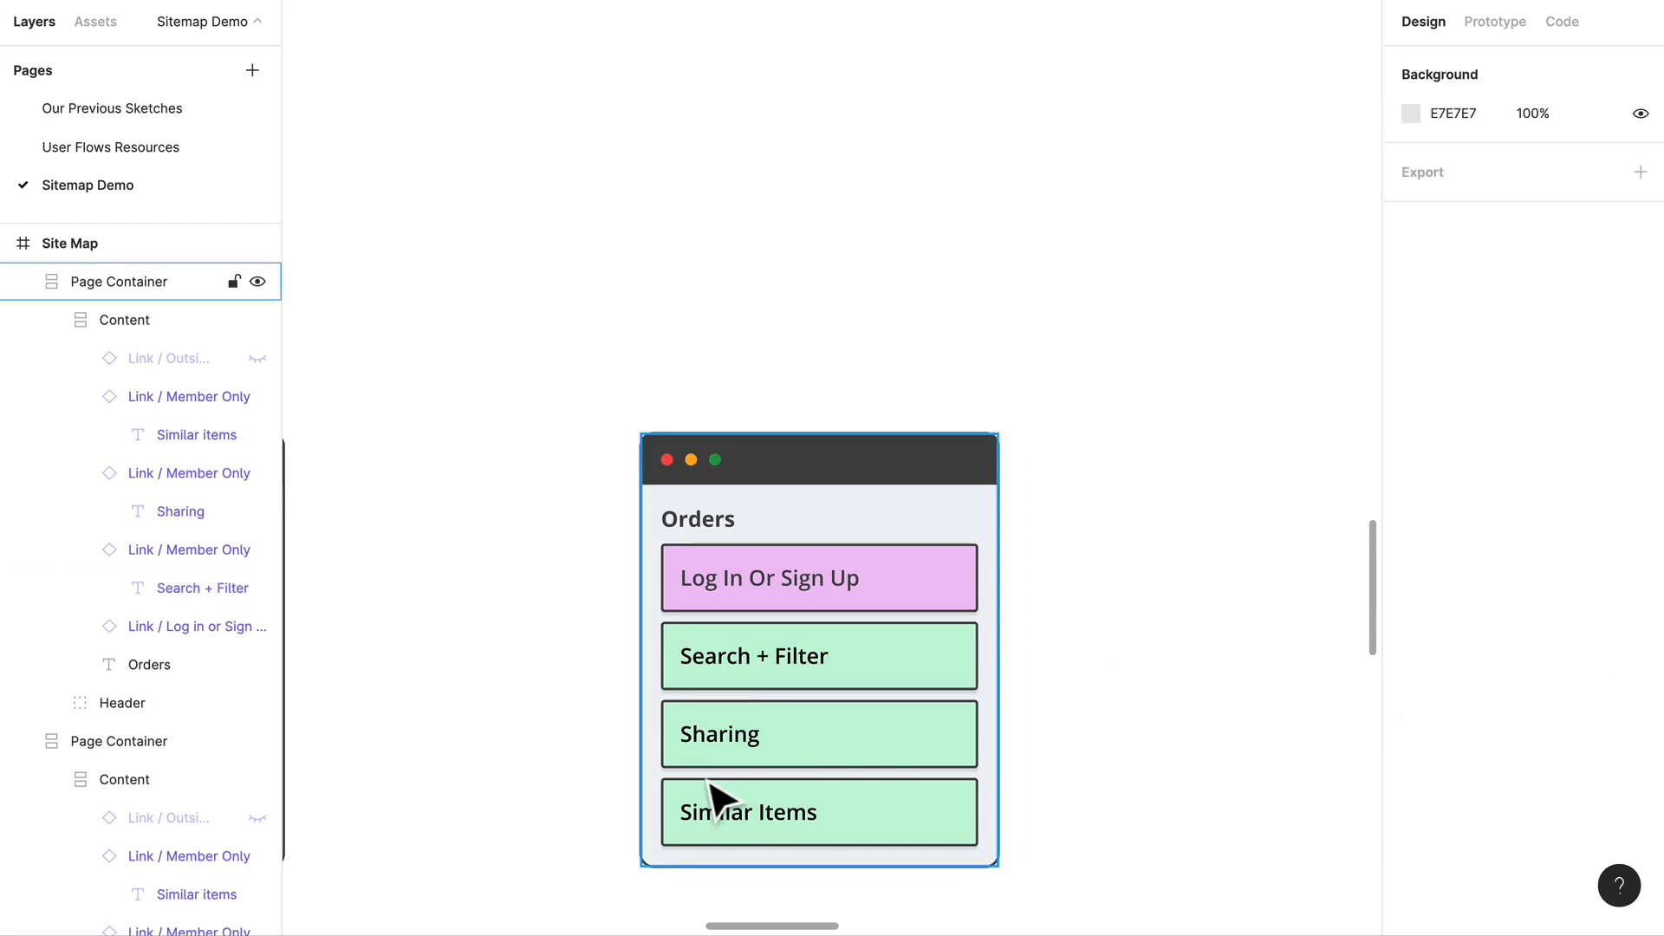
Step: Change the Orders container's Sharing link to In Progress Orders and its Similar Items link to Past Orders
left_click(751, 754)
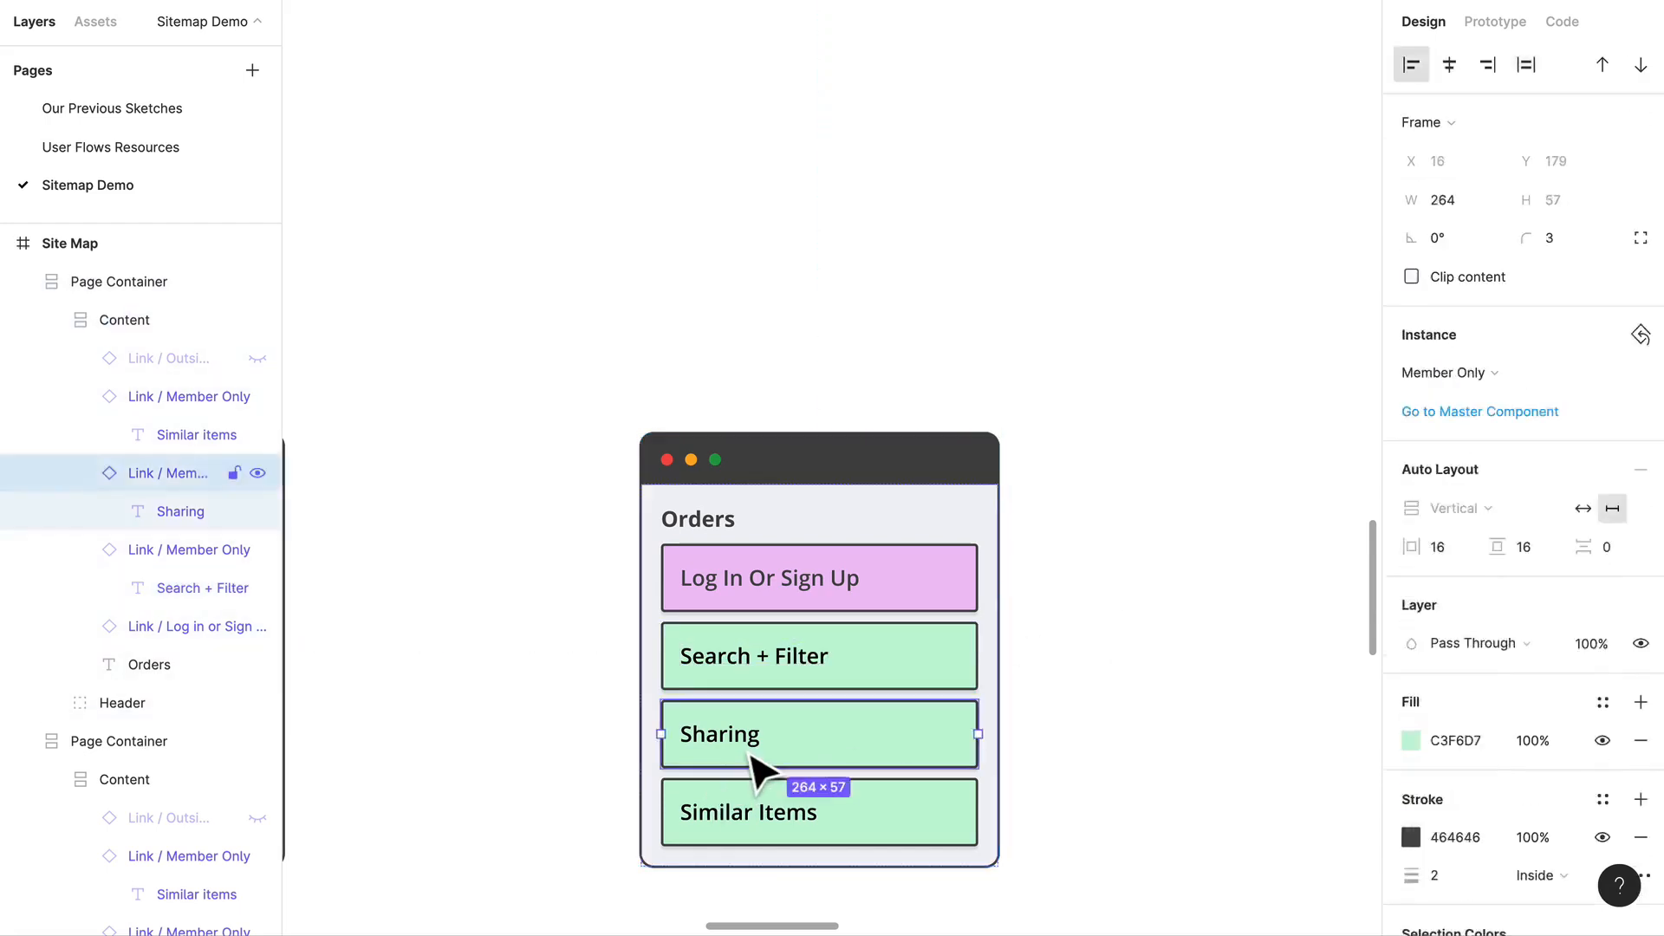
double_click(747, 743)
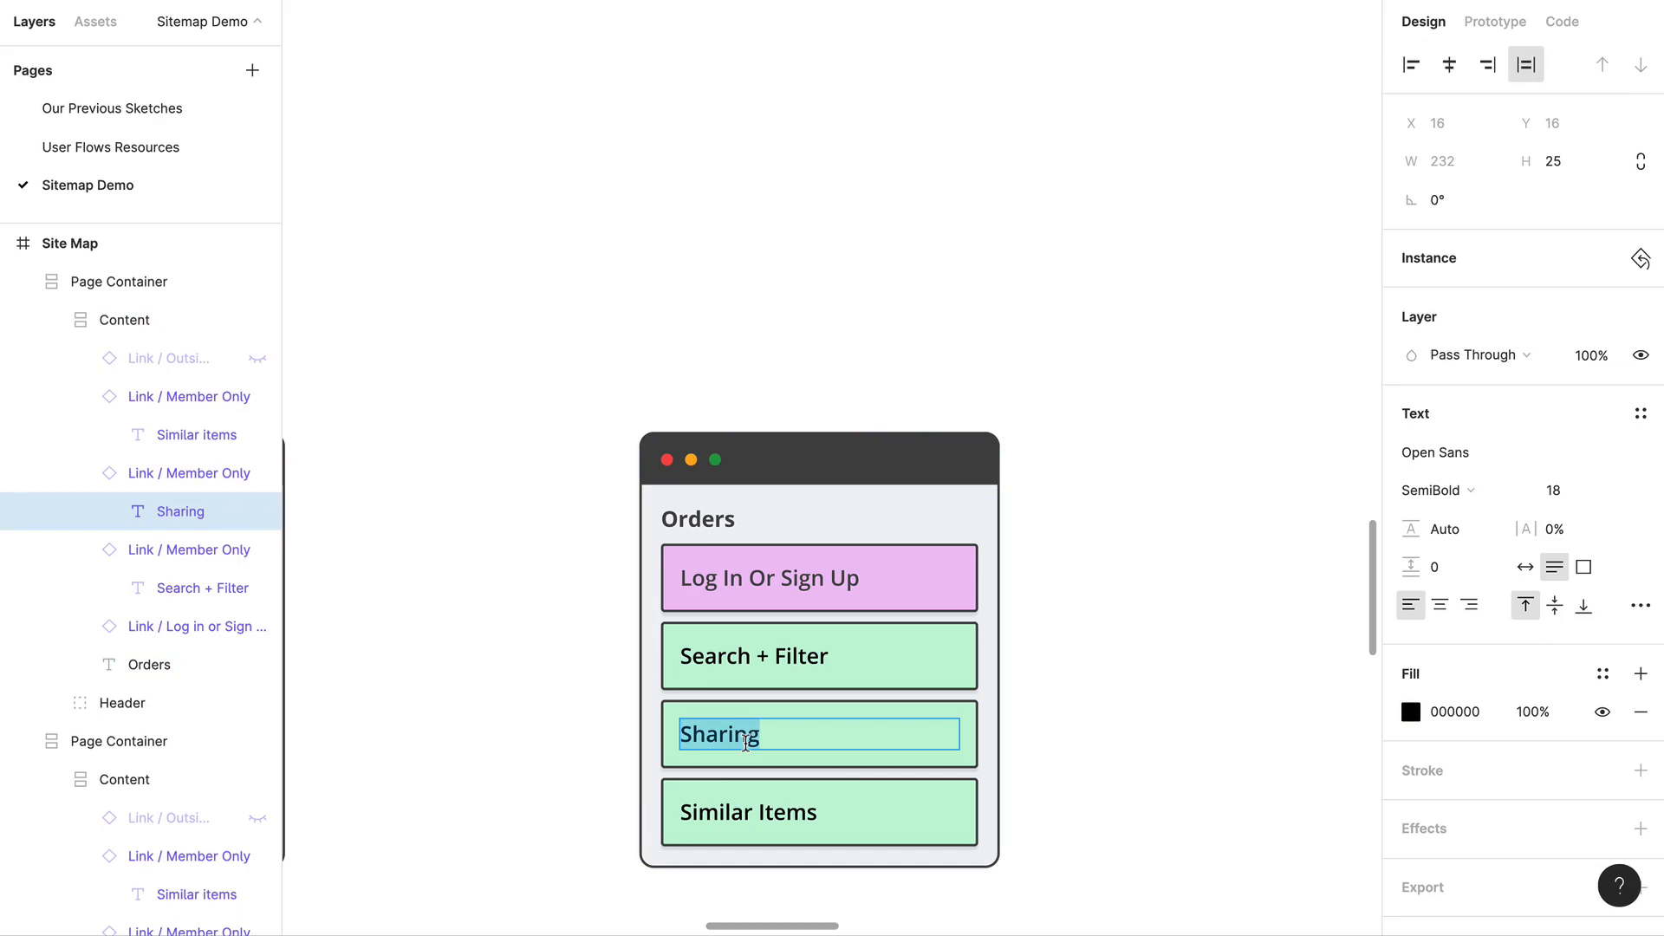
type("In Progress Orders")
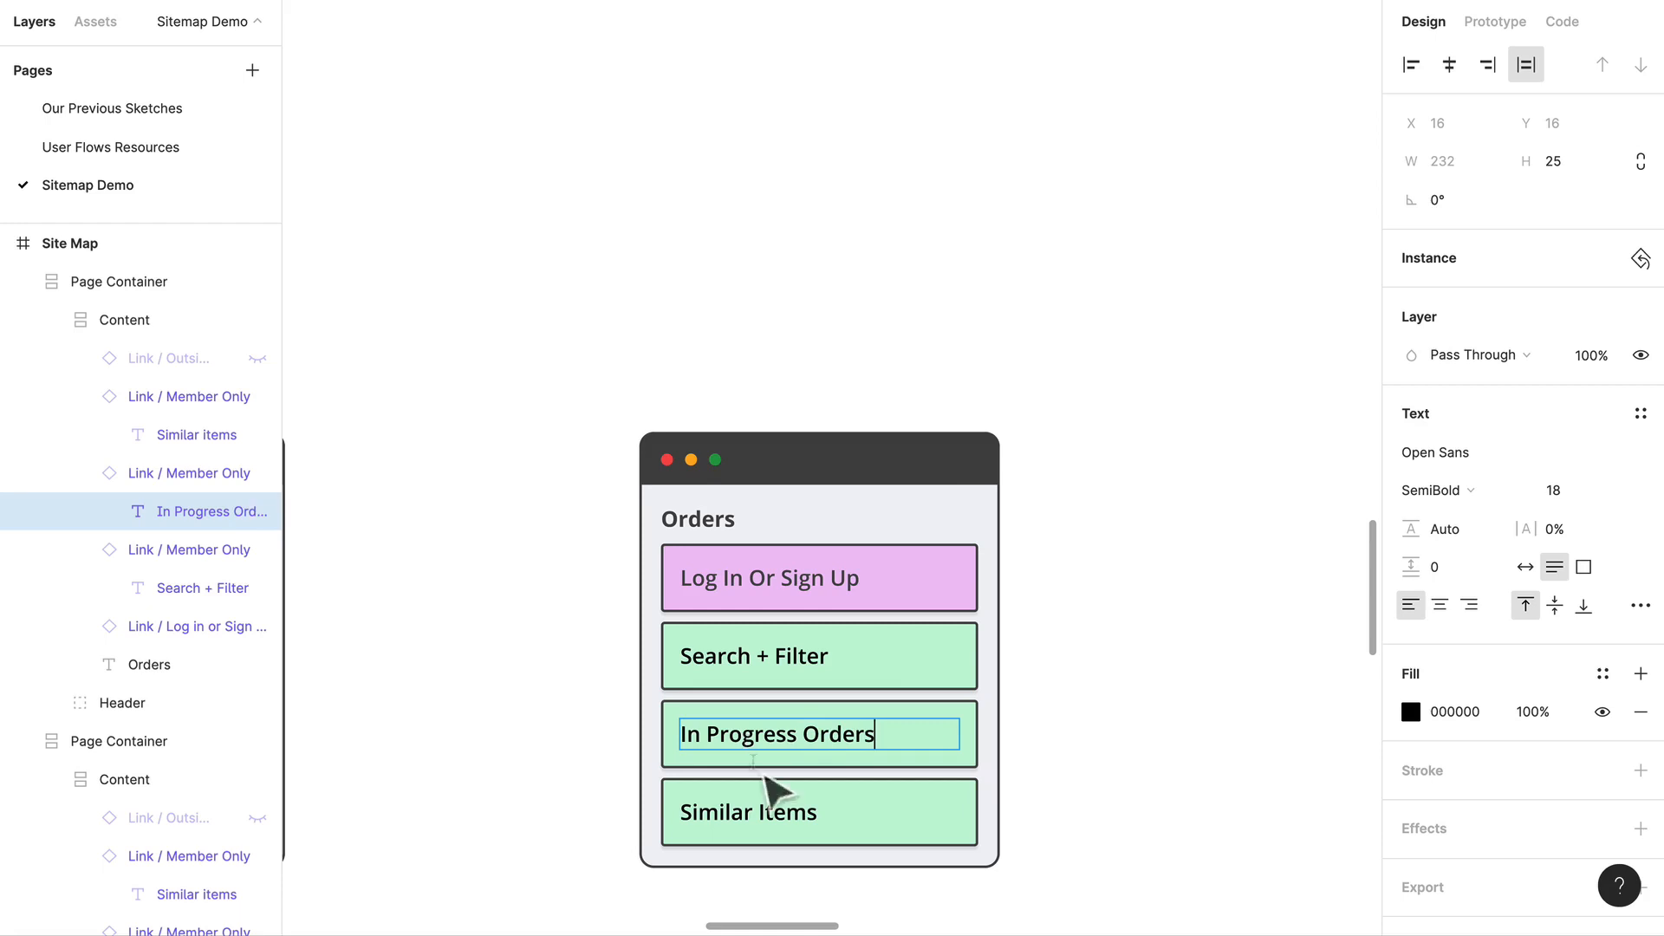
left_click(774, 810)
double_click(758, 806)
type("Past Orders")
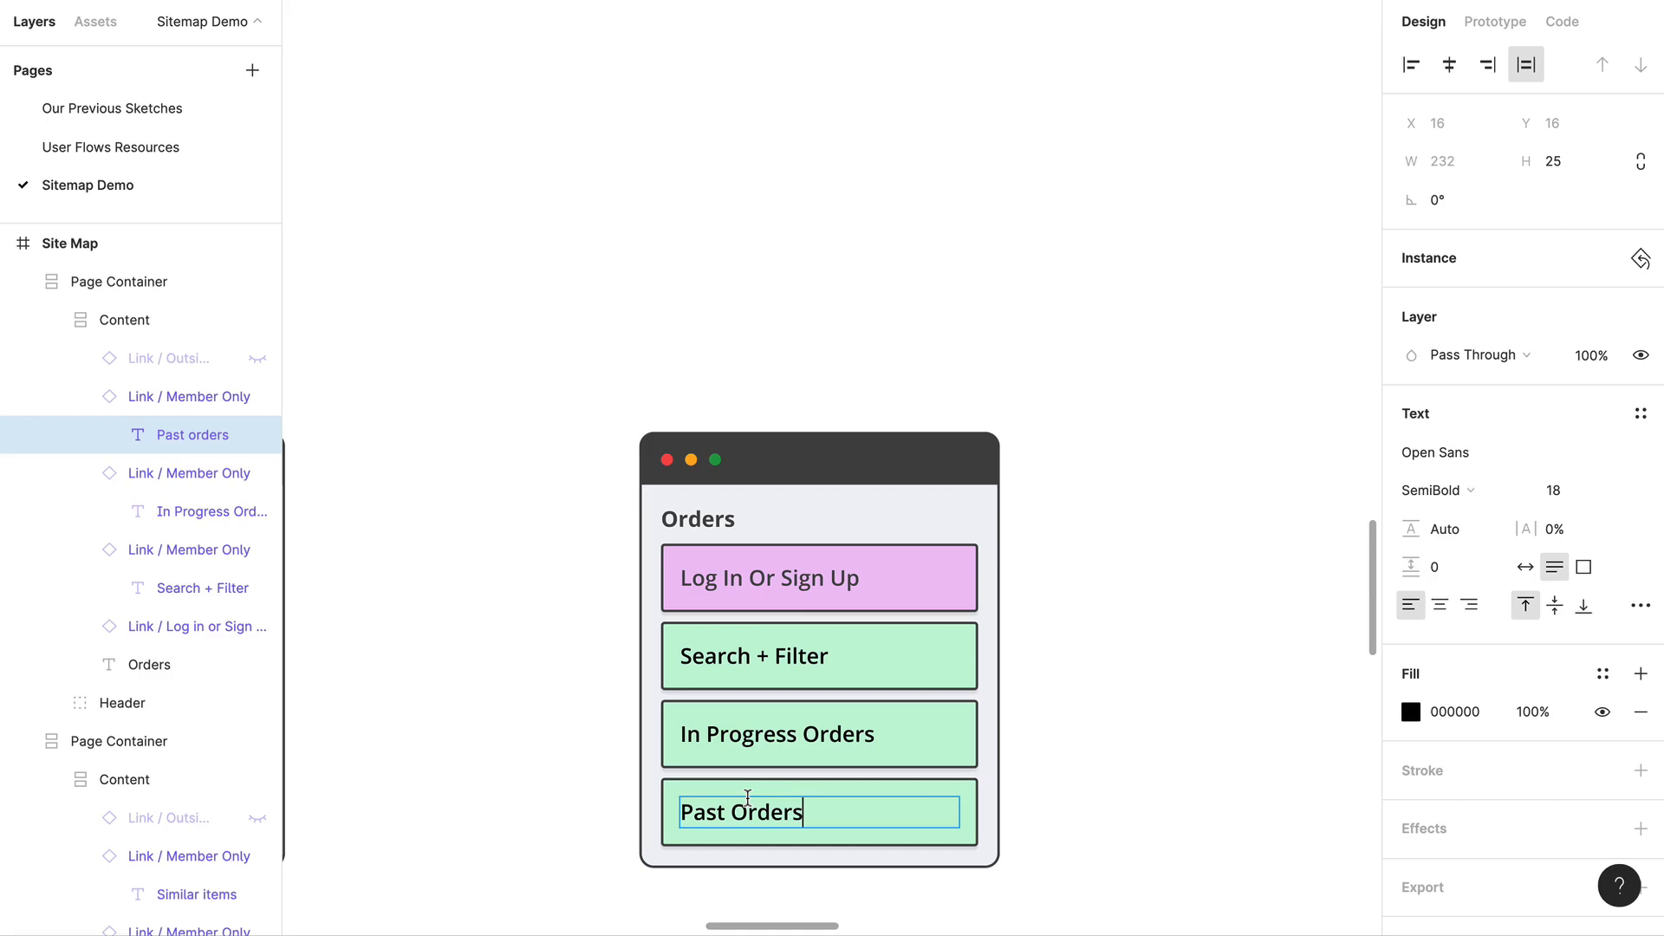
left_click(1181, 836)
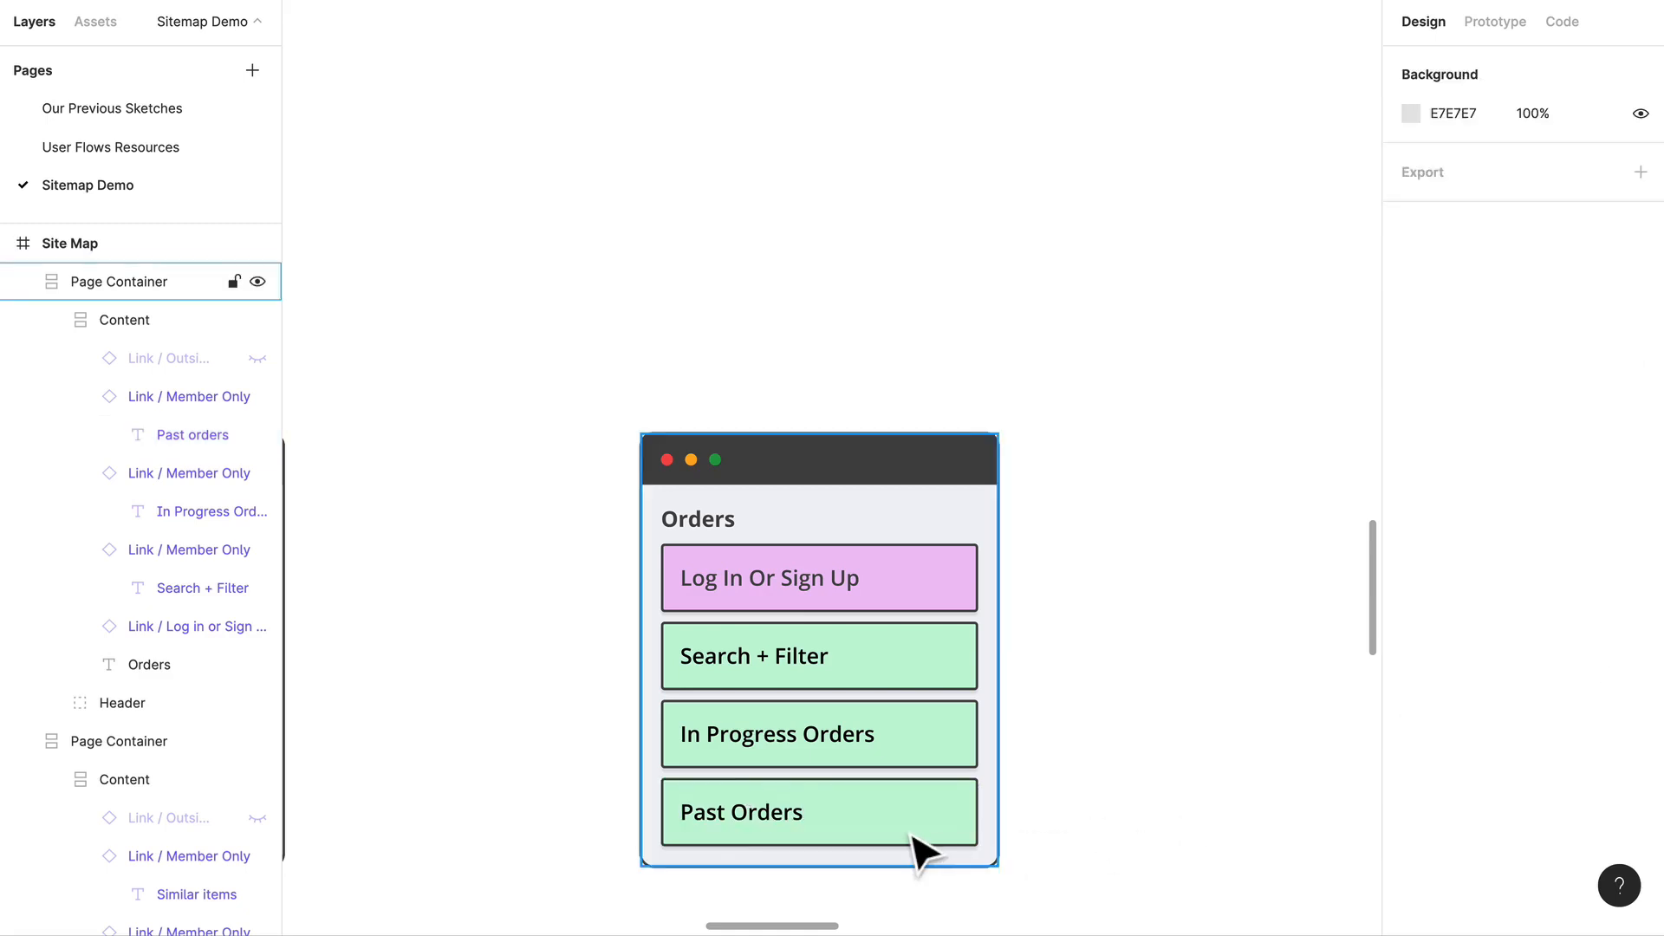
Step: Duplicate the Past Orders link at the end of the Orders container and change the copy's text to Help Section
left_click(912, 839)
key("ctrl+v")
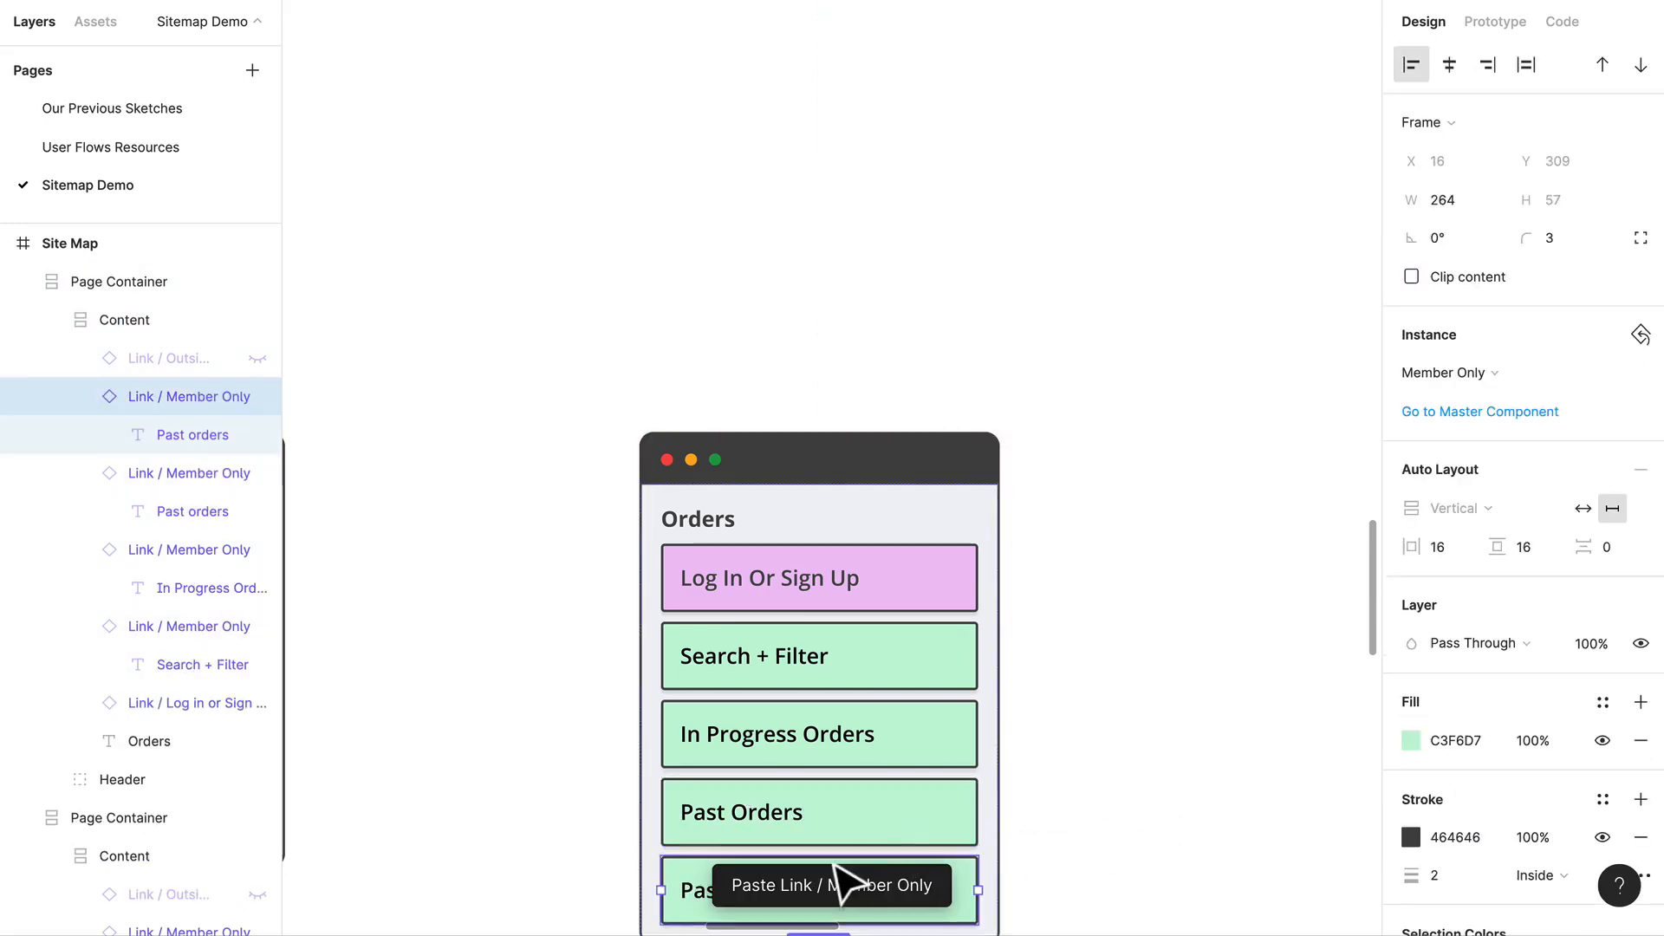
scroll(810, 832, "down", 3)
double_click(789, 781)
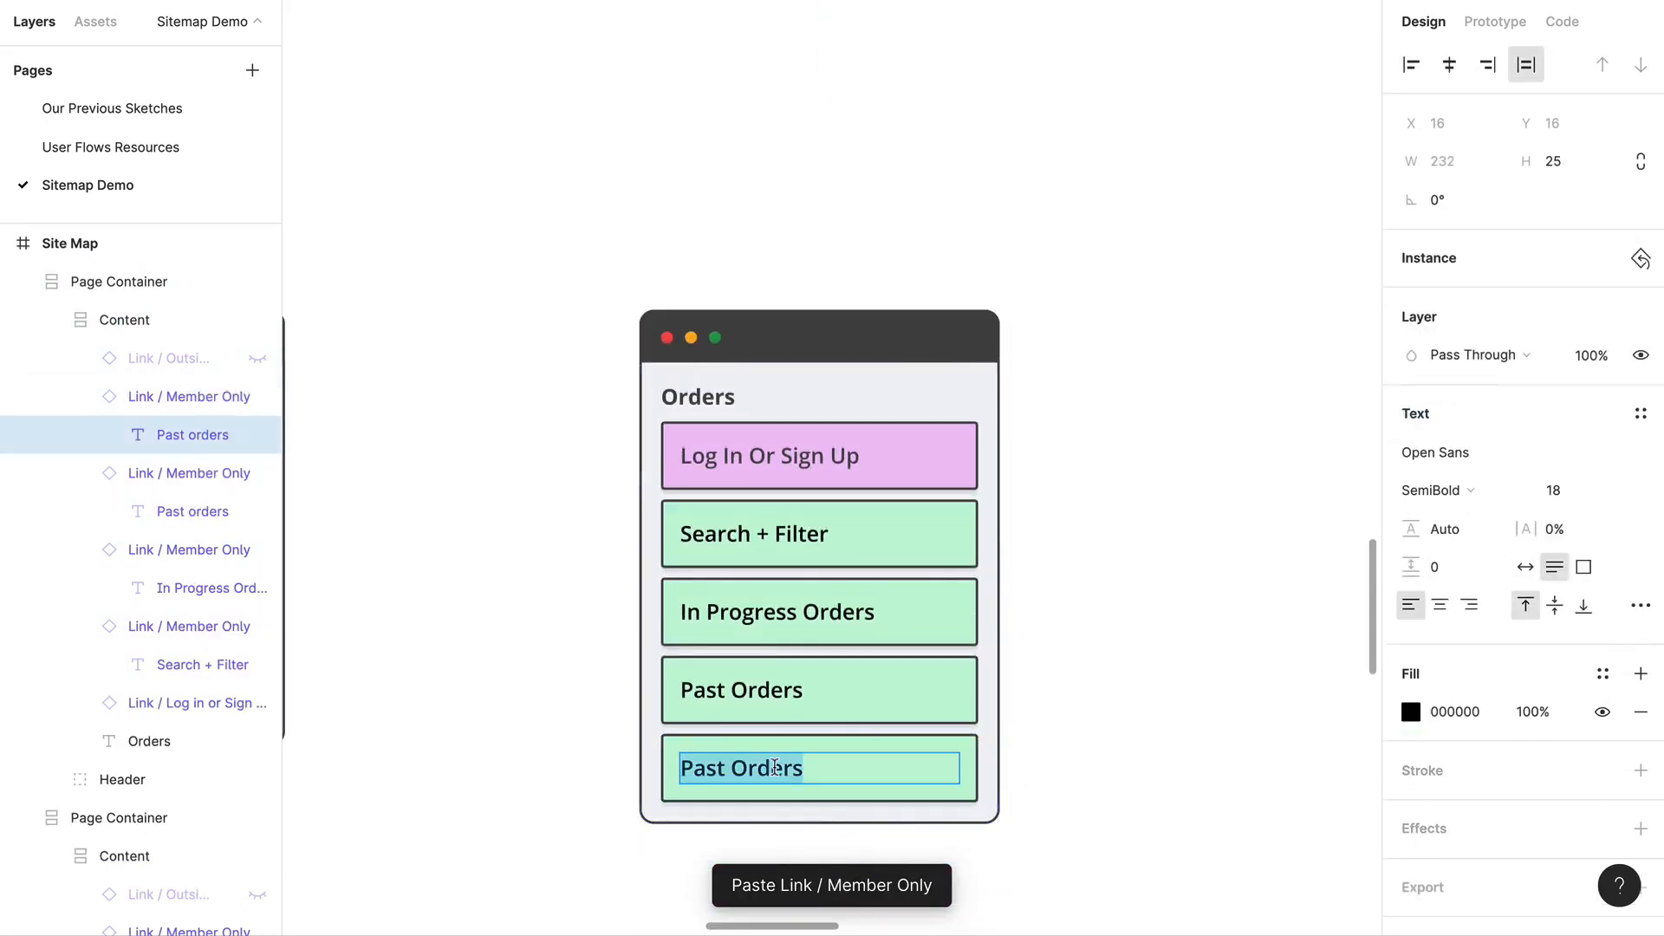
type("Help Section")
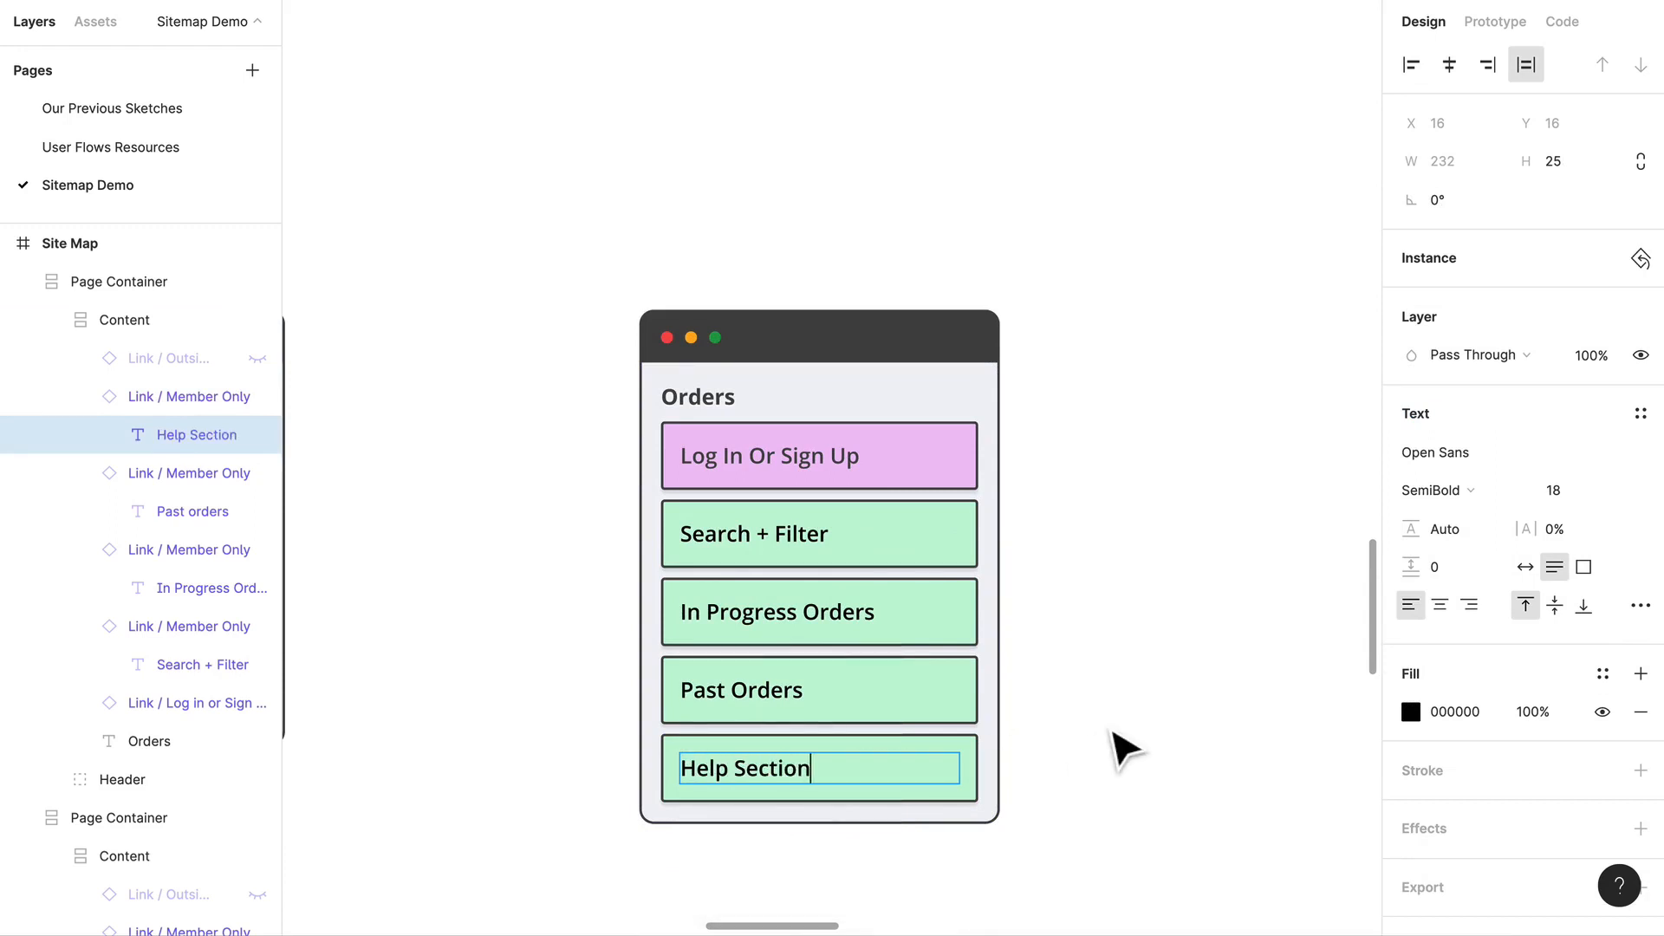
key("Escape")
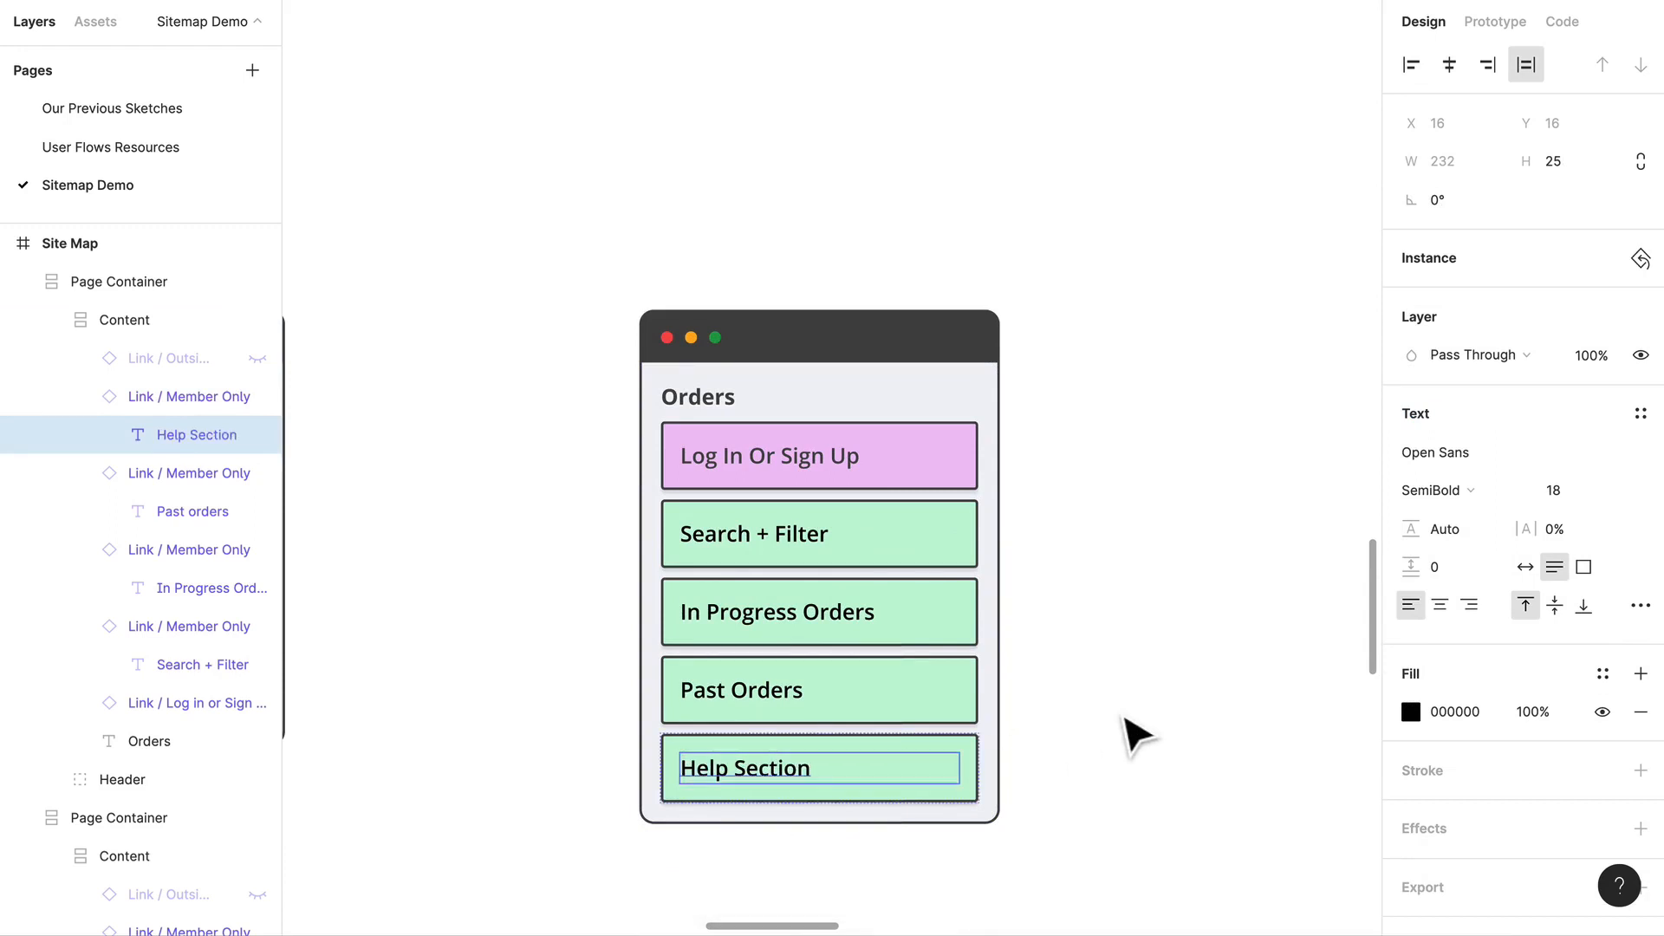
left_click(1122, 736)
Step: Duplicate the Orders container to its right, level with the original
scroll(1084, 607, "down", 8)
scroll(1080, 594, "right", 2)
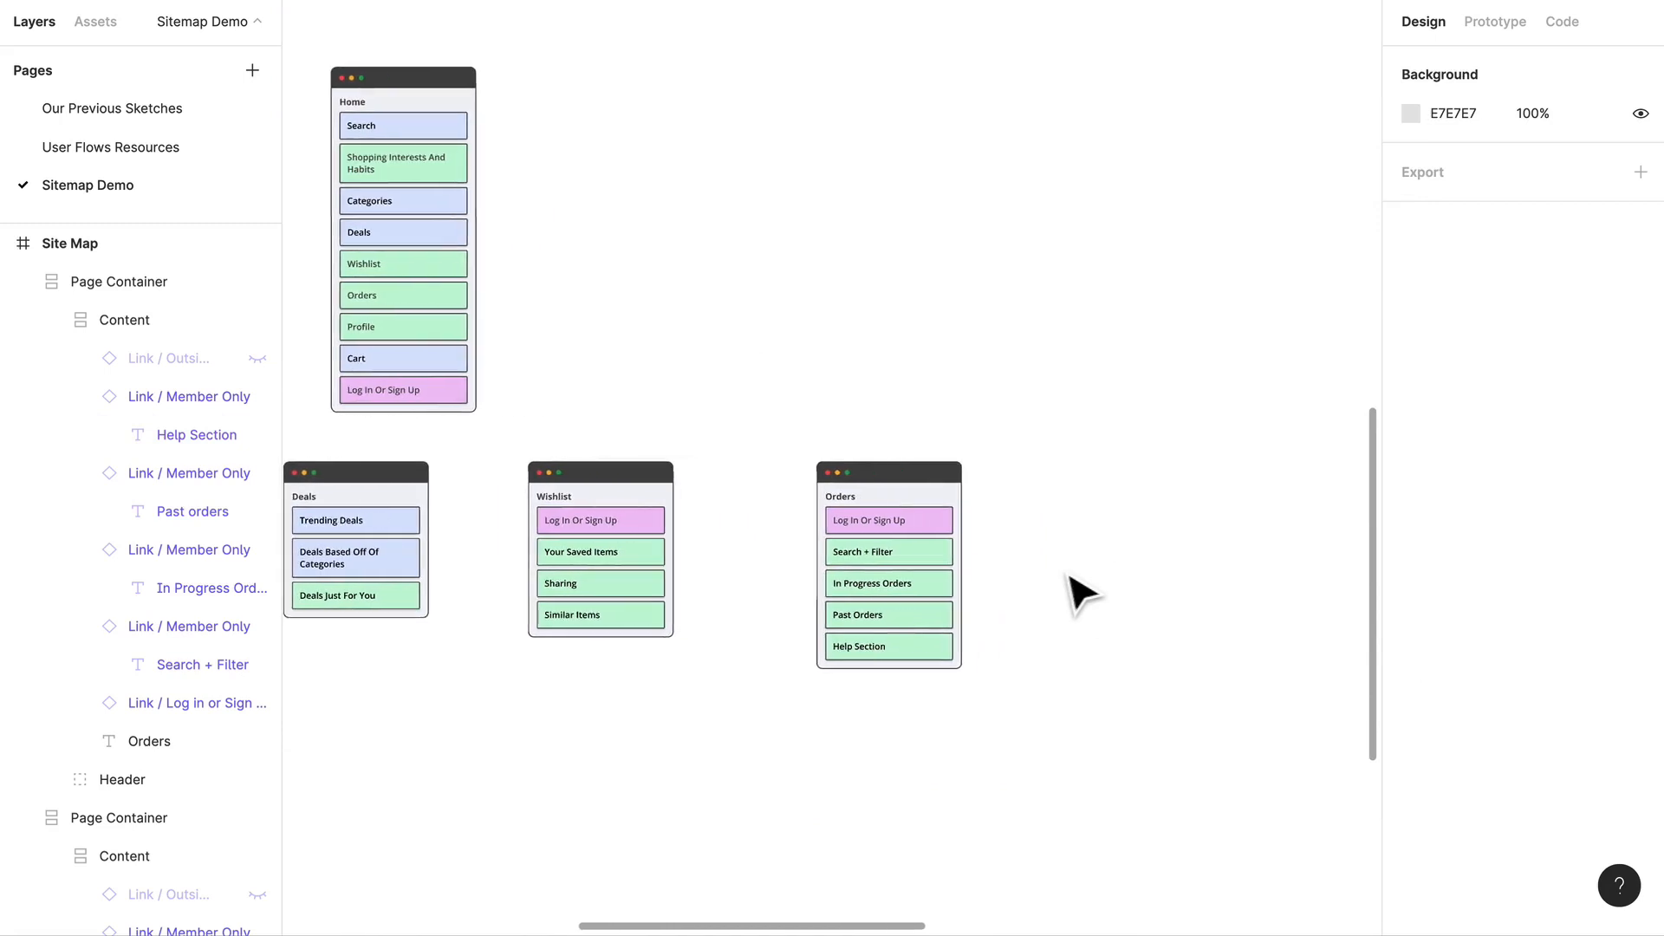
left_click(899, 520)
left_click_drag(940, 512, 1169, 523)
left_click(1121, 355)
Step: Change the title of the duplicated Orders container to Cart
scroll(1135, 381, "right", 2)
scroll(1135, 382, "up", 1)
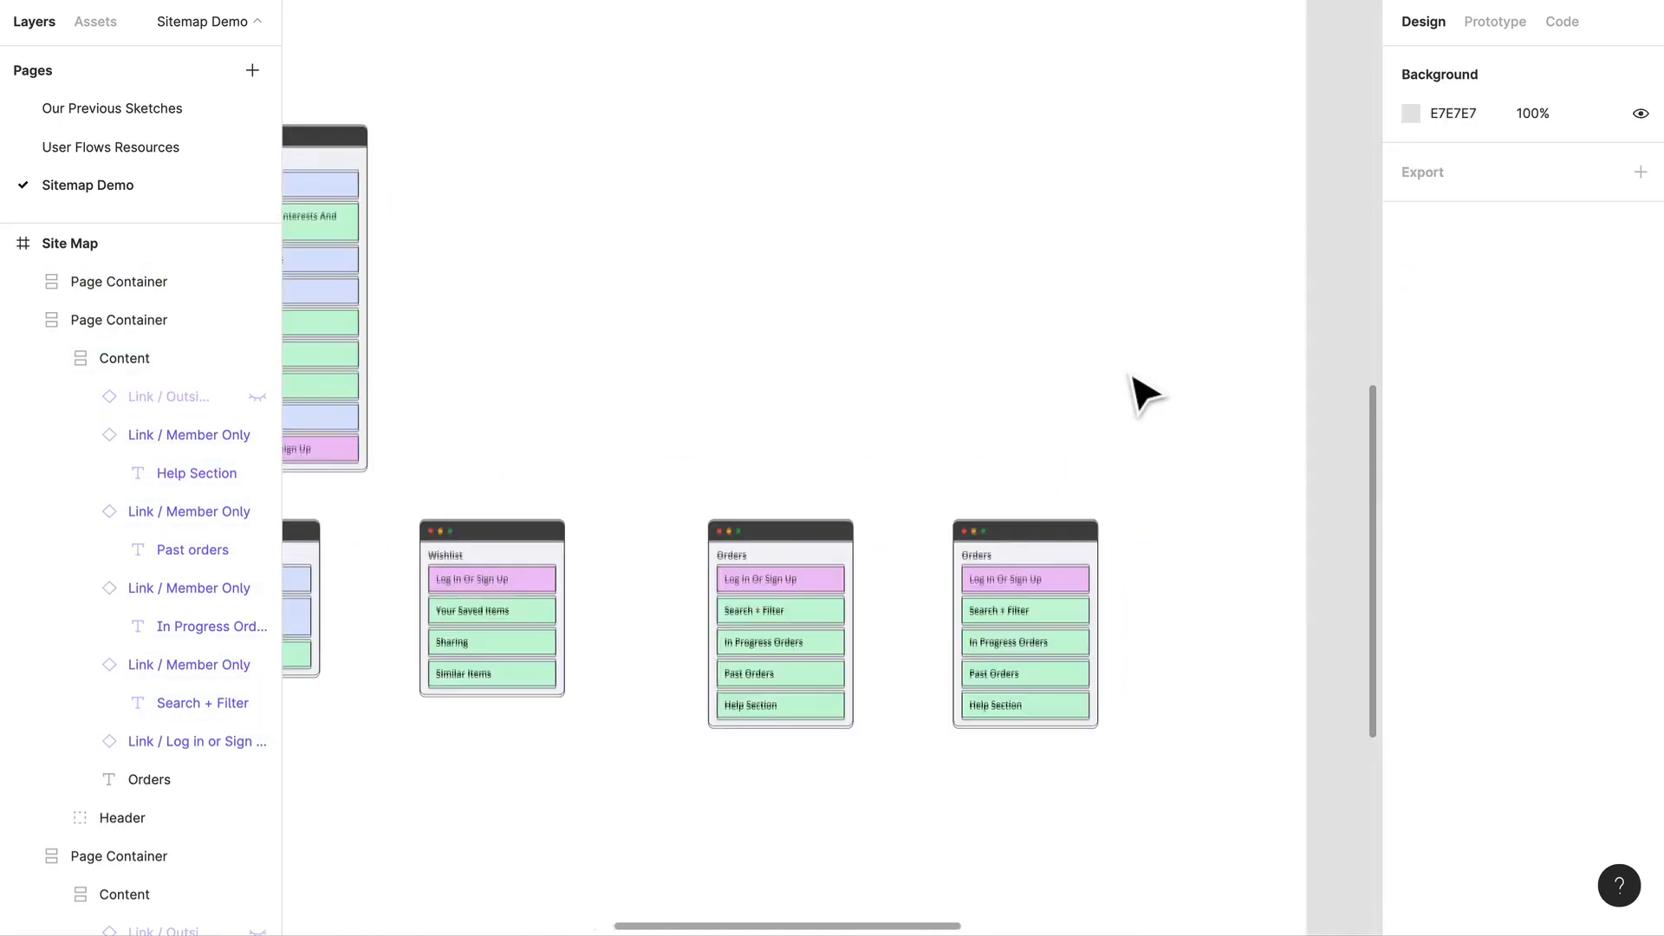
scroll(1072, 465, "right", 1)
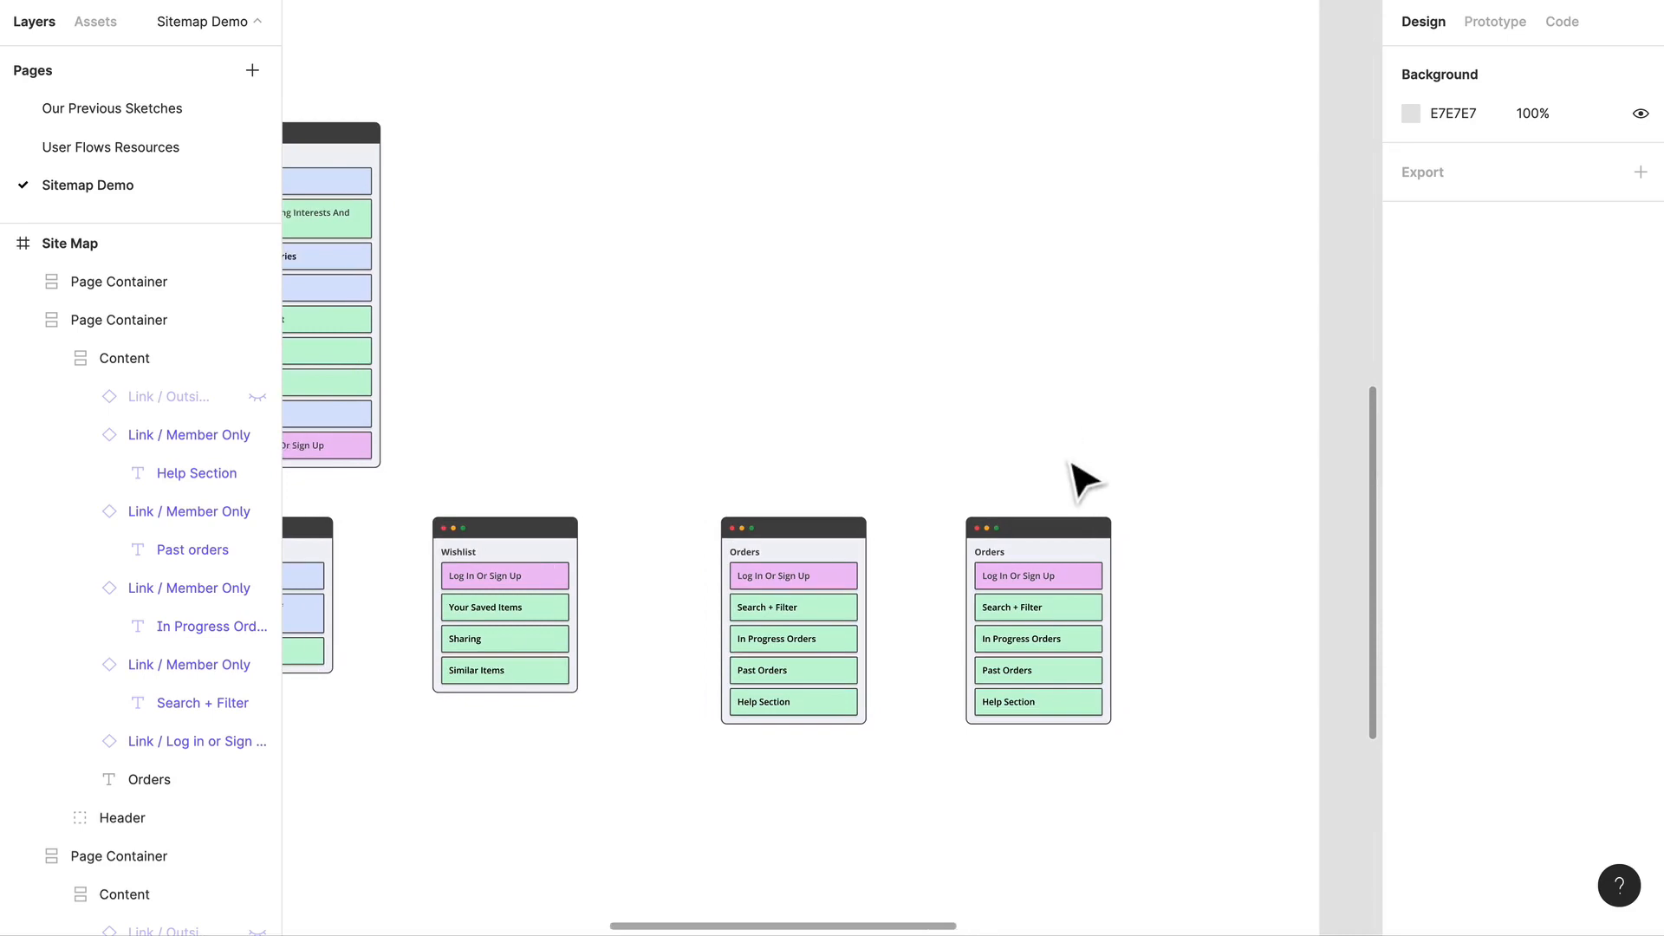
scroll(1080, 476, "right", 2)
scroll(1022, 499, "down", 1)
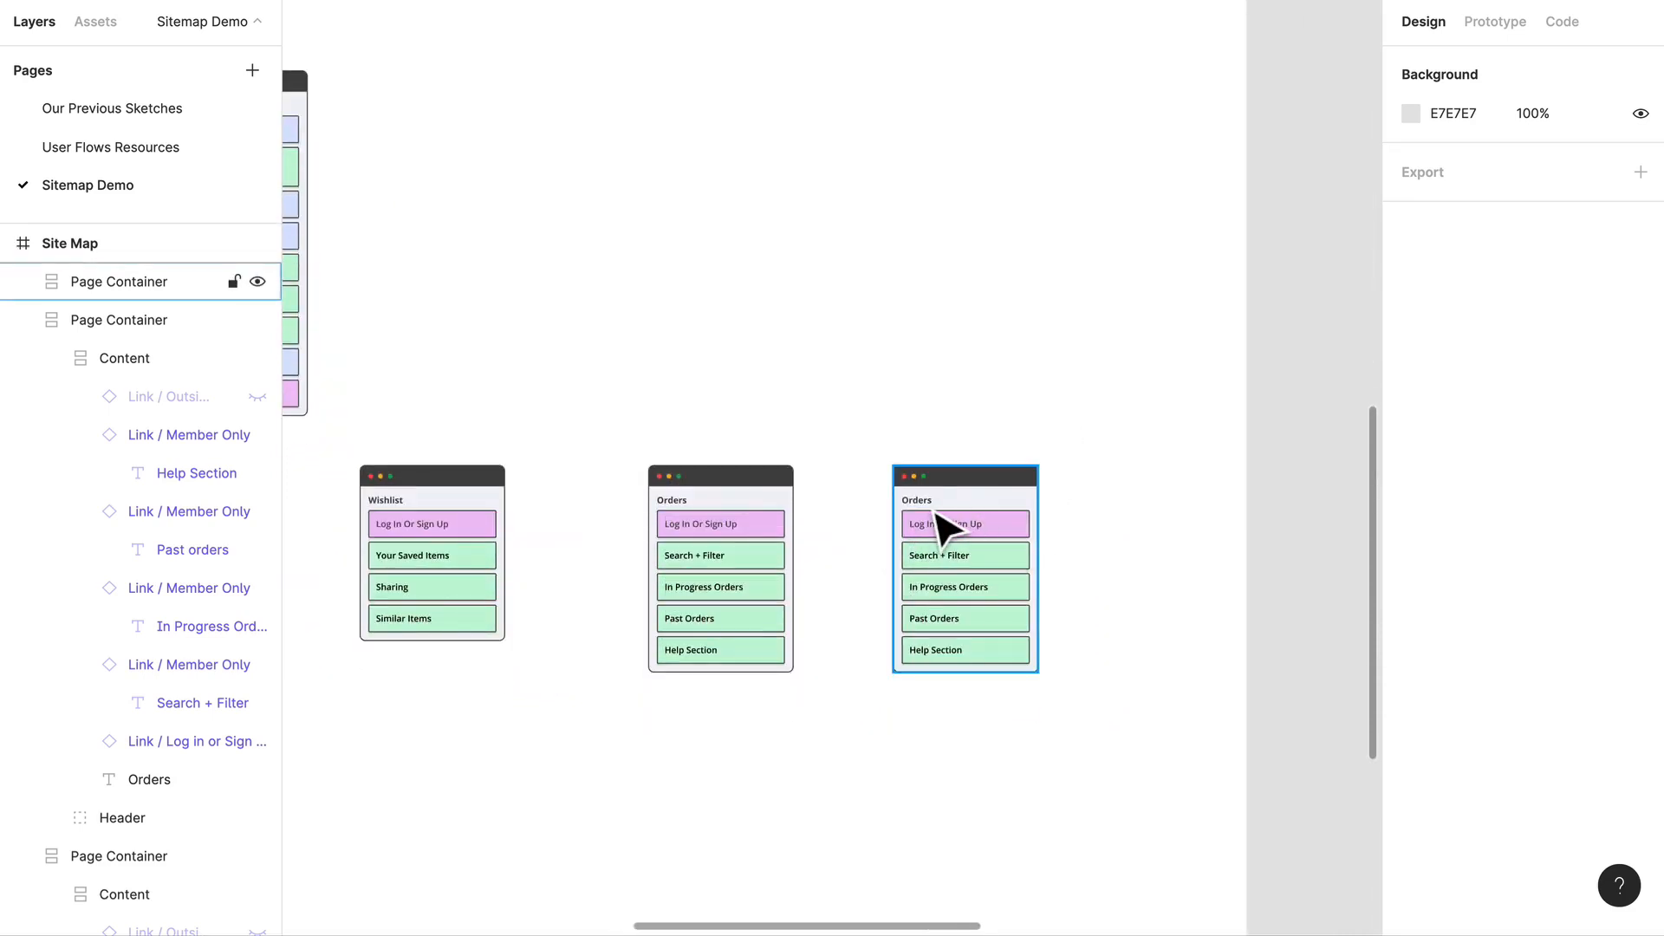
scroll(945, 526, "left", 5)
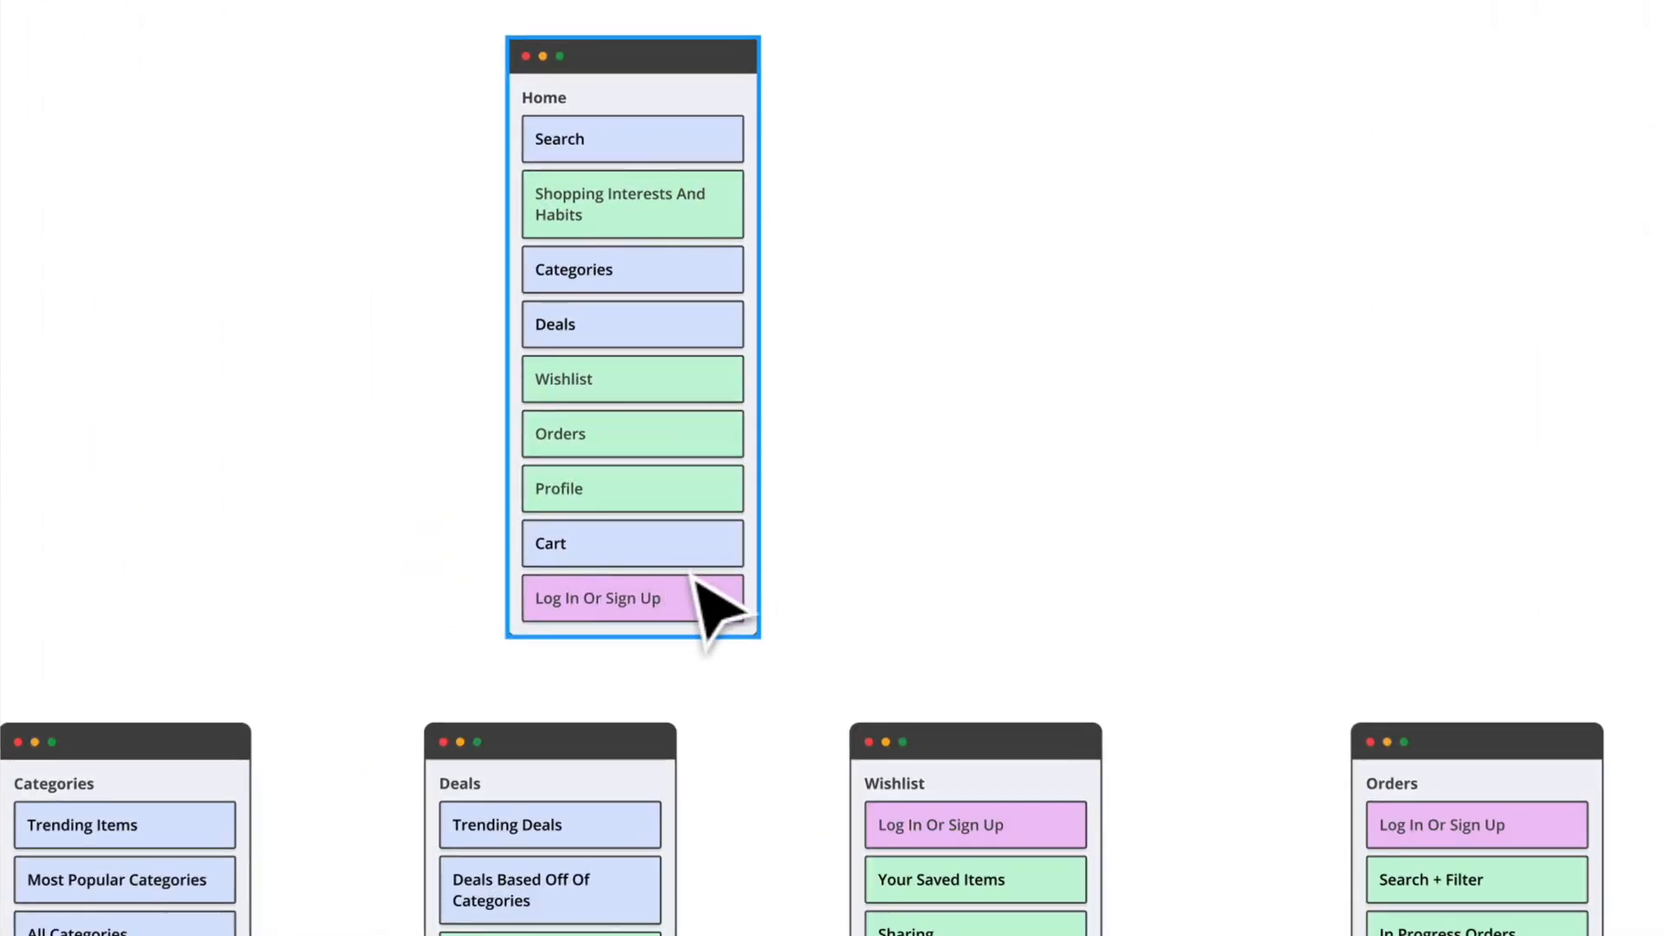
scroll(720, 611, "right", 5)
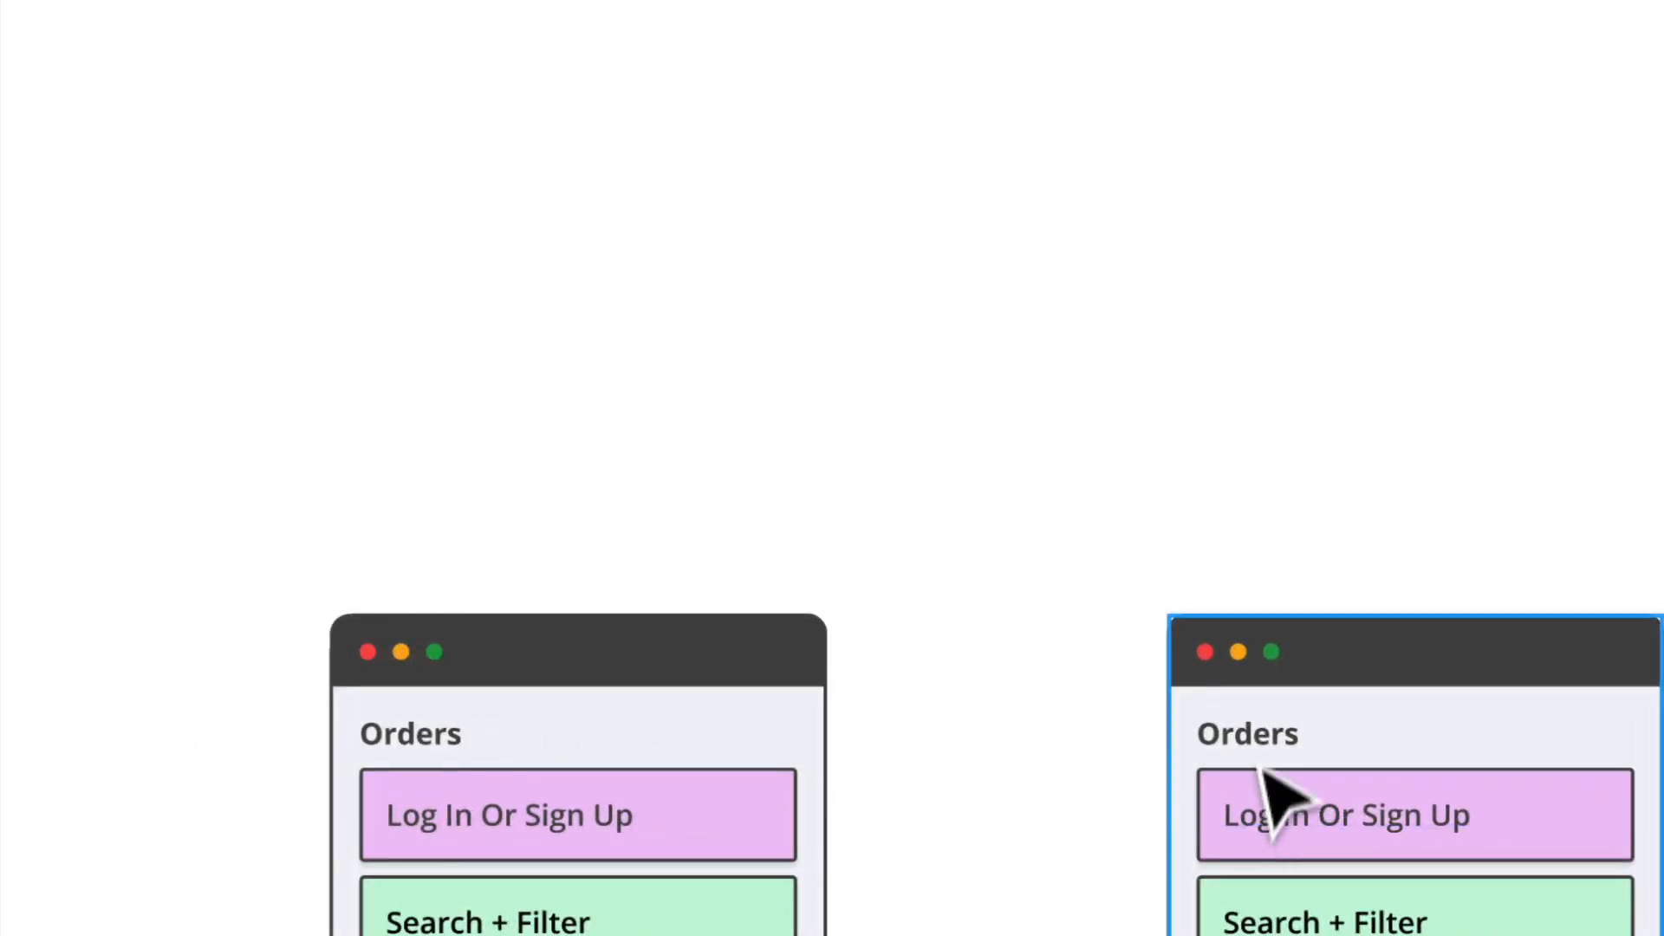
double_click(1251, 728)
type("Cart")
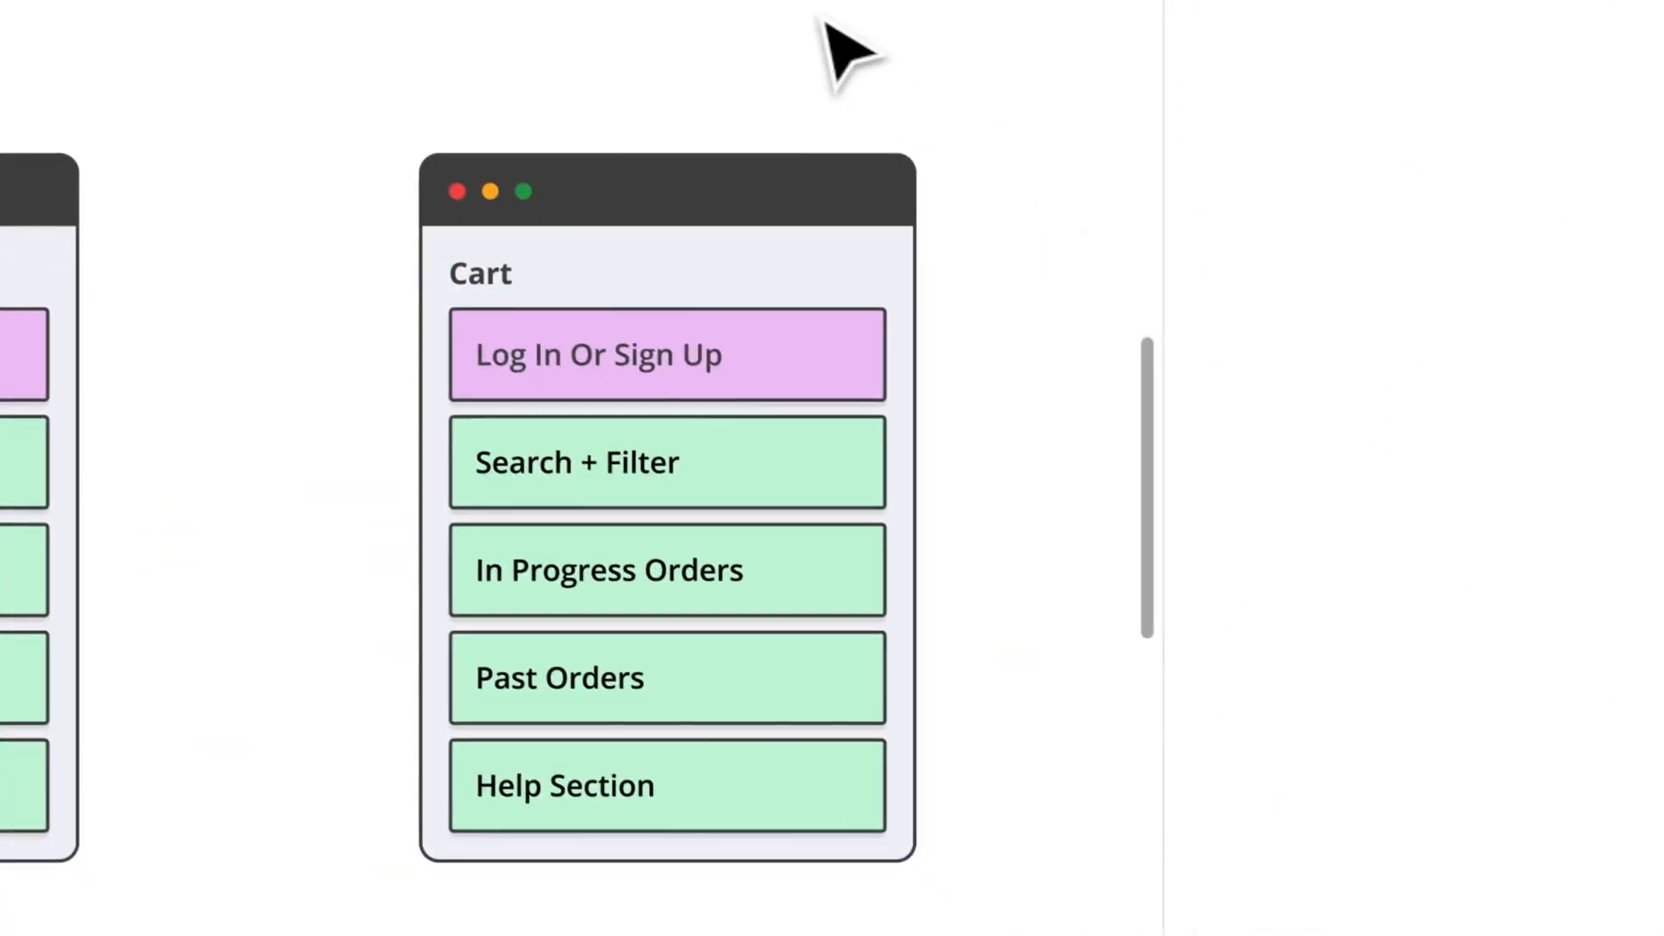
Step: Swap the Cart container's Log In Or Sign Up link for the Public component and set its text to Items In Cart
left_click(684, 371)
left_click(684, 372)
left_click(685, 372)
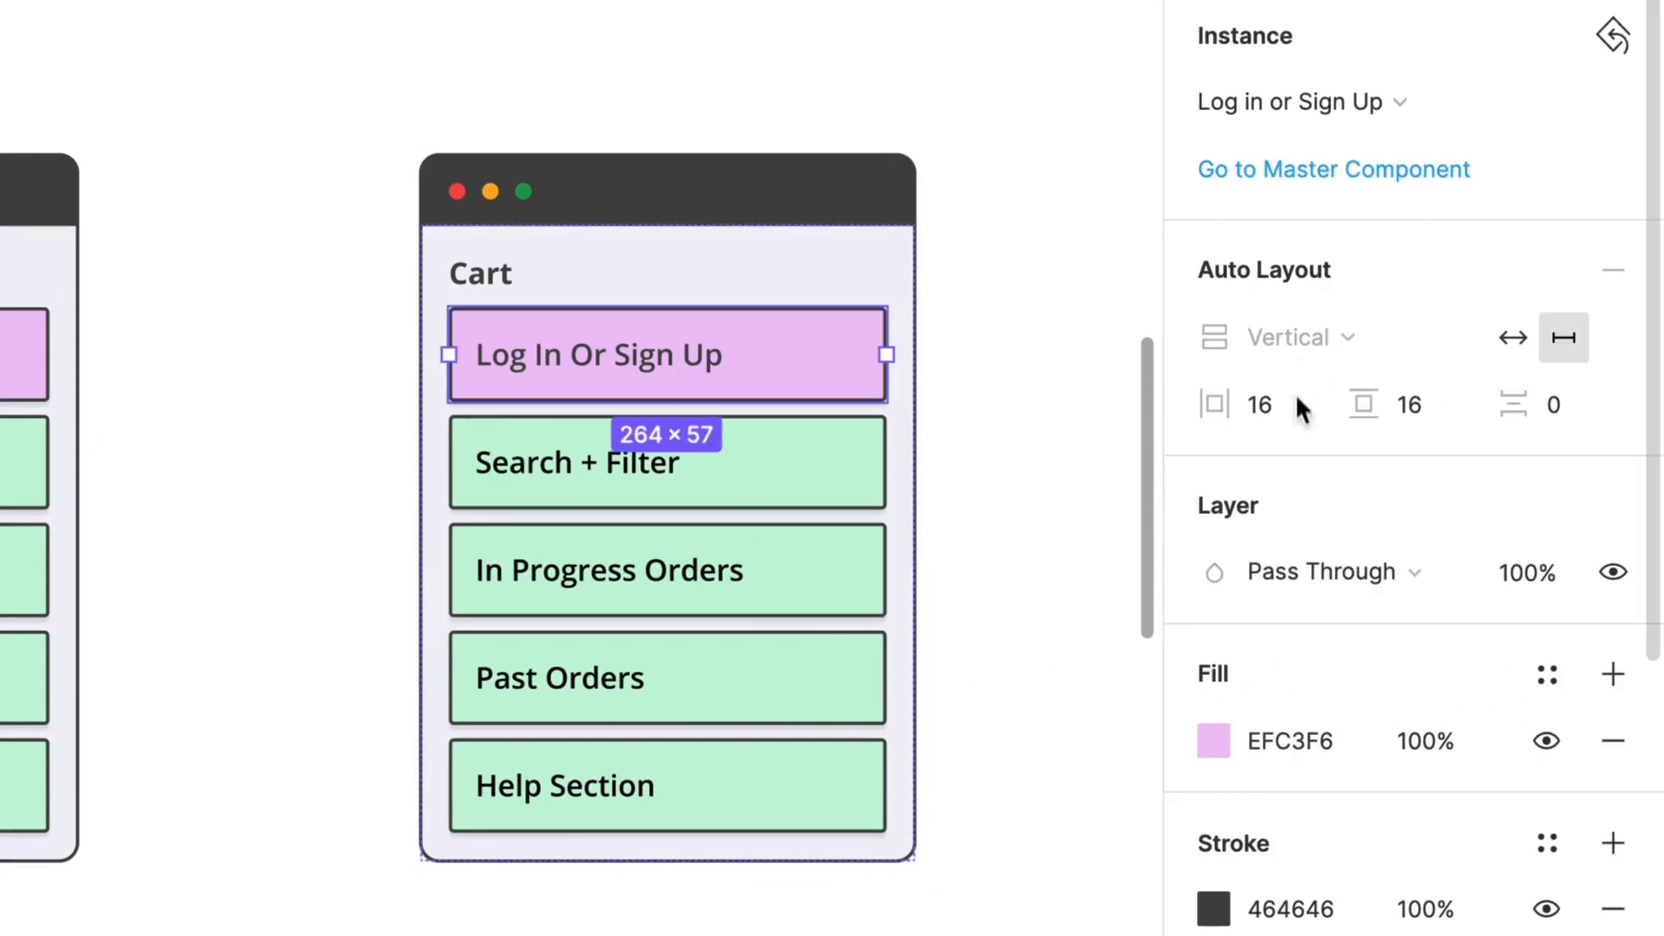
left_click(1339, 103)
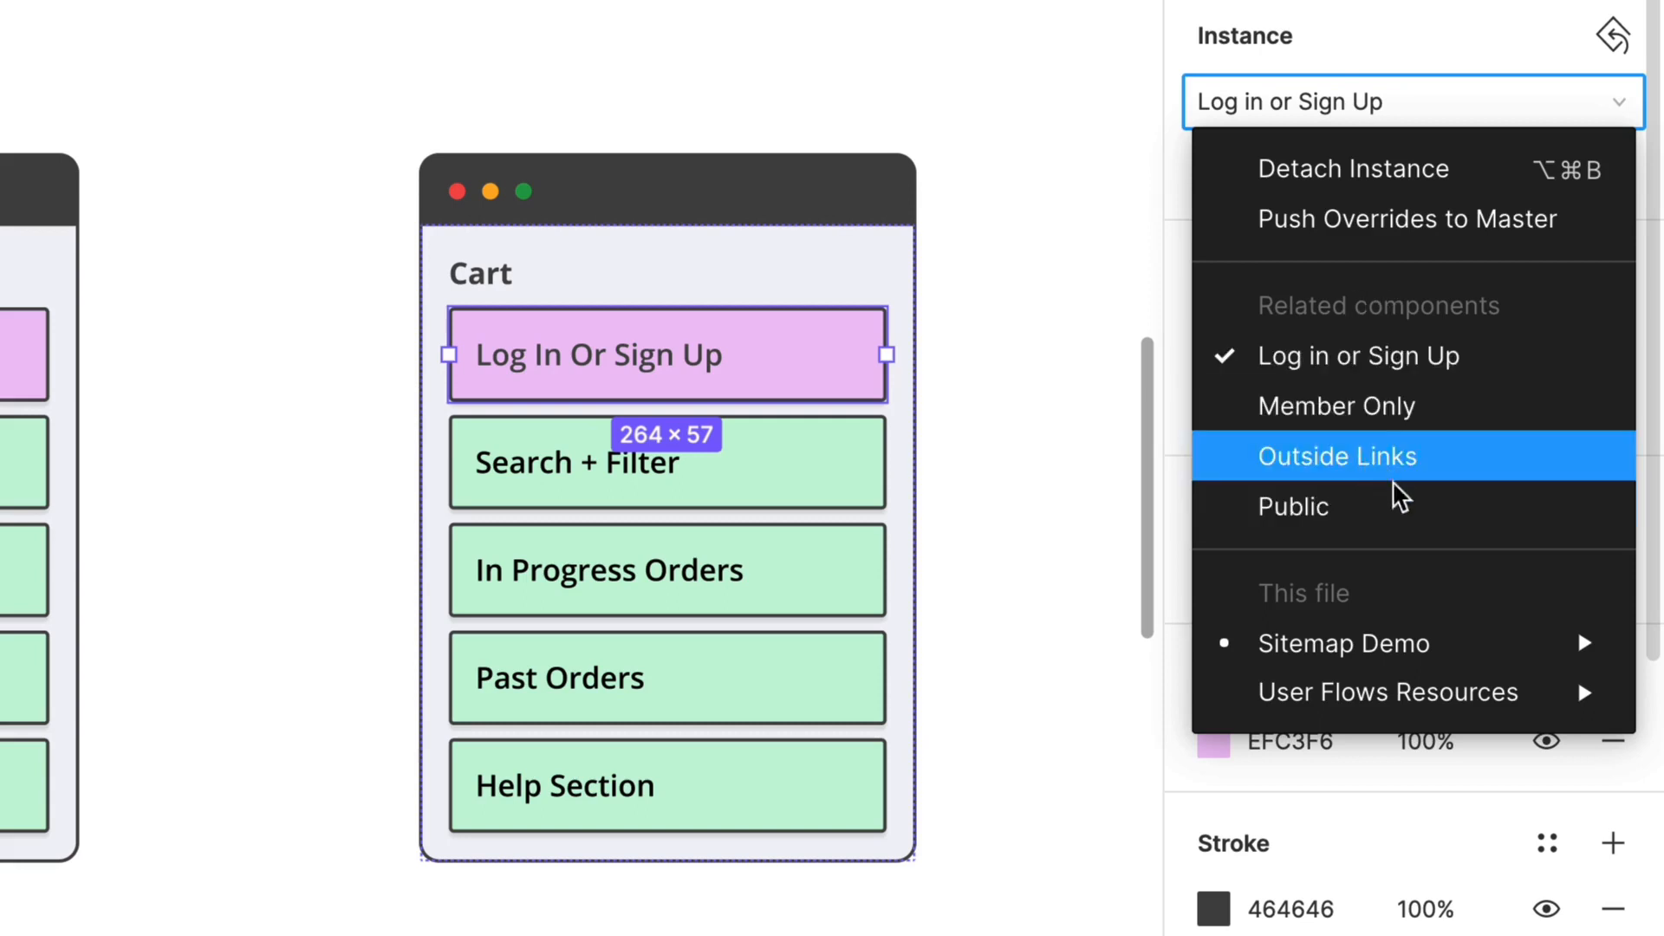
left_click(1341, 511)
double_click(549, 351)
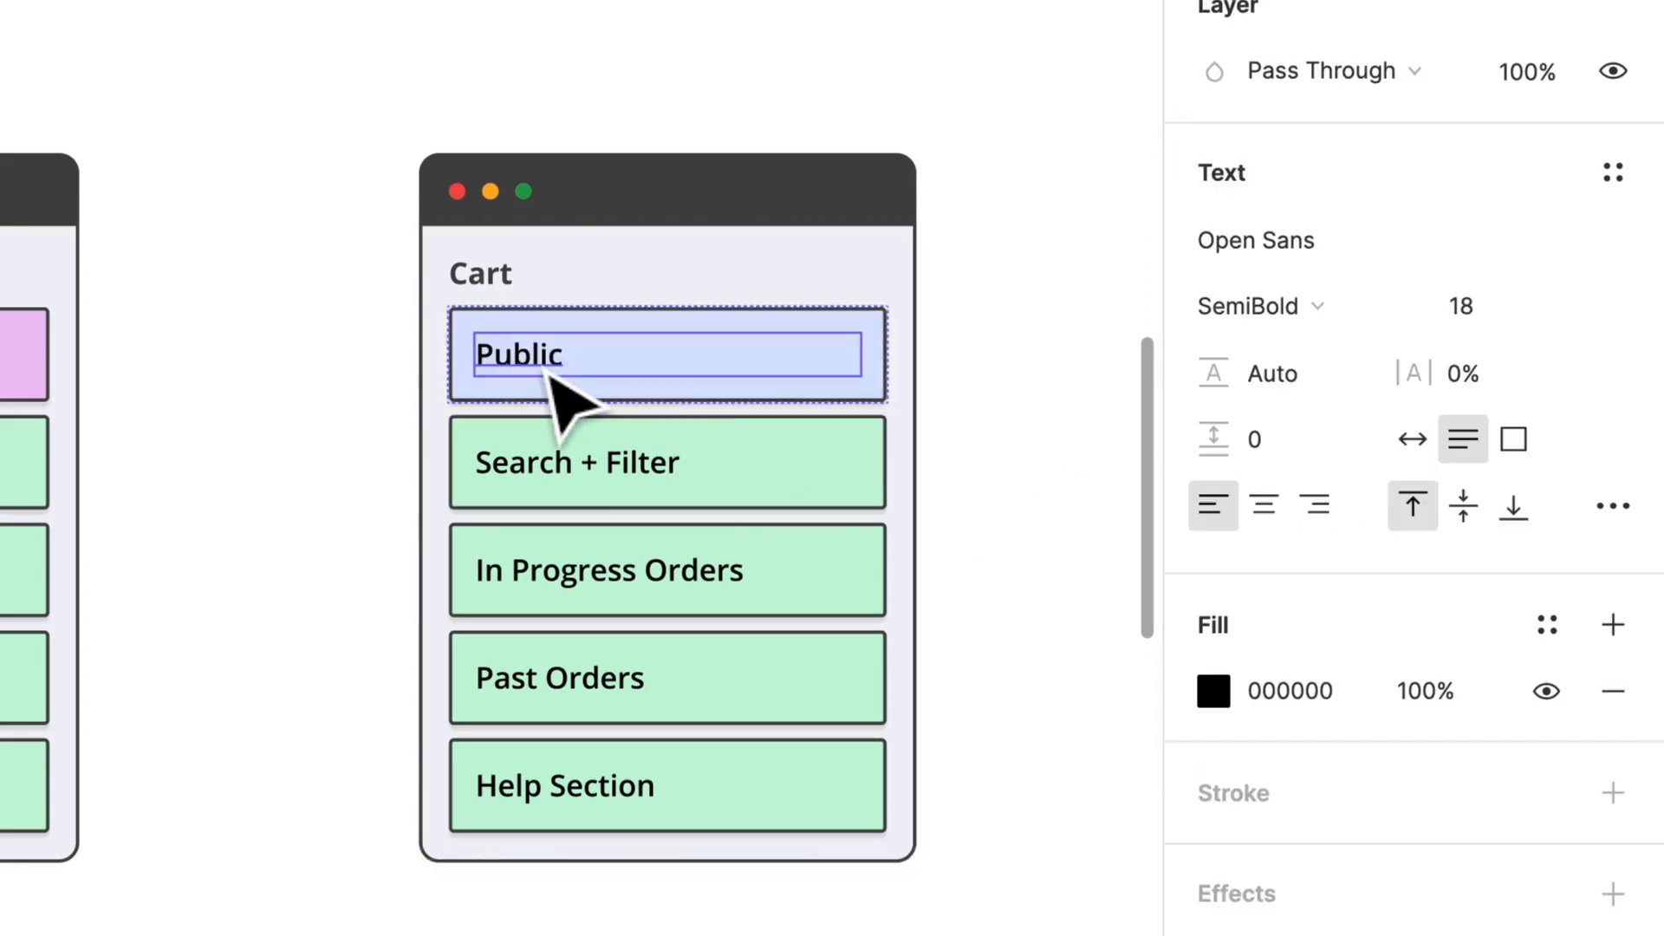
key("ctrl+a")
type("It")
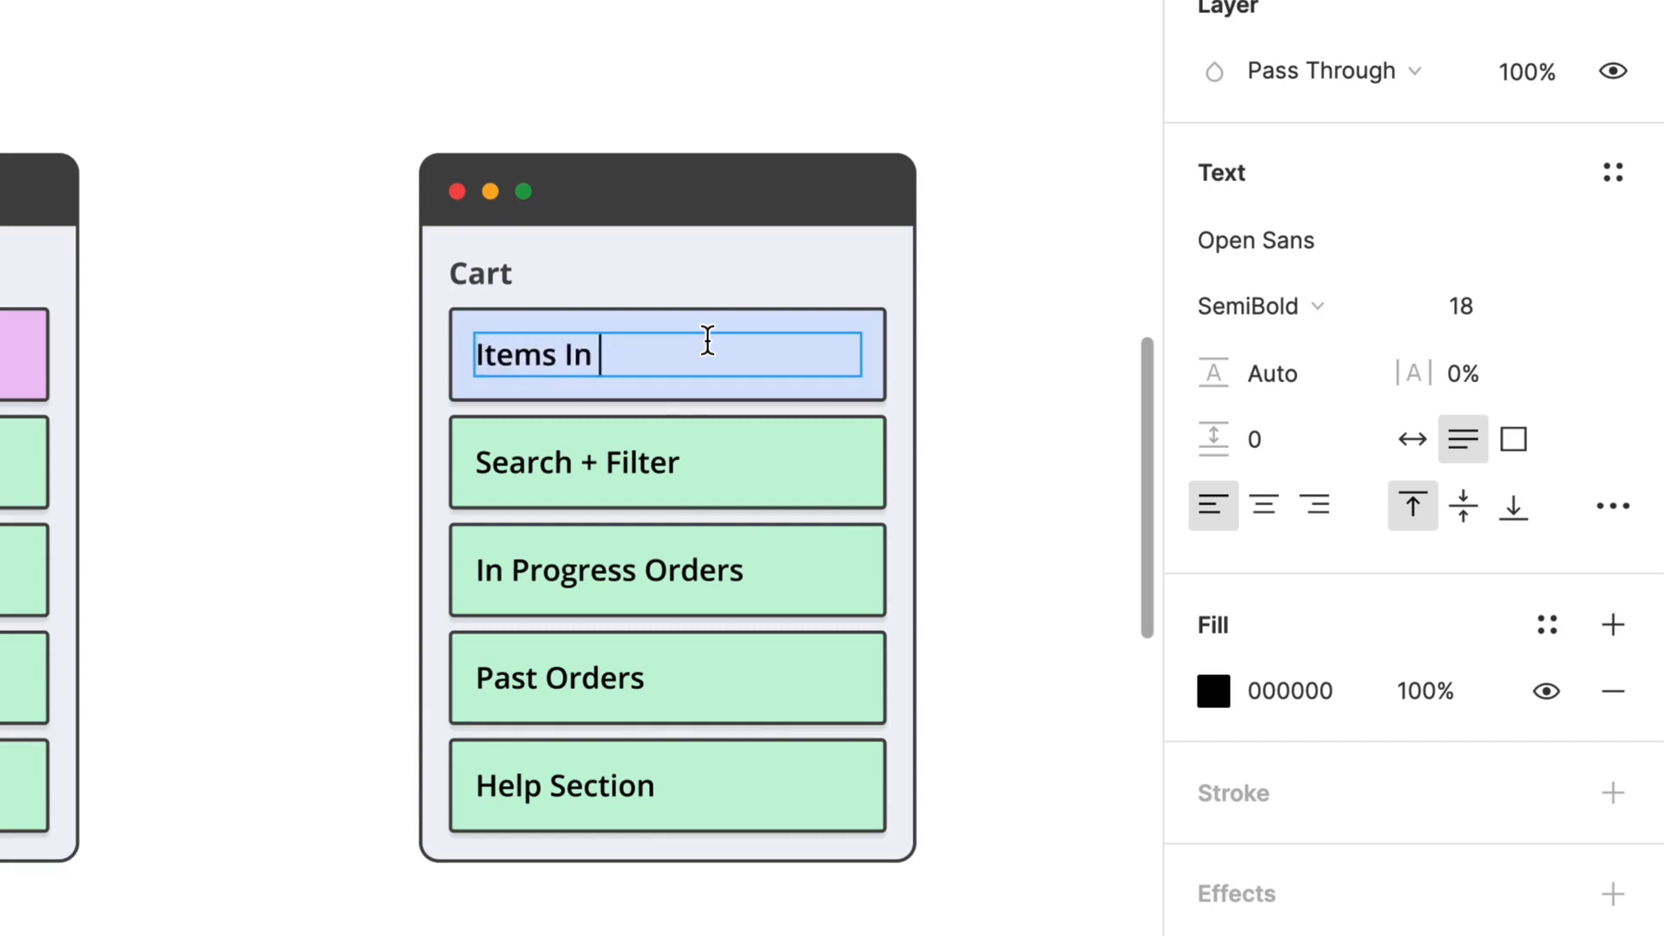
Step: Delete the Search + Filter, In Progress Orders, Past Orders and Help Section links from the Cart container
left_click(776, 489)
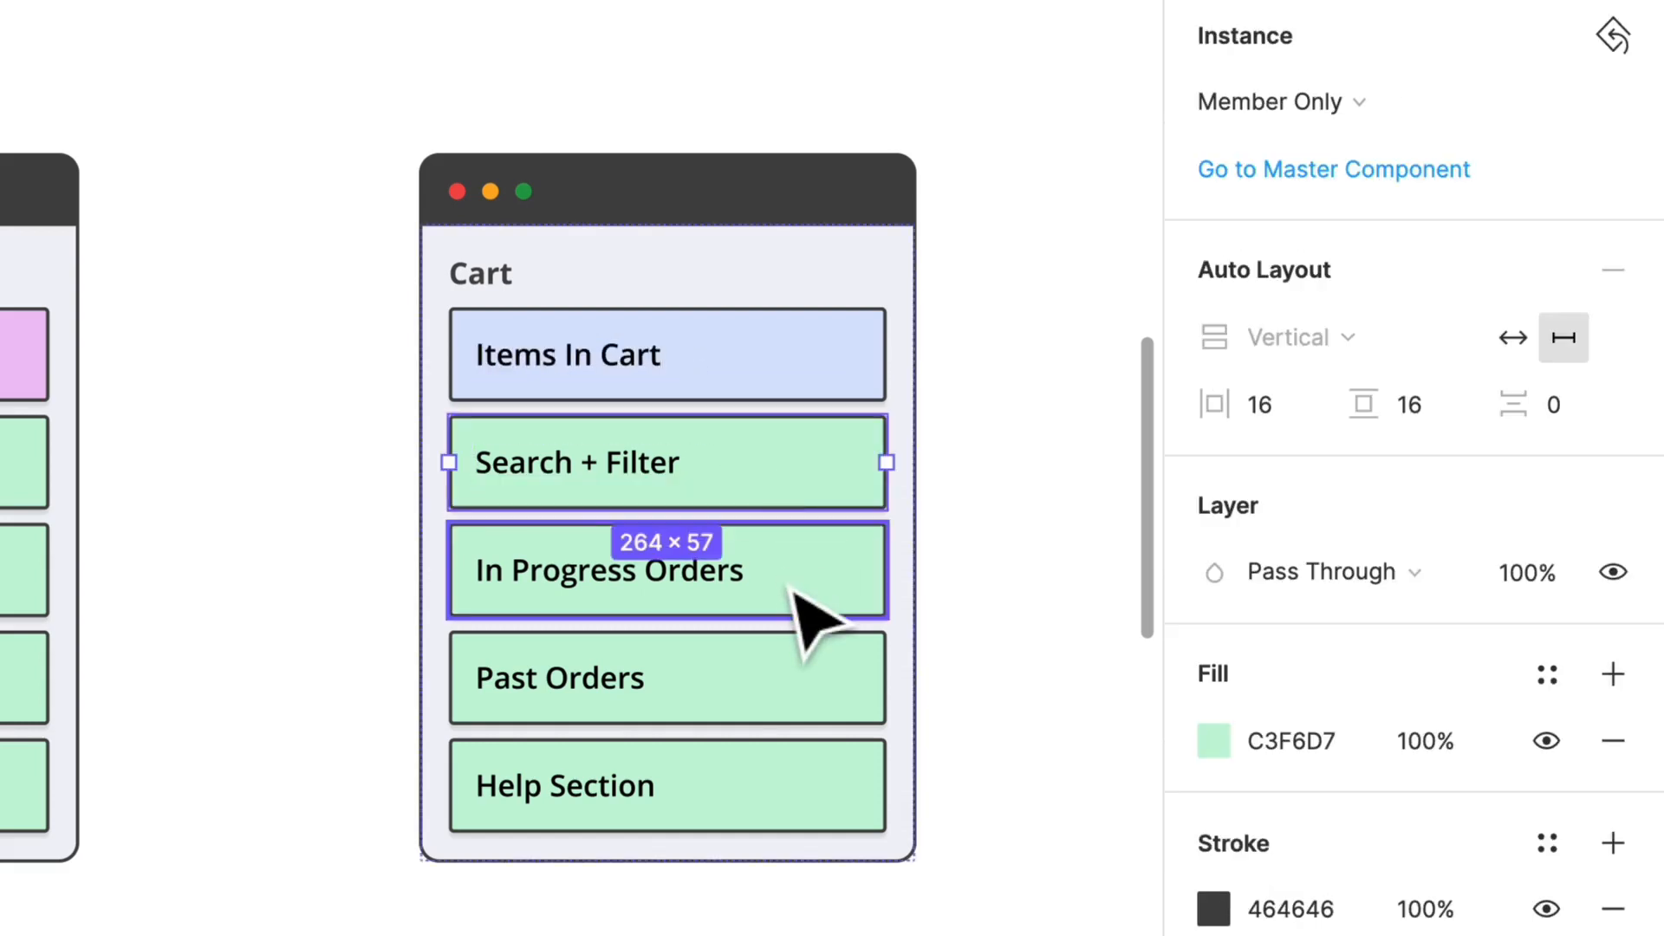
left_click(791, 555, "shift")
left_click(806, 690, "shift")
left_click(832, 791, "shift")
key("Delete")
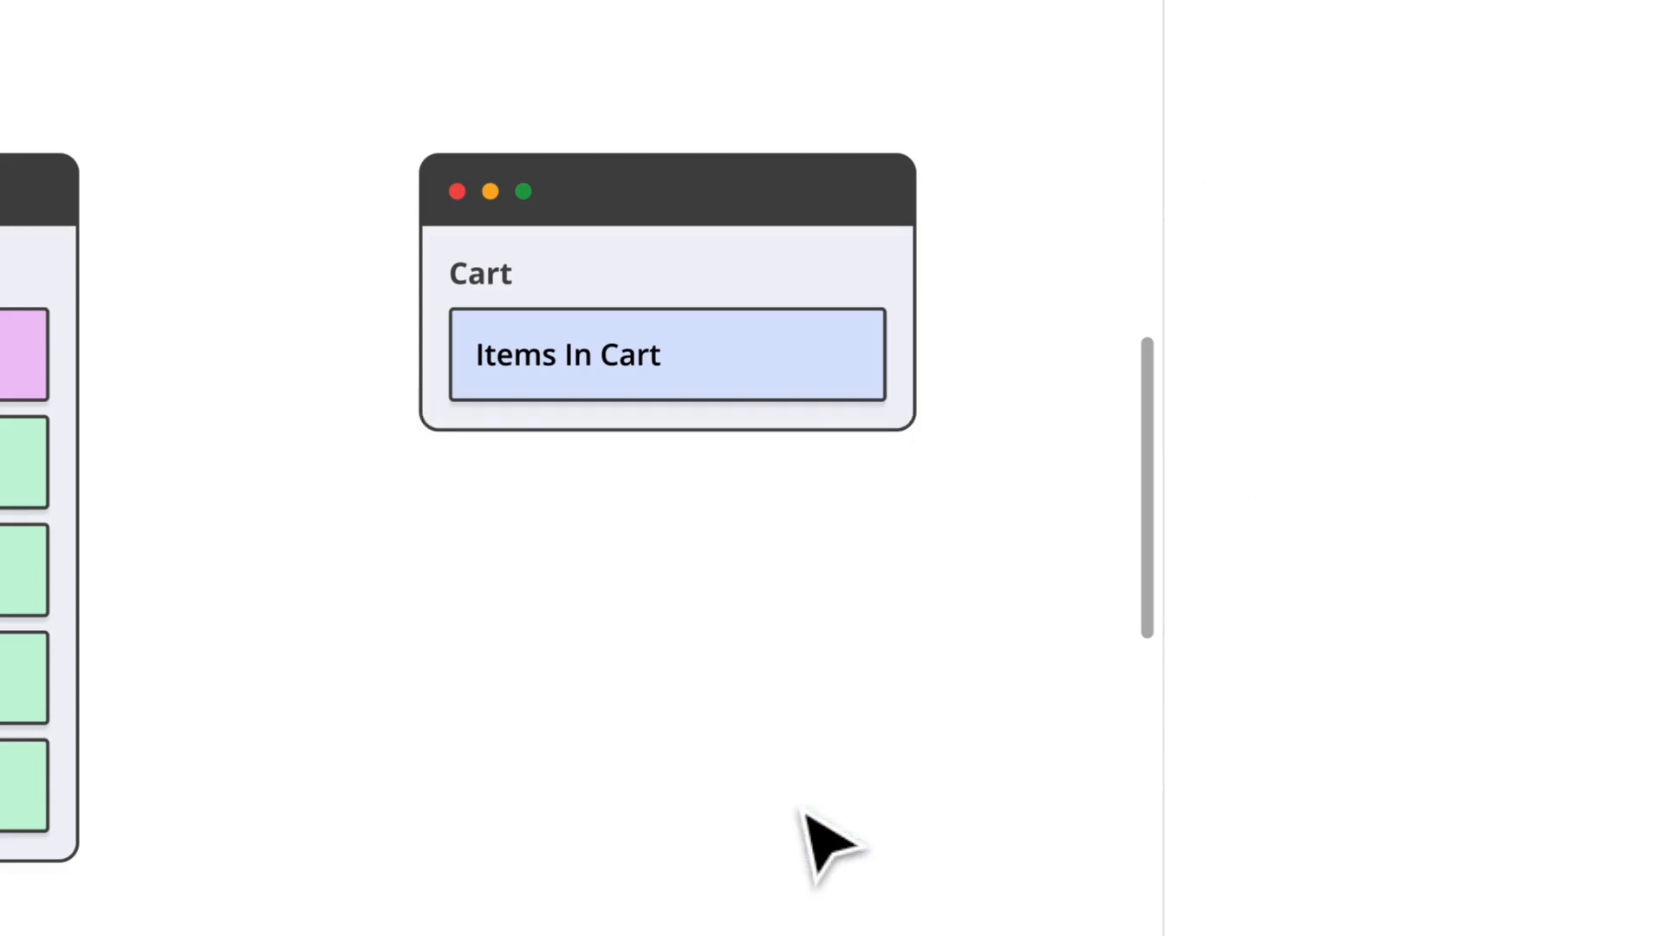
Step: Duplicate the Items In Cart link twice in the Cart container and set the middle link's text to Similar Items
left_click(826, 371)
key("ctrl+d")
key("ctrl+d")
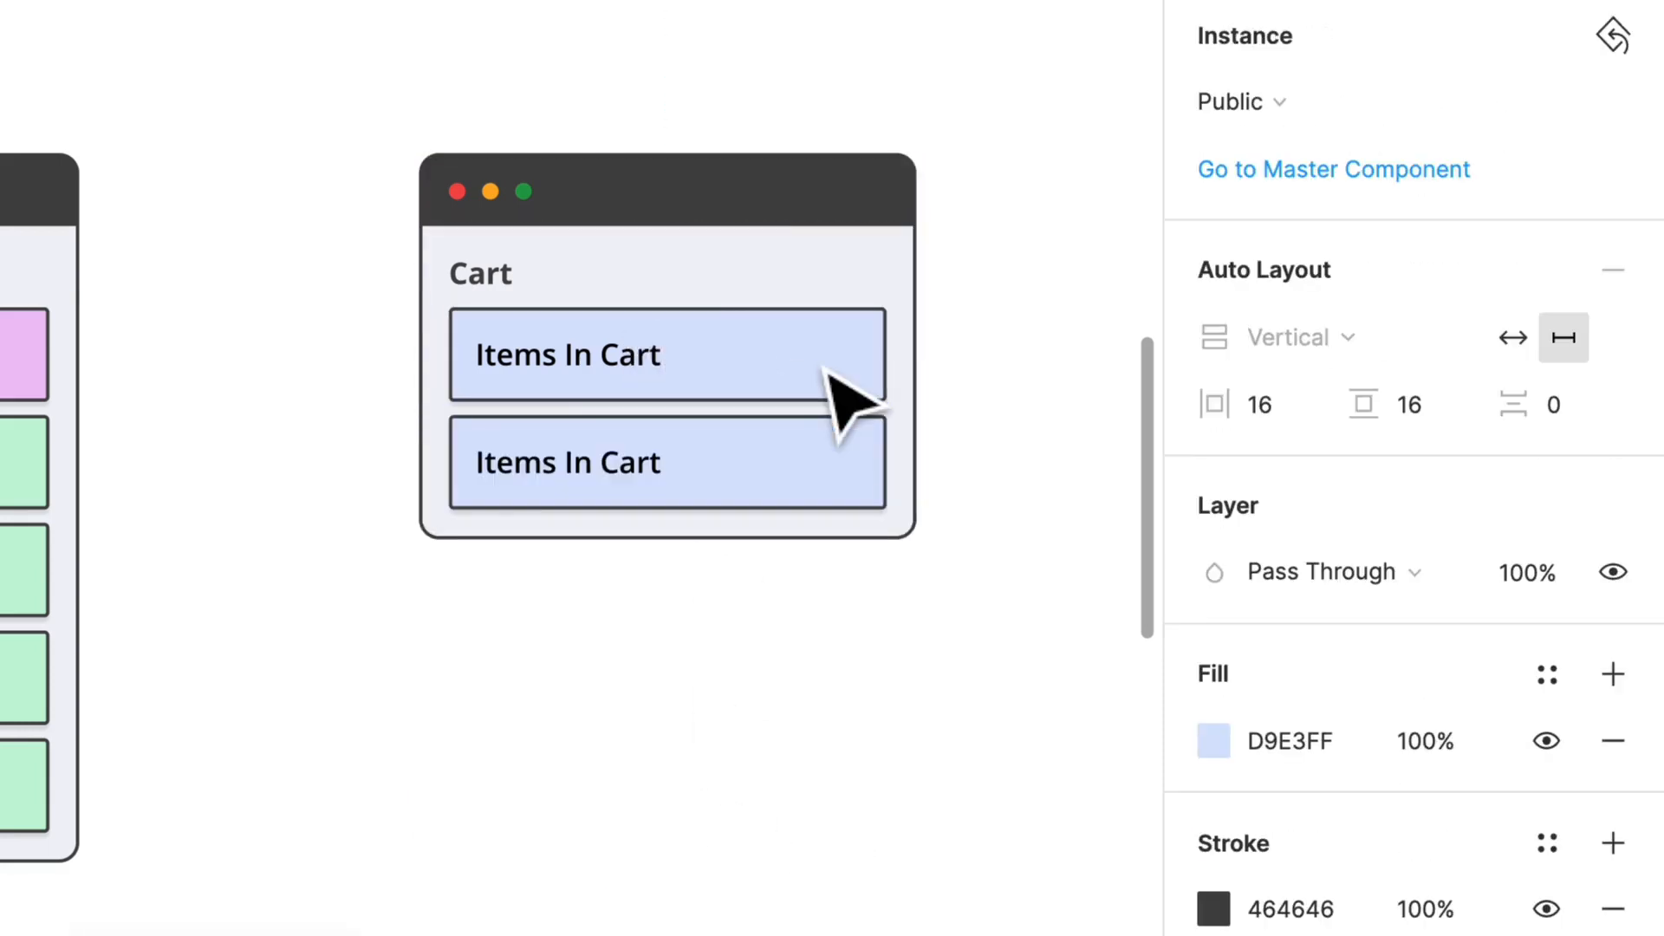
double_click(664, 490)
double_click(639, 463)
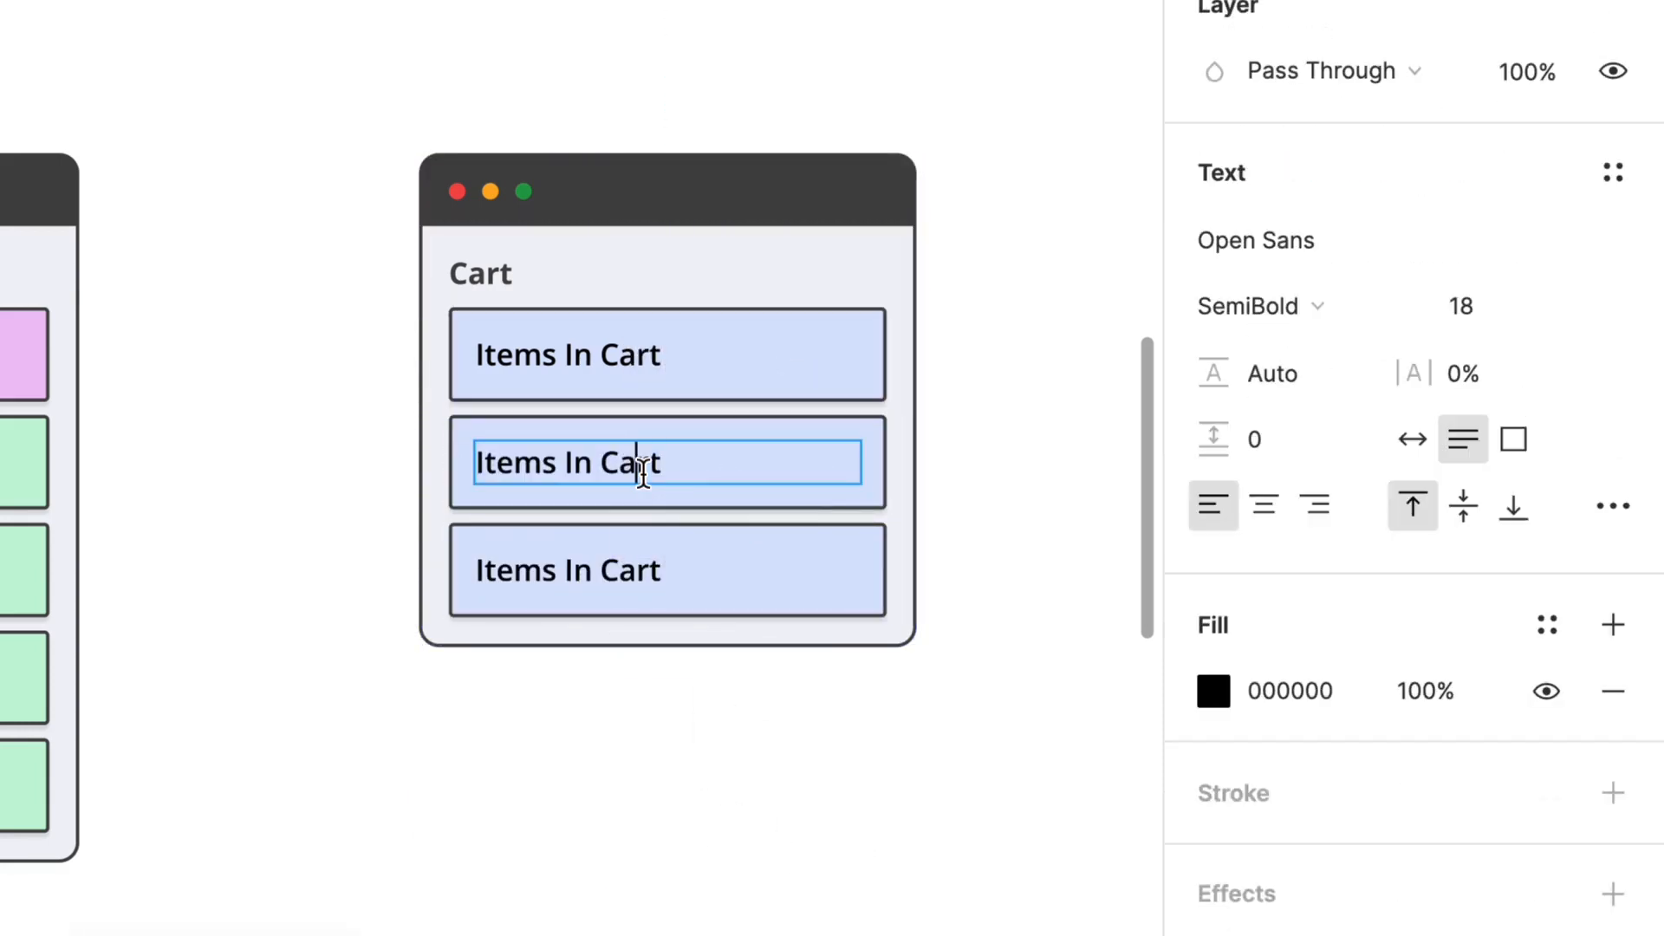
key("ctrl+a")
type("Si")
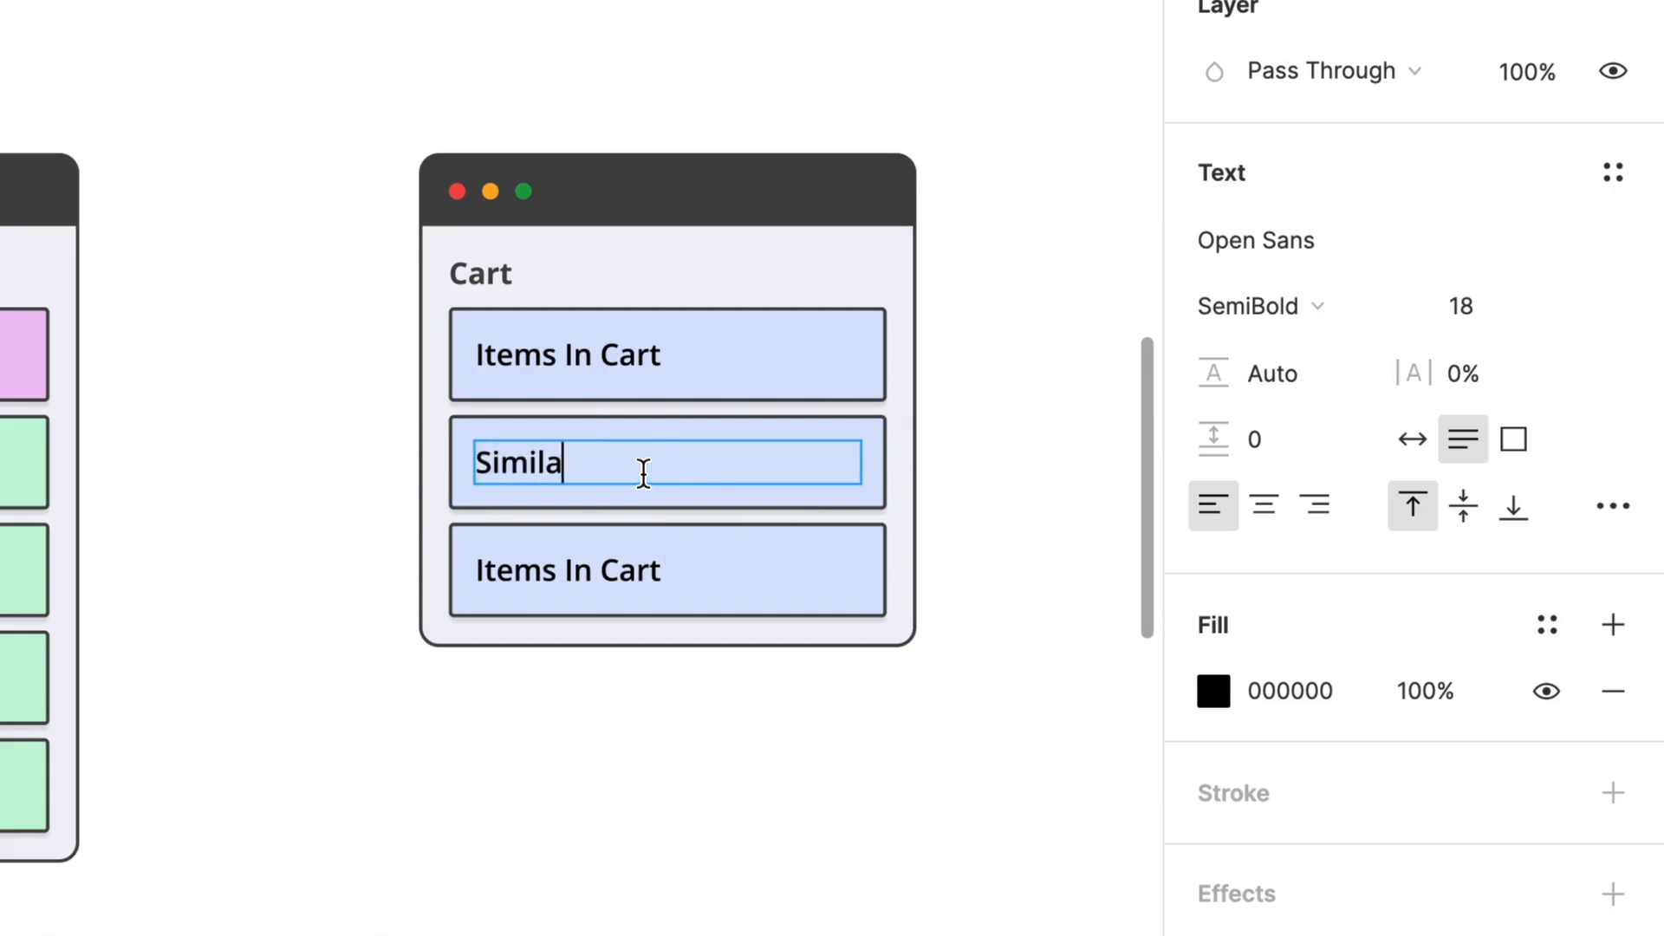
type("milar Items")
Step: Delete the extra Items In Cart link at the end of the Cart container
double_click(569, 563)
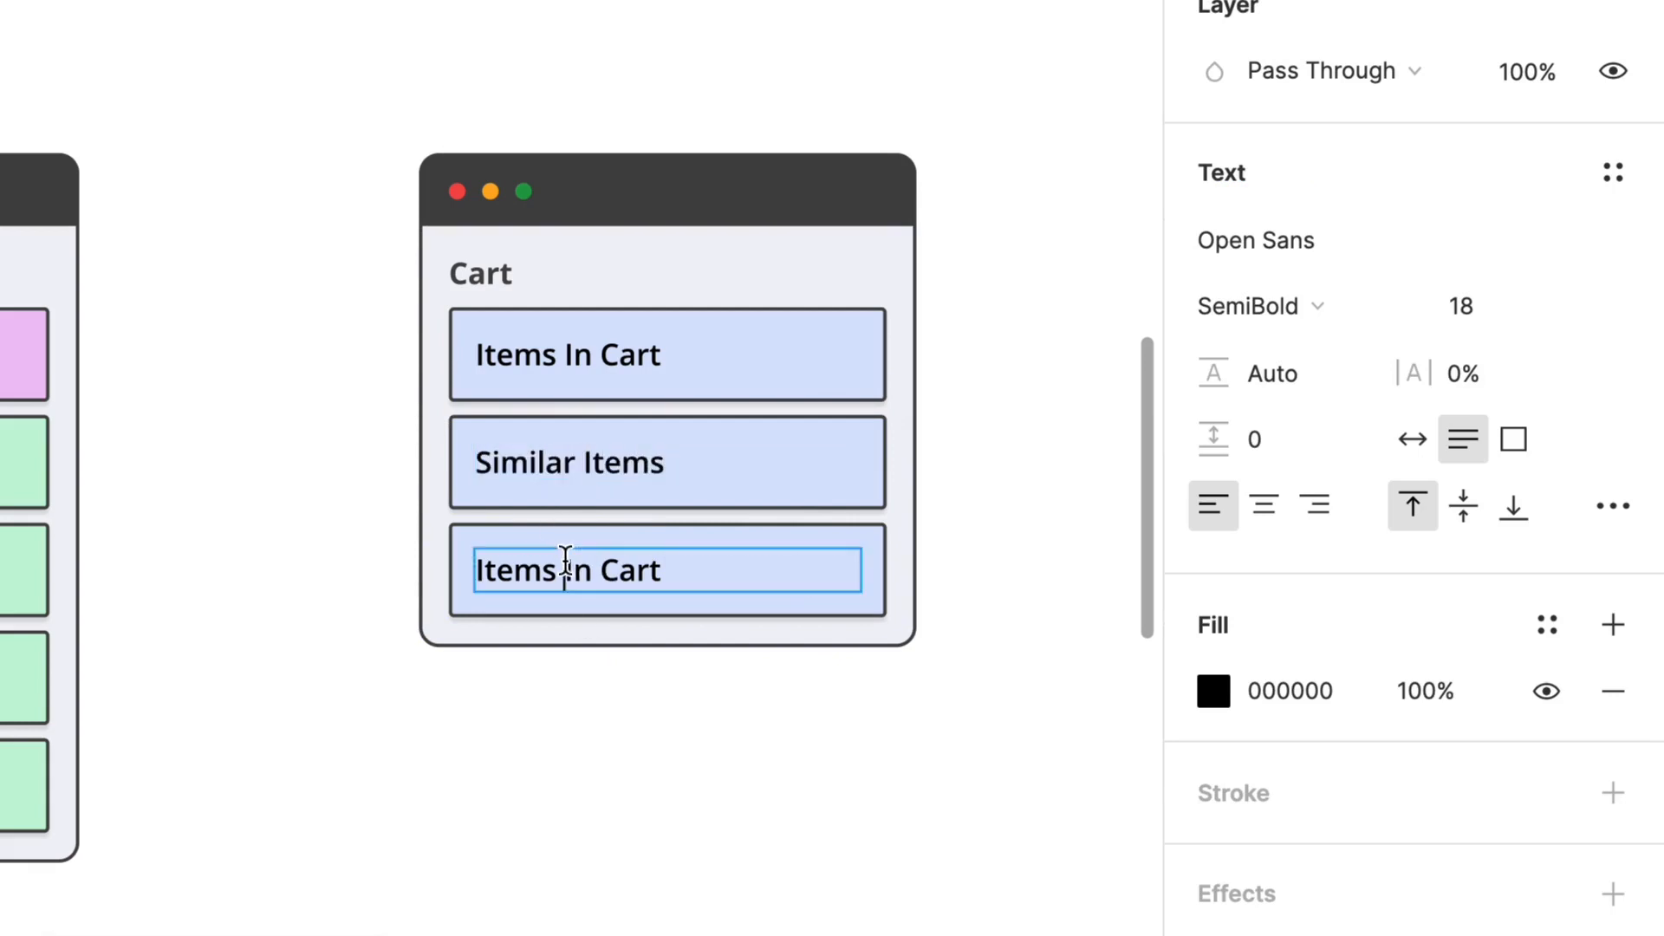
key("ctrl+a")
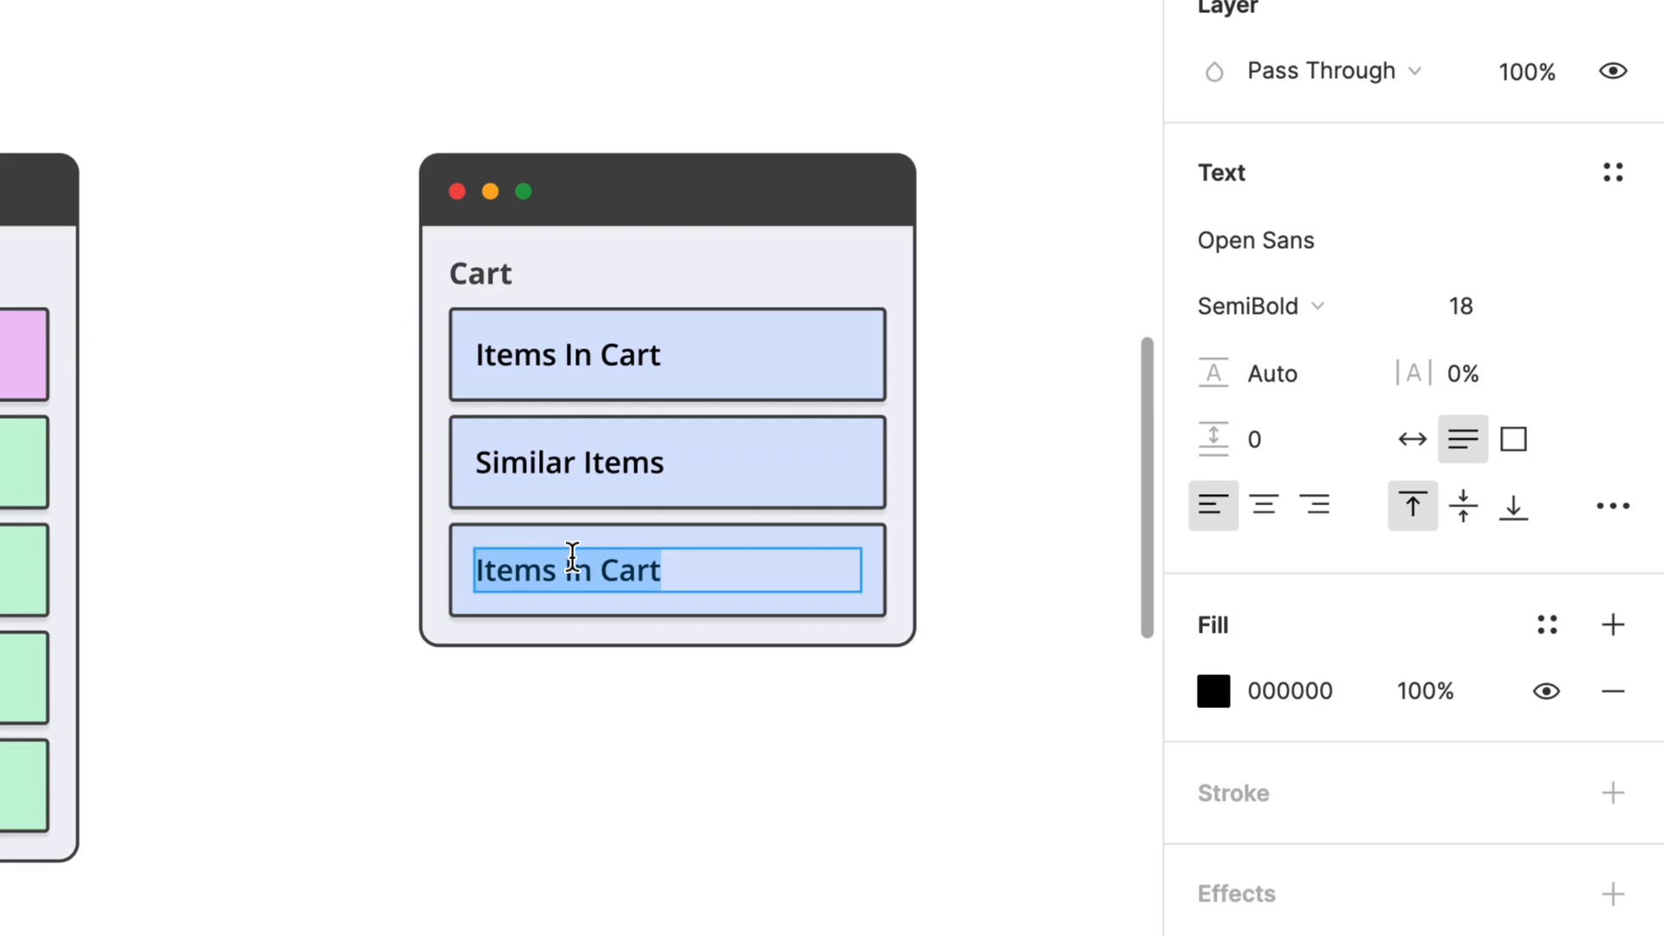
left_click(706, 809)
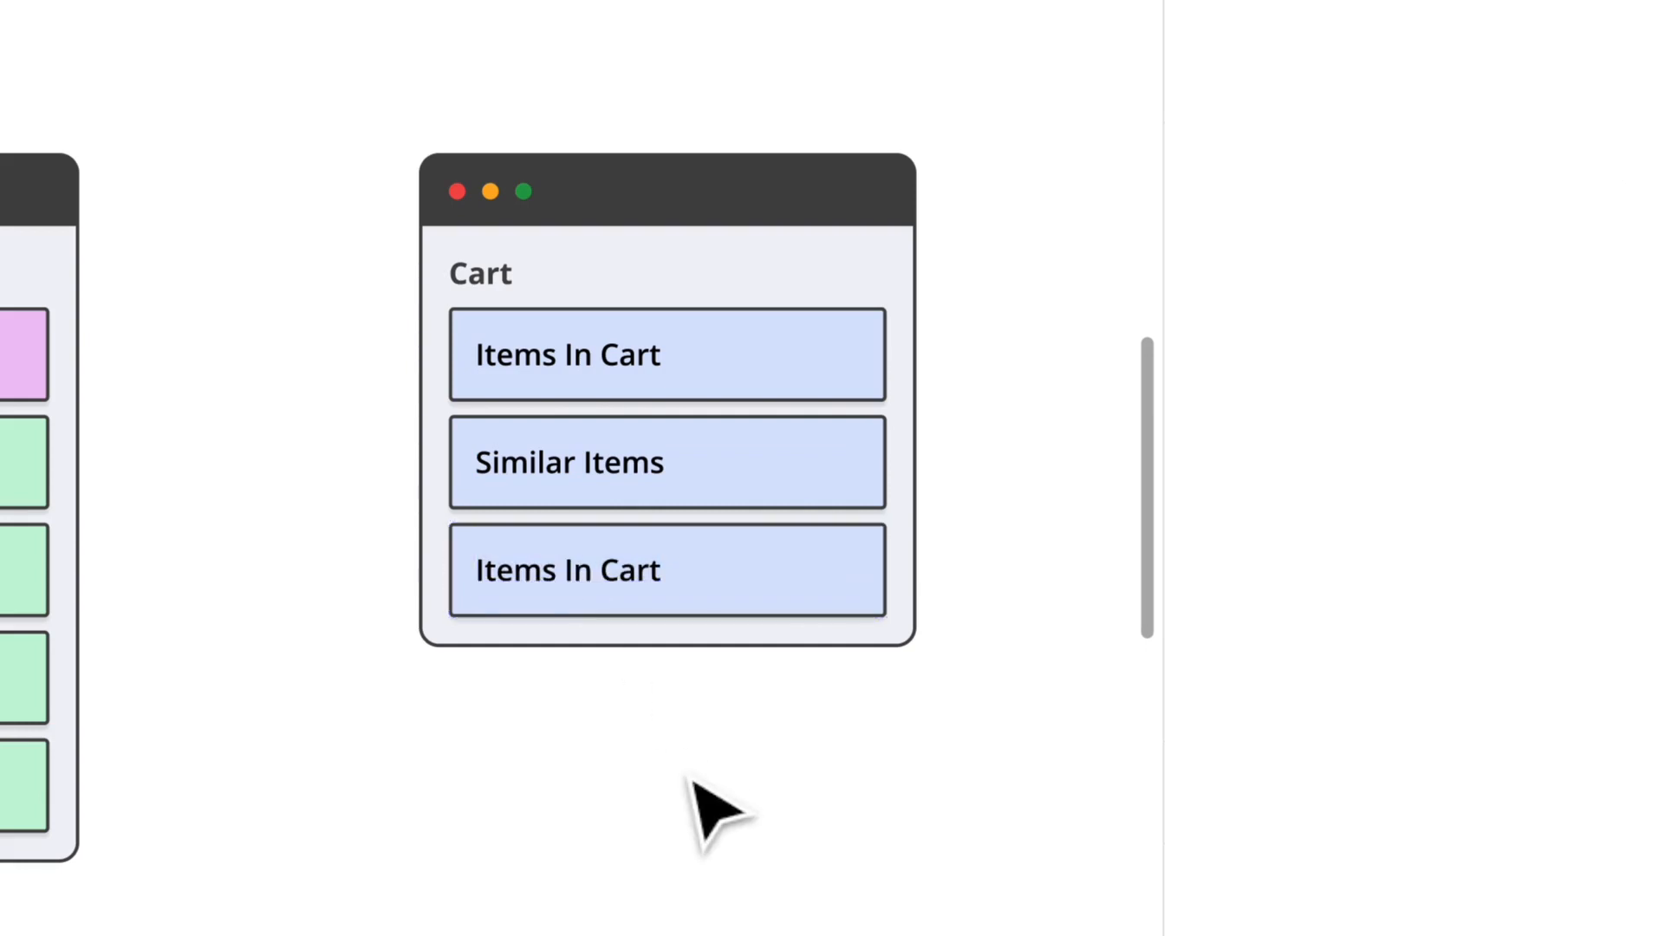
left_click(824, 614)
left_click(824, 613)
key("Delete")
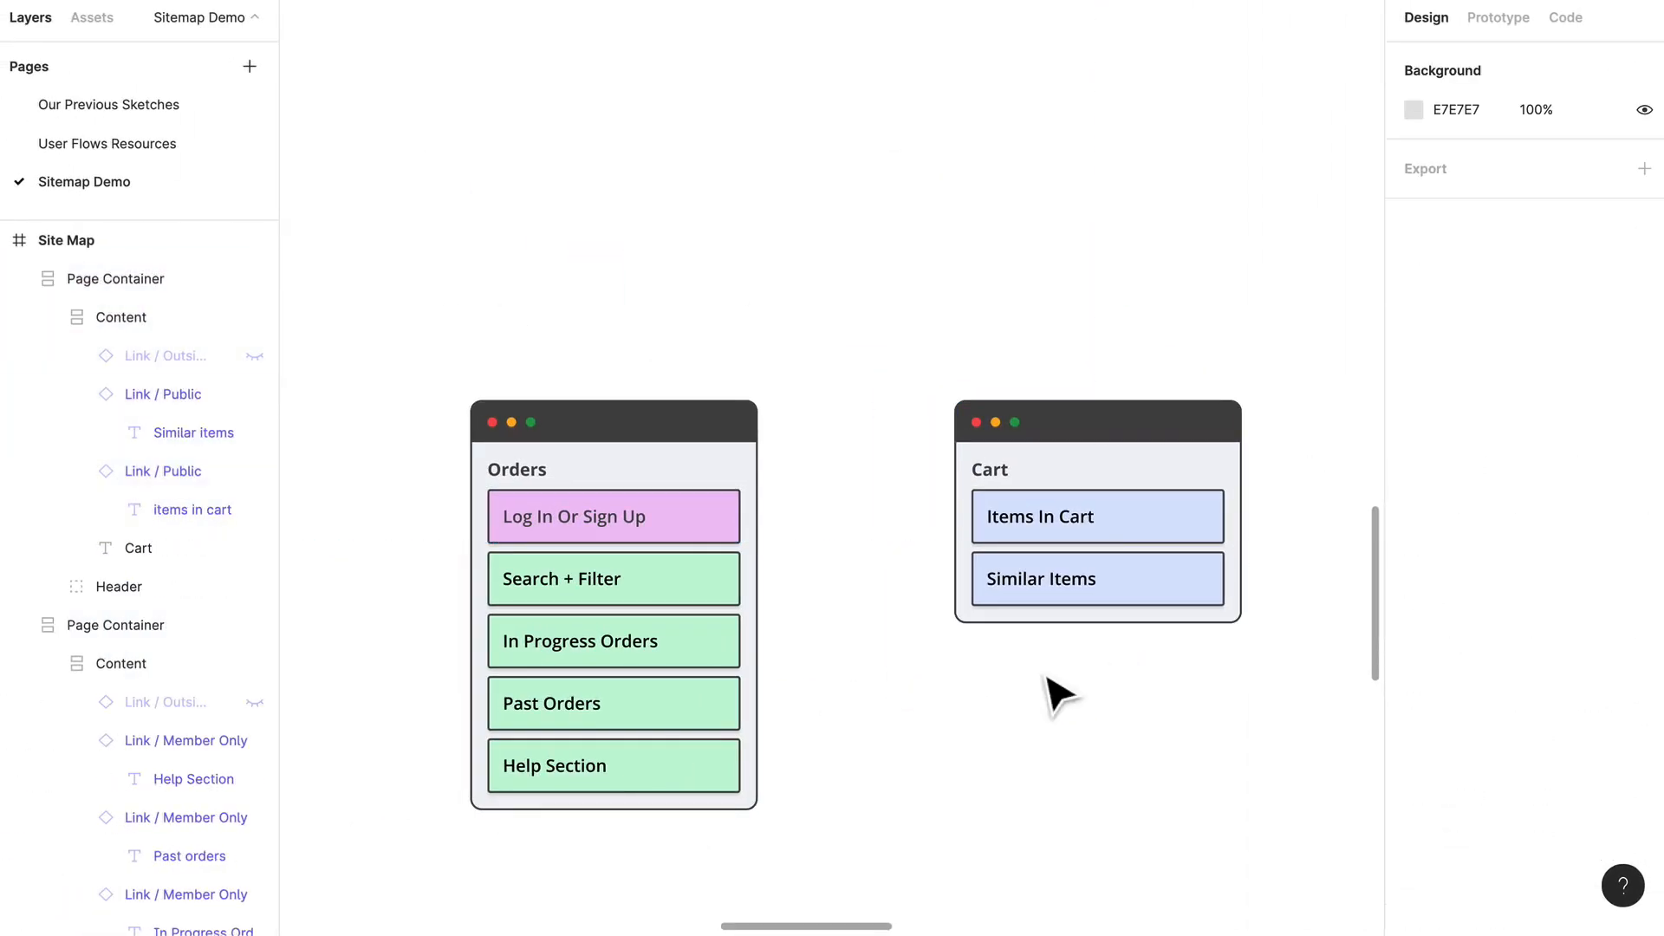
Step: Select the whole row of page containers below Home and shift it left as a group
scroll(881, 486, "down", 3)
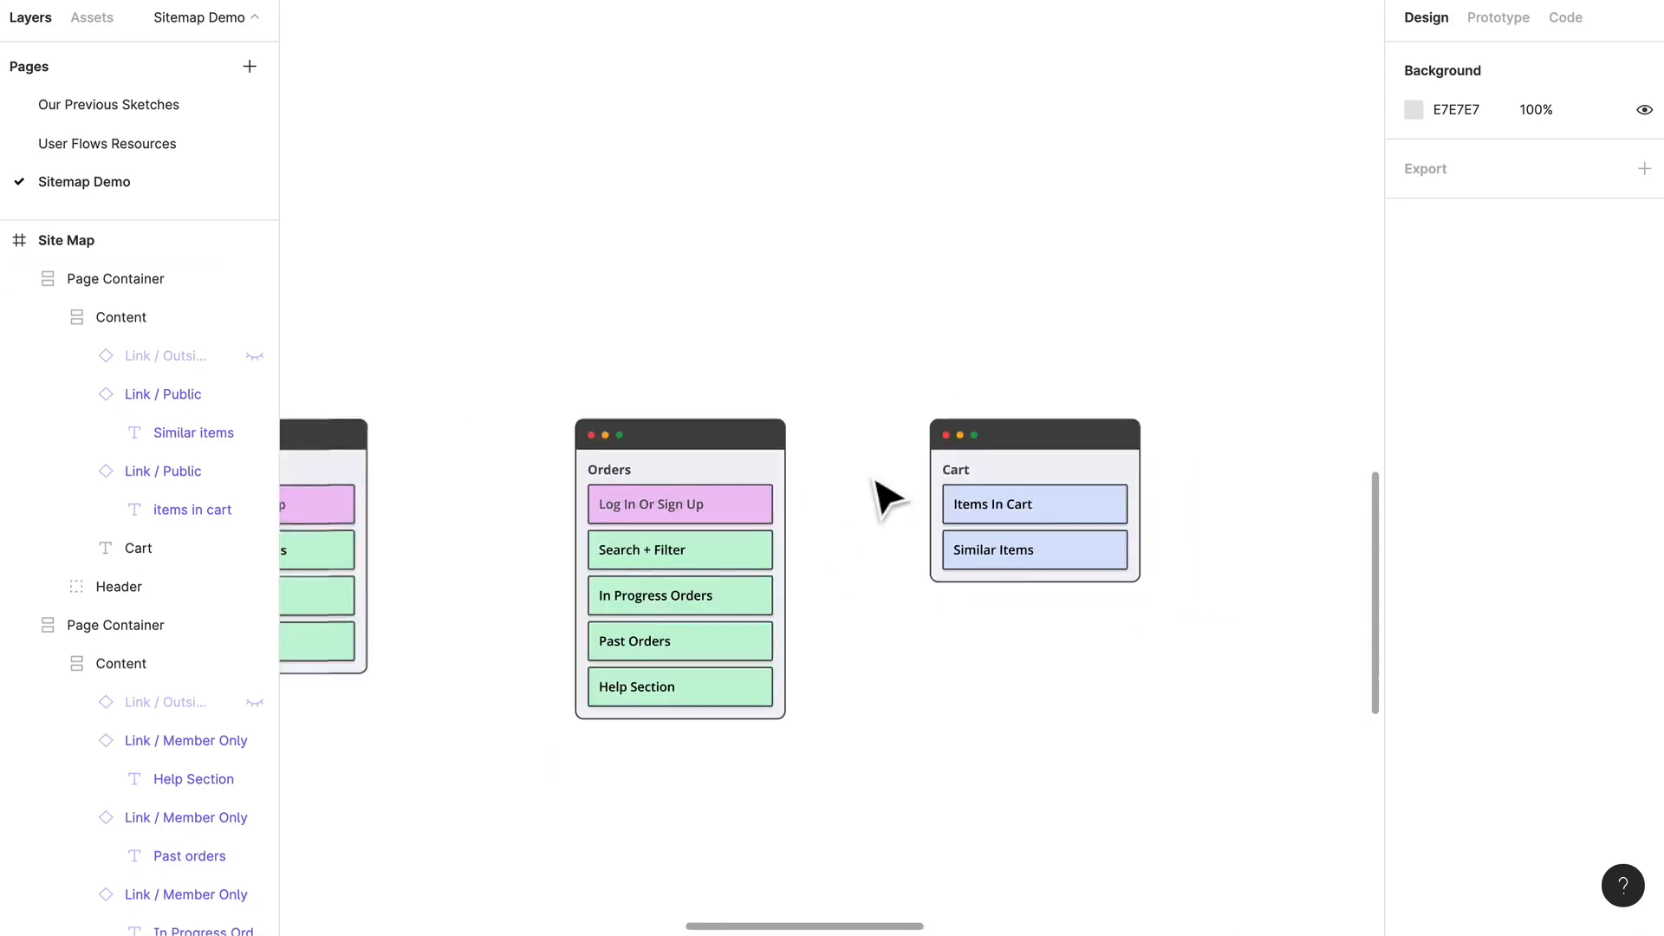
scroll(832, 483, "down", 5)
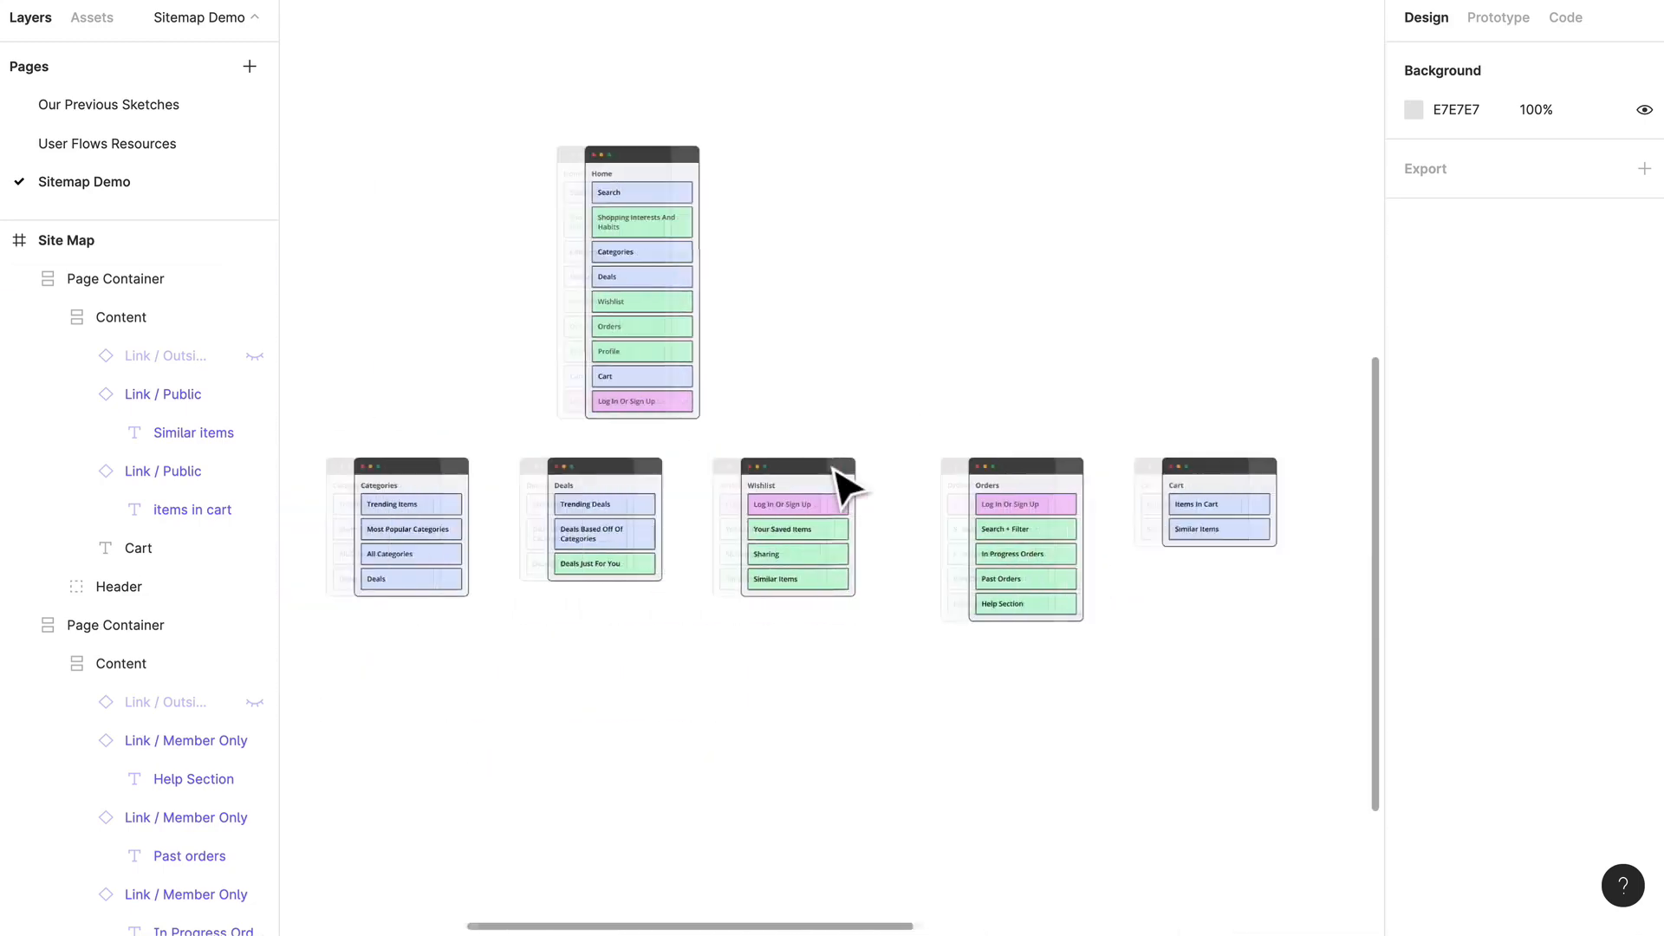
left_click_drag(1323, 633, 382, 506)
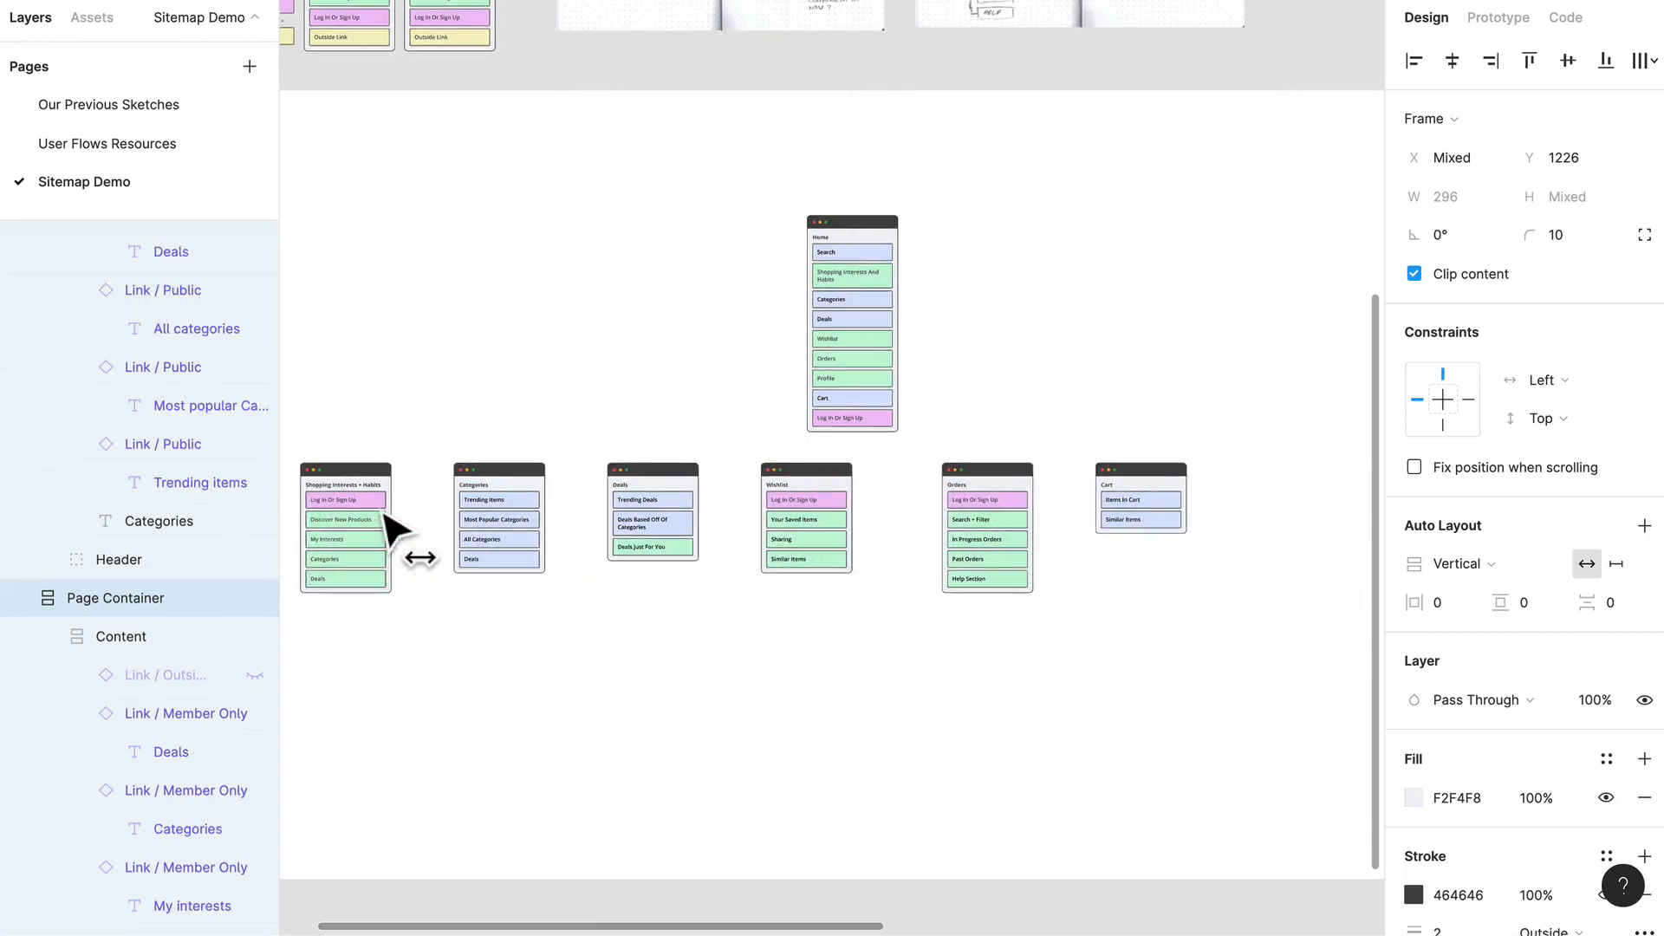
scroll(1023, 630, "right", 1)
scroll(1023, 630, "right", 2)
left_click(1067, 647)
Step: Duplicate the Cart container to its right, level with the original, and change the copy's title to Profile
scroll(938, 559, "up", 4)
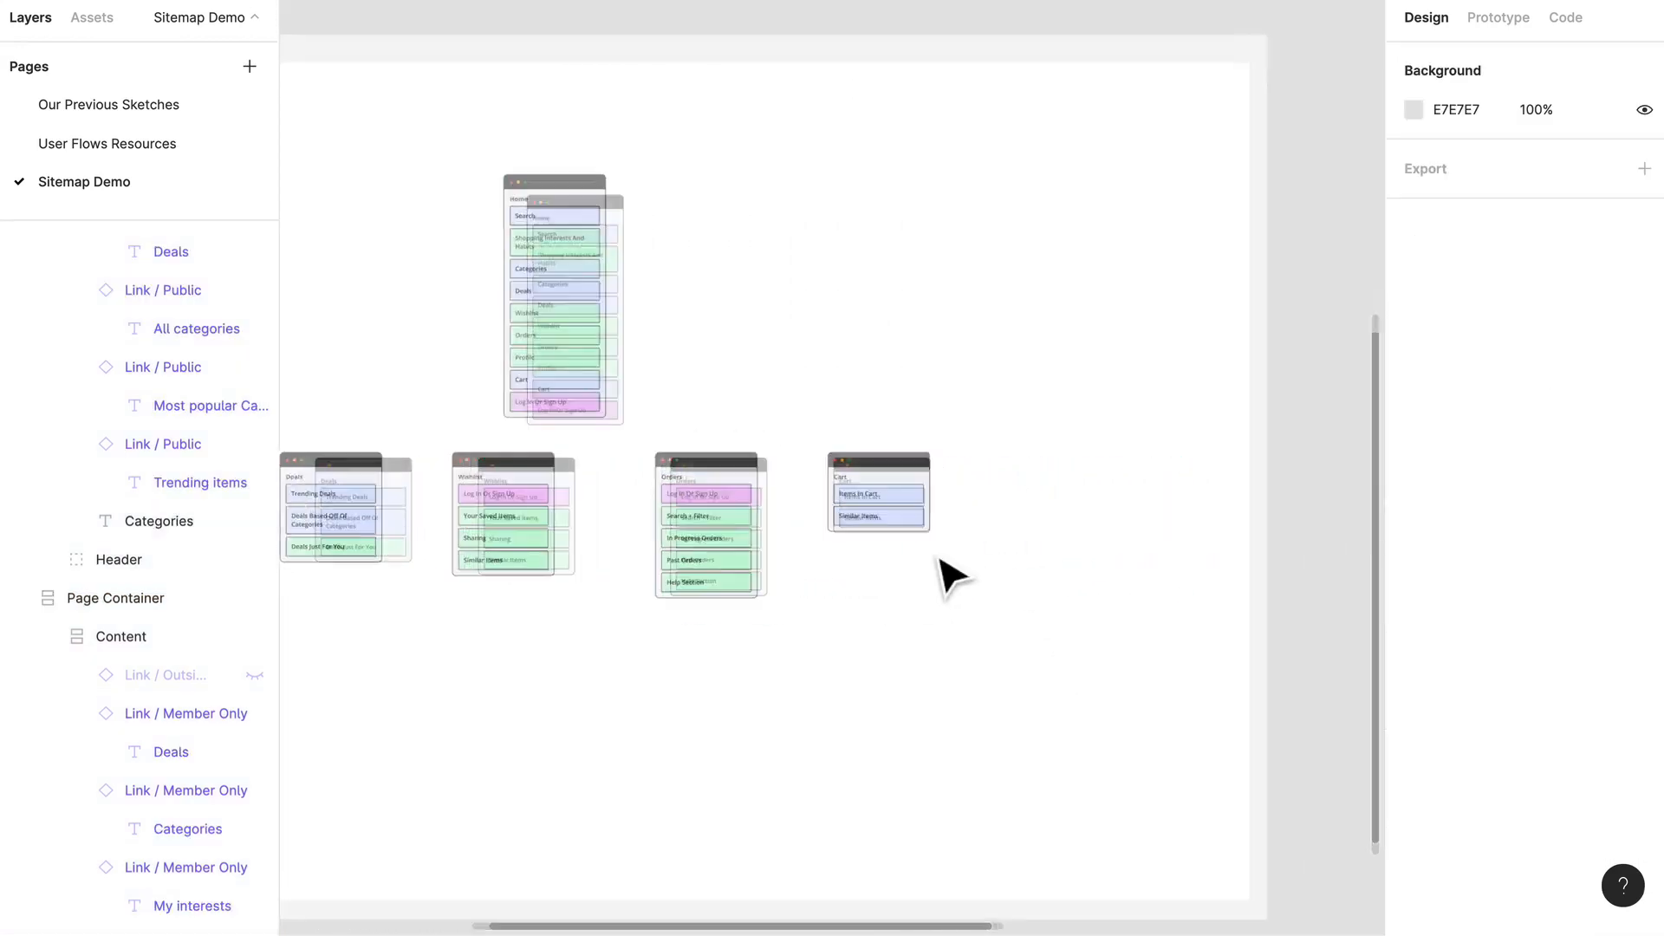
left_click_drag(870, 429, 1106, 455)
scroll(1101, 447, "up", 3)
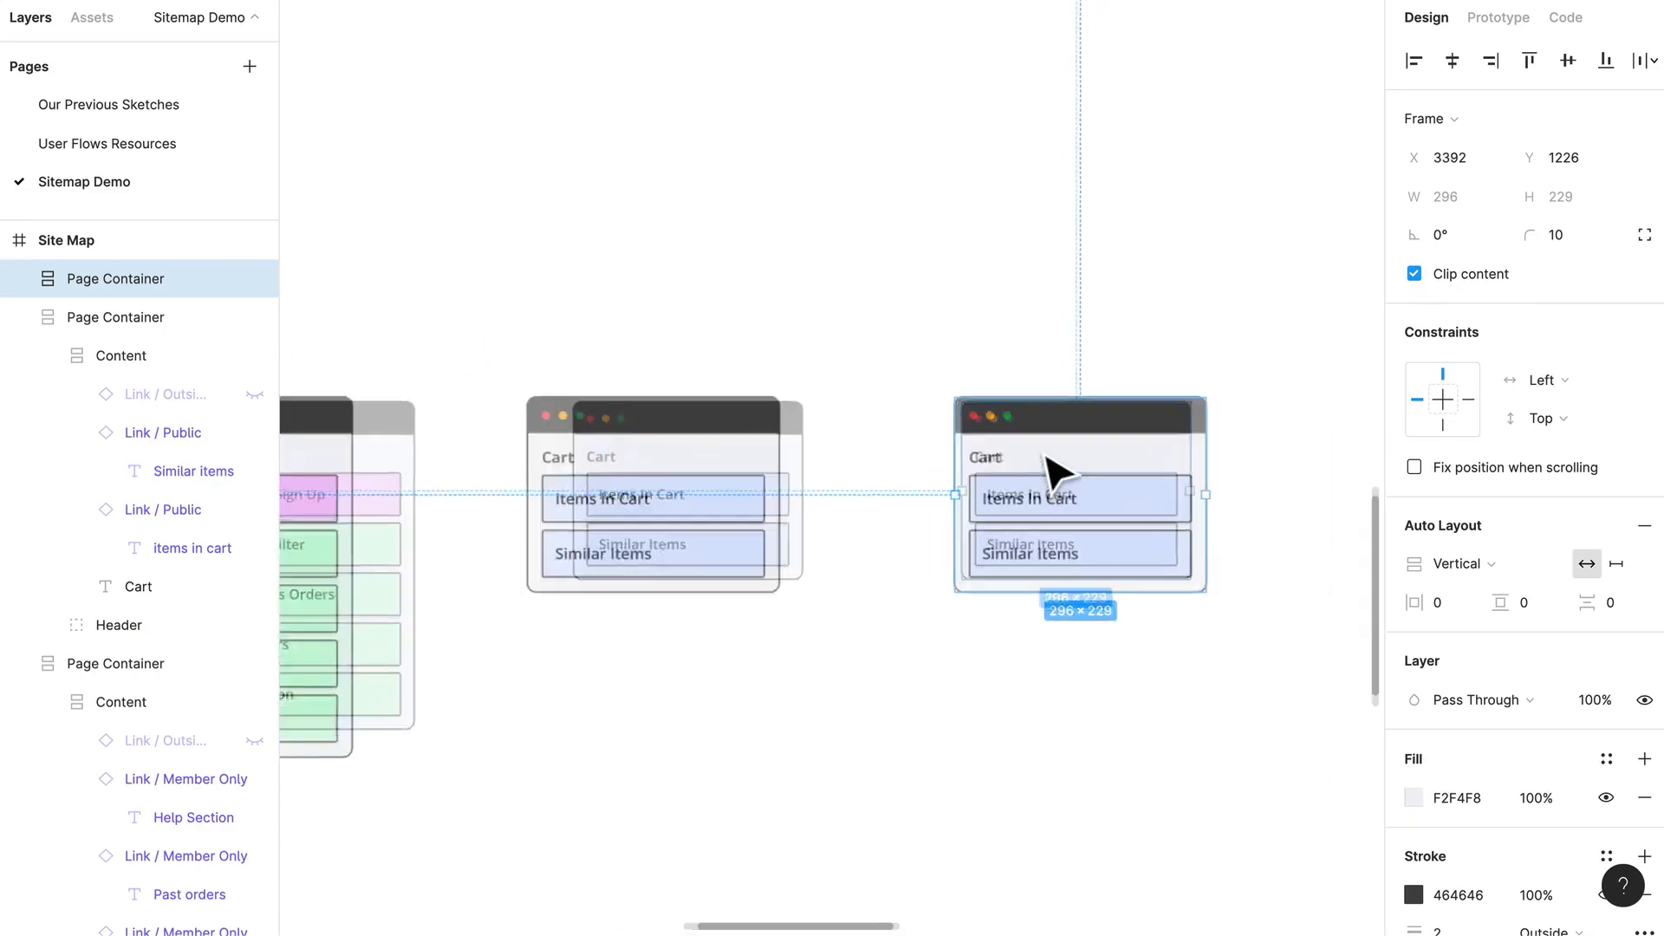
double_click(977, 462)
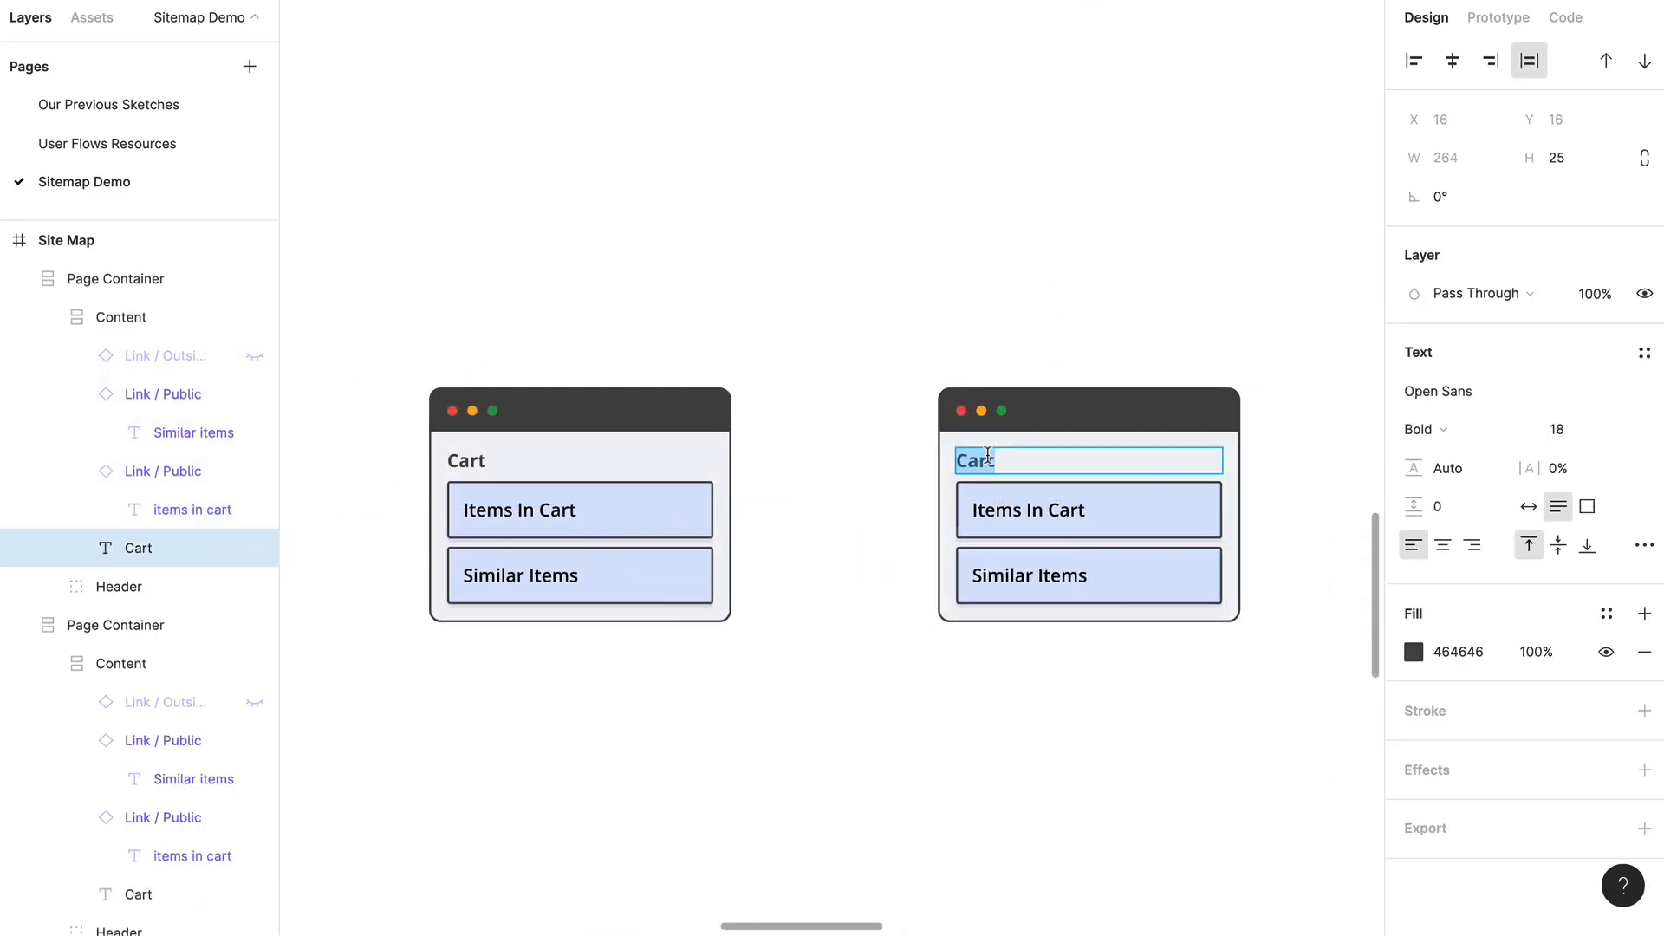
type("Profile")
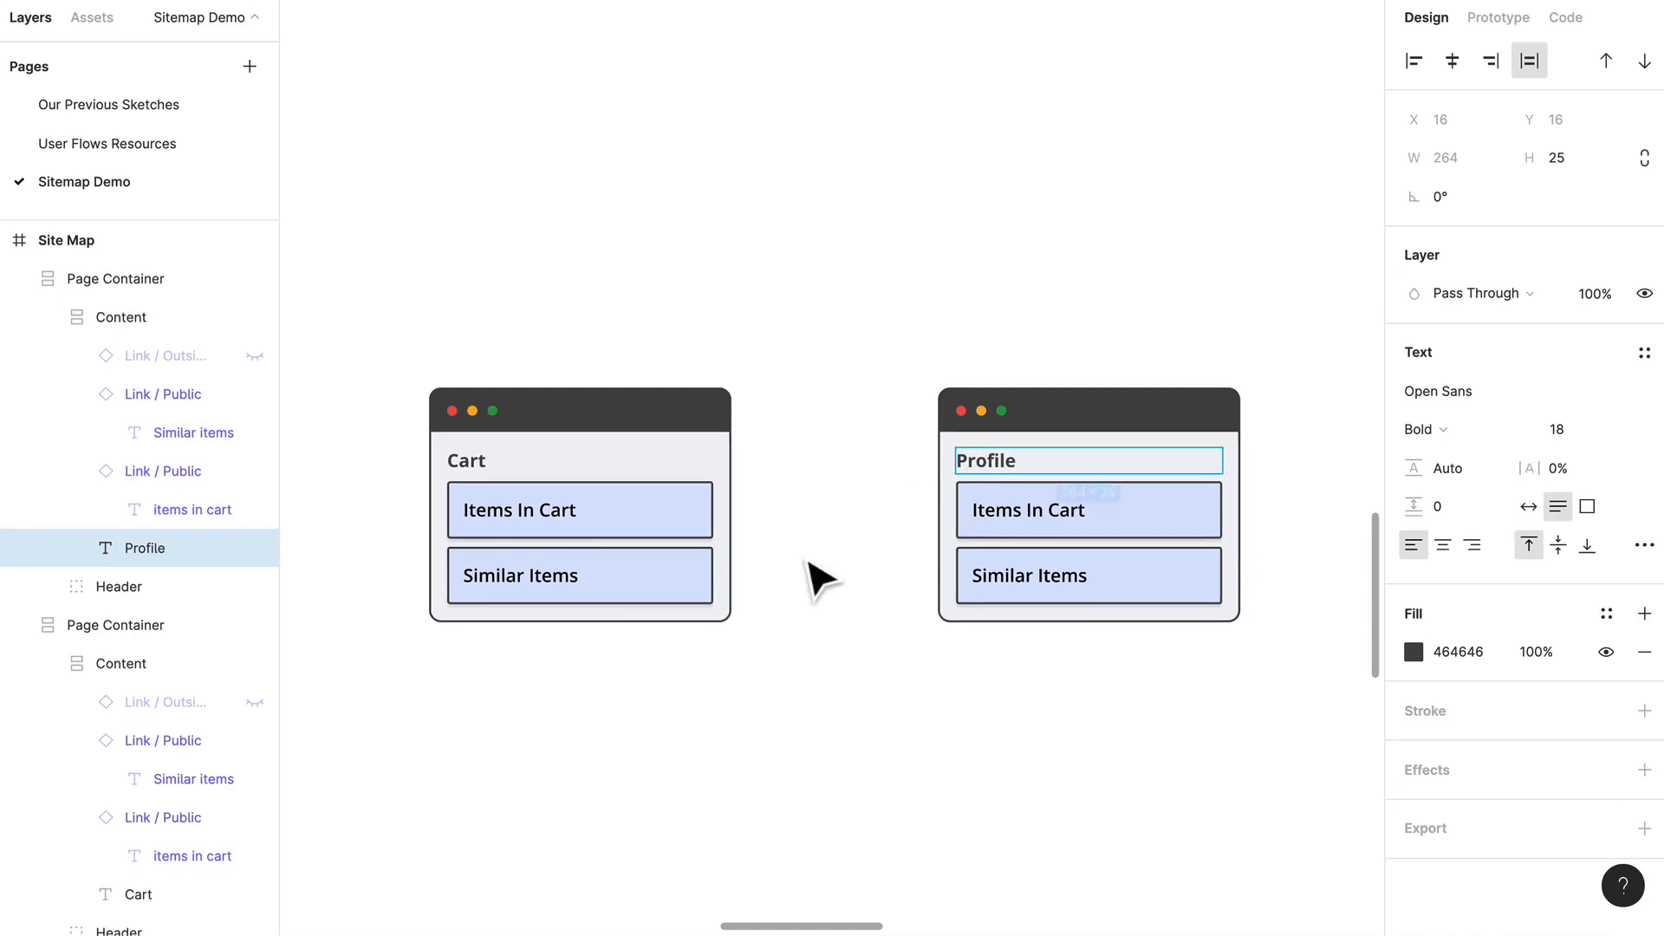
left_click(819, 579)
Step: Copy the Log In Or Sign Up link from the Orders container into the Profile container and place it first in the list
scroll(818, 564, "down", 3)
scroll(729, 561, "left", 3)
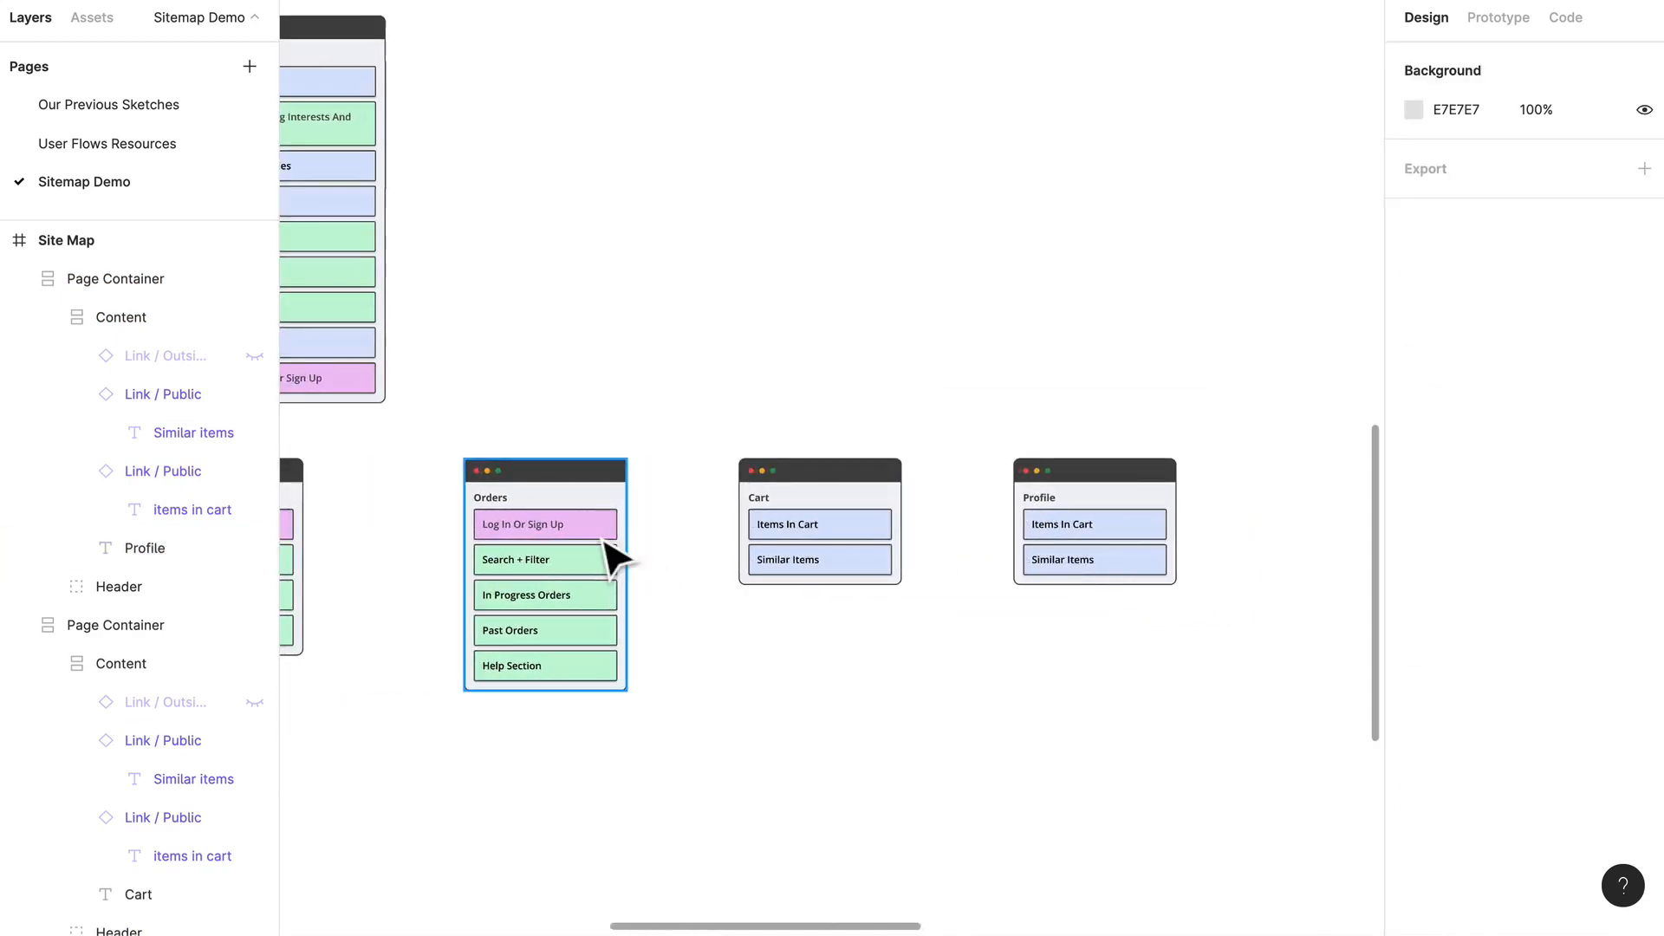
left_click(605, 539)
left_click(606, 536)
left_click(1109, 542)
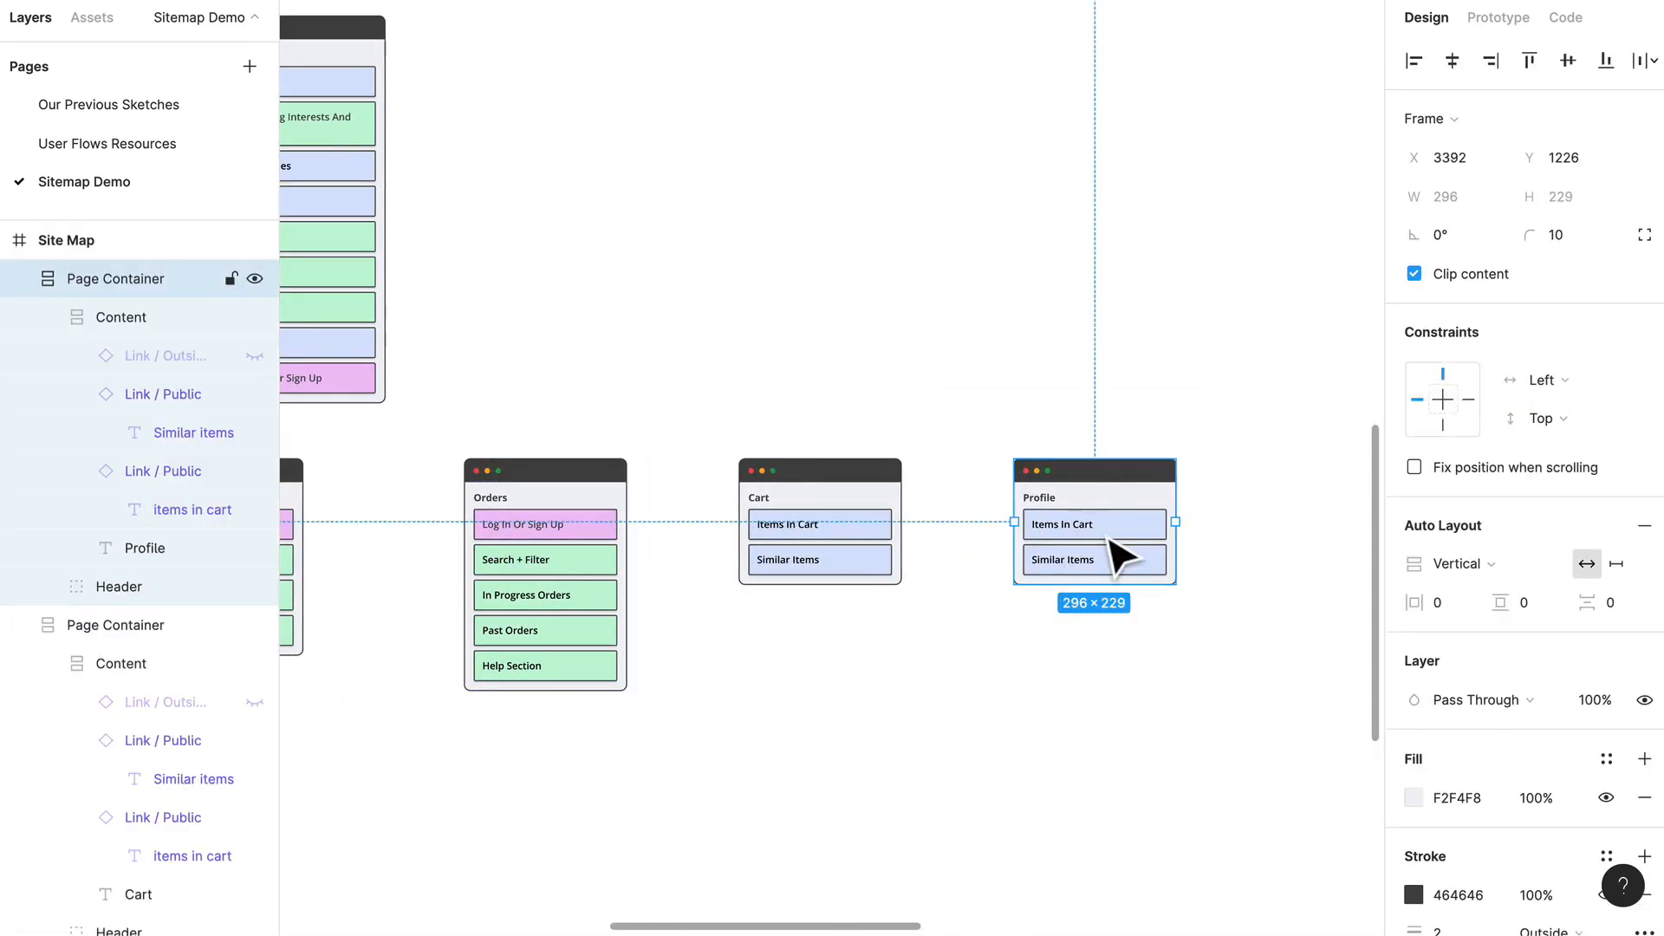
left_click(1110, 541)
left_click(1109, 541)
key("ctrl+v")
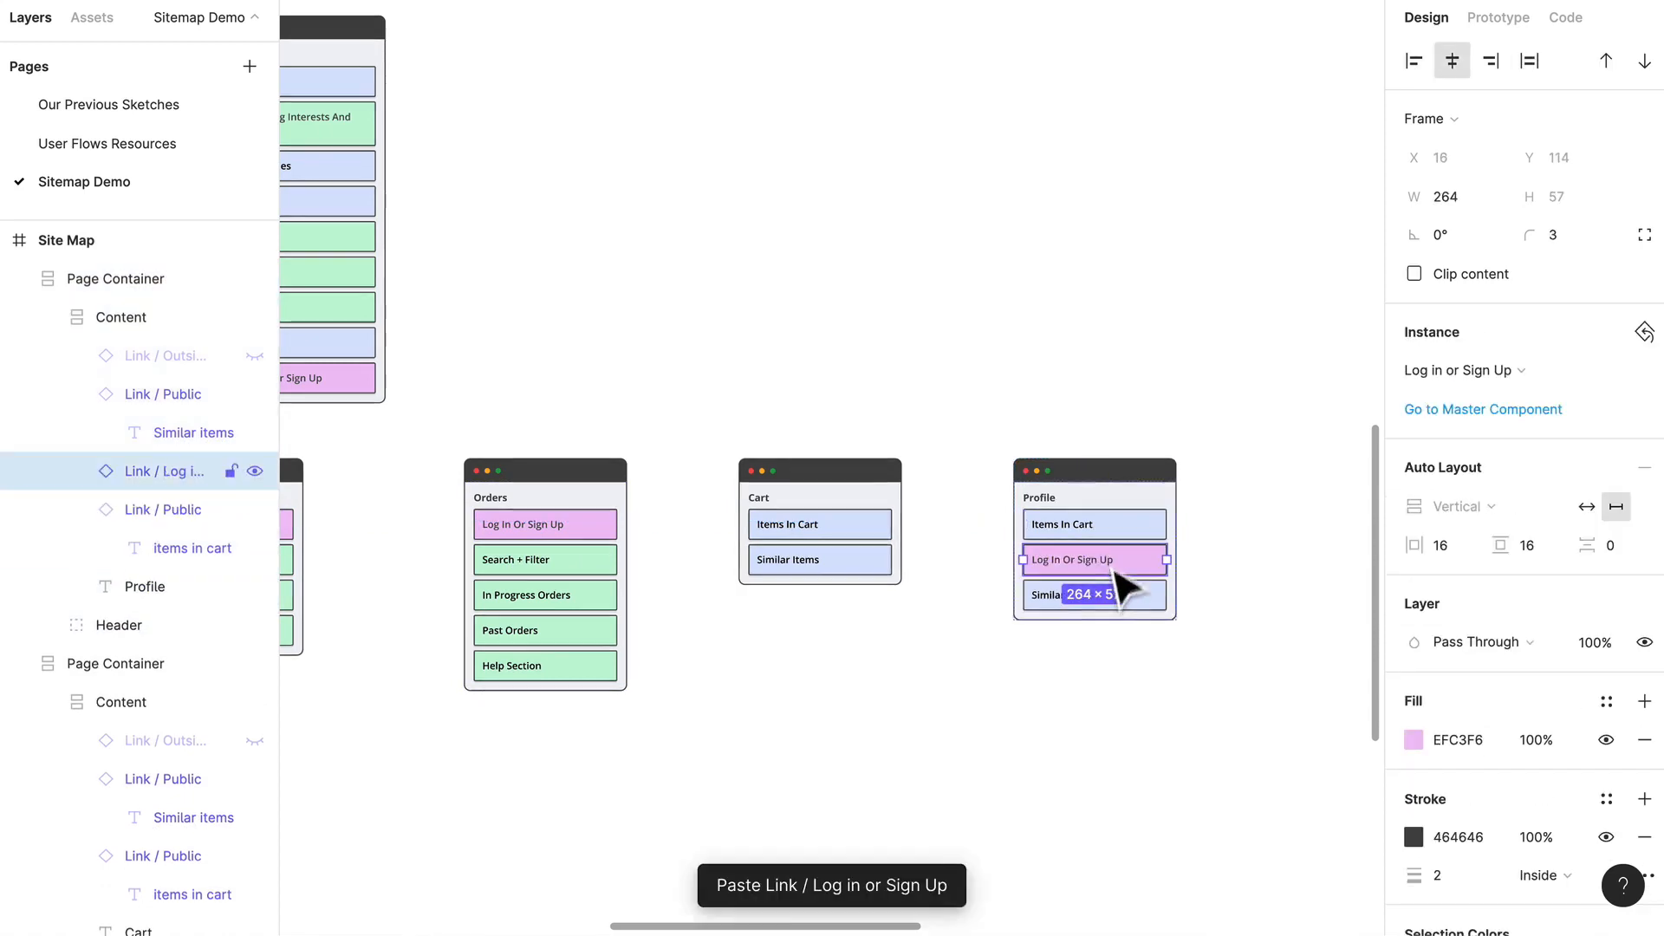
mouse_move(1115, 572)
left_mouse_down()
mouse_move(1114, 528)
mouse_move(1136, 569)
mouse_move(1136, 669)
mouse_move(1130, 512)
mouse_move(1127, 554)
left_mouse_up()
scroll(1114, 529, "up", 5)
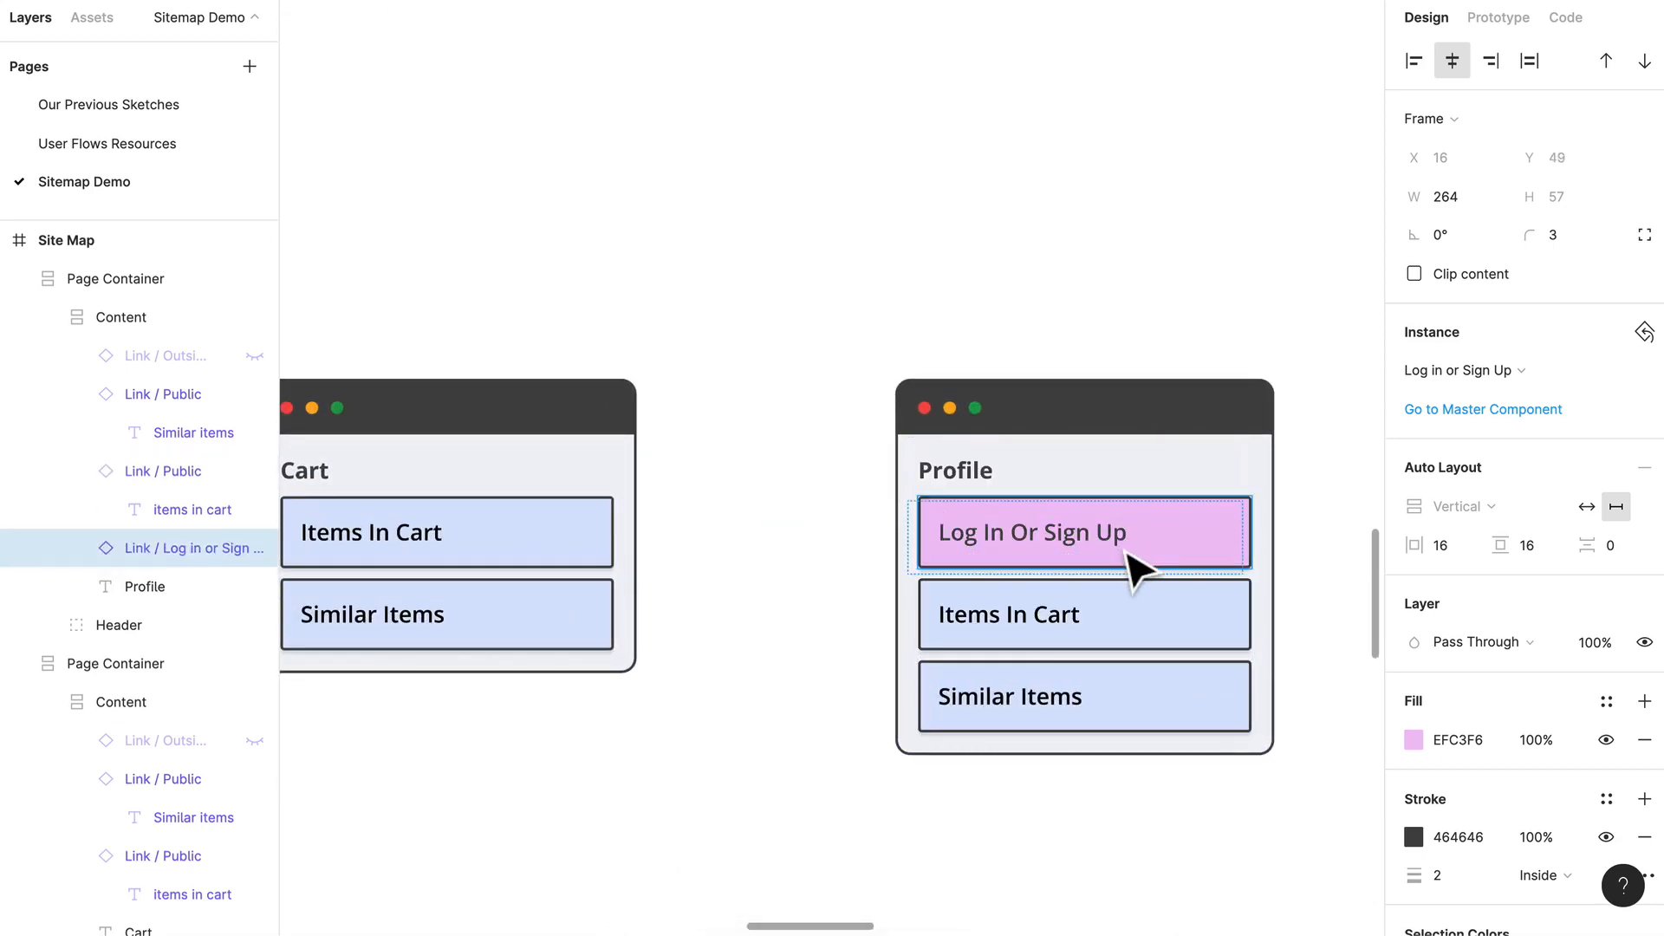
double_click(1089, 564)
scroll(1076, 530, "right", 2)
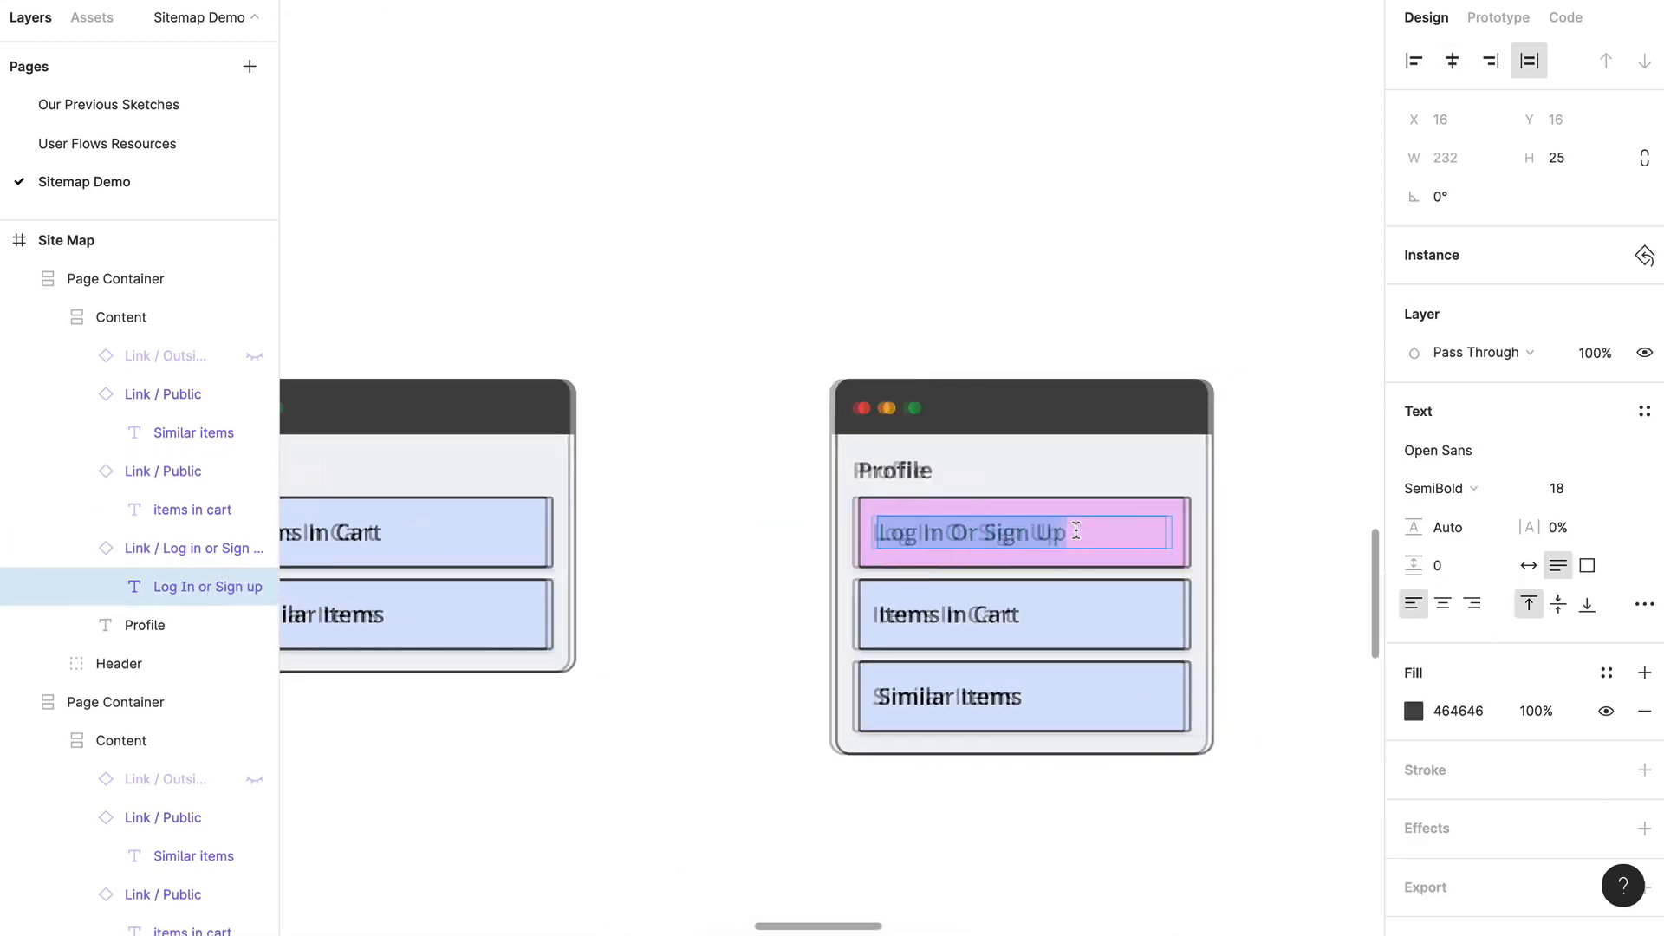
scroll(1076, 531, "right", 2)
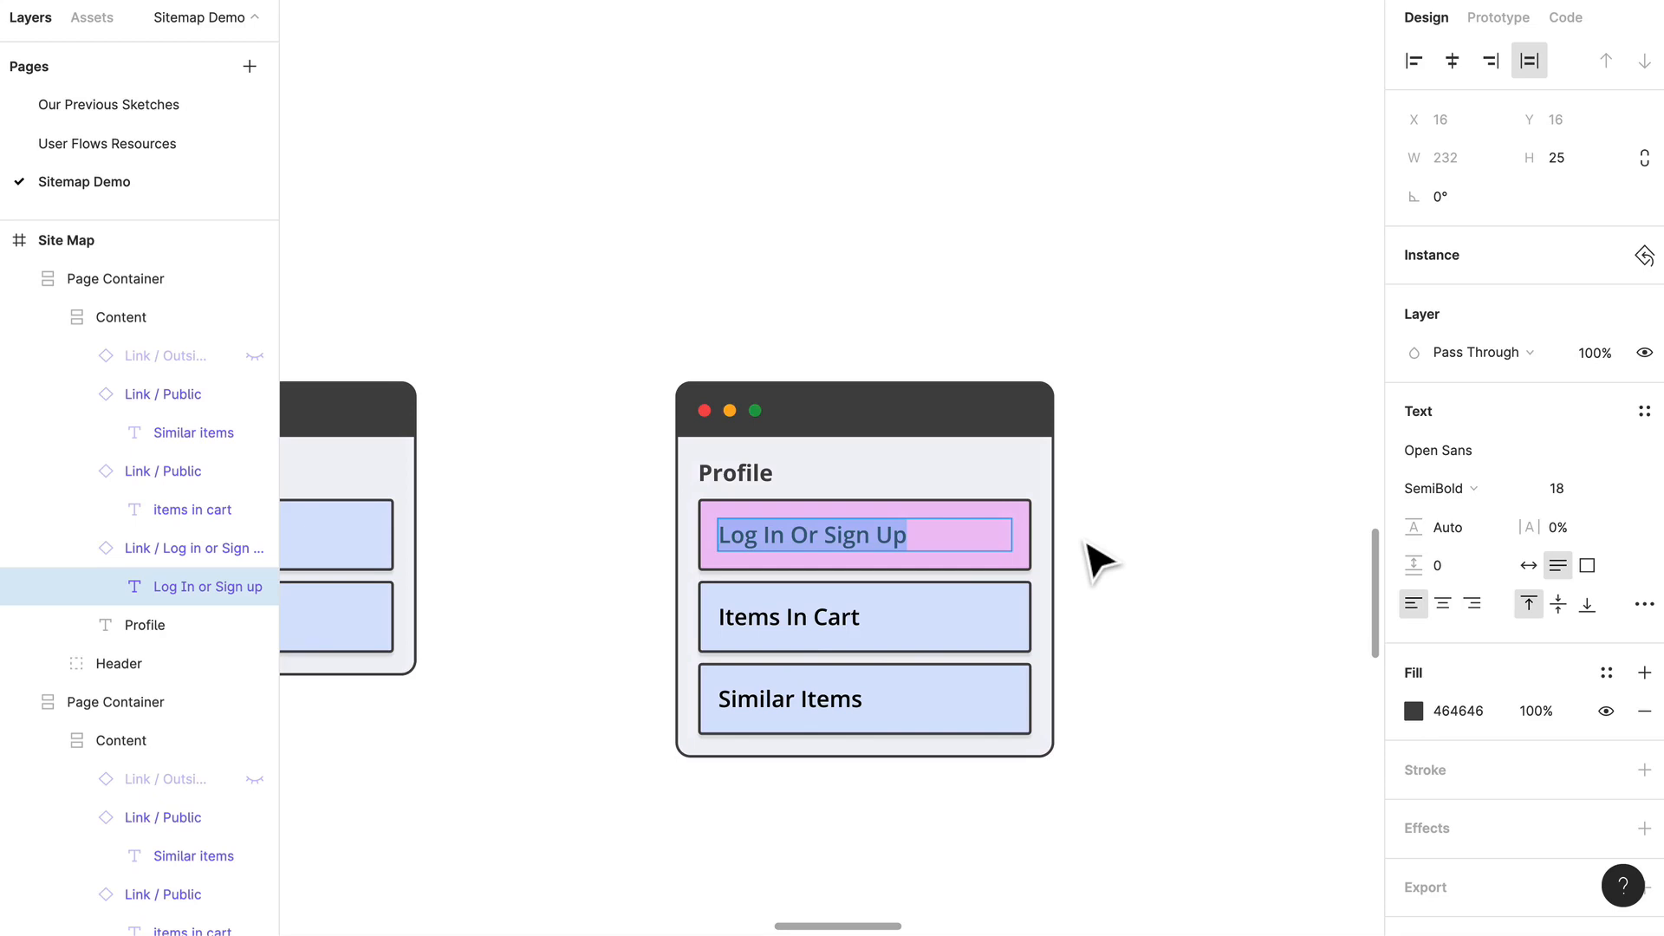
key("Escape")
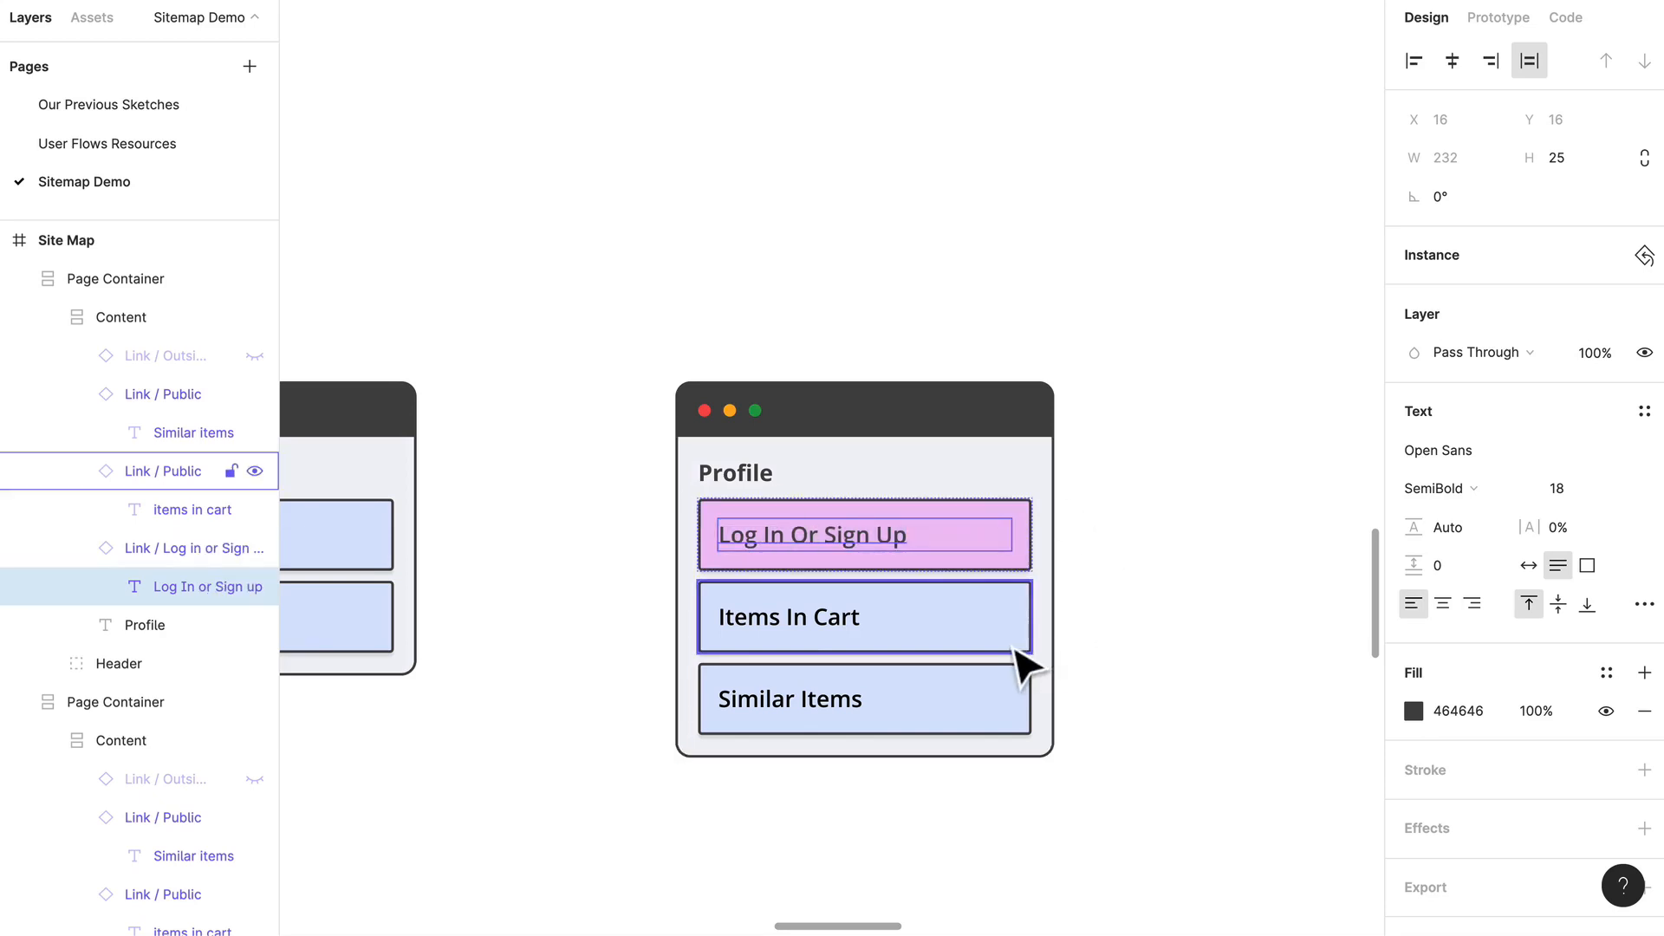
left_click(1109, 577)
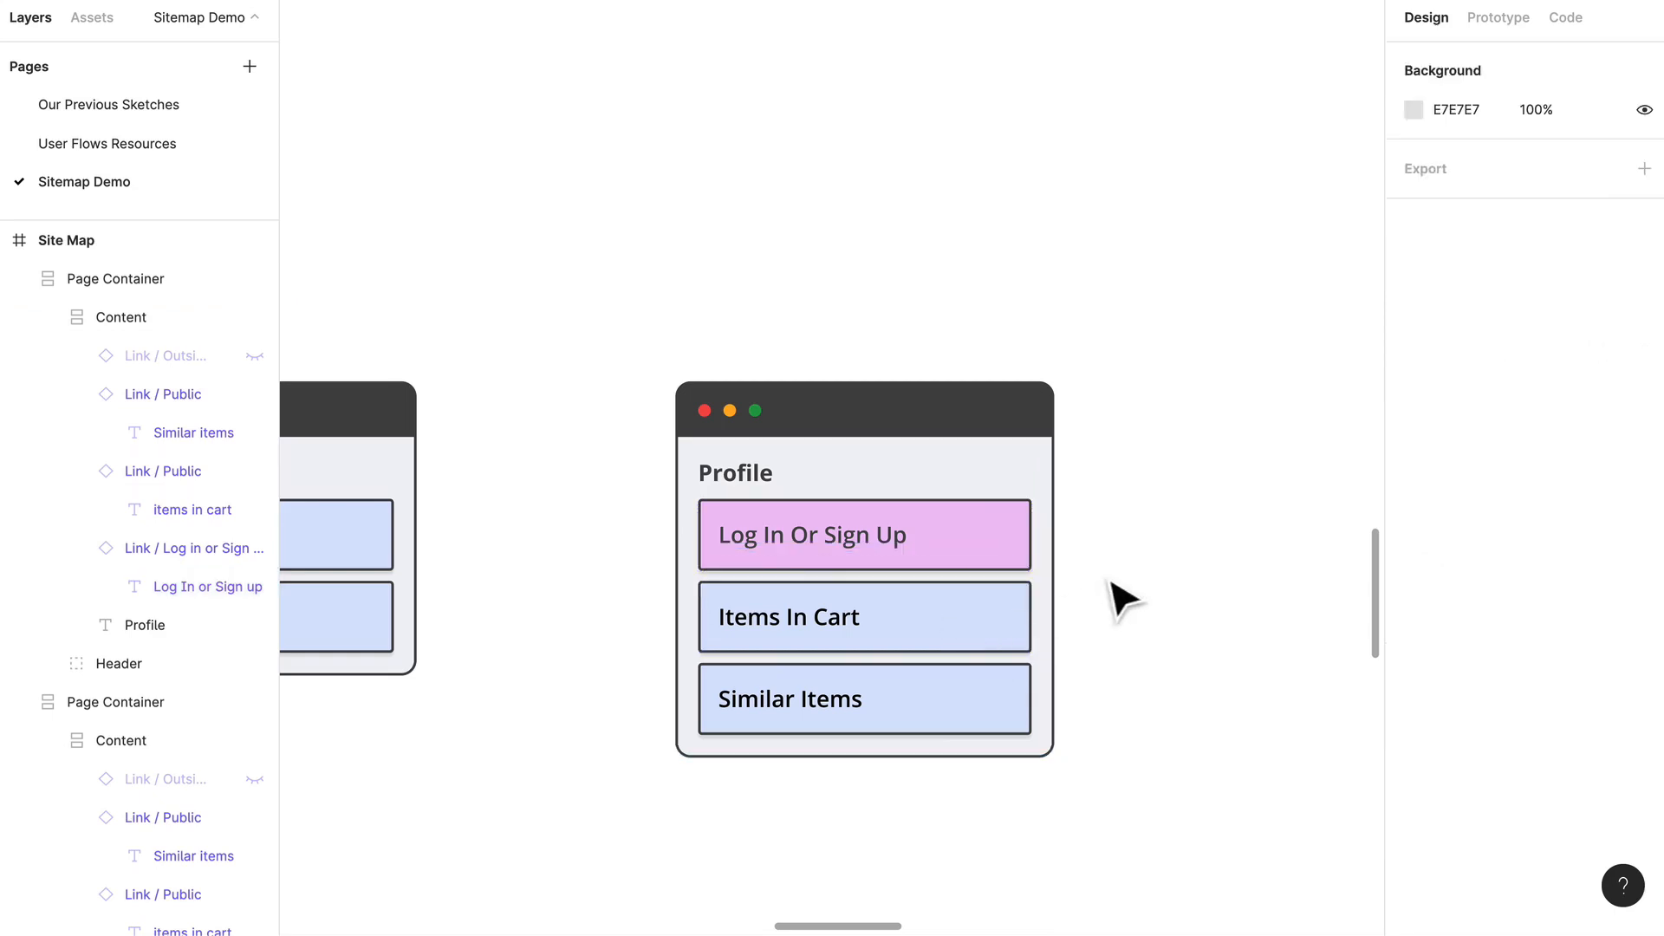
left_click(805, 570)
left_click(822, 559)
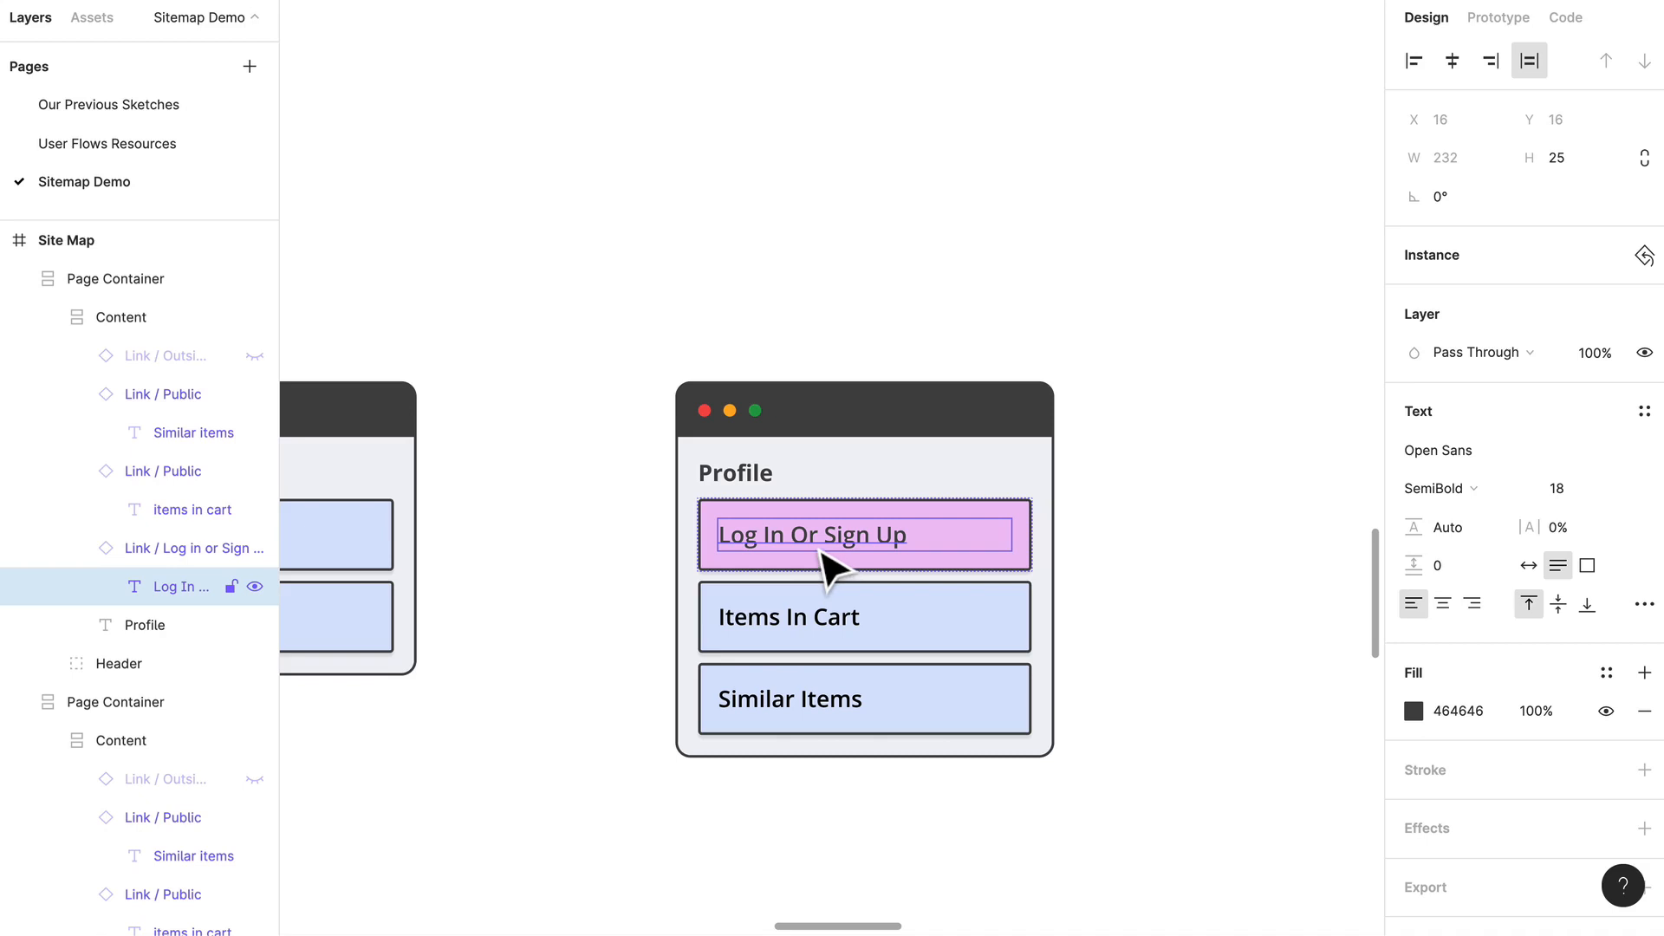
double_click(810, 537)
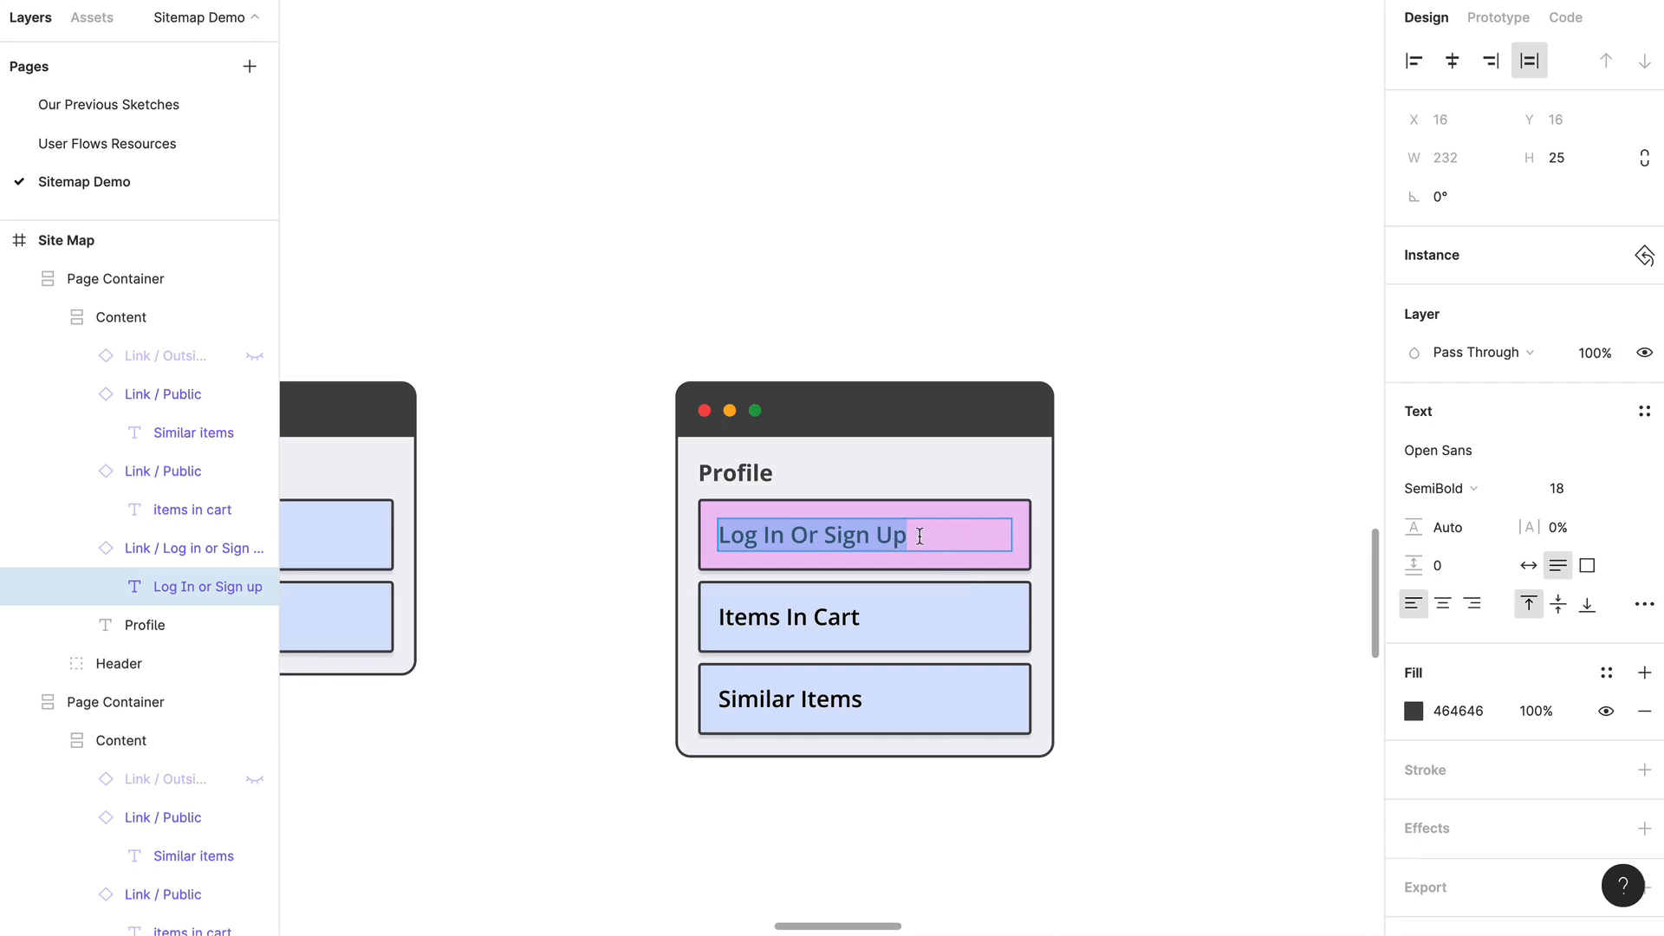
scroll(920, 536, "up", 3)
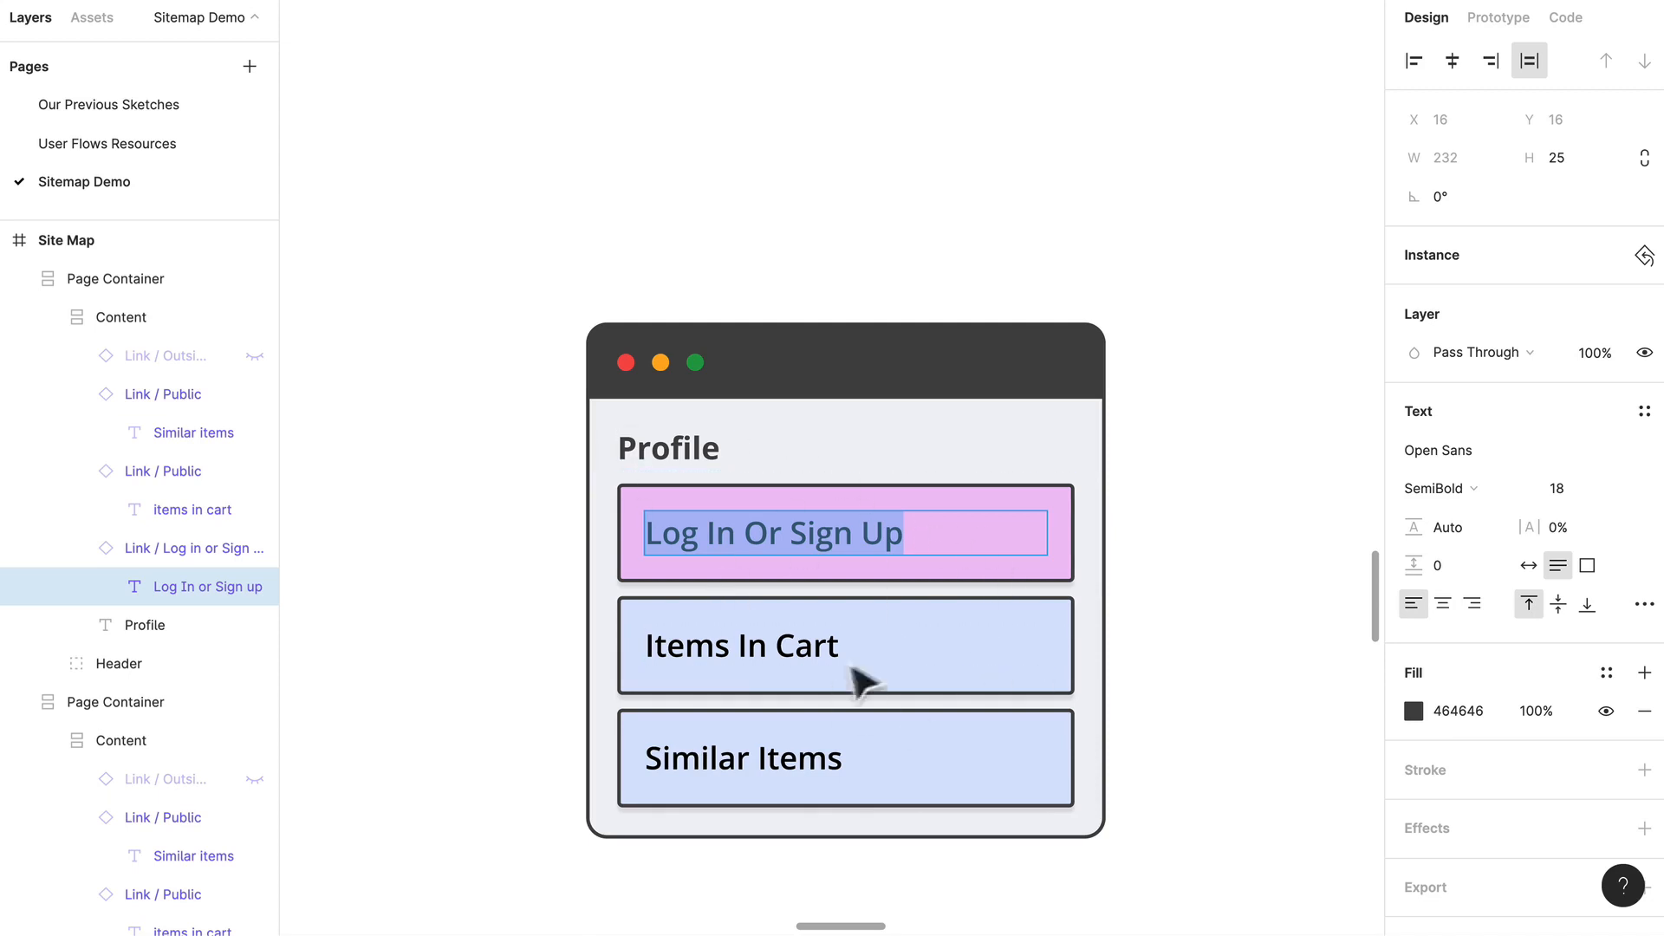
key("Escape")
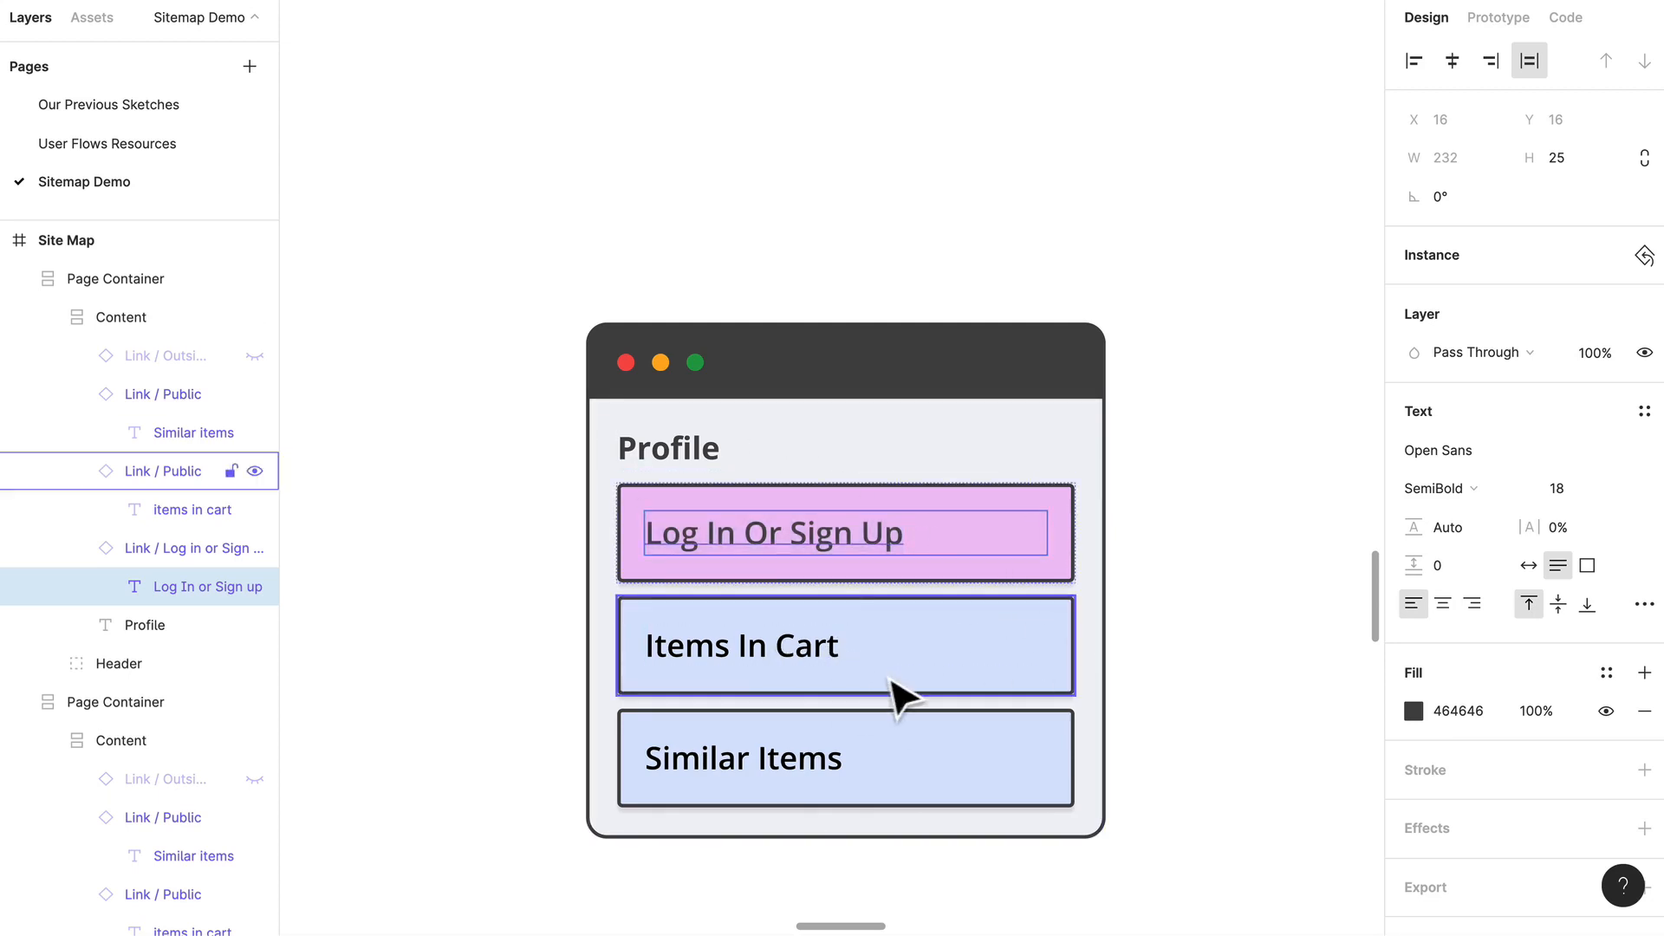
Step: Swap the Profile container's Items In Cart link for the Member Only component and delete its Similar Items link
left_click(806, 679)
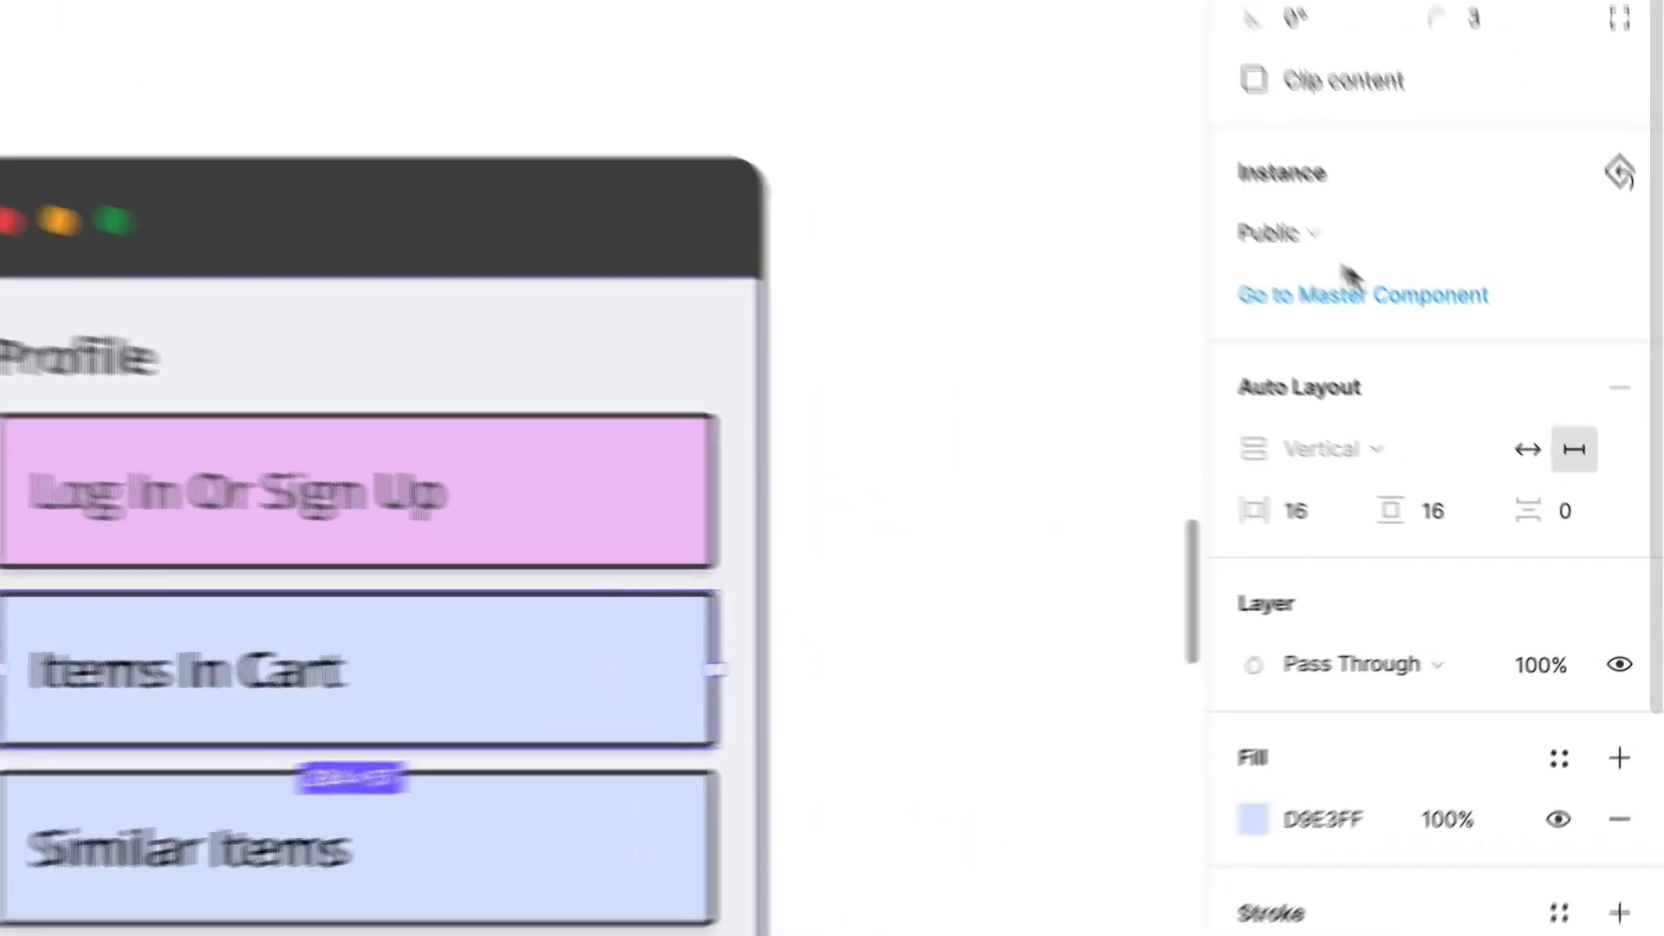
left_click(1435, 376)
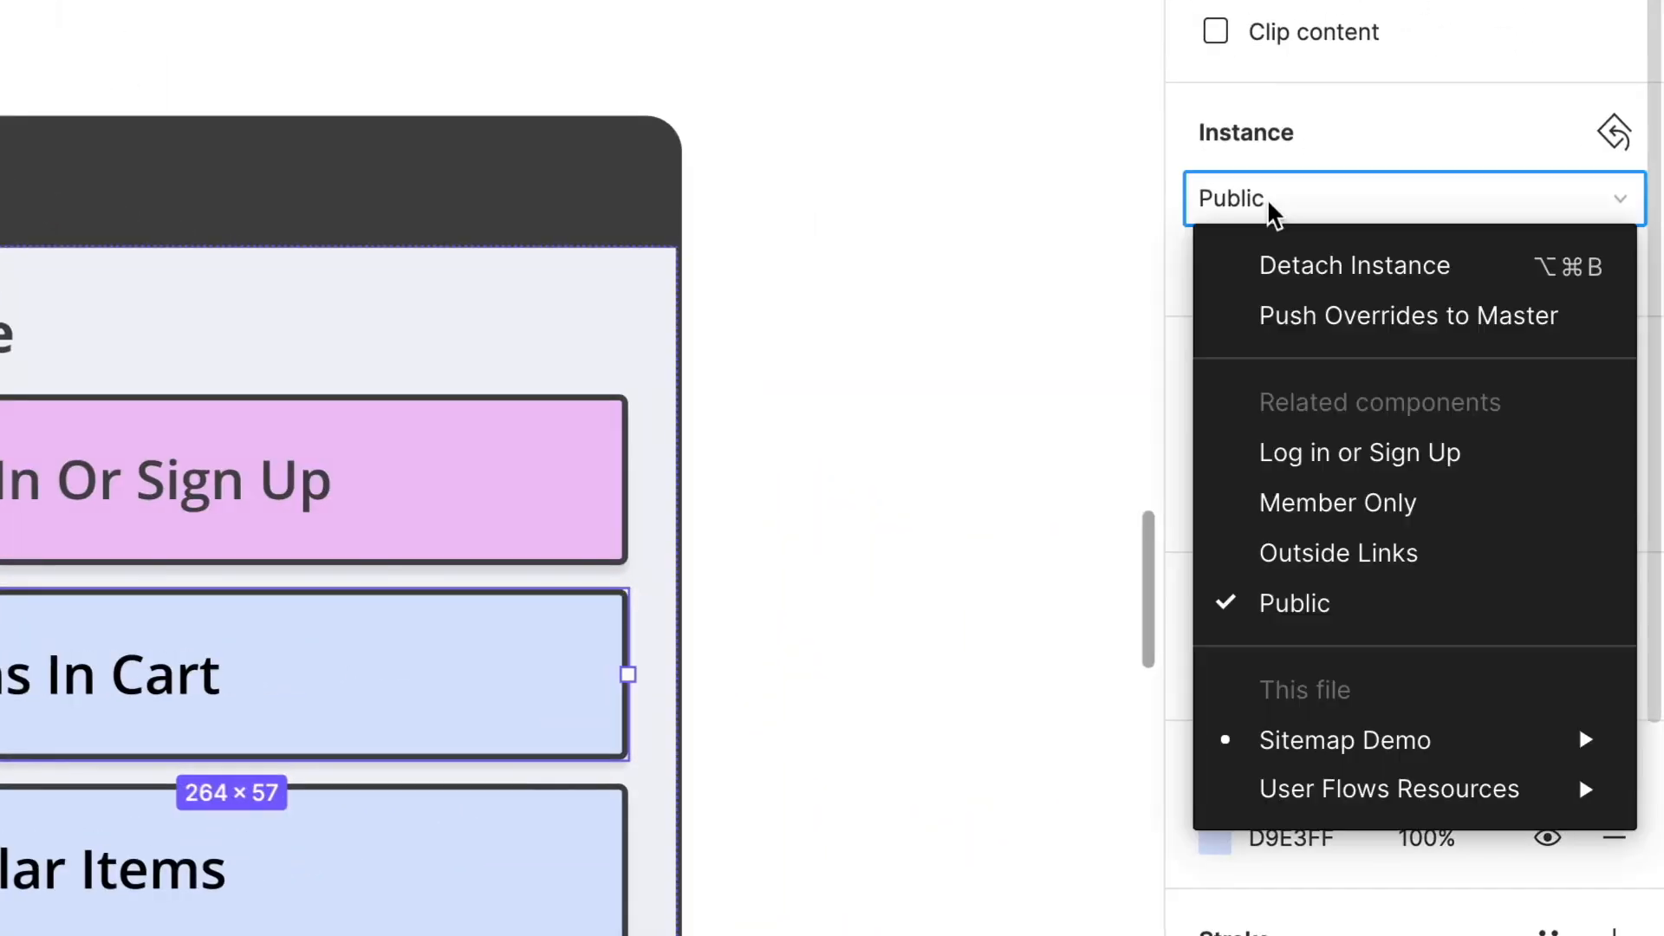
left_click(1479, 554)
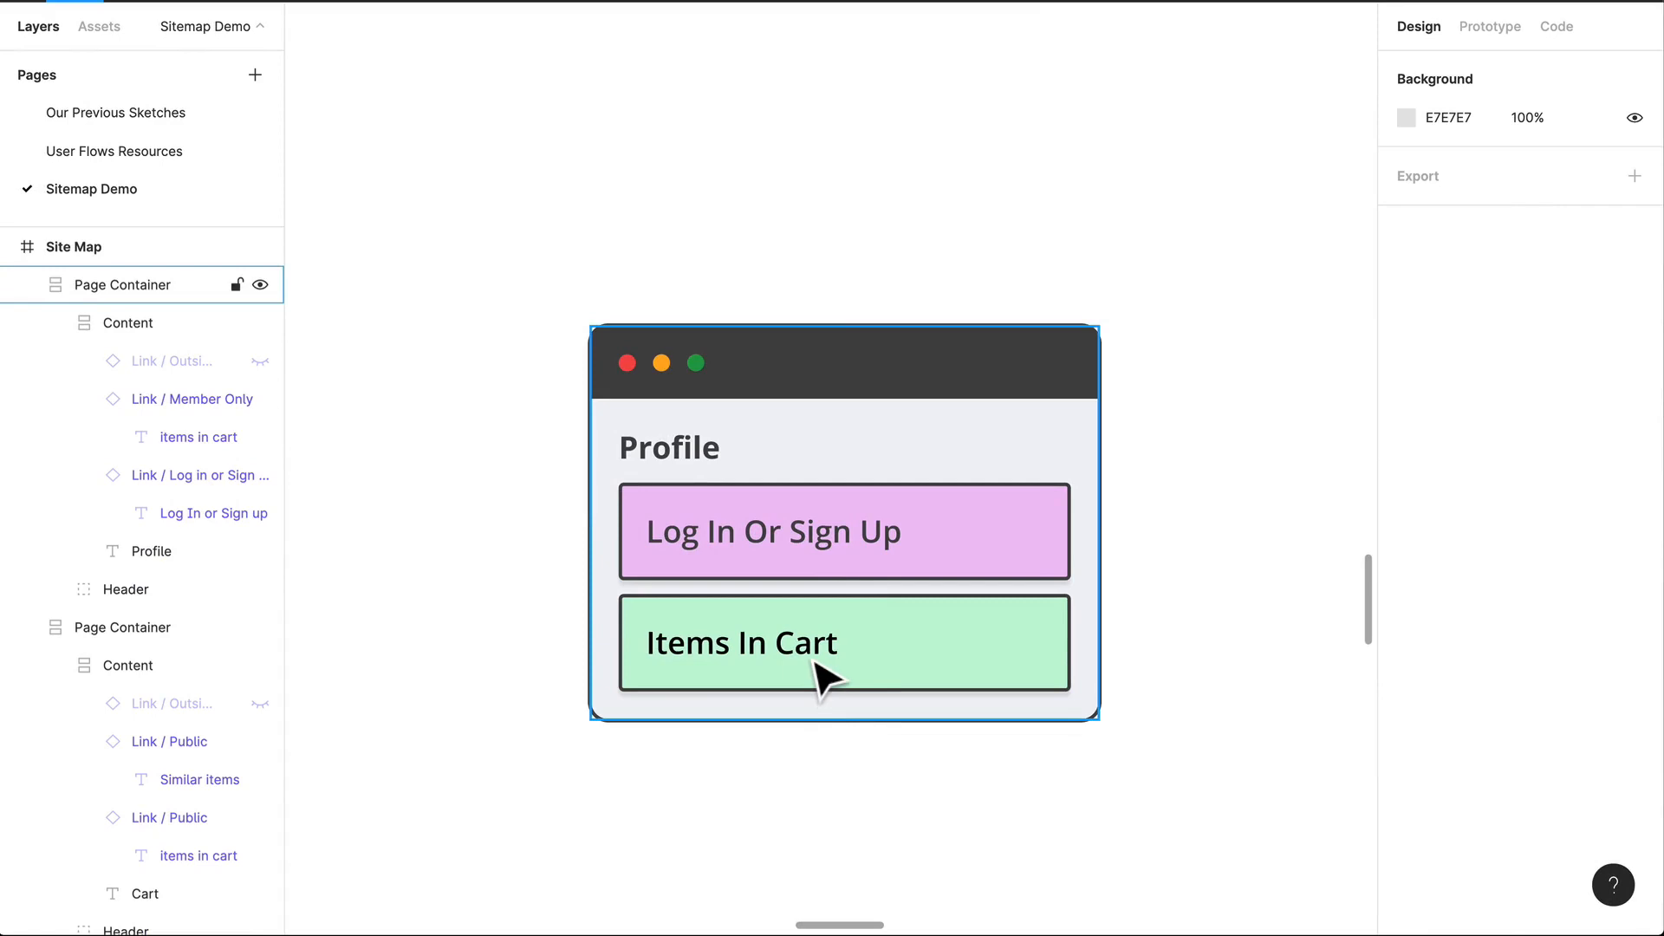
Step: Set the text of the Profile container's Member Only link to Account Settings
double_click(821, 678)
double_click(821, 679)
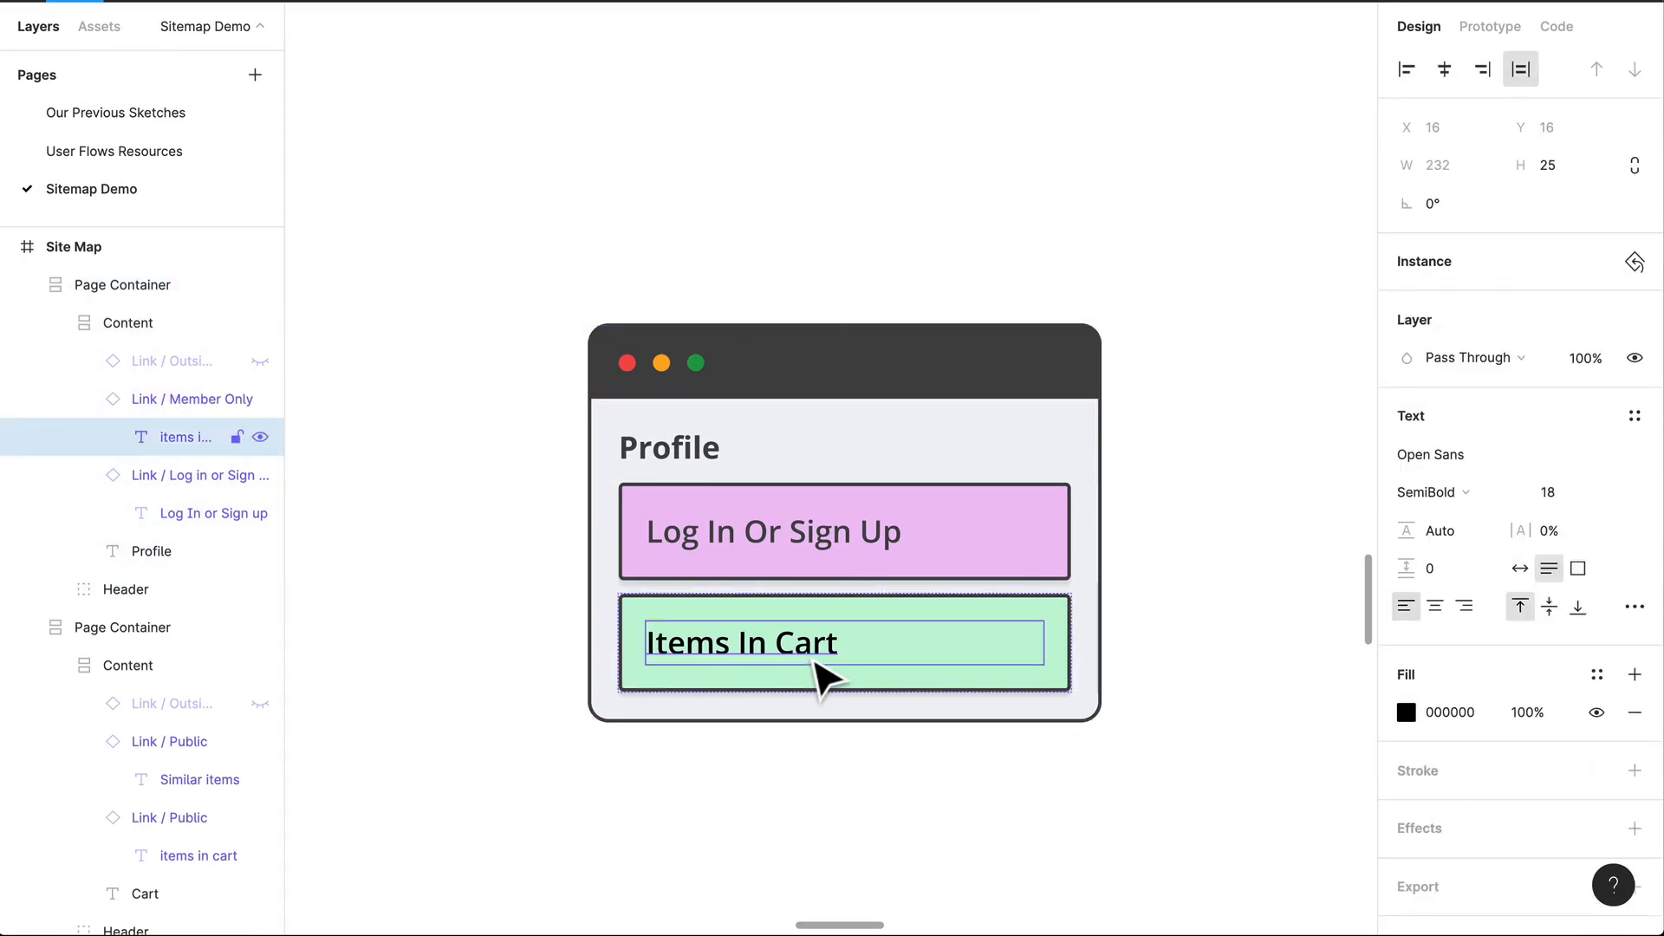
double_click(804, 648)
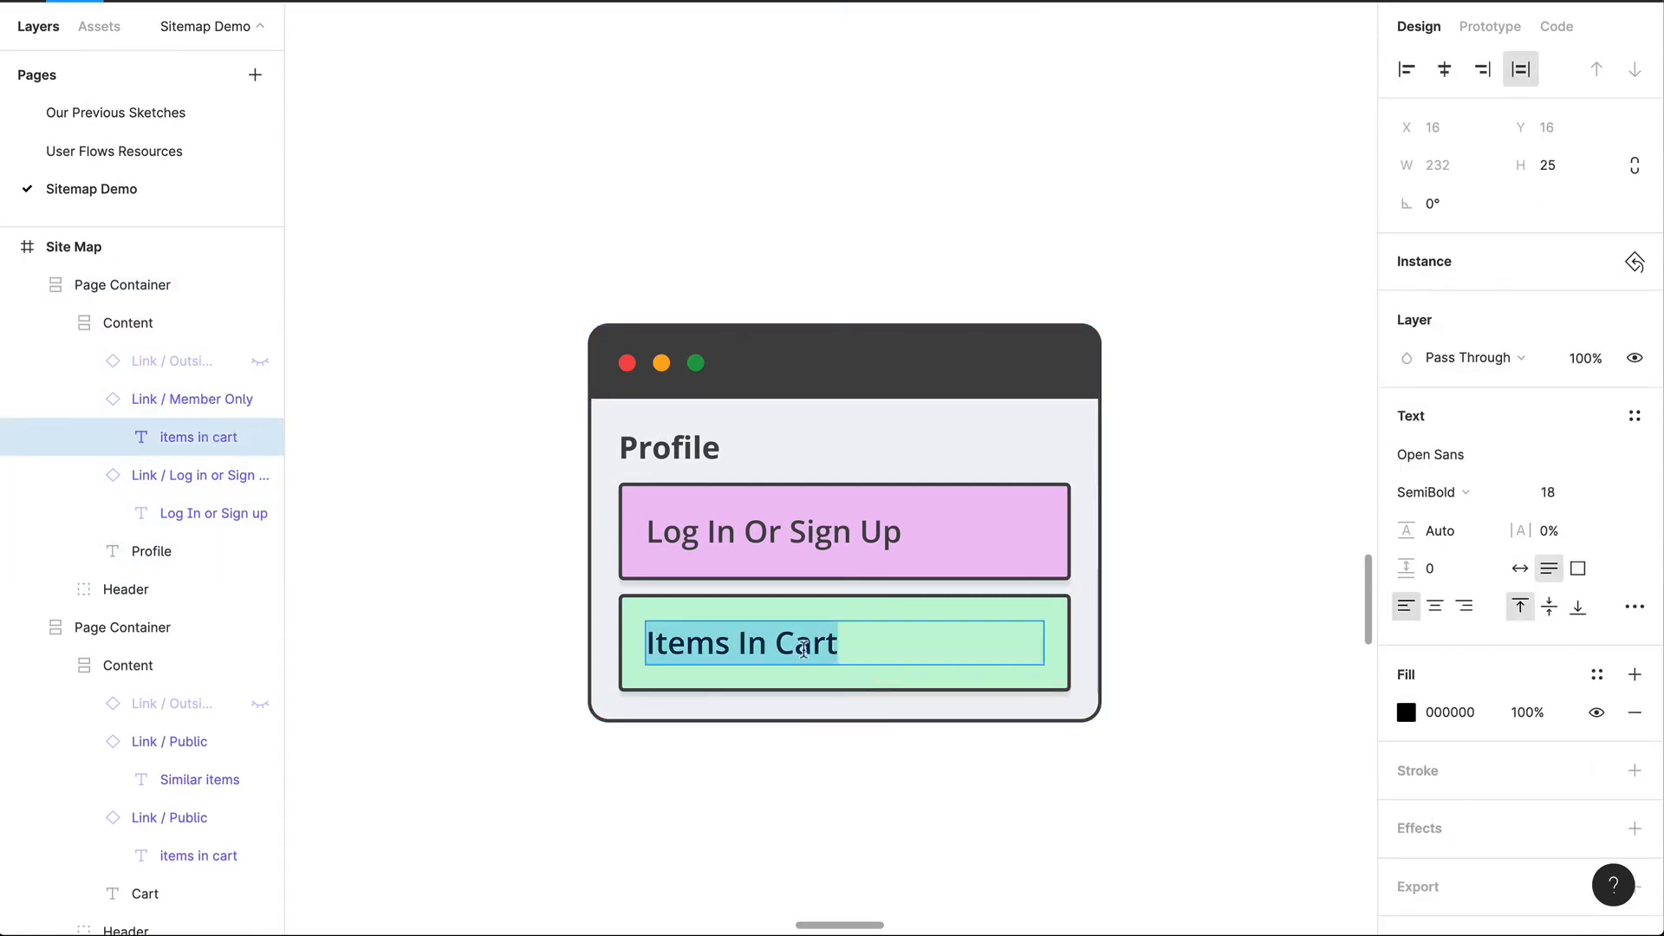
type("My Profile")
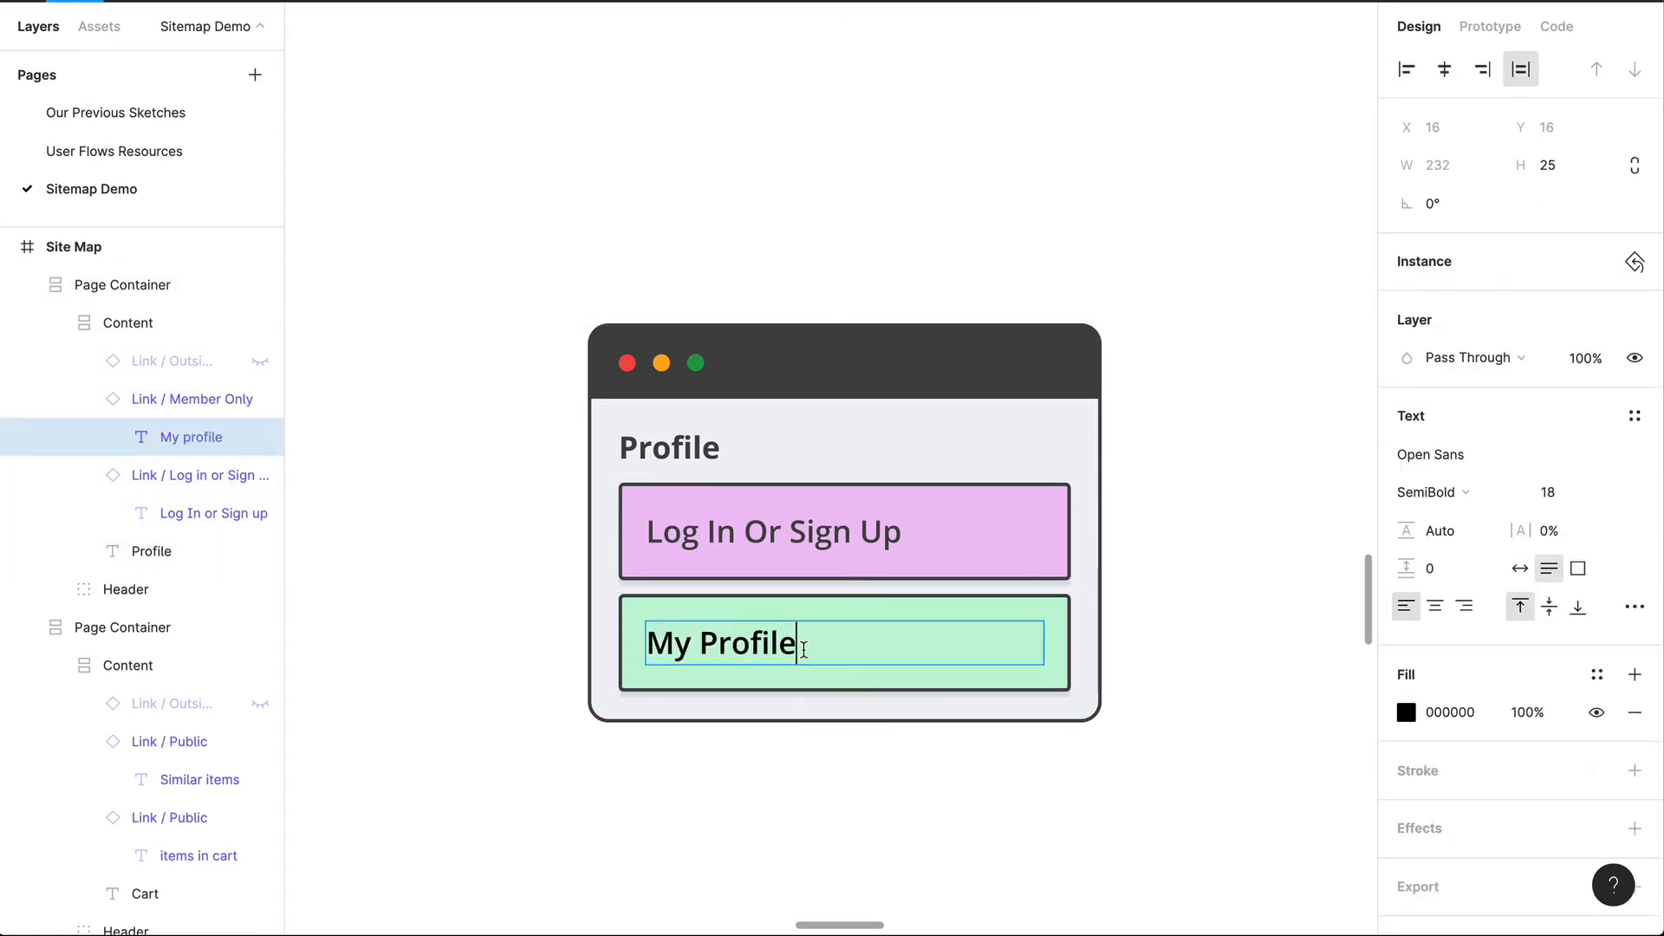
triple_click(787, 649)
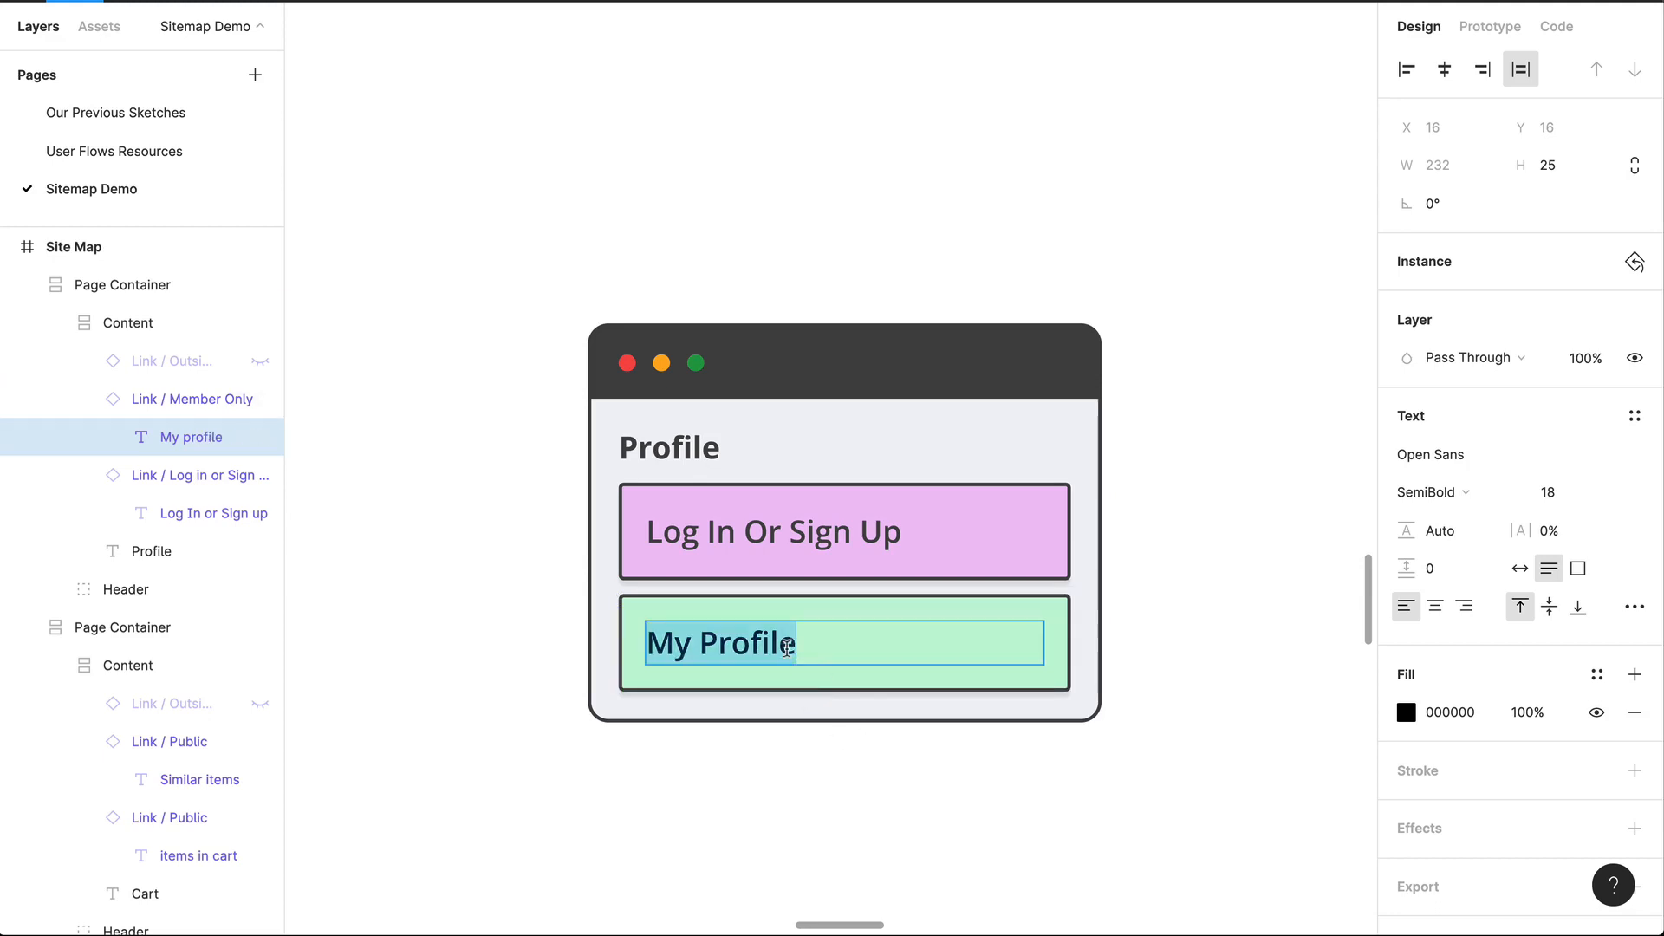
type("Account Settings")
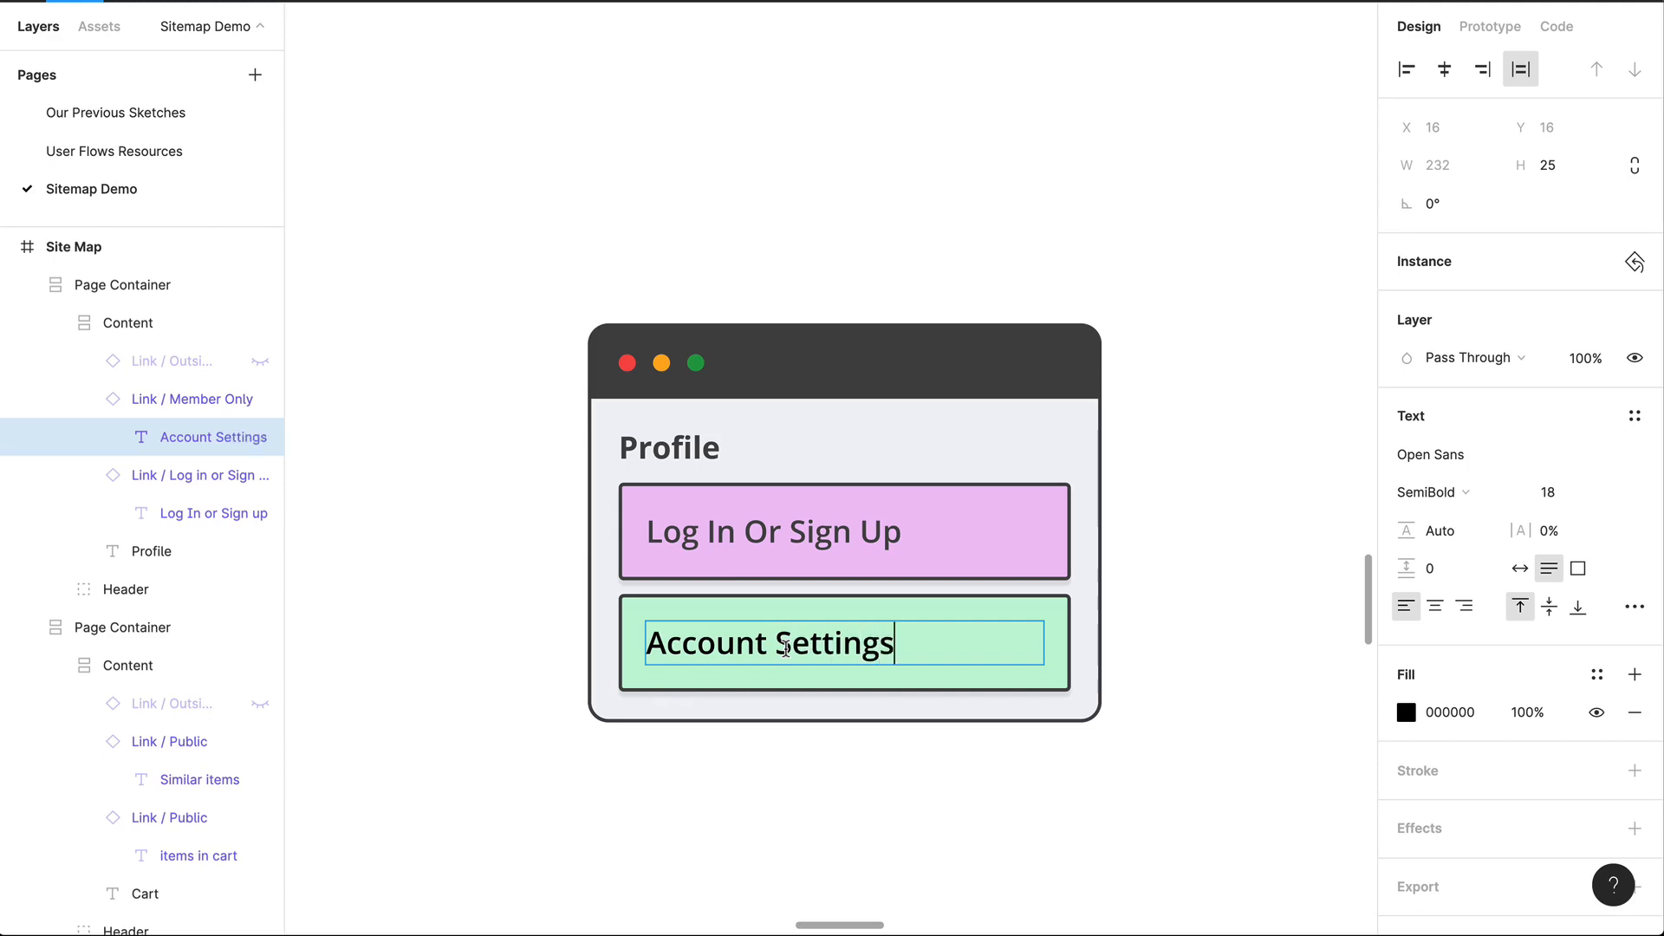
left_click(958, 825)
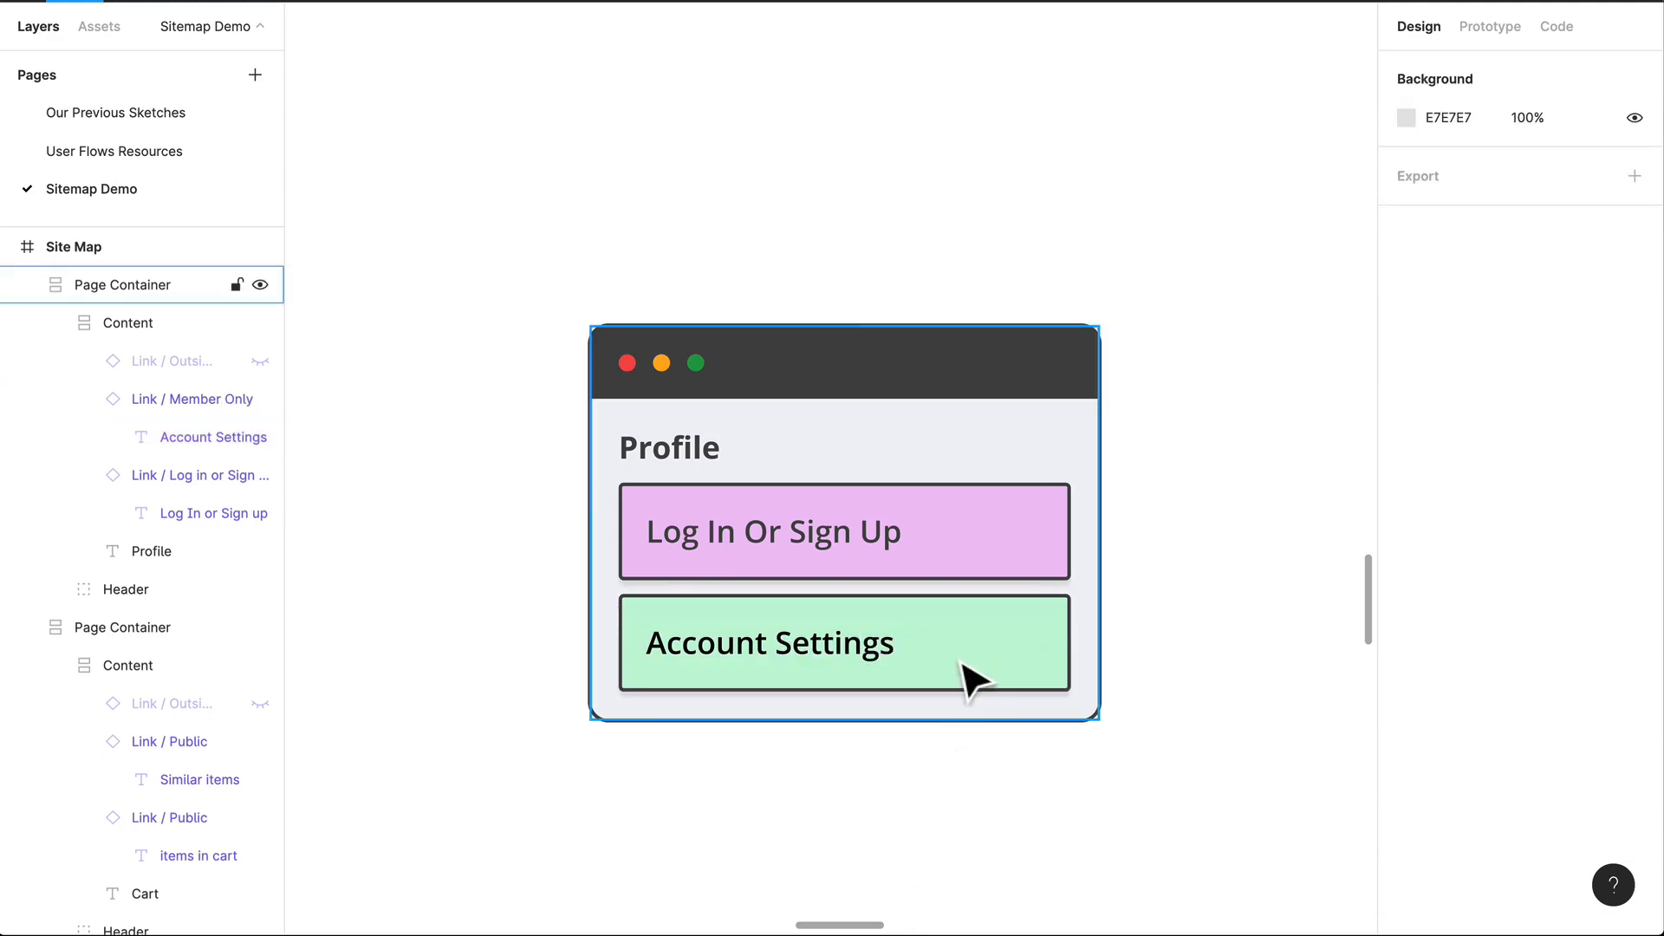
Step: Add three copies of the Account Settings link below the original in the Profile container
left_click(971, 676)
left_click(970, 676)
key("super+c")
key("super+v")
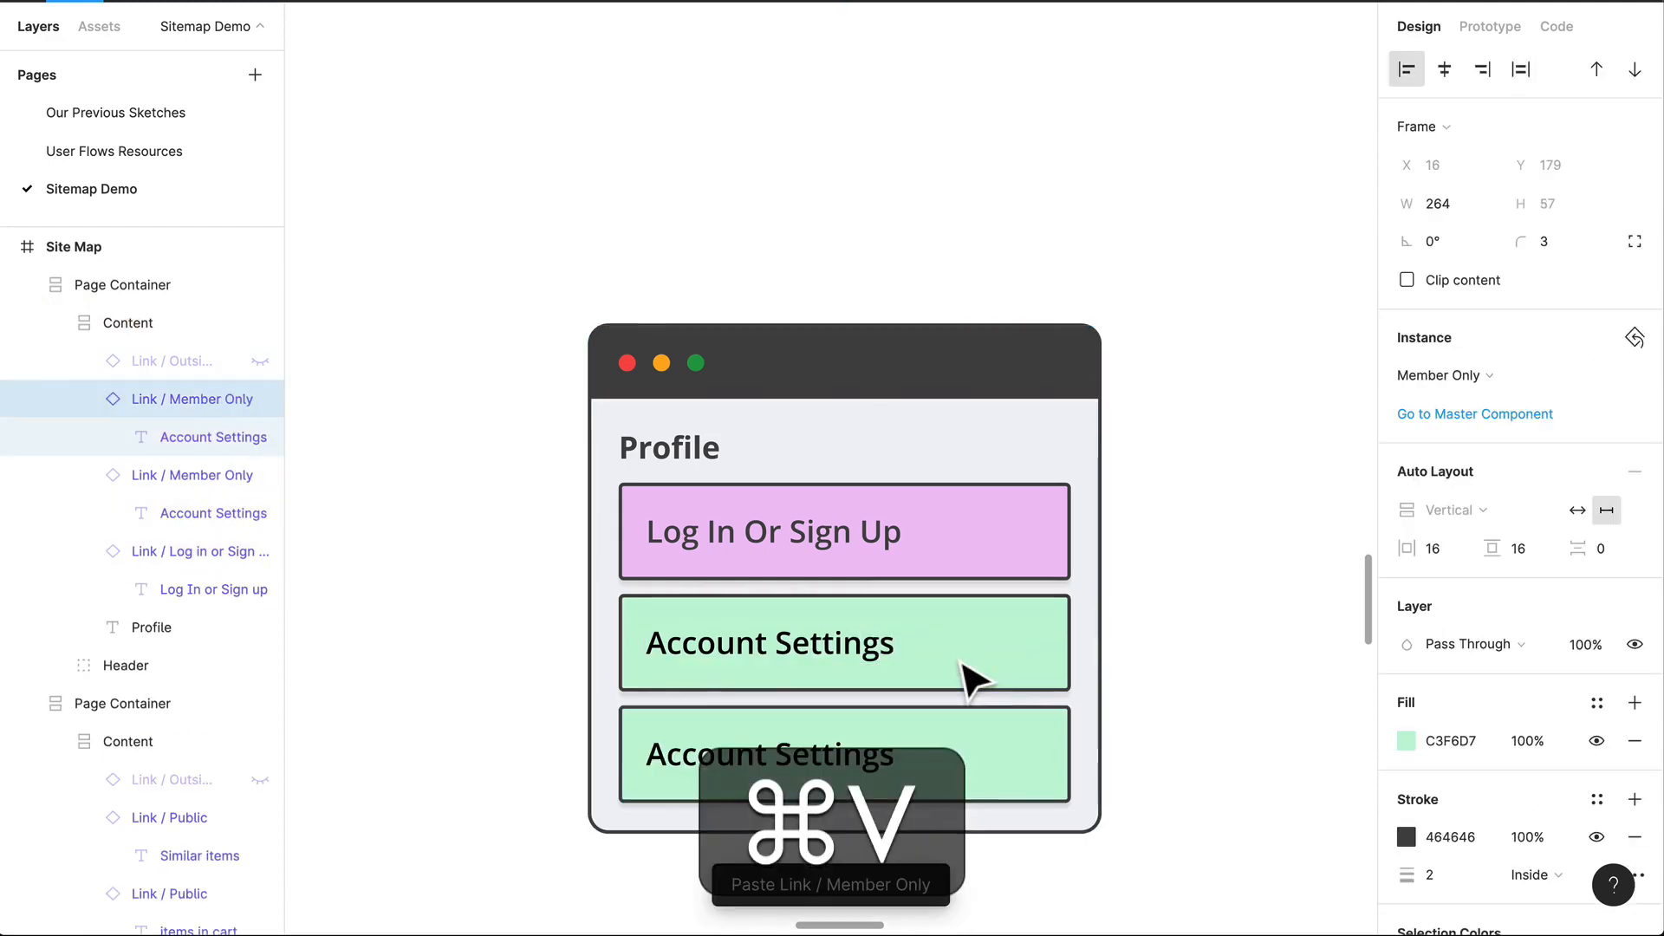
key("super+v")
scroll(965, 676, "down", 5)
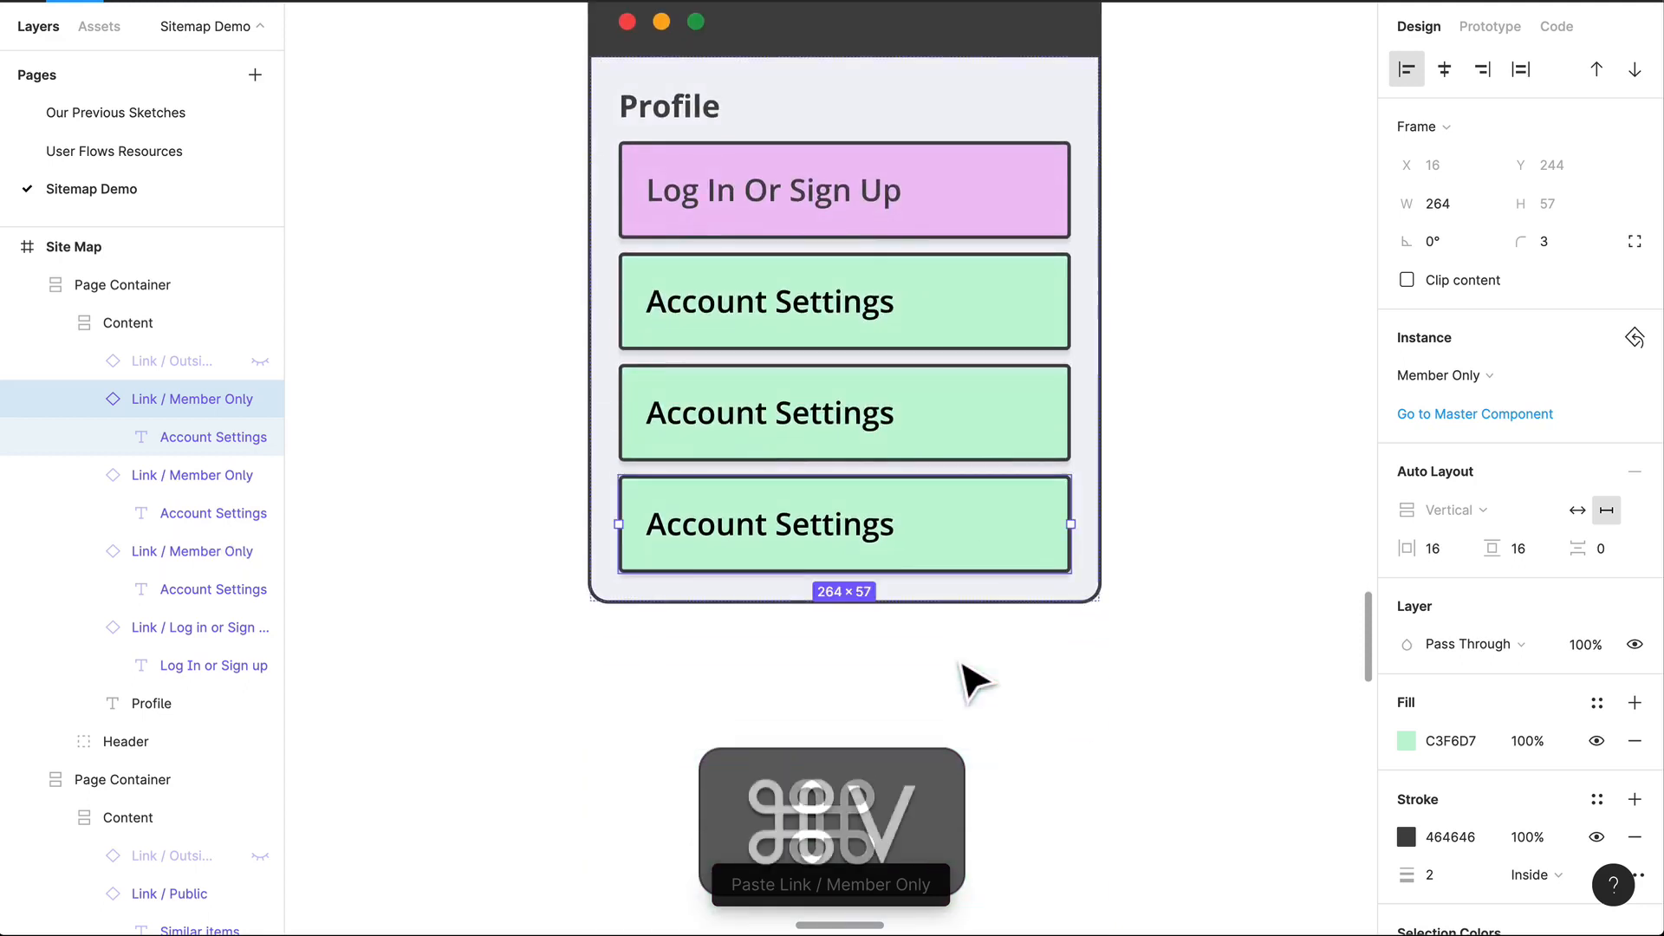
key("super+v")
Step: Set the text of the Profile container's second and third Member Only links to My Interests and Customer Service
left_click(815, 437)
double_click(798, 456)
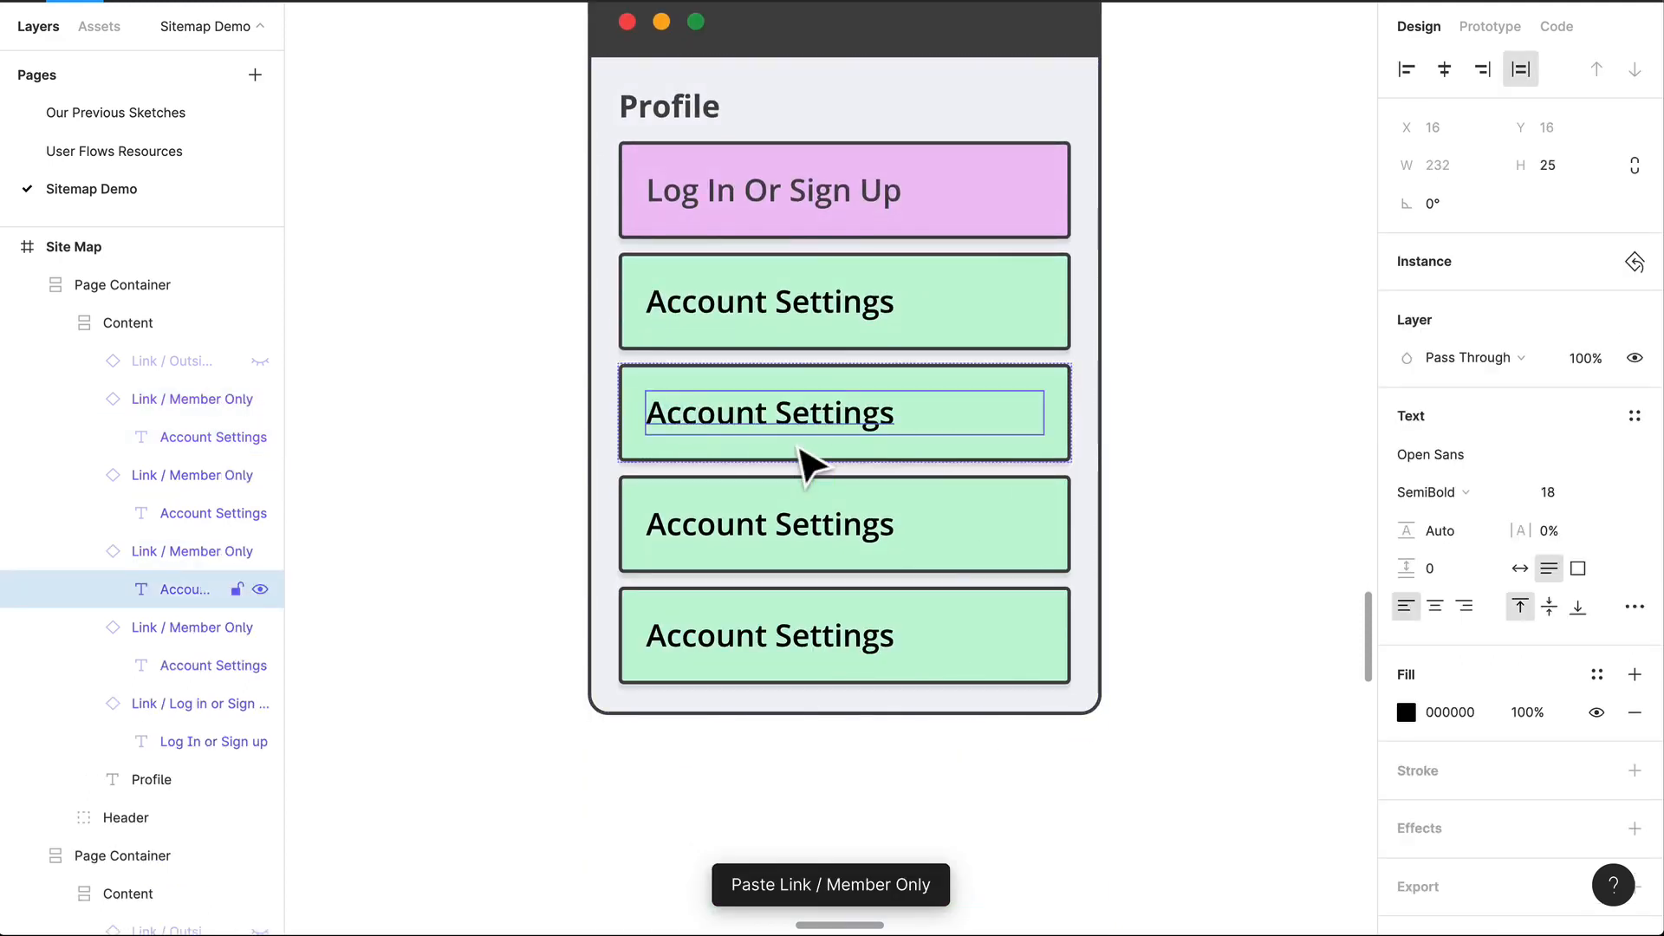
double_click(890, 425)
type("My Interests")
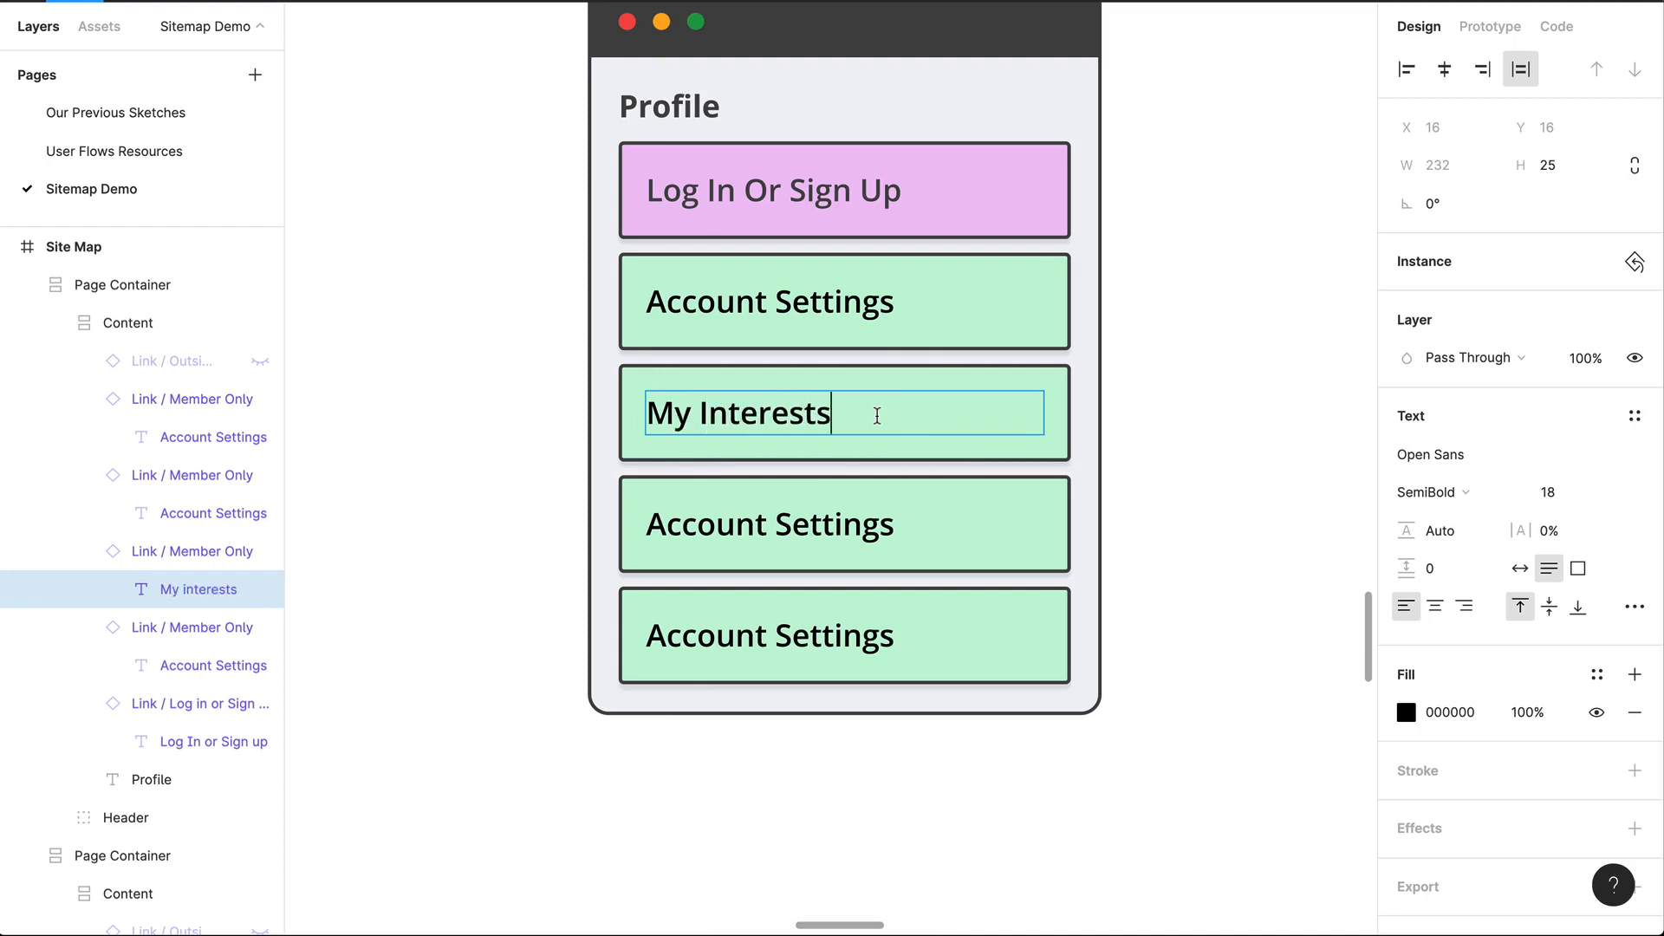
double_click(846, 524)
double_click(847, 522)
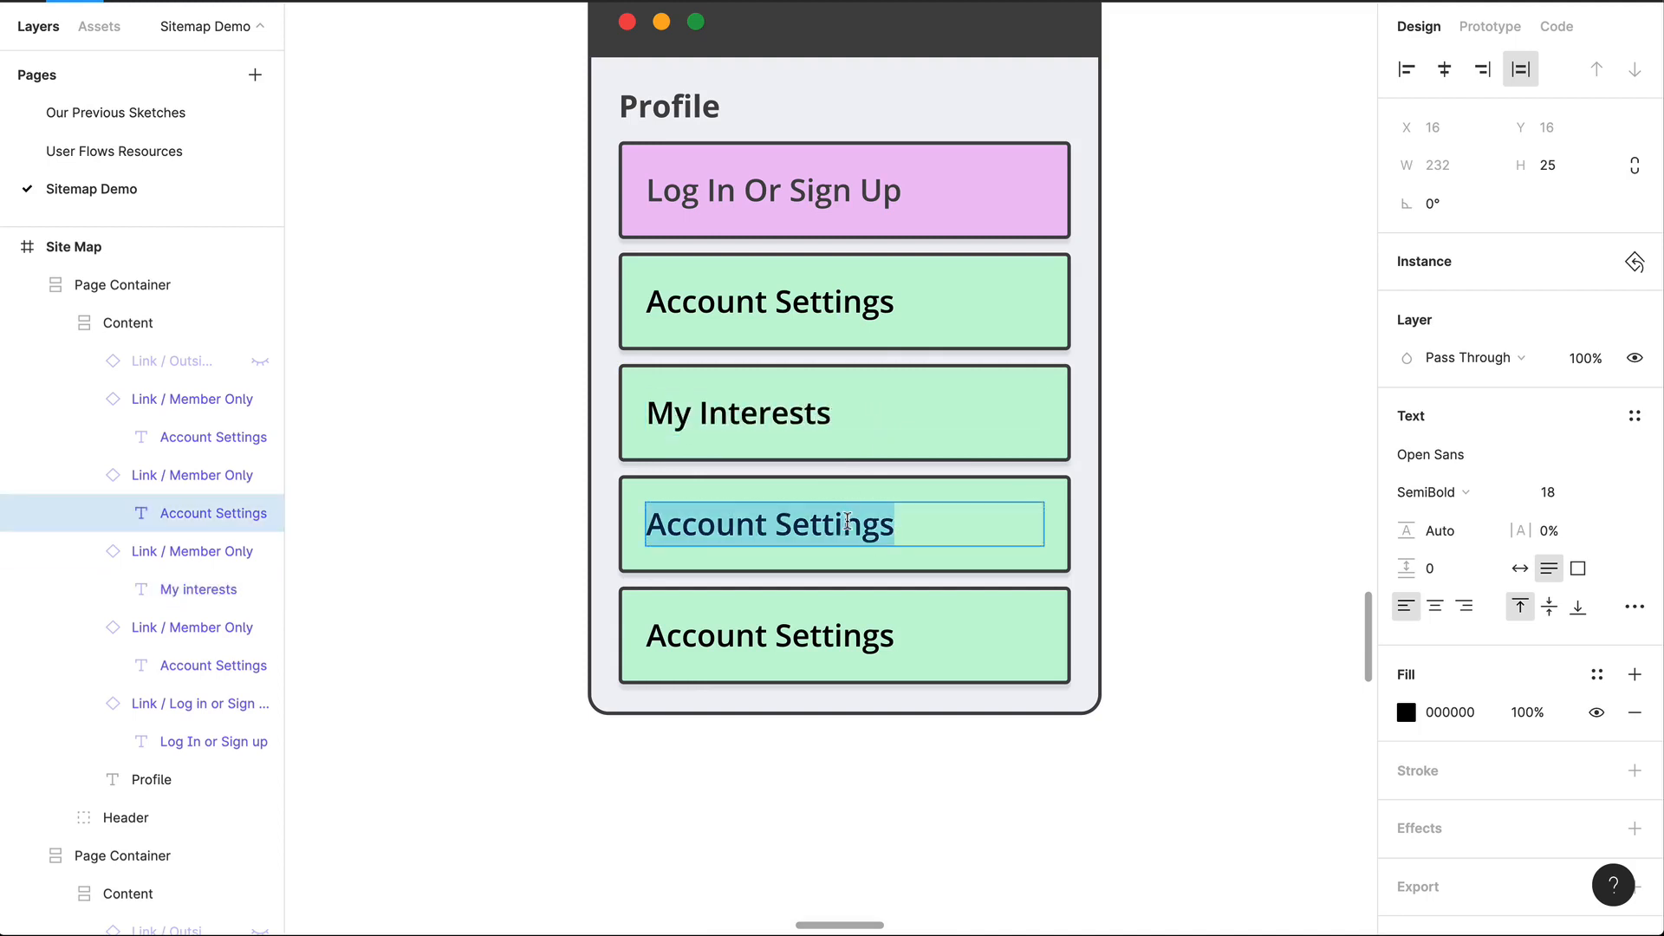
type("Customer Service")
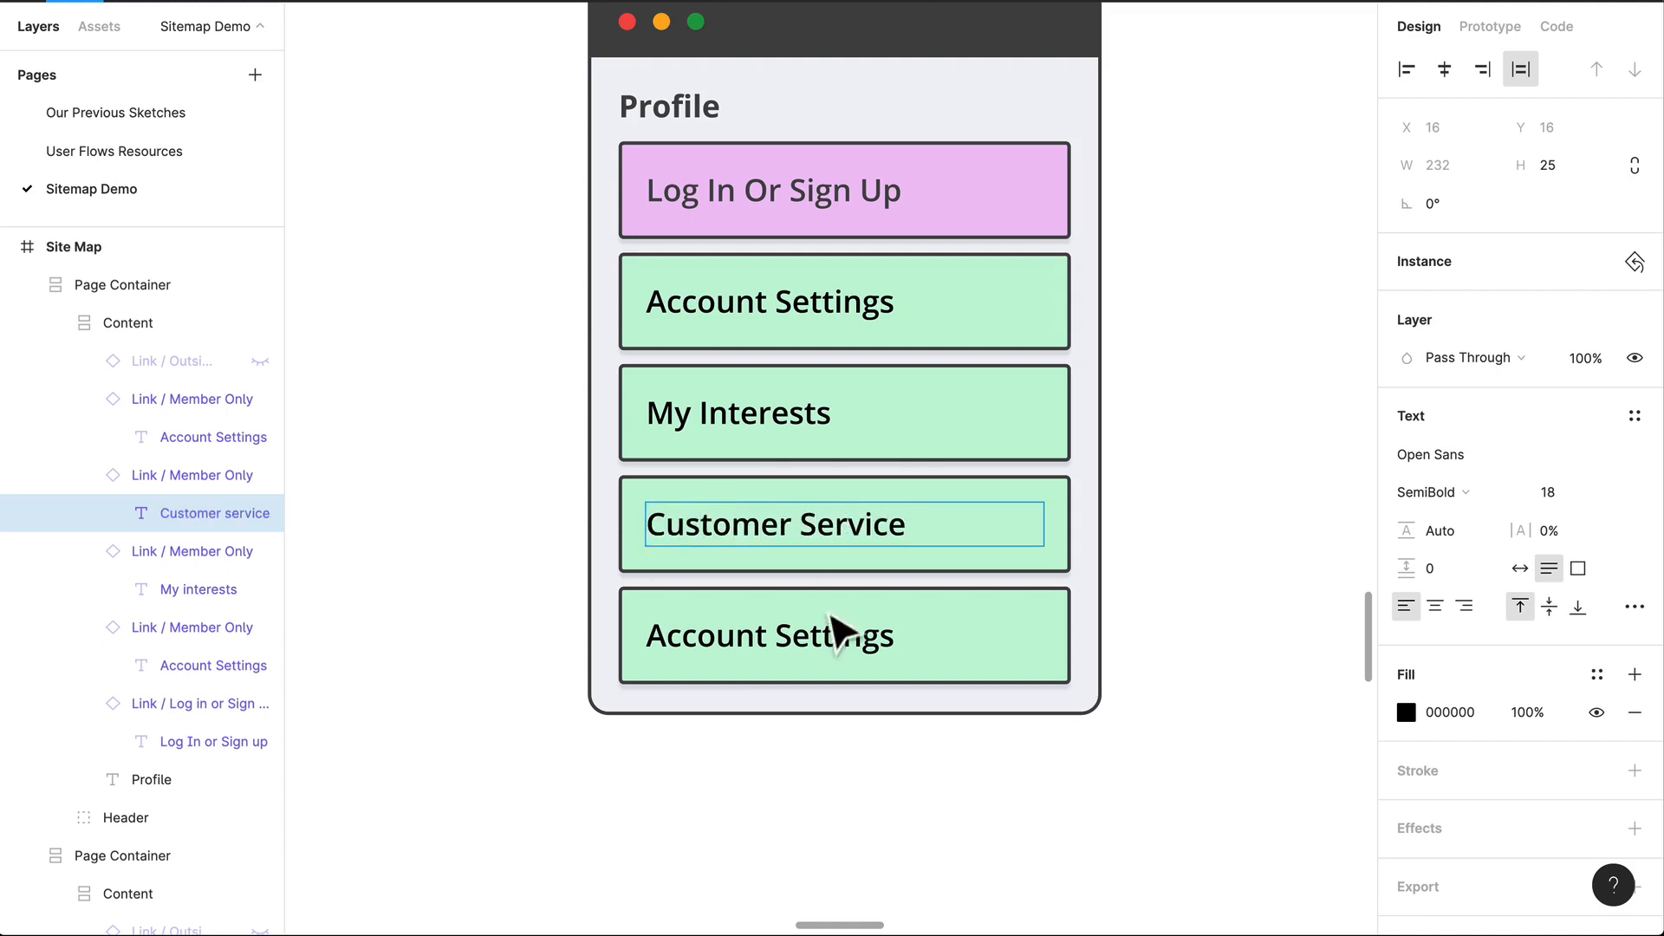
Step: Delete the surplus Account Settings link at the end of the Profile container's list
double_click(831, 617)
double_click(813, 633)
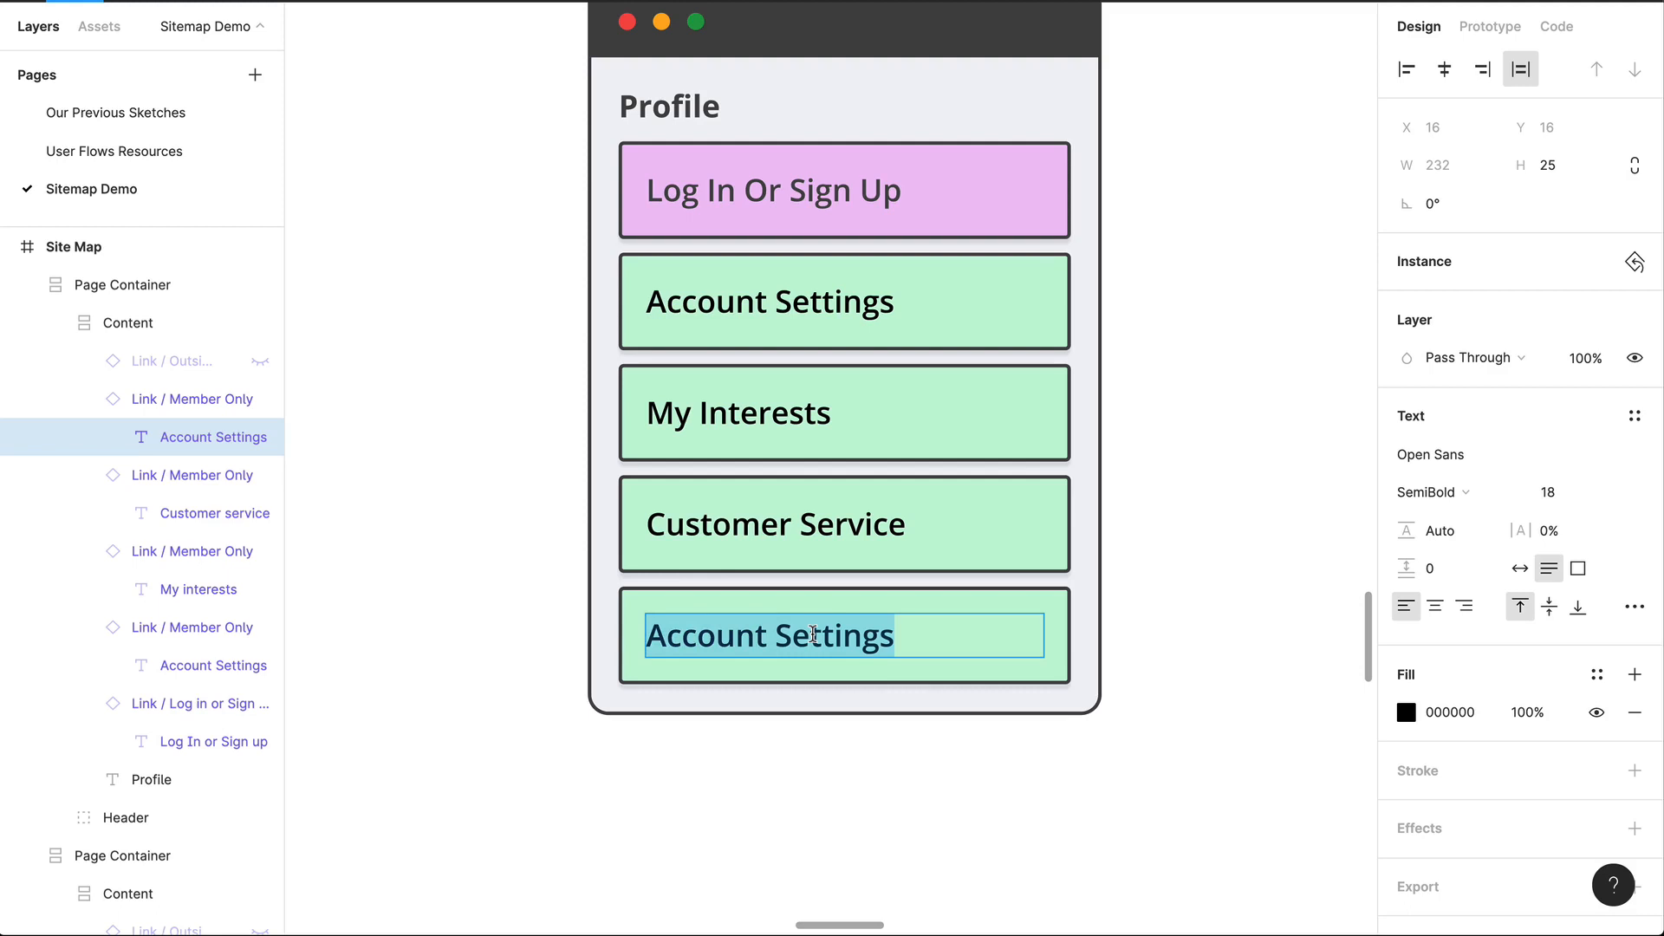
left_click(1028, 789)
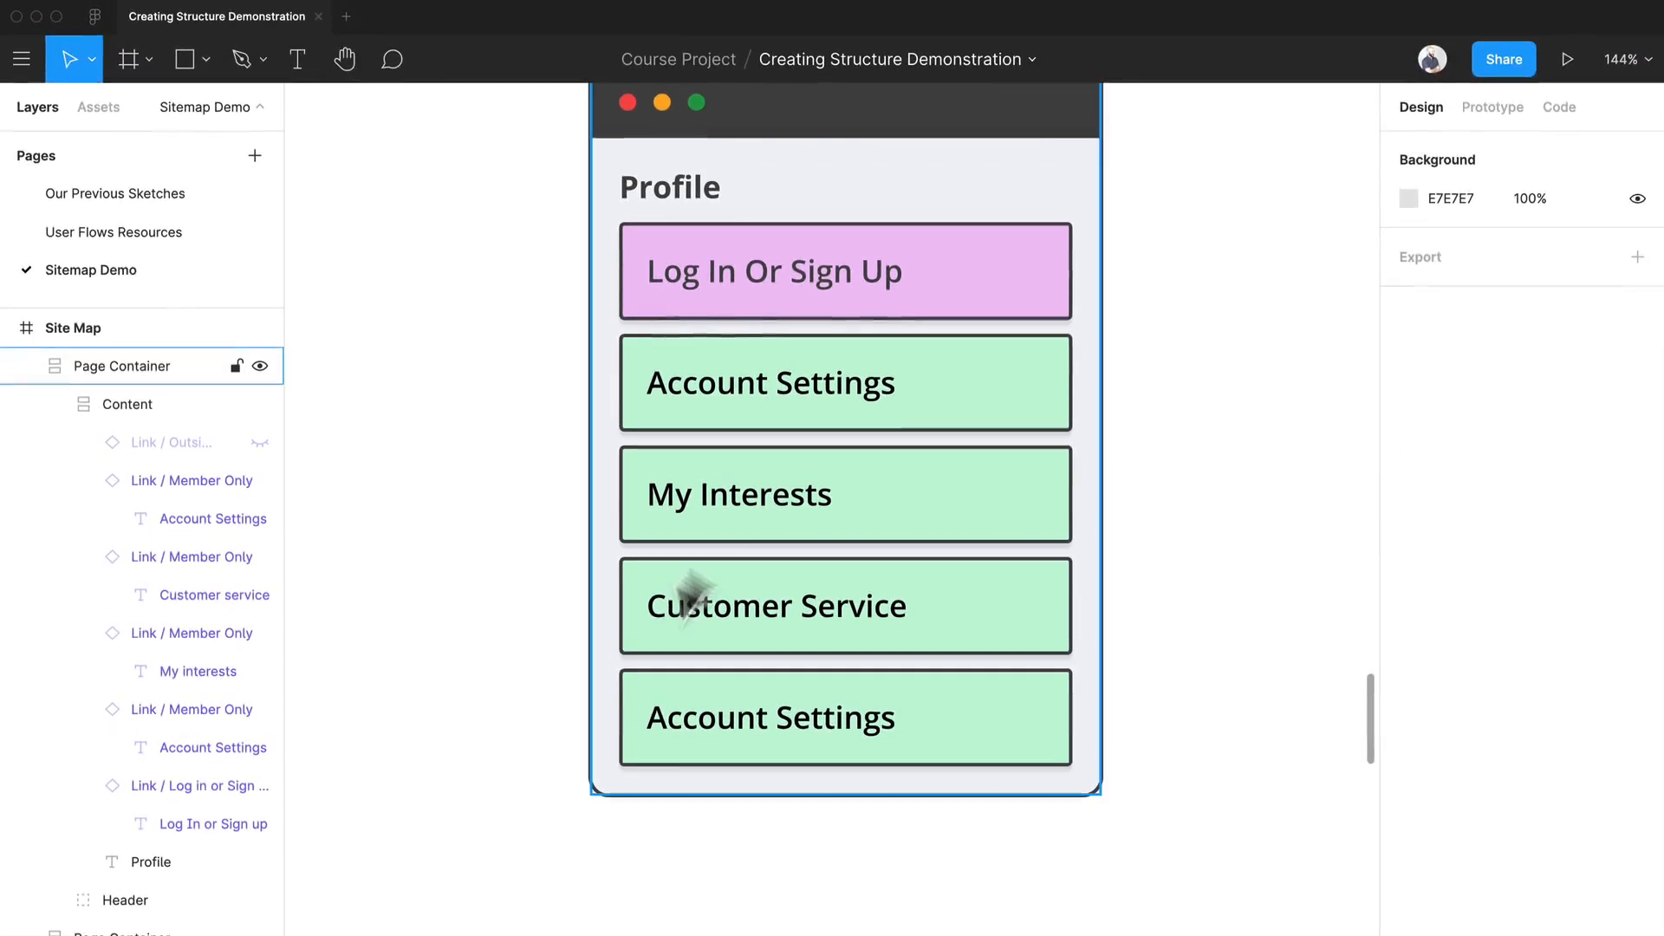
left_click(1022, 739)
key("Delete")
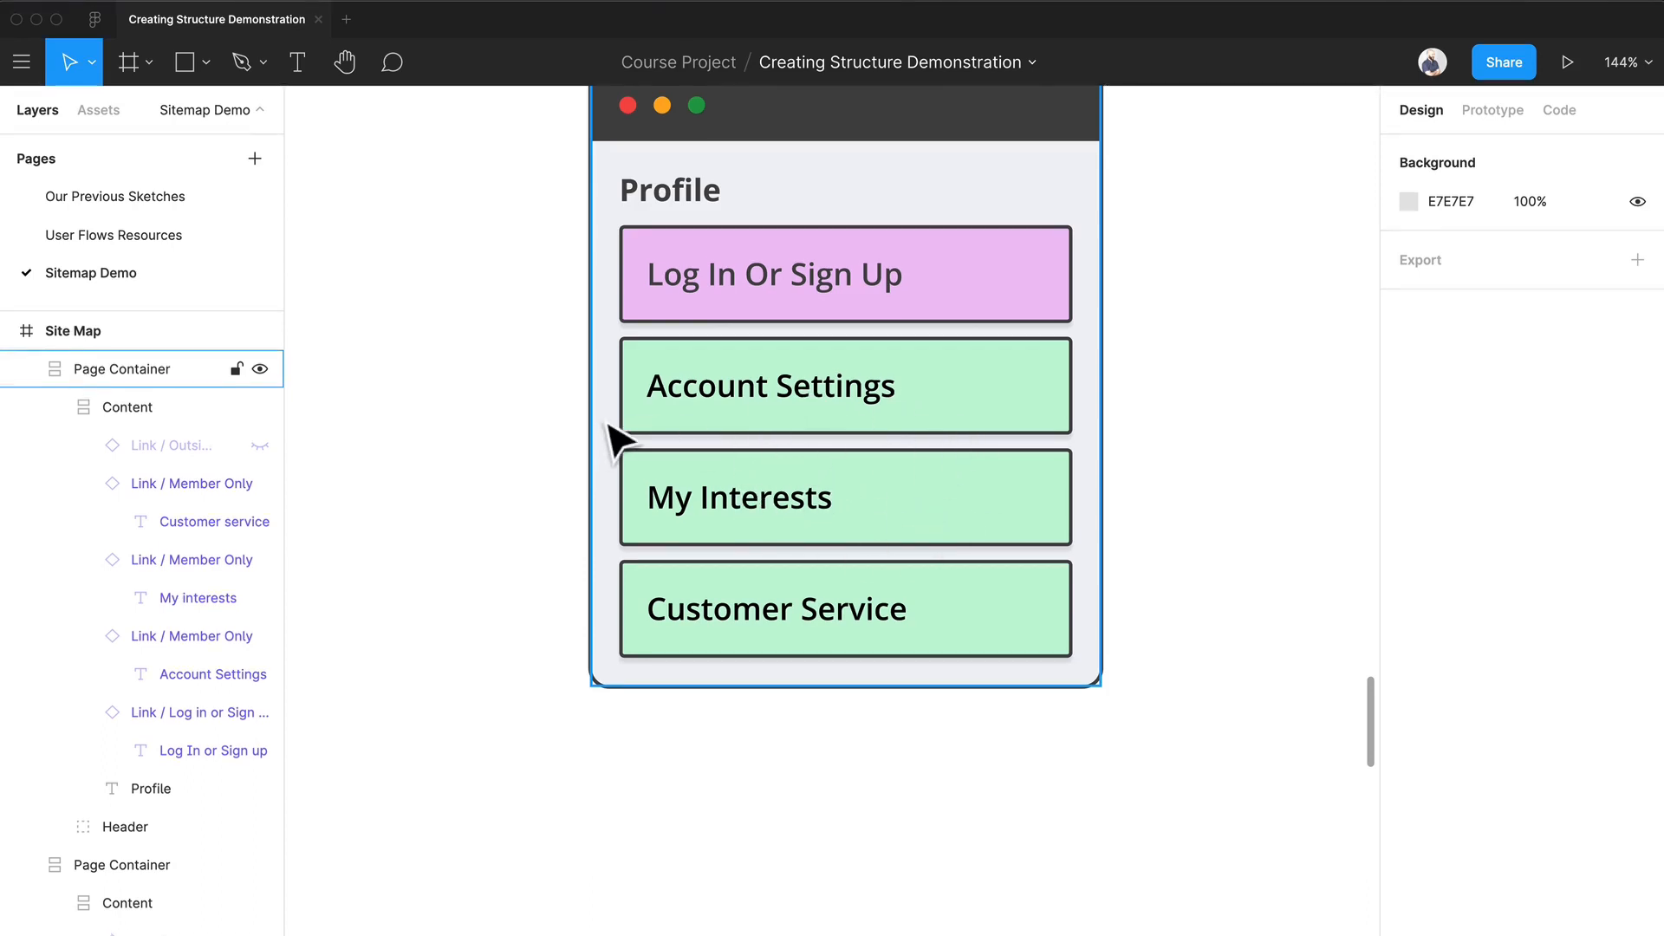
Step: Duplicate the Customer Service link below itself in the Profile container and set the copy's text to Orders
scroll(605, 424, "right", 1)
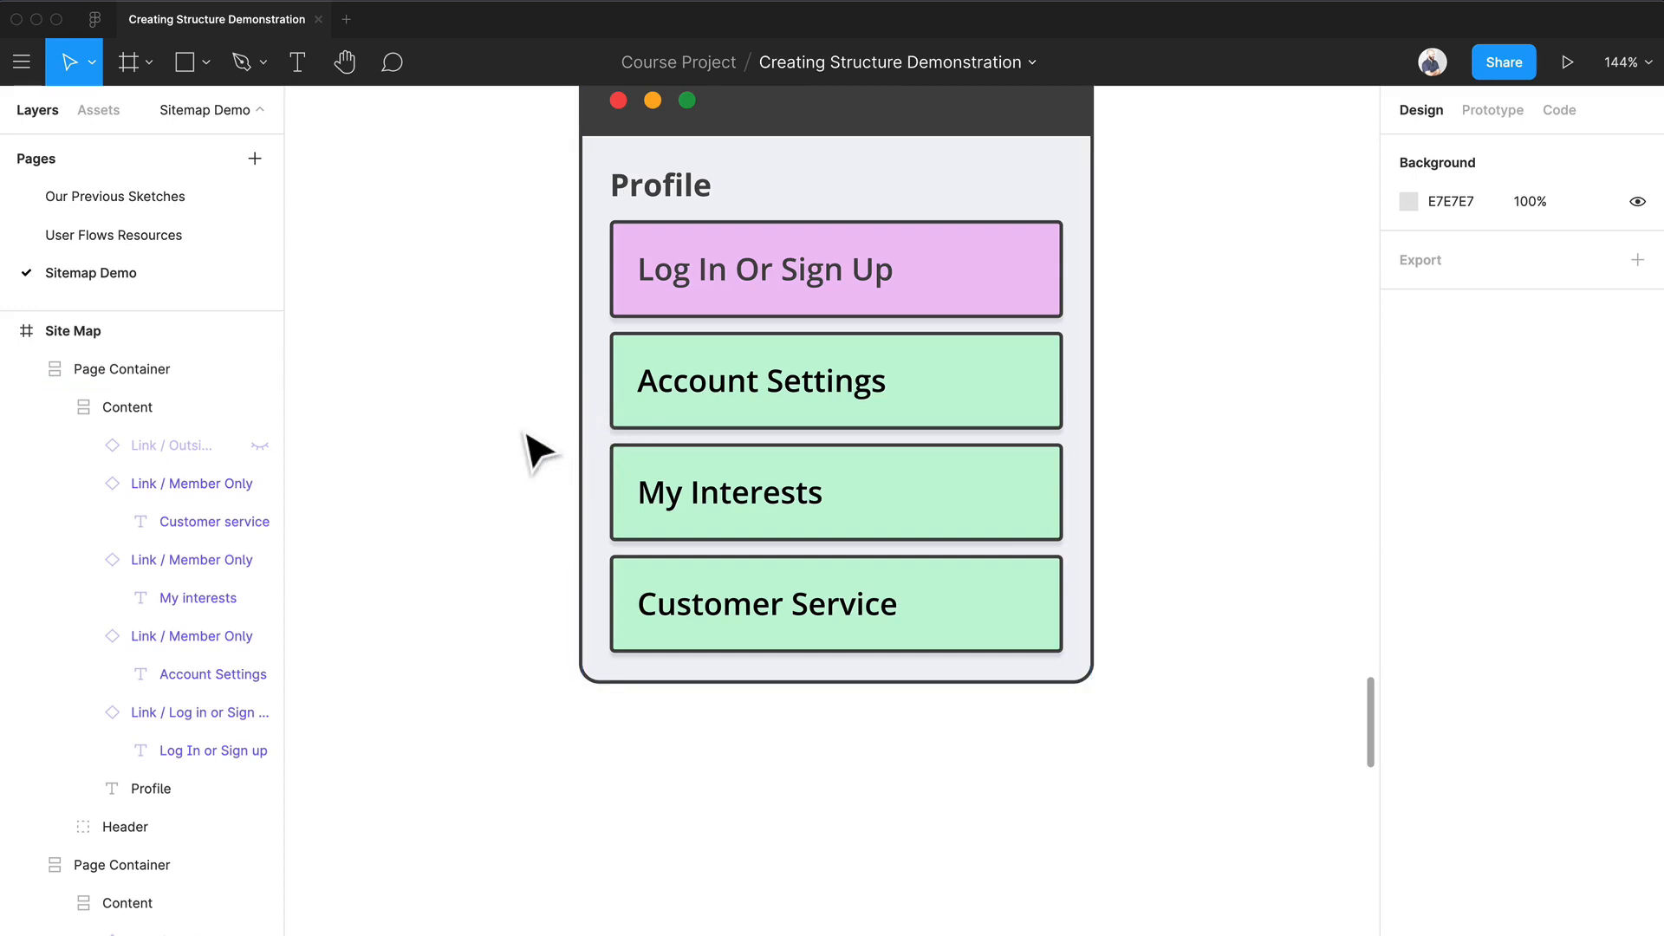
left_click(966, 643, "super")
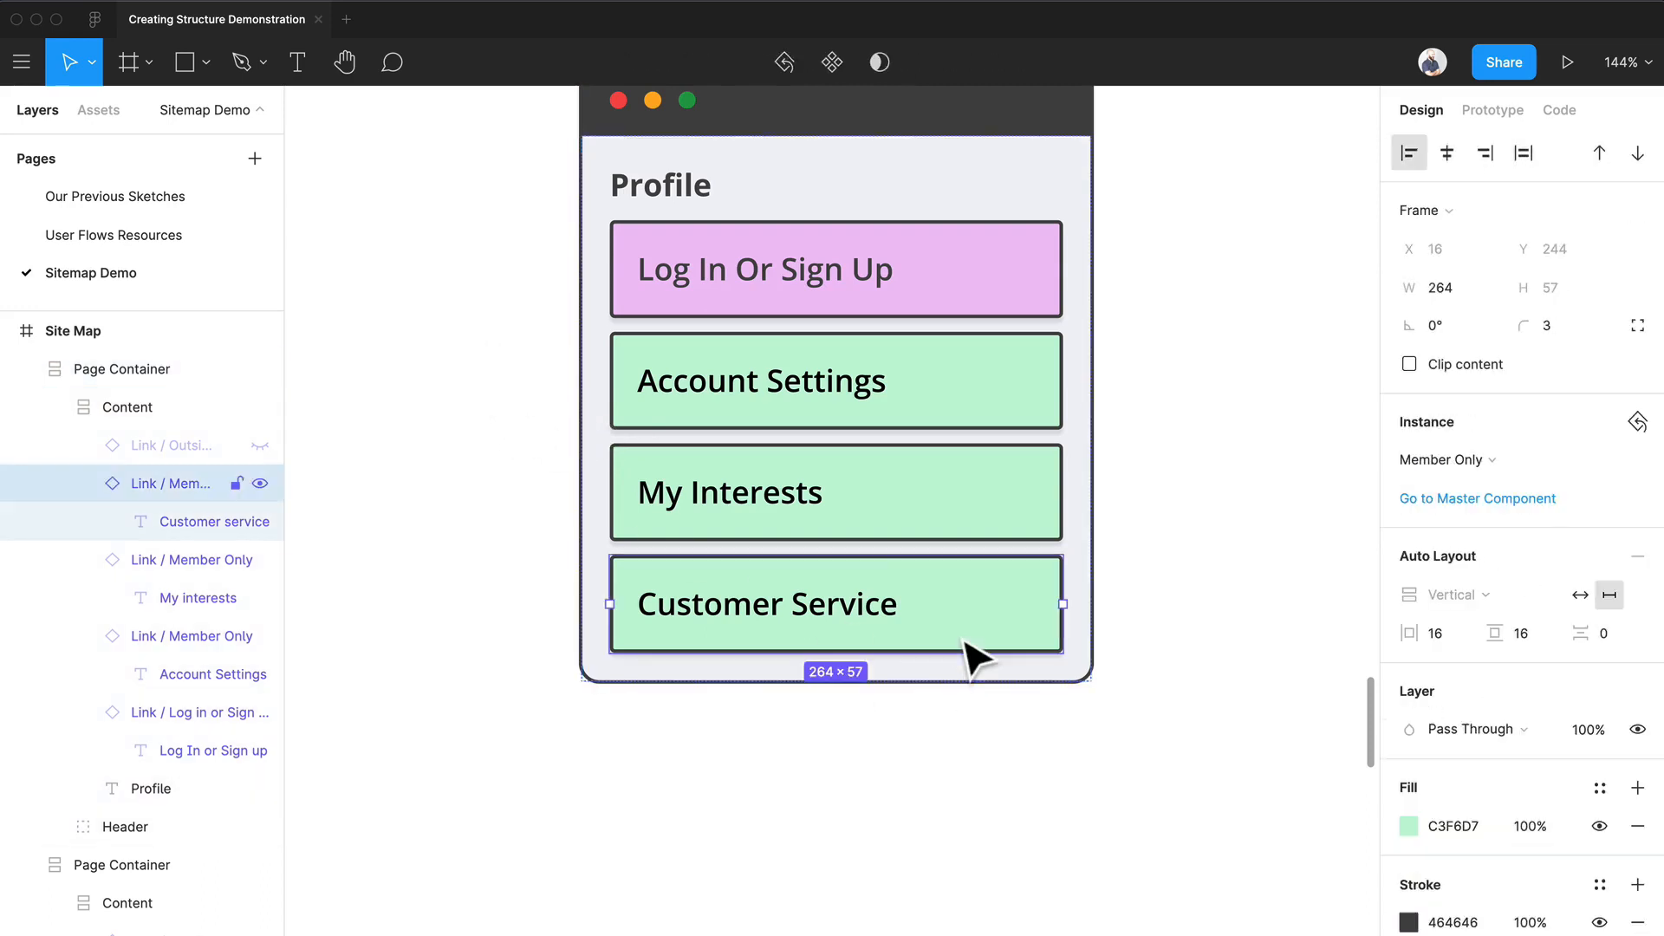
left_click_drag(992, 613, 992, 671)
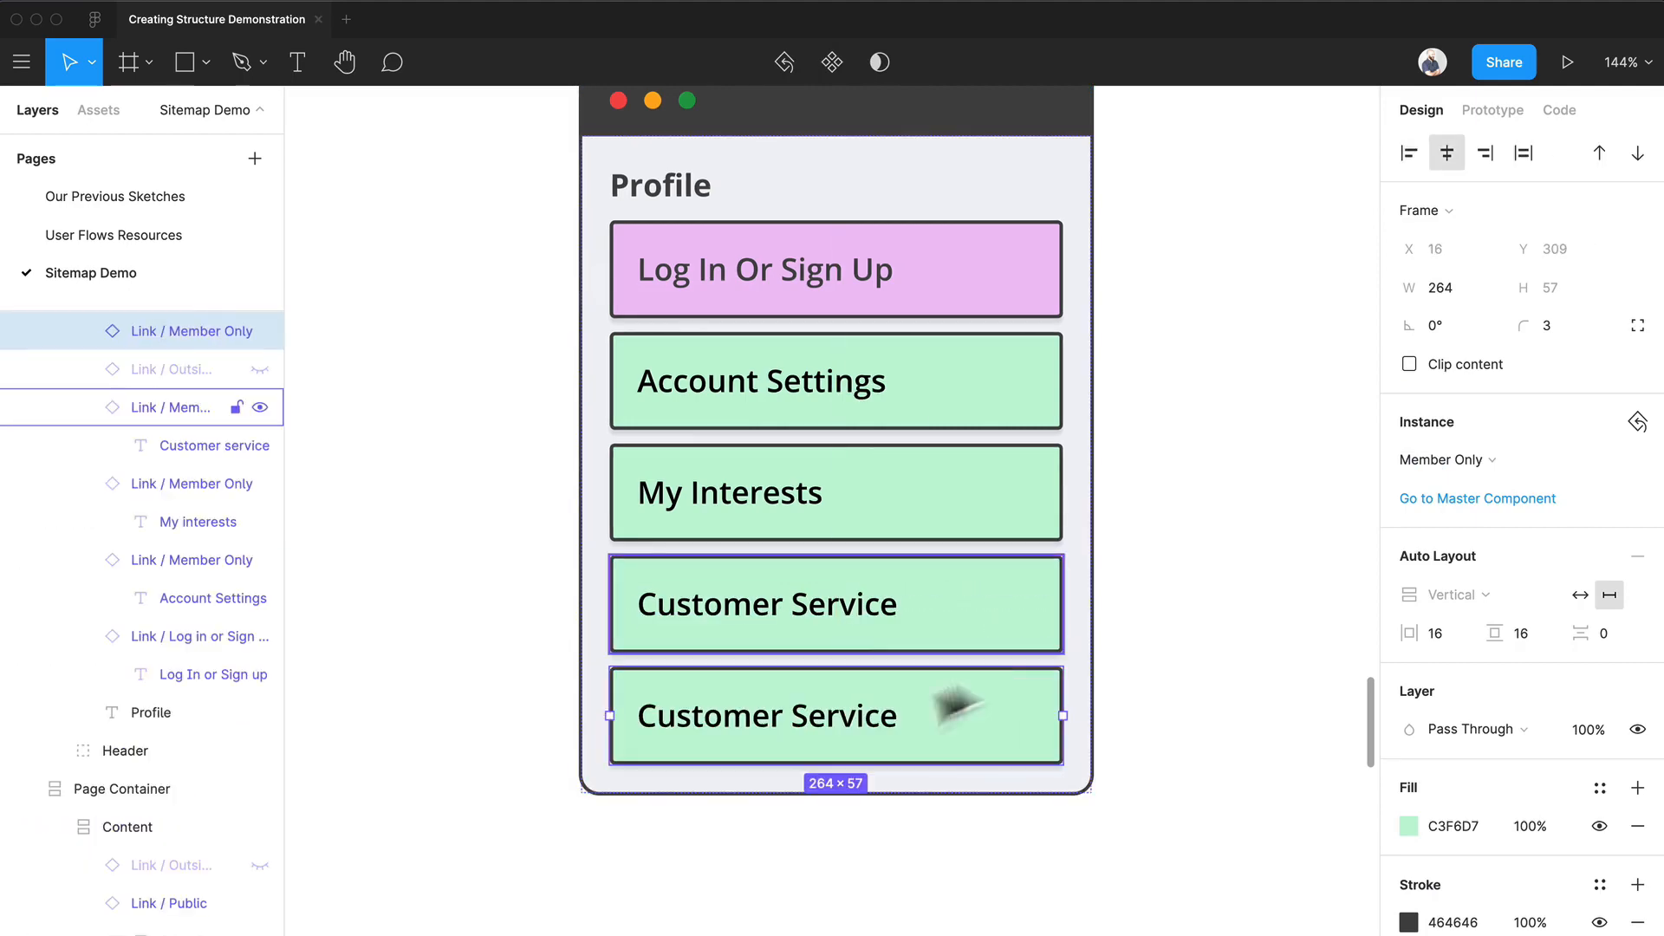
double_click(821, 718)
type("Orders")
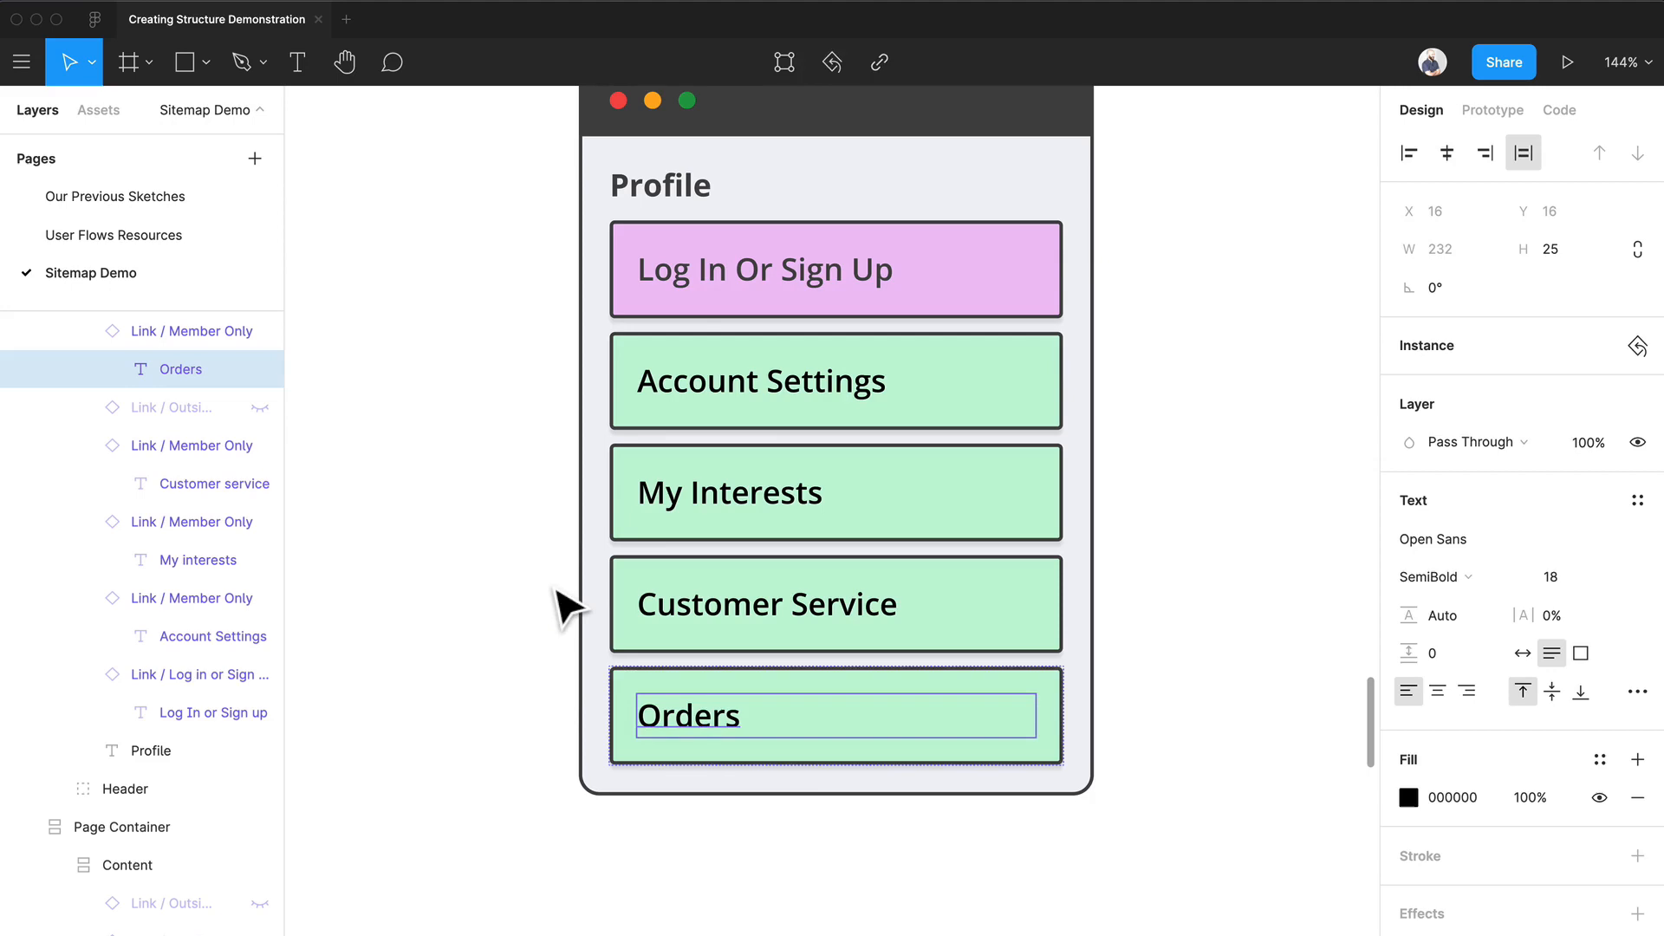
left_click(568, 607)
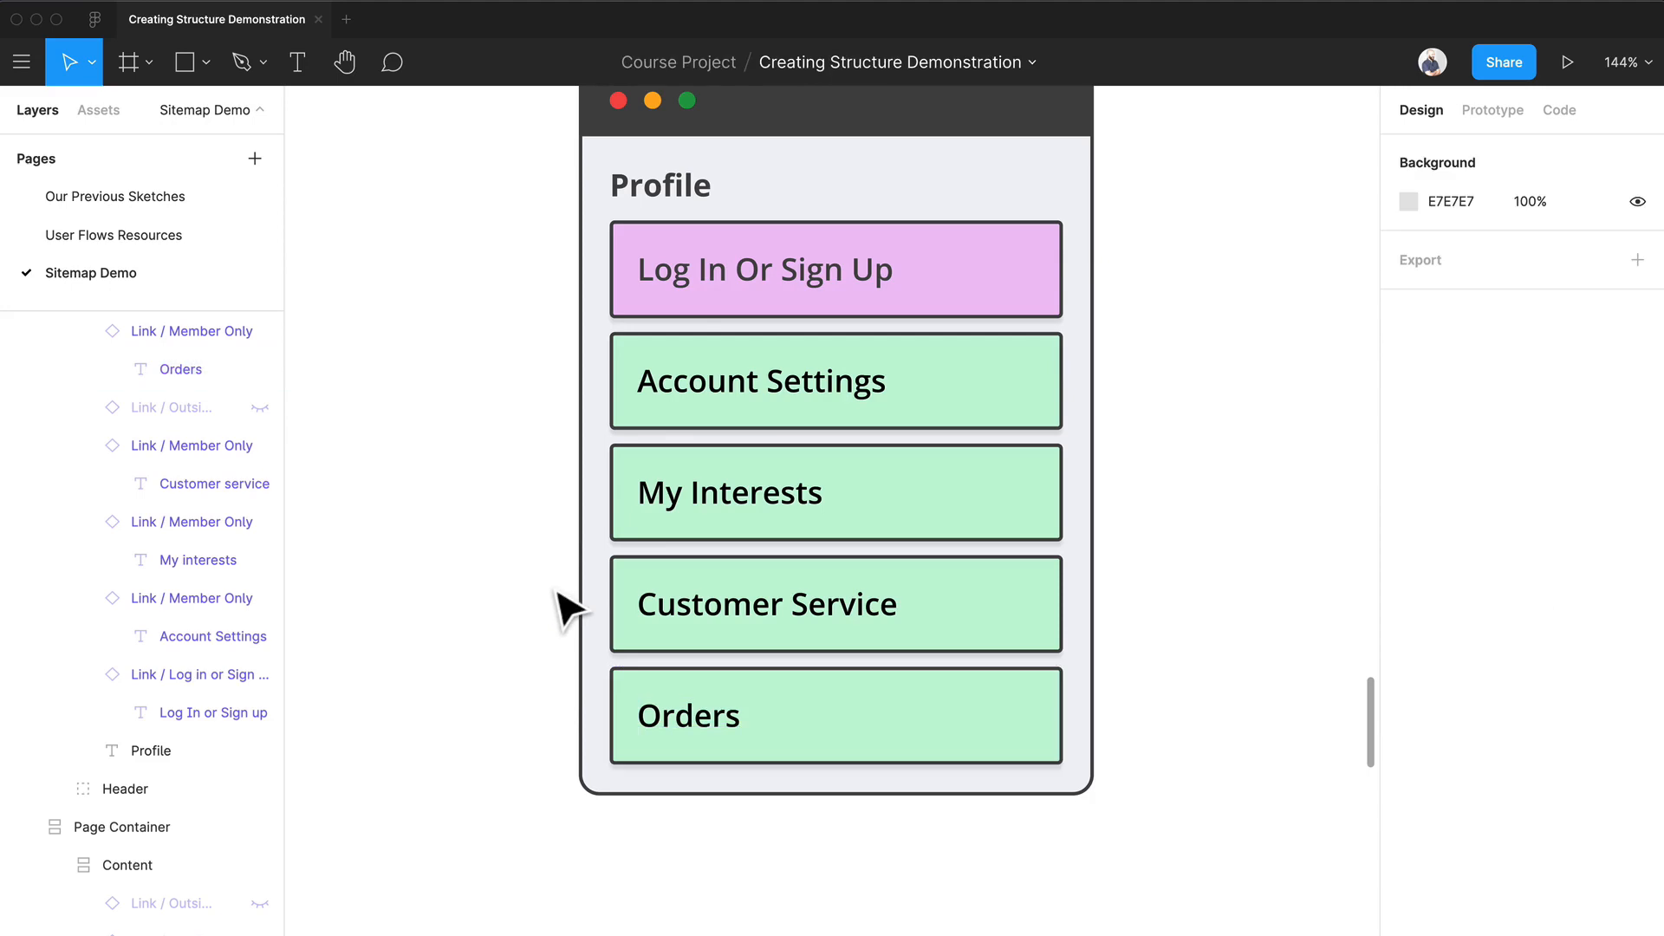
Step: Distribute the seven page containers in the row below Home with equal horizontal spacing
scroll(521, 606, "down", 5)
scroll(477, 607, "left", 3)
scroll(471, 594, "down", 5)
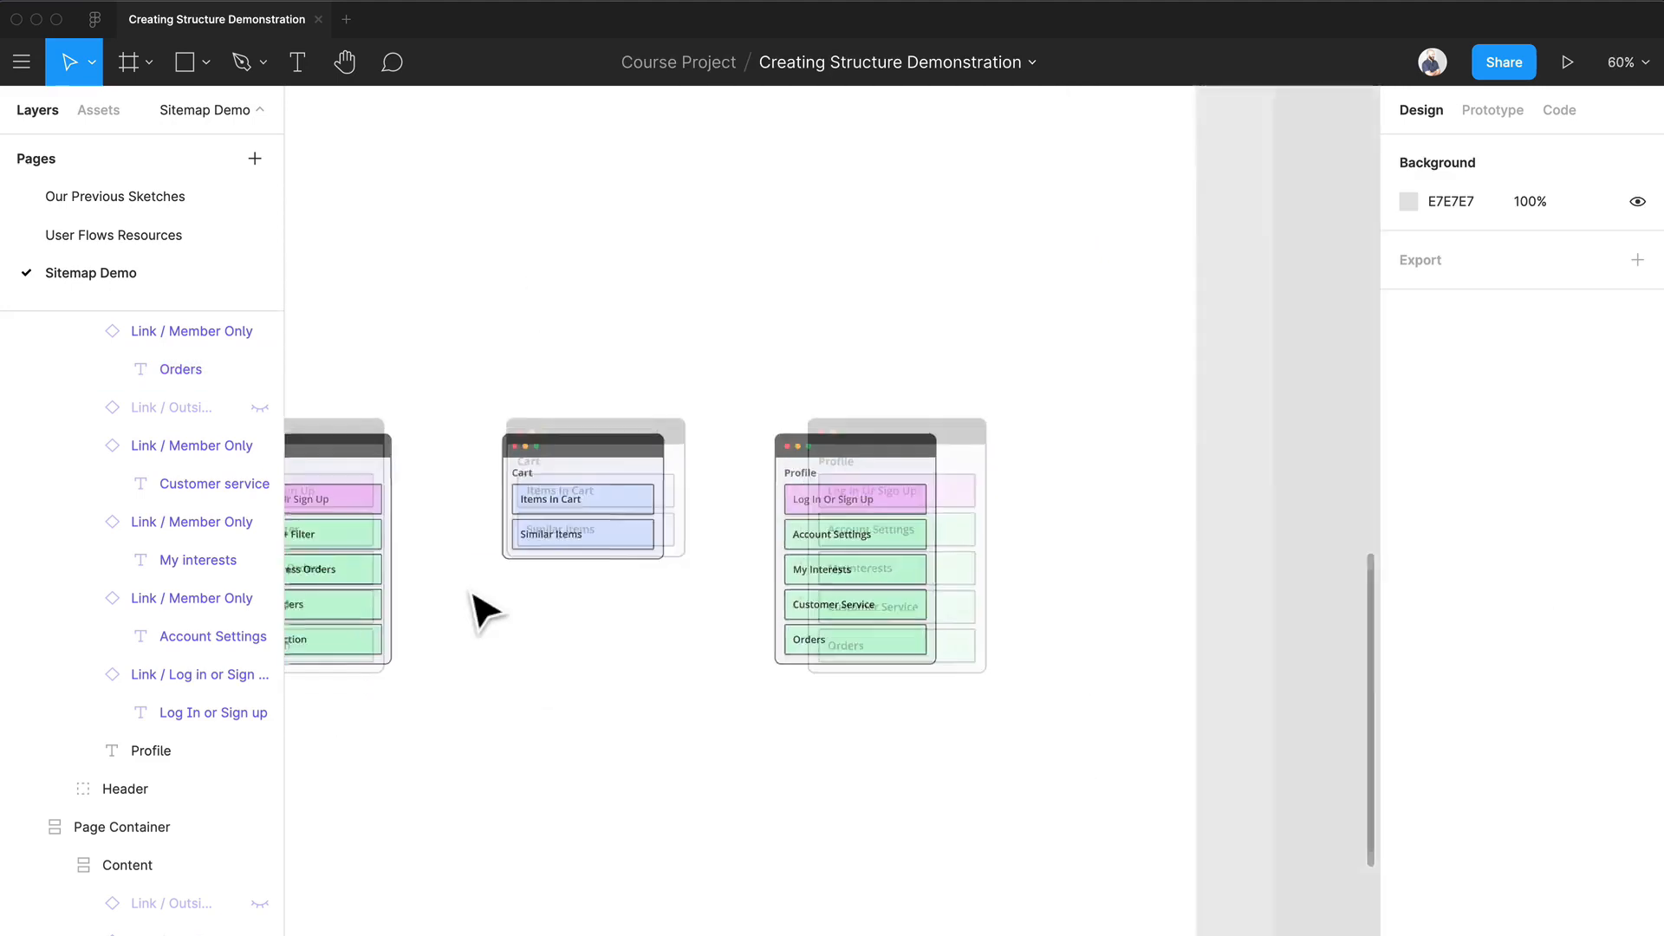
scroll(471, 594, "left", 5)
scroll(562, 350, "up", 4)
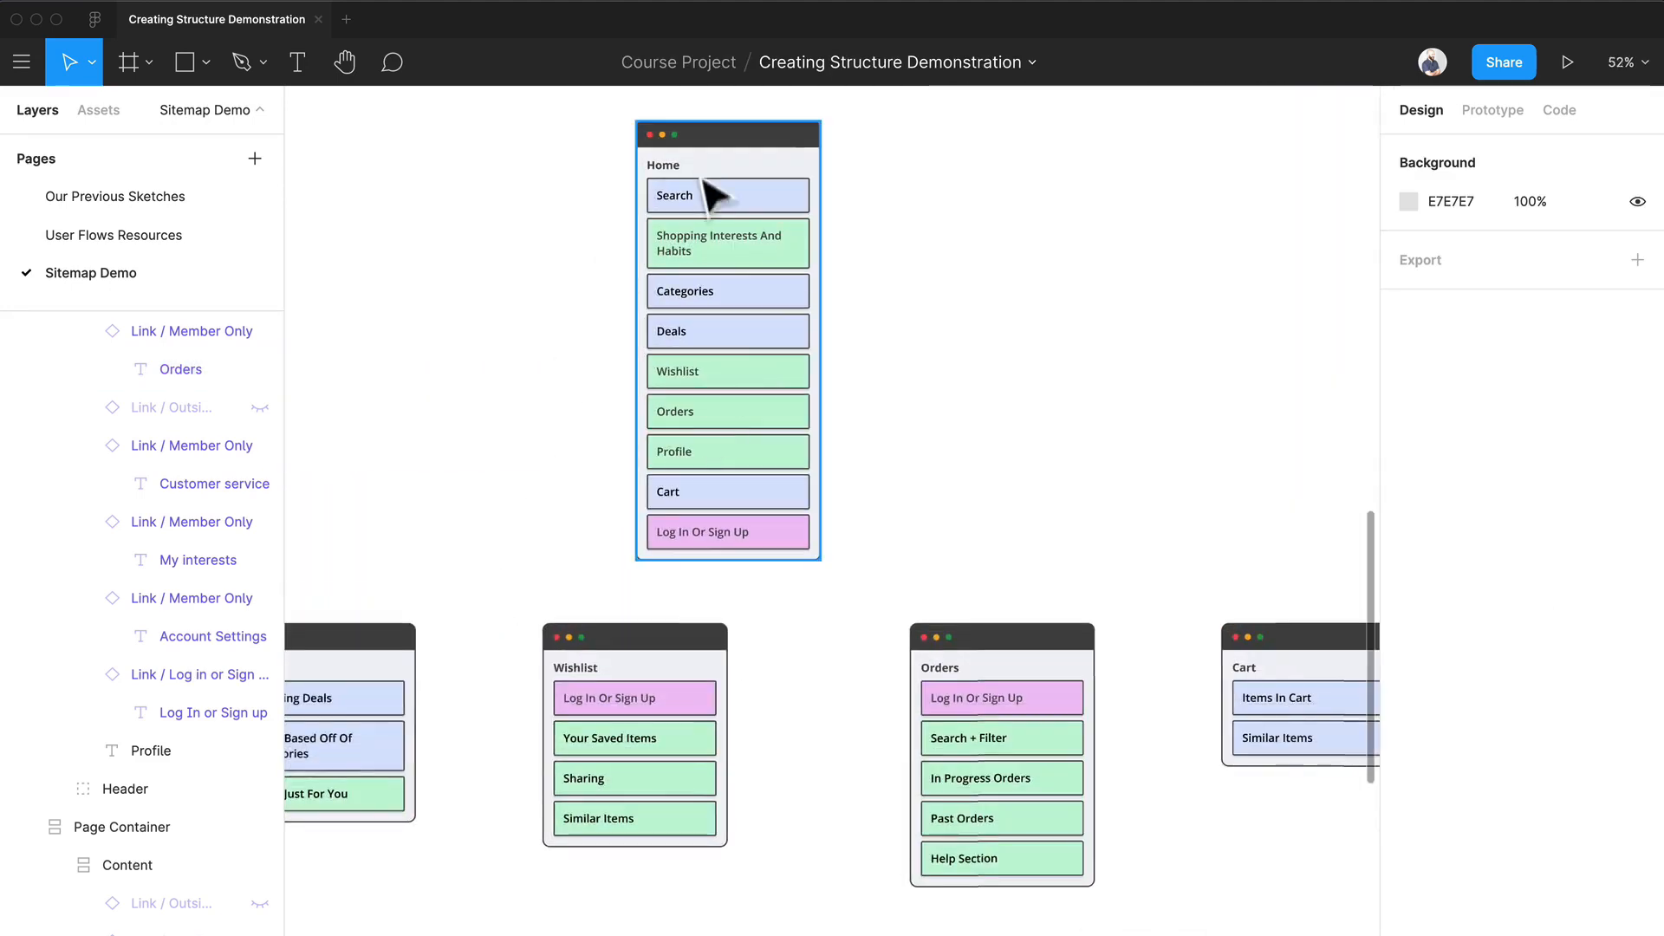
scroll(754, 512, "down", 2)
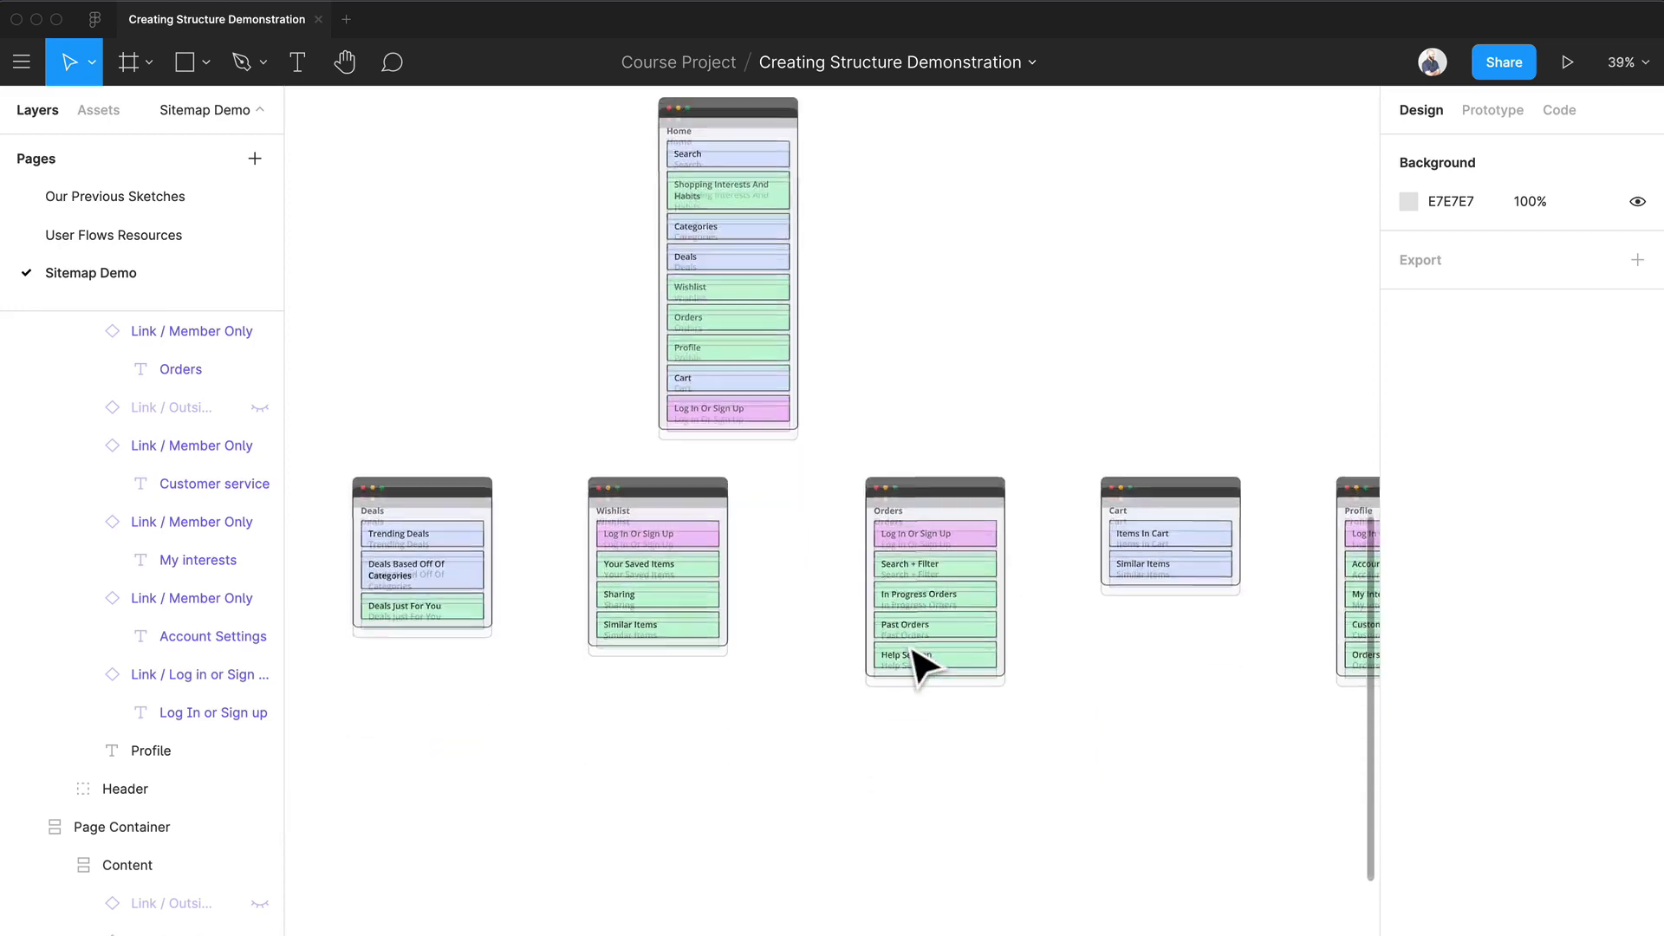
scroll(919, 661, "down", 5)
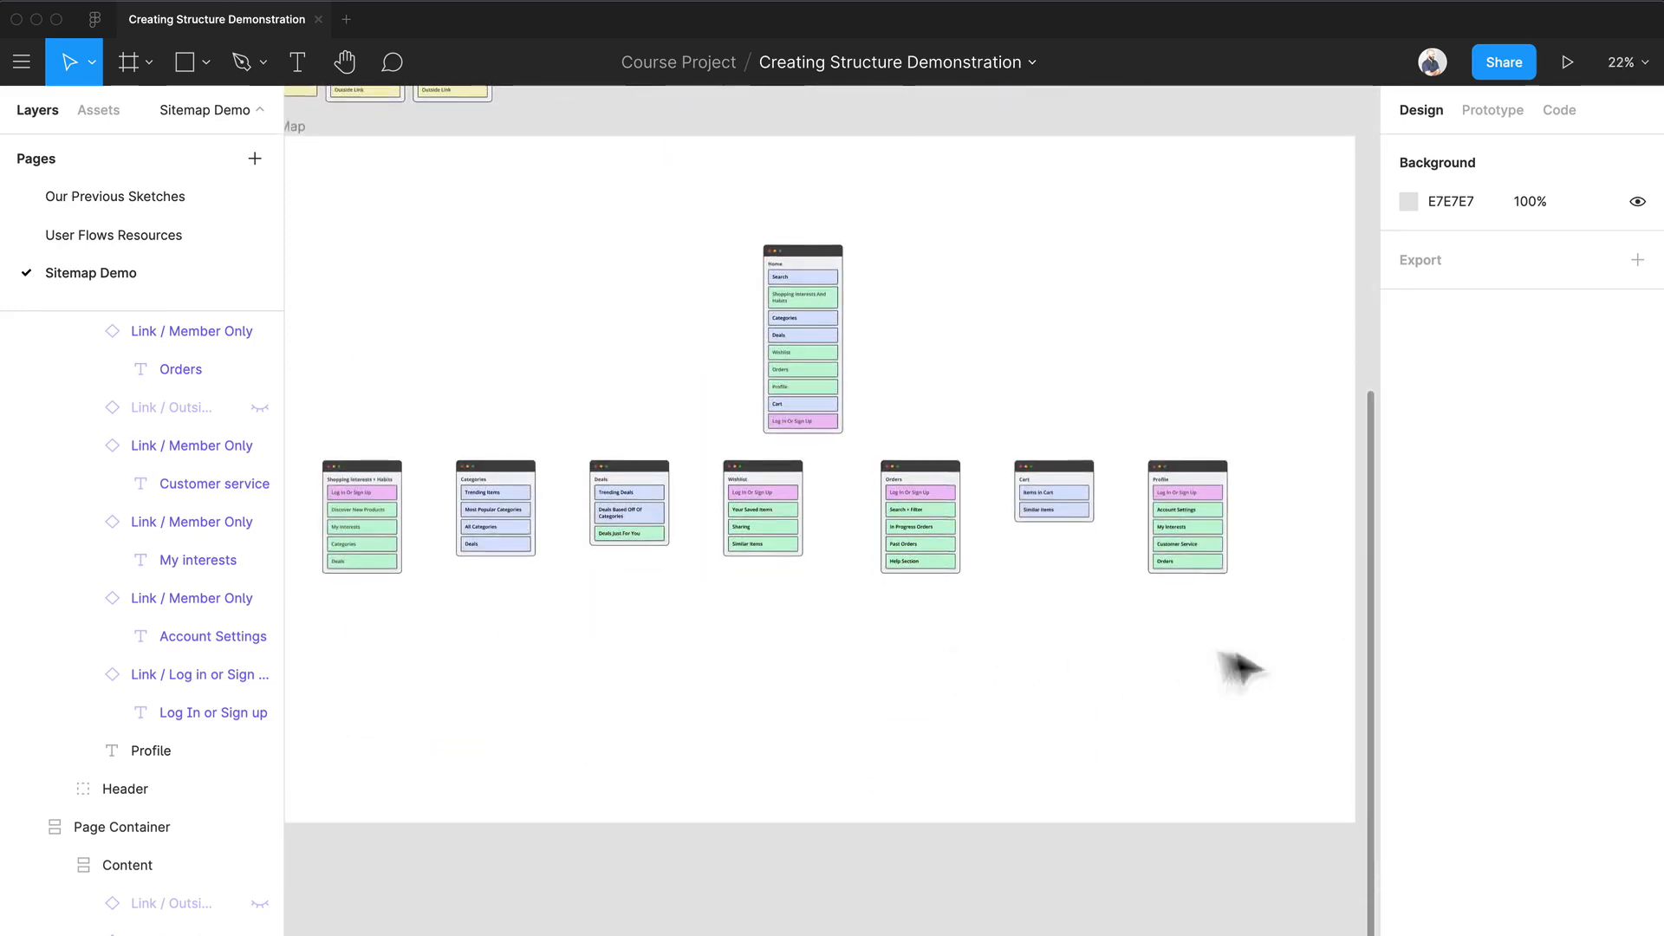
left_click_drag(1243, 648, 347, 473)
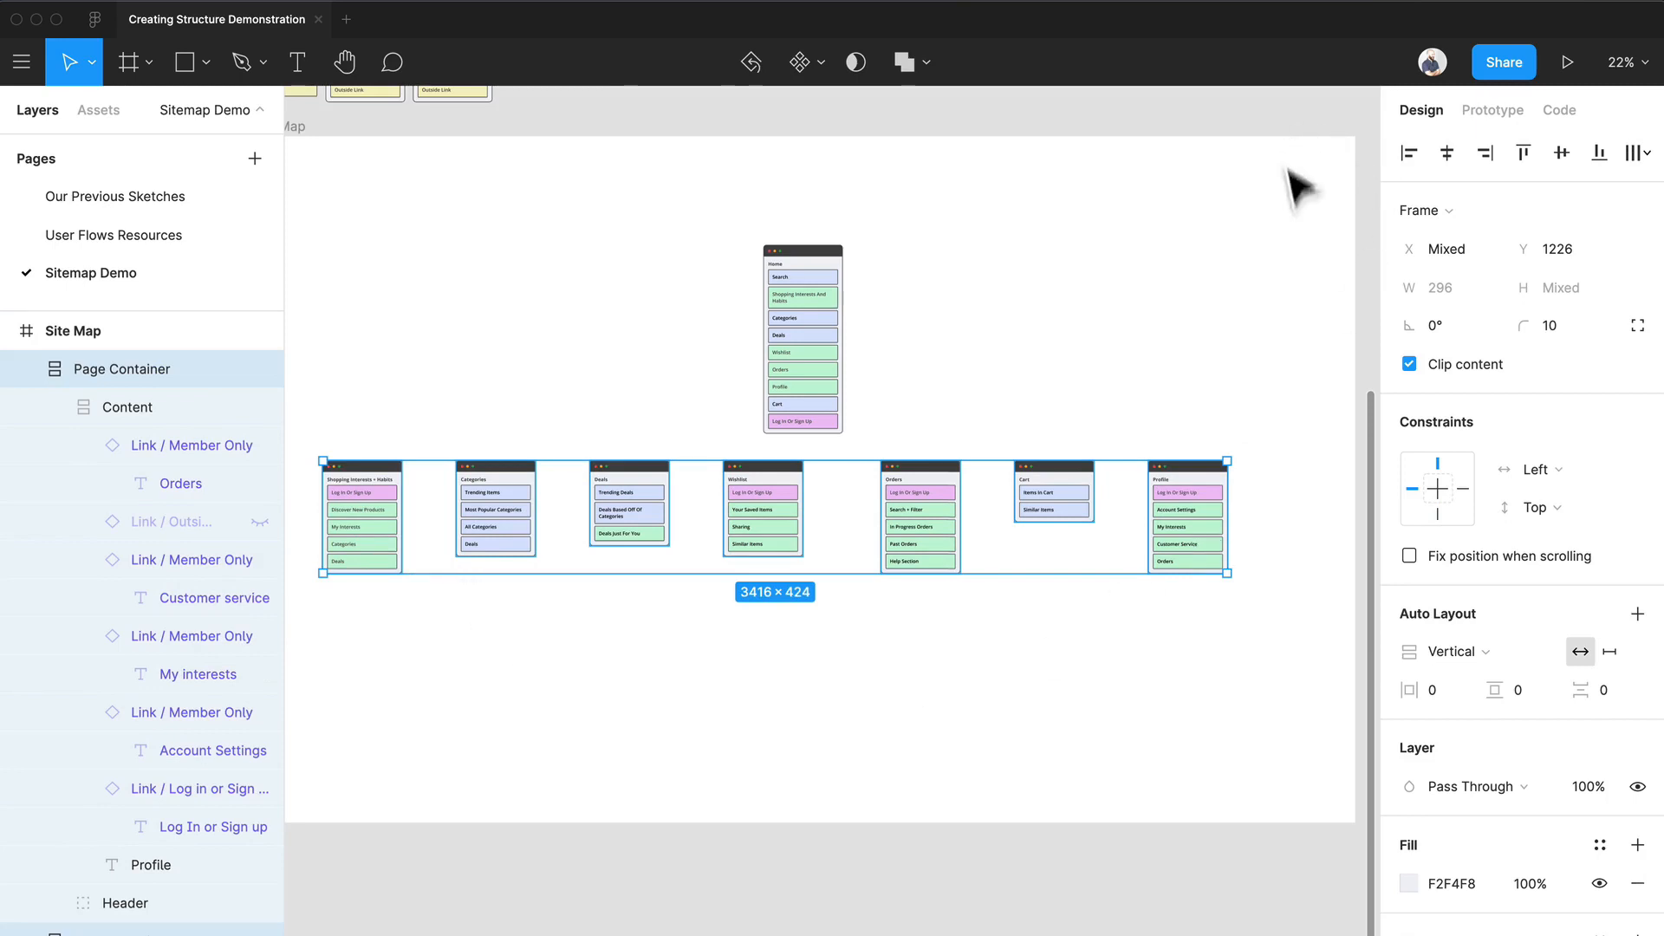
left_click(1631, 160)
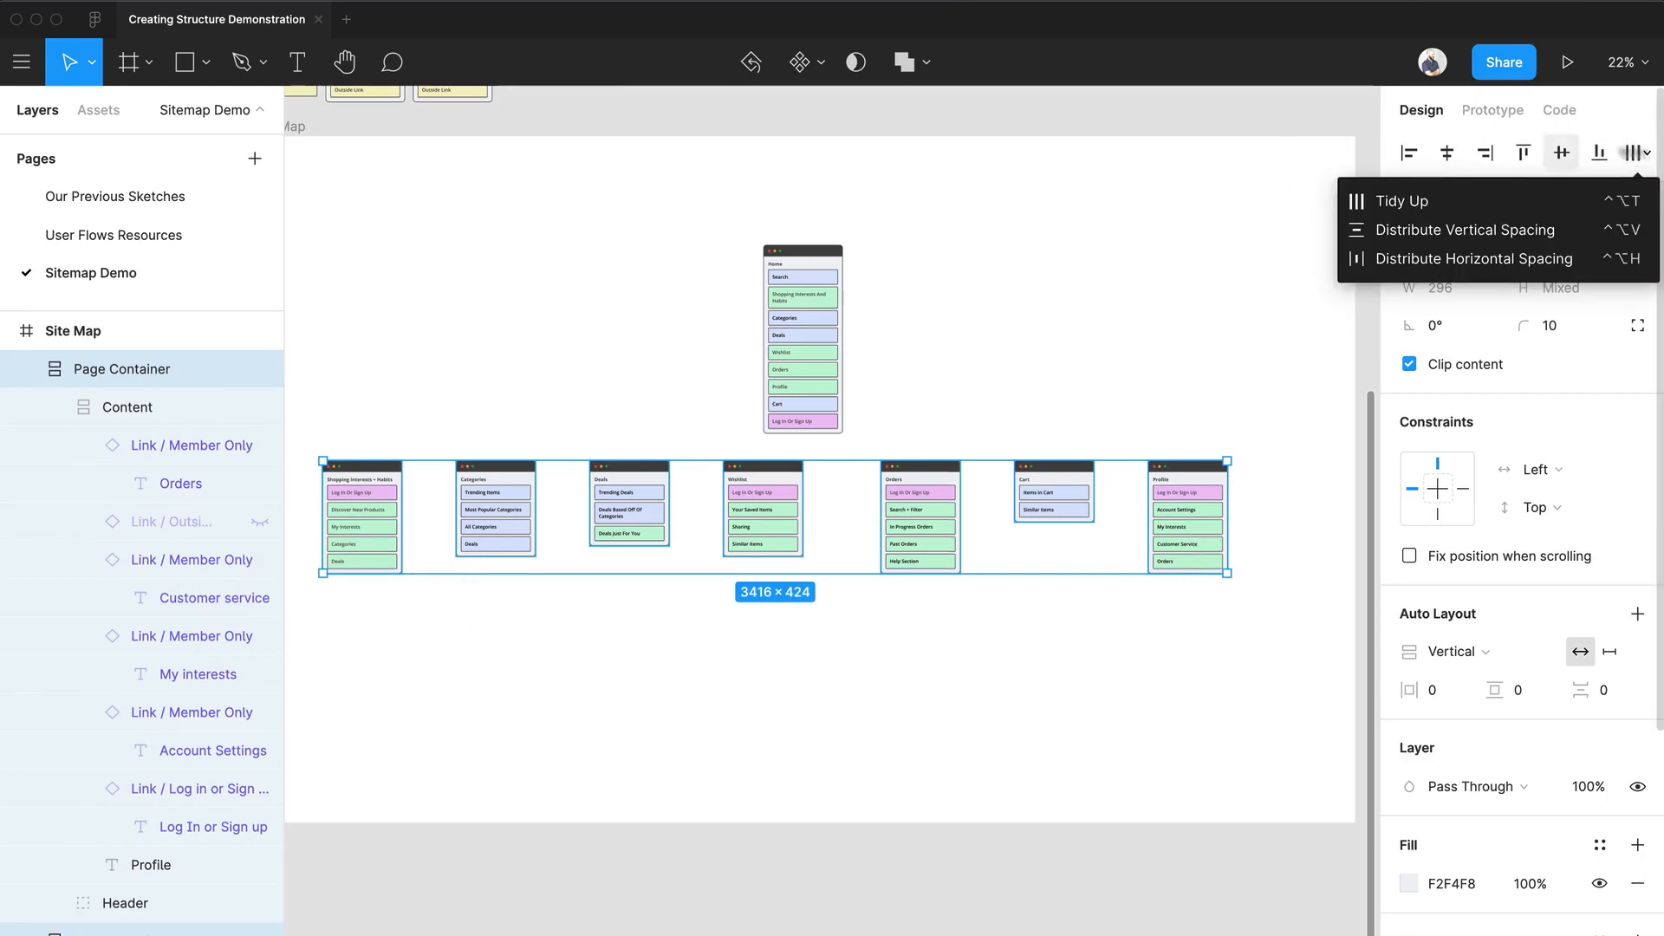
left_click(1517, 263)
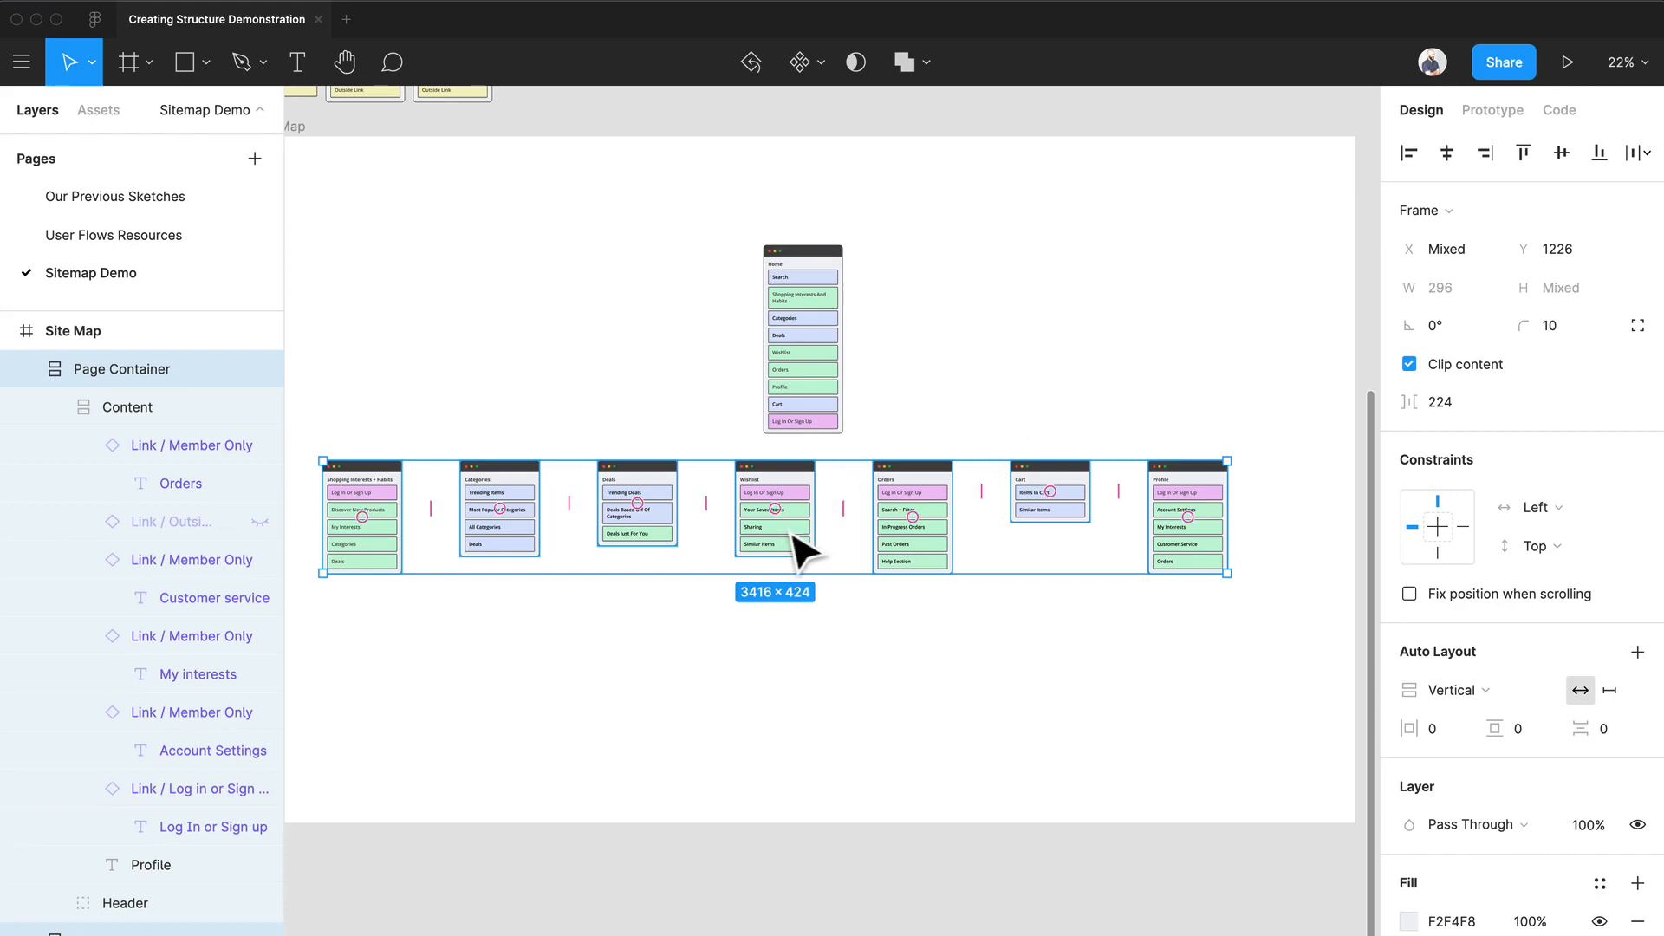
Step: Shift the row of page containers so Wishlist is centred under Home, and move the Home container up slightly
left_click_drag(803, 551, 831, 552)
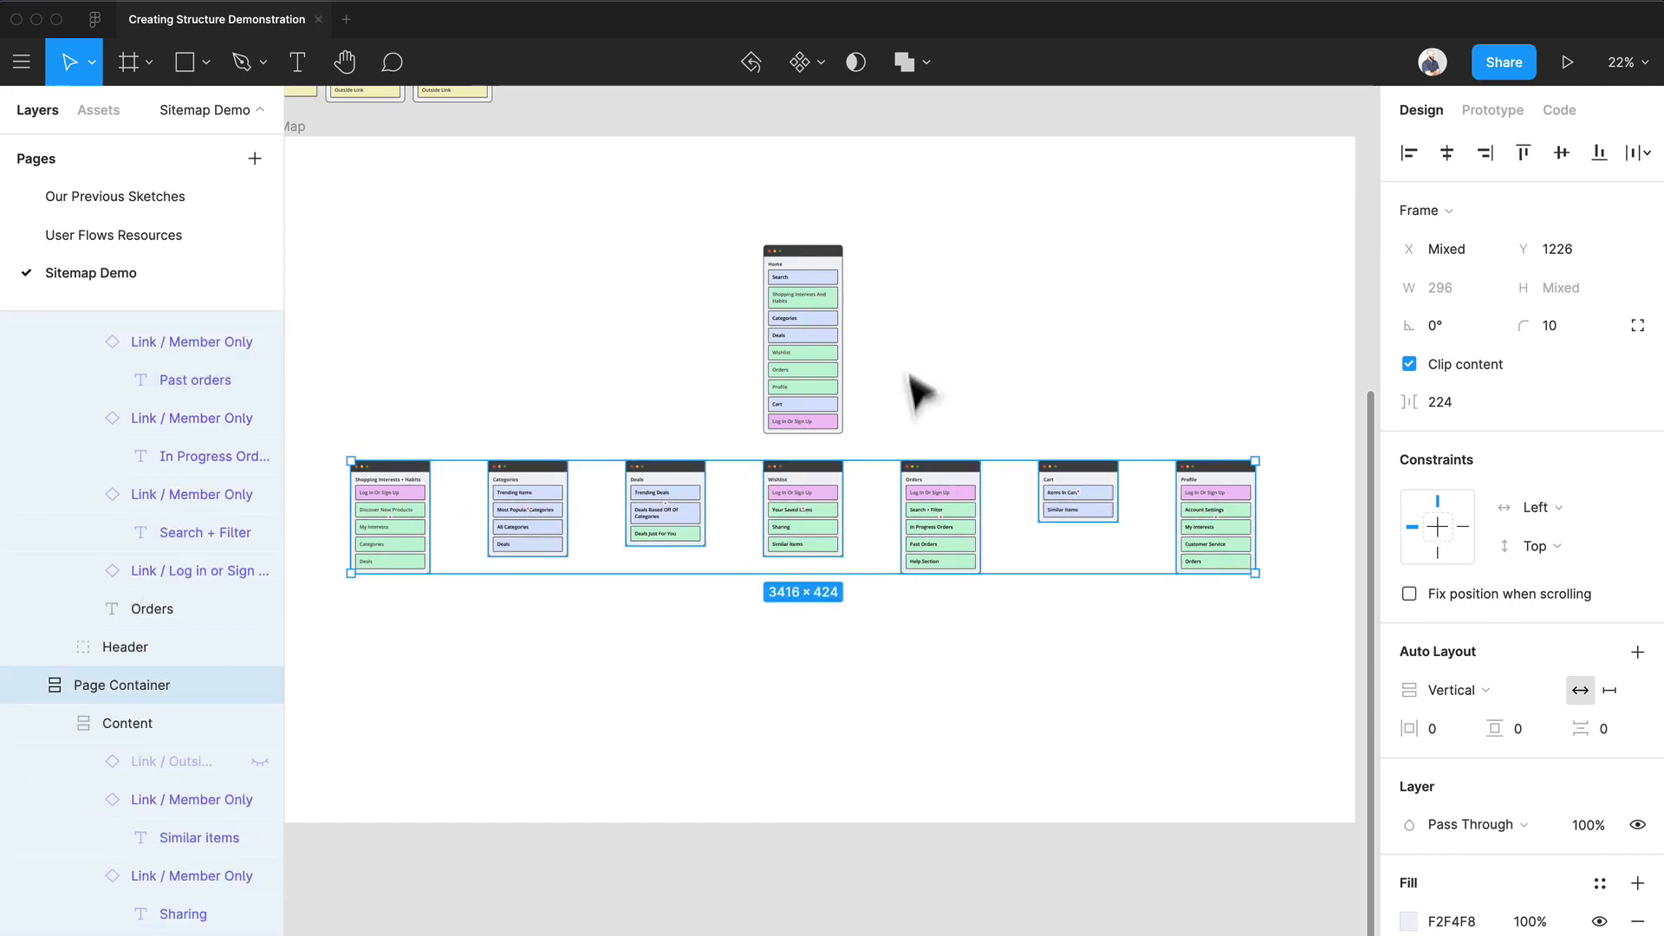
left_click(927, 320)
left_click_drag(831, 339, 830, 322)
left_click(922, 311)
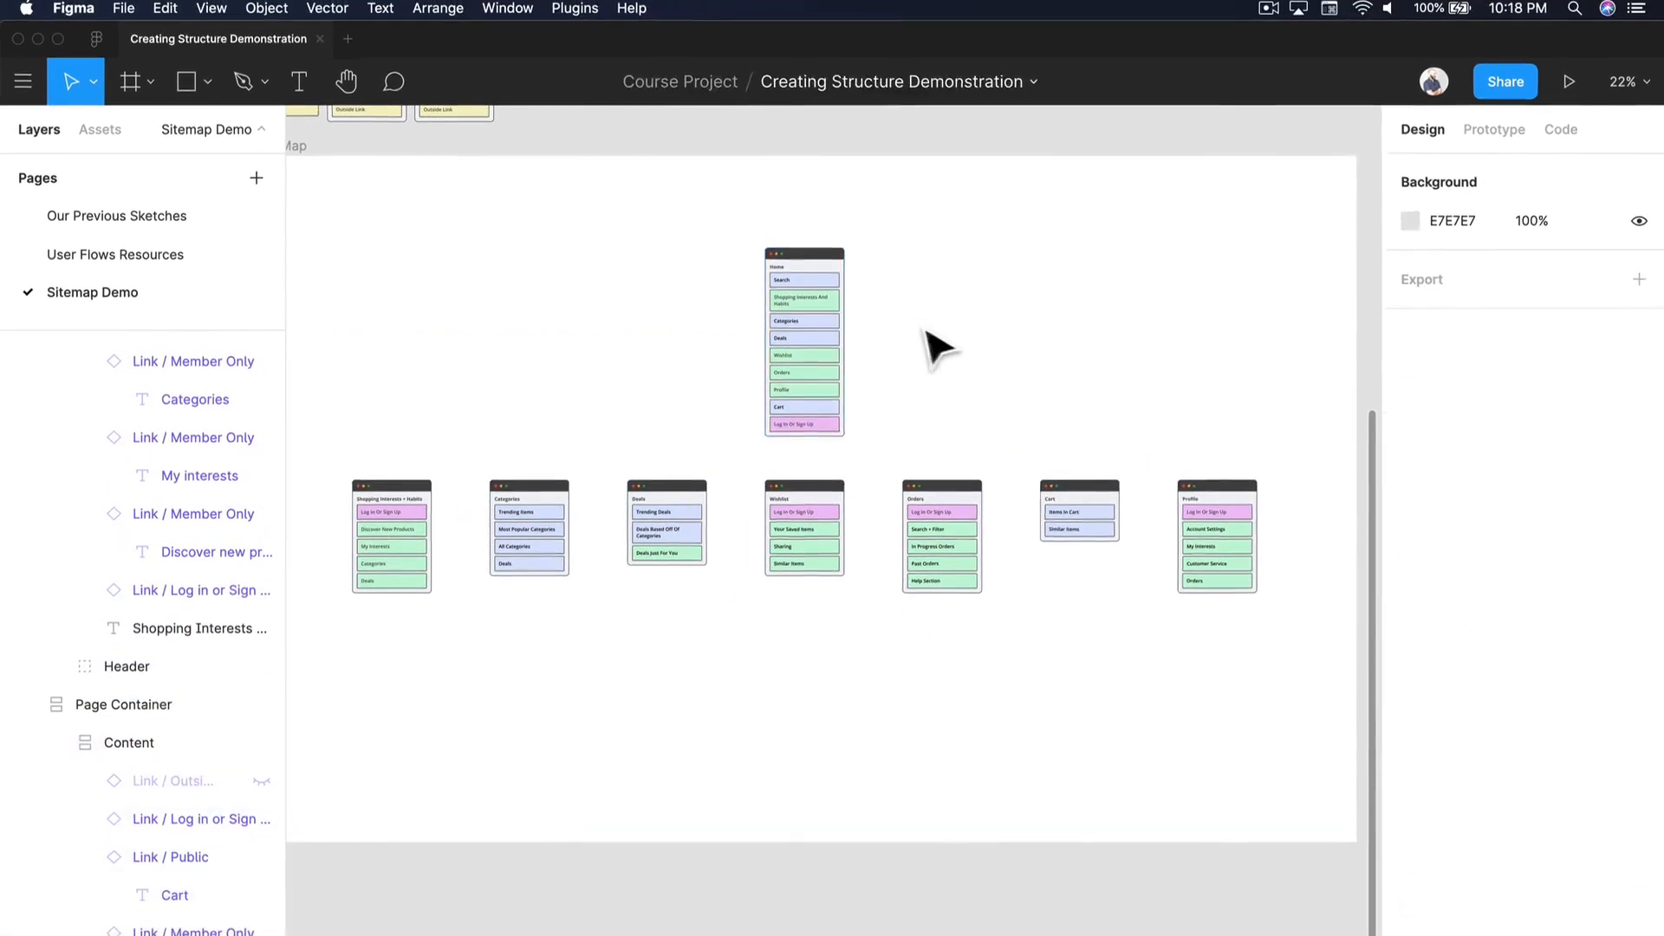
Step: Run the Autoflow plugin and move its window down, clear of the space between Home and the row of pages
scroll(929, 341, "up", 3)
scroll(1003, 349, "left", 2)
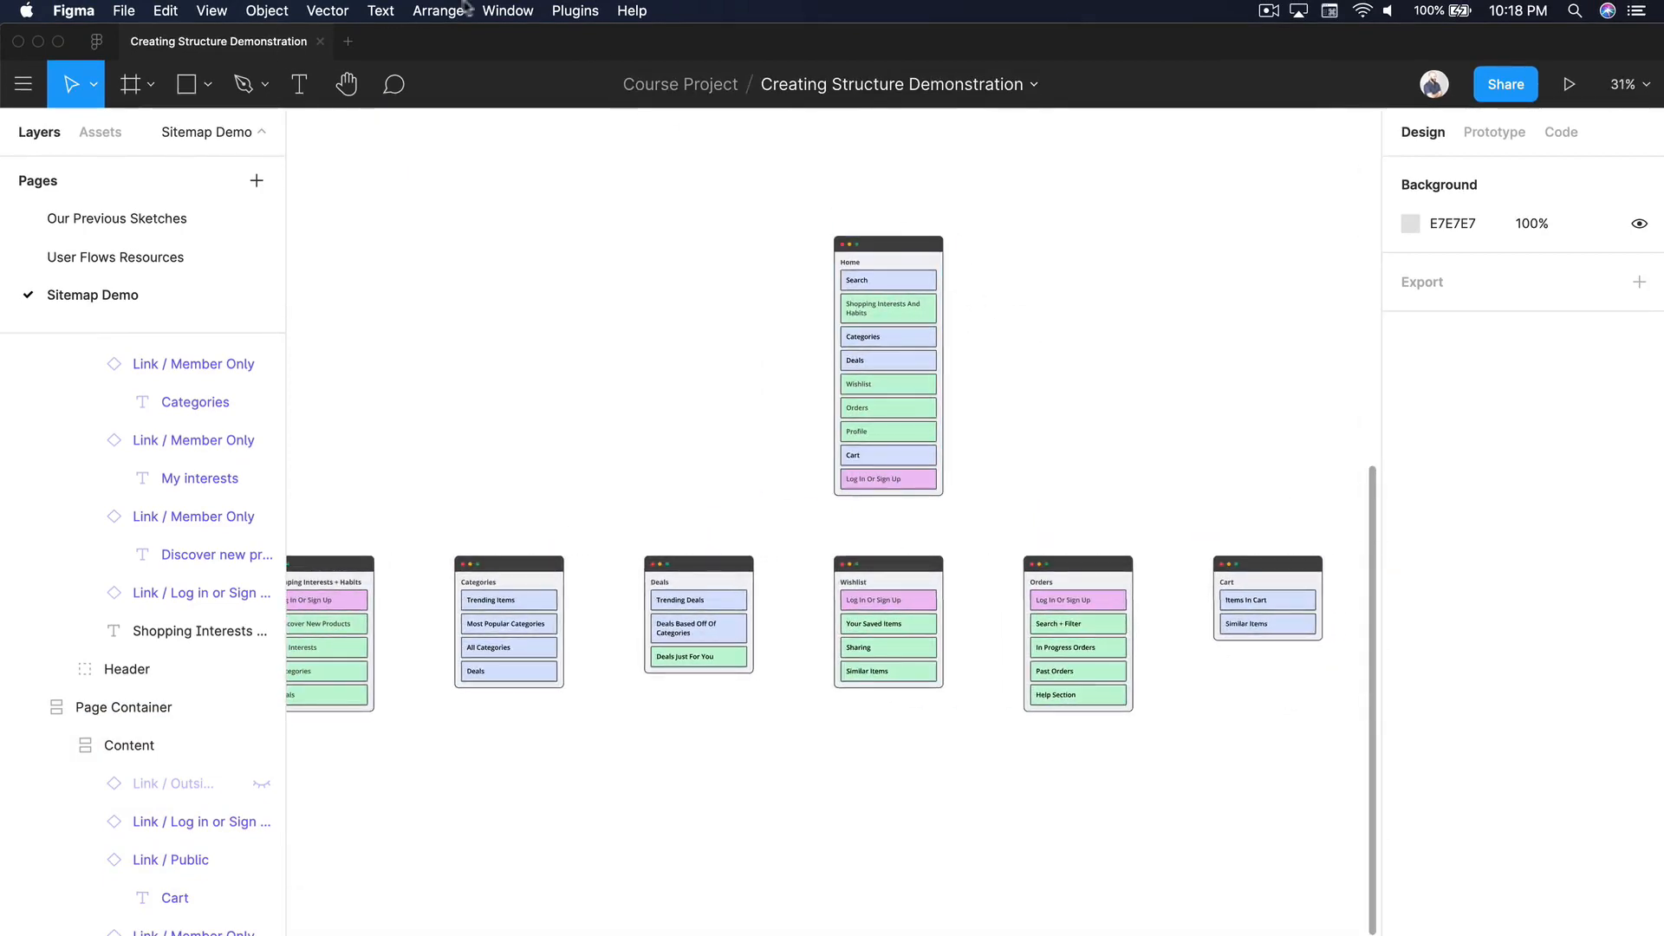
left_click(555, 14)
left_click(624, 72)
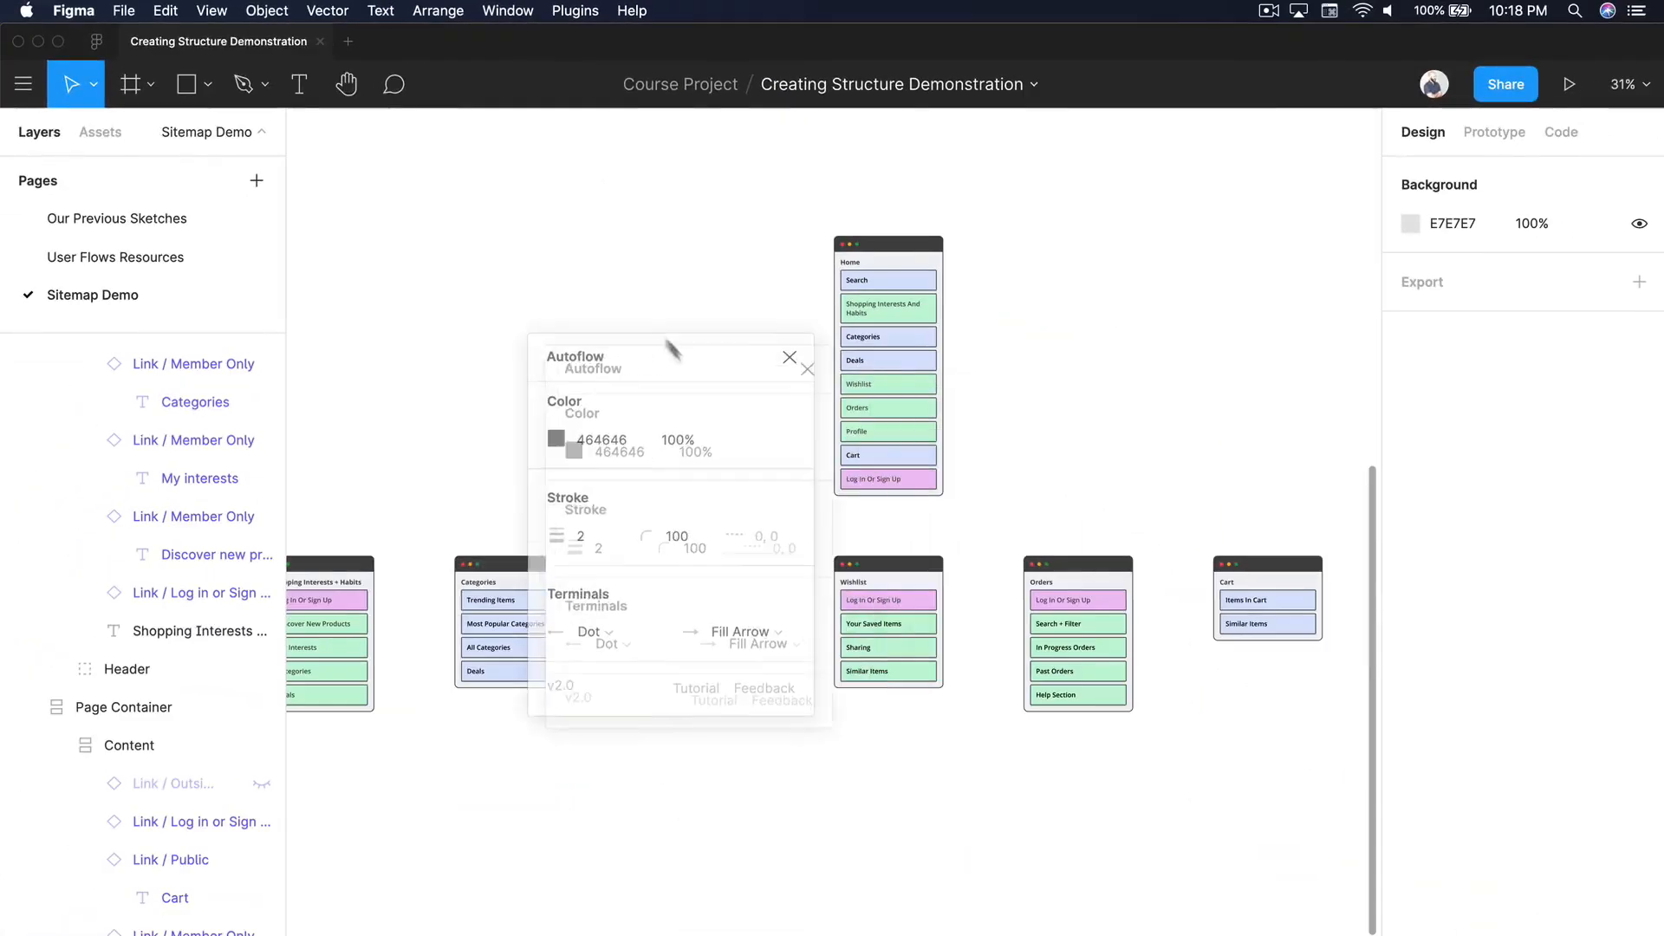
left_click_drag(672, 349, 569, 200)
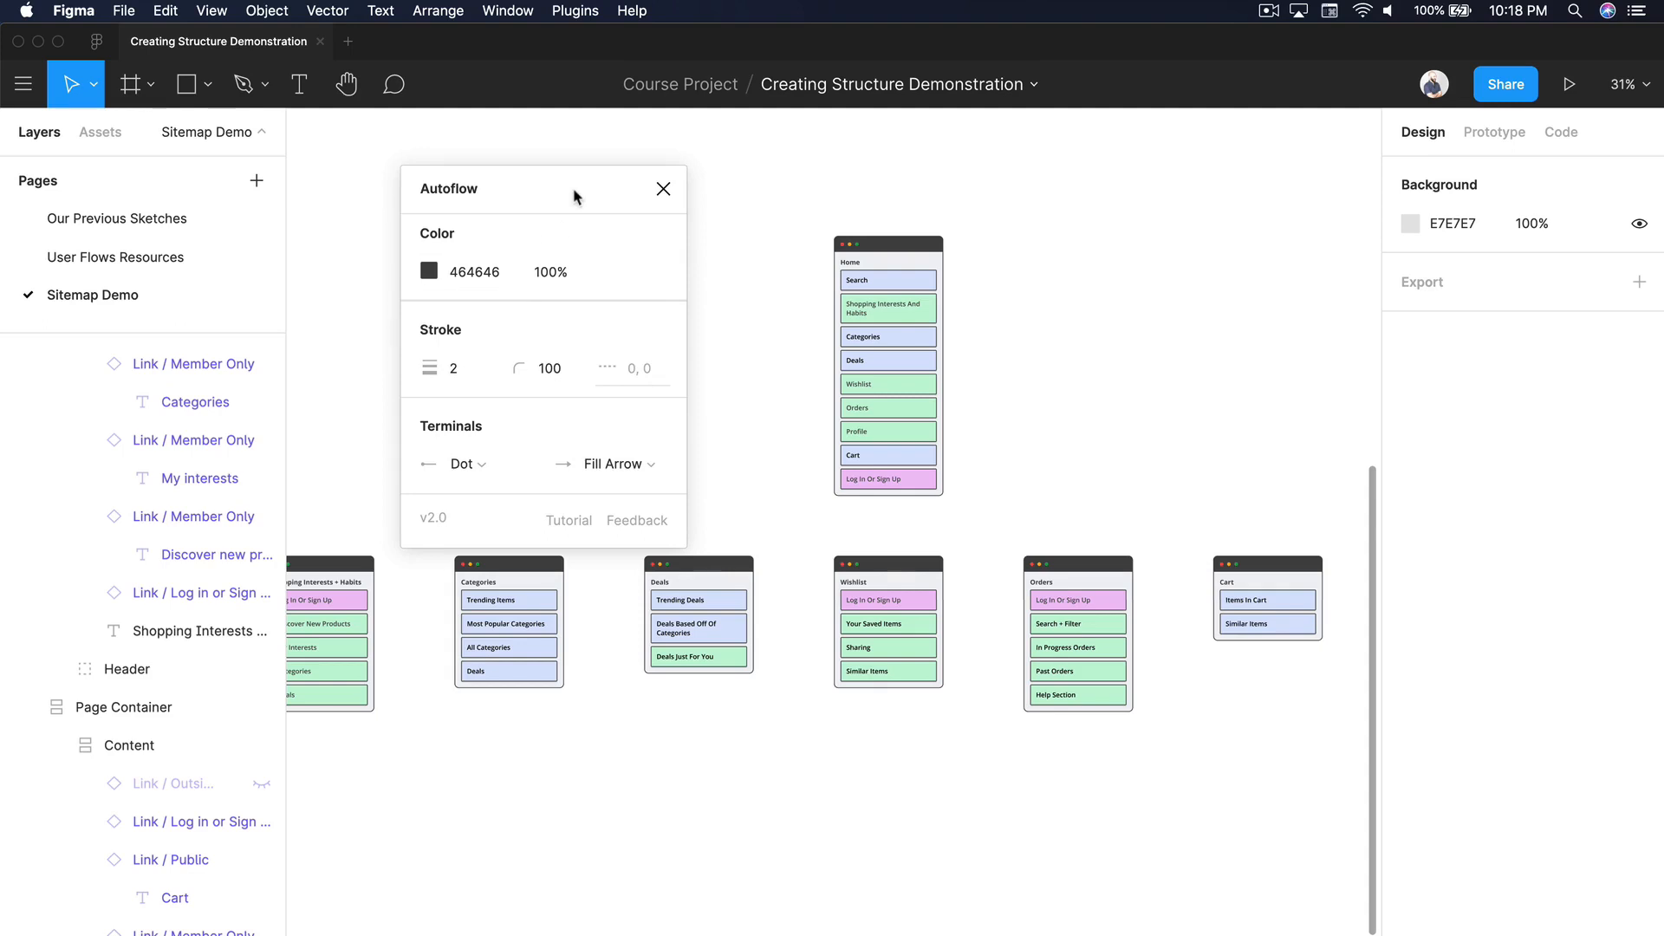
left_click_drag(575, 196, 772, 672)
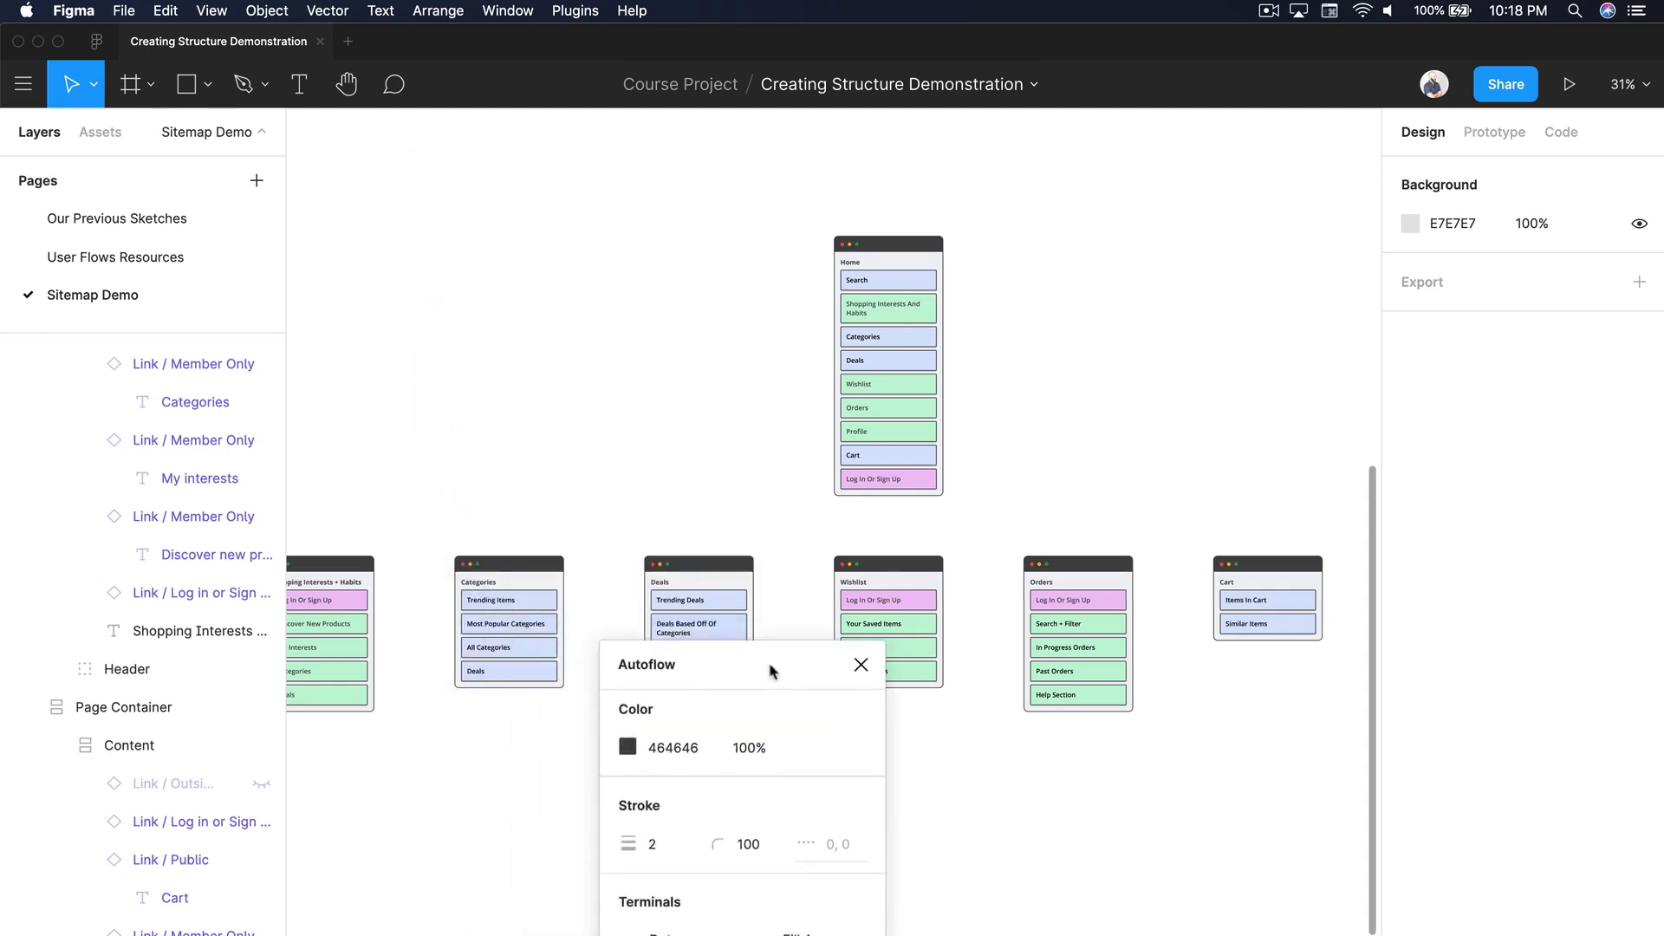
Step: Connect the Home container to Shopping Interests + Habits with Autoflow, setting the connector's corner radius to 0
scroll(728, 655, "left", 3)
left_click(1051, 273)
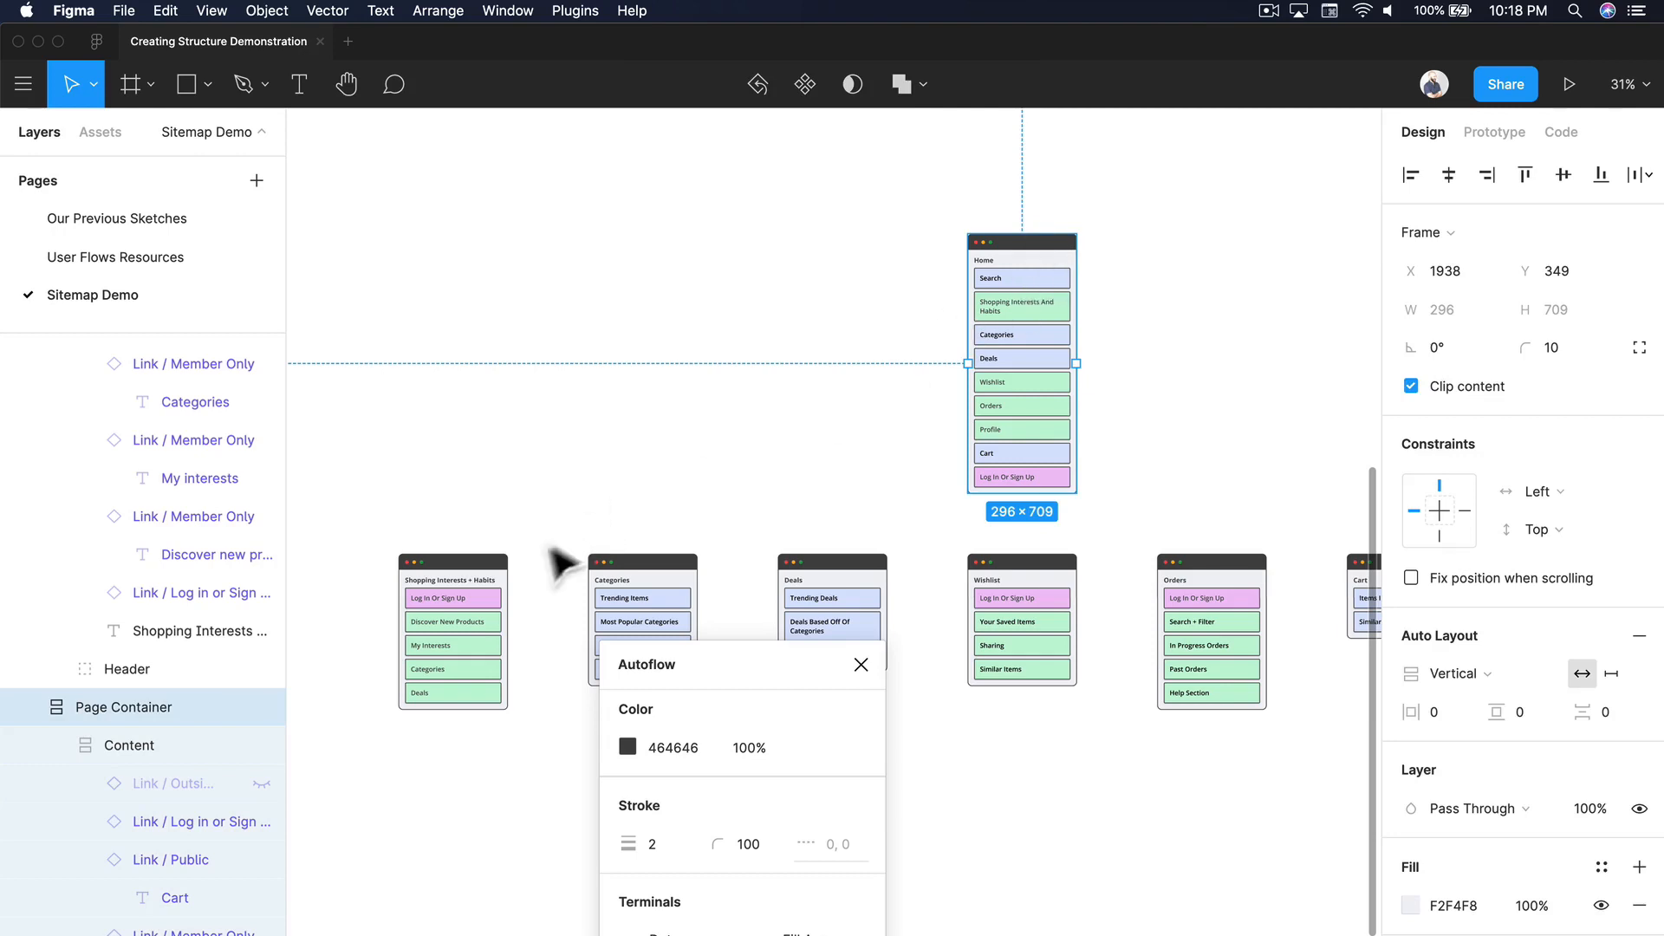
left_click(457, 615, "shift")
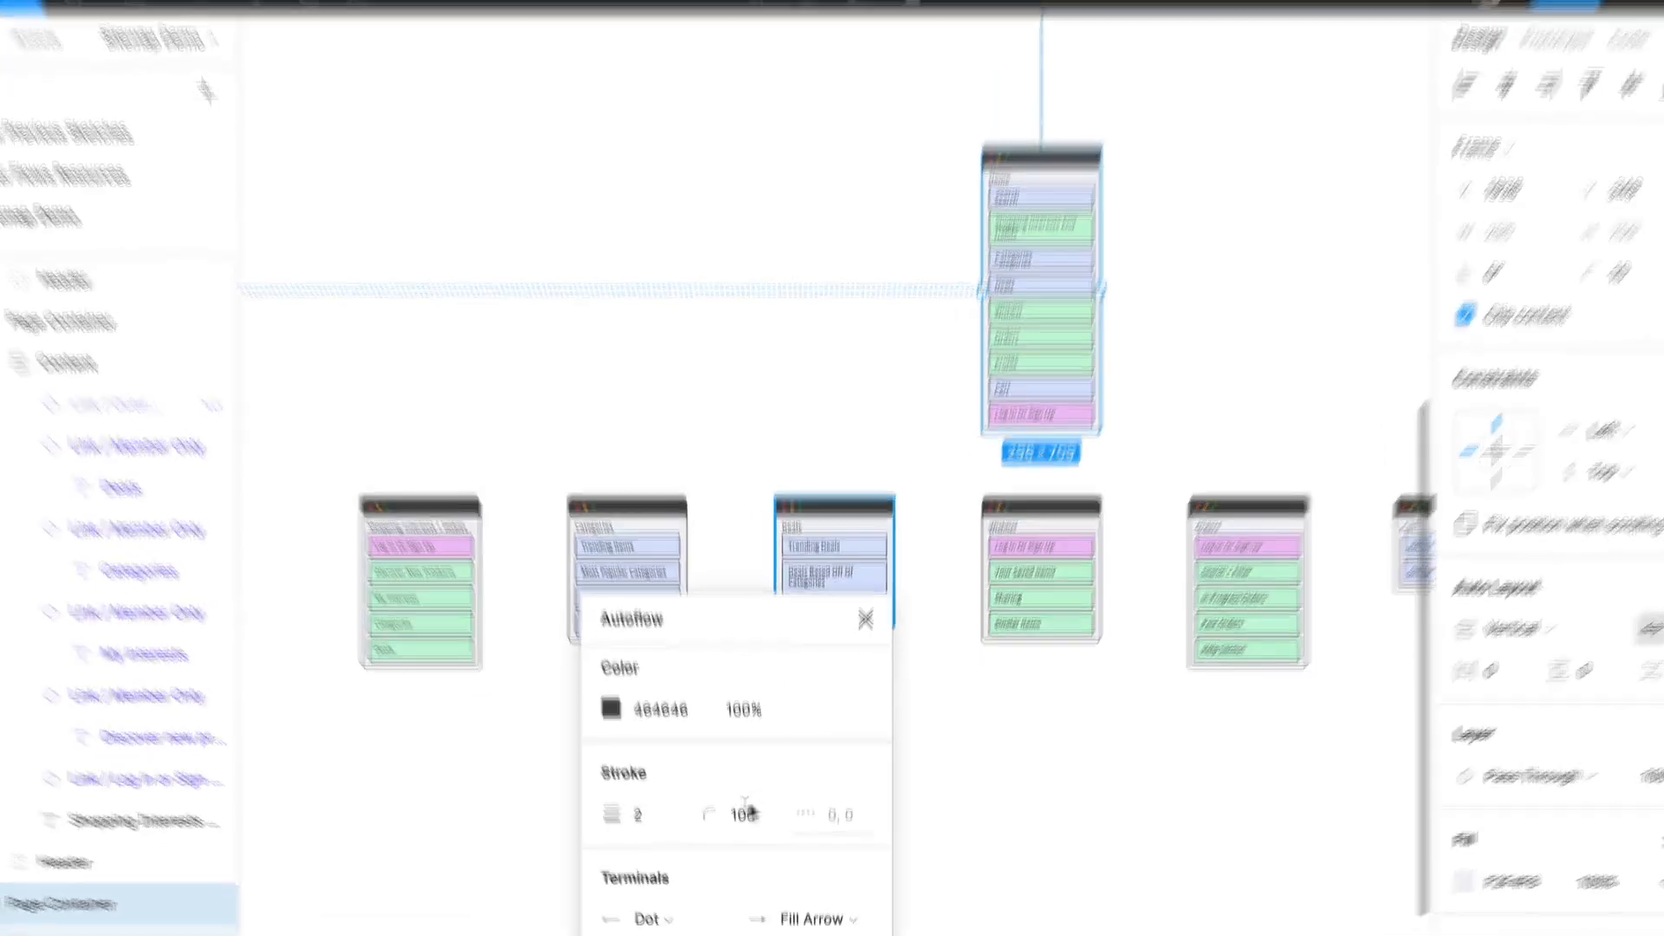
left_click(747, 844)
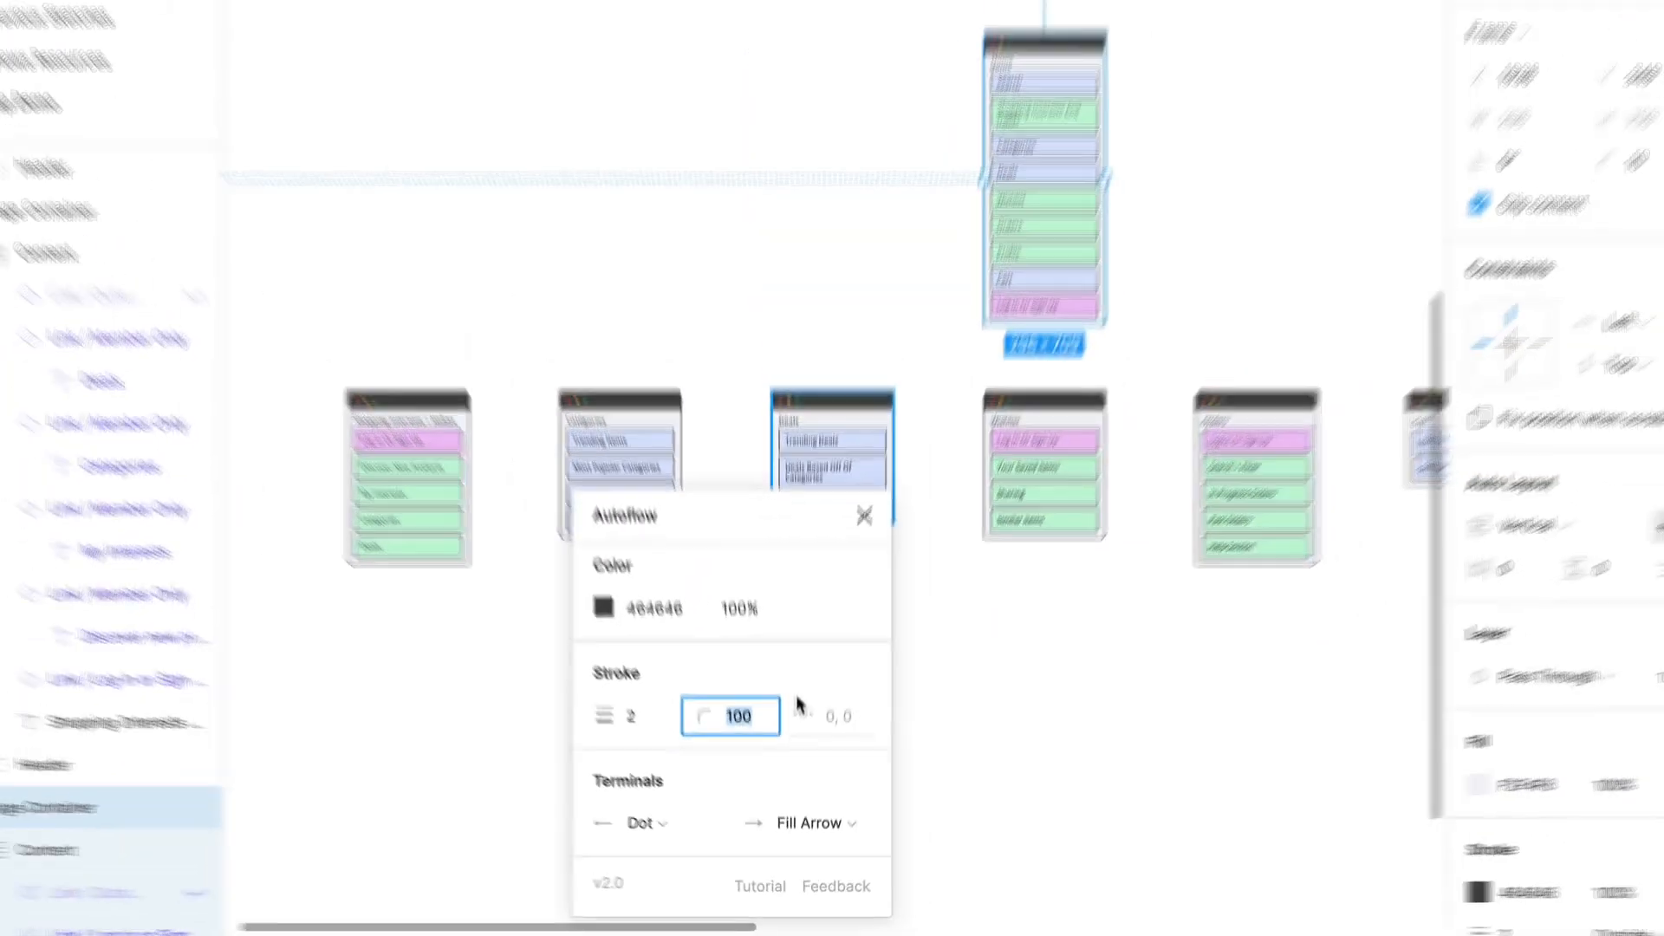
type("0")
key("Return")
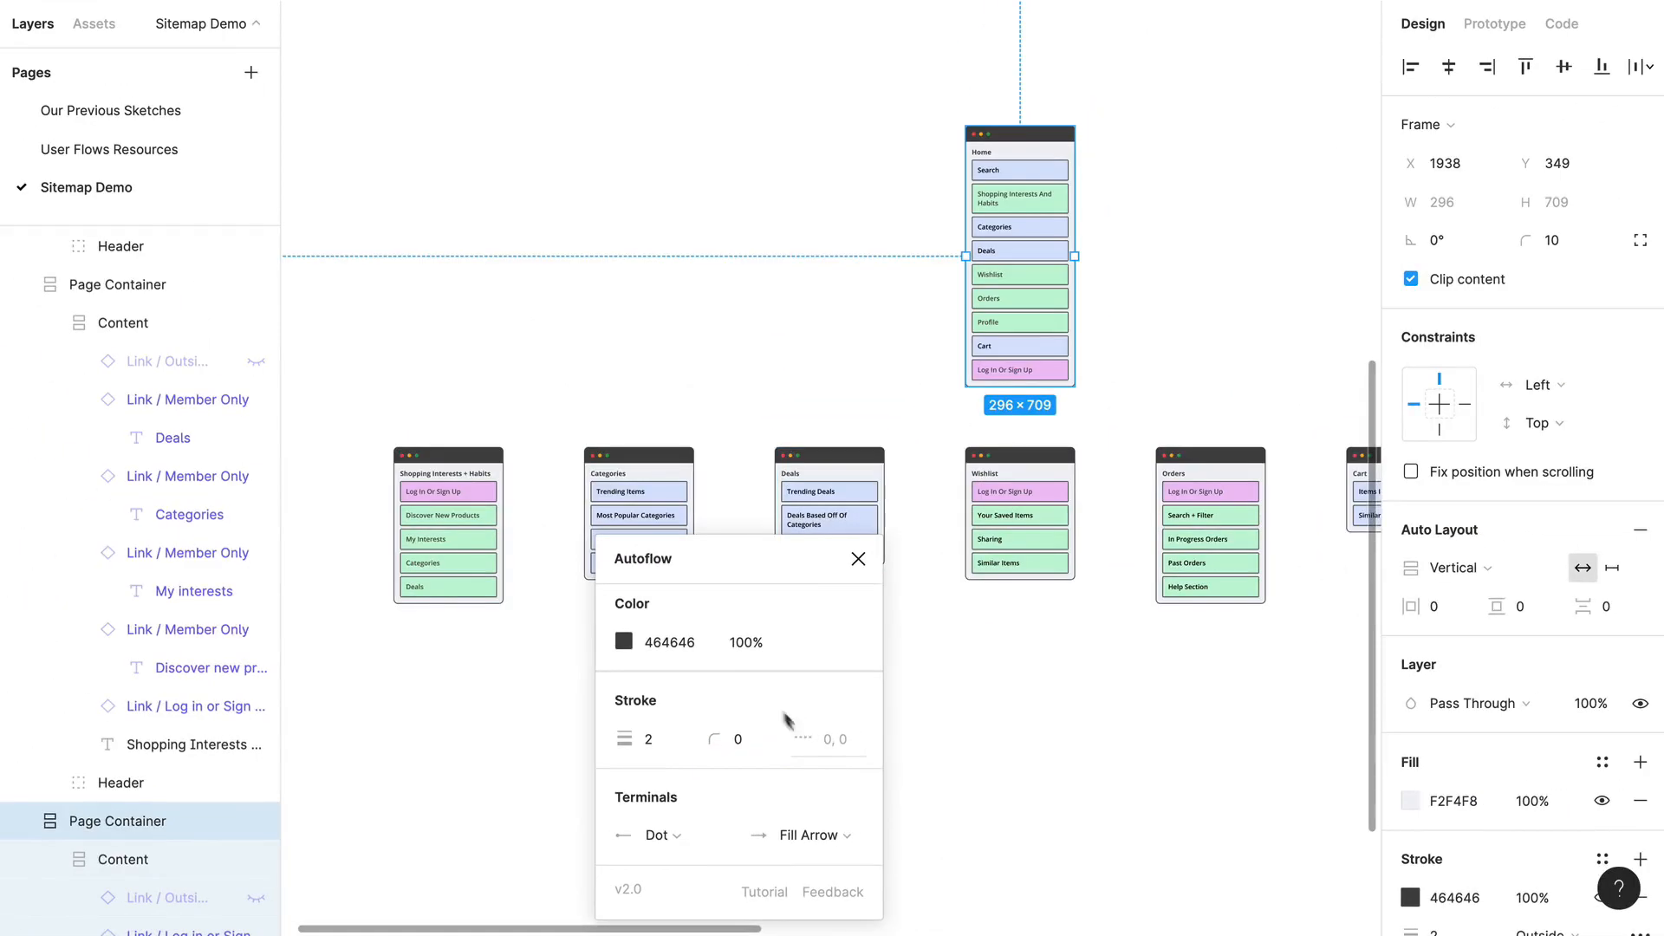
left_click(647, 386)
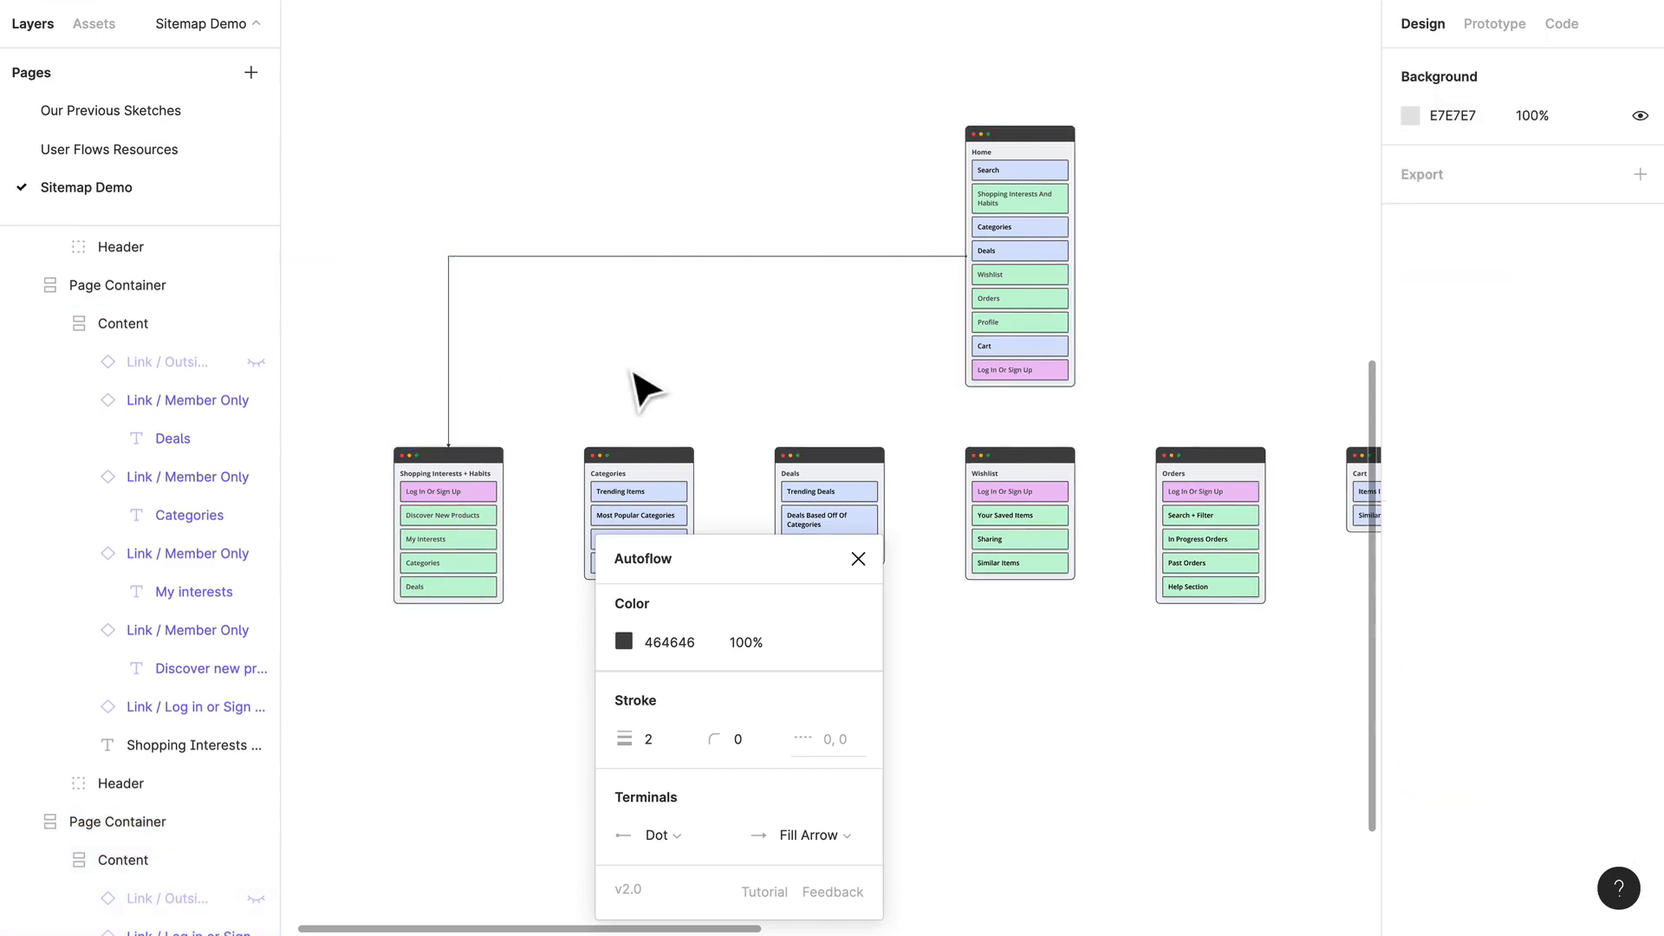
Step: Connect the Home container to the Categories container with an Autoflow arrow
scroll(646, 390, "down", 1)
scroll(646, 390, "right", 1)
left_click(935, 308)
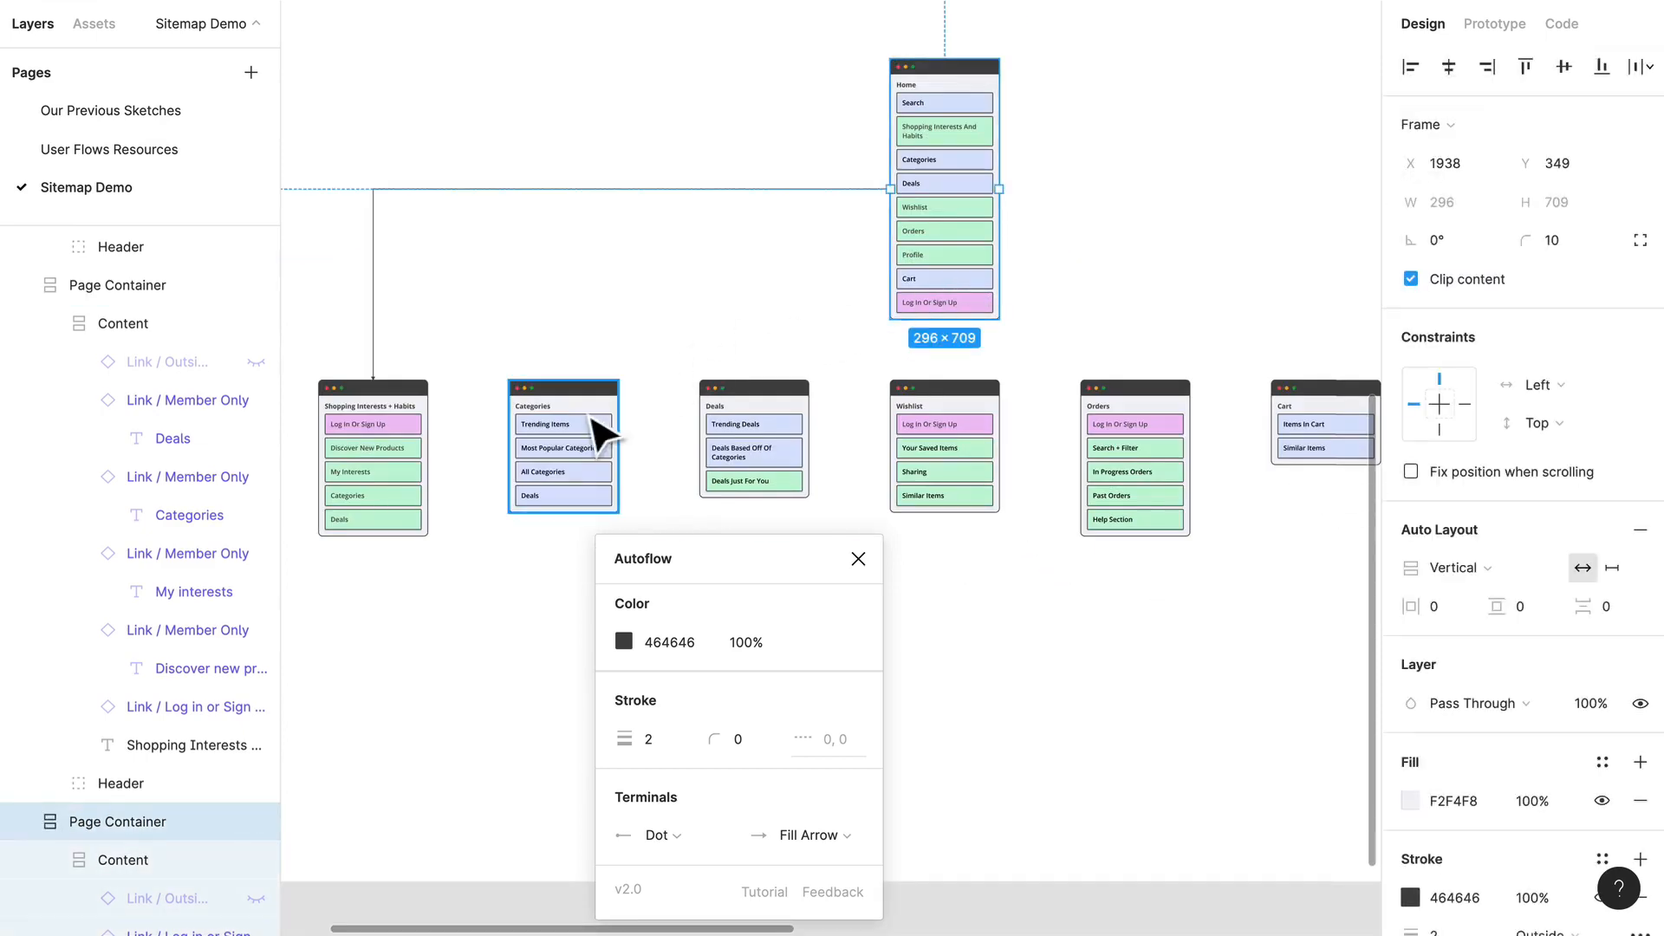
left_click(592, 419, "shift")
left_click(999, 274)
left_click(770, 313)
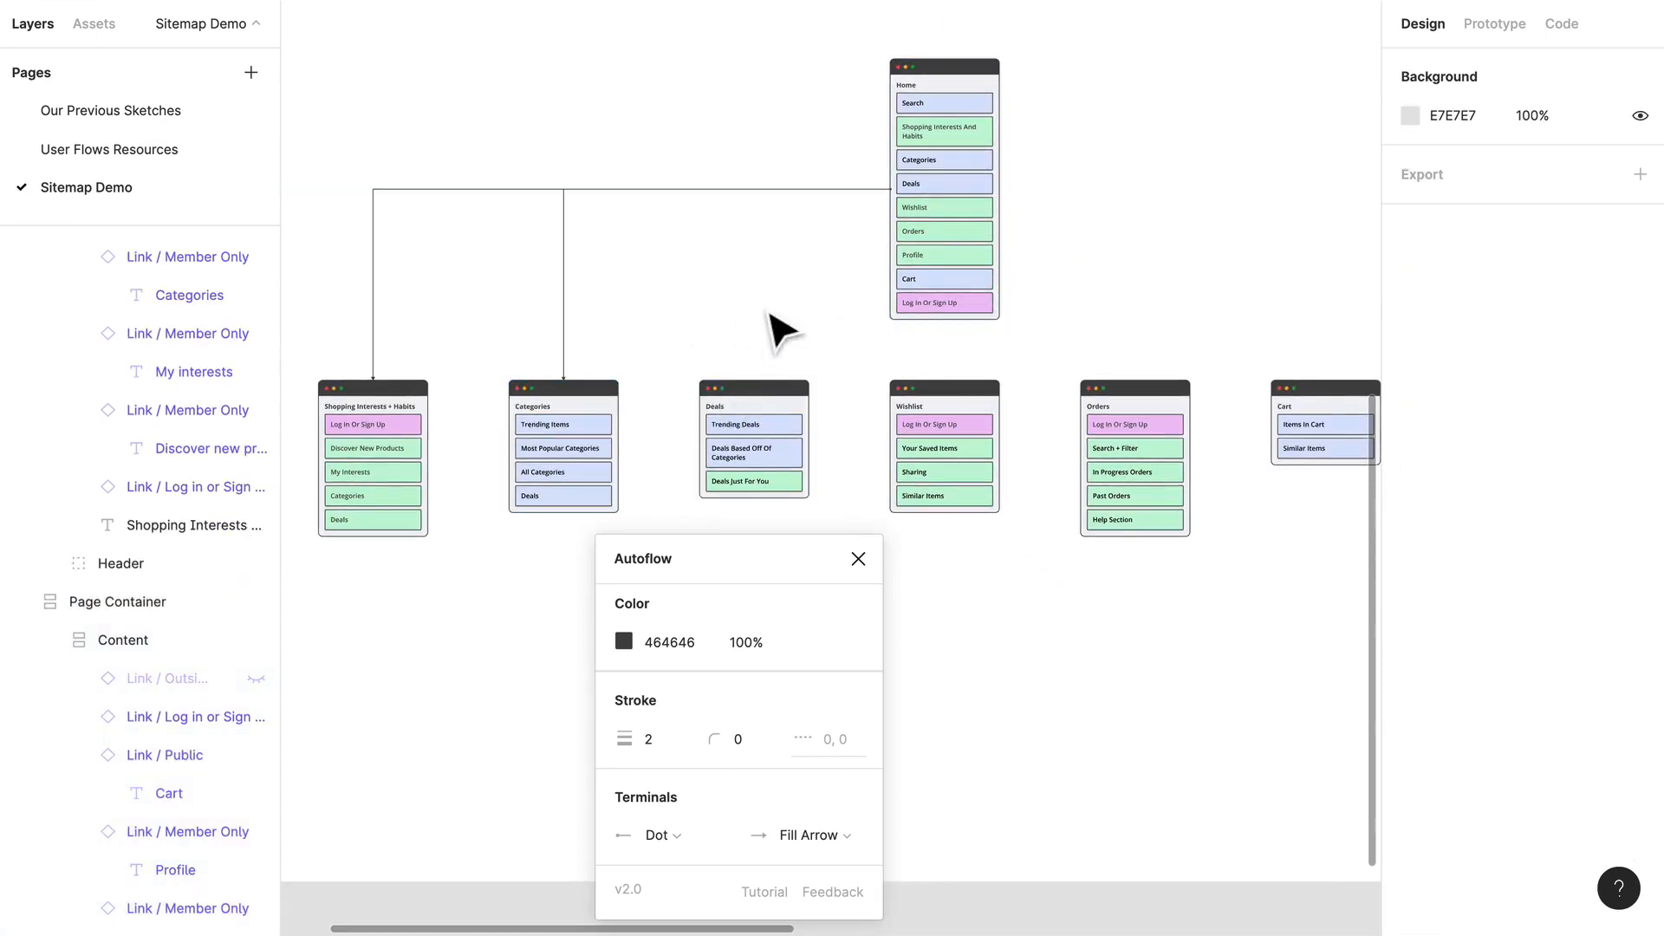
Step: Connect the Home container to the Deals container with an Autoflow arrow
left_click(980, 251)
left_click(780, 393, "shift")
scroll(876, 354, "right", 1)
scroll(874, 353, "right", 1)
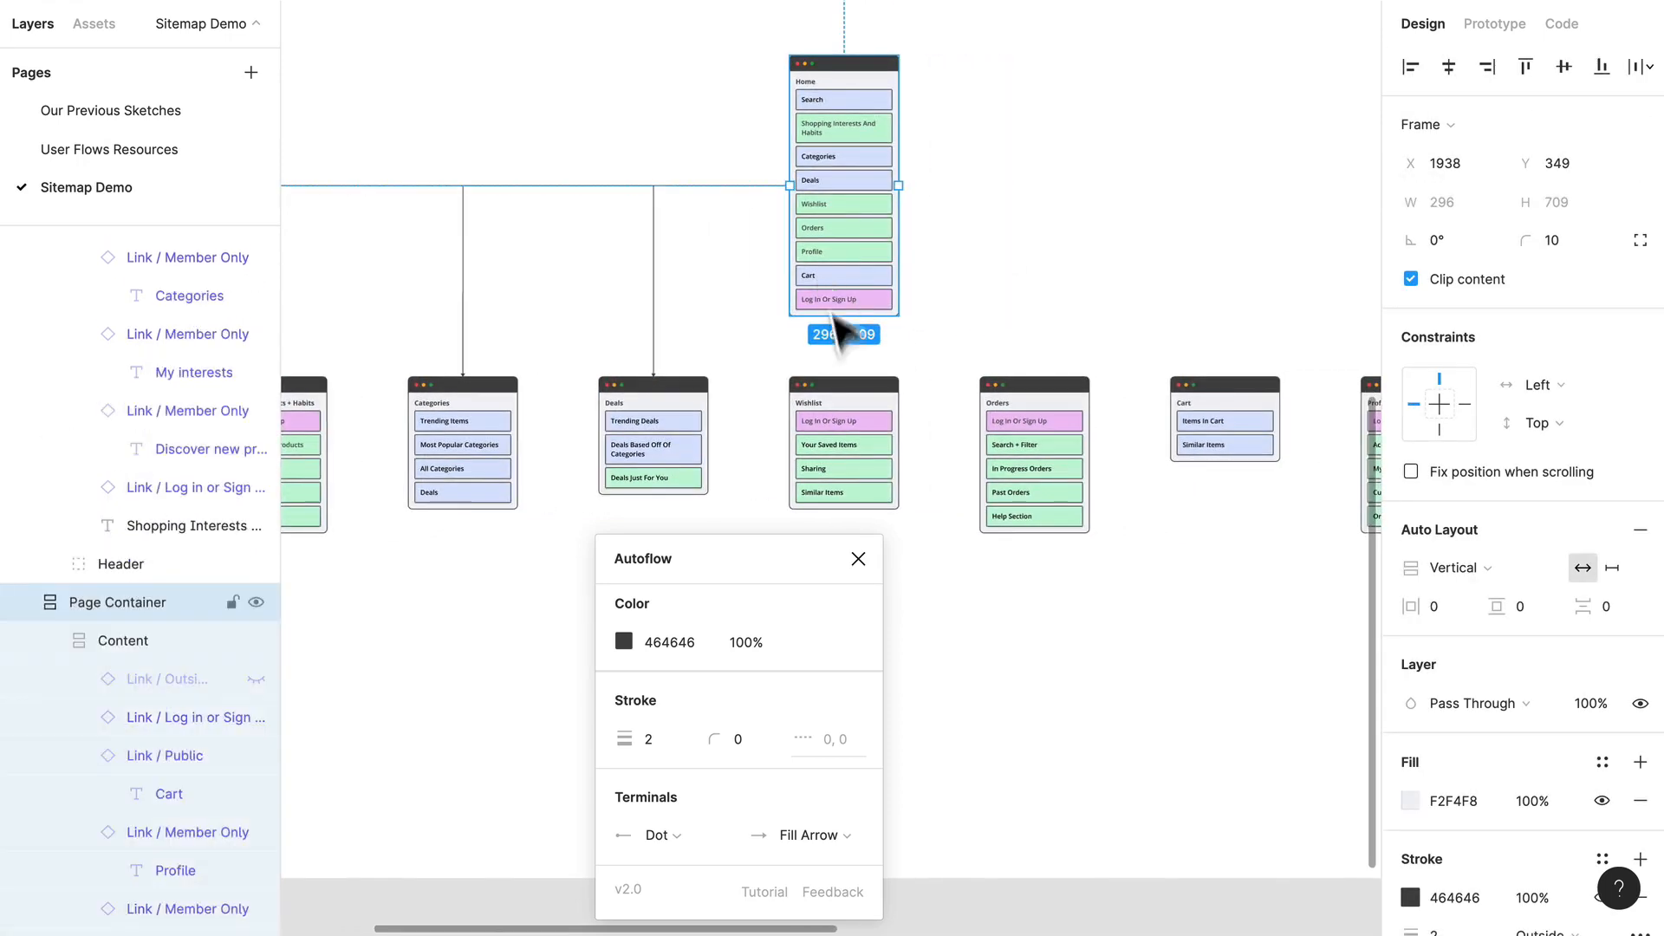
Step: Connect the Home container to the Wishlist and Orders containers with Autoflow arrows
left_click(848, 399, "shift")
left_click(885, 190)
left_click(1025, 390, "shift")
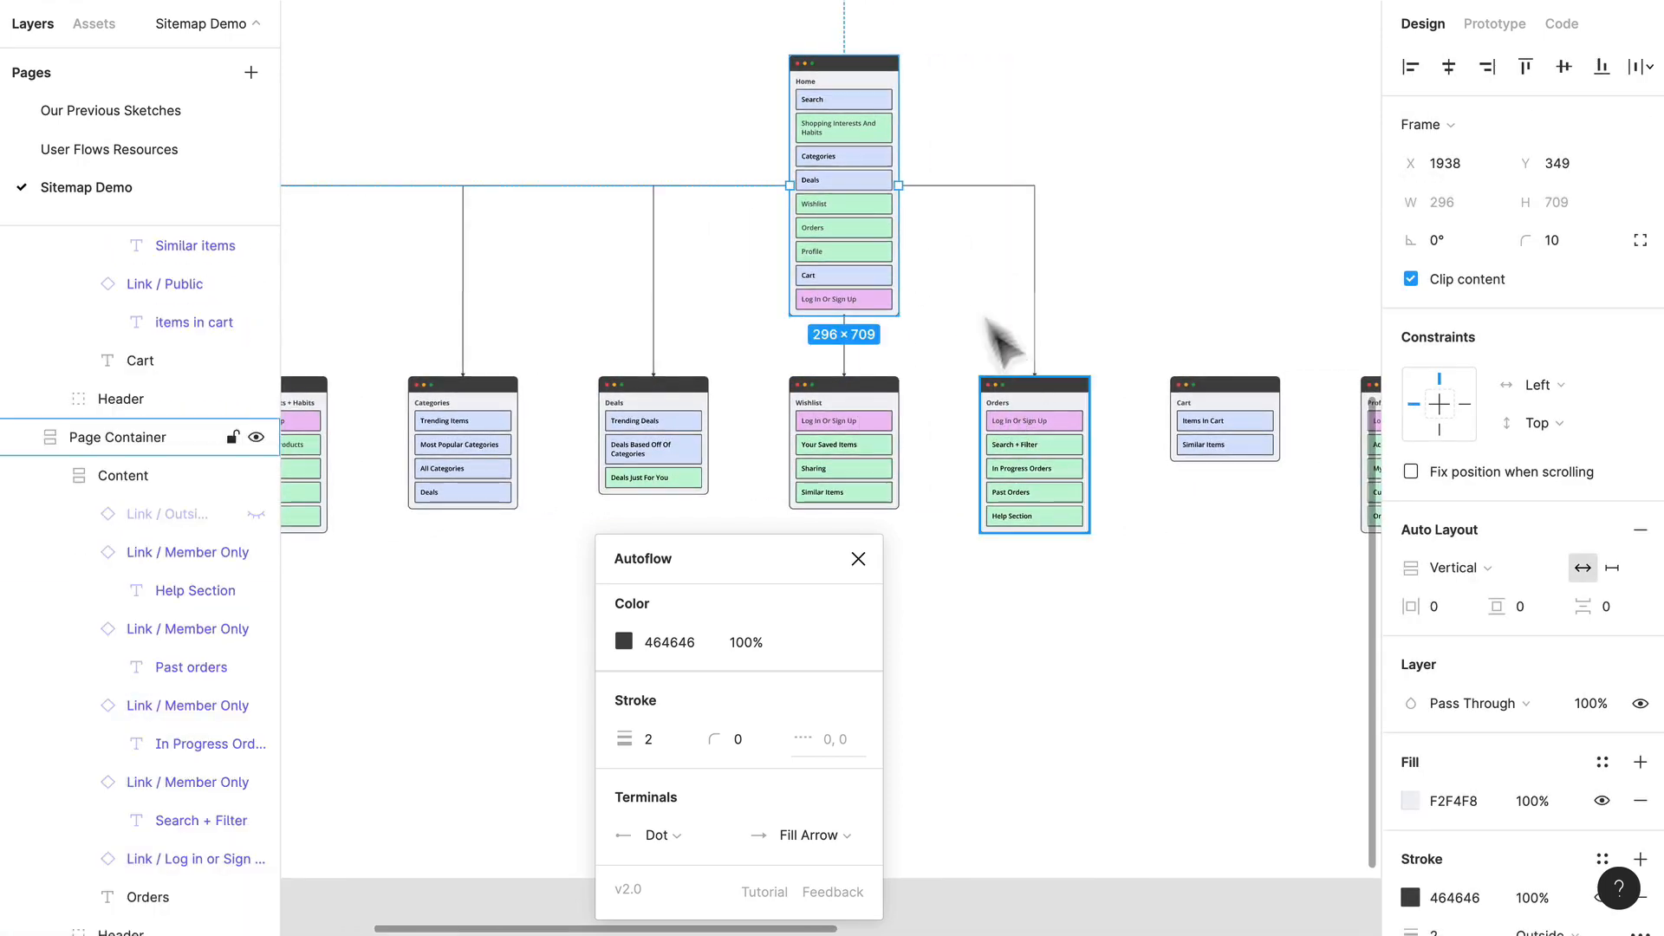
Step: Connect the Home container to the Cart and Profile containers with Autoflow arrows, and clear the selection
scroll(989, 321, "right", 2)
left_click(1029, 420, "shift")
left_click(1181, 399, "shift")
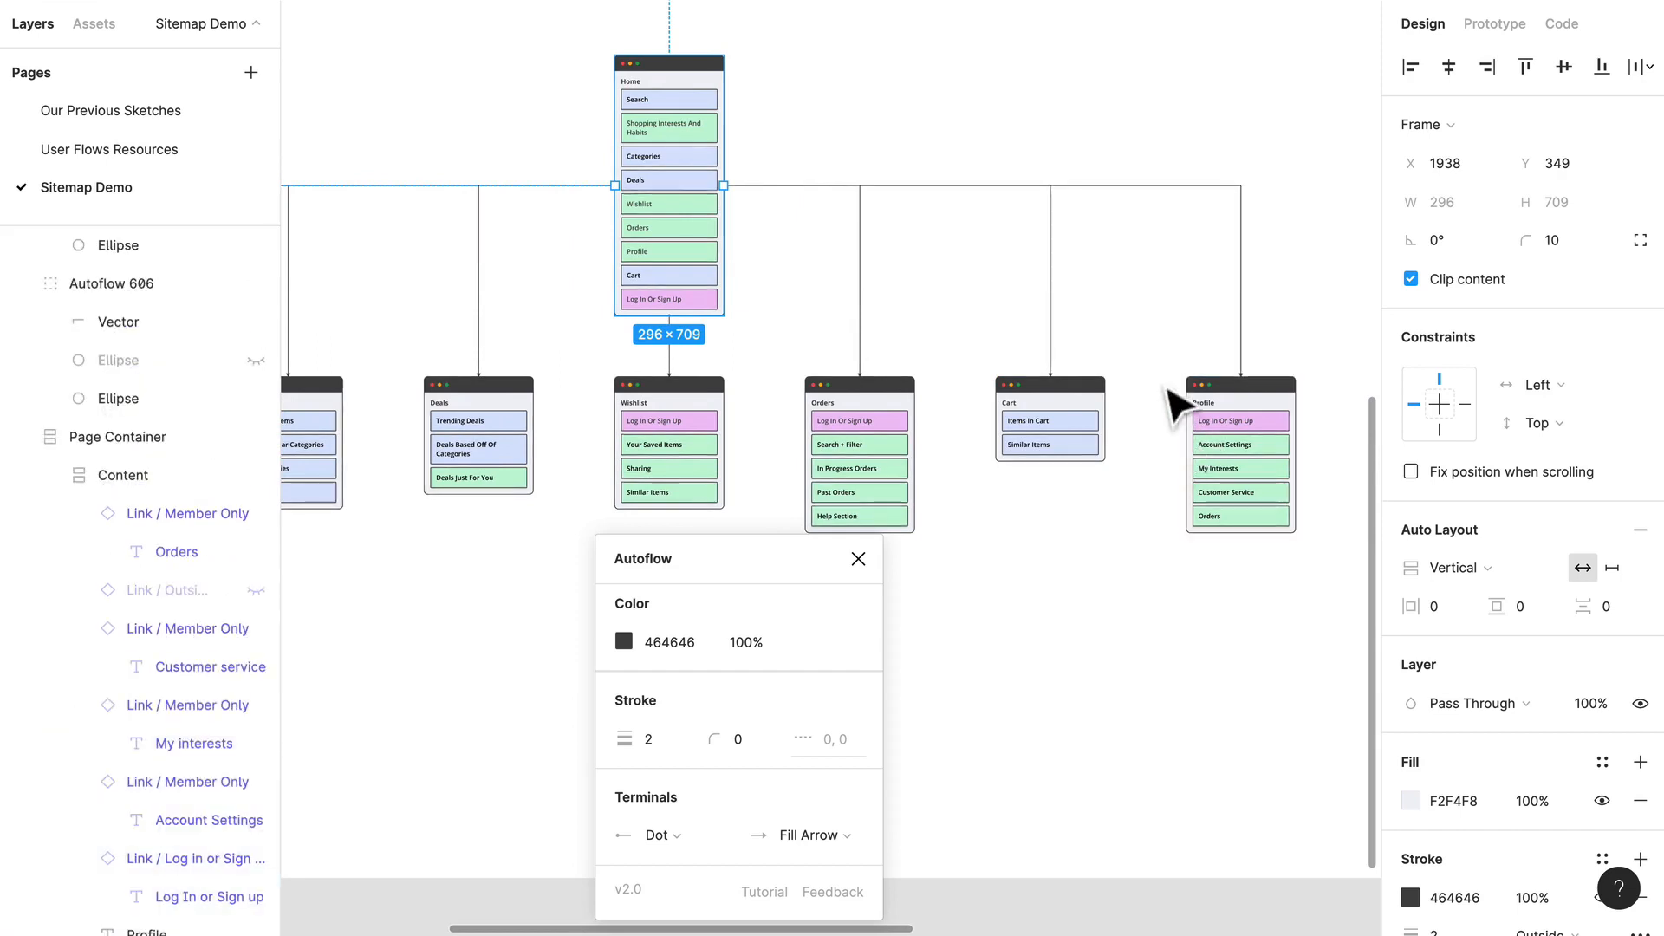
left_click(1170, 112)
Step: Close the Autoflow plugin and move all page containers and connectors together higher within the Site Map frame
scroll(1121, 119, "down", 2)
scroll(854, 148, "up", 3)
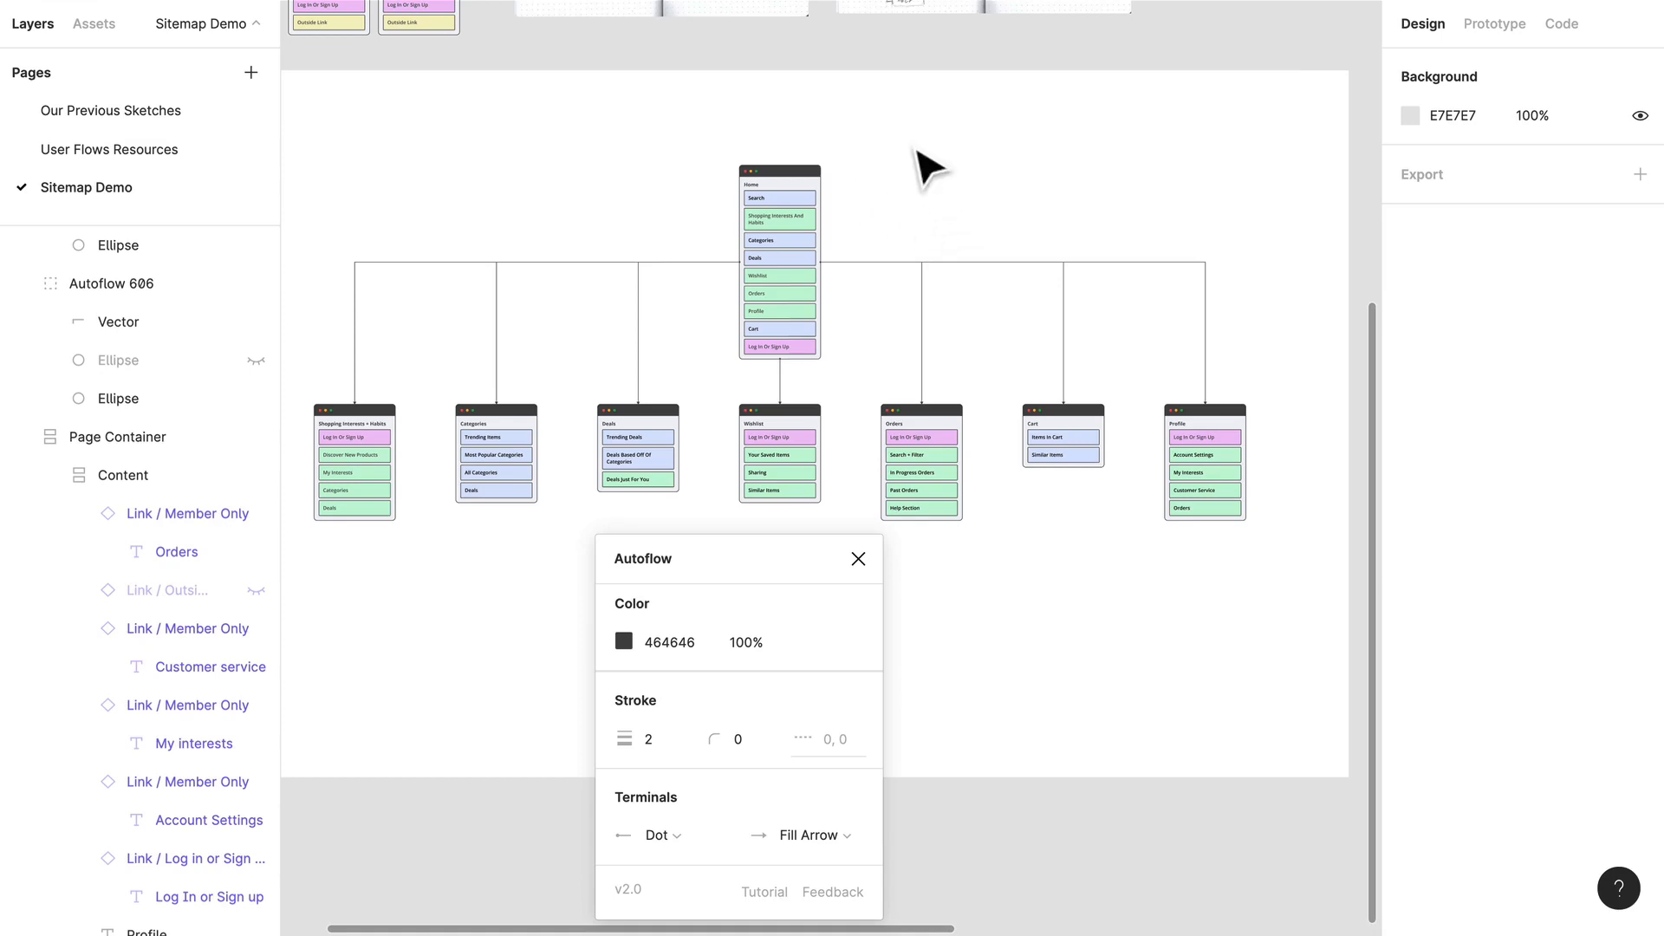
left_click(859, 560)
left_click_drag(1300, 585, 317, 225)
left_click_drag(790, 311, 790, 251)
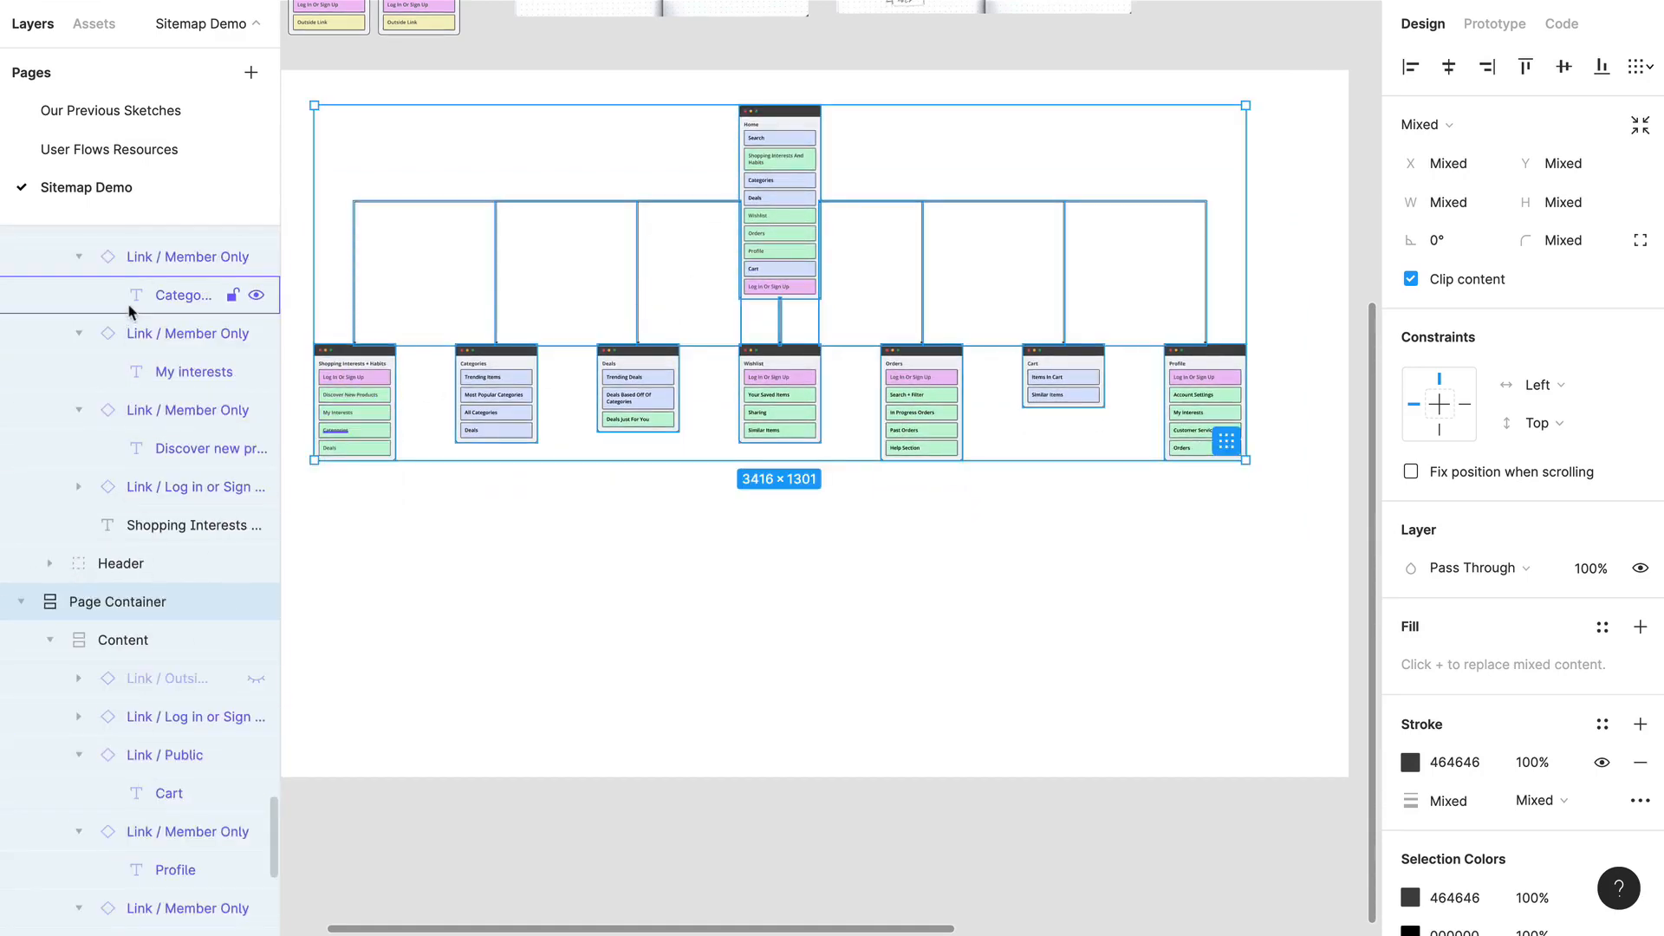
Step: Collapse the expanded Page Container layers inside the Site Map frame
scroll(100, 678, "up", 4)
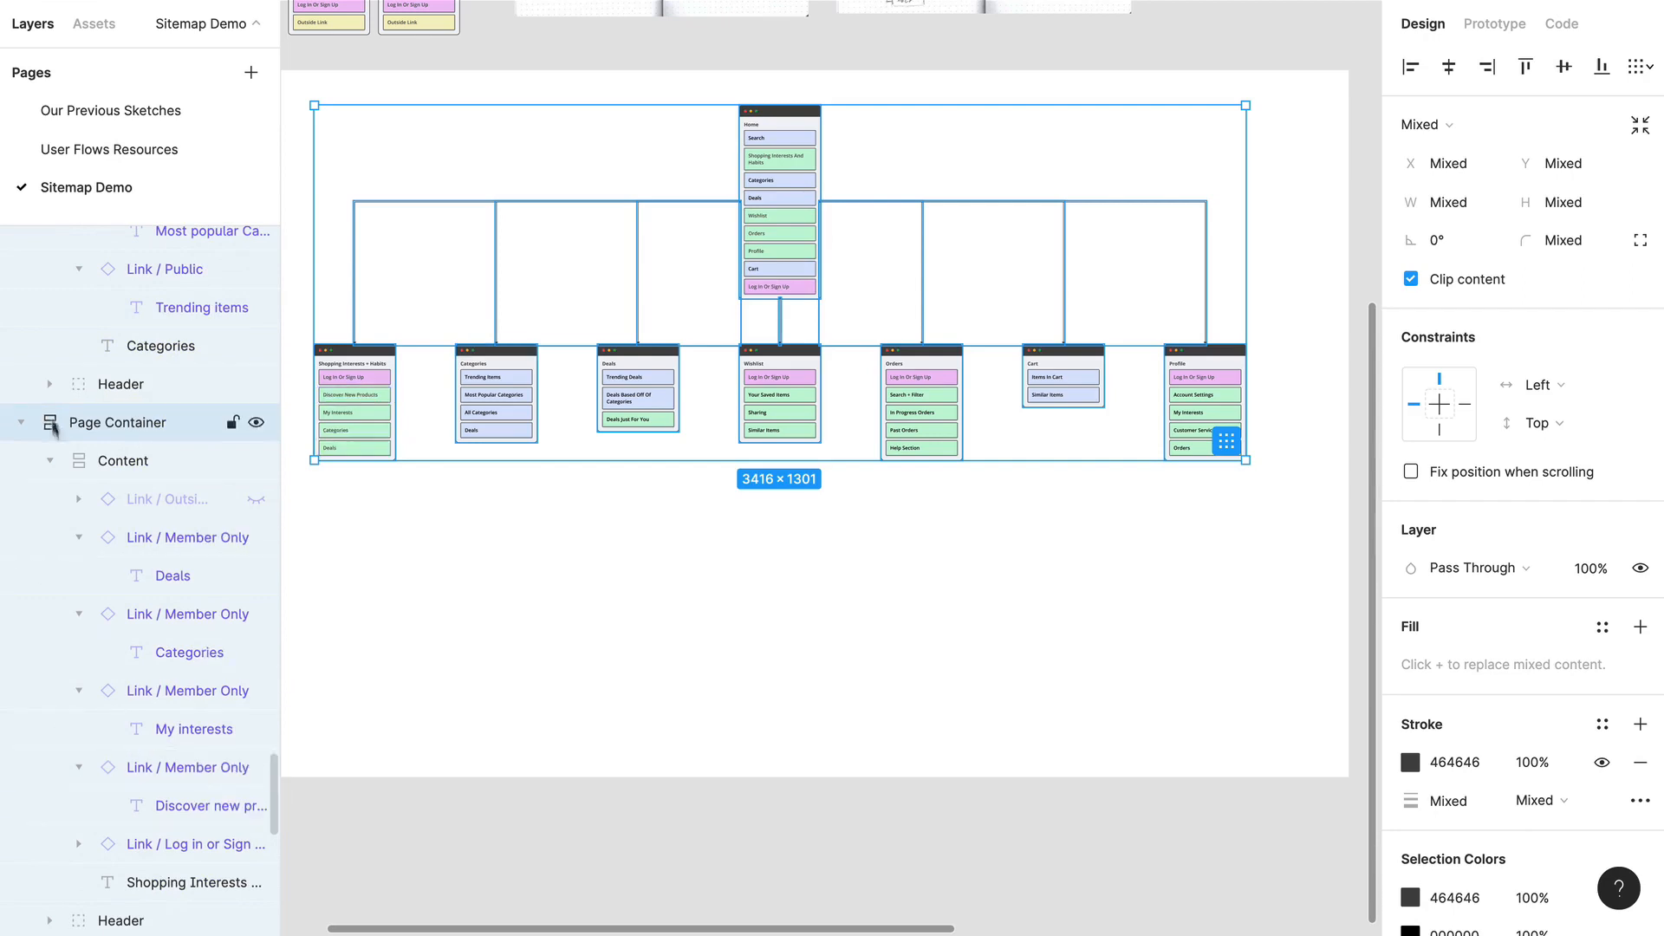
left_click(21, 423)
left_click(23, 461)
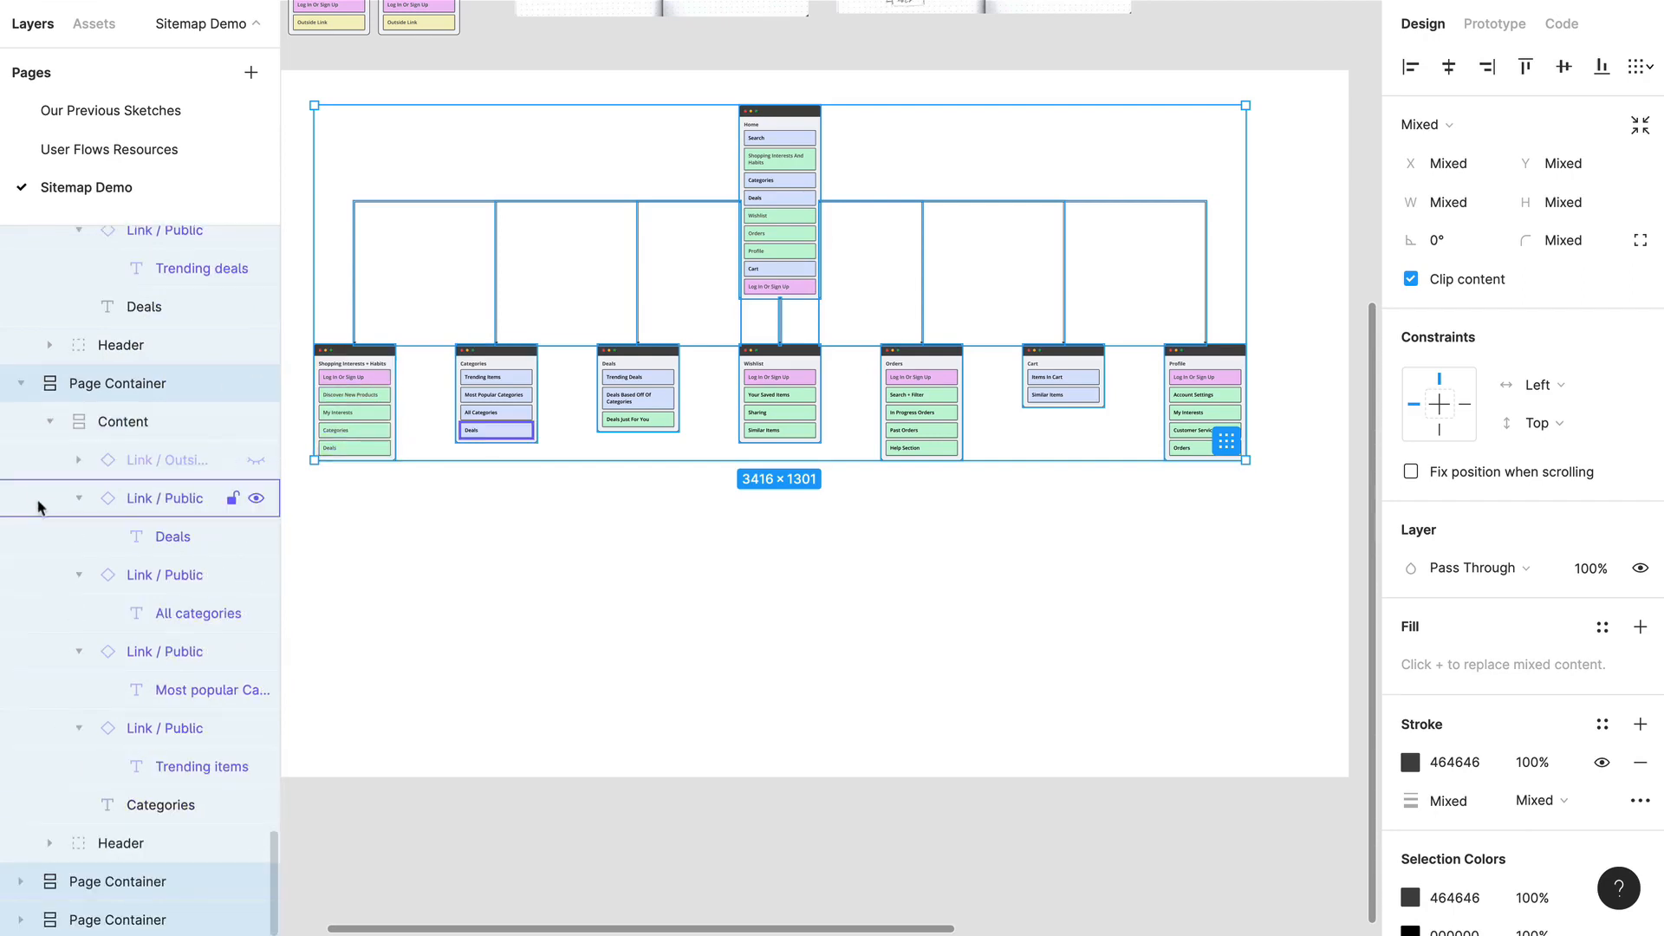
left_click(22, 384)
left_click(22, 422)
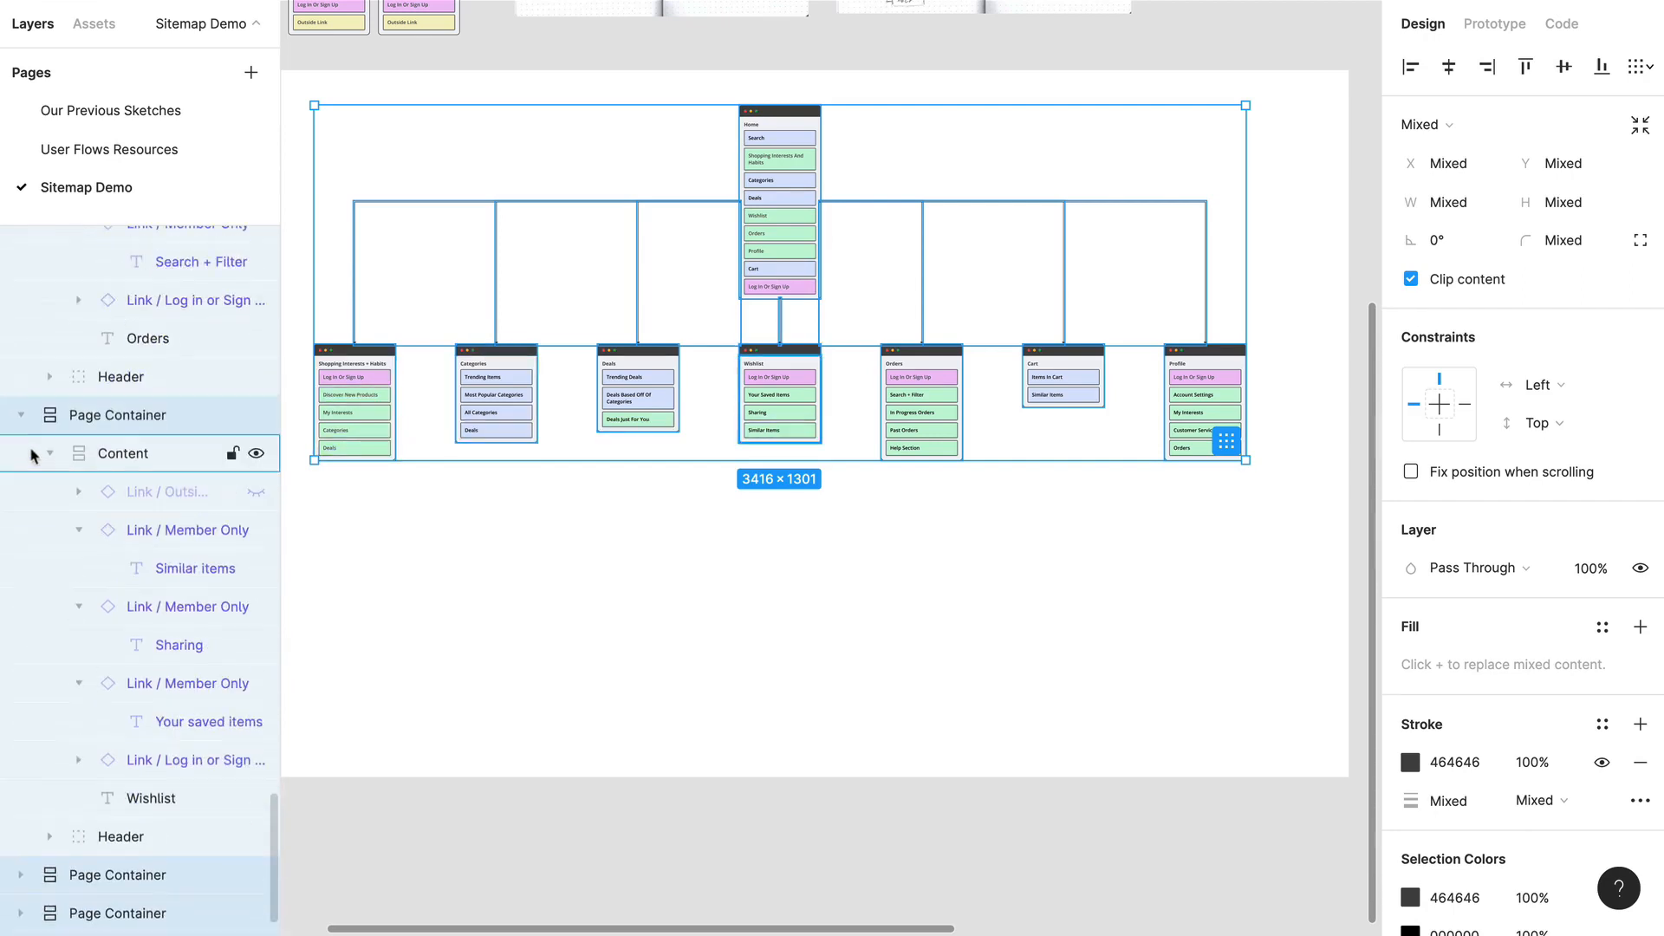
left_click(22, 417)
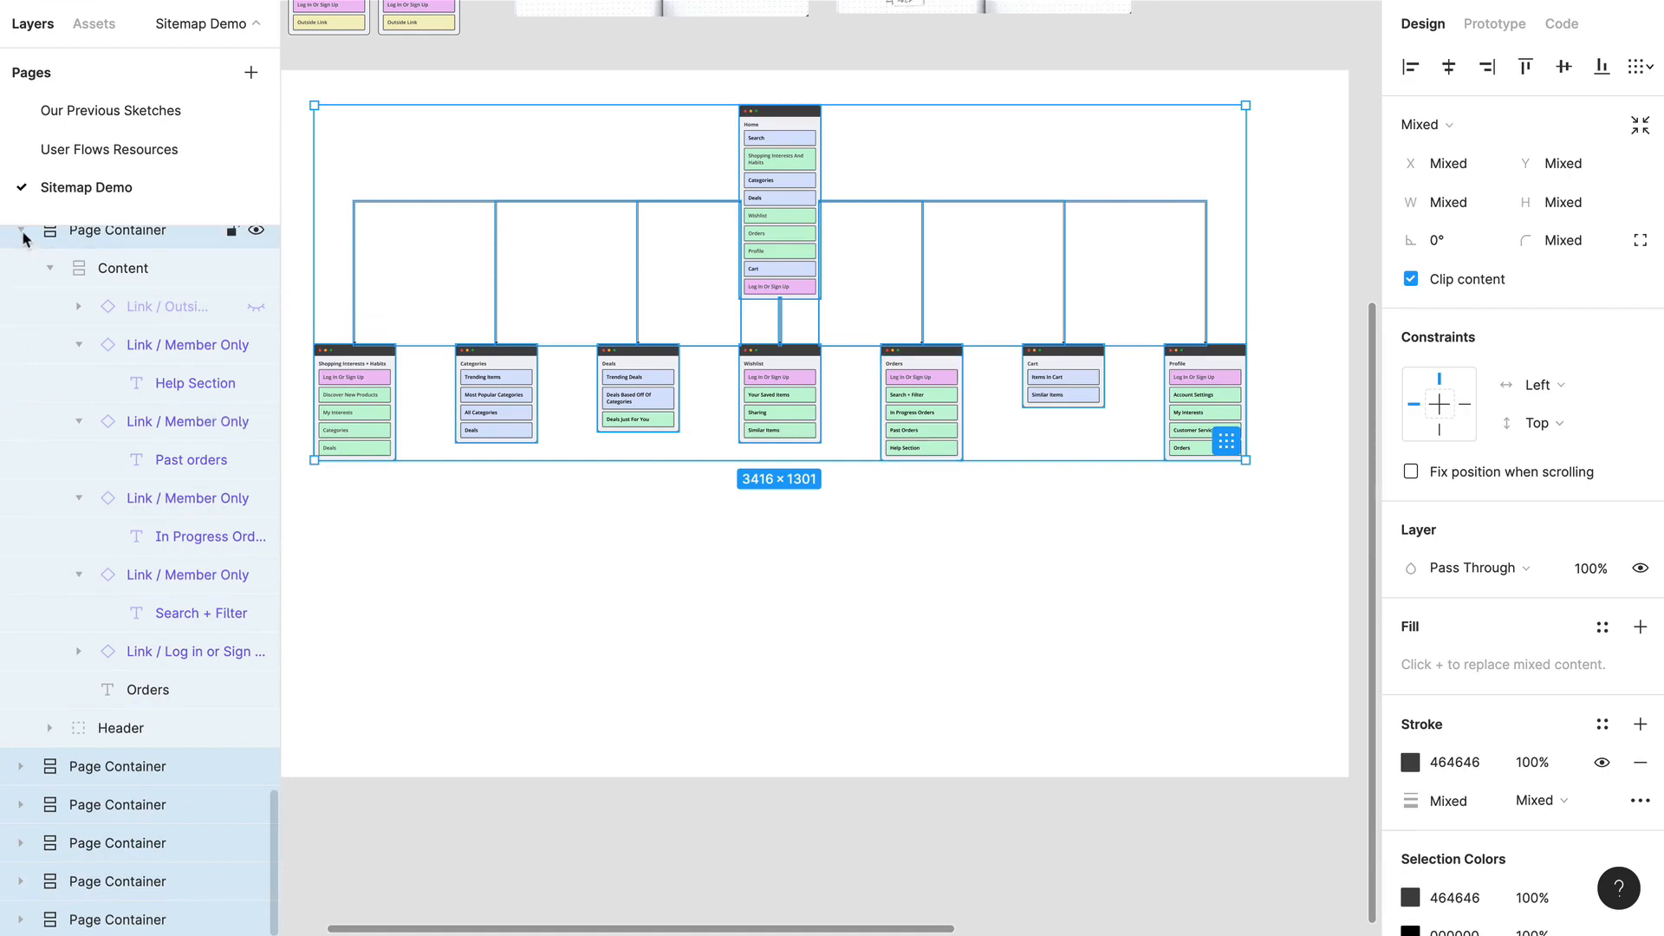
left_click(21, 232)
left_click(23, 385)
scroll(26, 400, "up", 4)
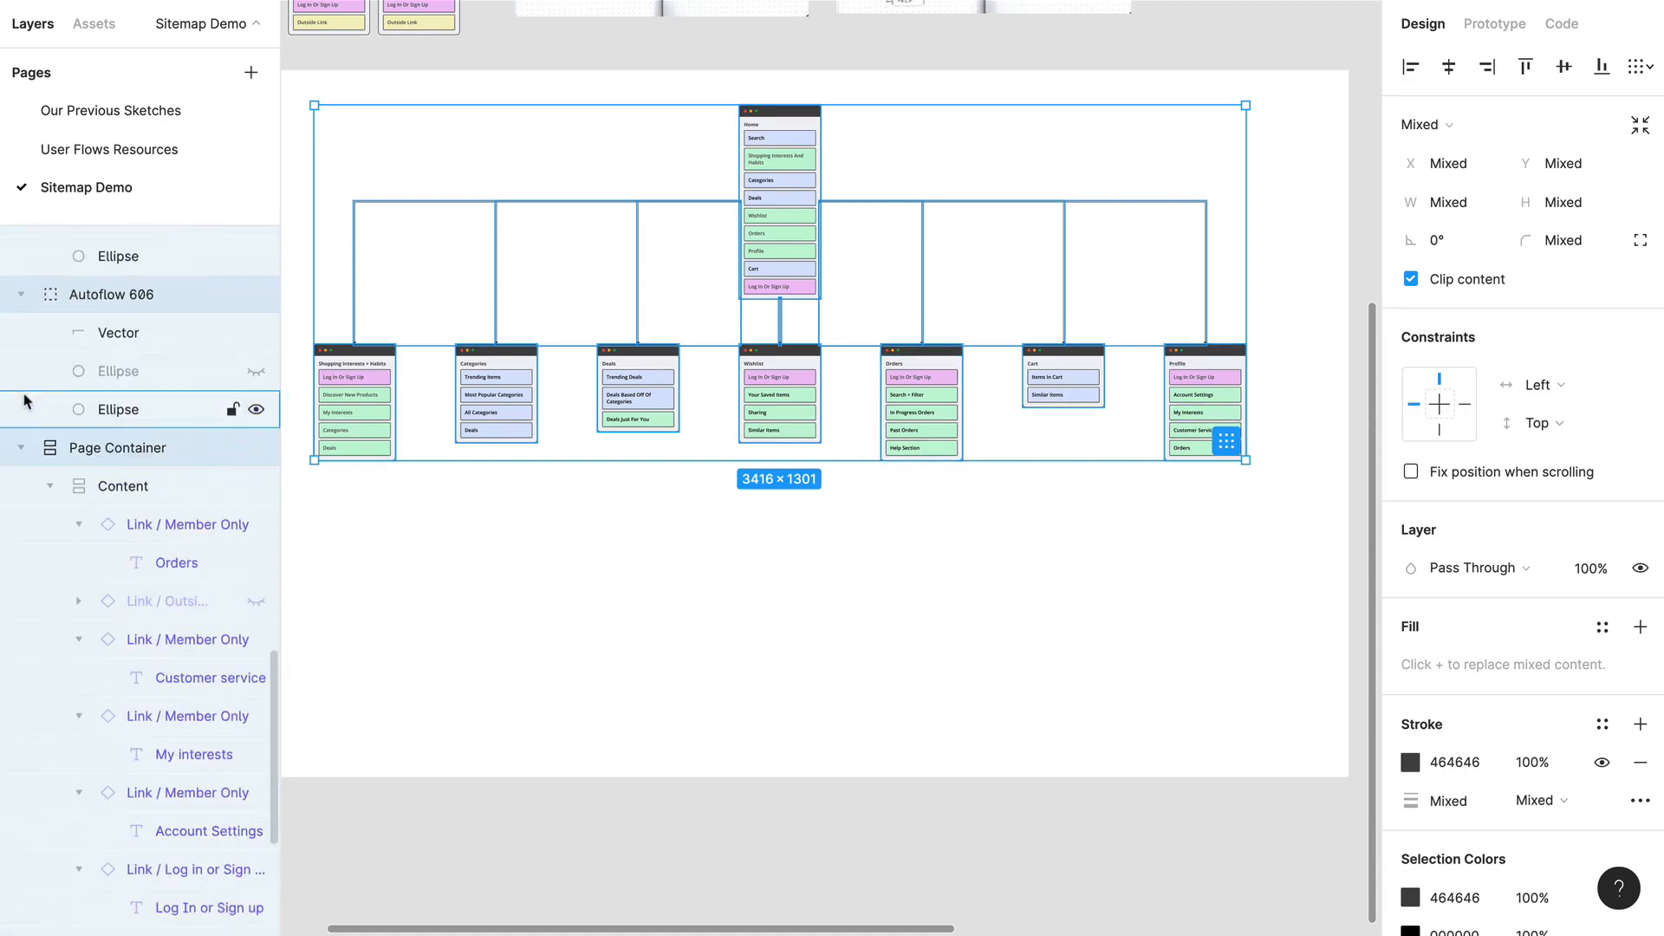
left_click(22, 451)
Step: Collapse the expanded Autoflow groups and the Site Map frame in the layer list, and deselect everything
left_click(19, 345)
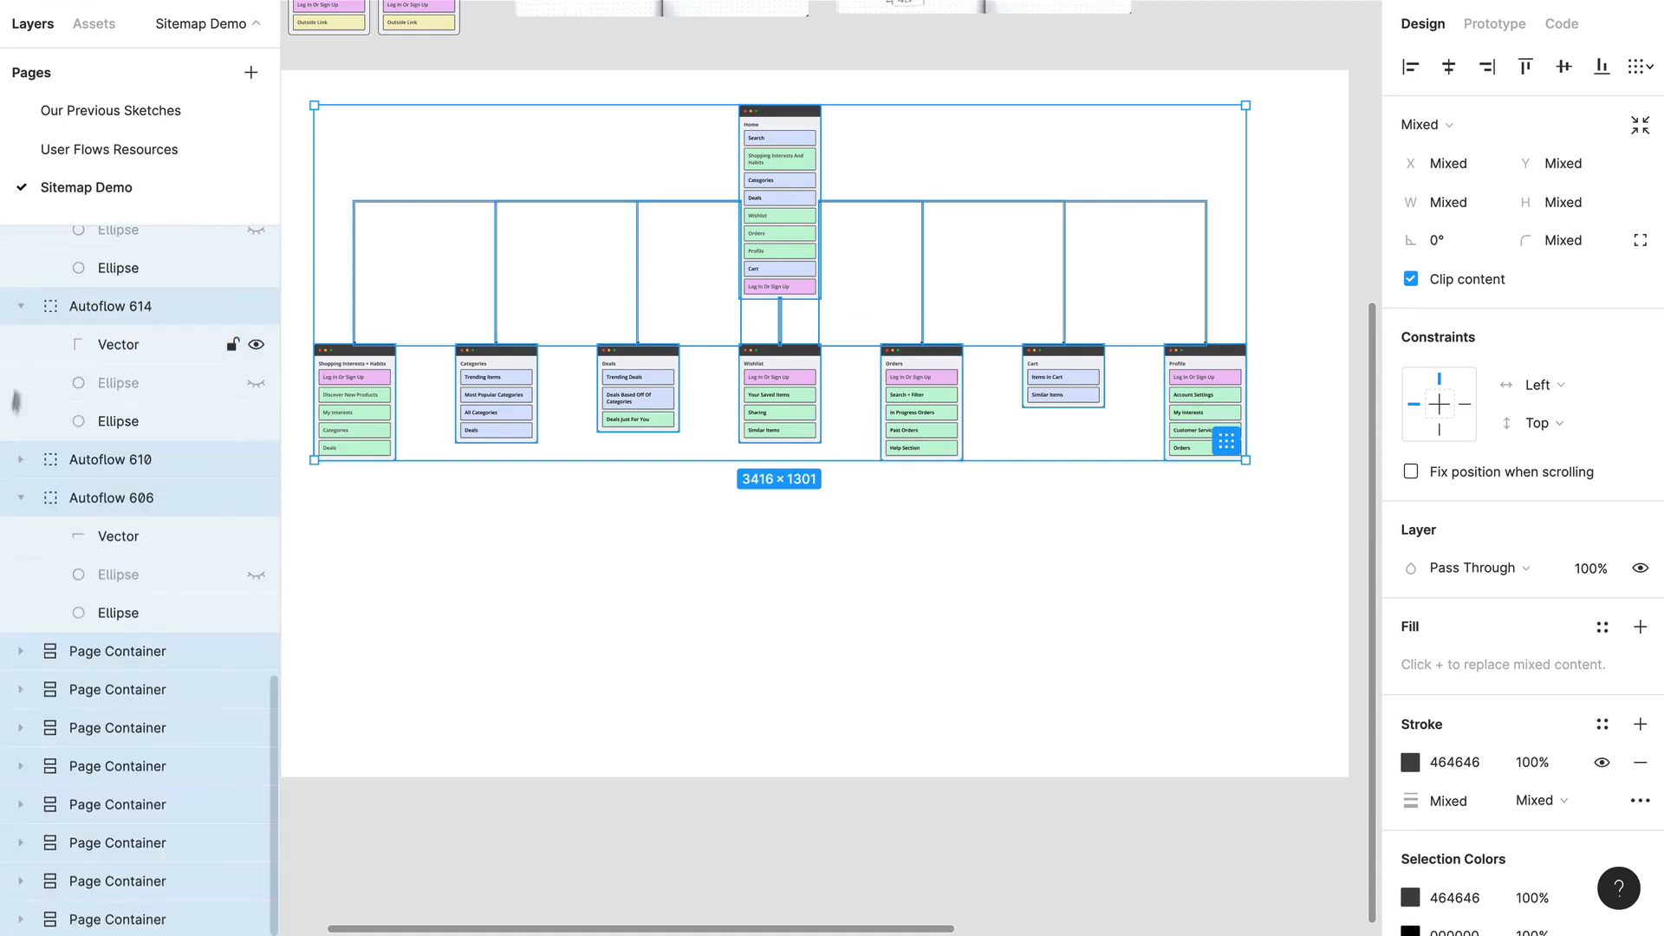
left_click(20, 308)
left_click(20, 267)
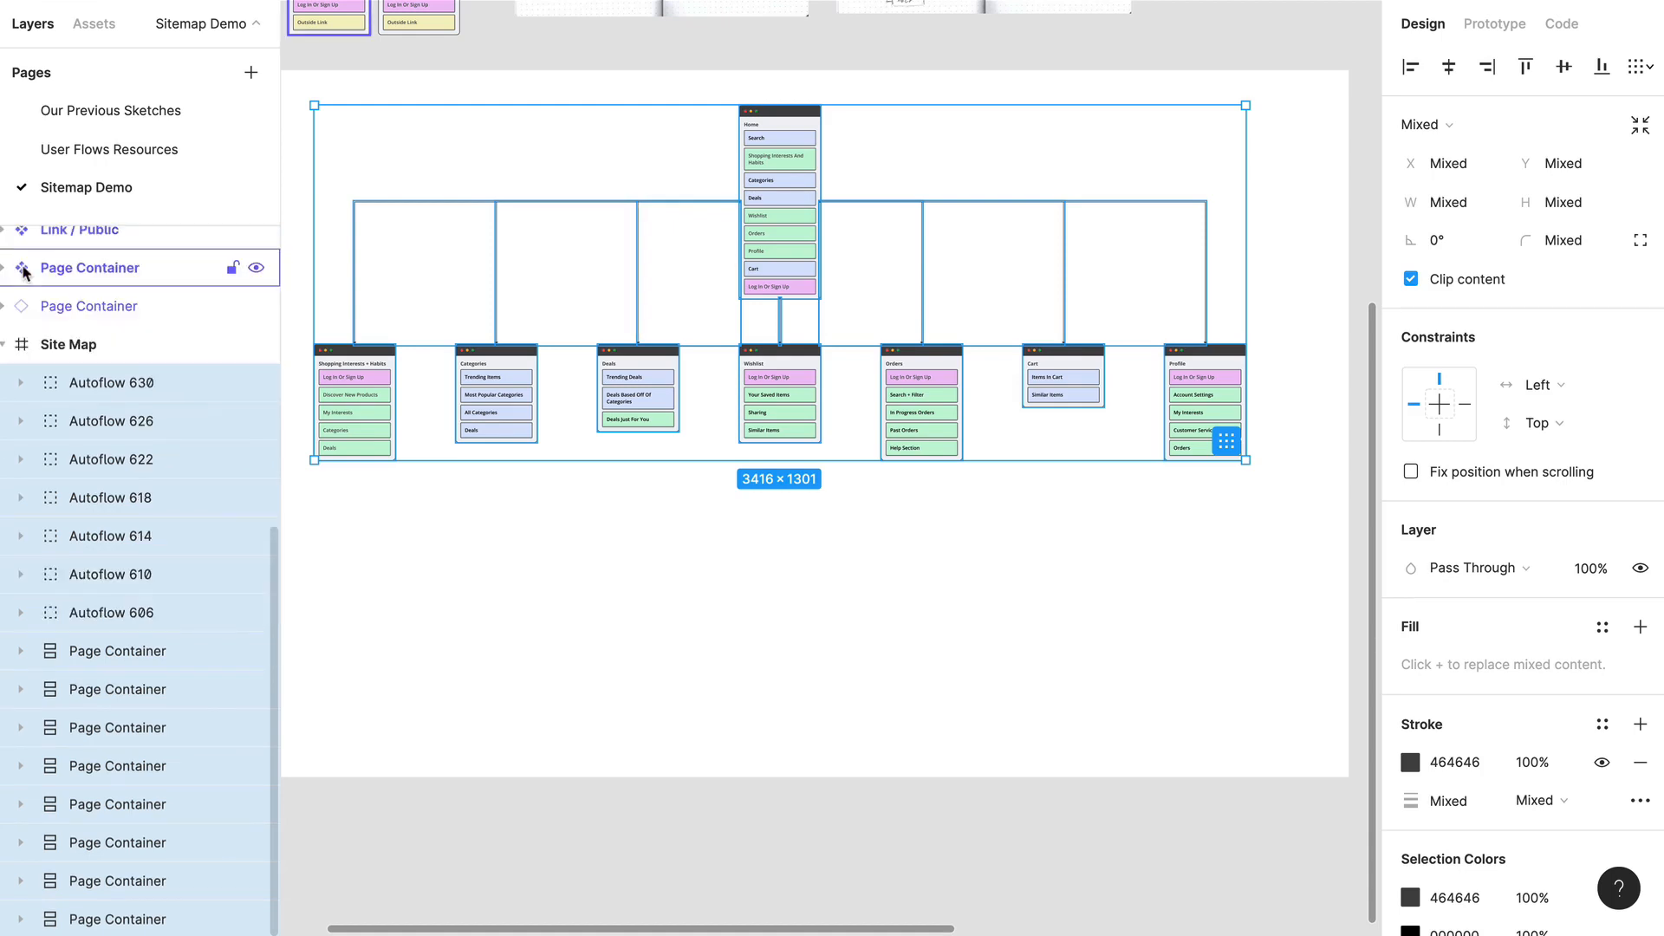
left_click(904, 669)
Step: Examine the finished sitemap: the connectors from Home and the links on each page from Shopping Interests + Habits to Profile
scroll(897, 669, "left", 3)
scroll(893, 672, "right", 1)
scroll(895, 665, "right", 3)
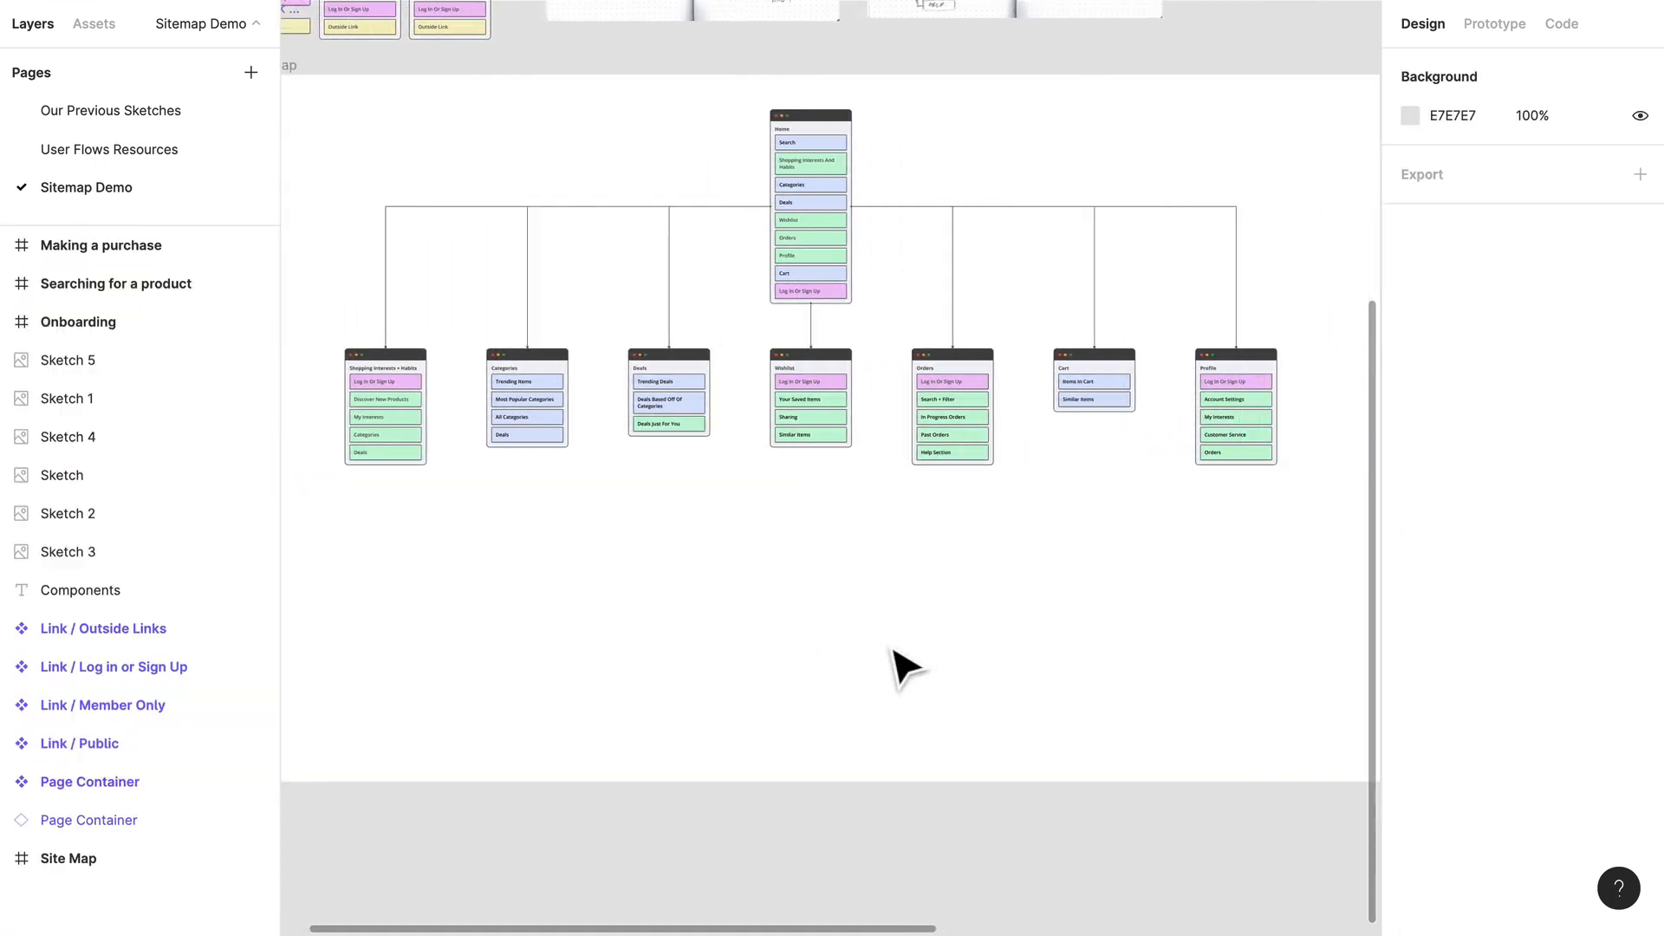
scroll(849, 588, "down", 2)
scroll(867, 588, "left", 2)
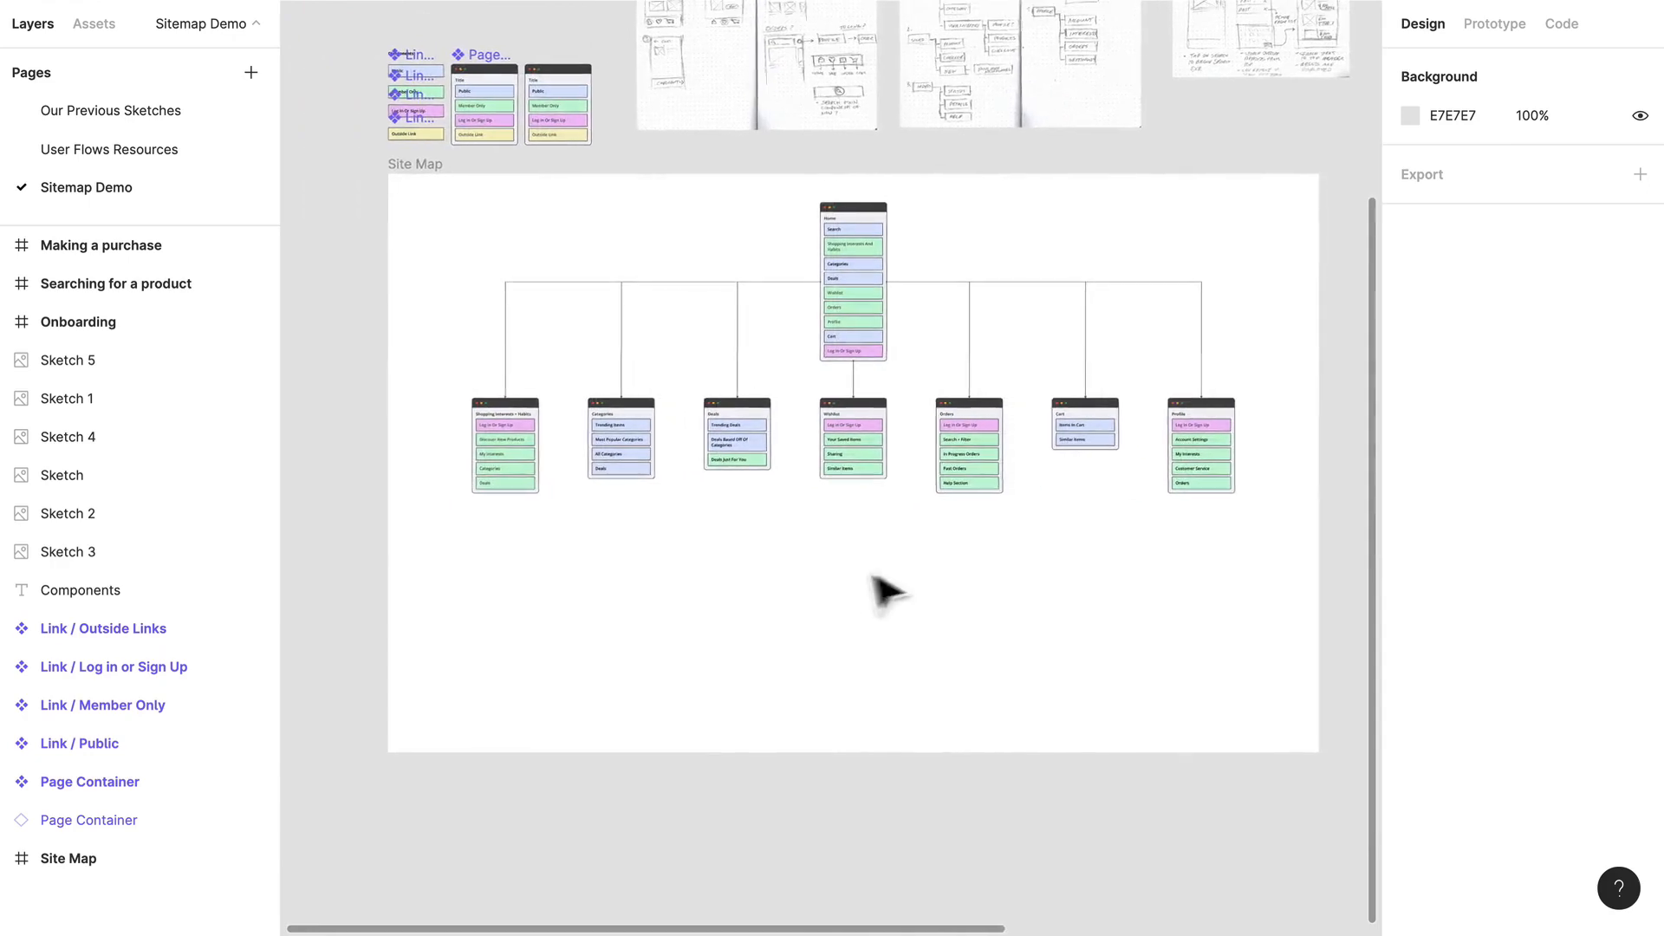
scroll(907, 579, "up", 3)
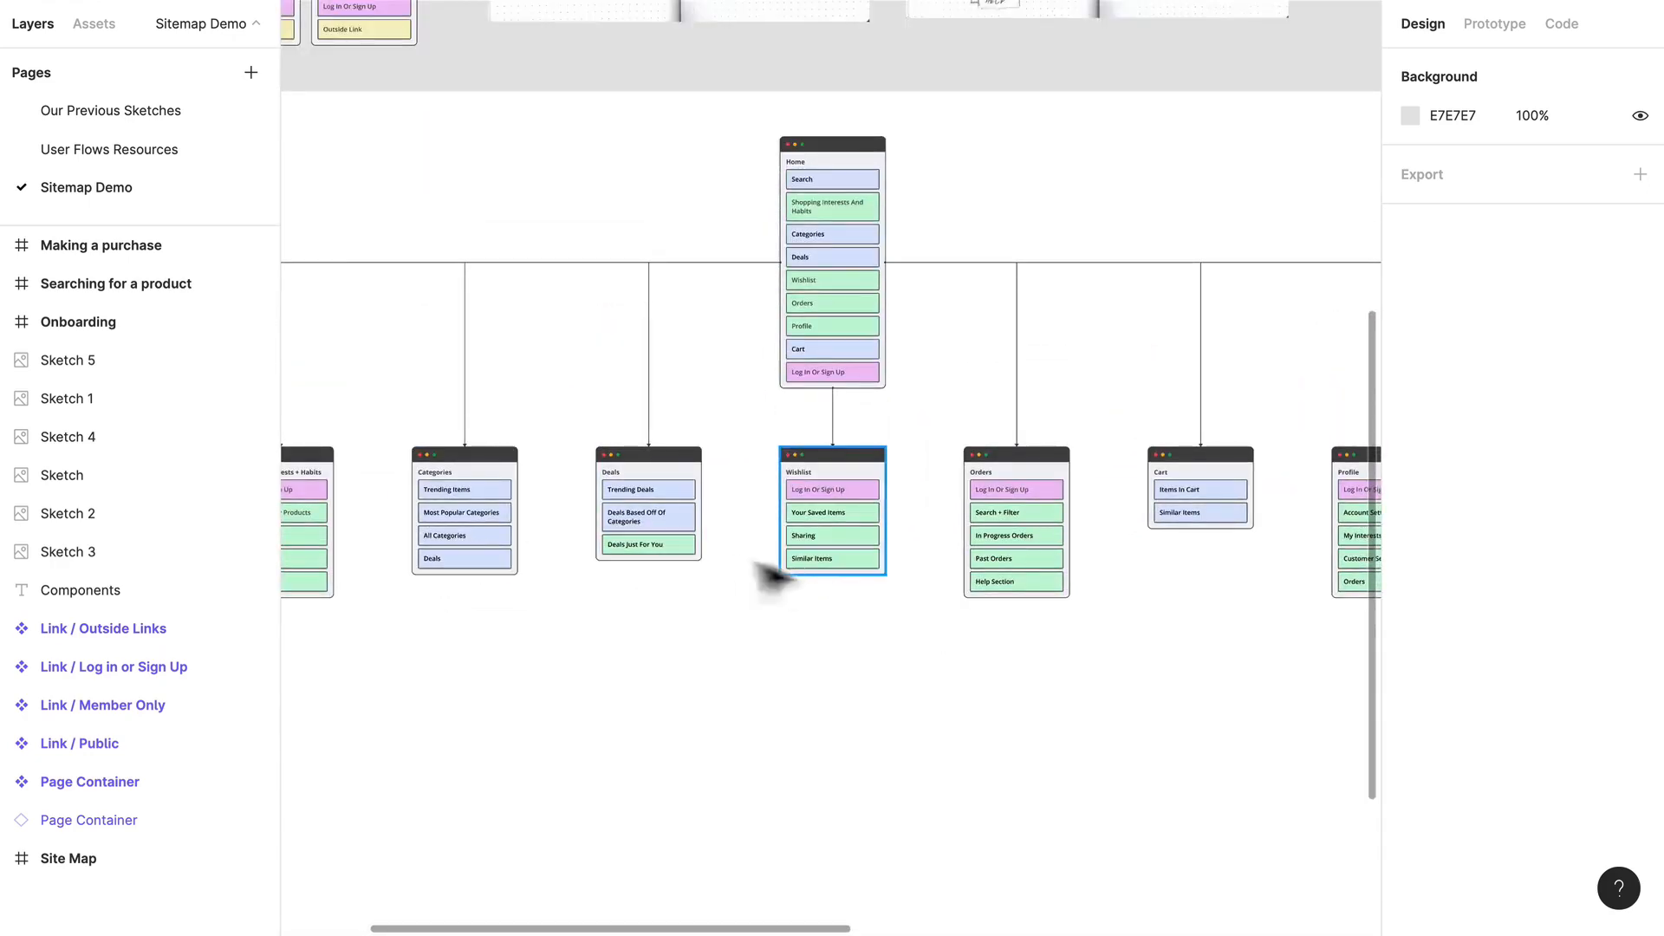
scroll(1037, 517, "left", 2)
scroll(414, 520, "up", 5)
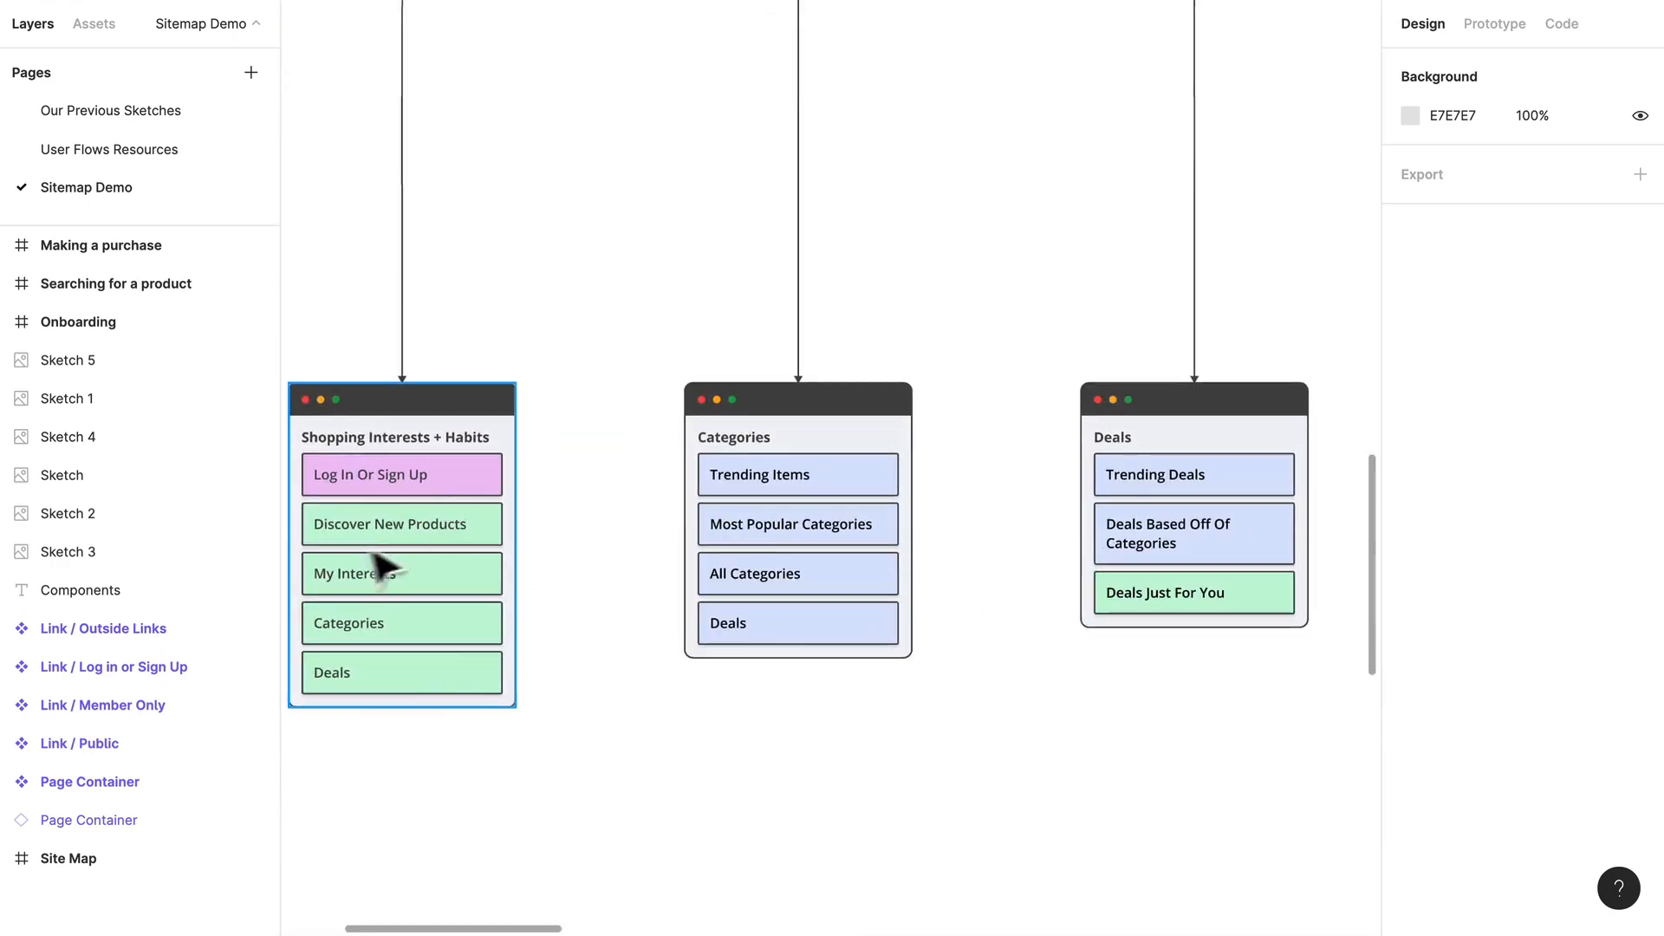
scroll(792, 494, "right", 3)
scroll(782, 485, "right", 15)
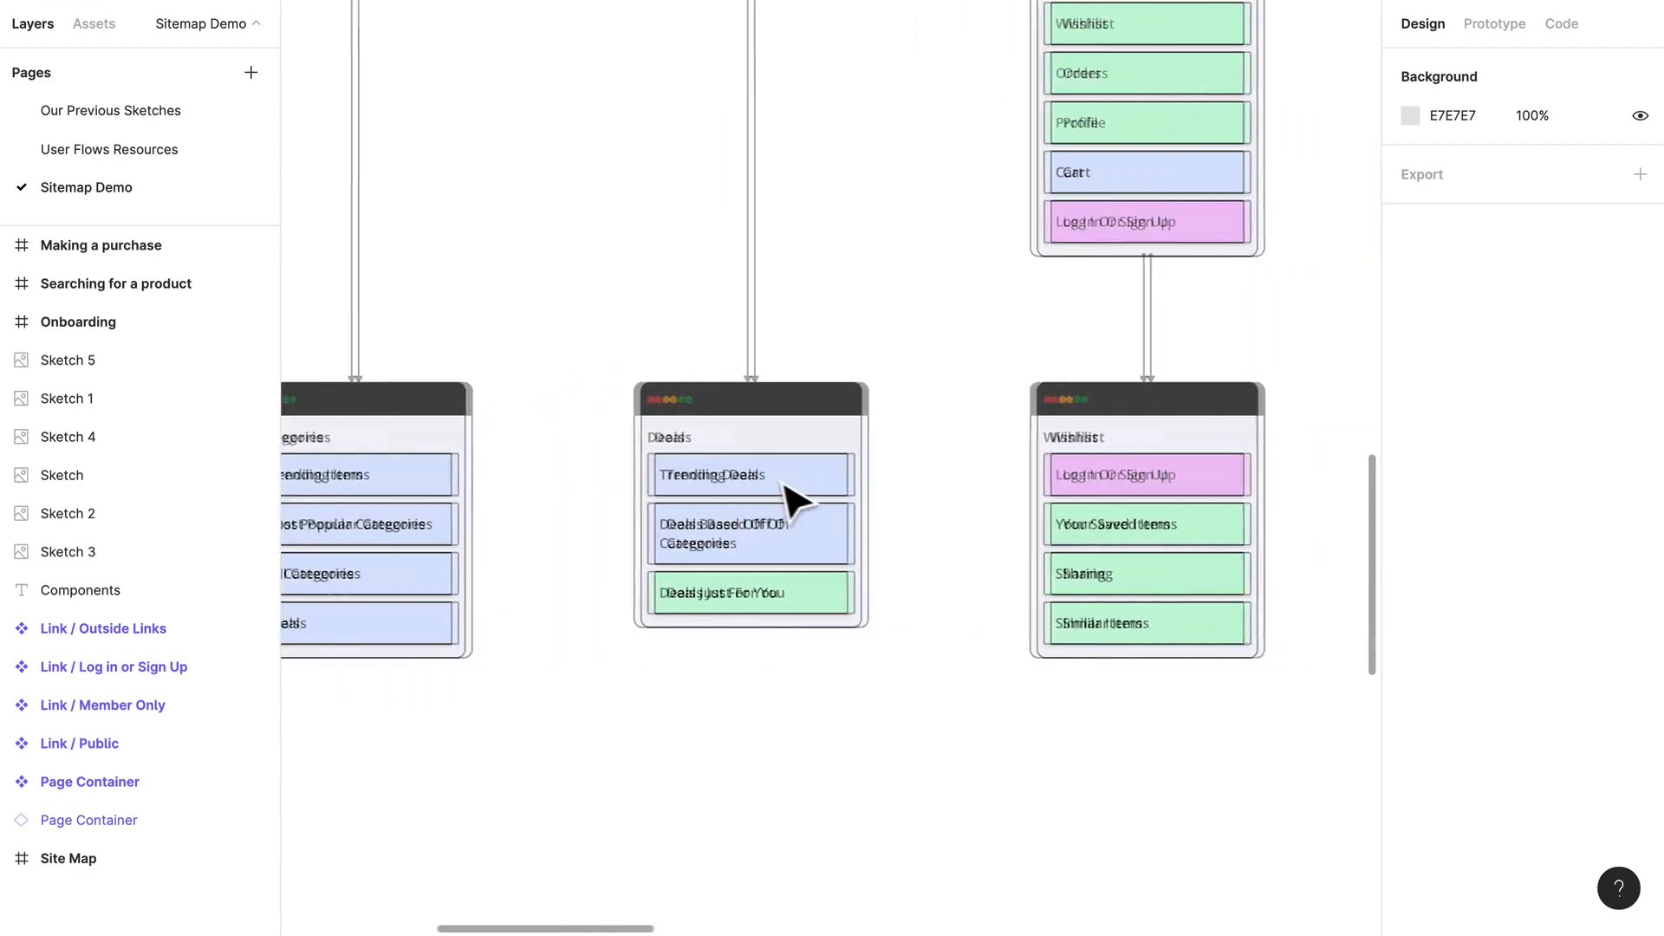
scroll(782, 538, "right", 8)
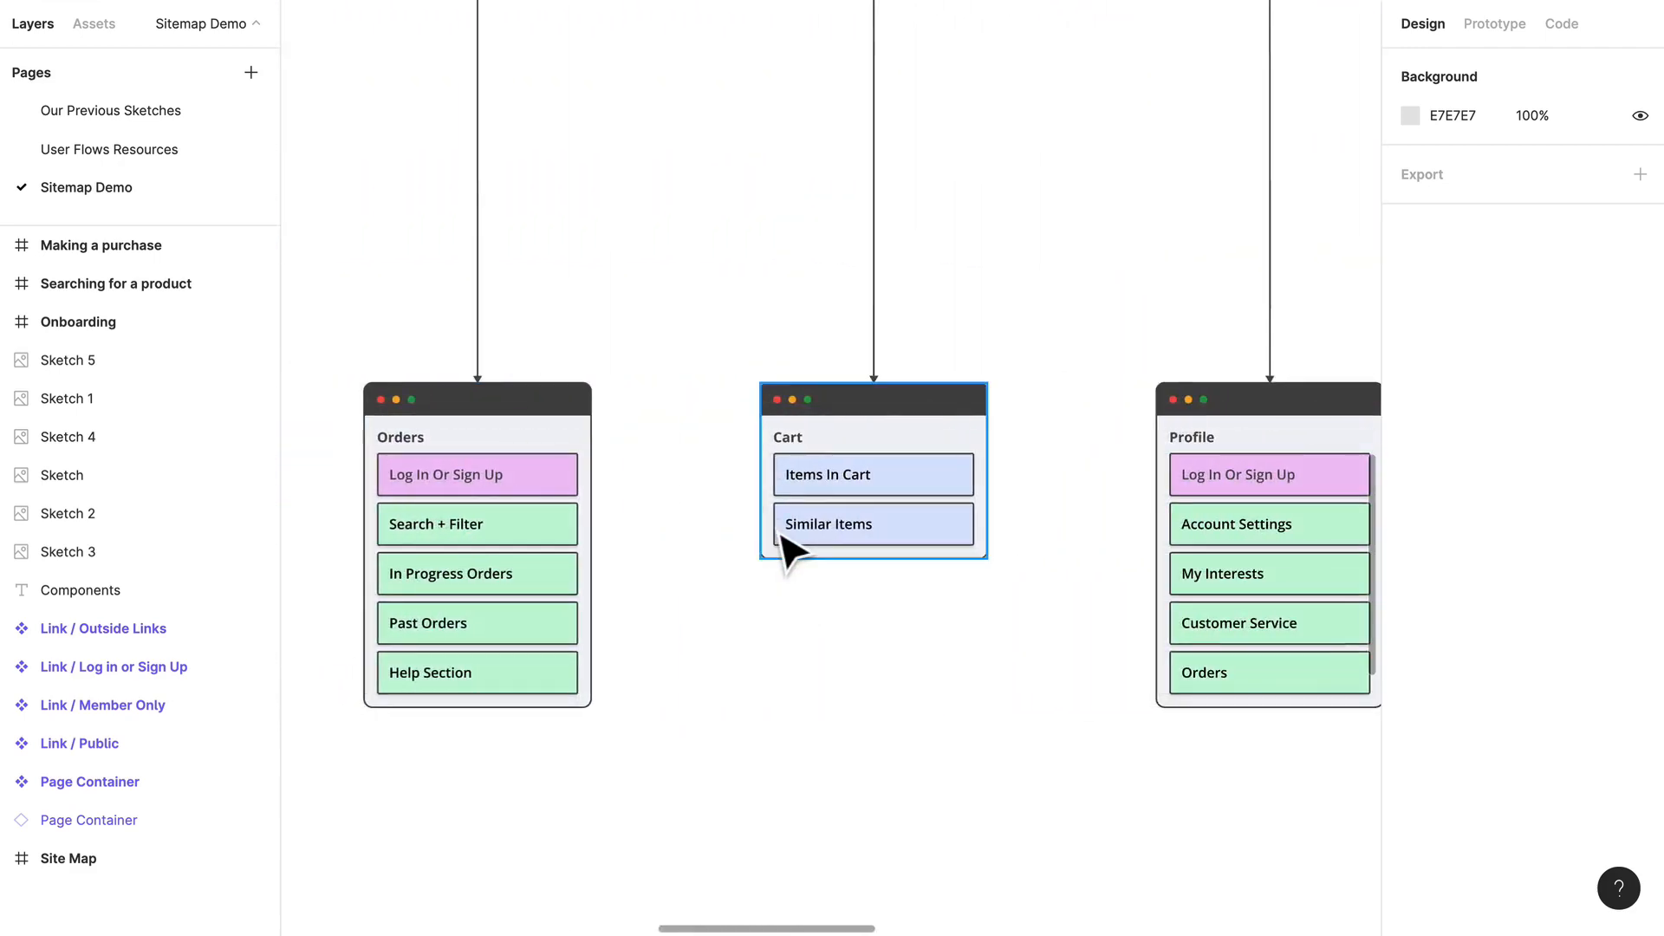
scroll(685, 546, "down", 6)
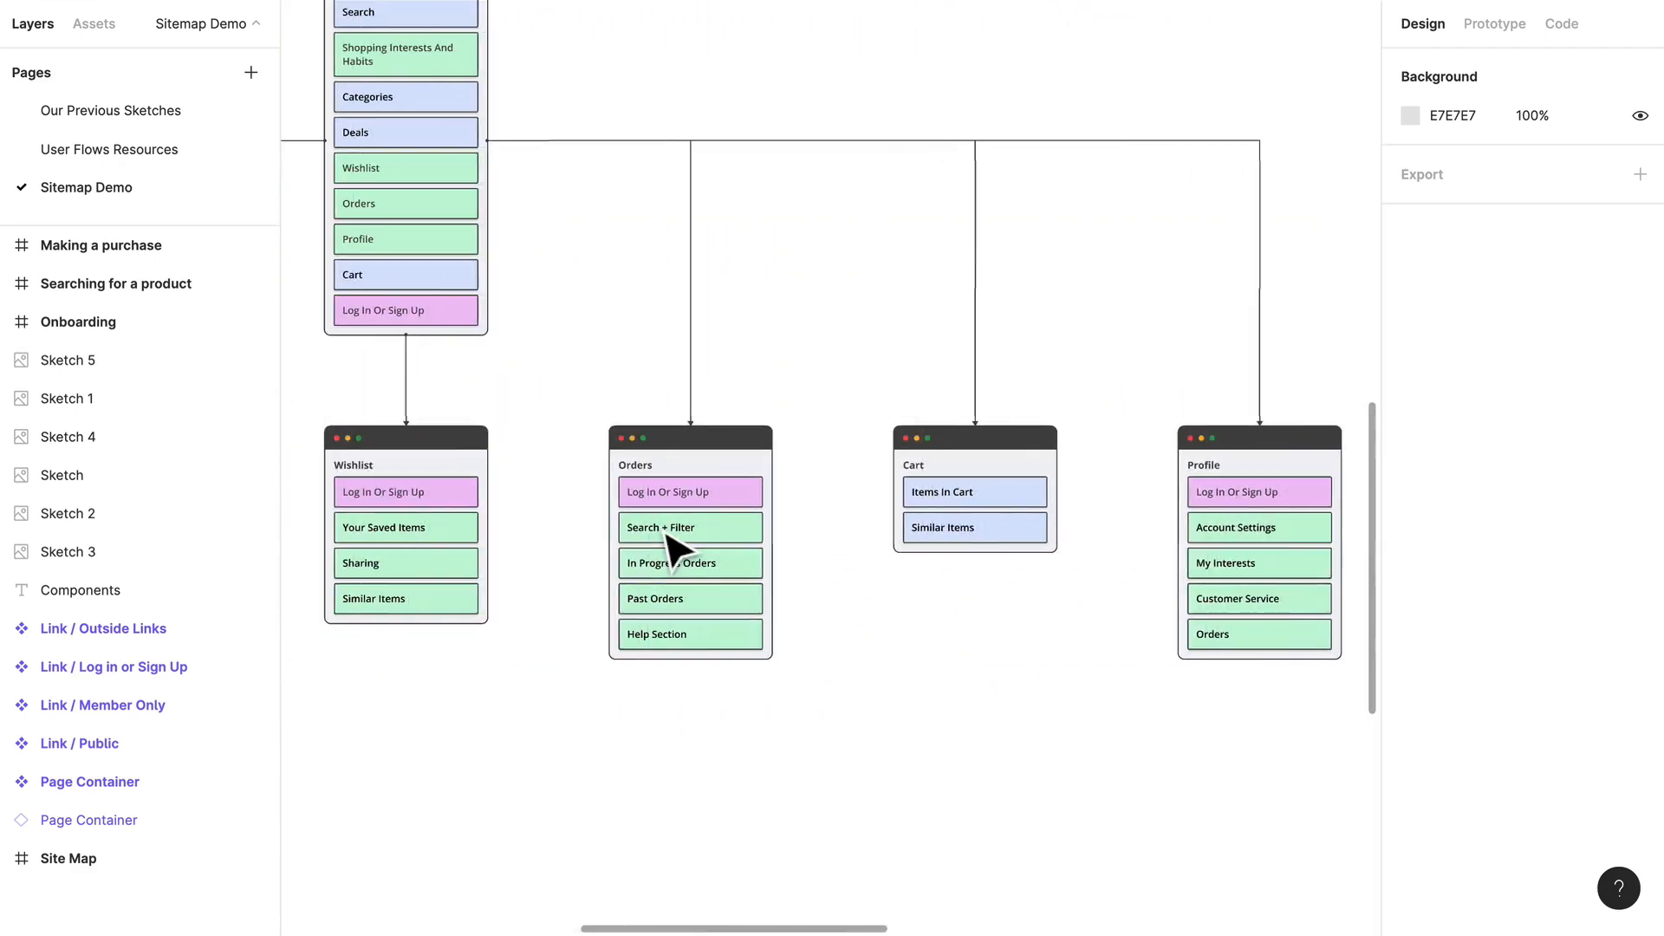
scroll(673, 545, "up", 4)
scroll(685, 533, "left", 3)
scroll(685, 533, "up", 2)
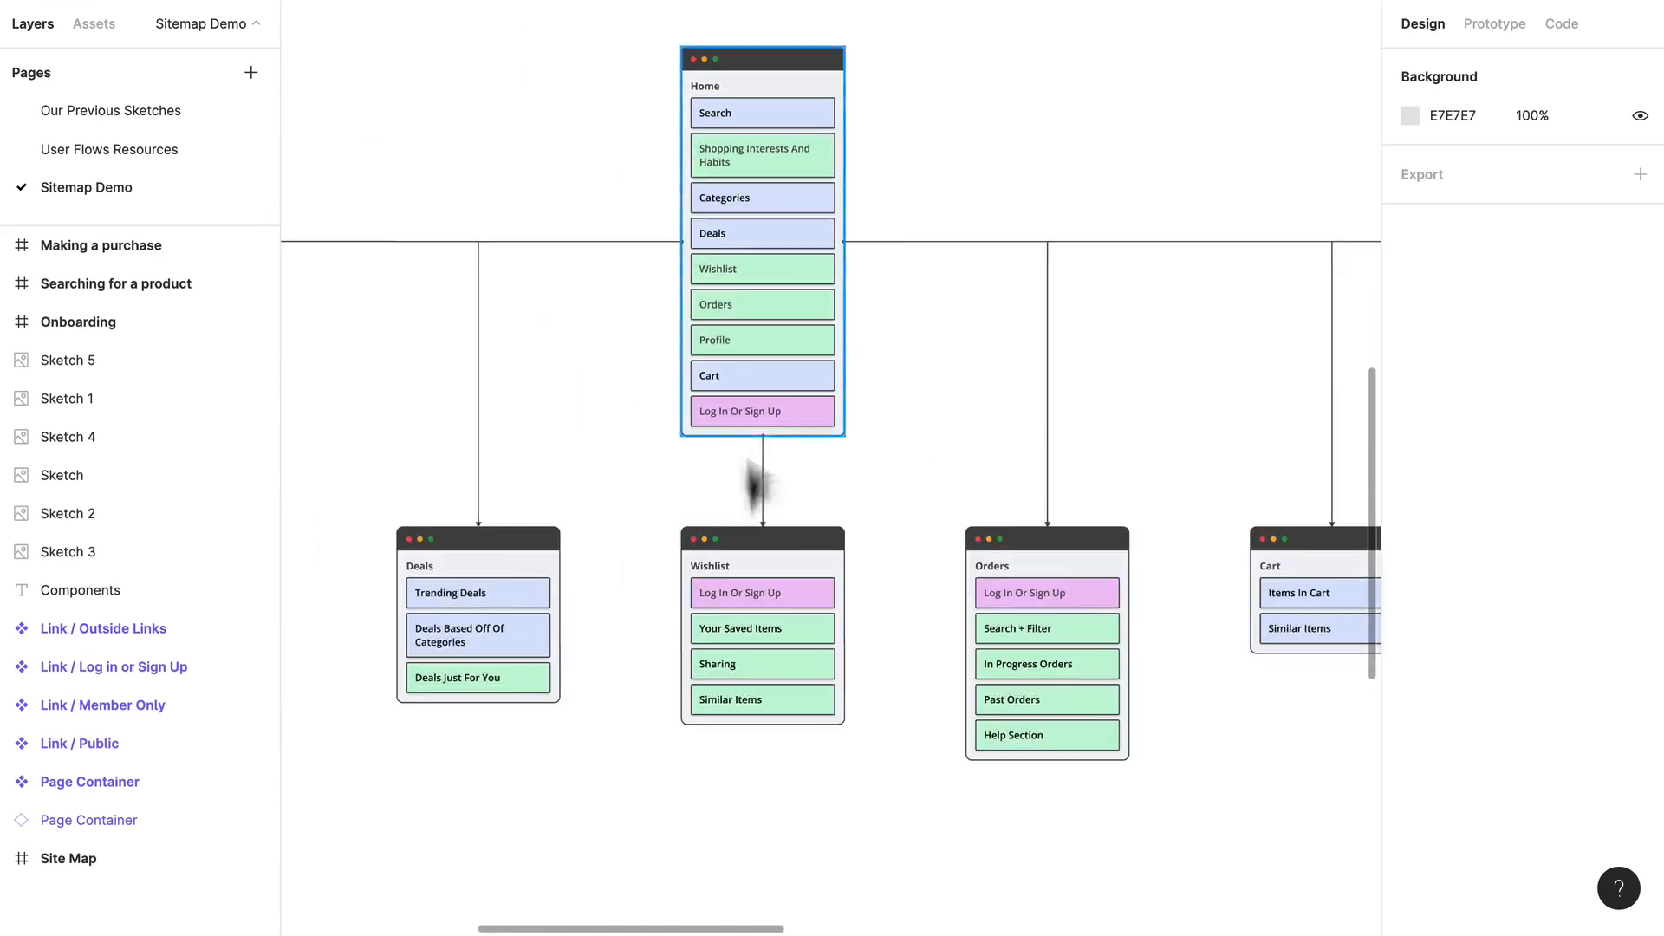